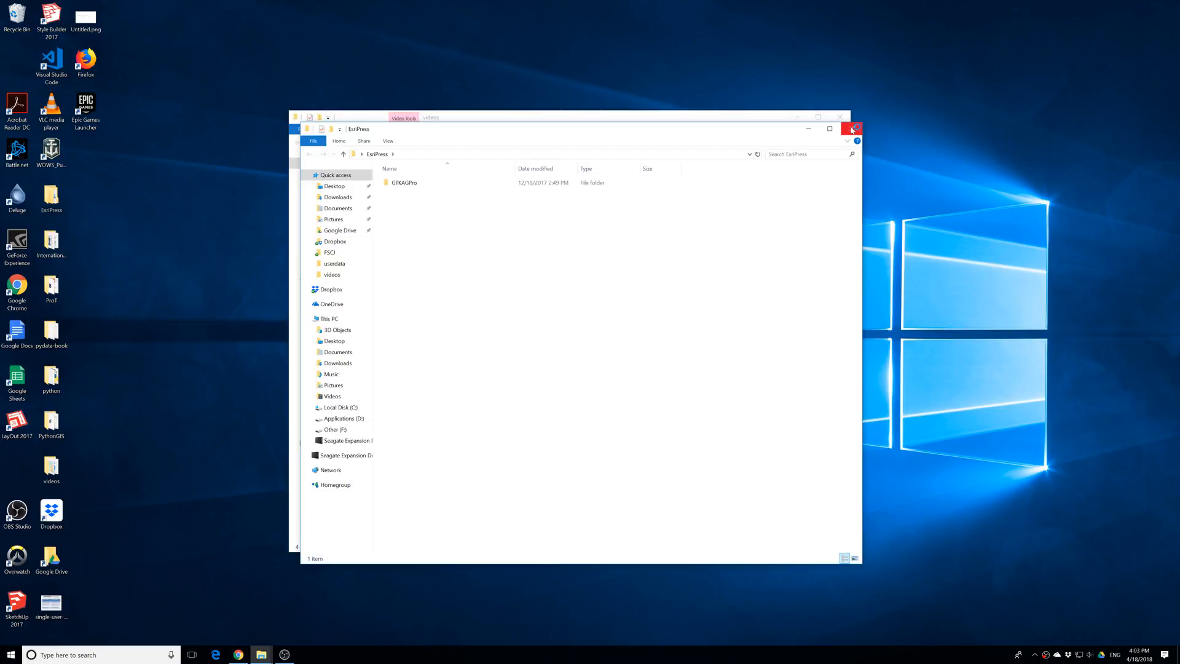
Open the ProT folder on the desktop and browse through EsriPress, bookdata and GIST1Pro to the MakingSpatialDecision folder
click(49, 291)
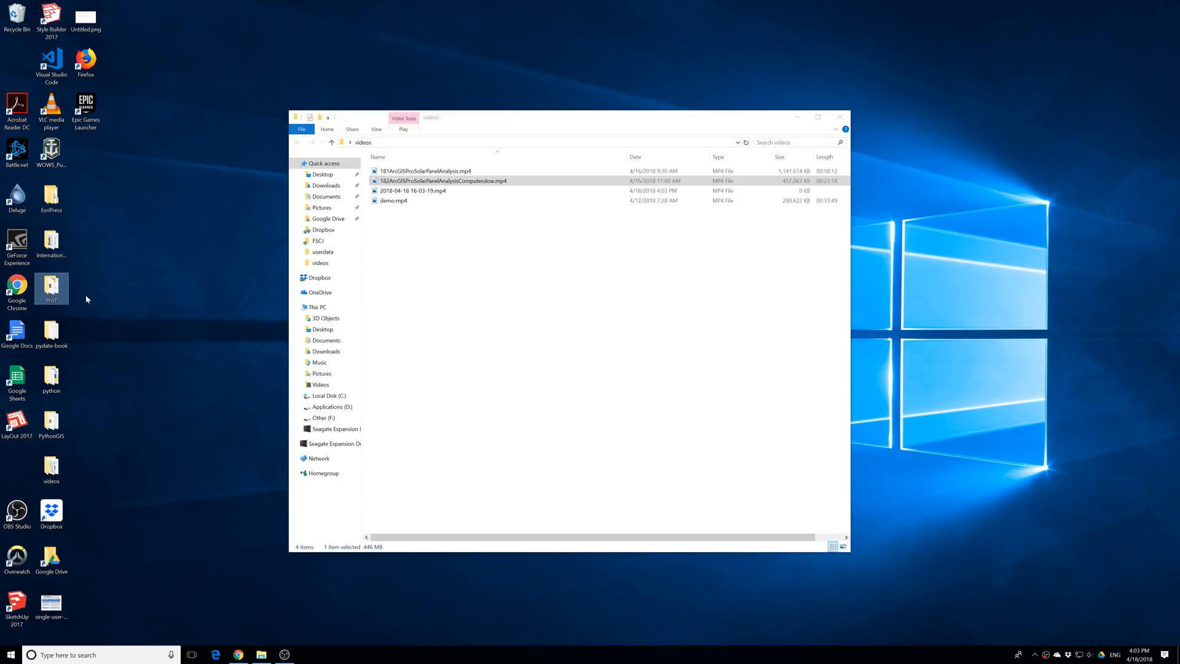
double_click(61, 287)
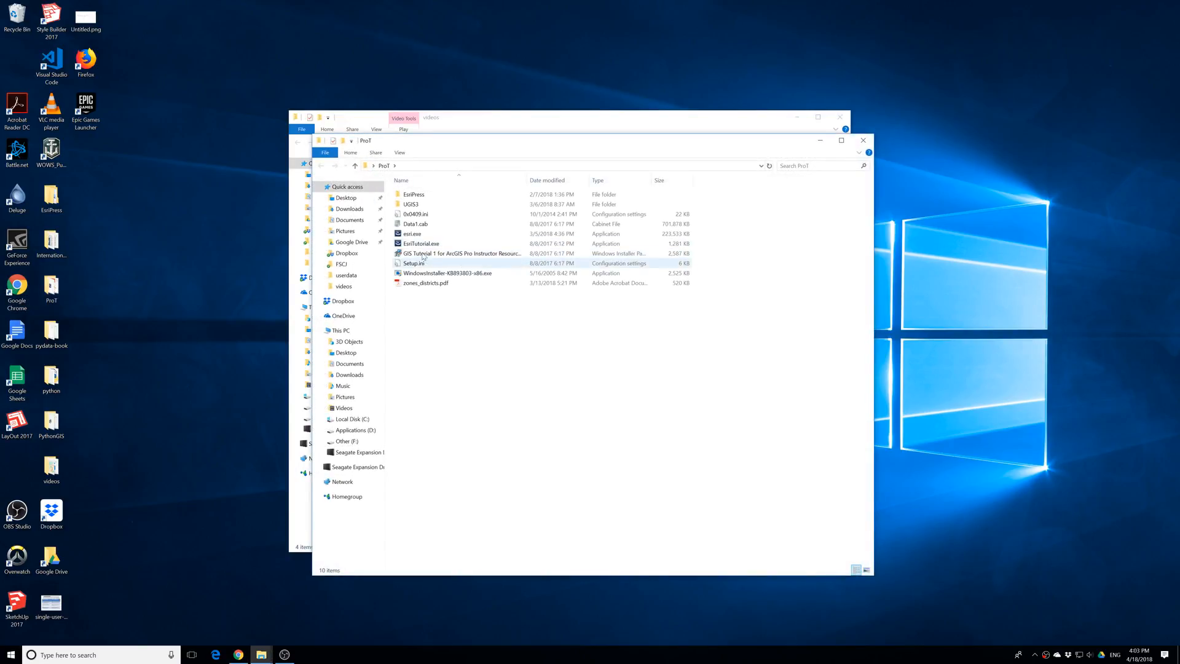
click(415, 197)
double_click(416, 195)
double_click(416, 196)
click(418, 196)
double_click(417, 196)
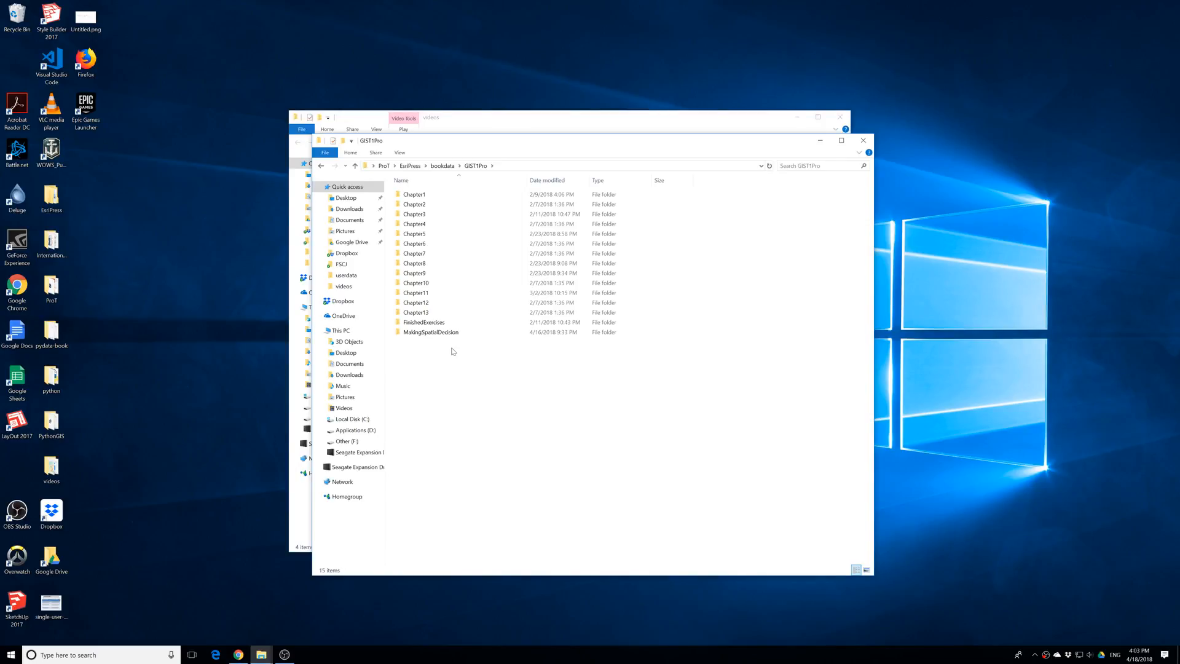
double_click(421, 332)
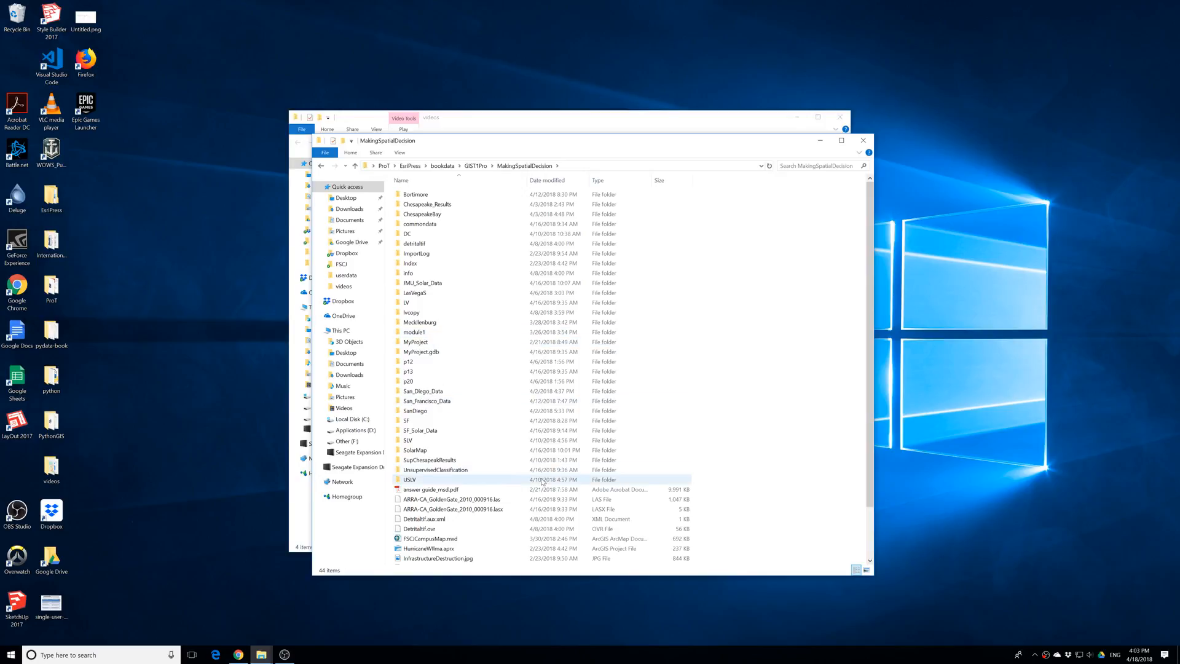
Open the SolarMap.aprx project from the SolarMap folder in ArcGIS Pro
scroll(541, 481, down, 2)
scroll(537, 476, up, 2)
double_click(425, 451)
click(417, 286)
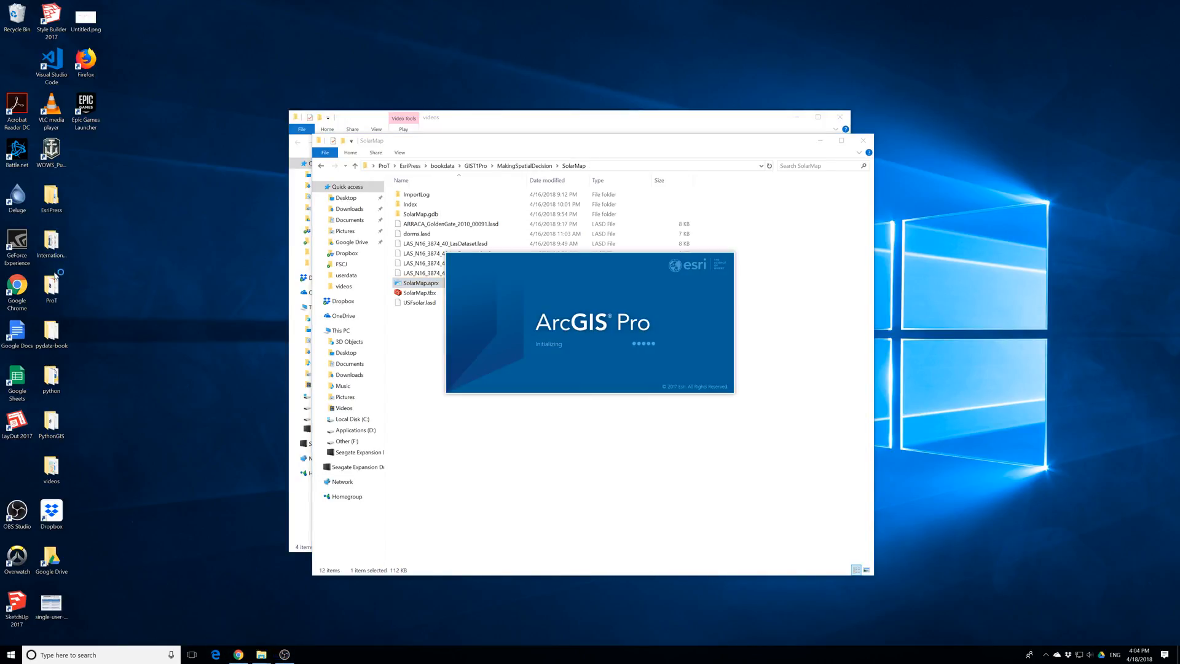
click(64, 290)
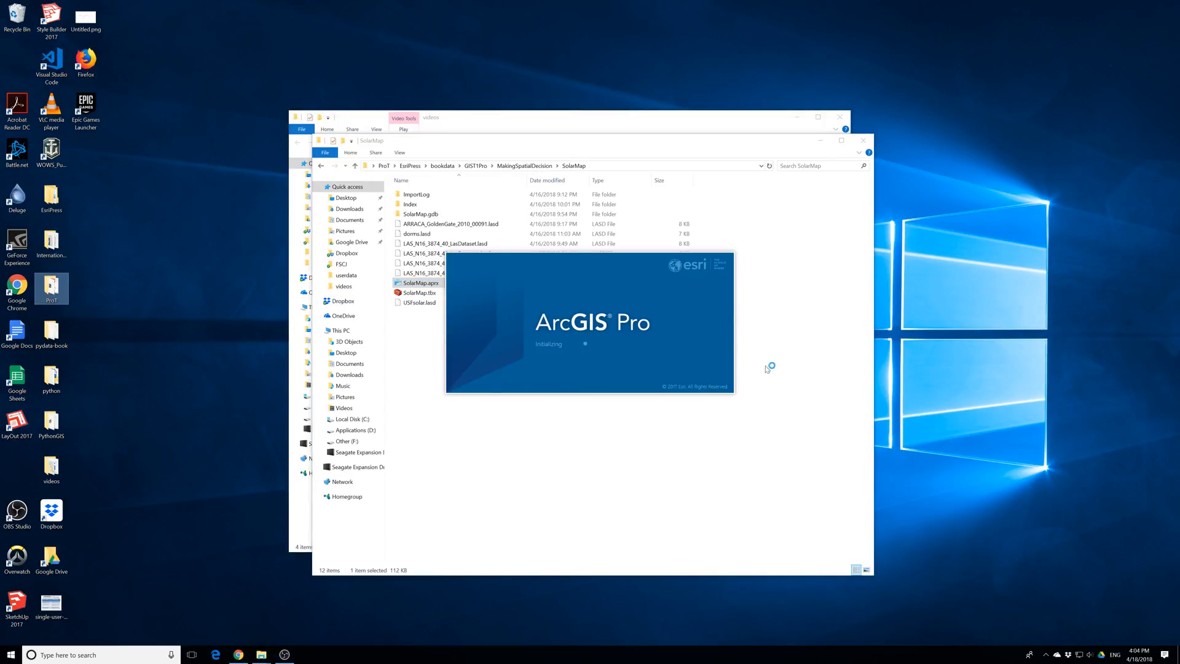
Browse to the Dropbox folder in the file window and open the picture SolarMap2.jpg
drag(447, 144, 624, 126)
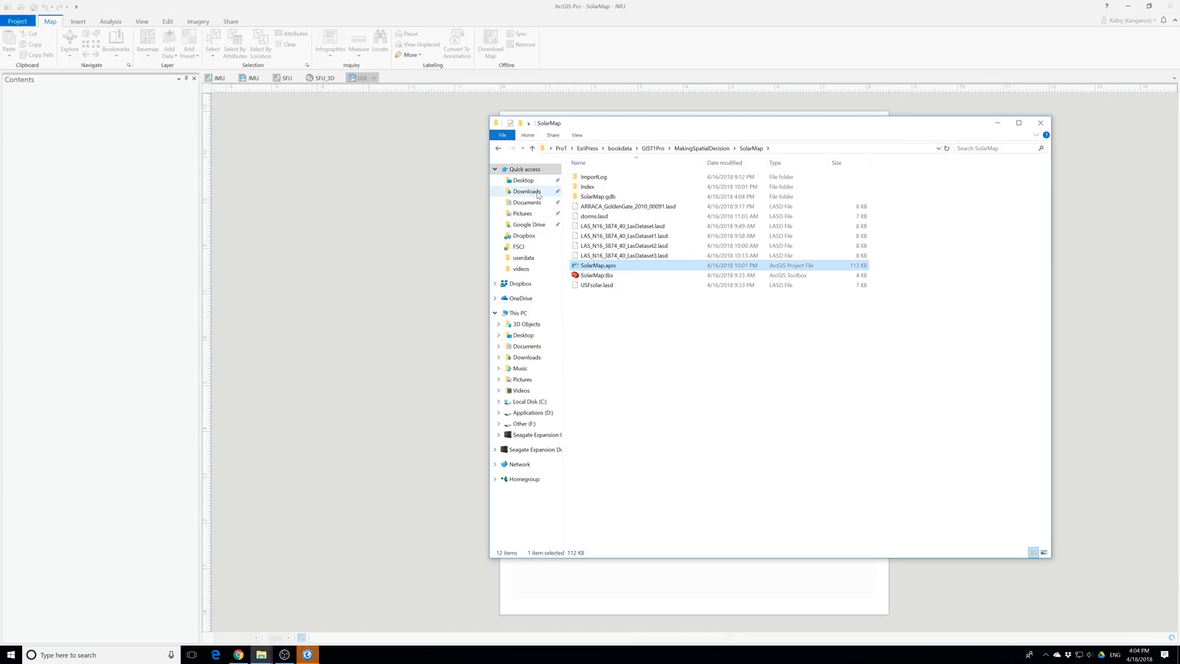
click(536, 193)
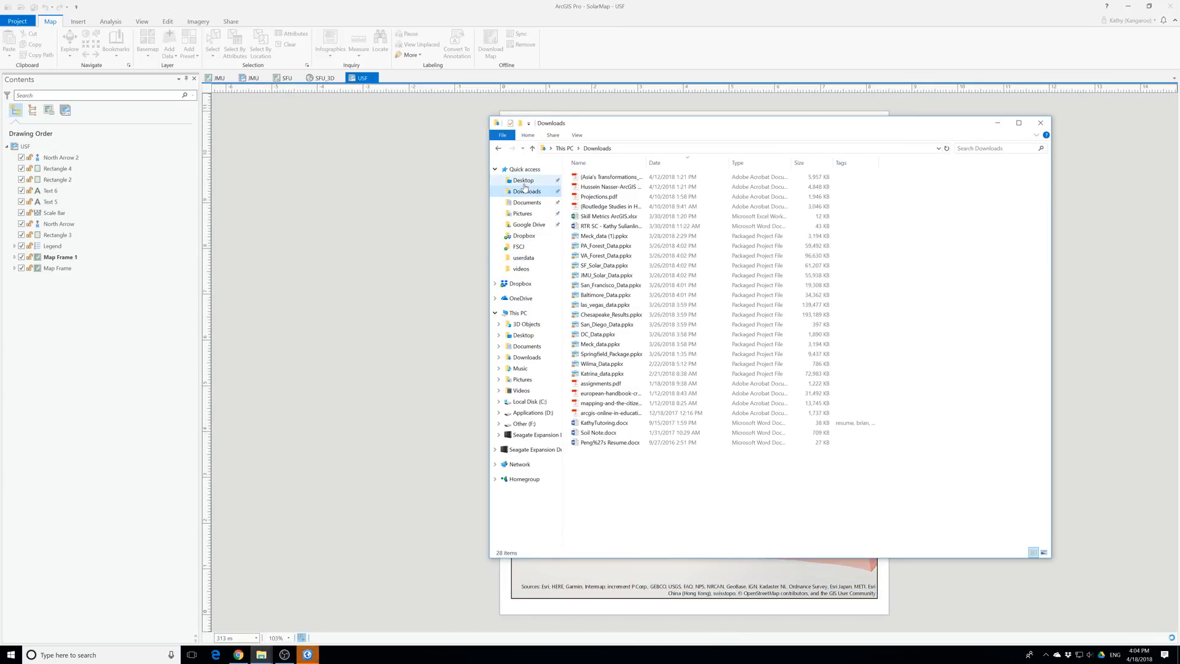
click(520, 283)
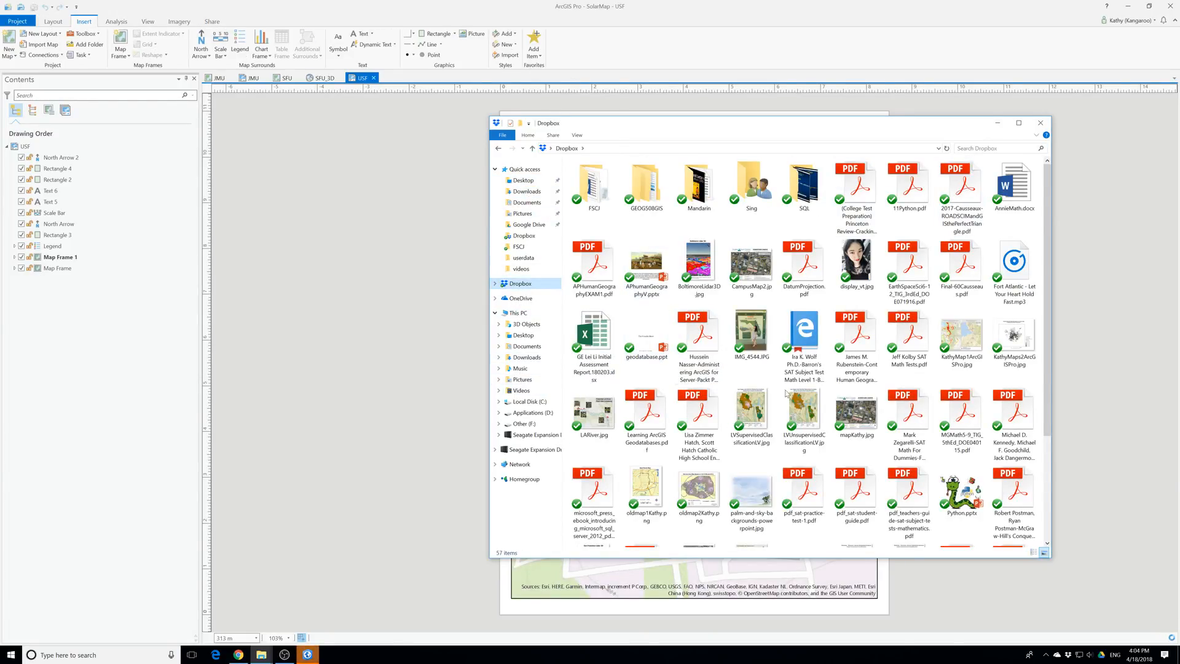
scroll(857, 407, down, 2)
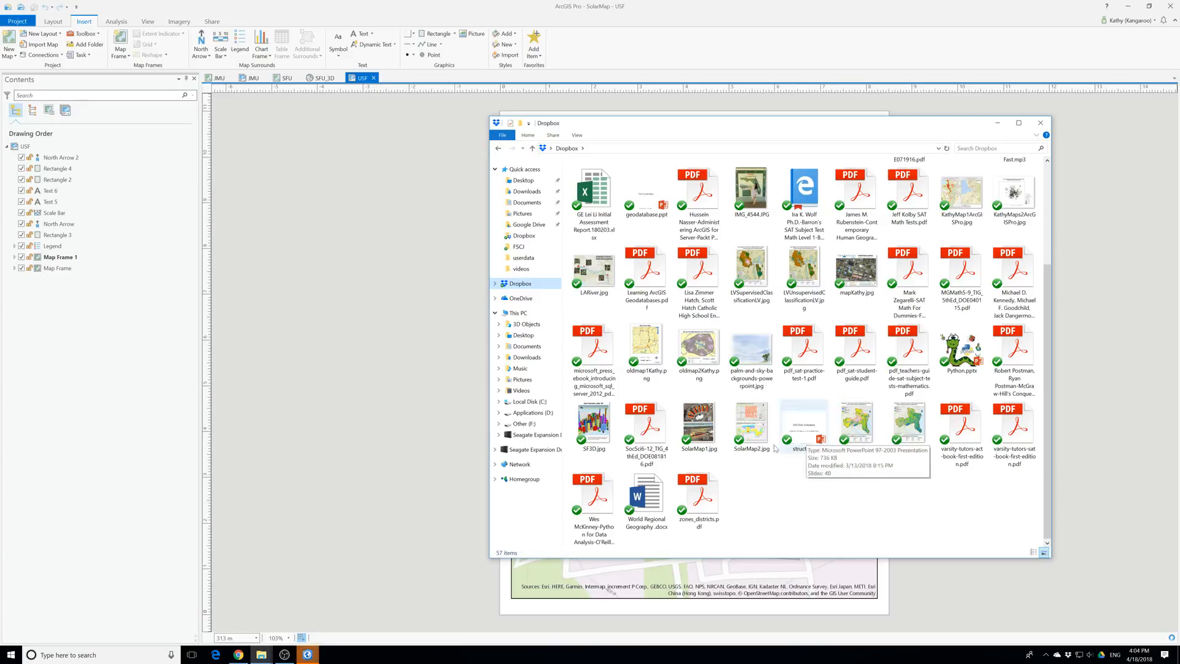
double_click(757, 421)
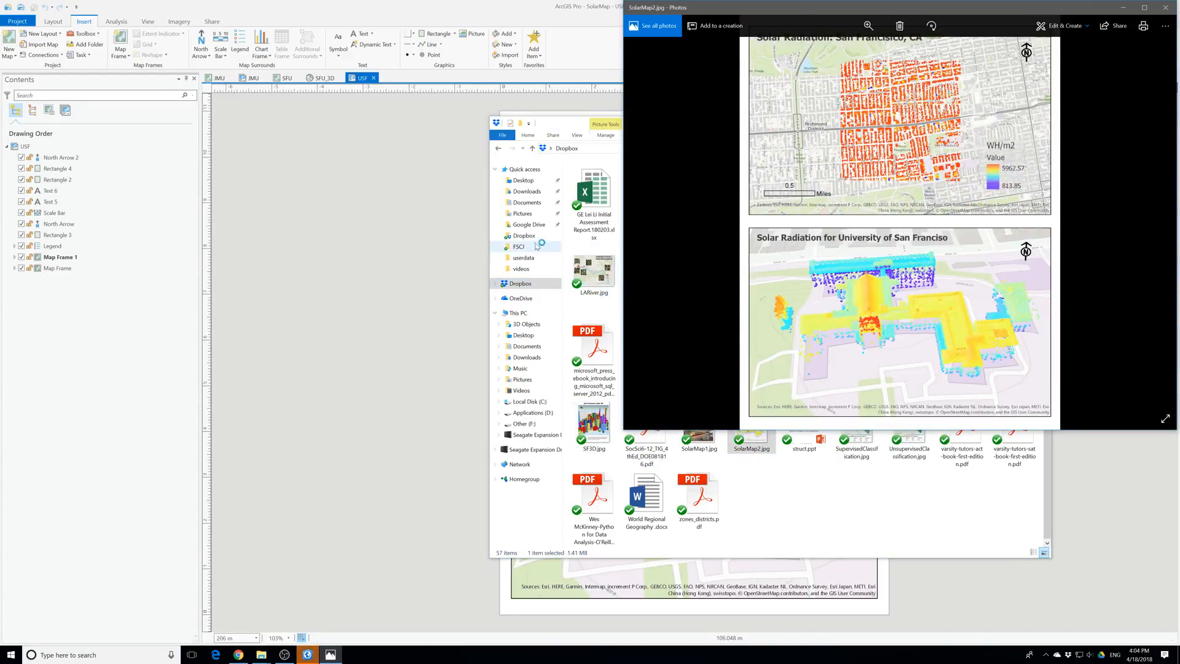
Open SolarMap1.jpg from the Dropbox folder and view it beside SolarMap2.jpg
drag(559, 123, 263, 116)
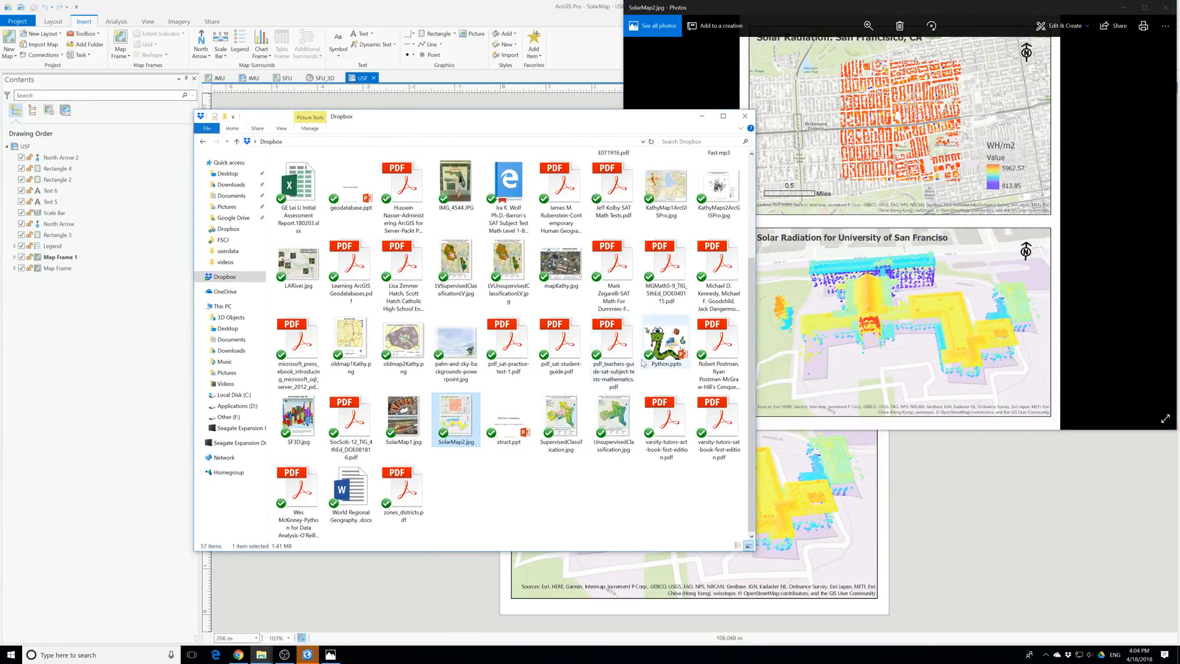
click(410, 422)
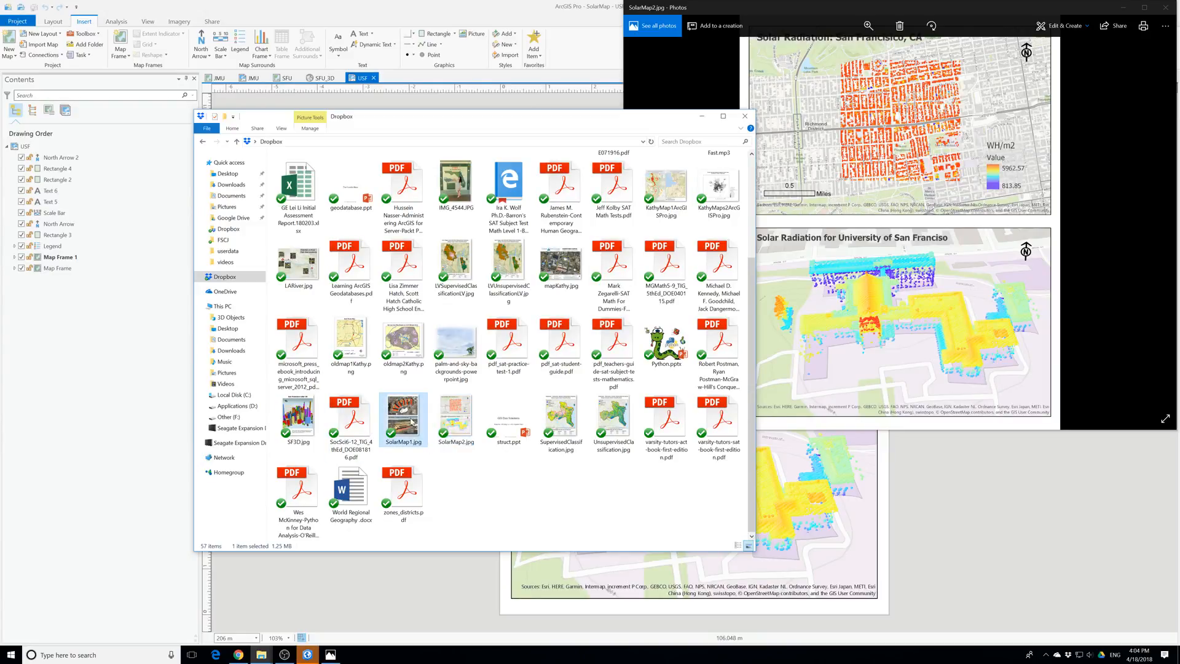
double_click(410, 421)
click(991, 256)
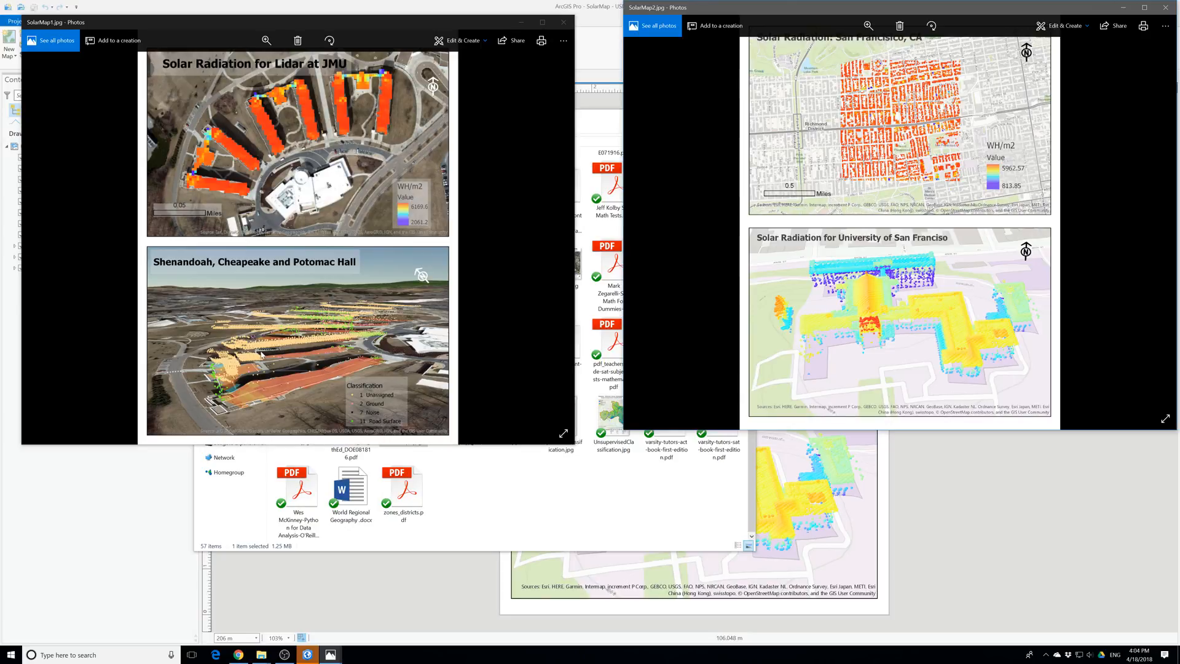
scroll(320, 367, down, 1)
scroll(321, 363, up, 1)
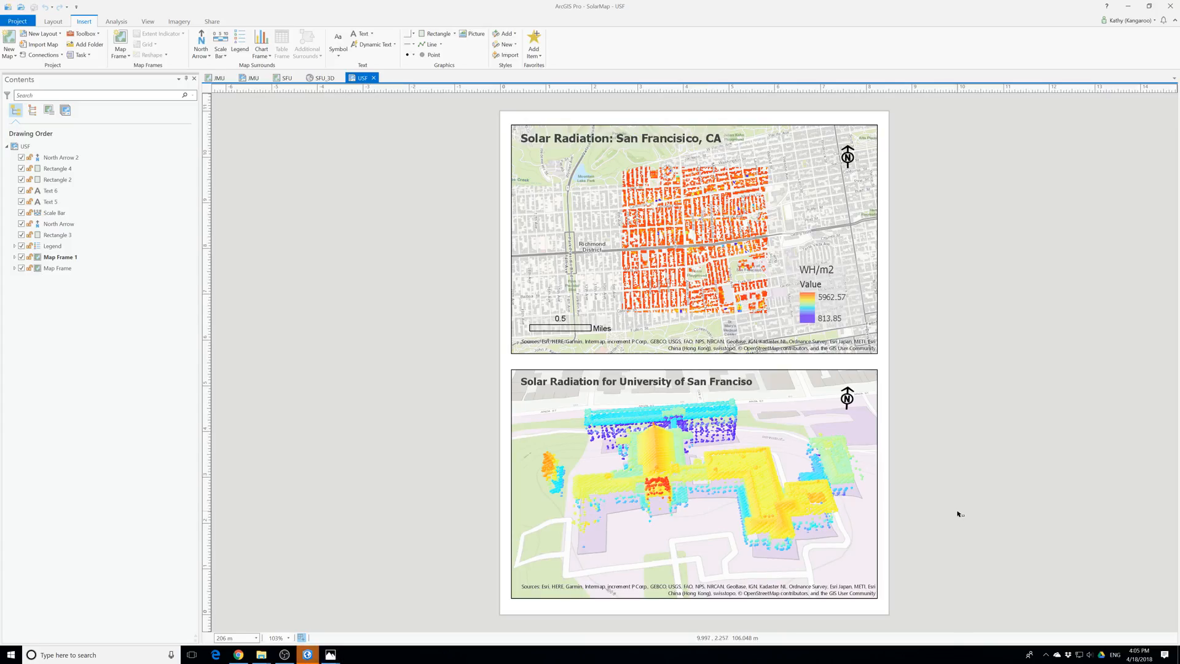
Return to the USF layout in ArcGIS Pro and expand the contents of Map Frame and Map Frame 1
click(959, 515)
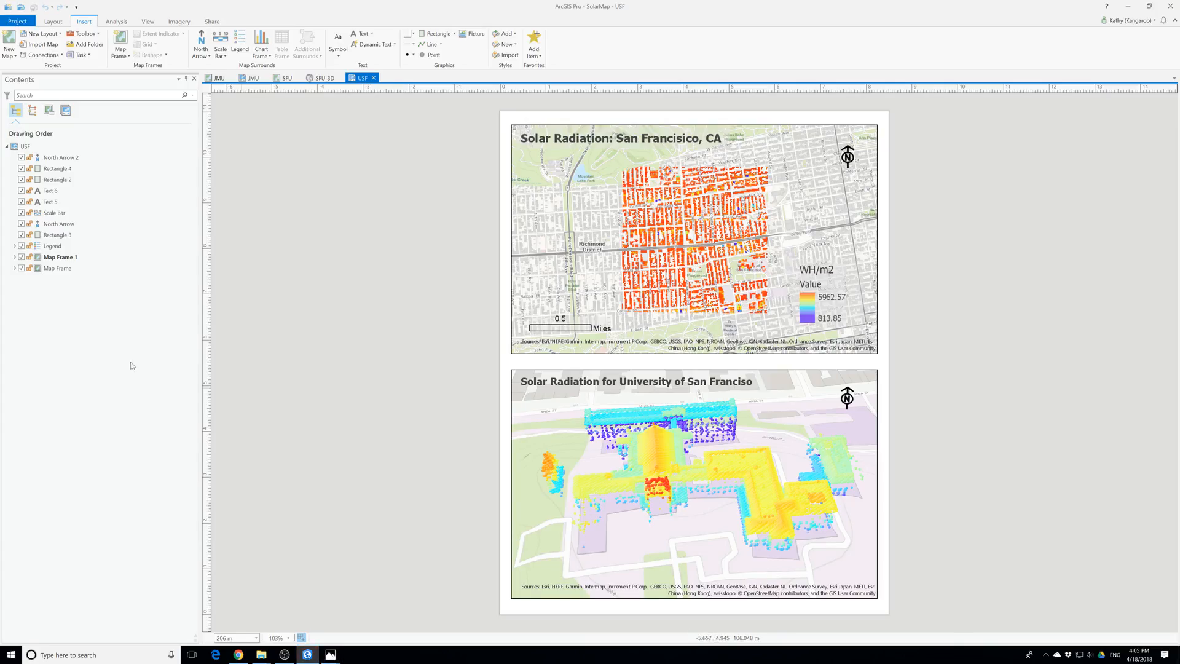
click(14, 268)
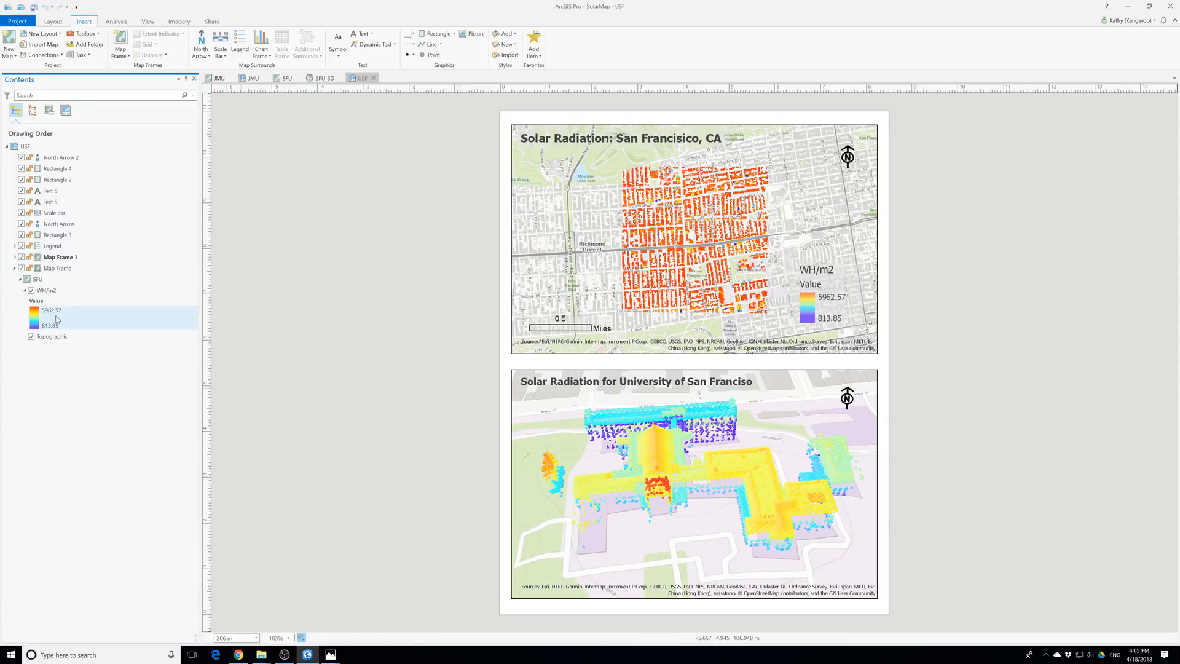
click(14, 257)
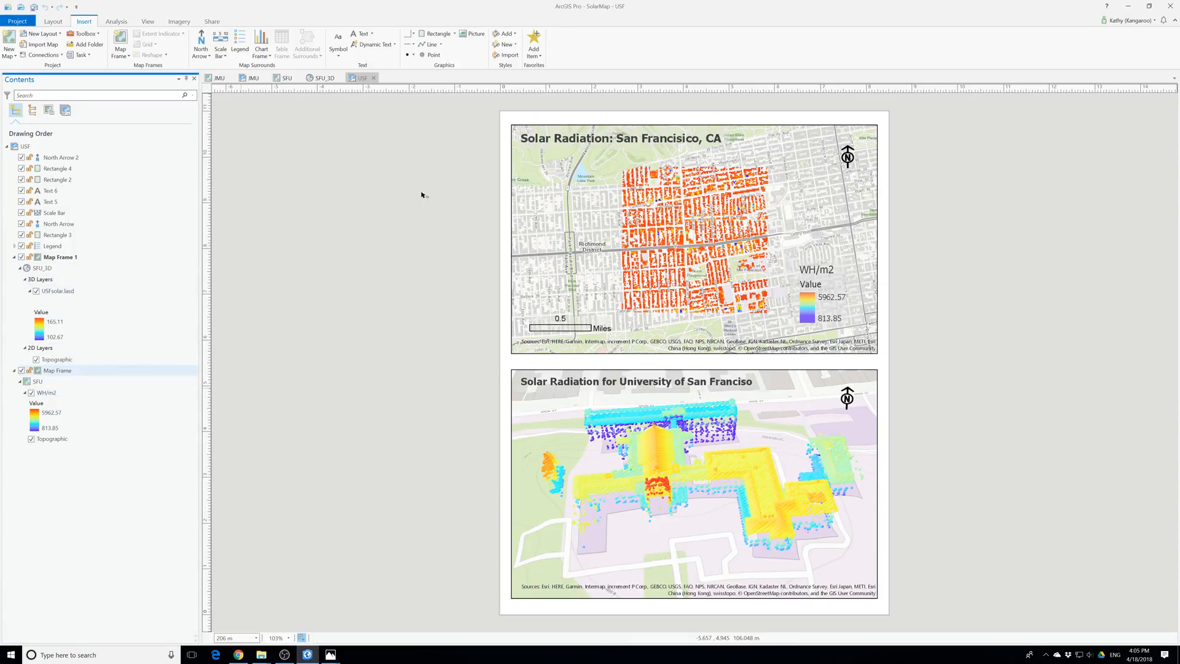
Display the SFU map to examine its WH/m2 solar radiation layer
click(286, 78)
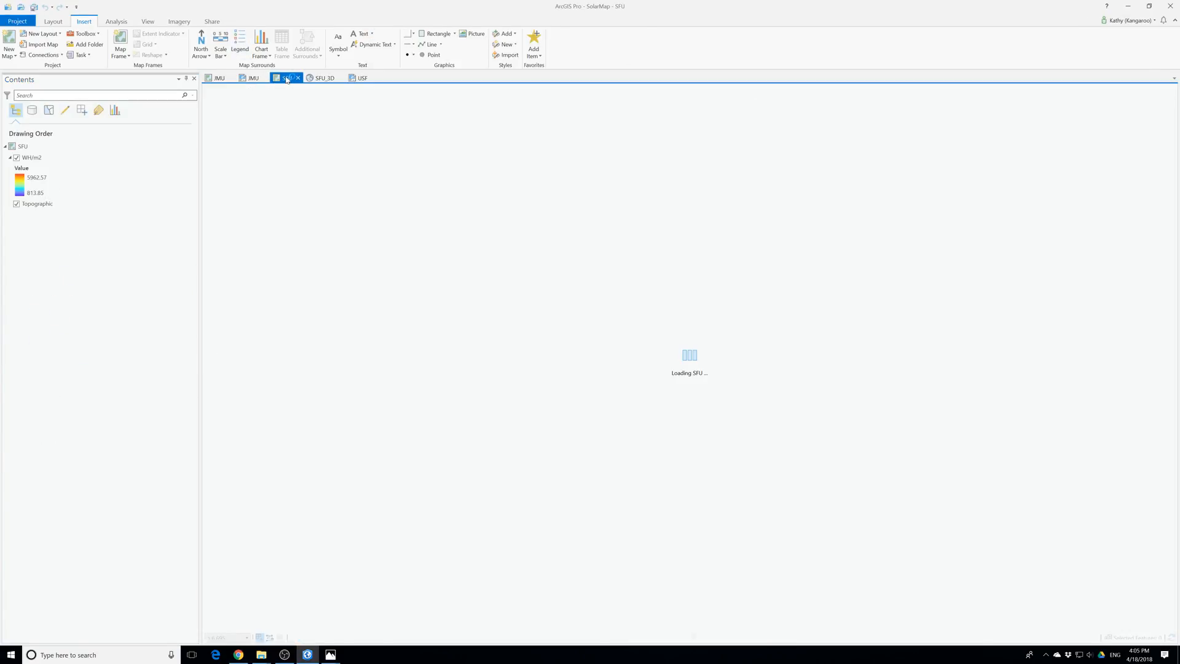
click(221, 79)
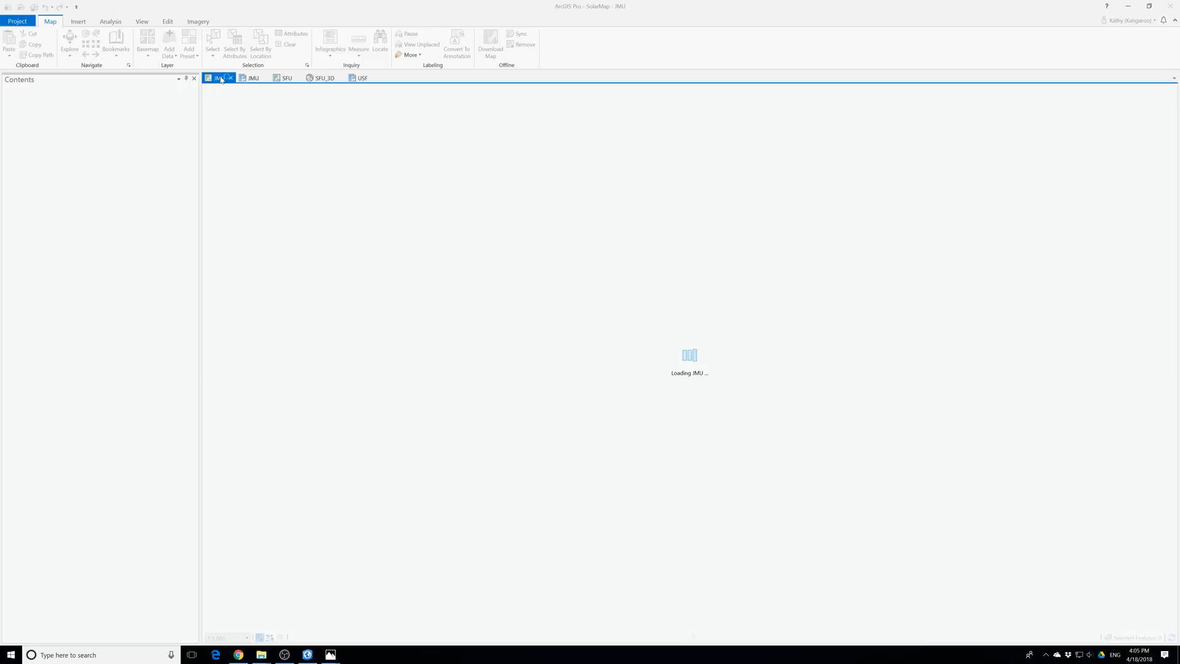
click(286, 78)
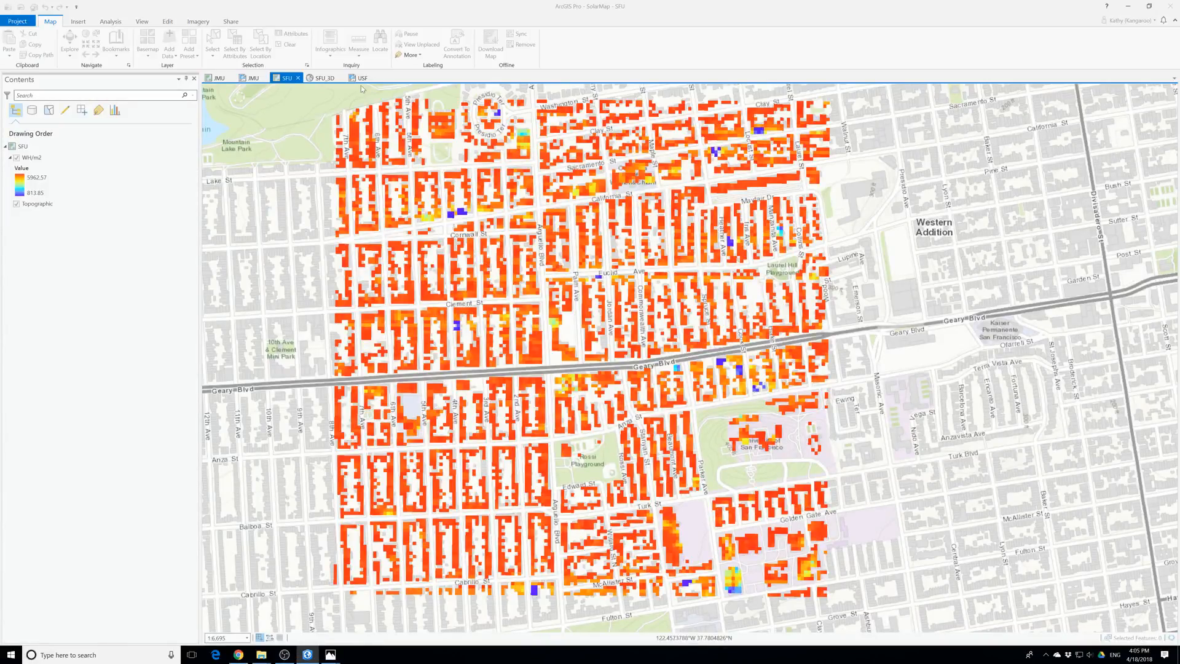
Open the JMU layout, expand the contents of both map frames and examine the two maps up close
click(253, 78)
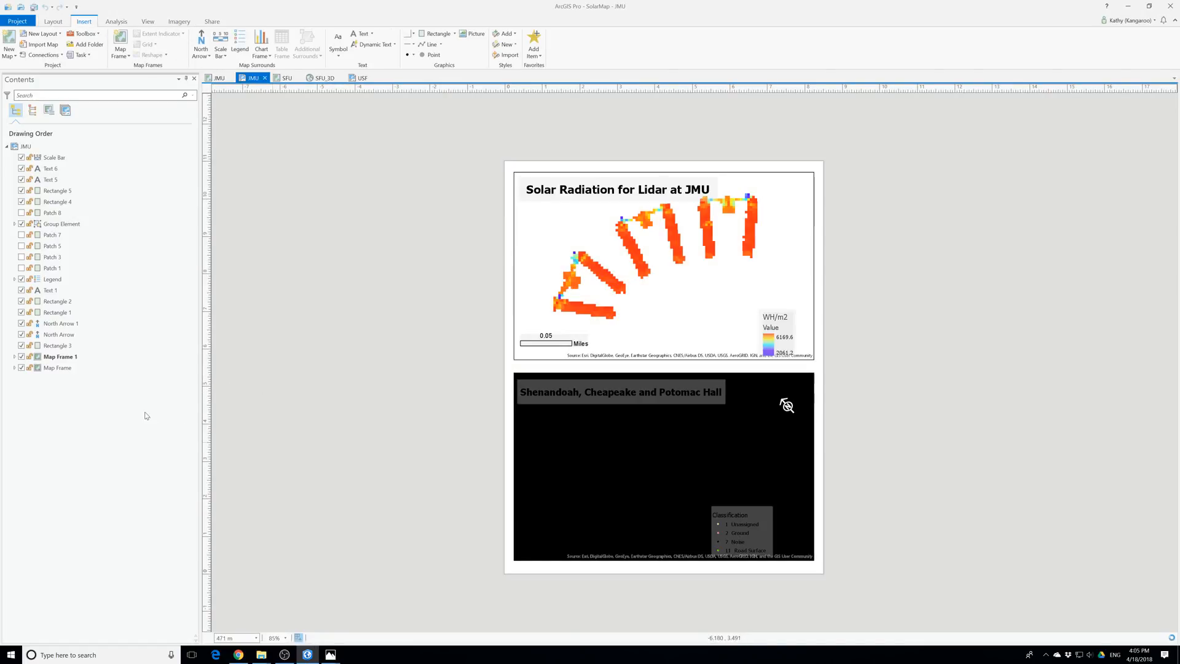
click(14, 368)
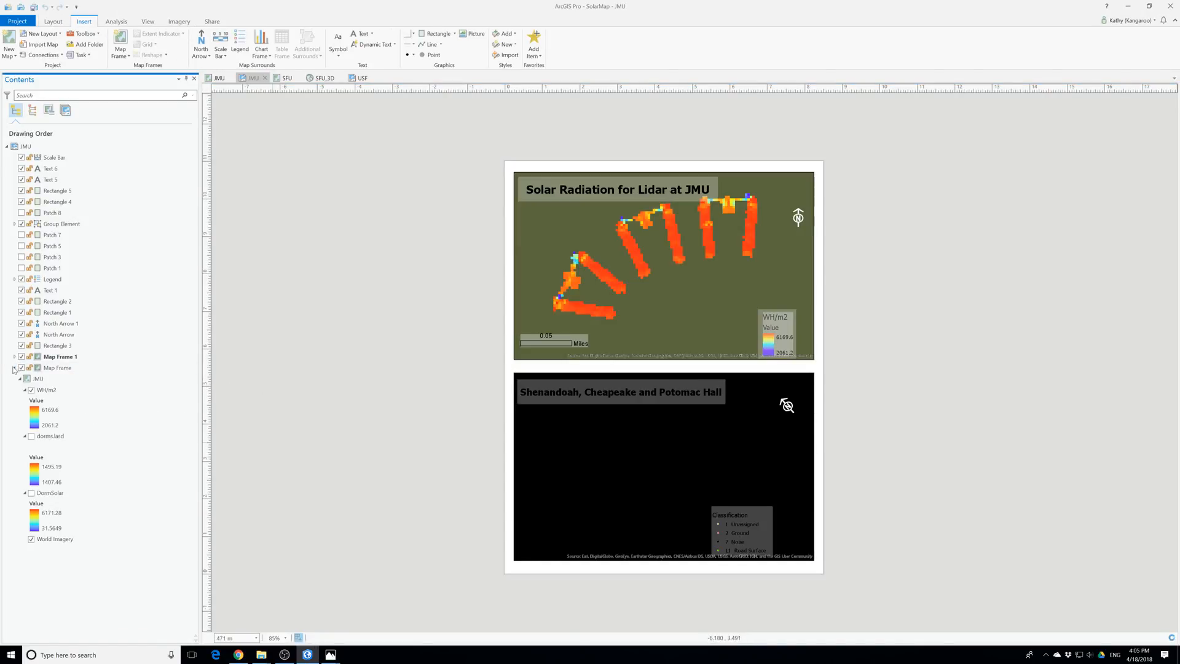
click(14, 356)
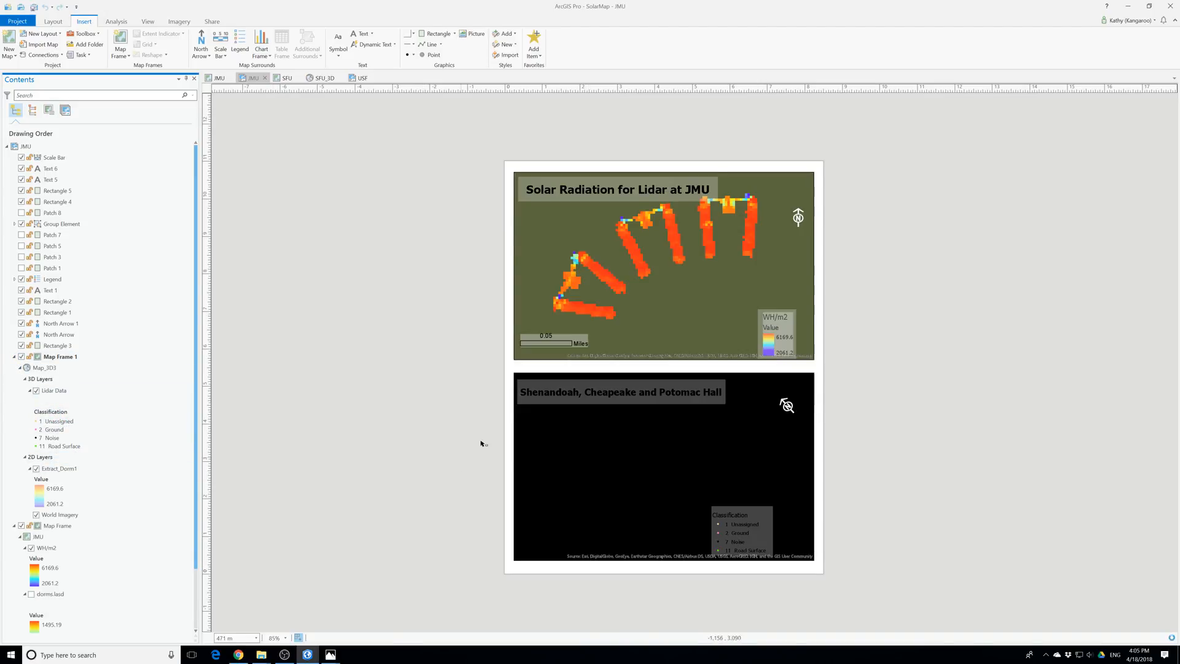
scroll(692, 516, up, 3)
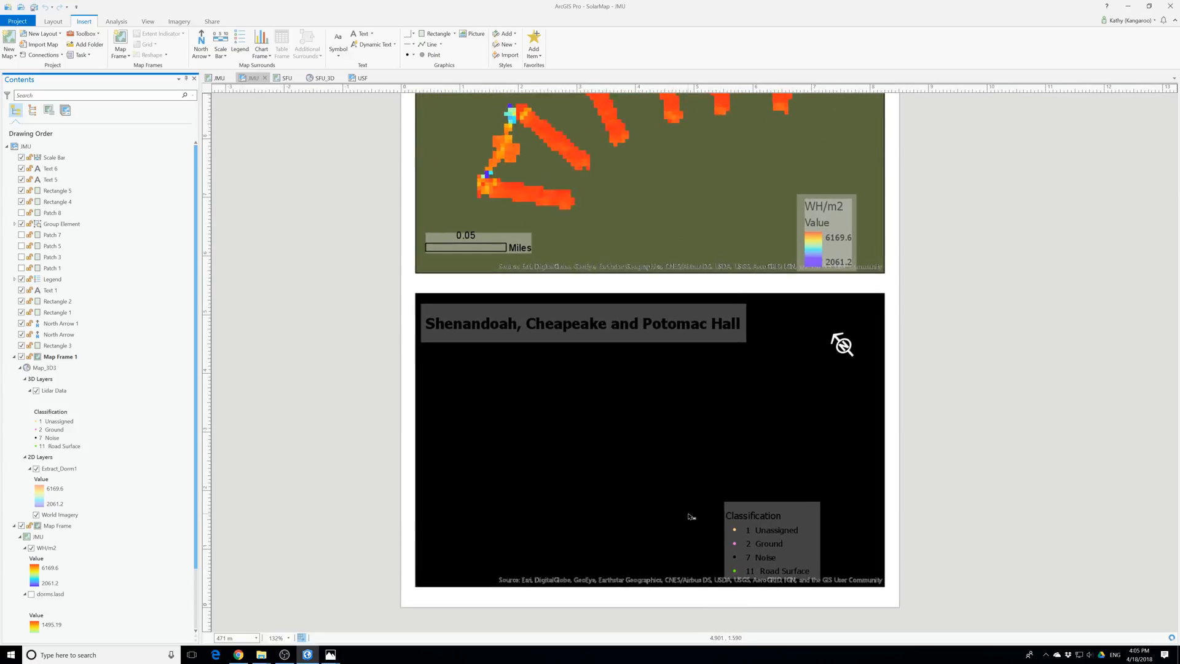
scroll(656, 326, down, 3)
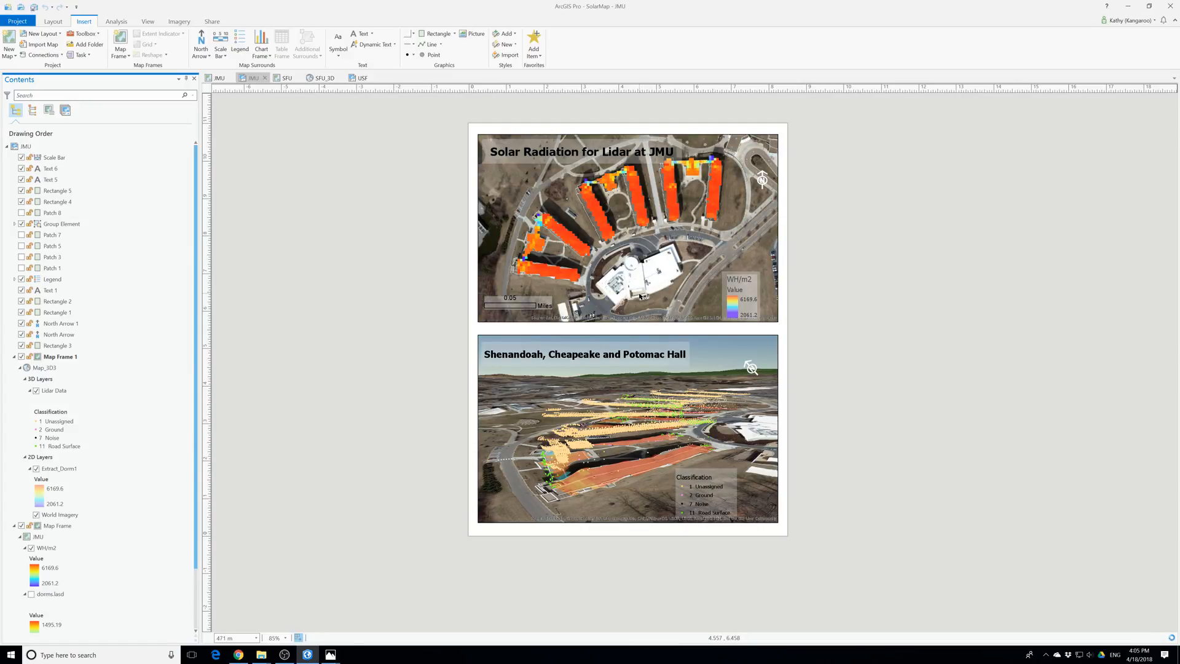
scroll(640, 297, up, 1)
scroll(640, 297, down, 1)
Reposition the Classification legend and its background rectangle on the Shenandoah, Cheapeake and Potomac Hall map
click(695, 469)
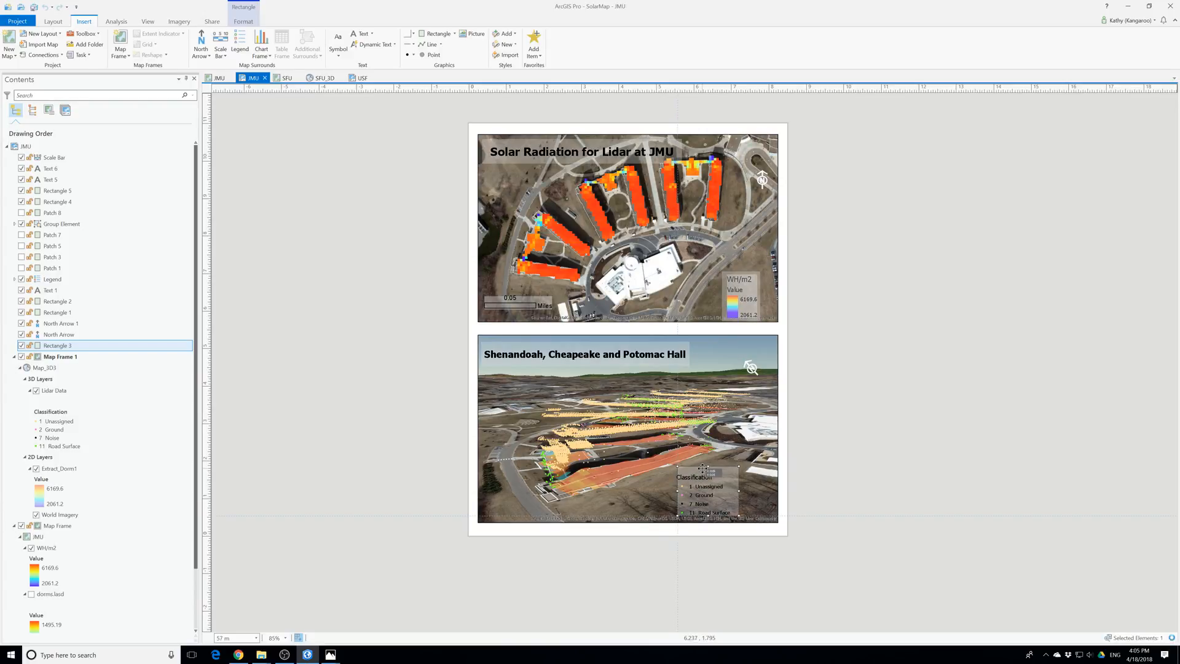
drag(699, 468, 665, 468)
click(704, 482)
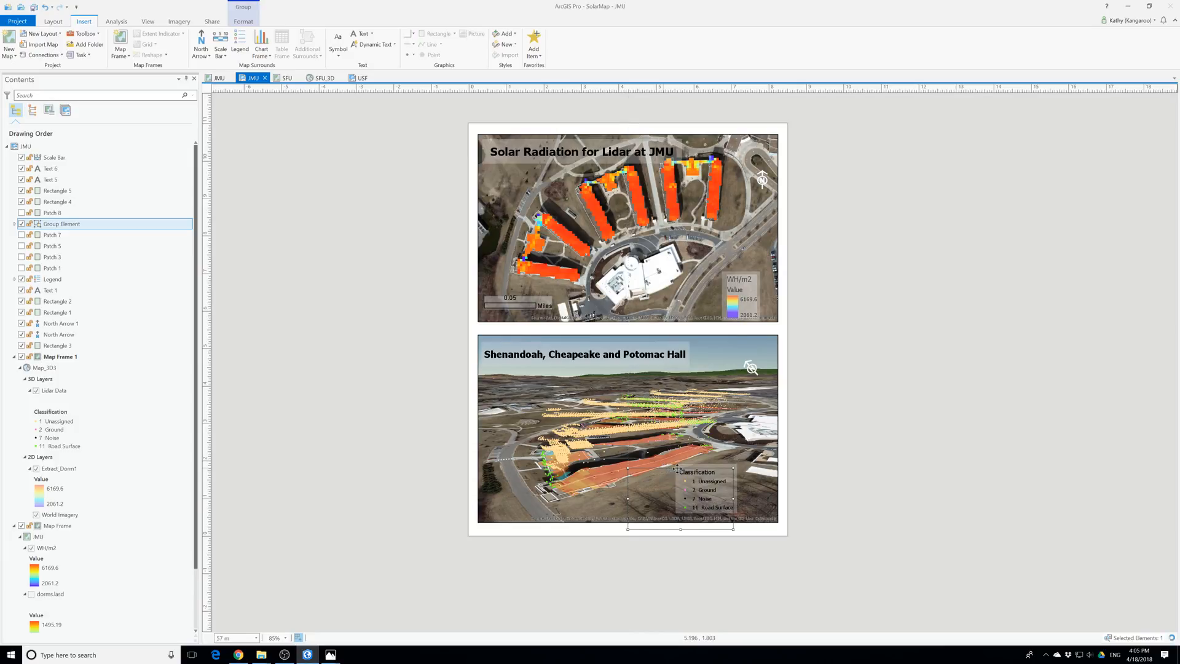
click(919, 501)
click(711, 467)
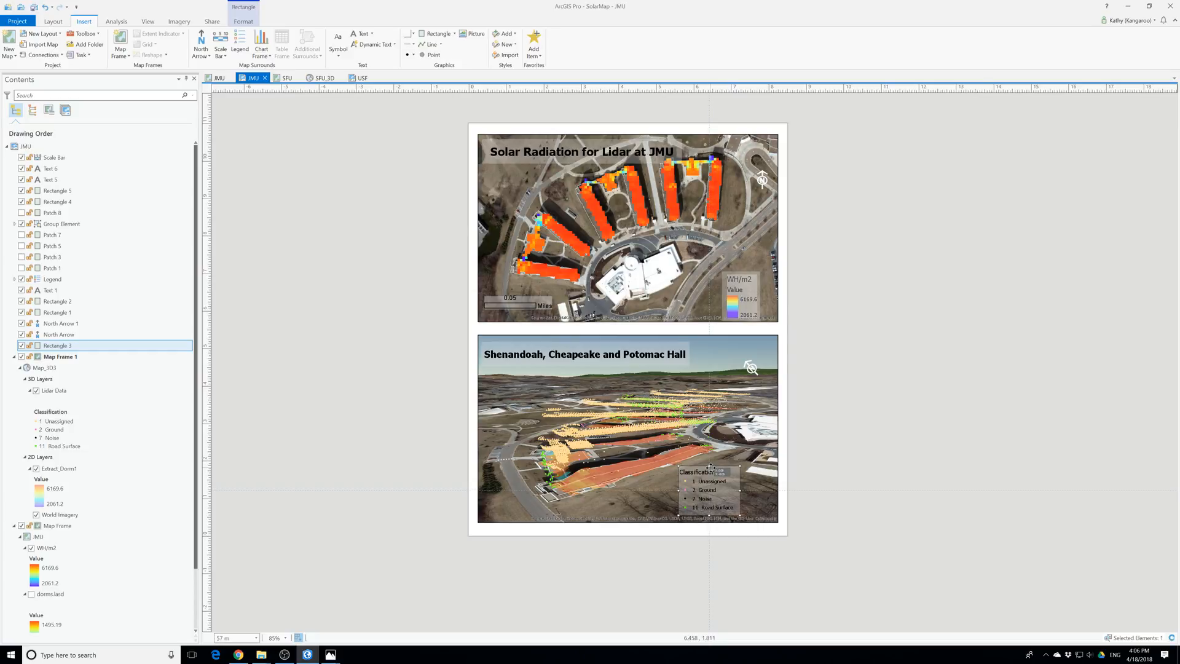
click(872, 488)
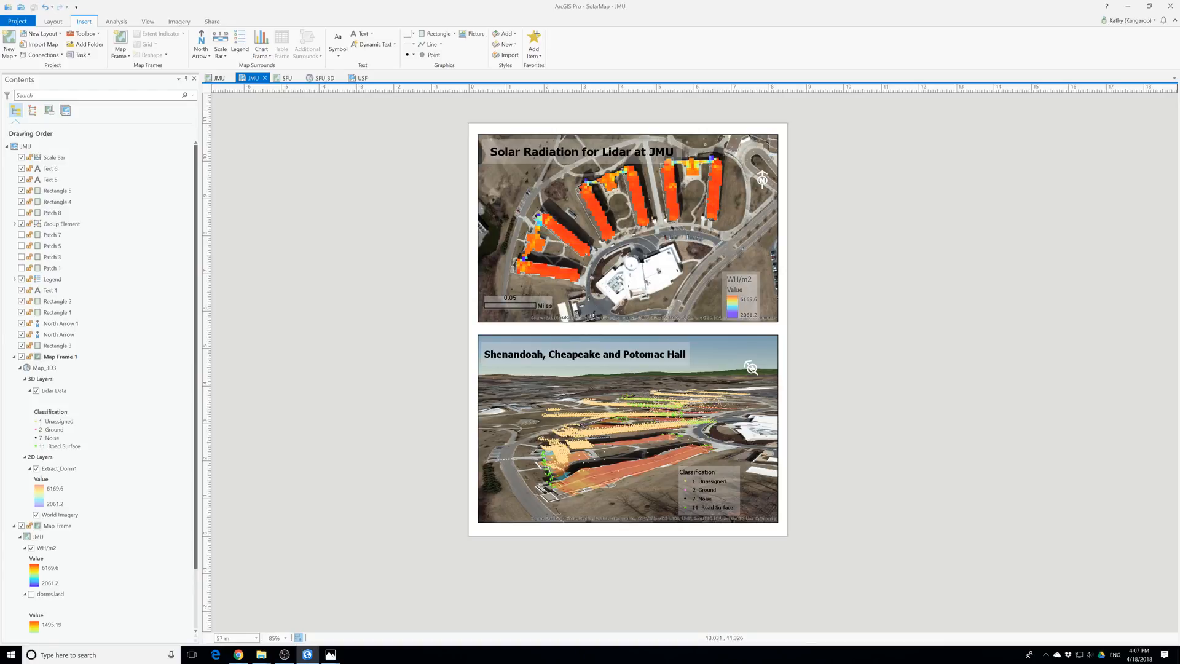
Enlarge SolarMap1.jpg and SolarMap2.jpg side by side to compare the maps, and close SolarMap2.jpg
mouse_move(330, 655)
click(349, 619)
click(363, 621)
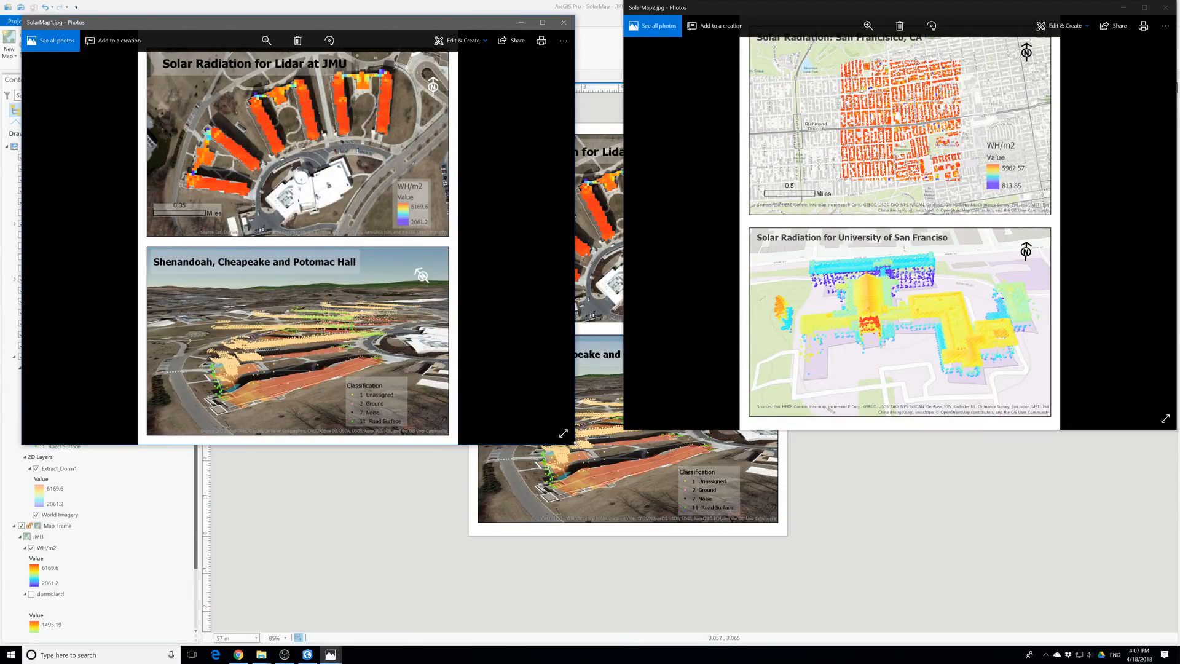
drag(572, 443, 584, 639)
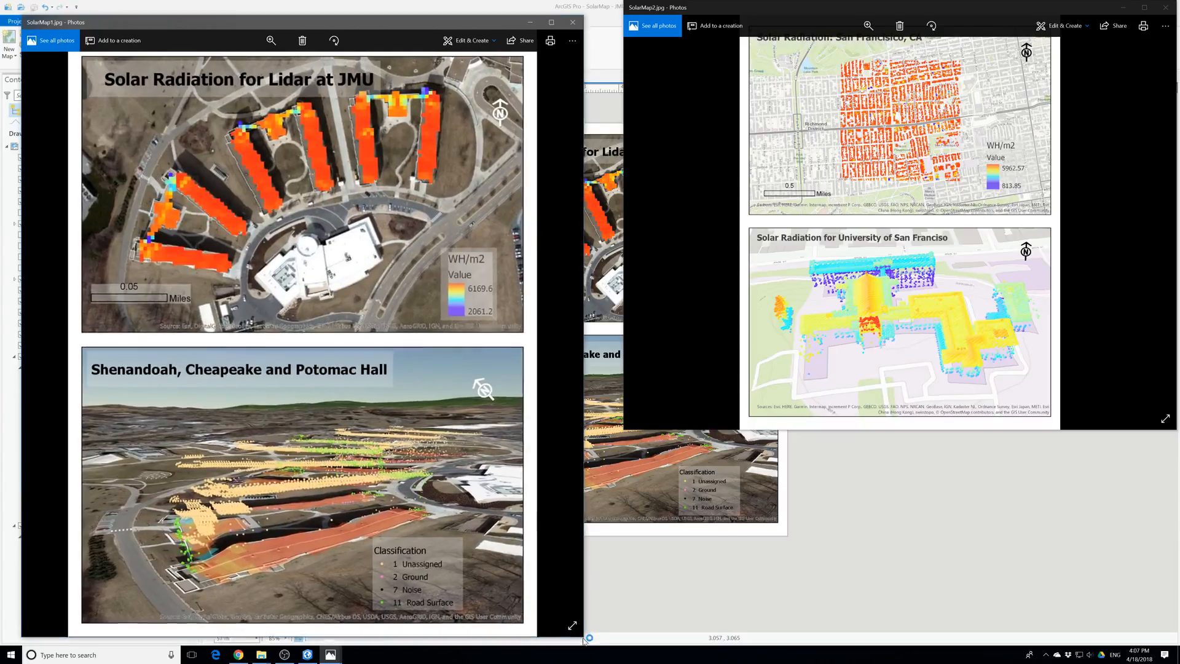
click(1133, 429)
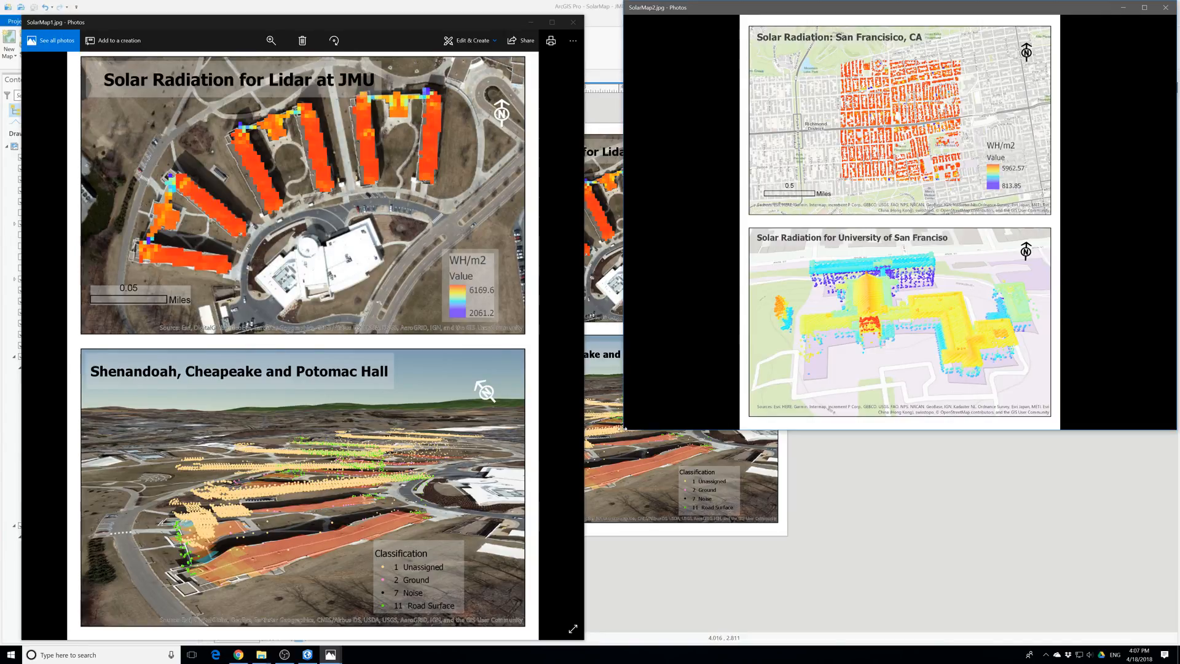
drag(624, 429, 593, 632)
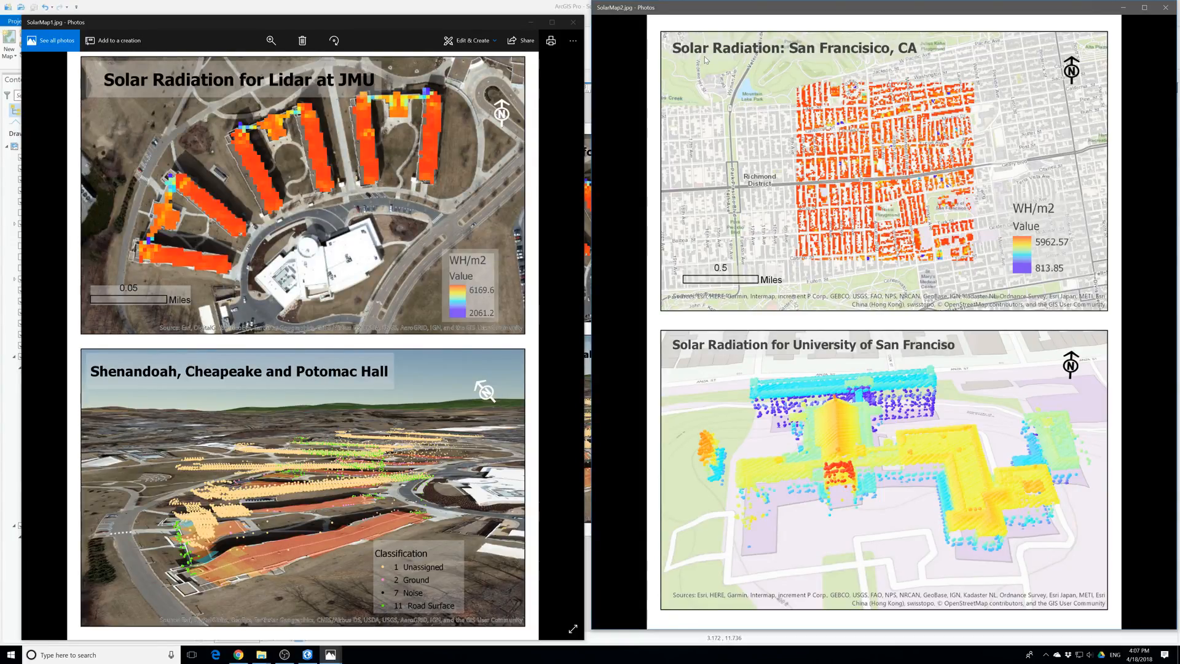
click(1167, 9)
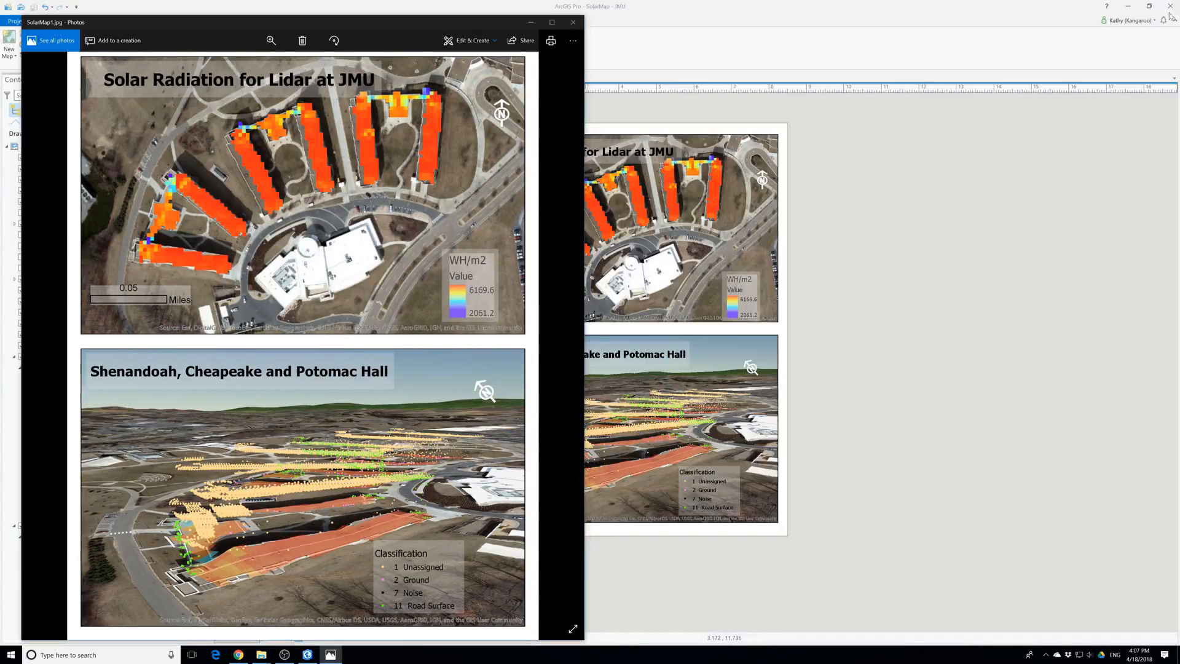
Close SolarMap1.jpg, and in the USF layout shift the "Solar Radiation for University of San Franciso" title and its background rectangle slightly down
click(572, 22)
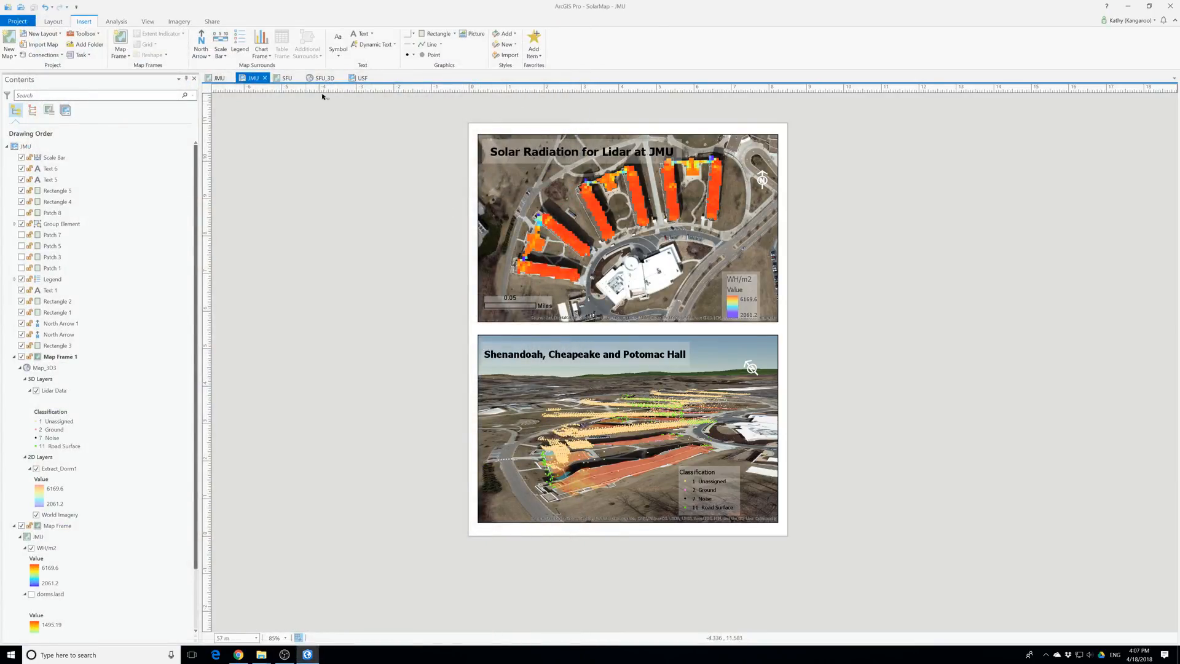
click(361, 78)
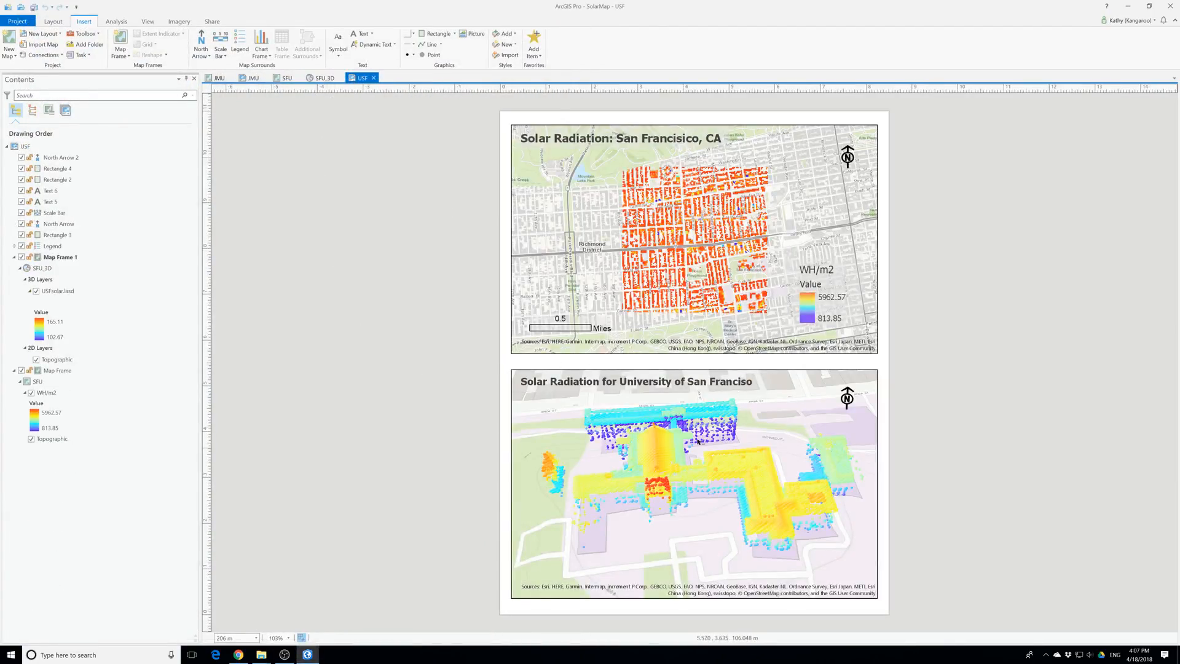
click(558, 399)
click(536, 390)
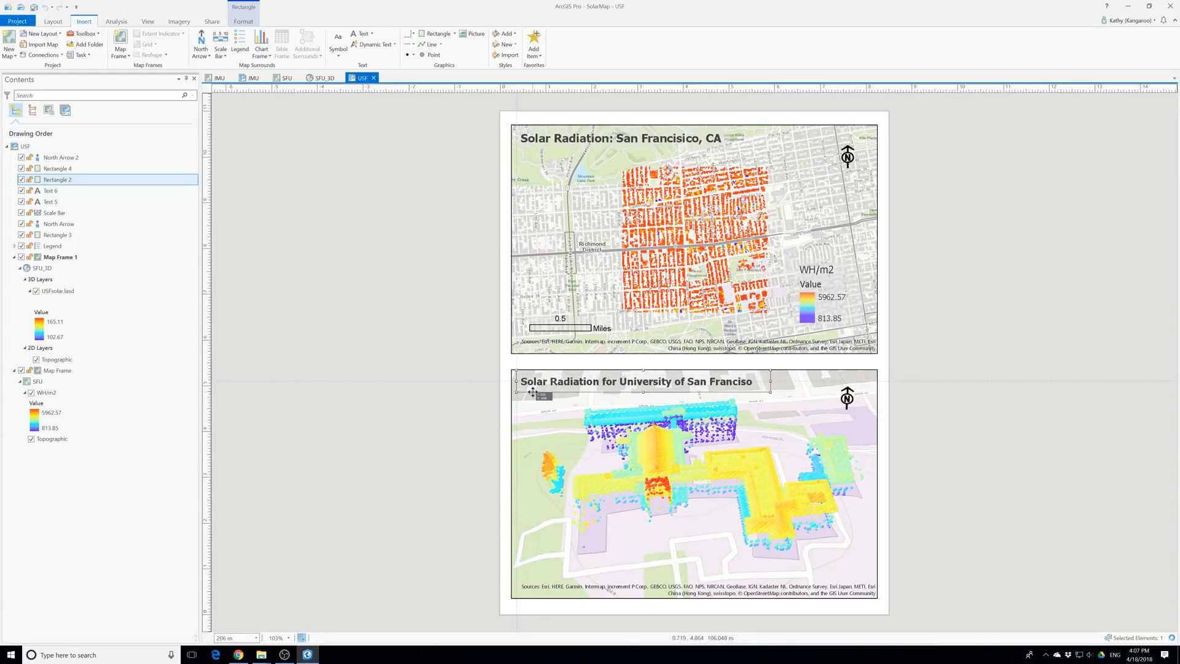
drag(532, 392, 533, 395)
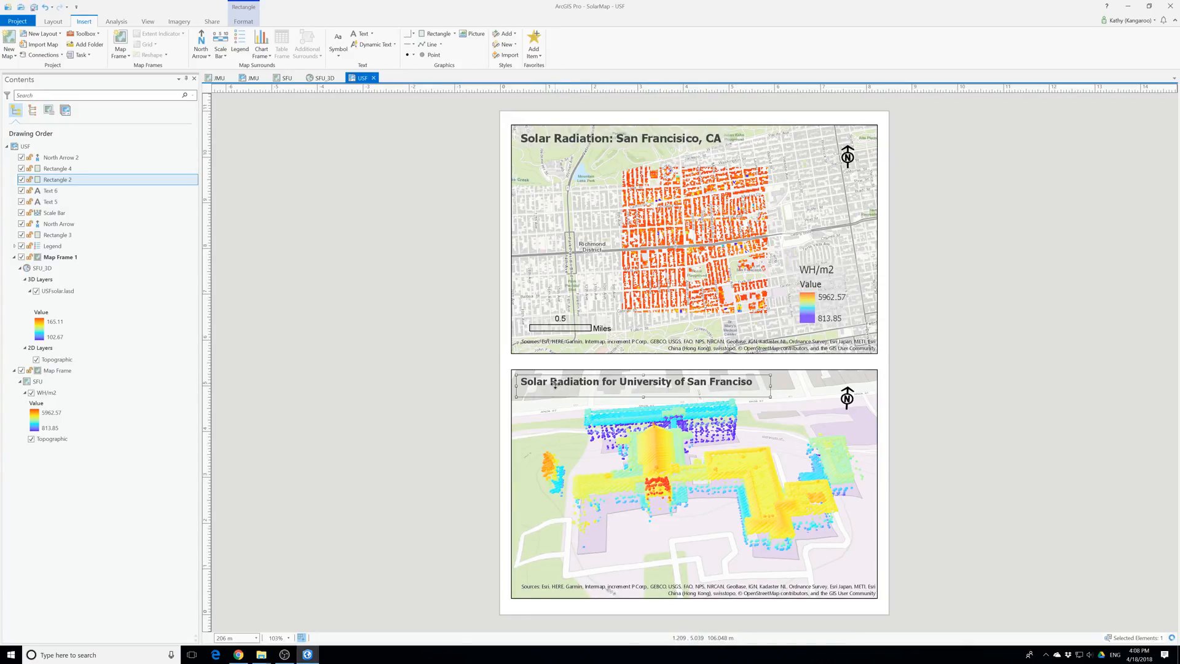
mouse_move(555, 386)
mouse_down()
mouse_move(559, 405)
mouse_move(543, 391)
mouse_move(556, 393)
mouse_up()
click(544, 381)
click(557, 406)
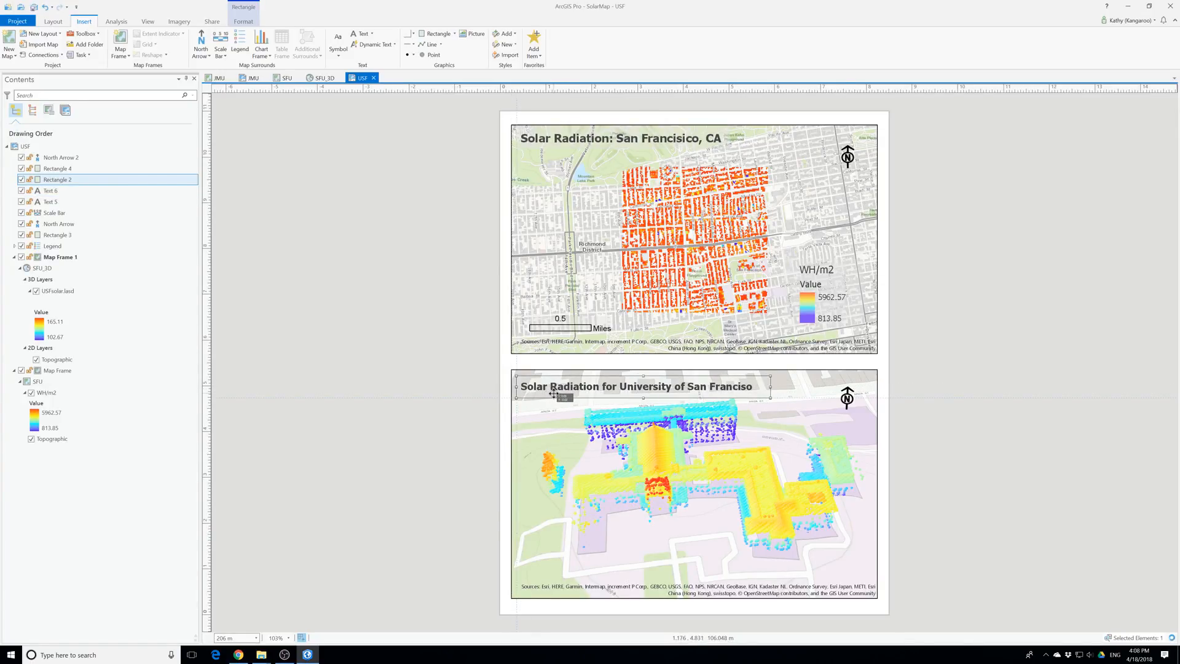
Set the fill transparency of Rectangle 2 behind the University of San Franciso title to 50% and apply it
right_click(556, 393)
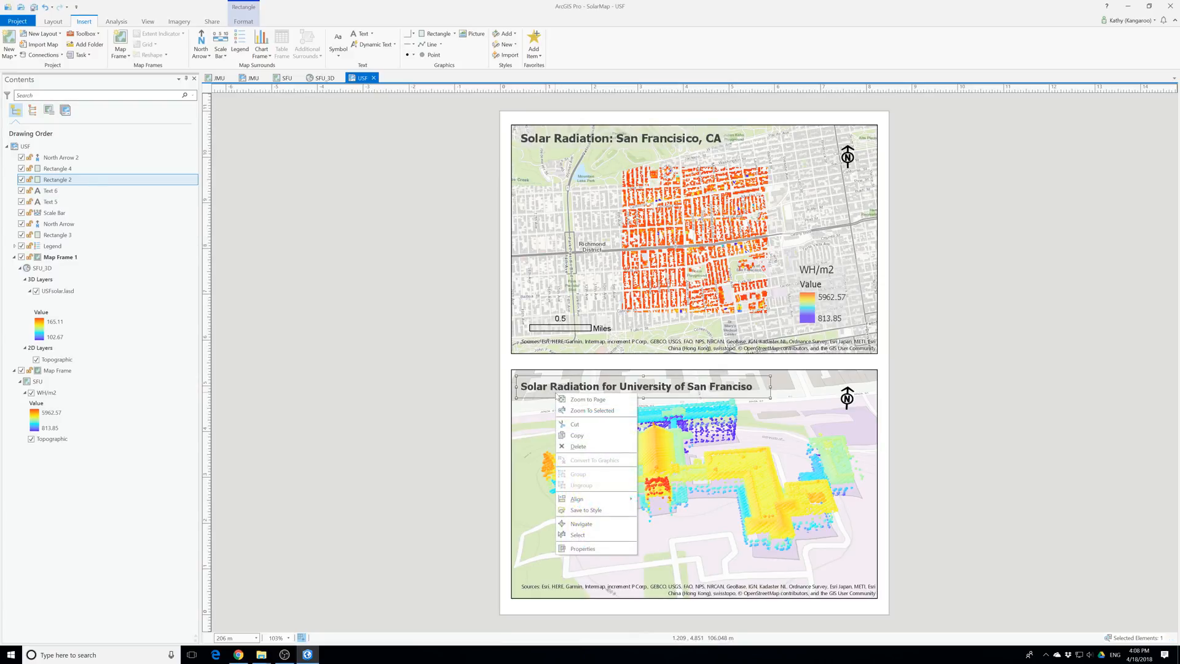
click(581, 548)
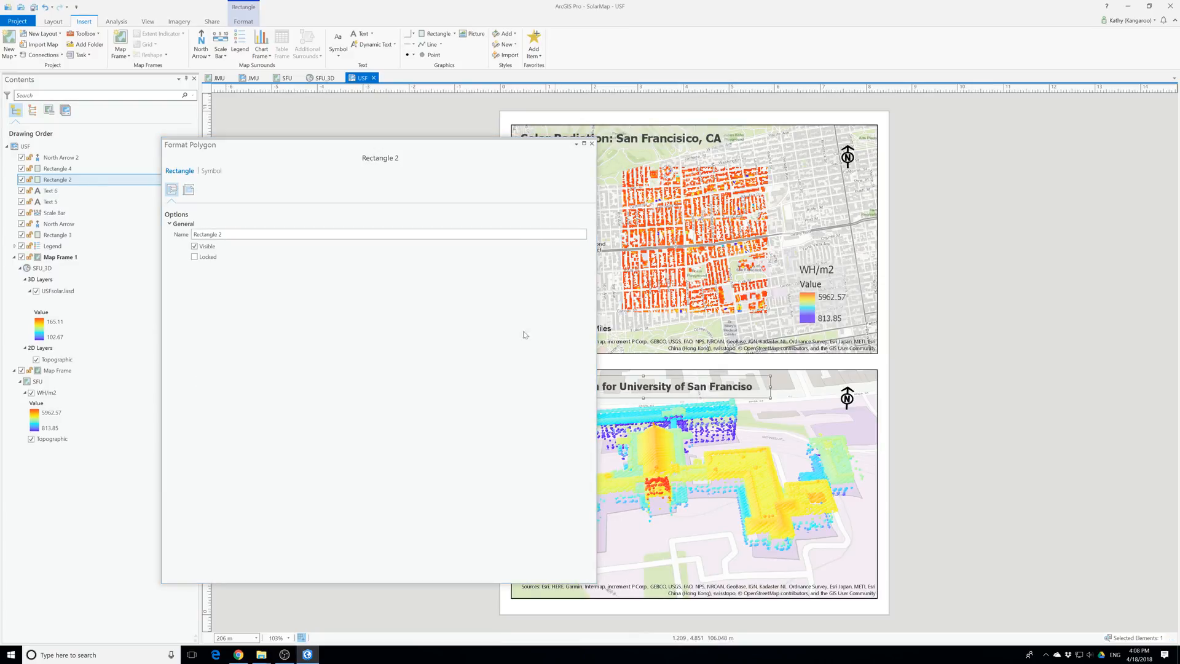
click(216, 175)
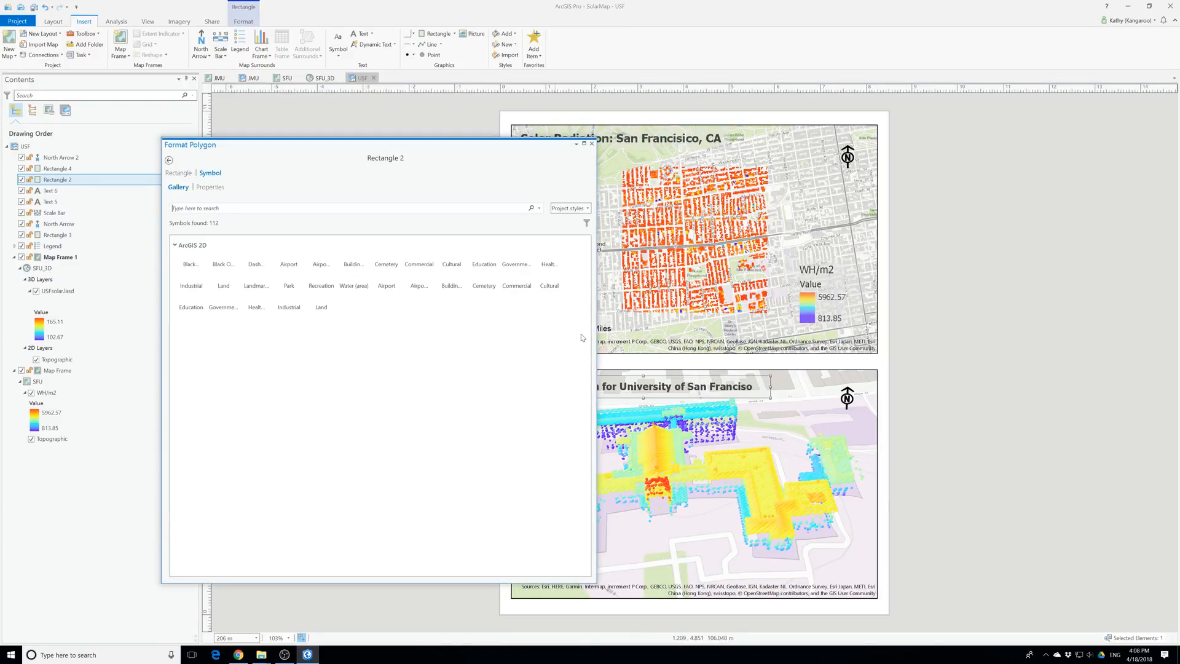
click(209, 187)
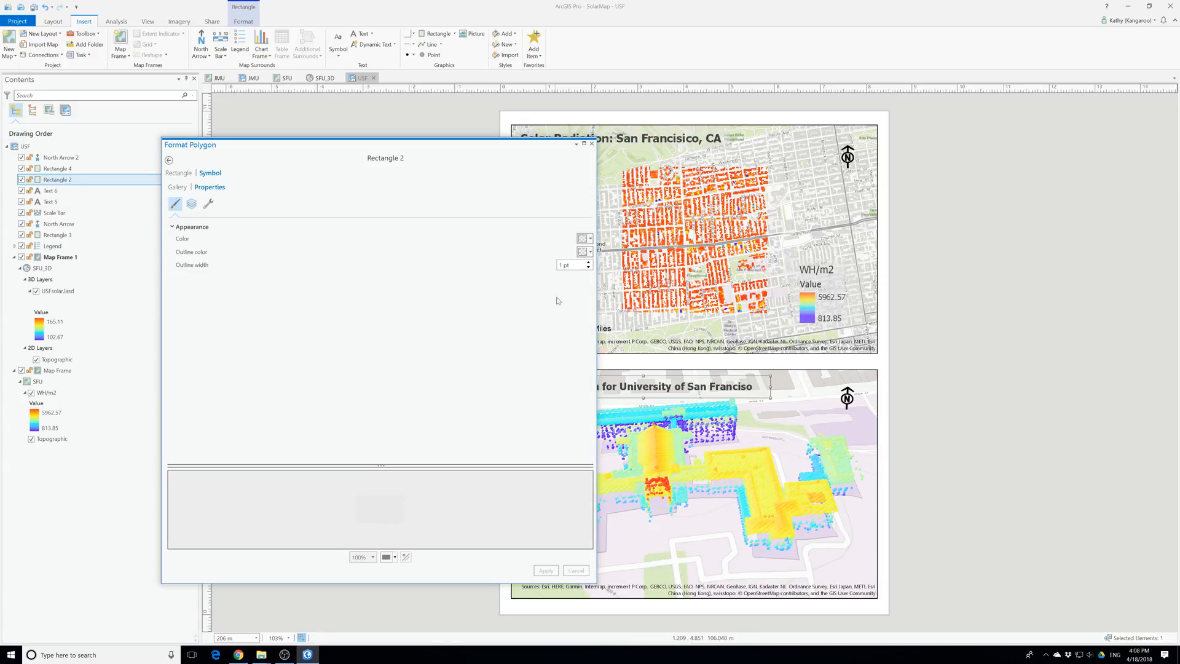
click(588, 240)
click(611, 366)
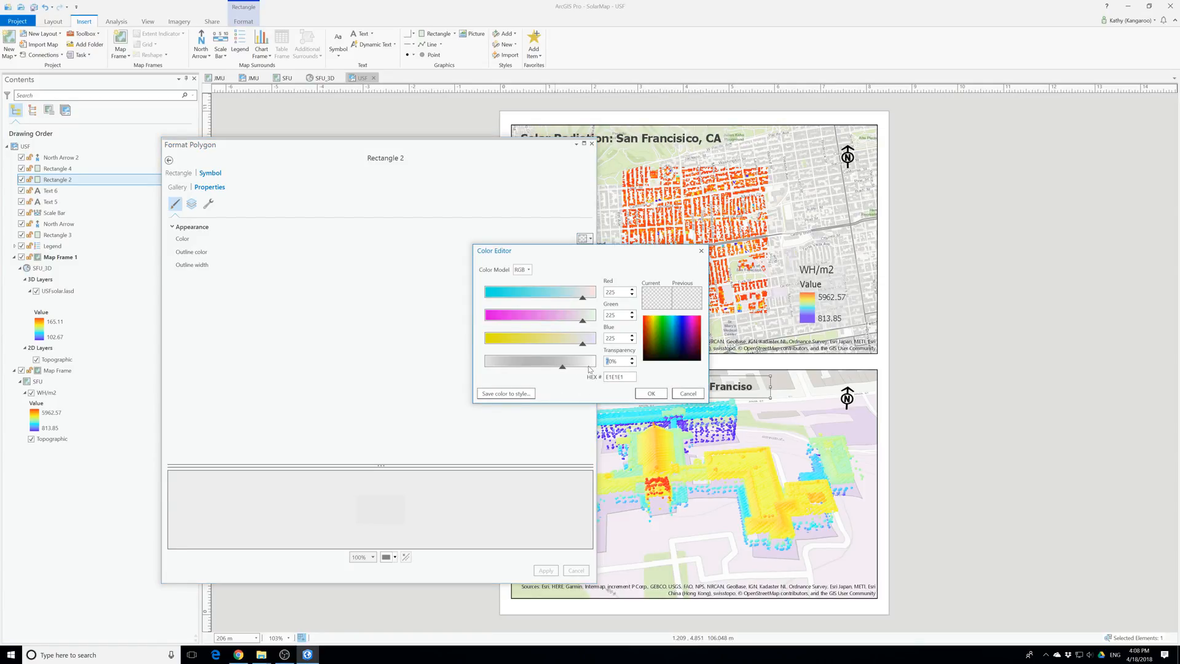
click(650, 394)
click(547, 571)
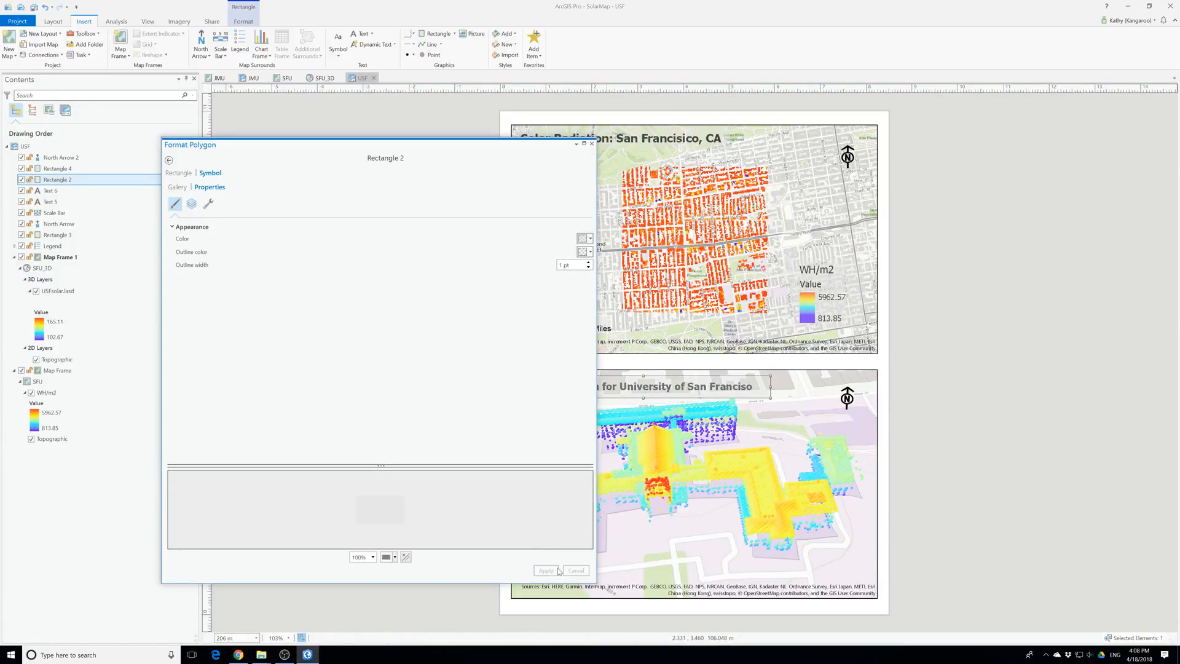
click(592, 144)
click(969, 467)
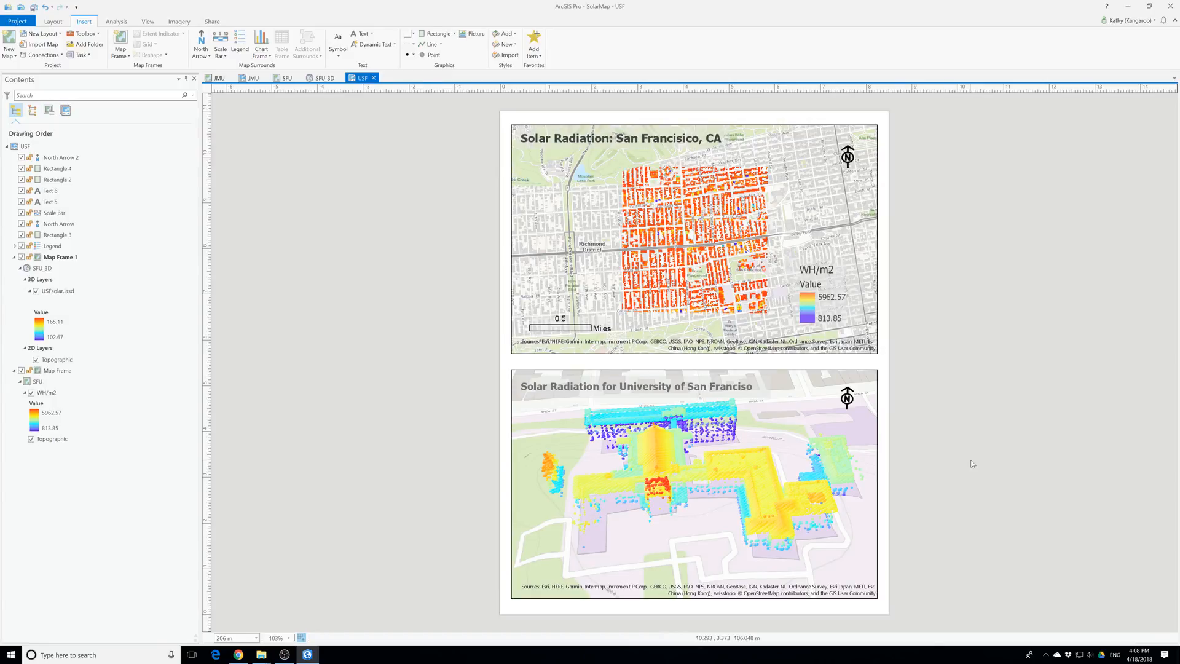
Set the fill transparency of Rectangle 2 behind the University of San Franciso title to 30% and apply it
click(631, 387)
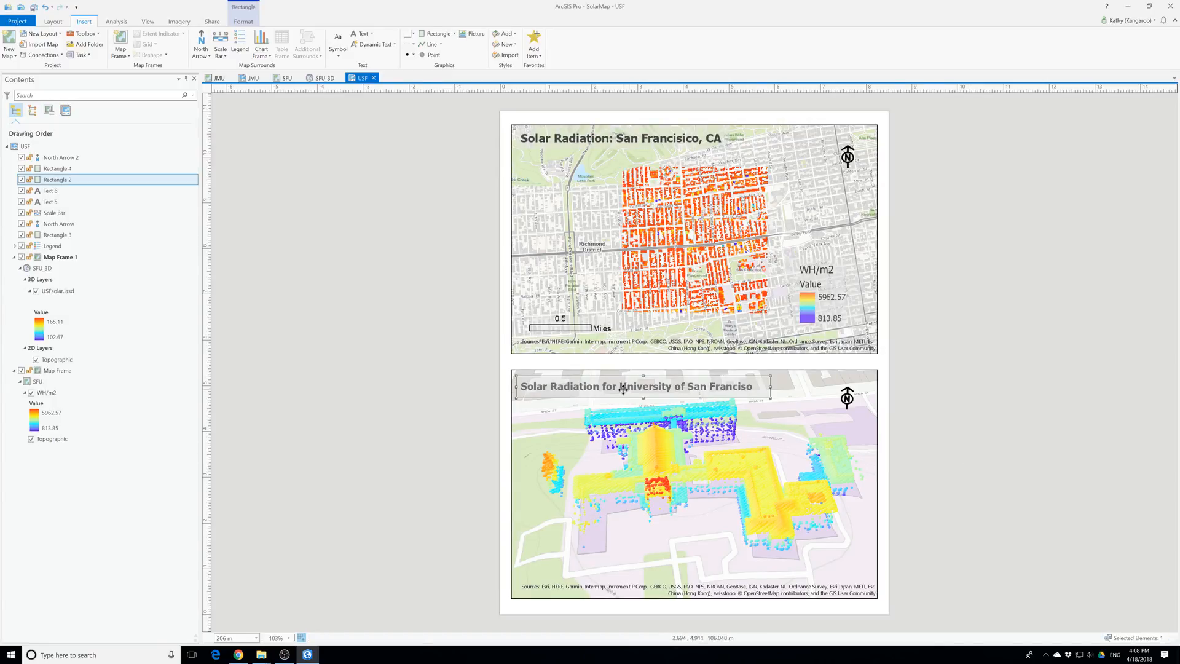
right_click(623, 389)
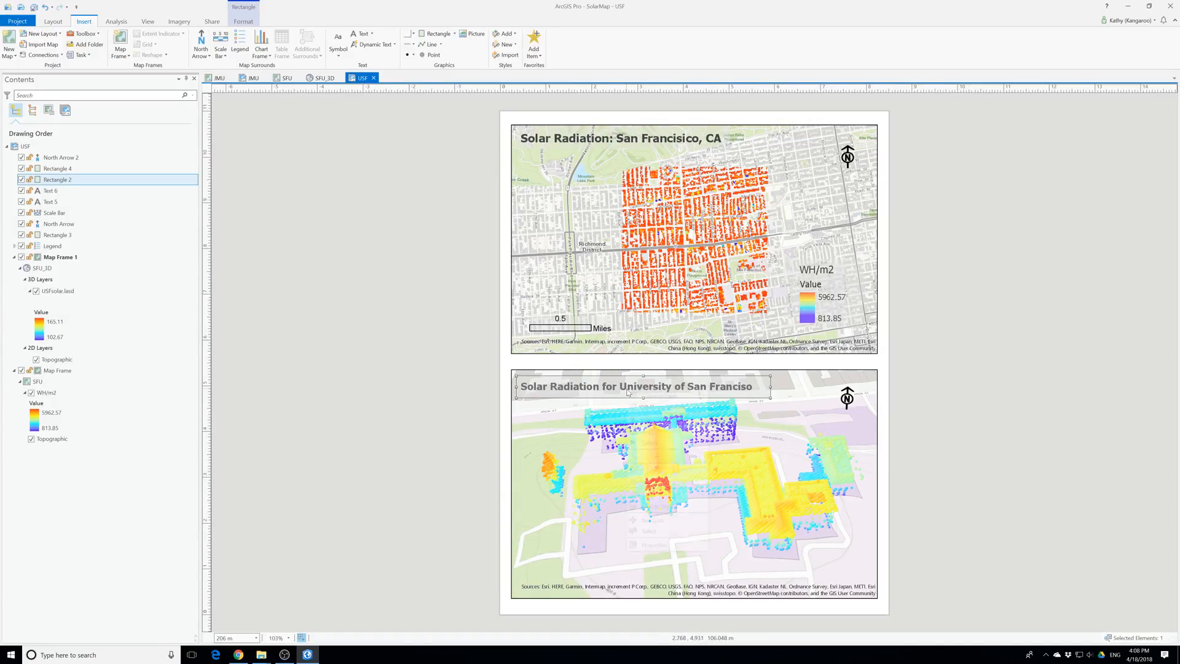
click(654, 545)
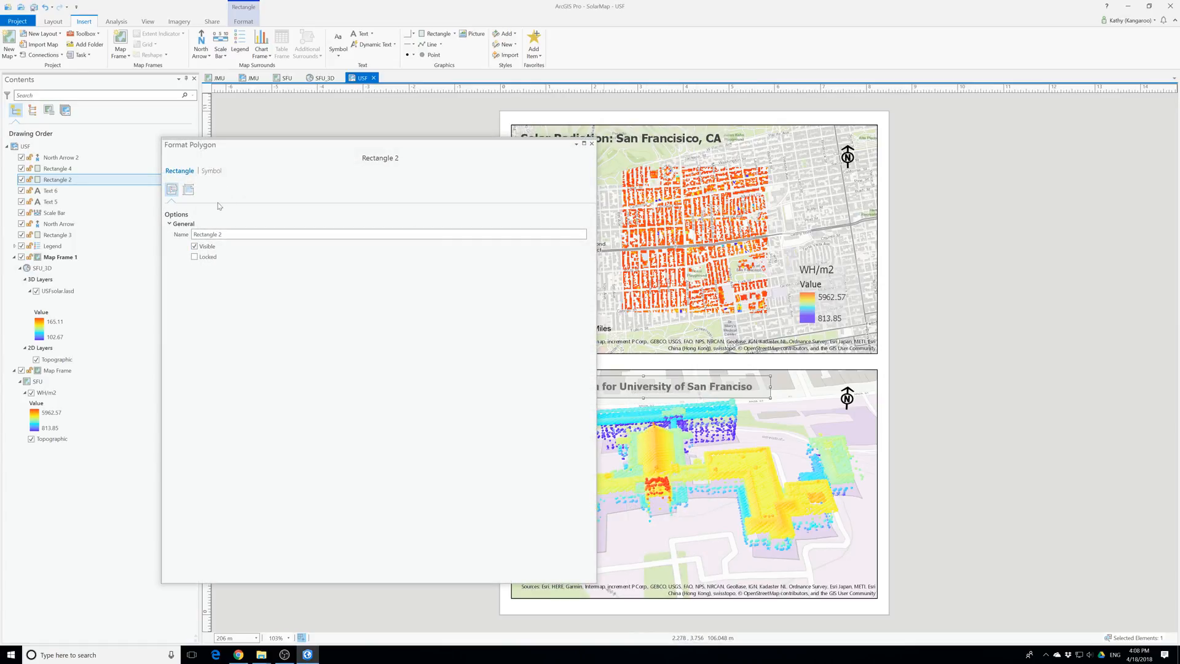
click(214, 172)
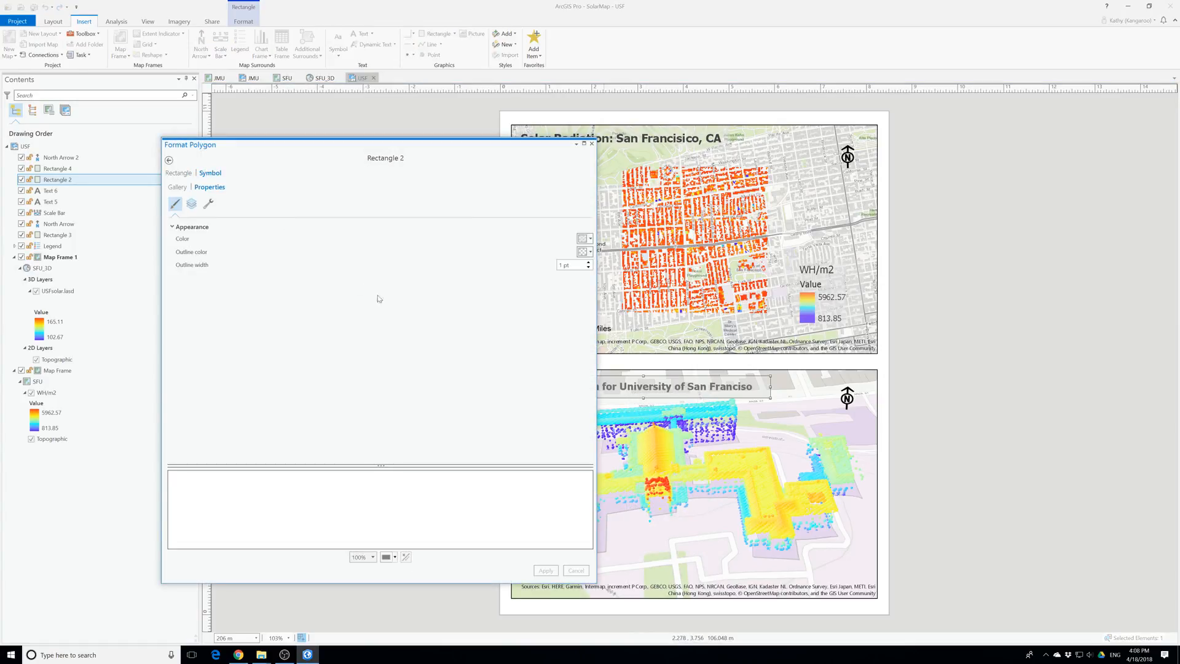
click(587, 239)
click(587, 366)
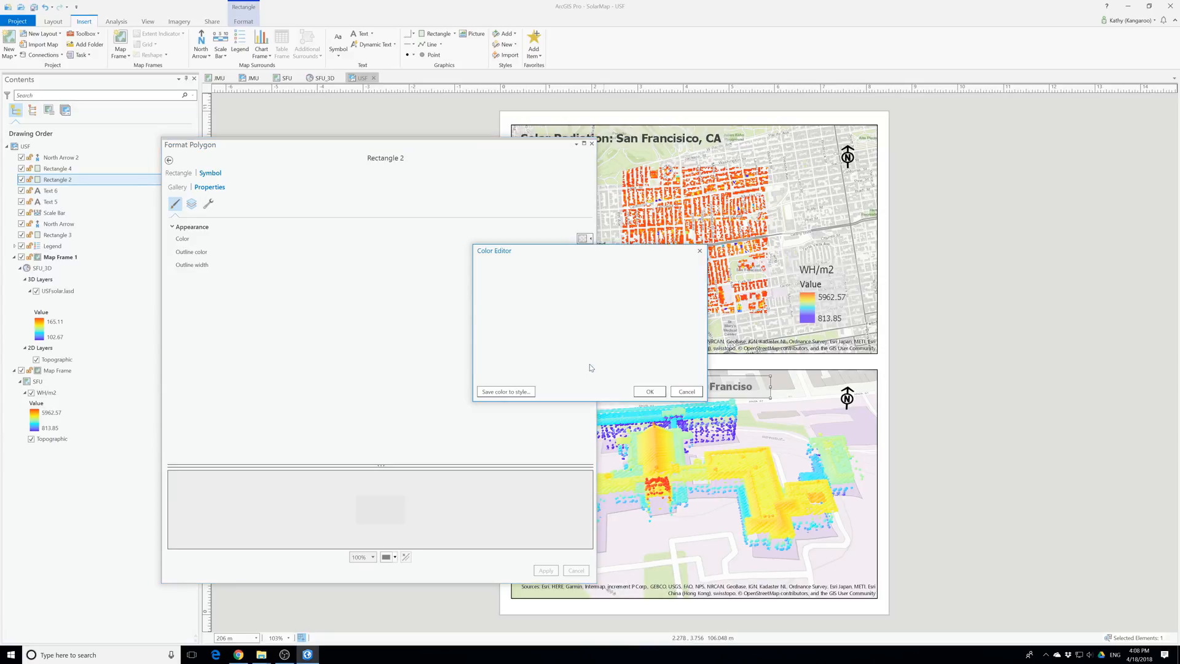
click(606, 361)
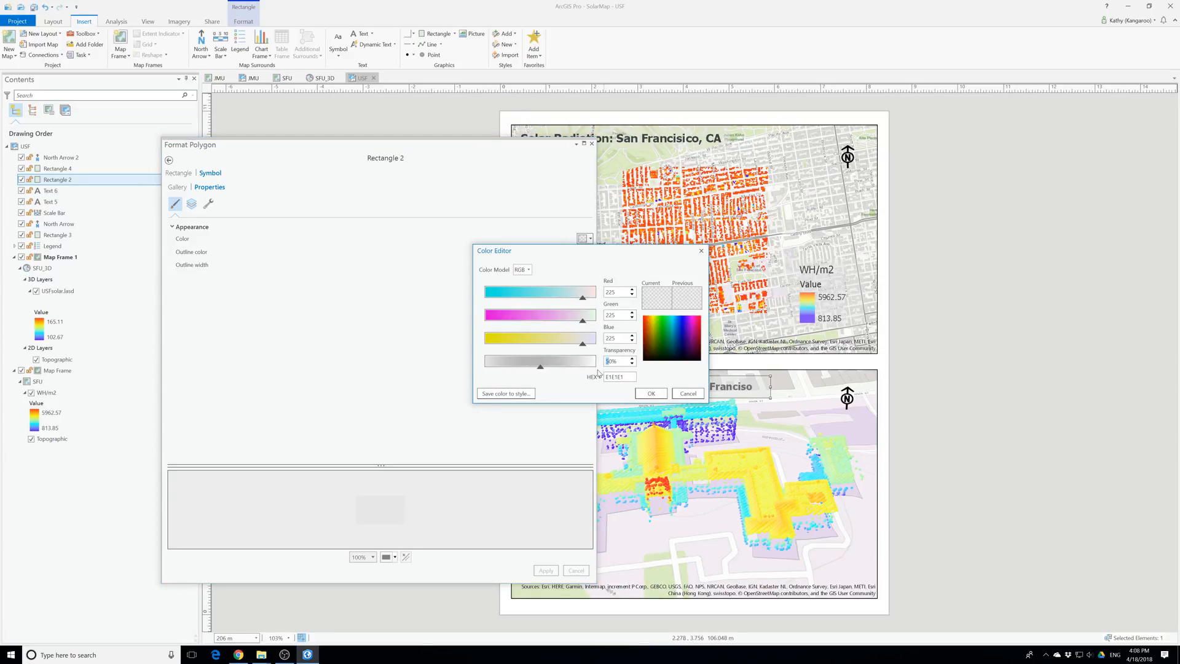
text(3)
click(657, 394)
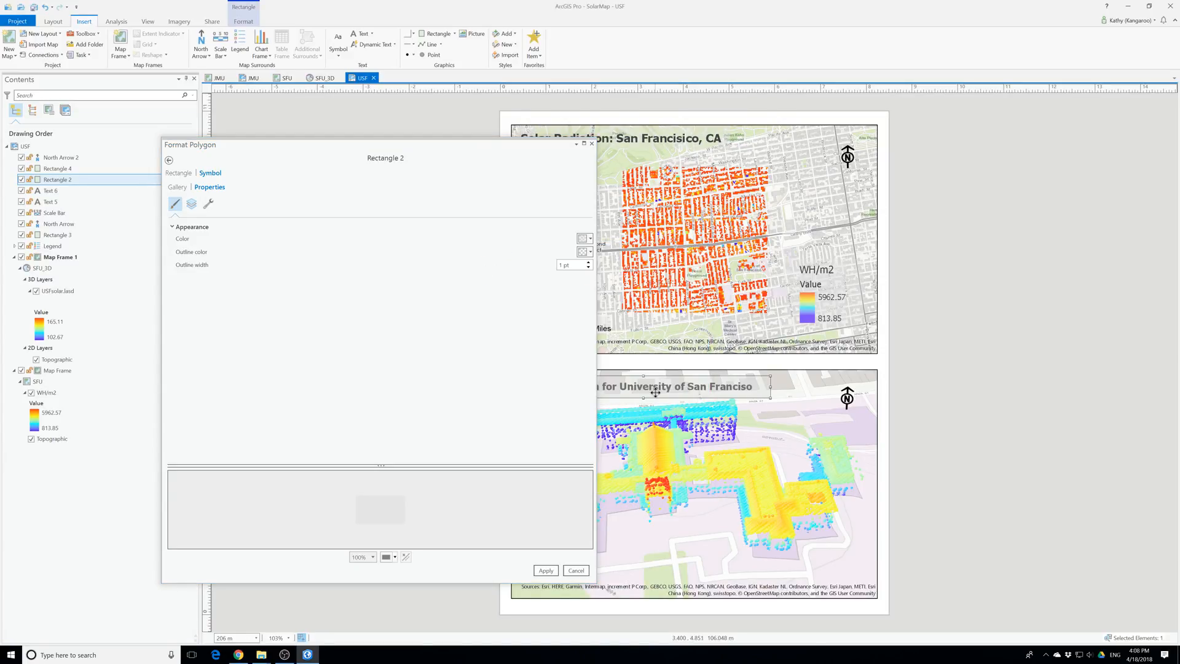
click(546, 571)
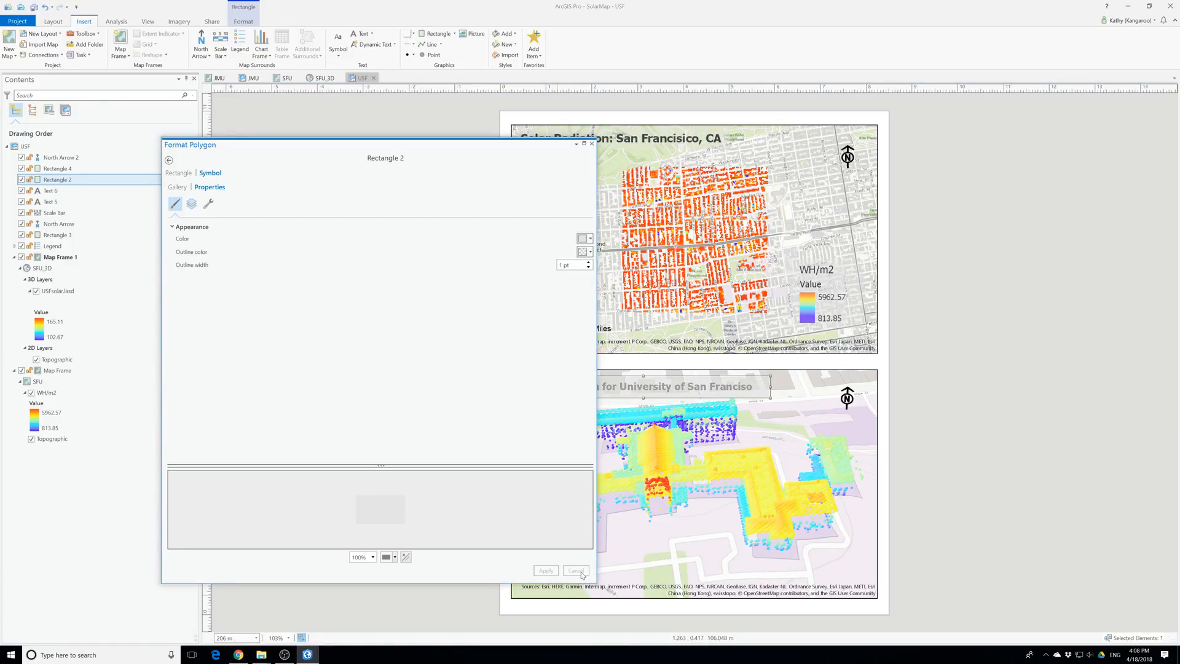
click(592, 144)
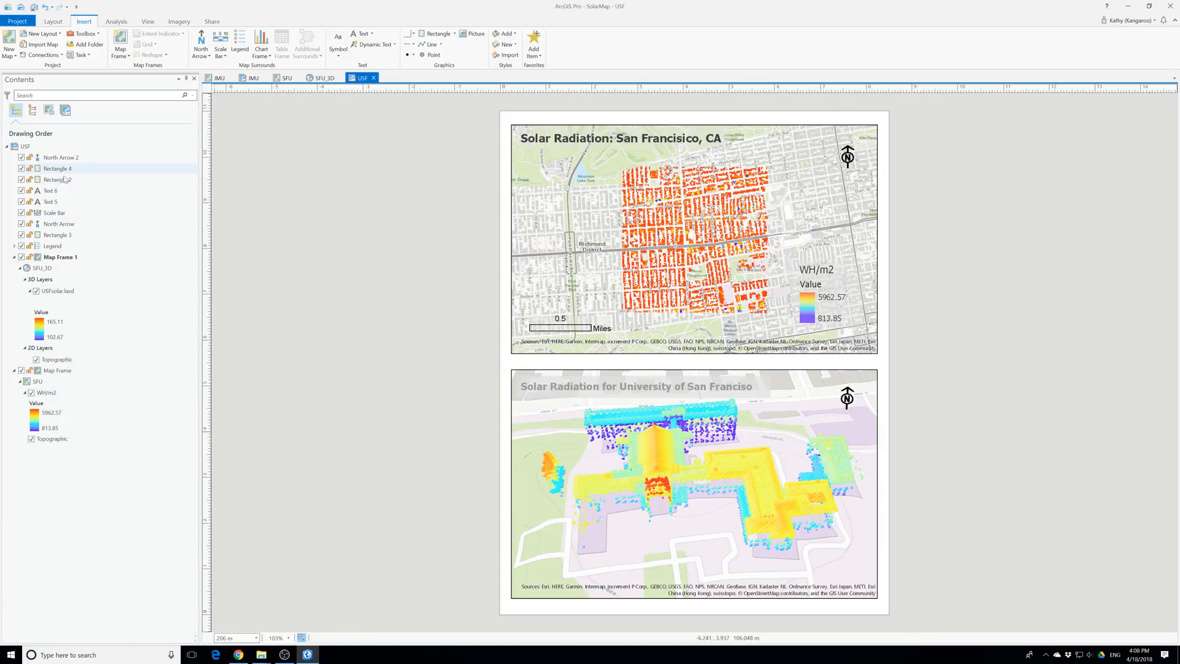
Move Rectangle 2 and Rectangle 4 below Text 6 and Text 5 in the USF layout's drawing order
drag(48, 182, 47, 207)
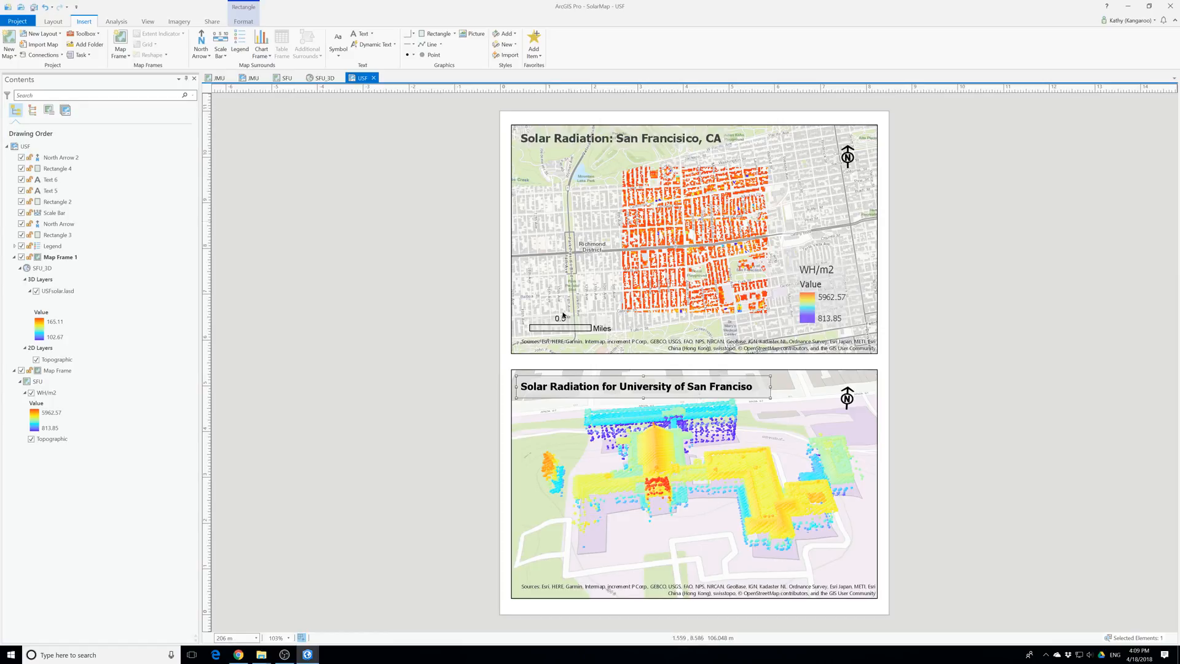
click(55, 169)
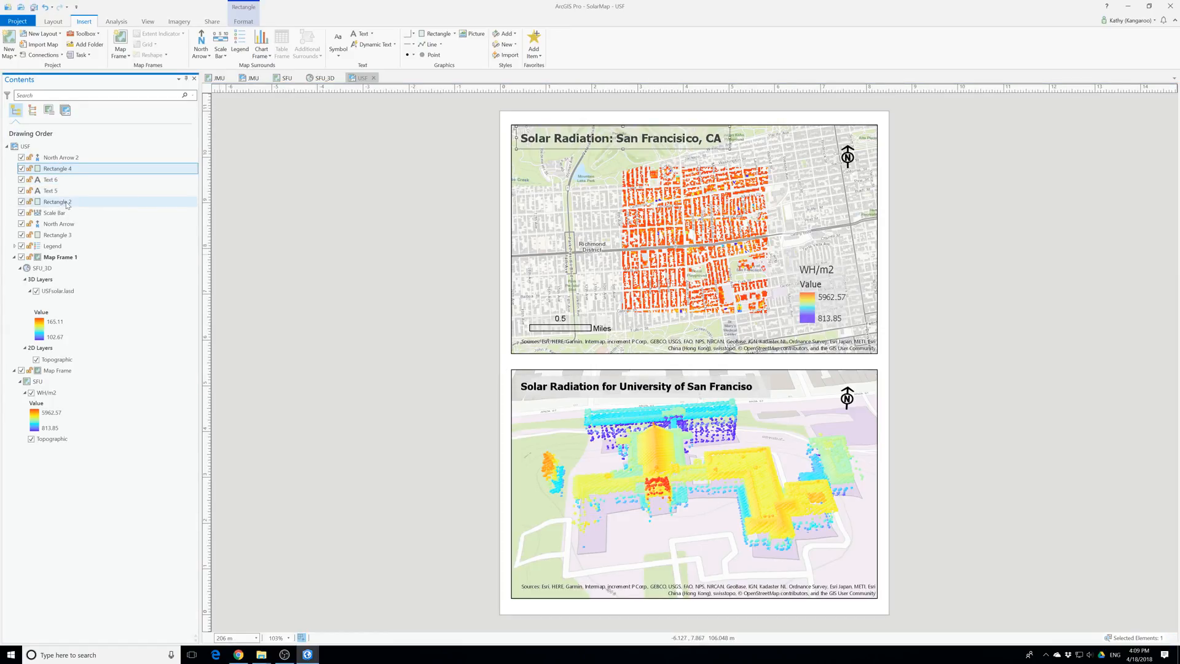
drag(68, 205, 68, 208)
Set the fill transparency of Rectangle 4 behind the "Solar Radiation: San Francisico, CA" title to 30% and apply it
click(569, 147)
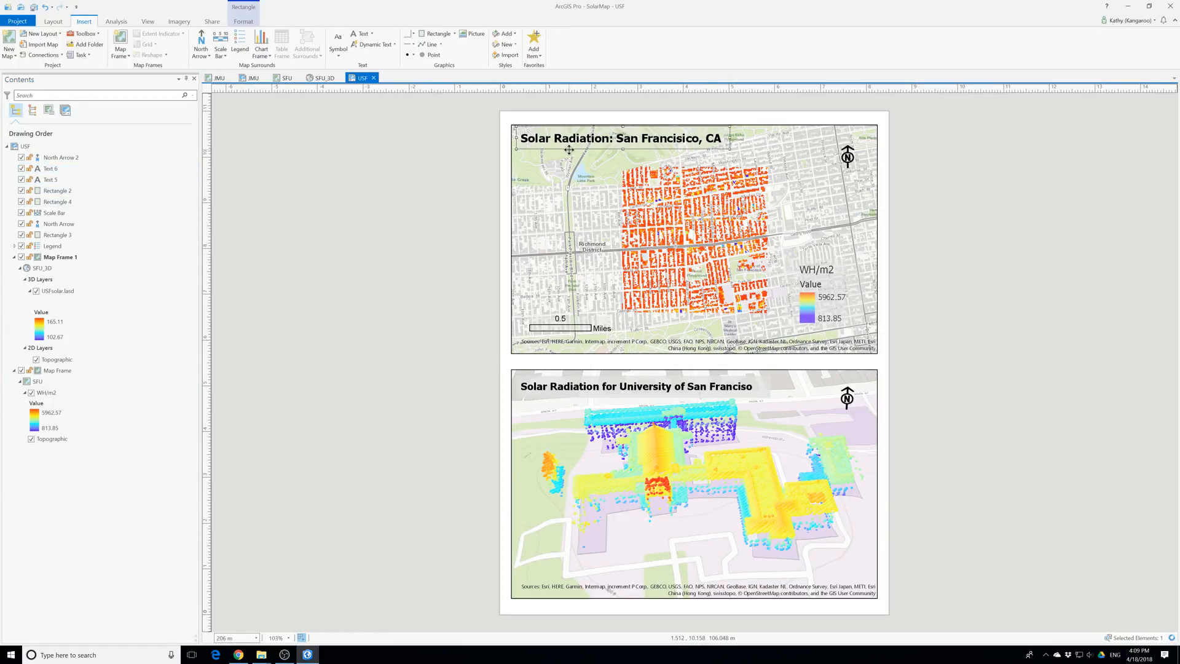
right_click(569, 149)
click(568, 142)
click(552, 146)
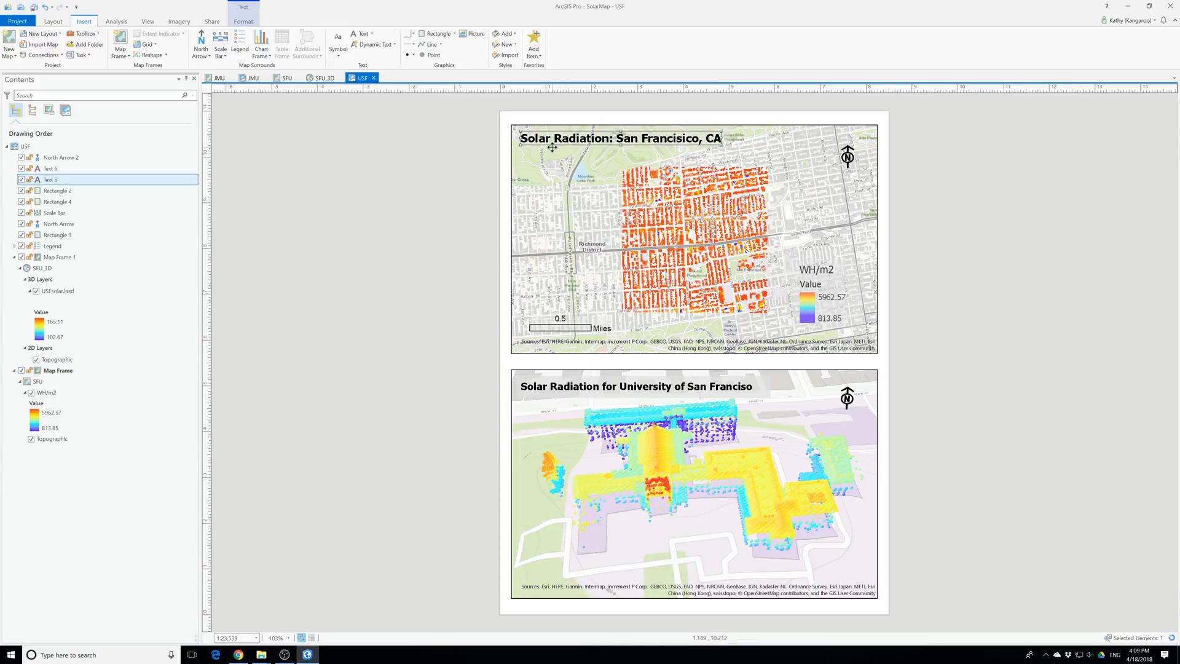
click(537, 146)
click(537, 146)
right_click(537, 147)
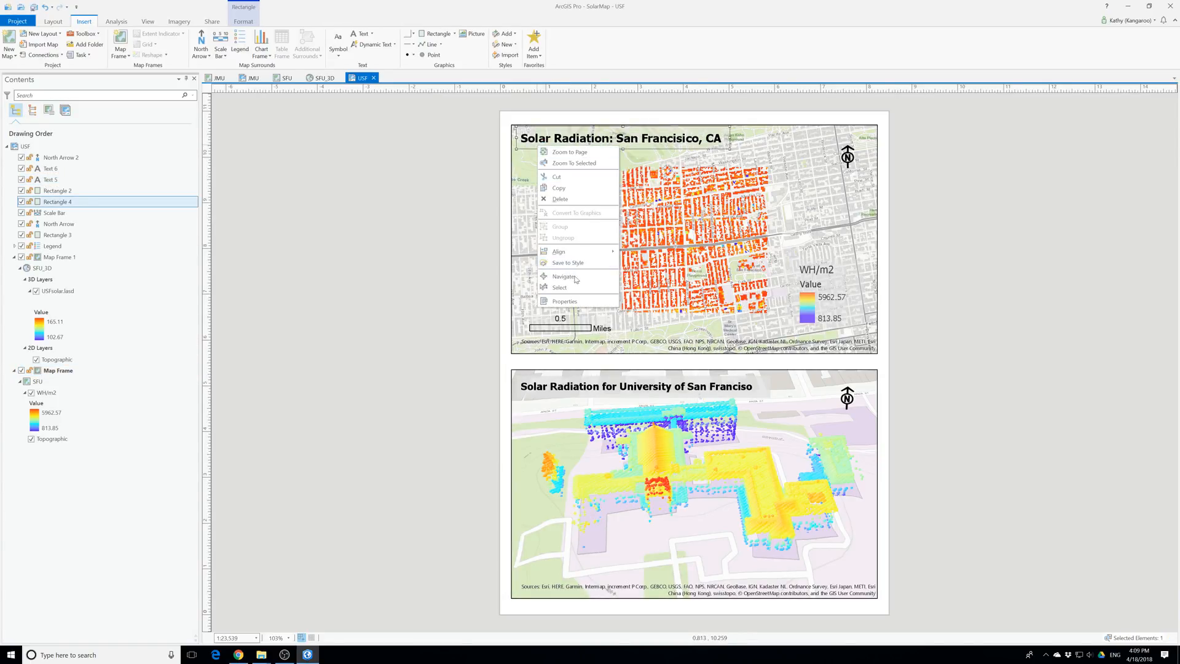
click(556, 300)
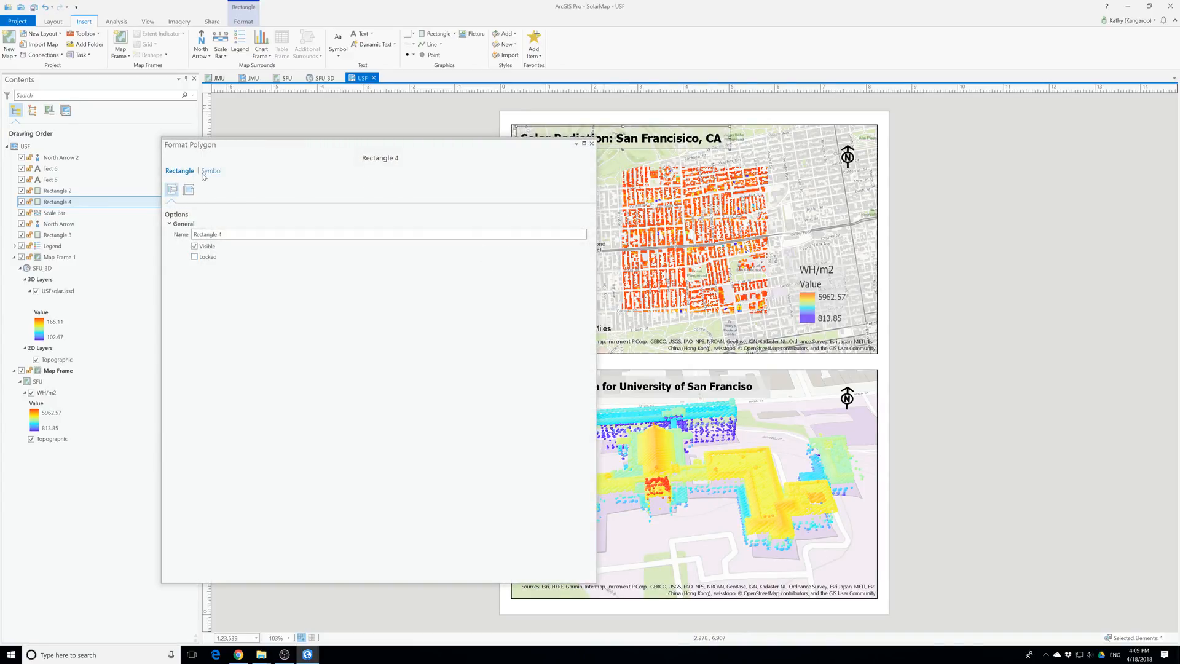
click(209, 171)
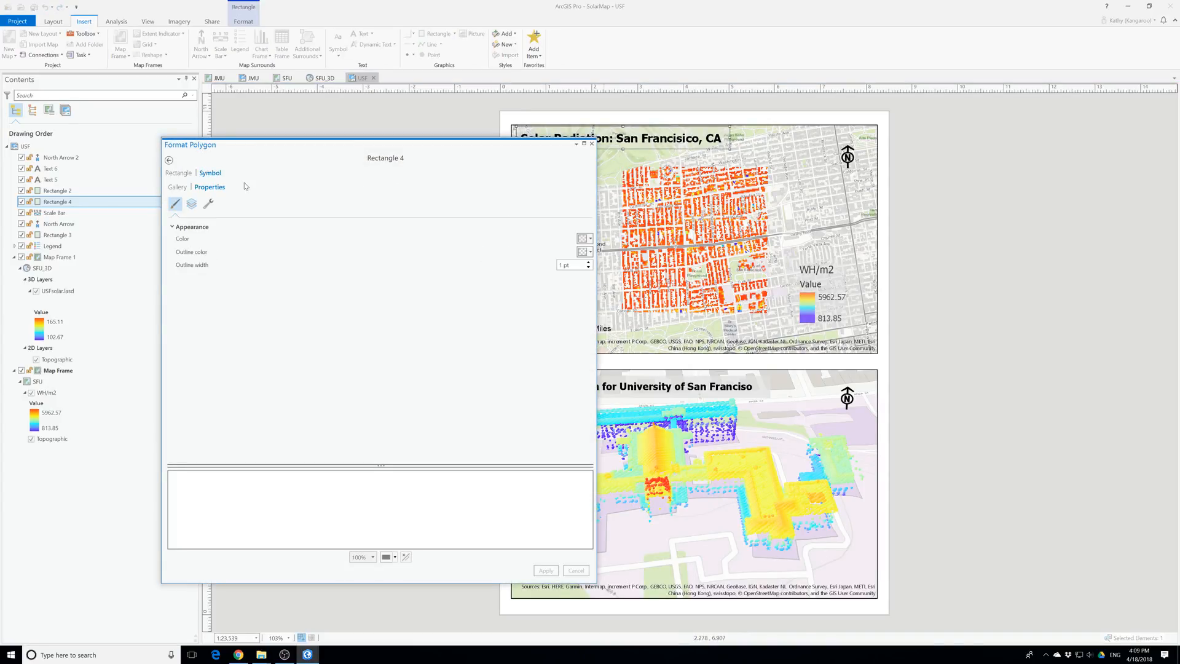
click(592, 242)
click(616, 380)
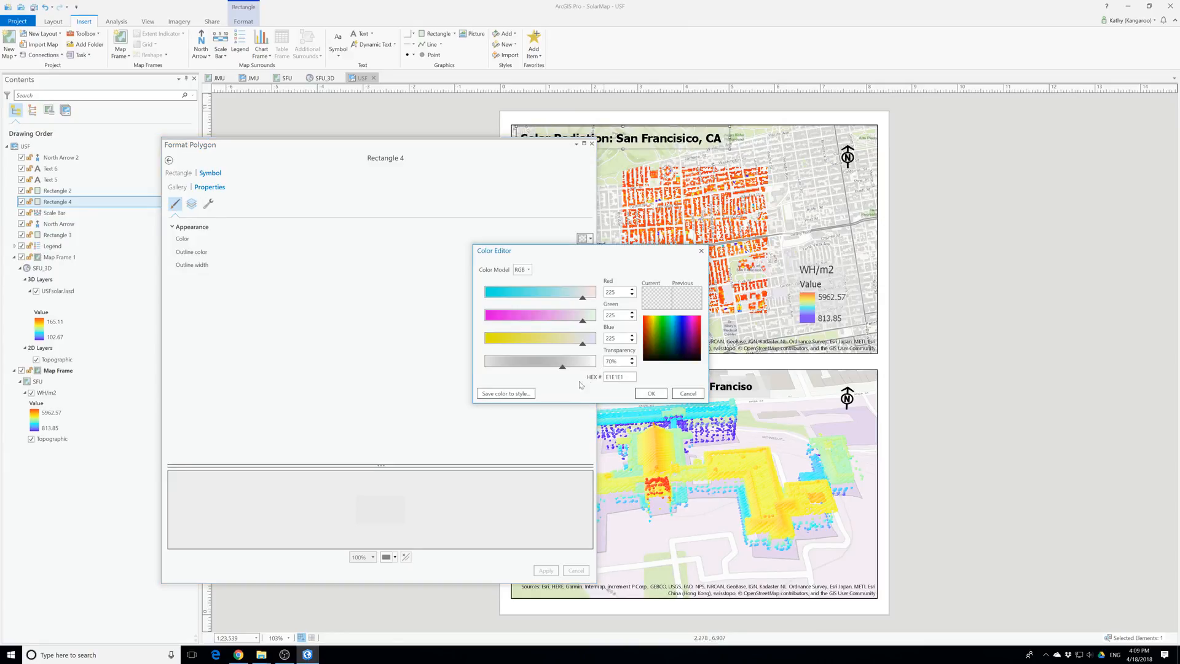
drag(609, 362, 603, 362)
text(3)
click(649, 393)
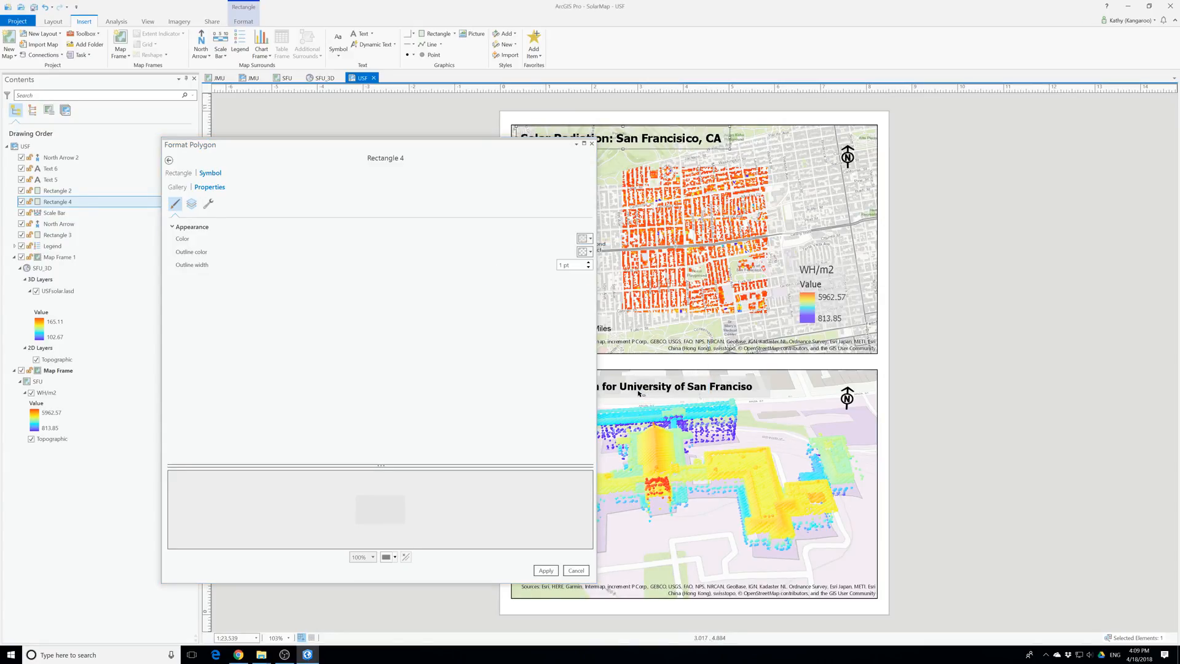
click(552, 573)
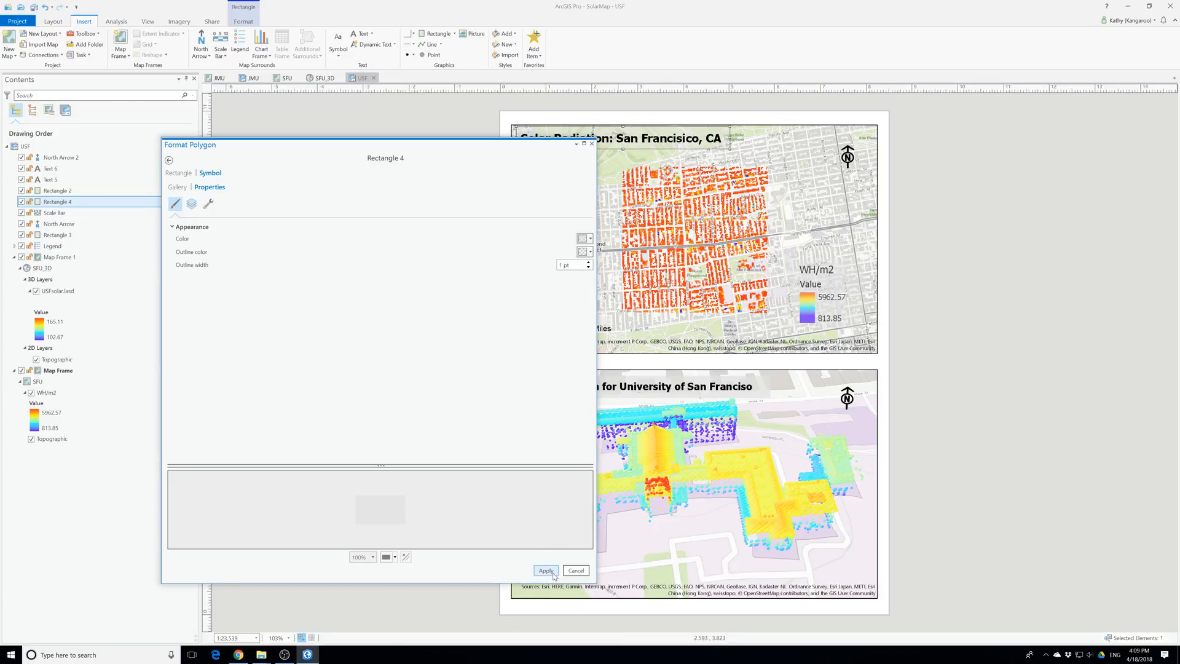
click(553, 572)
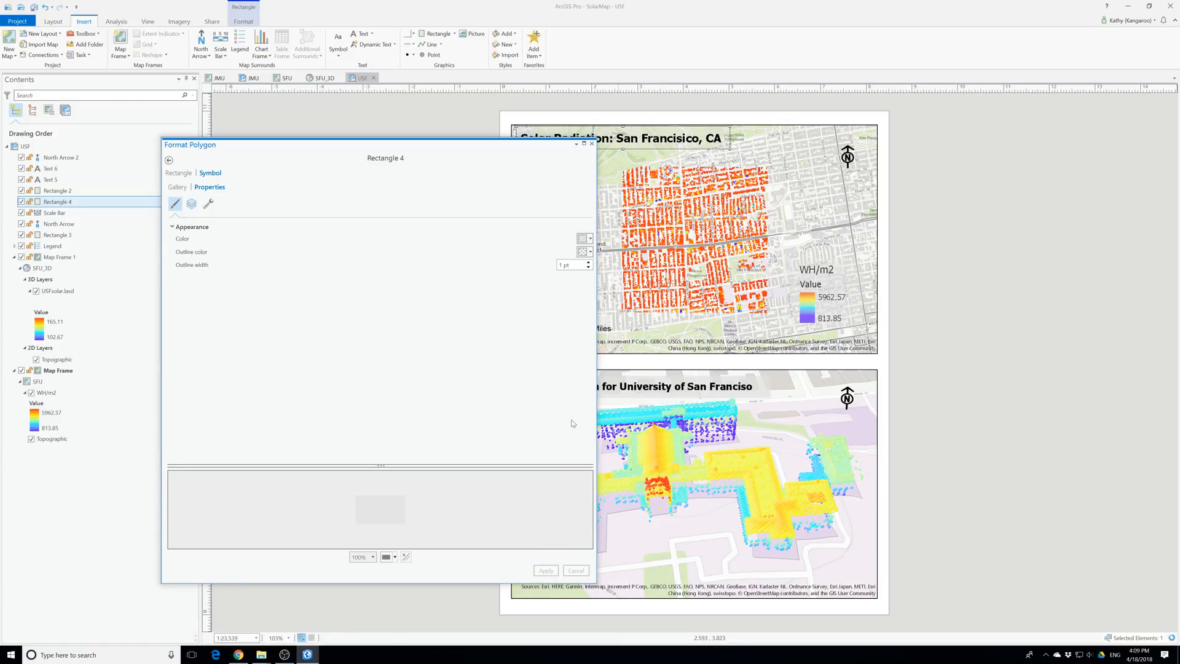
click(591, 143)
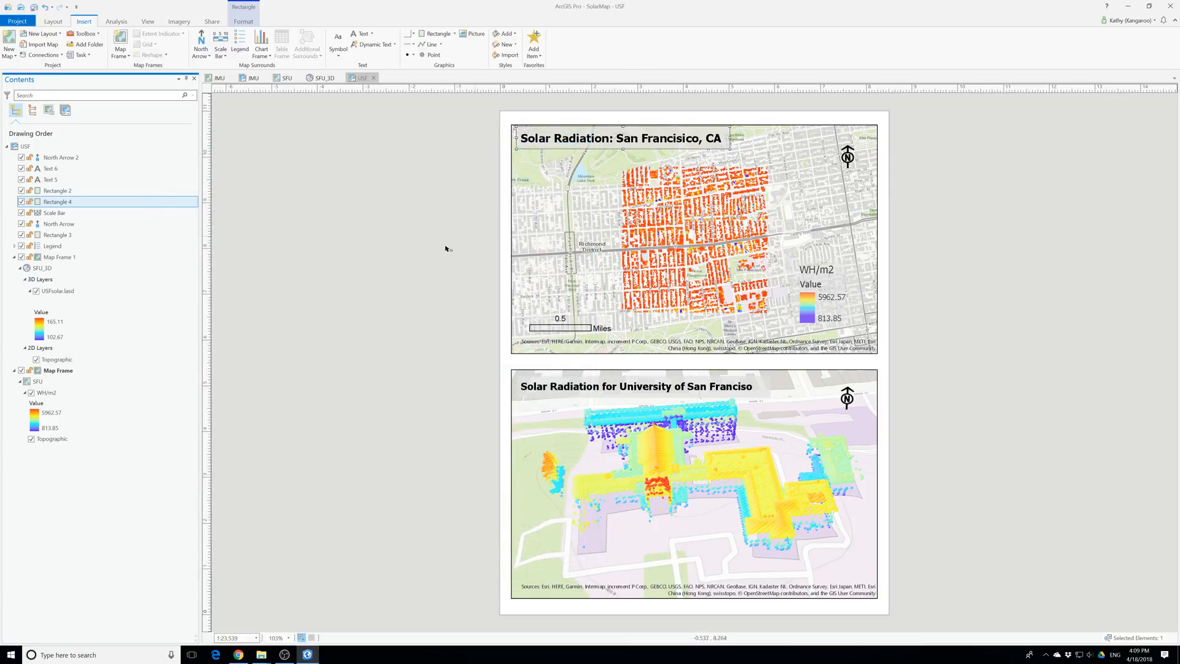
Give Rectangle 3 behind the WH/m2 legend a light gray fill (E1E1E1) with 30% transparency and apply it
click(827, 322)
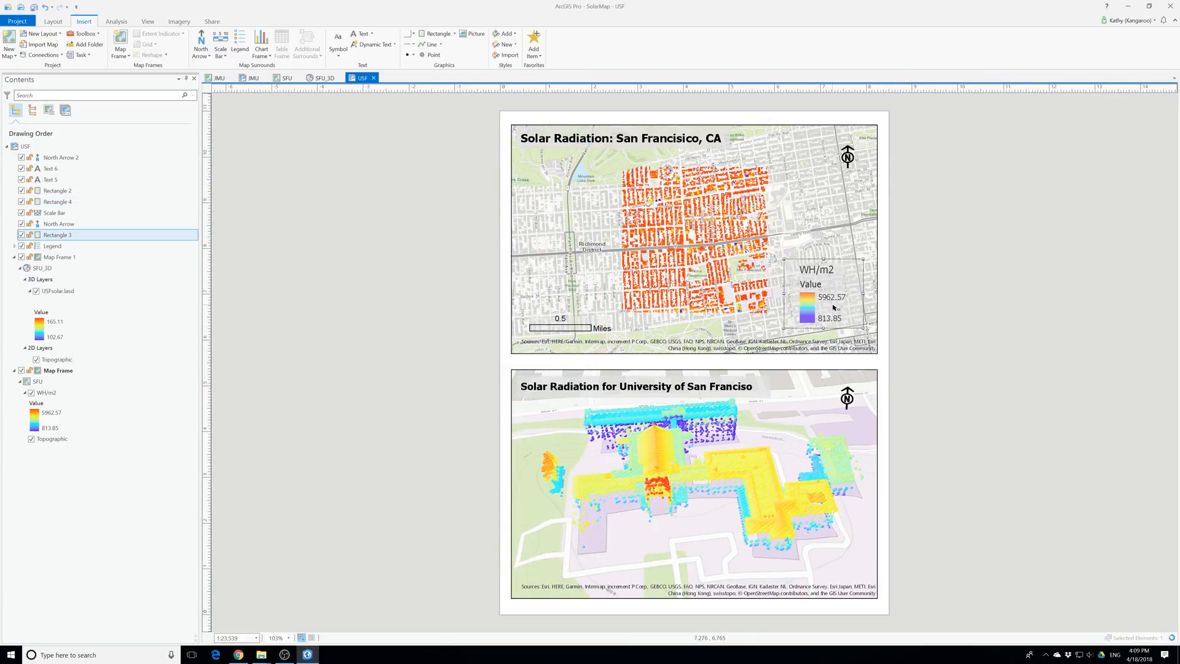
right_click(847, 279)
click(873, 434)
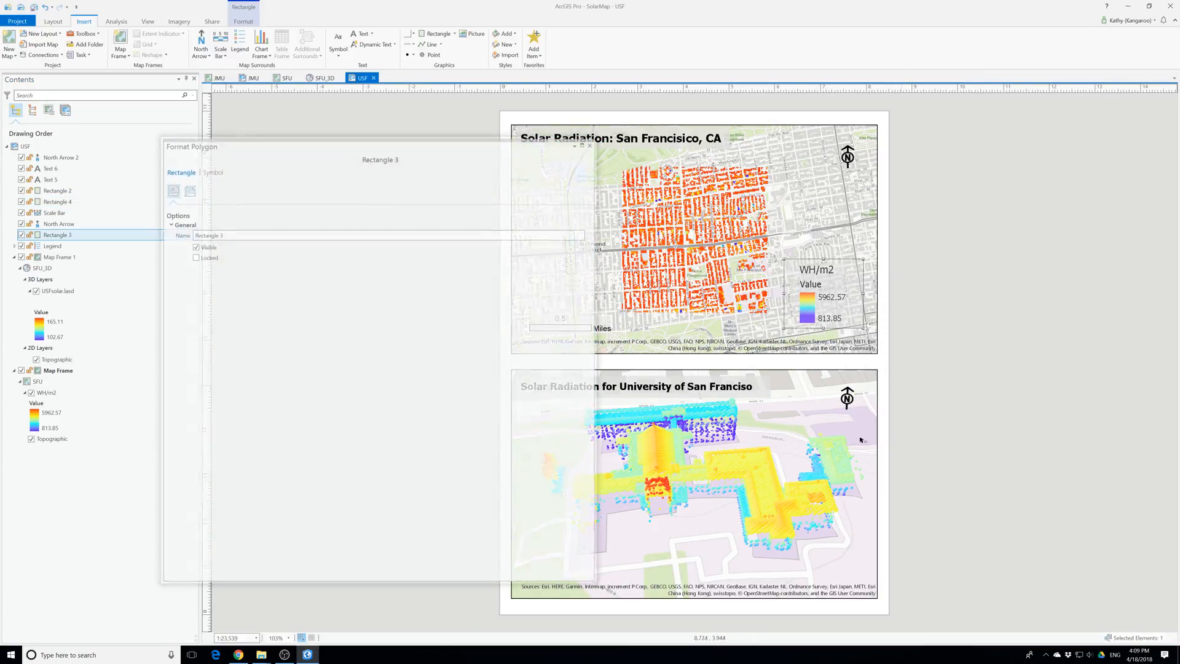
click(211, 171)
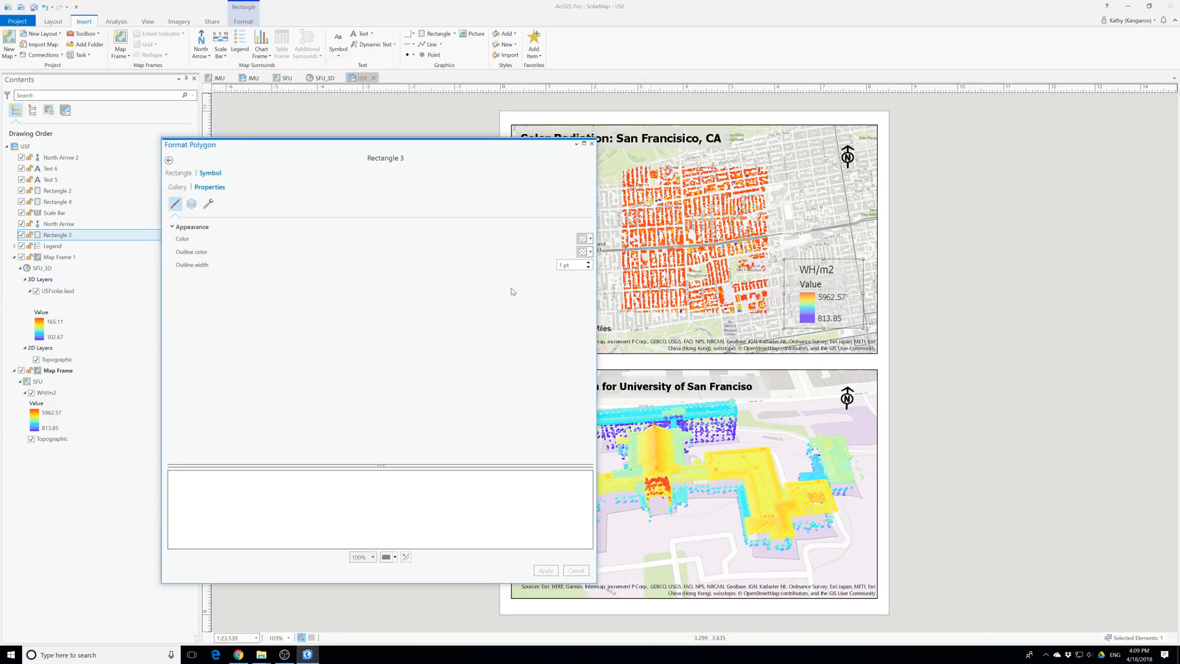
click(589, 238)
click(600, 365)
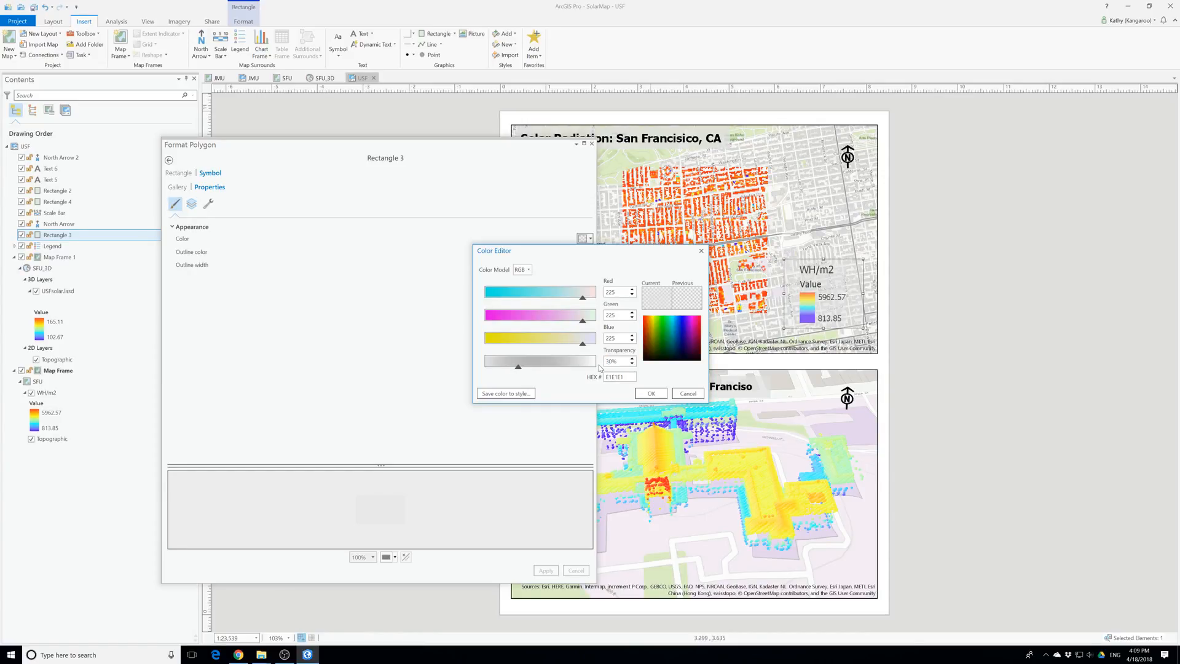
click(642, 393)
click(547, 574)
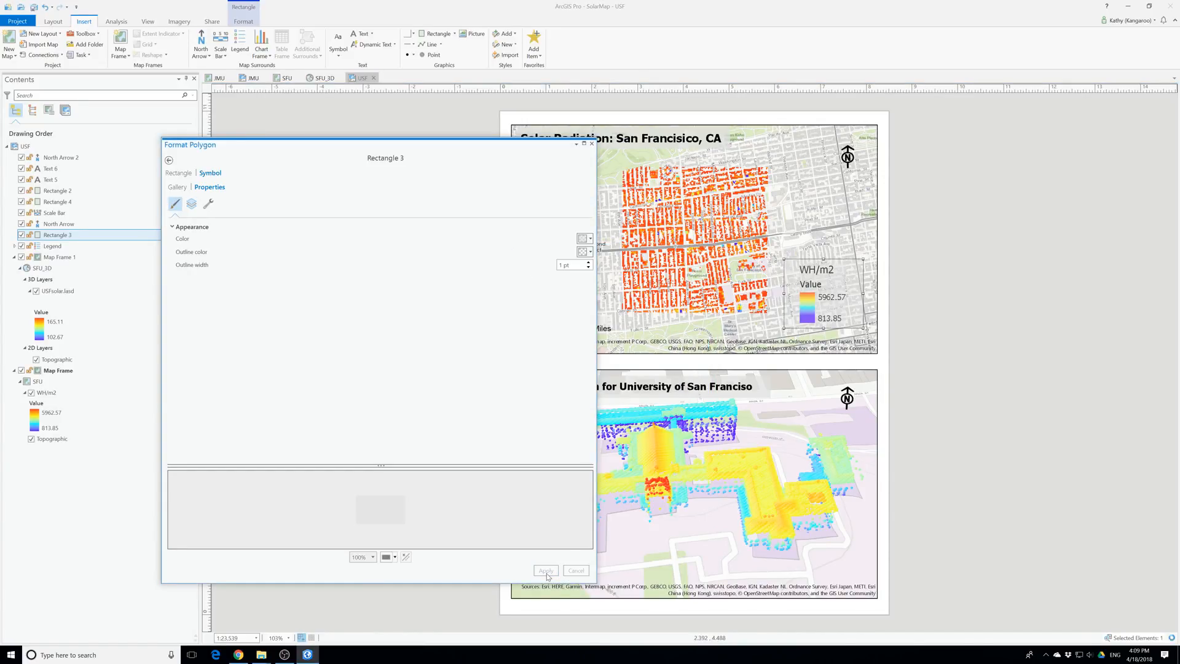
click(591, 143)
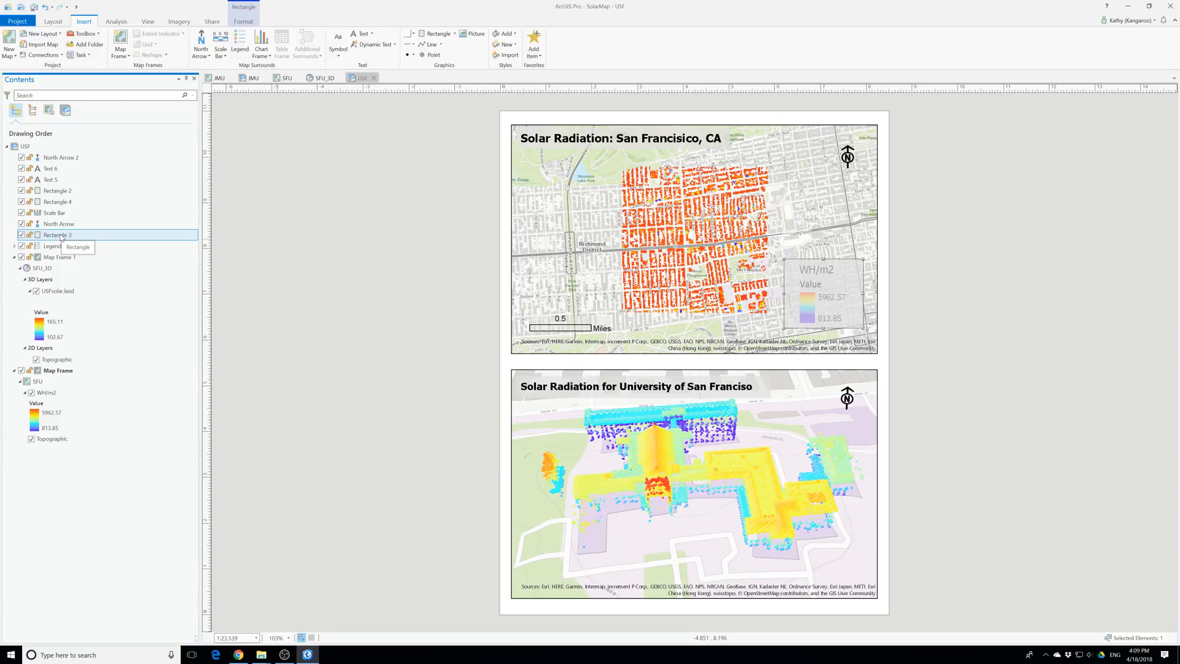
Move the Legend above Rectangle 3 in the USF layout's drawing order and save the project
drag(52, 247, 54, 236)
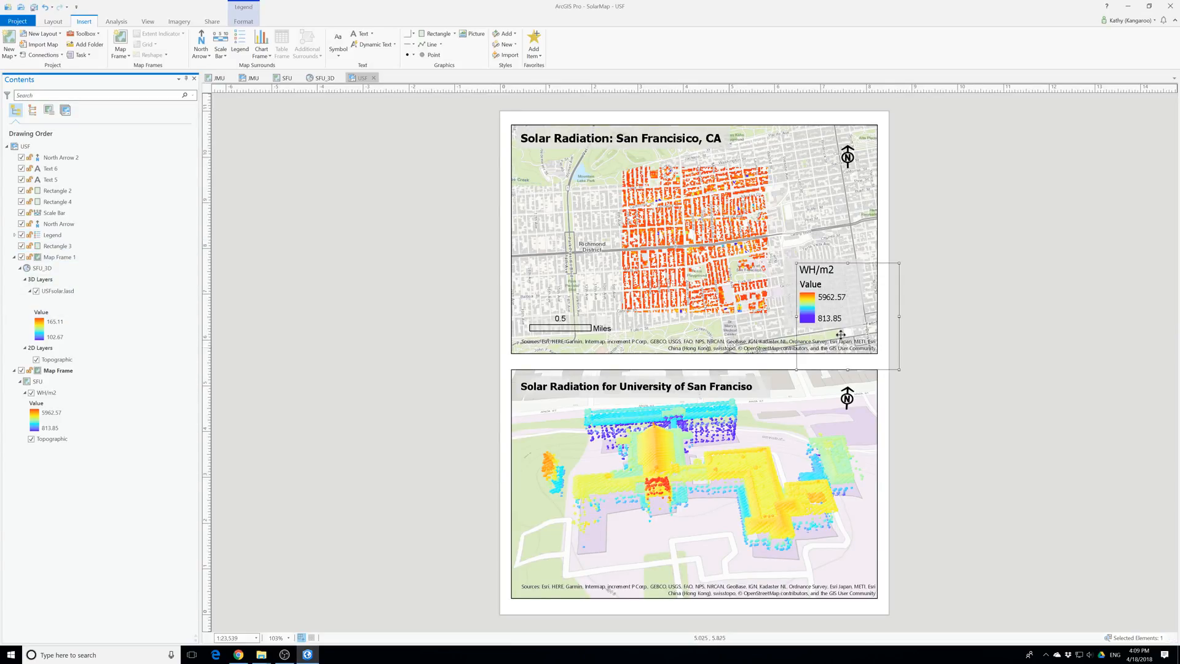
click(1050, 372)
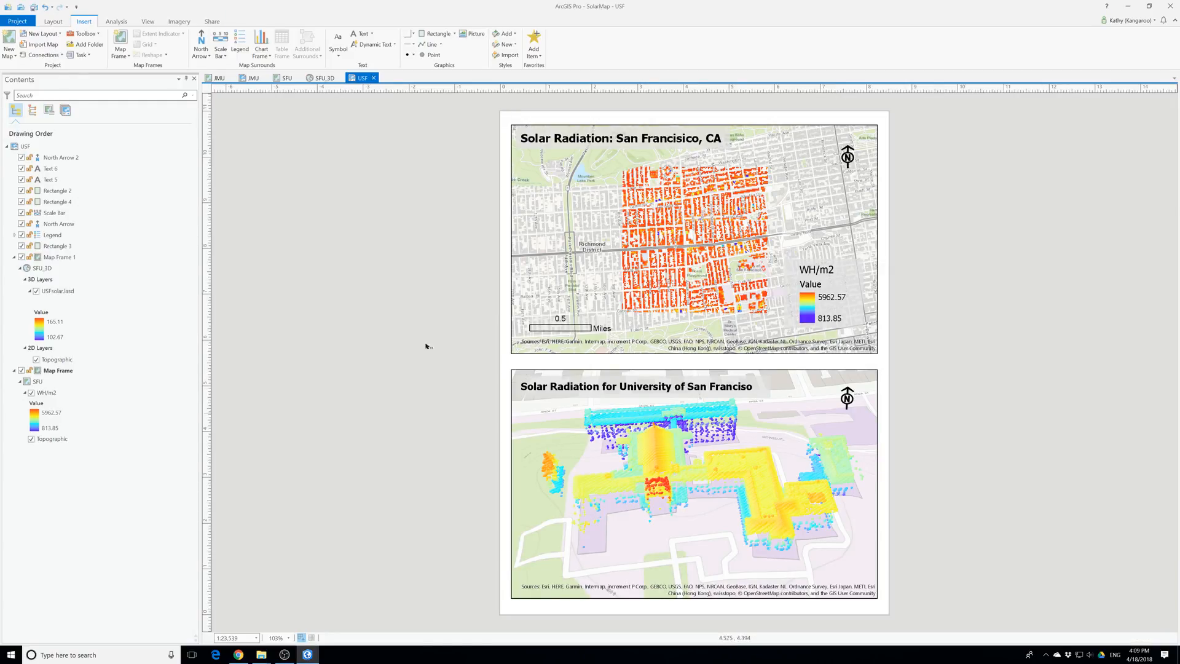
click(33, 7)
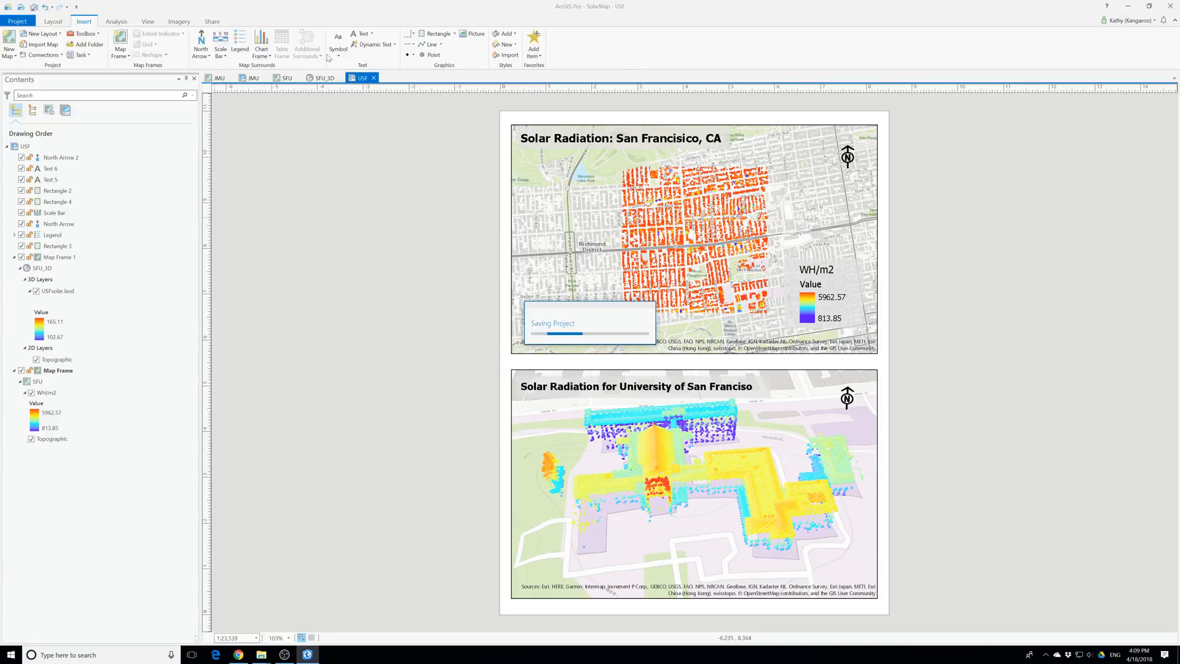
click(212, 23)
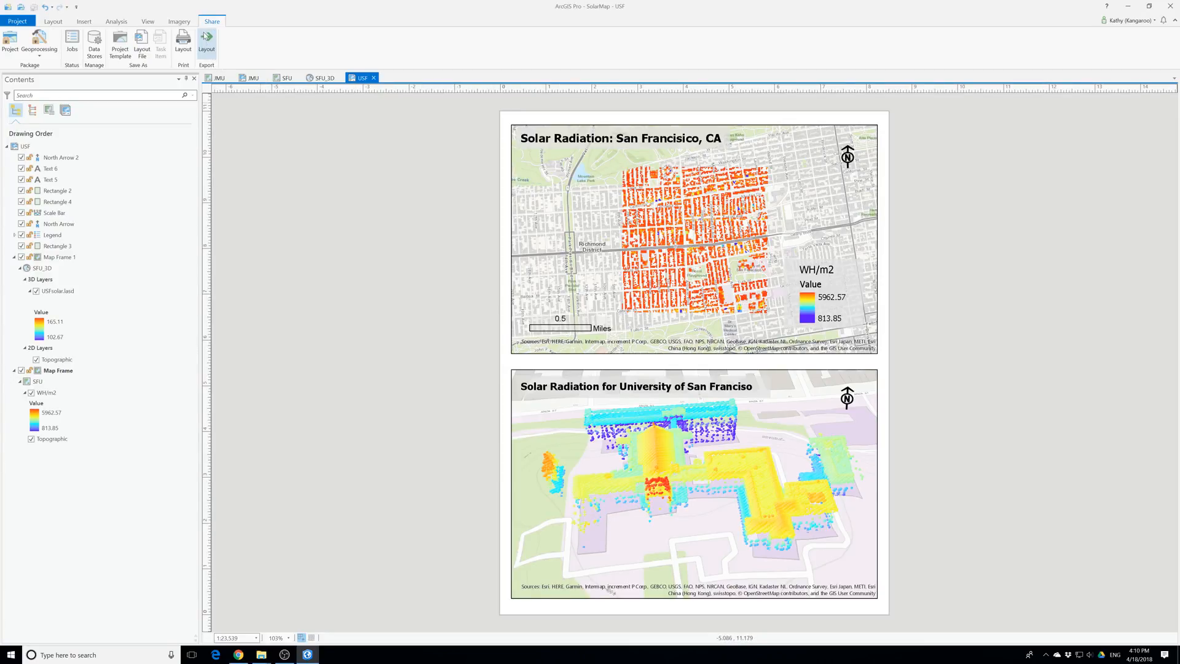
click(566, 332)
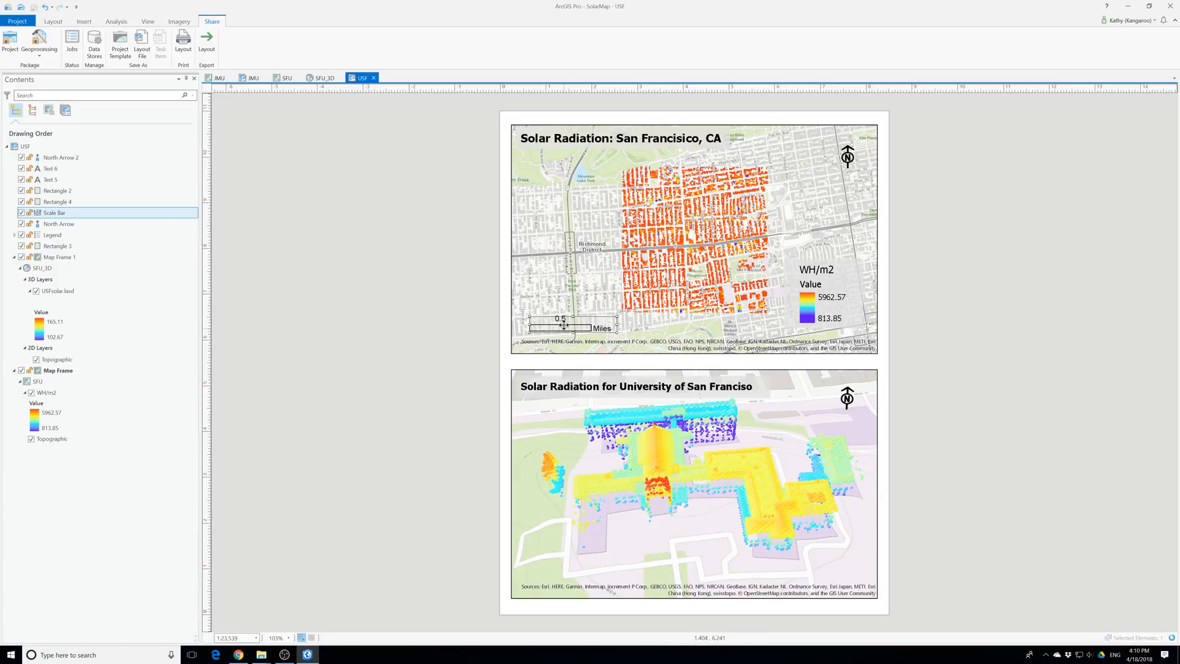
right_click(564, 326)
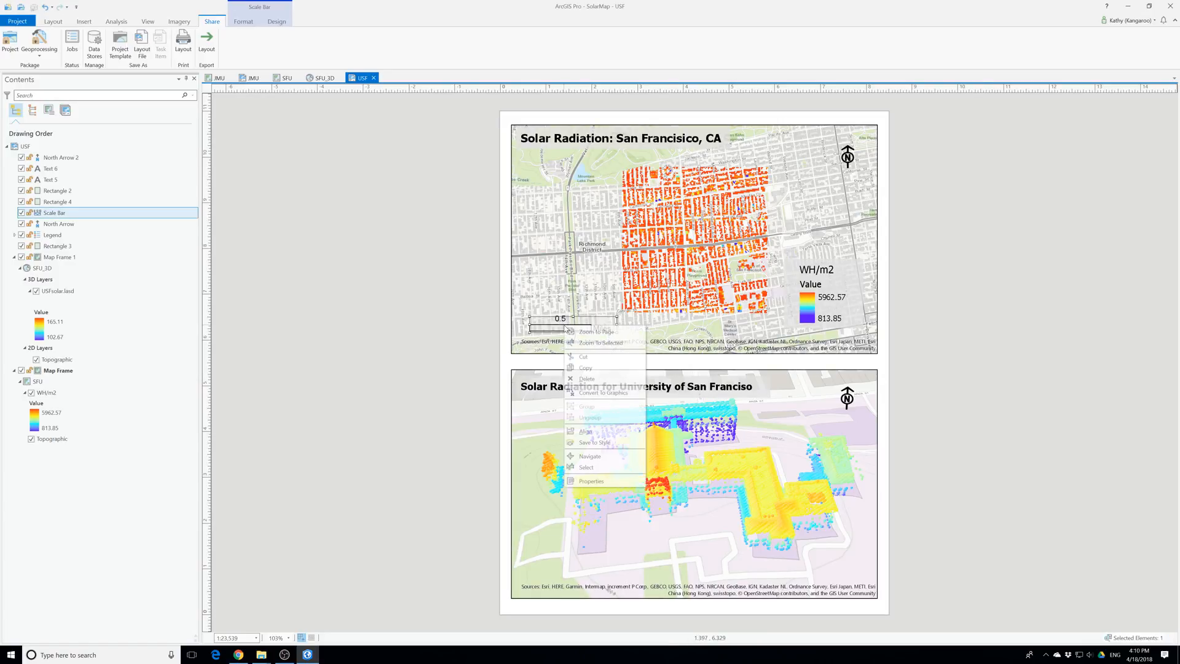
click(602, 481)
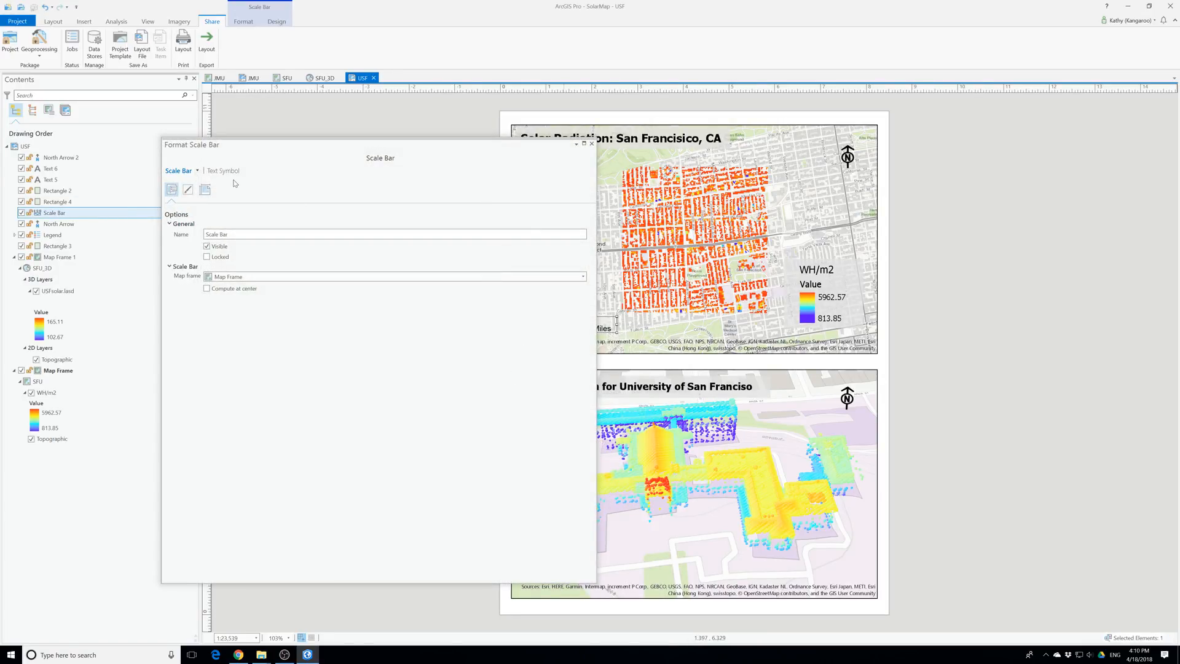
click(206, 190)
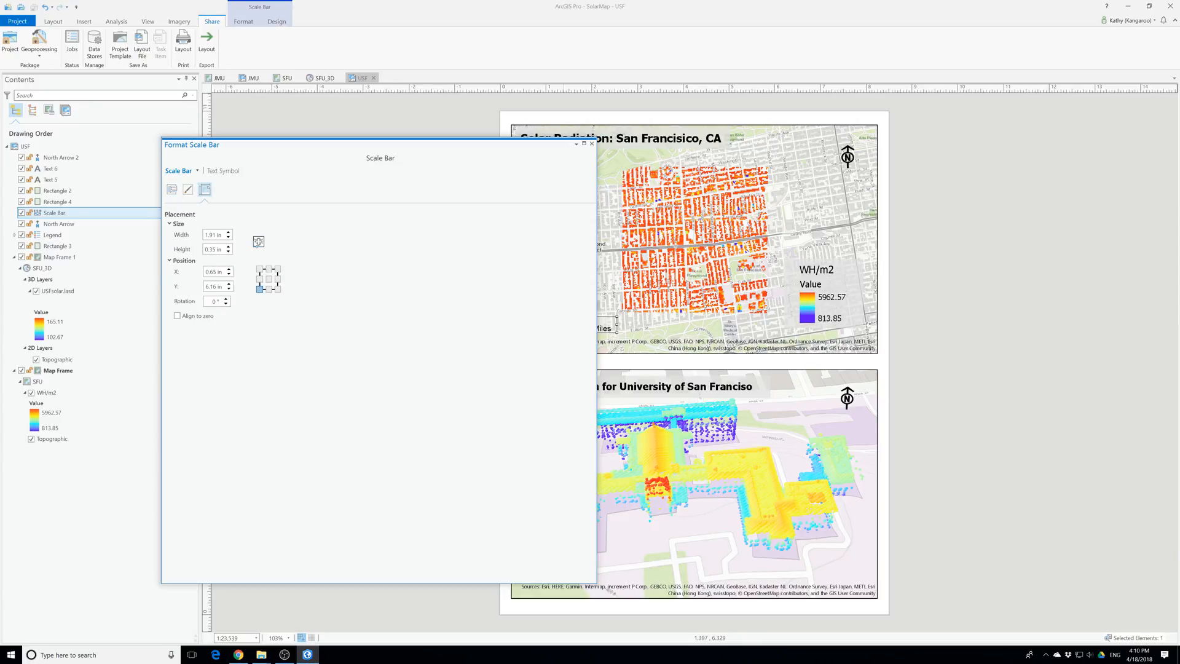
click(223, 172)
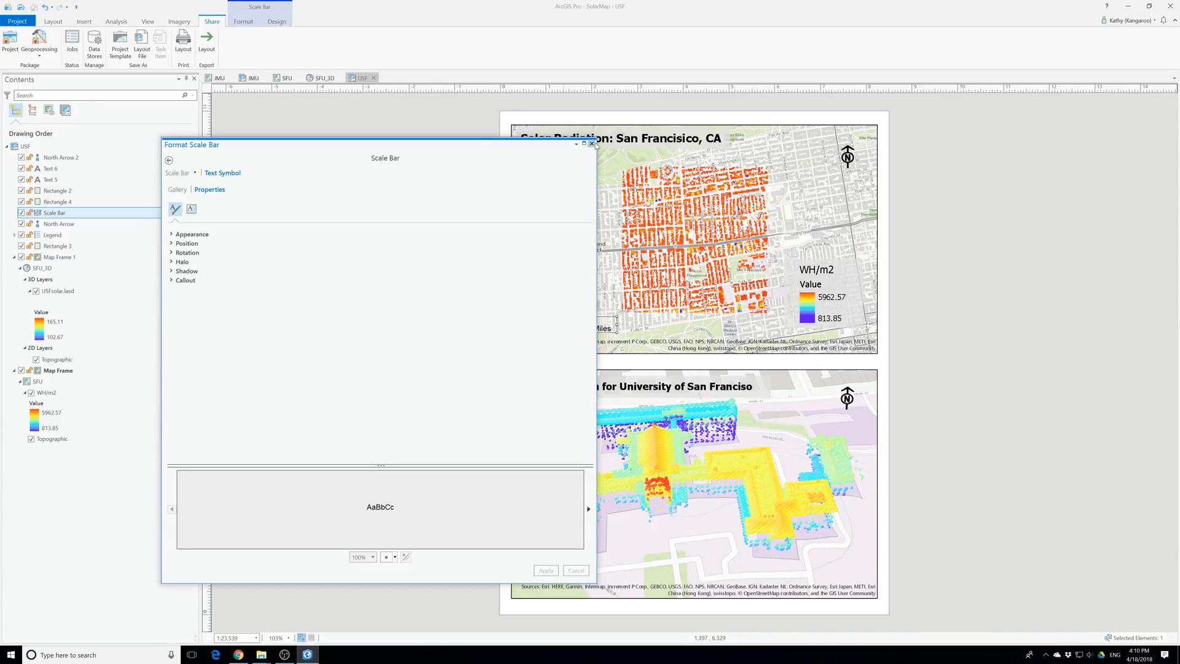
click(591, 143)
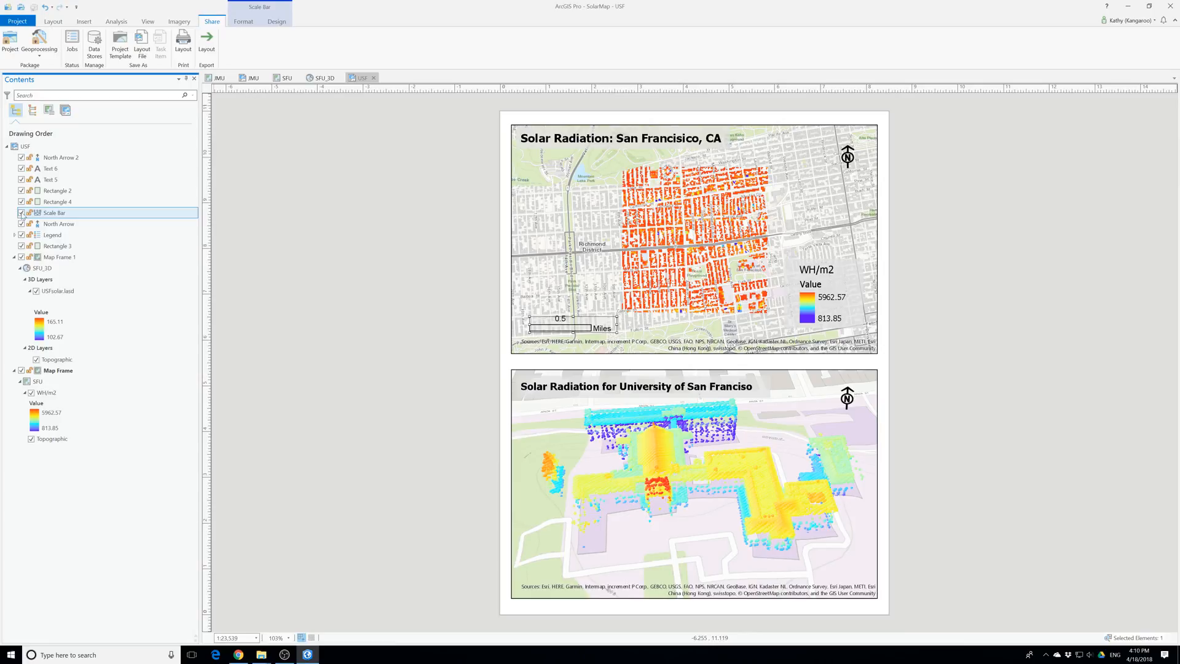
Fill the USF layout's scale bar with a dark gray color and deselect it
click(245, 23)
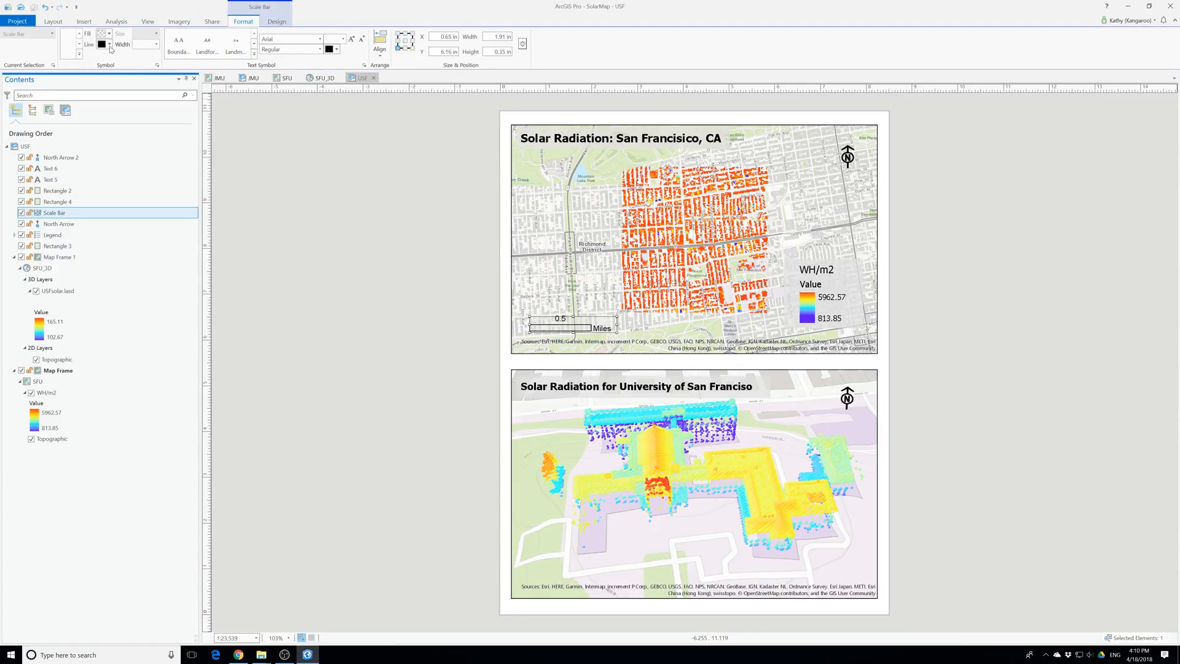
click(163, 35)
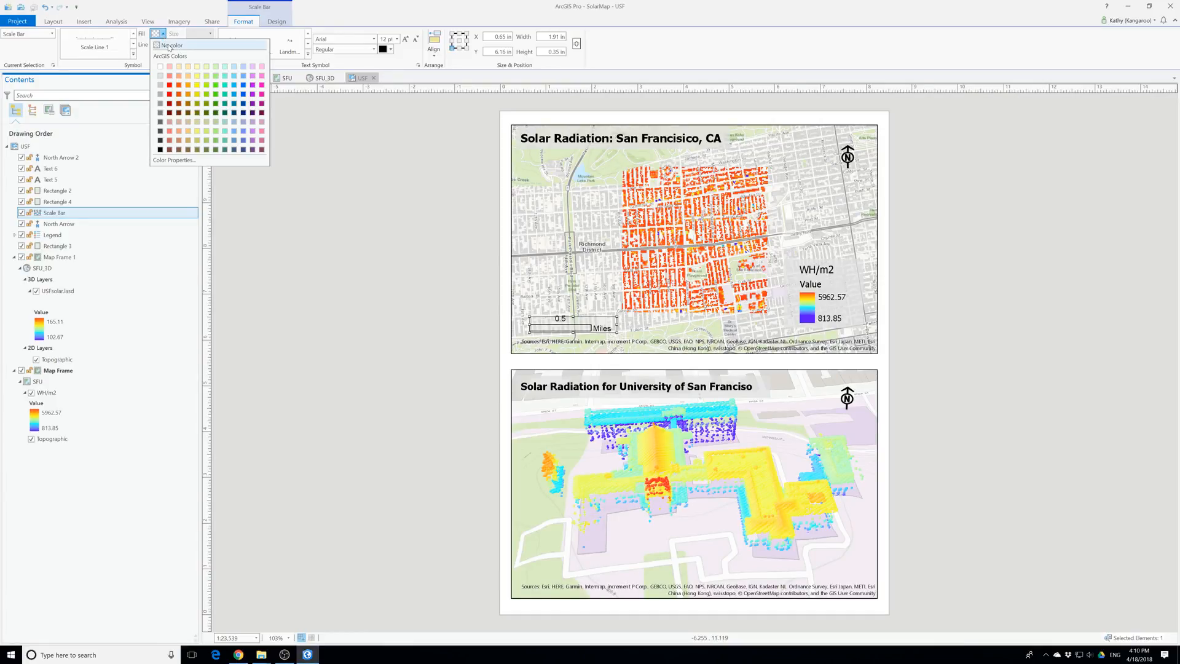
click(161, 121)
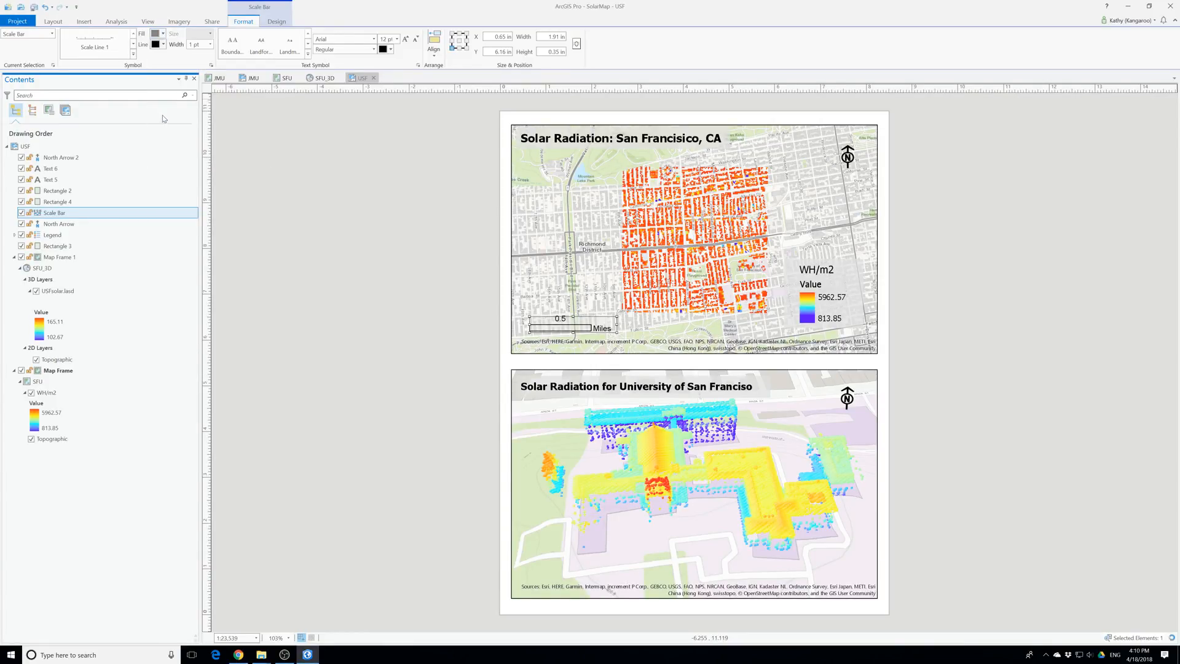
click(295, 255)
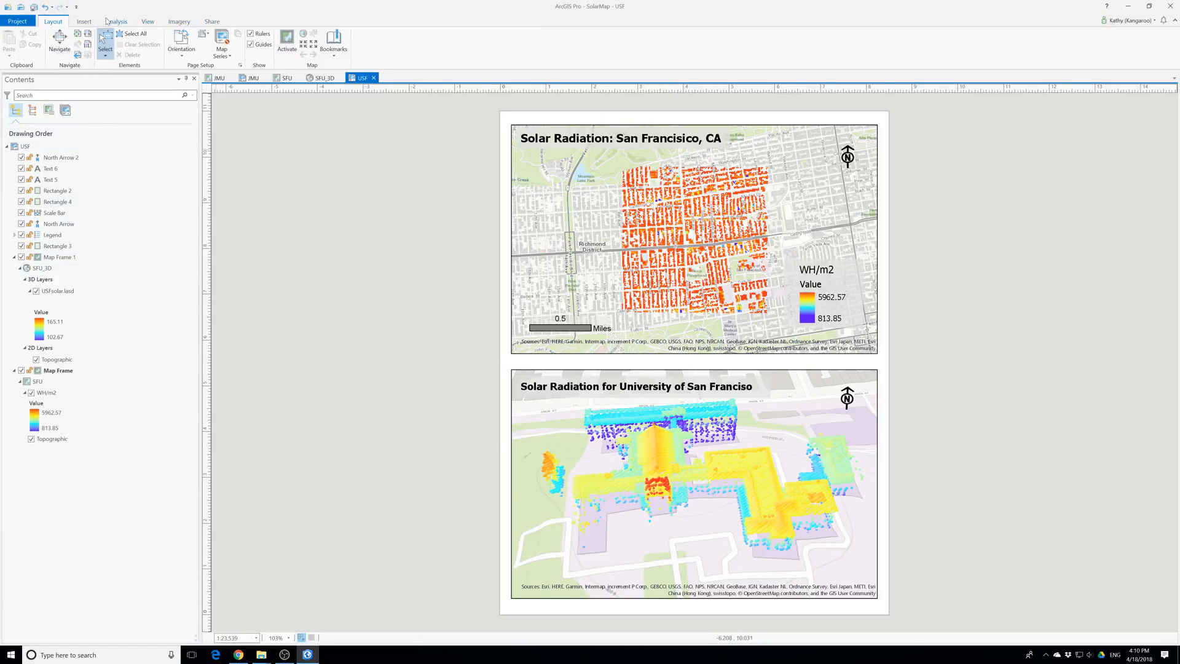
Export the USF layout as a 300 DPI JPEG to the Dropbox folder, overwriting SolarMap2.jpg
click(212, 21)
click(206, 42)
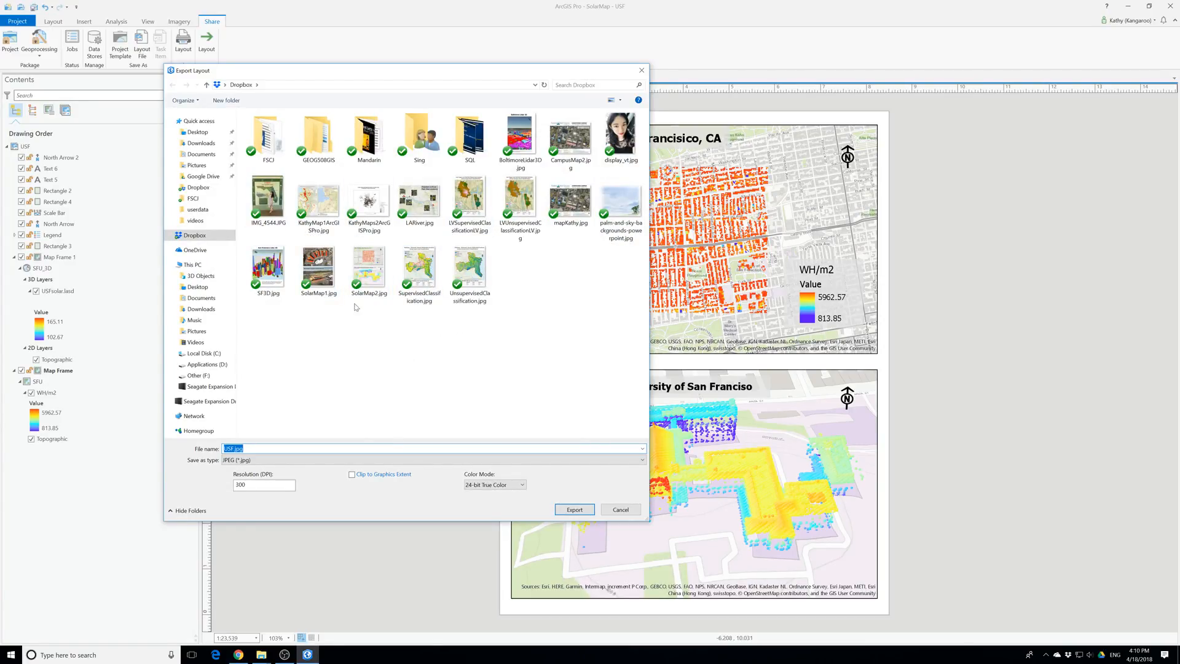
click(376, 274)
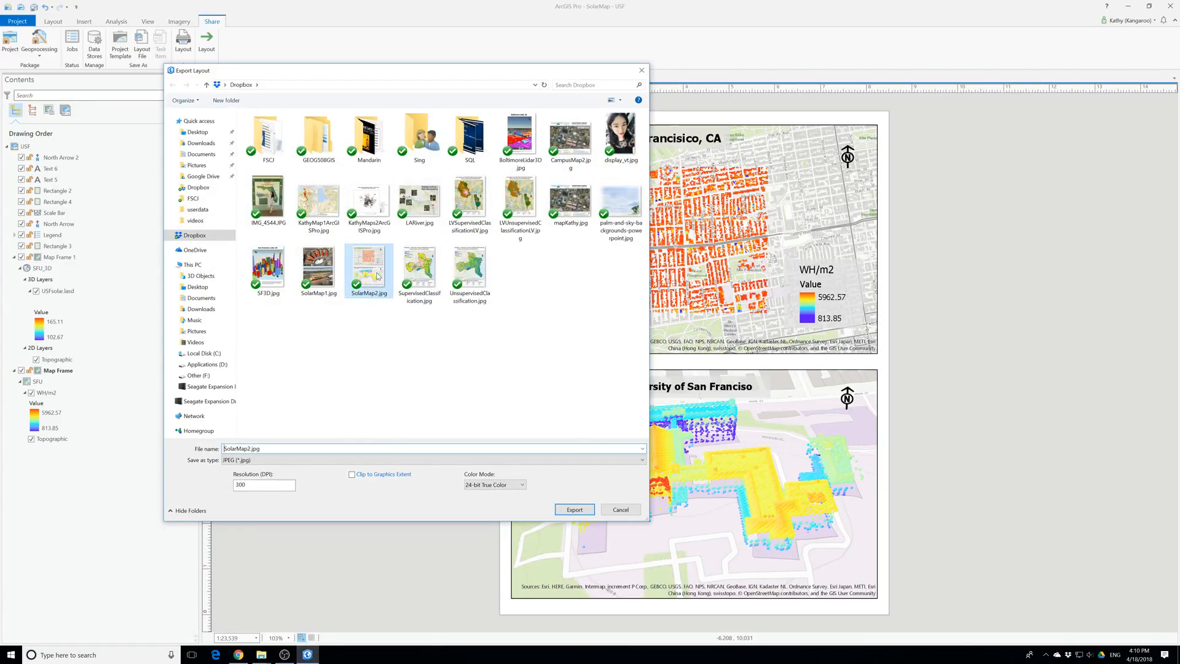
click(581, 512)
click(605, 330)
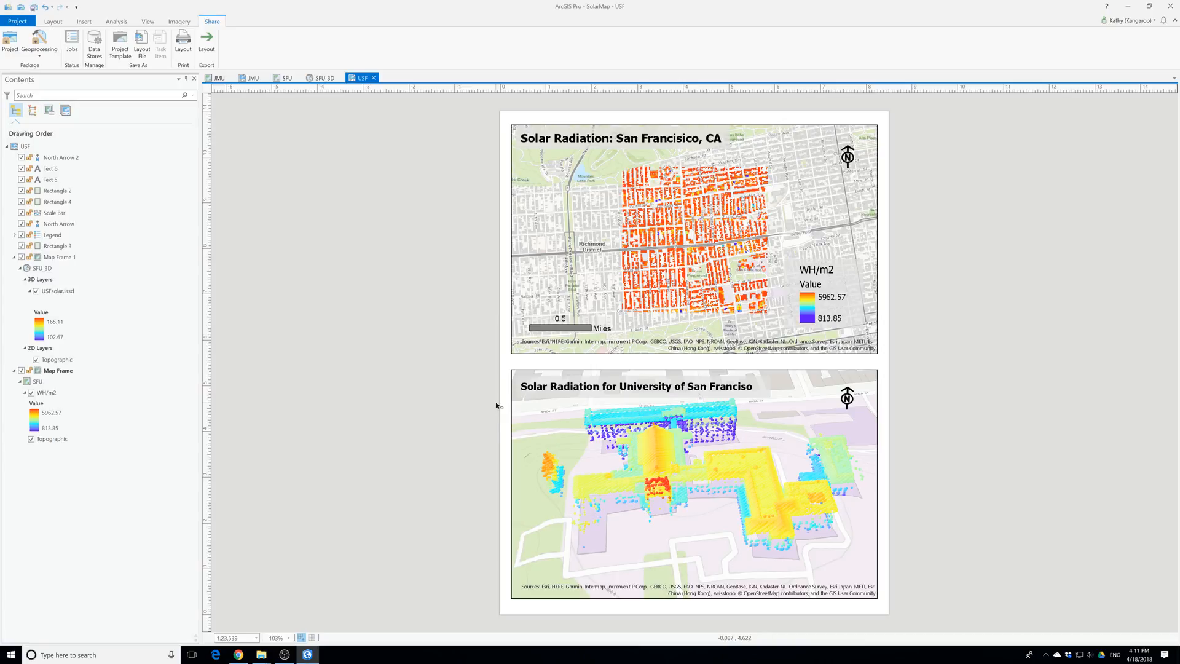
Close the SolarMap project and relaunch ArcGIS Pro
click(1170, 7)
click(582, 346)
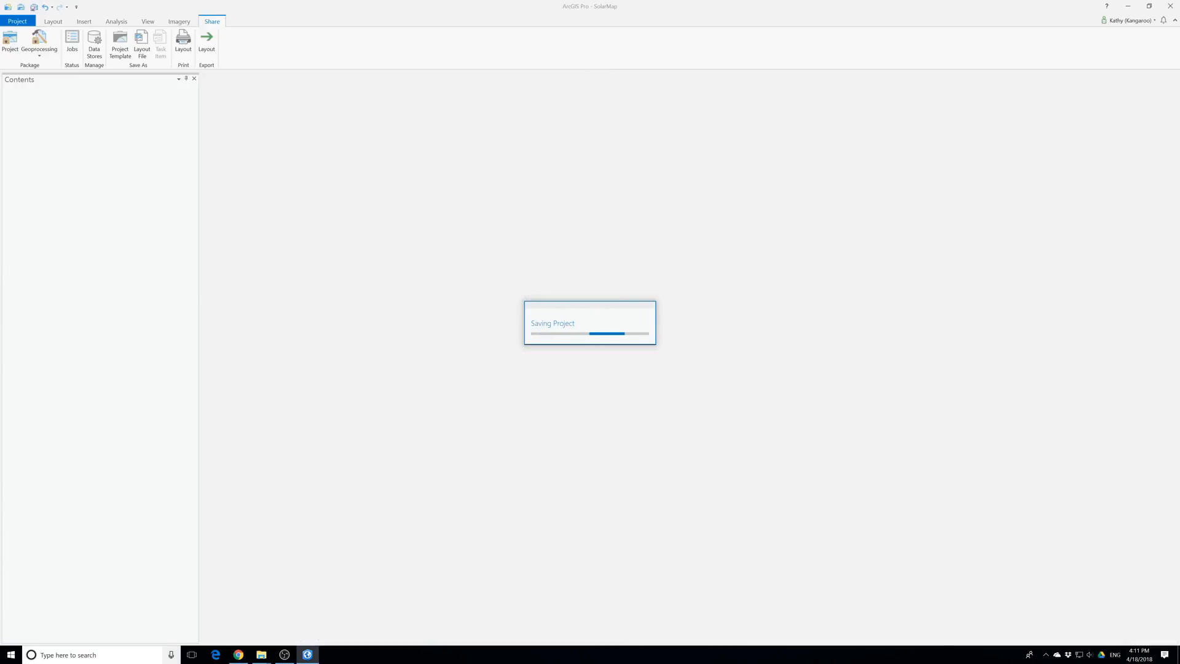
click(127, 660)
text(a)
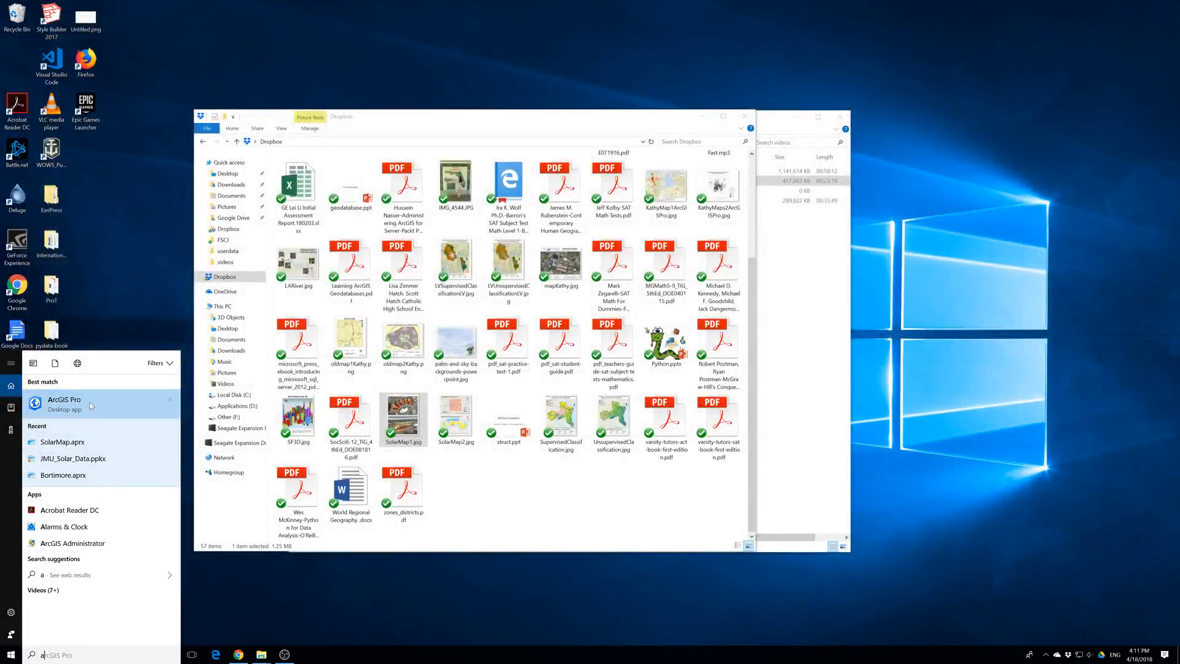
click(91, 404)
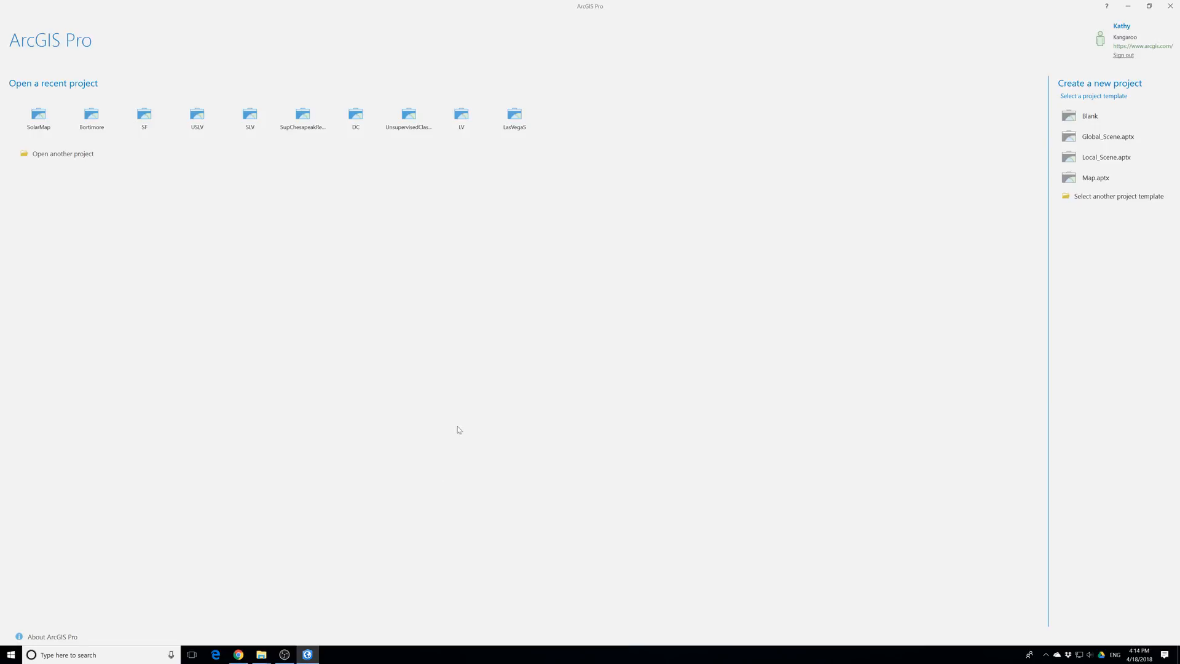
Start a new project from the Blank template and choose the MakingSpatialDecision folder under Desktop\ProT\EsriPress\bookdata as its location
click(1099, 119)
click(699, 322)
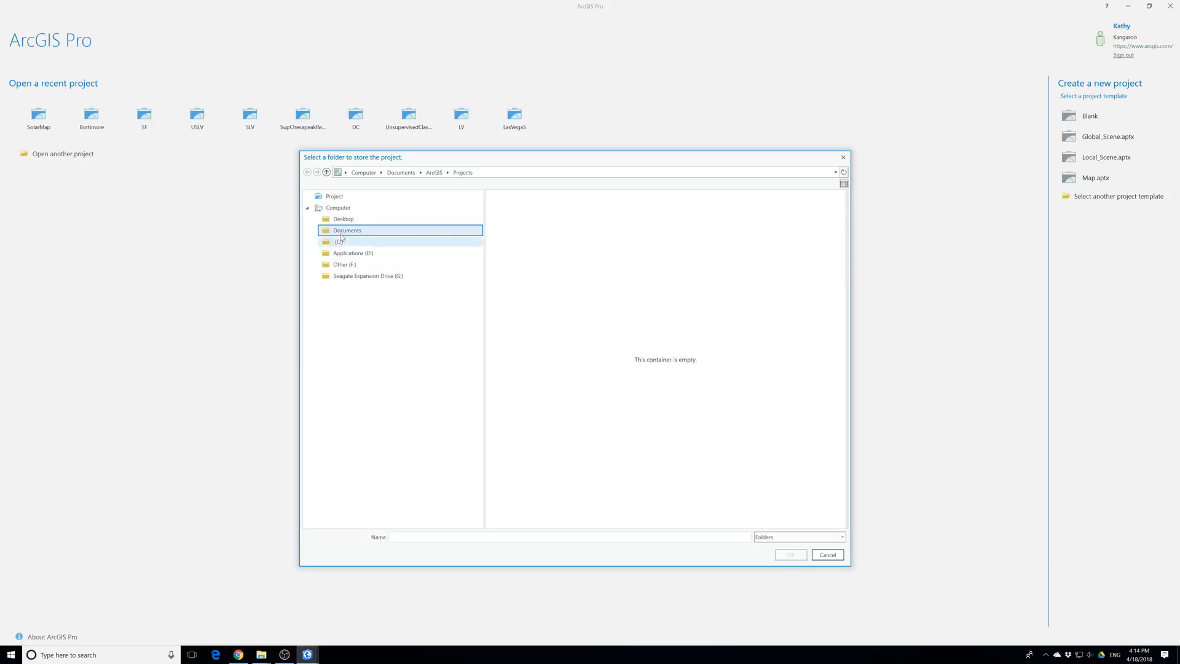
click(348, 221)
double_click(508, 227)
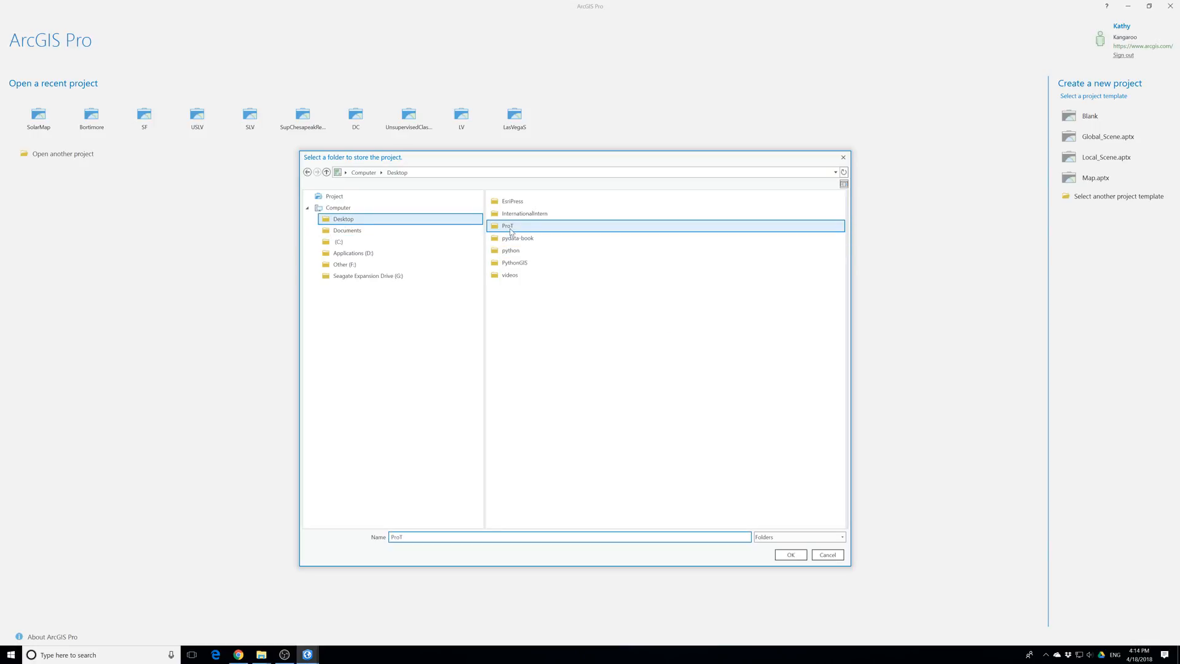
click(503, 203)
double_click(503, 202)
double_click(506, 202)
double_click(505, 202)
click(529, 373)
click(790, 554)
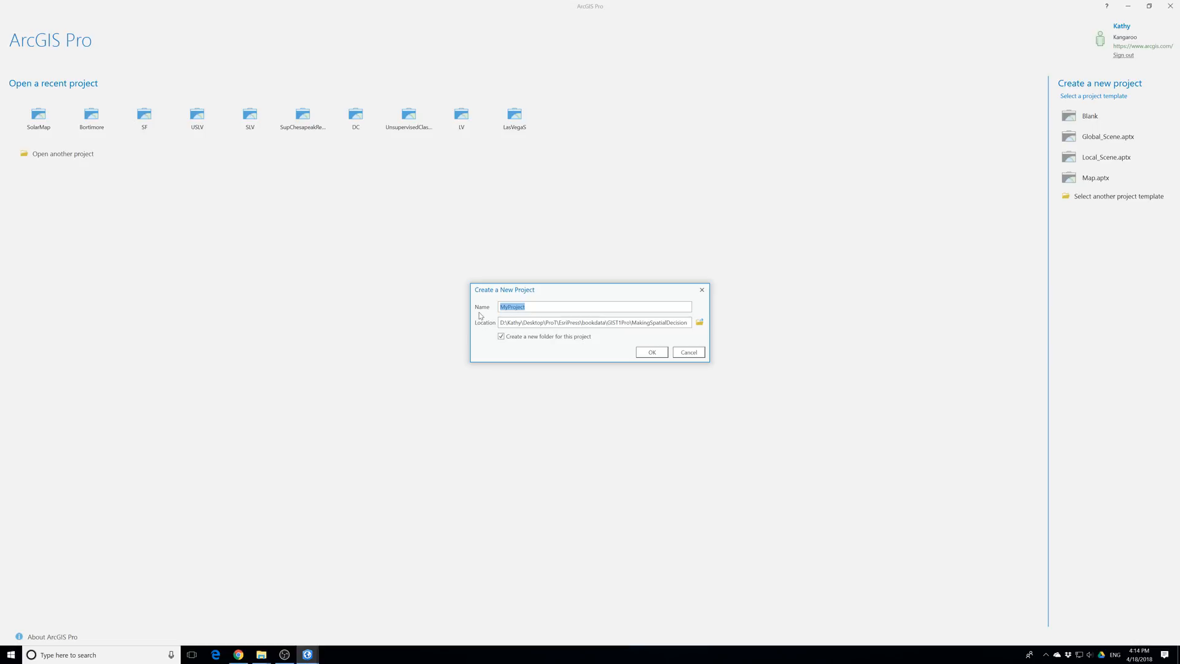
Name the new project VAForest and create it in its own folder
text(VAForest)
click(652, 352)
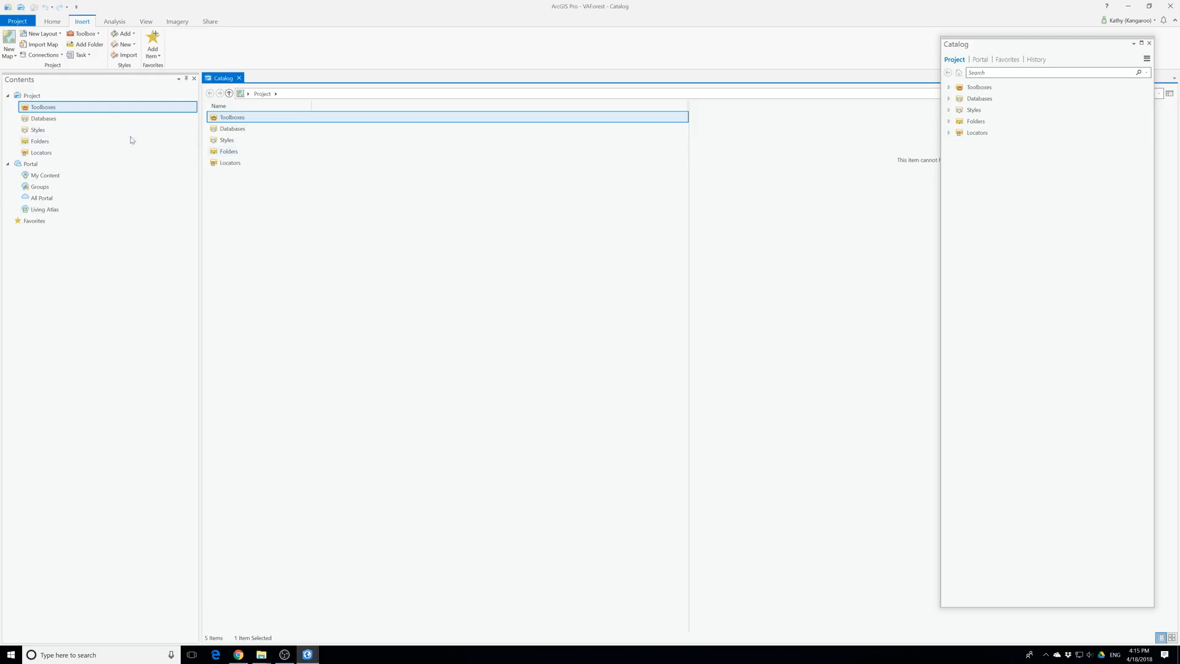
Insert a new map into the VAForest project
click(11, 42)
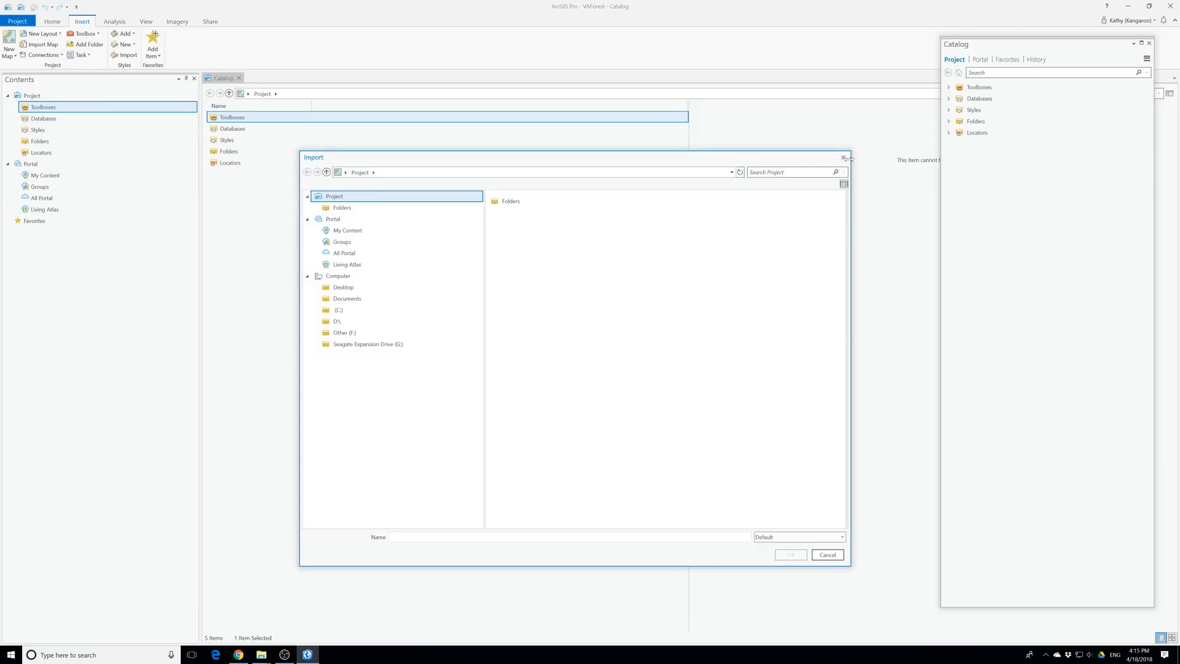
click(846, 159)
click(13, 56)
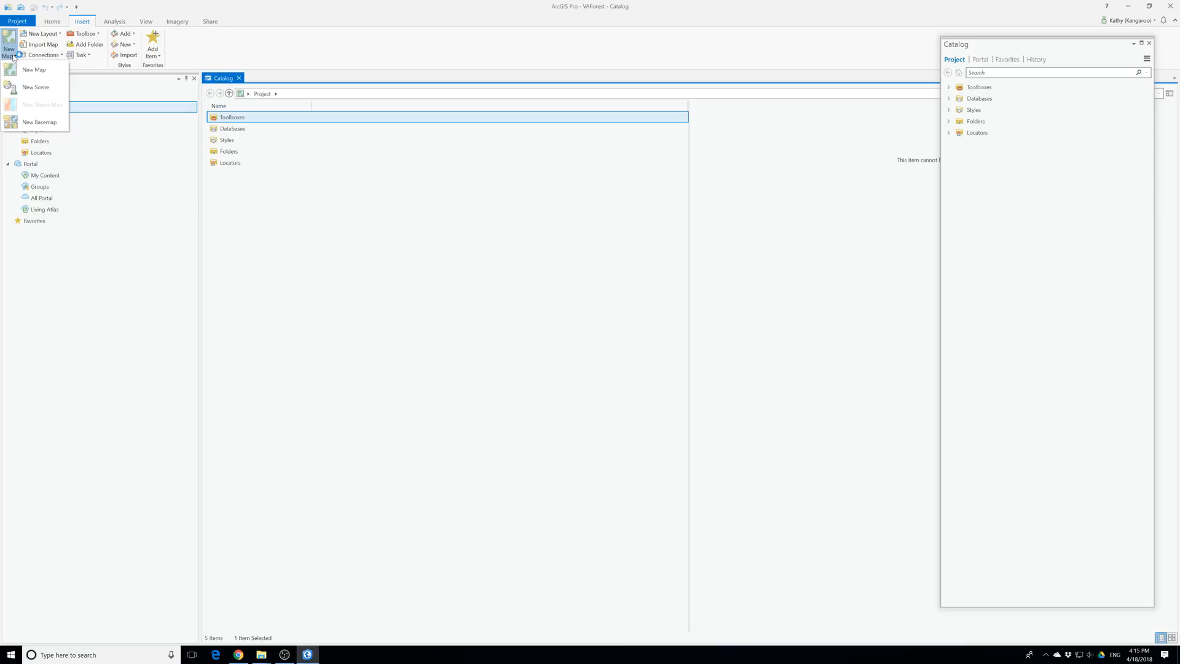
click(43, 72)
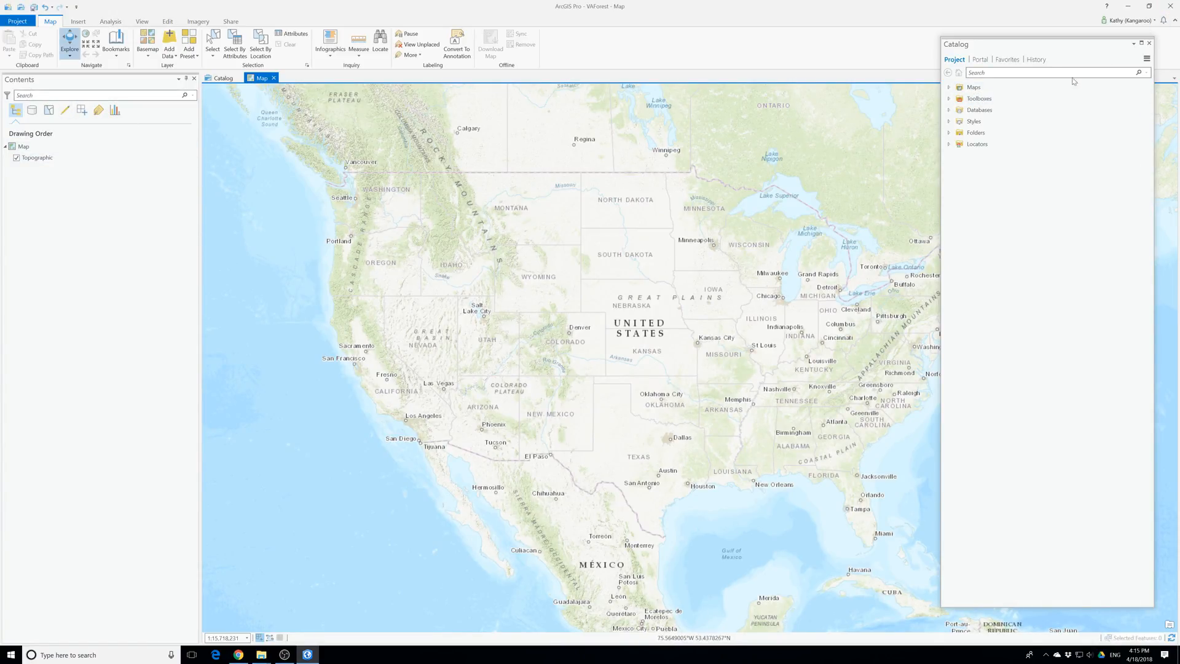
Reposition the floating Catalog pane slightly lower over the map and expand its Maps container
click(989, 48)
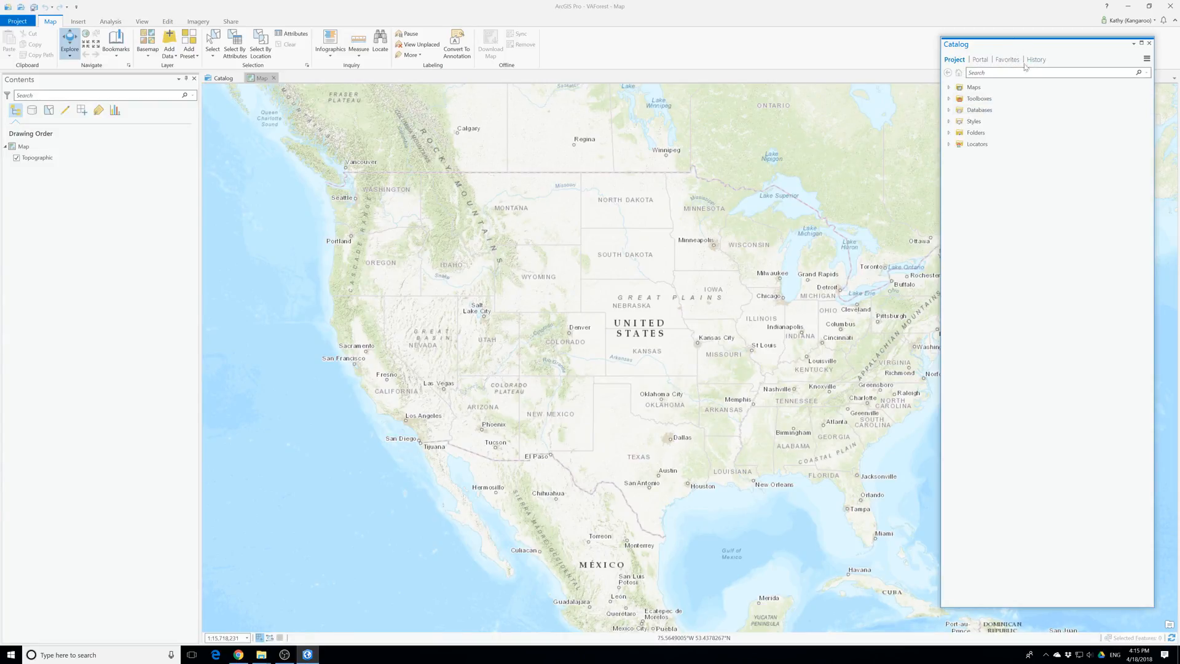
drag(994, 50, 983, 74)
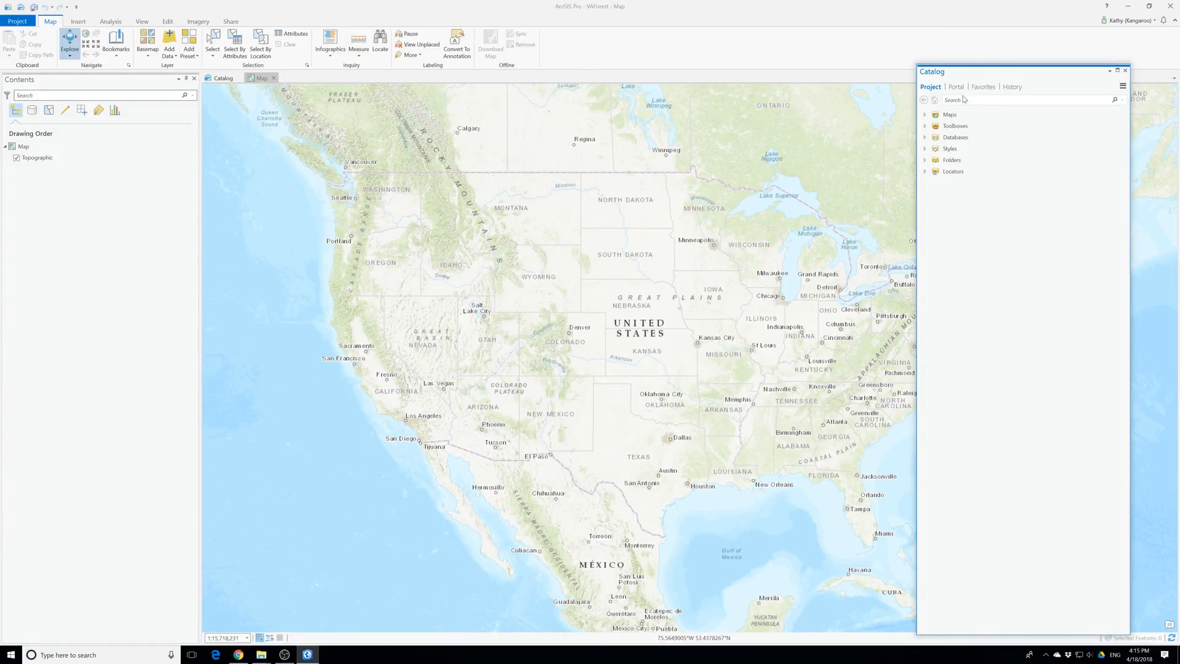
click(924, 115)
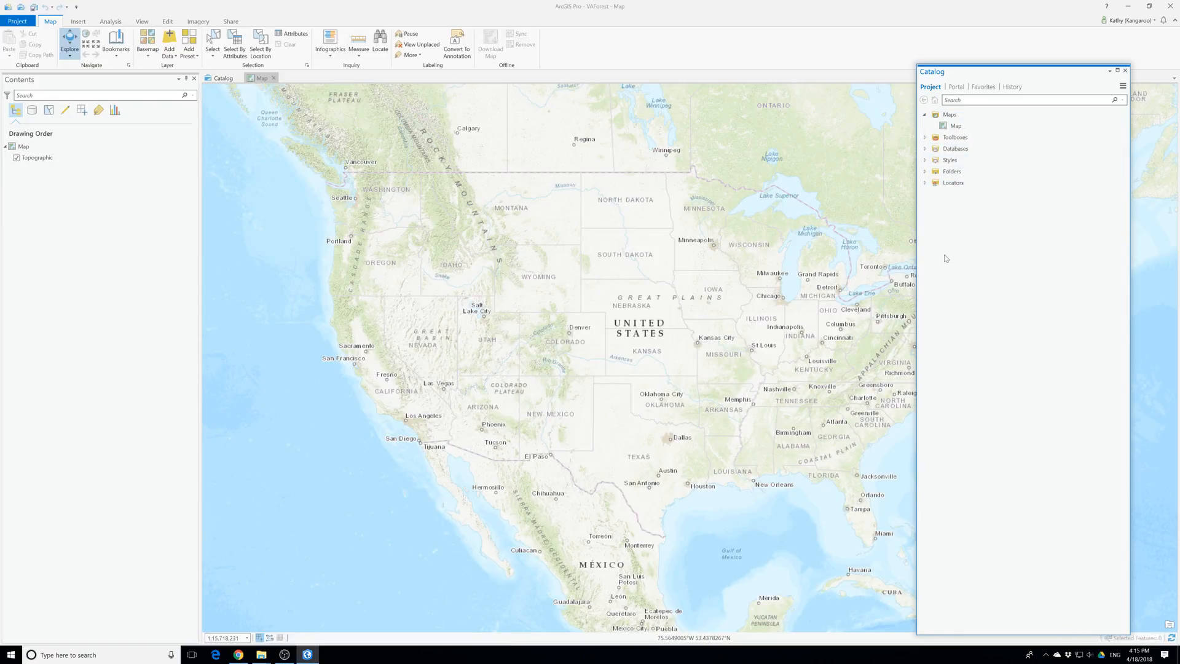
Switch to File Explorer and extract VA_Forest_Data.ppkx in Downloads with 7-Zip into a VA_Forest_Data subfolder
click(261, 654)
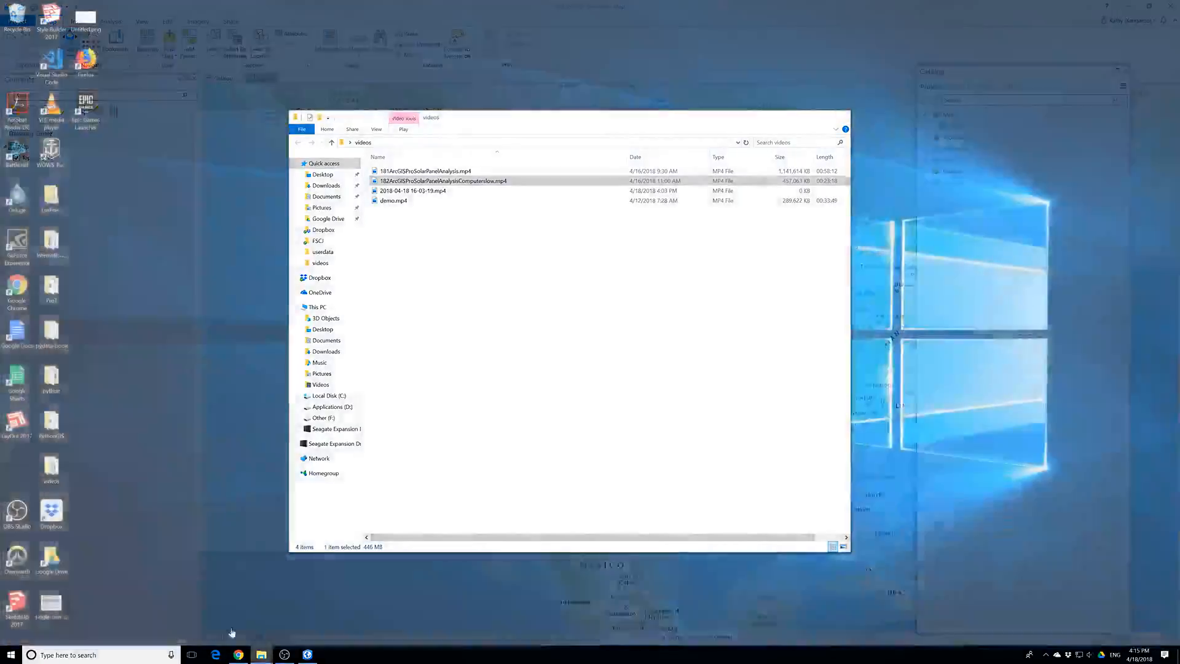
click(233, 633)
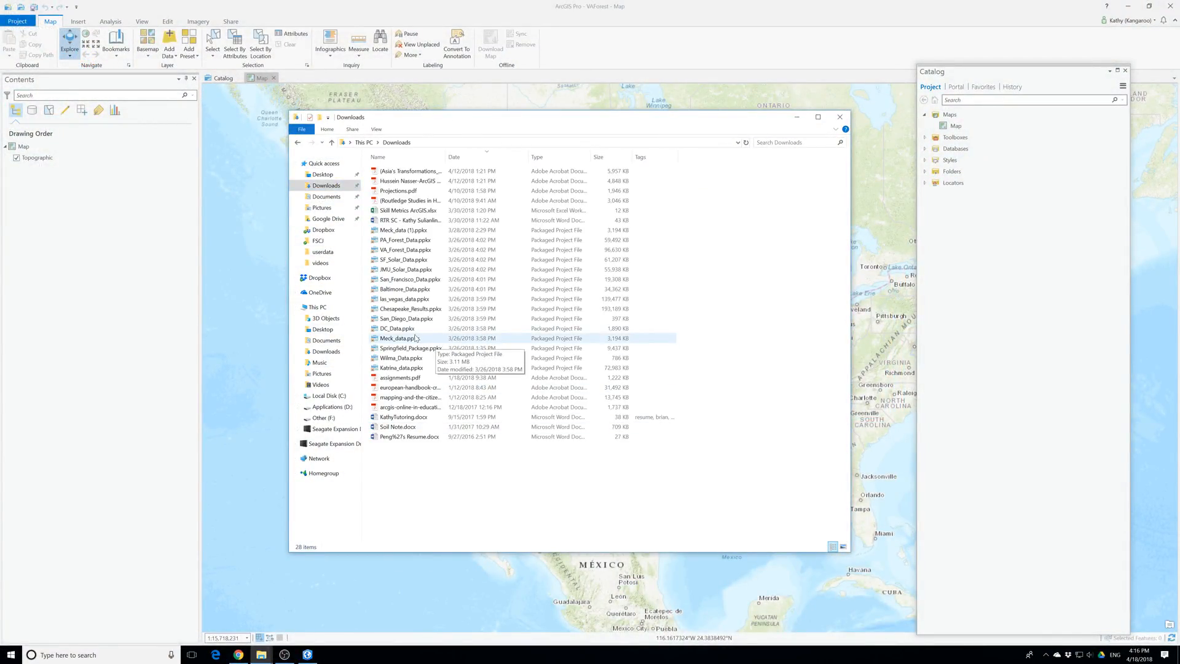
click(400, 251)
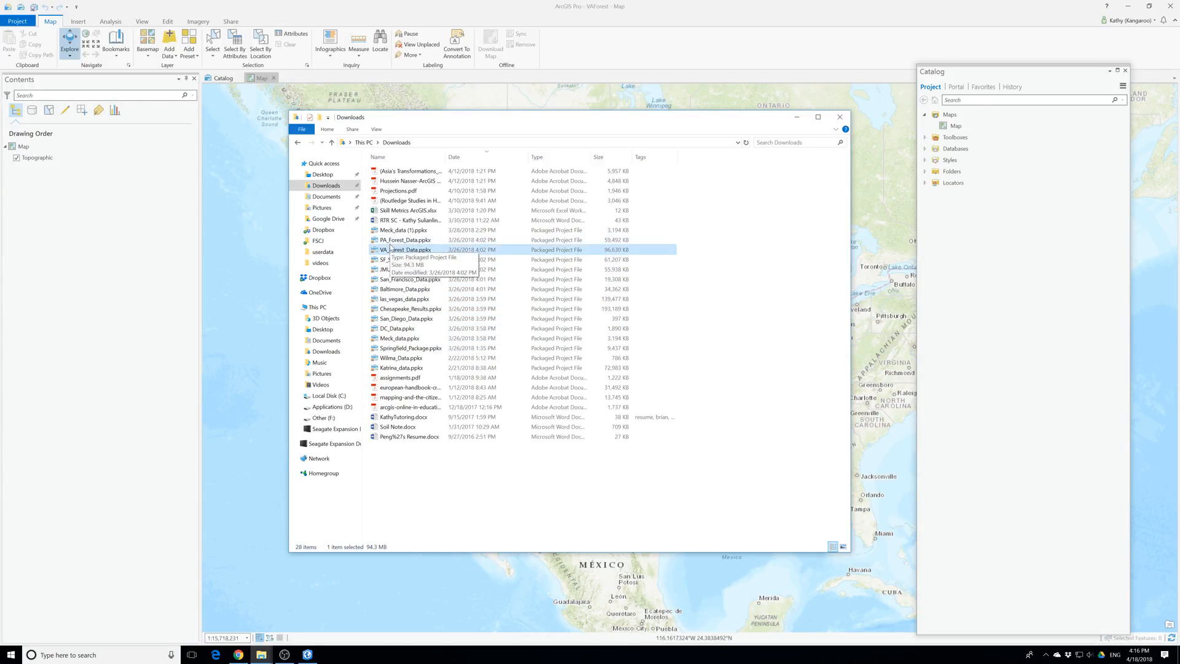
right_click(401, 253)
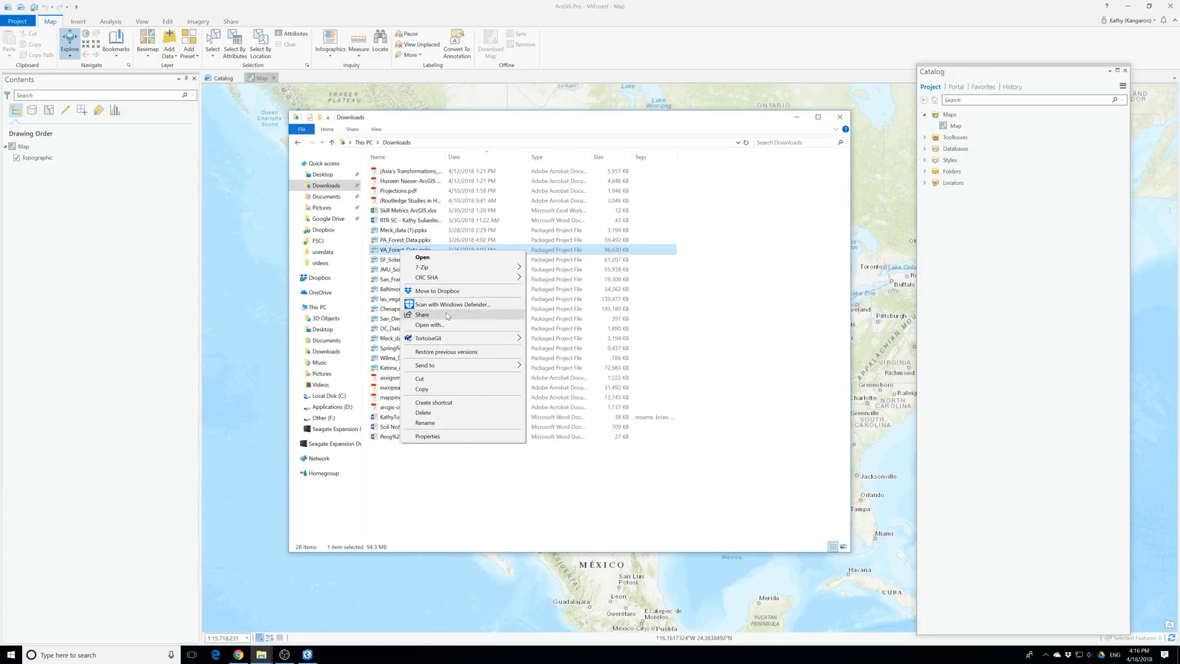
mouse_move(452, 268)
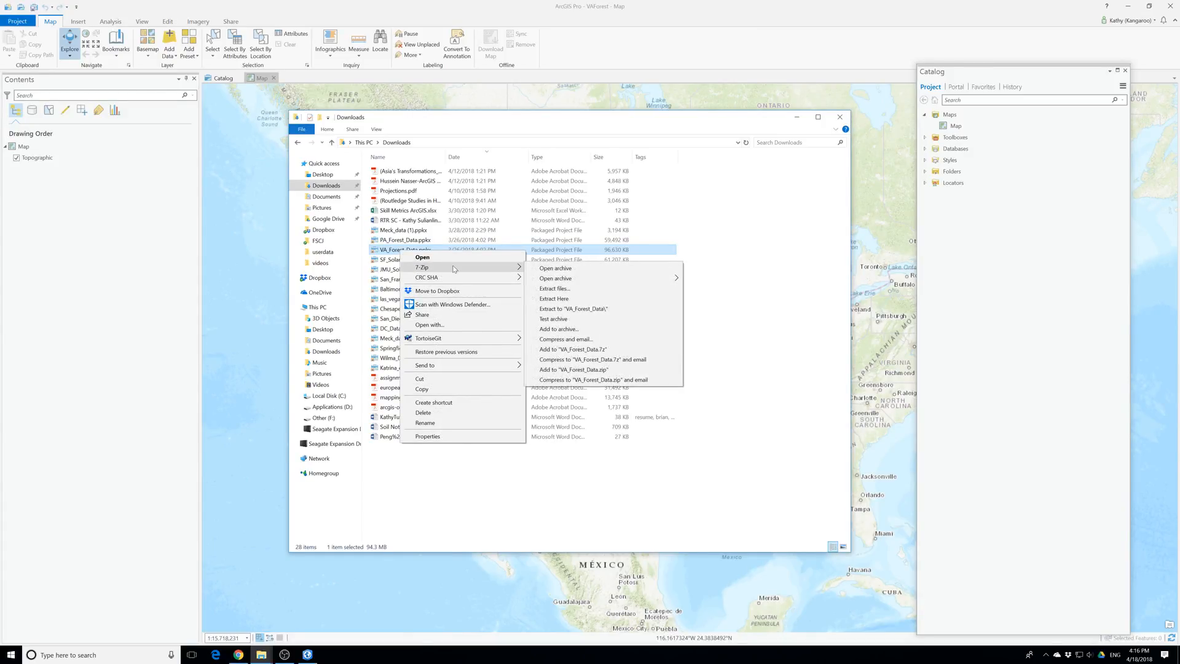
click(564, 290)
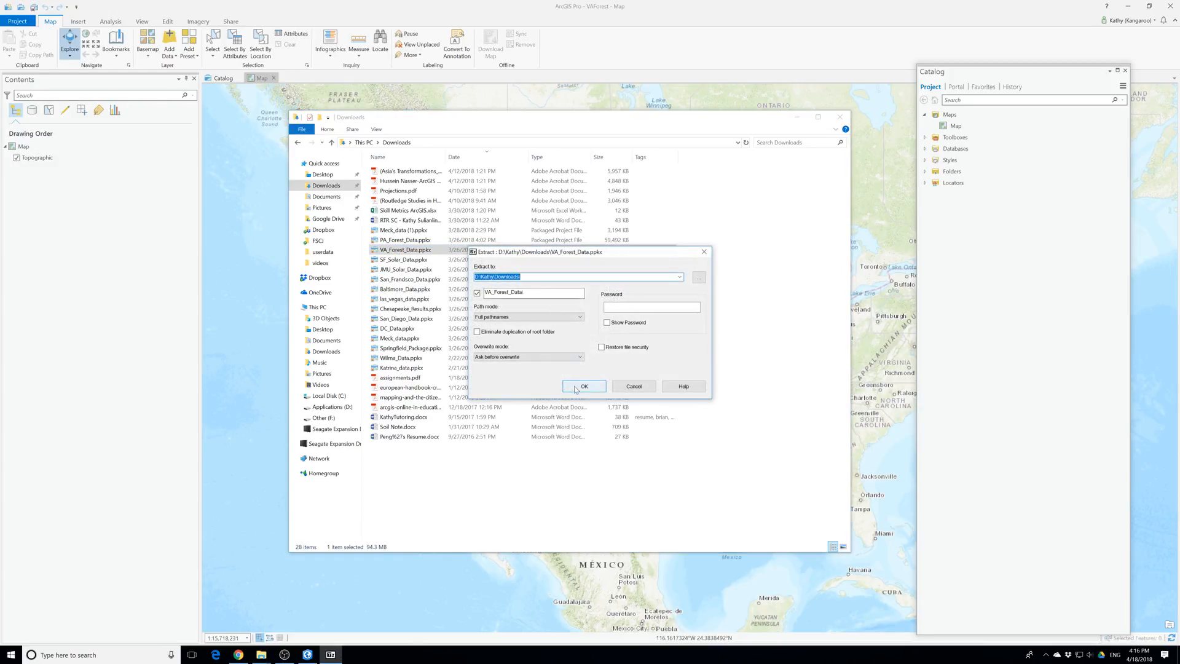
click(580, 386)
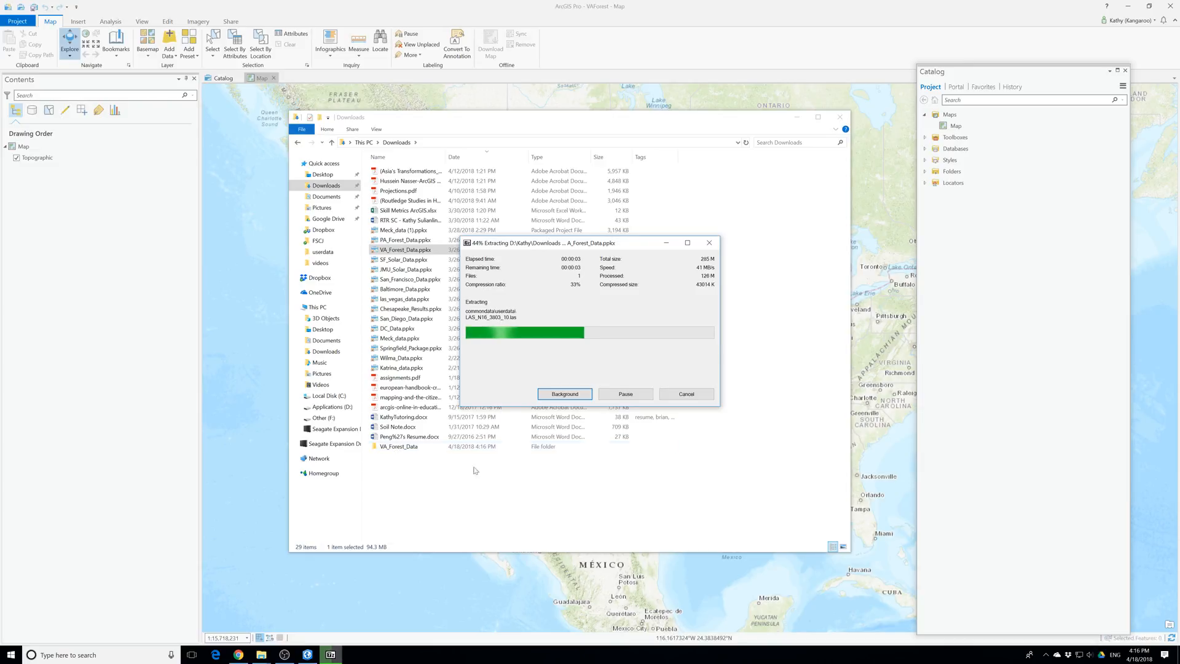
In ArcGIS Pro, add a project folder connection to MakingSpatialDecision under Desktop\ProT\EsriPress\bookdata\GIST1Pro
double_click(954, 174)
right_click(953, 173)
click(983, 178)
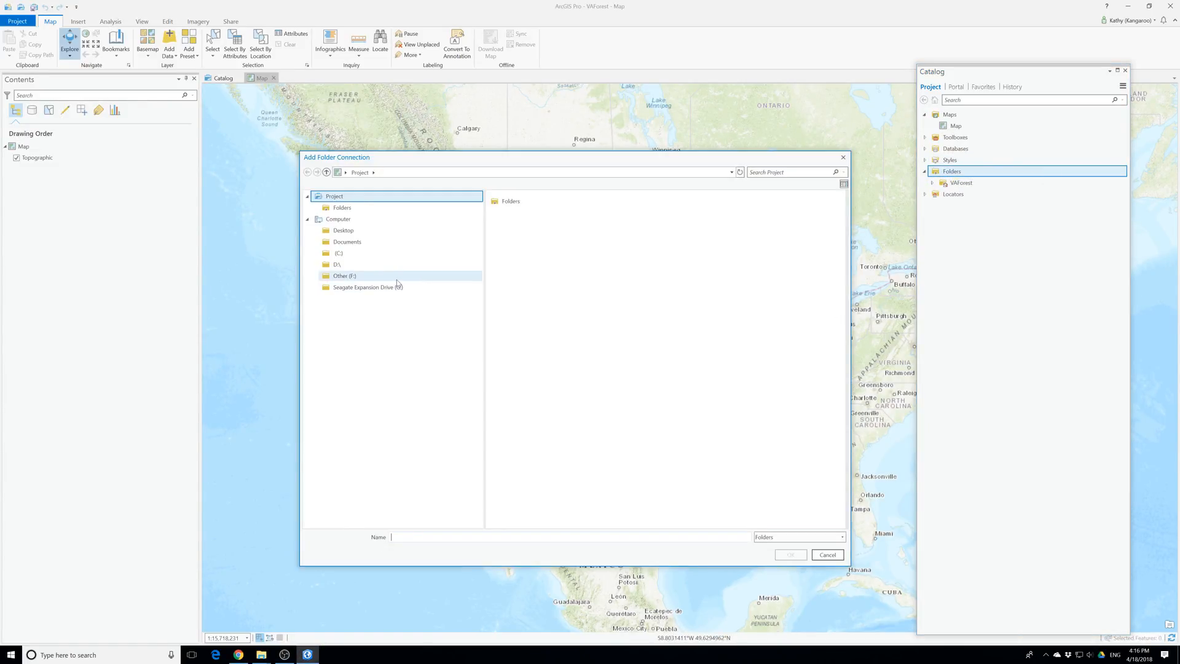
click(337, 231)
double_click(508, 225)
click(509, 203)
double_click(509, 203)
click(509, 203)
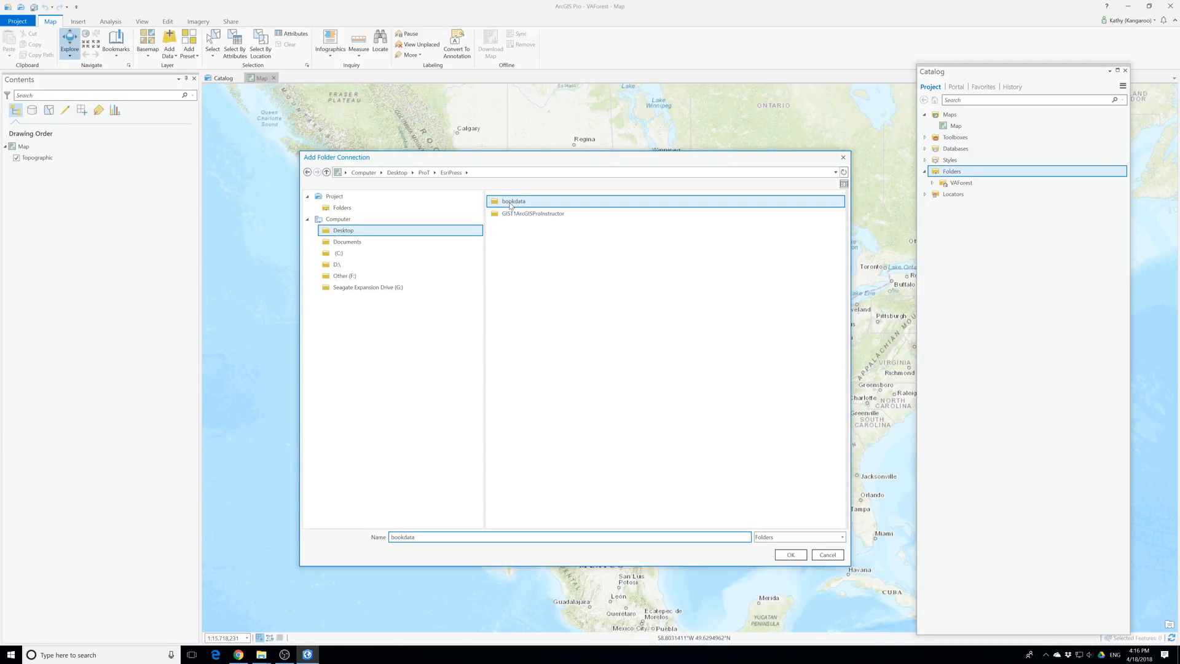
double_click(510, 203)
click(511, 203)
double_click(511, 202)
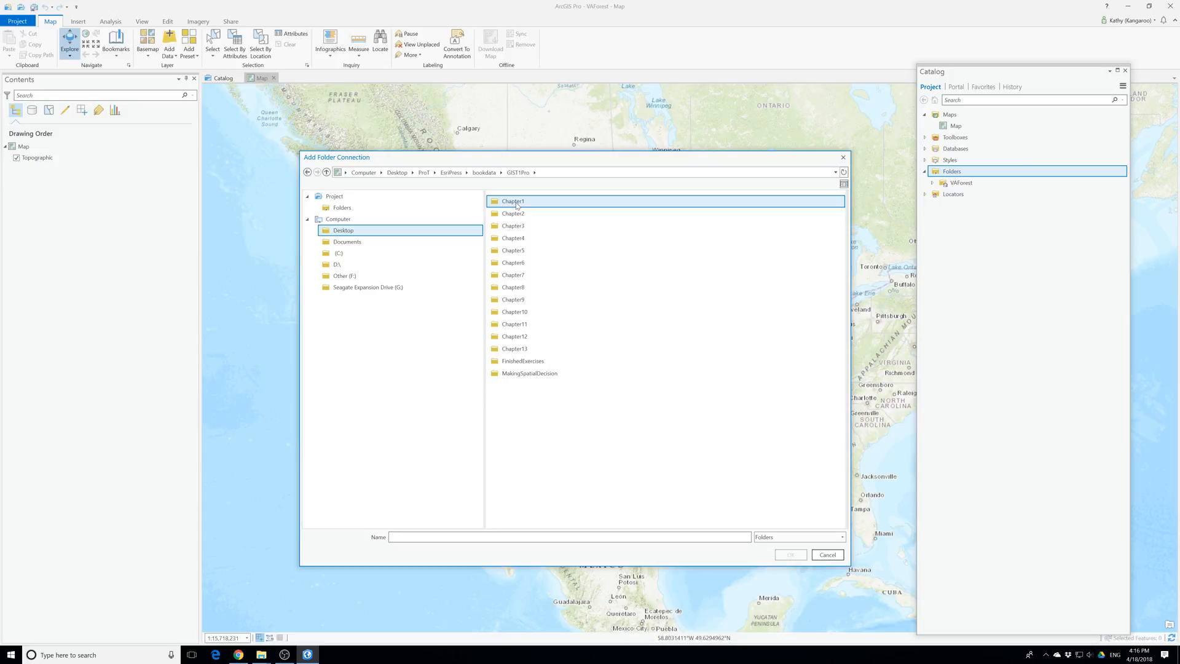
click(519, 374)
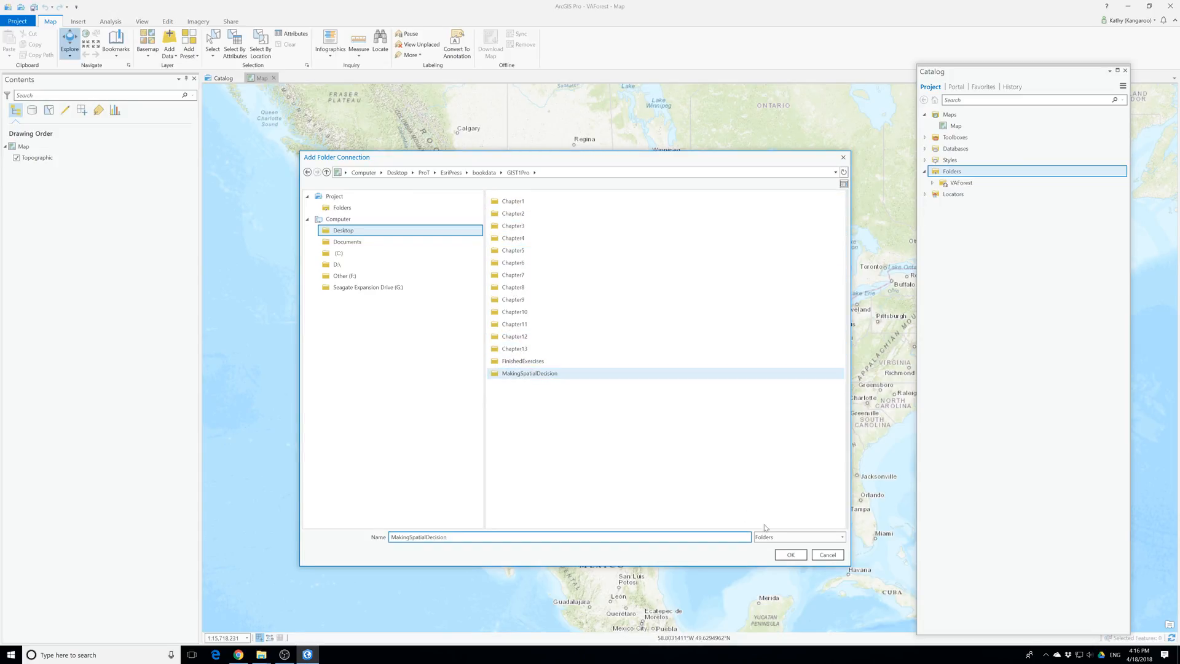
click(790, 554)
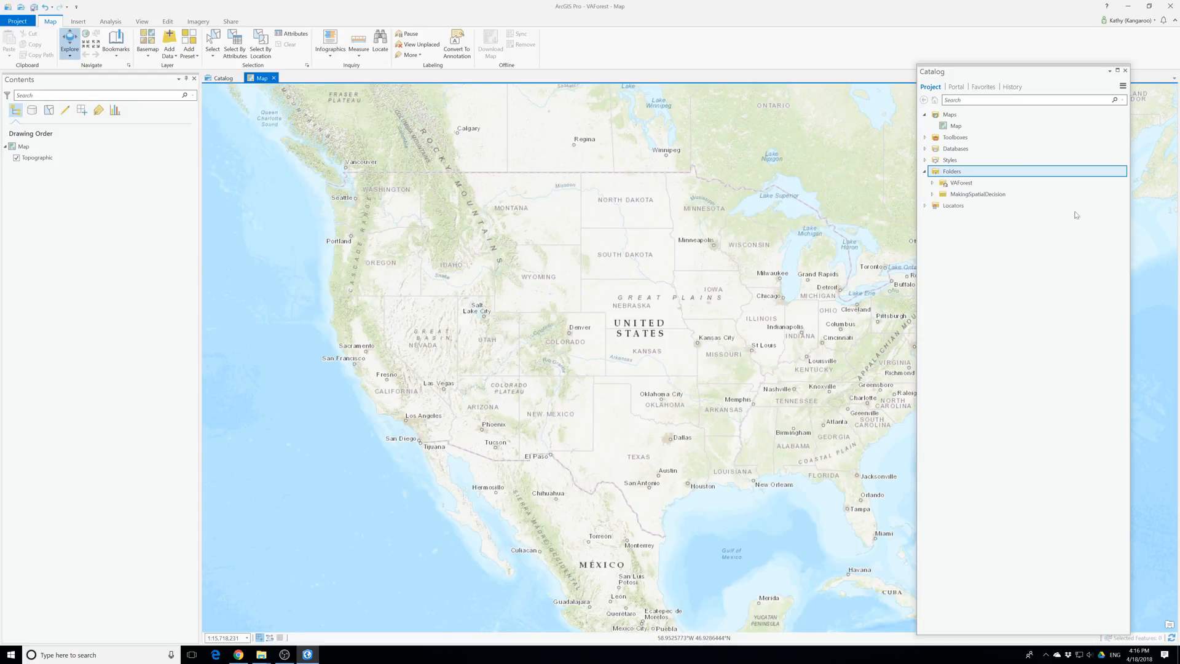
In File Explorer, move the extracted VA_Forest_Data folder from Downloads into the MakingSpatialDecision folder under GIST1Pro, and minimize the window
click(259, 656)
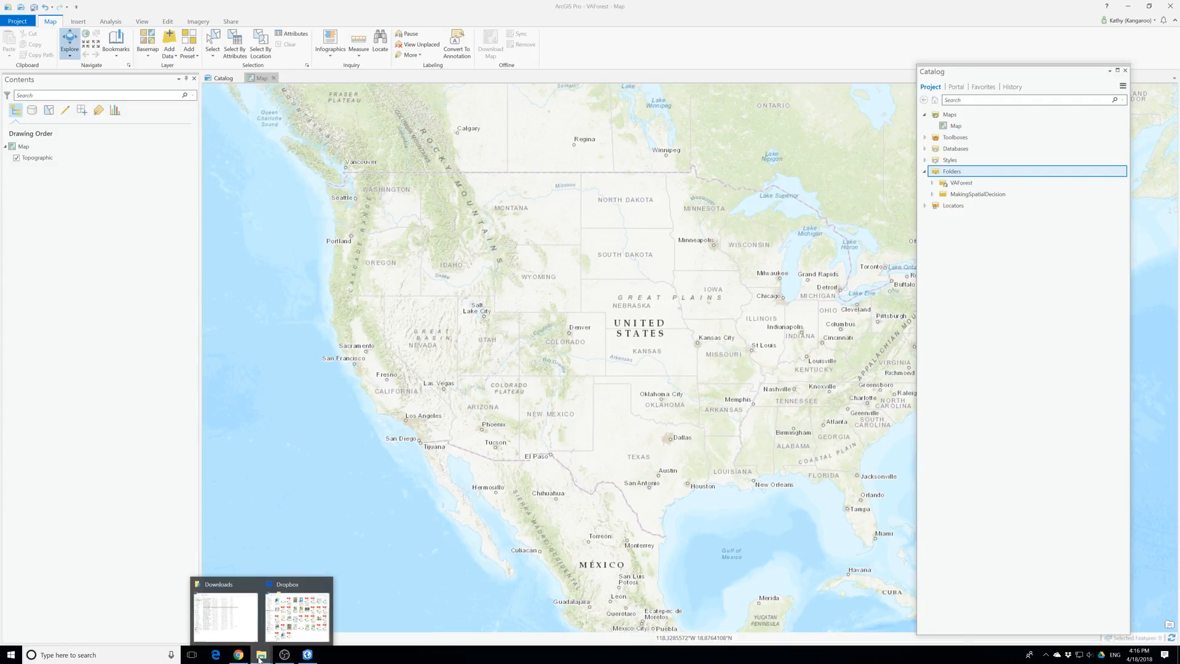
click(225, 614)
click(404, 446)
right_click(403, 447)
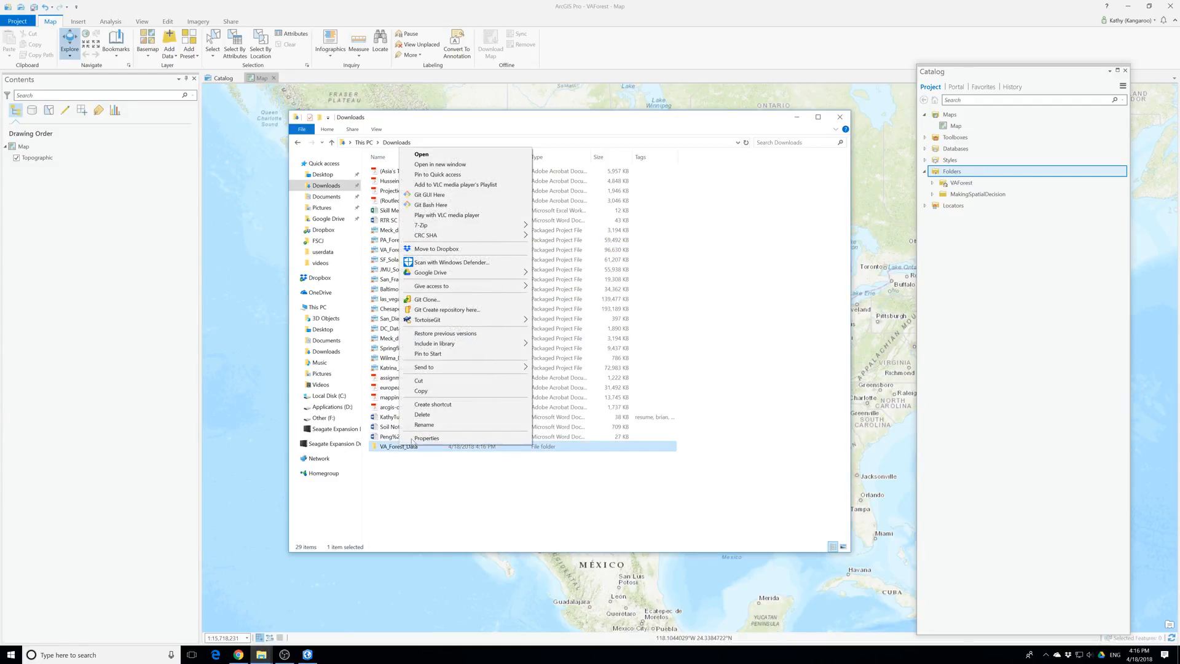
click(418, 381)
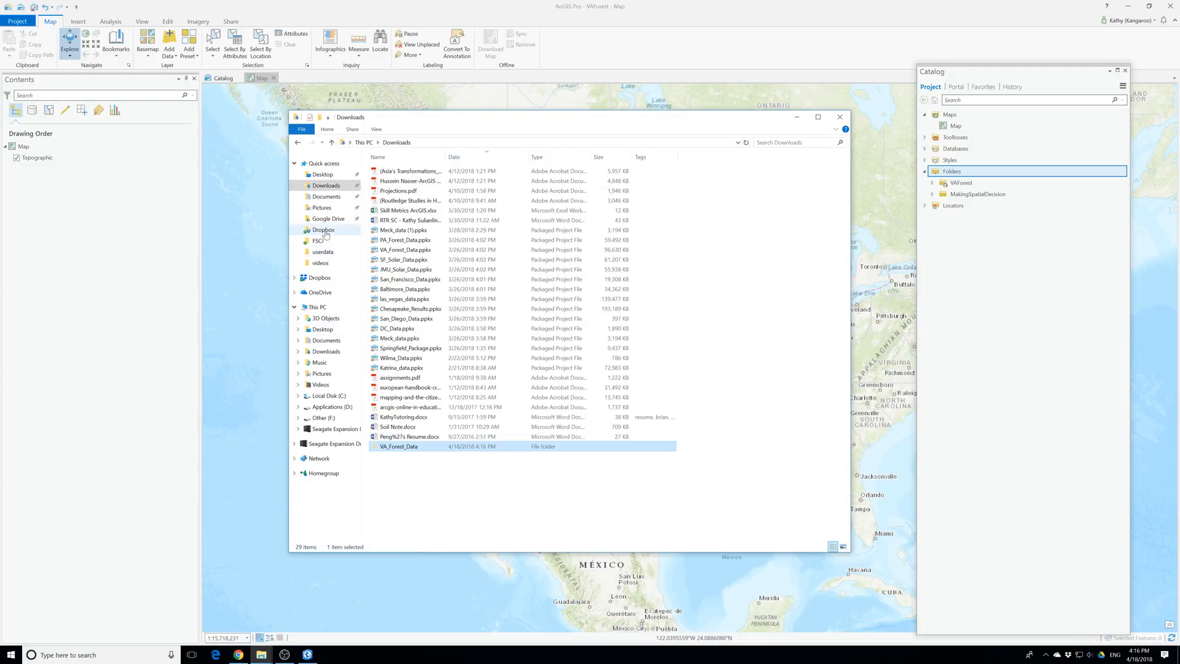
click(323, 177)
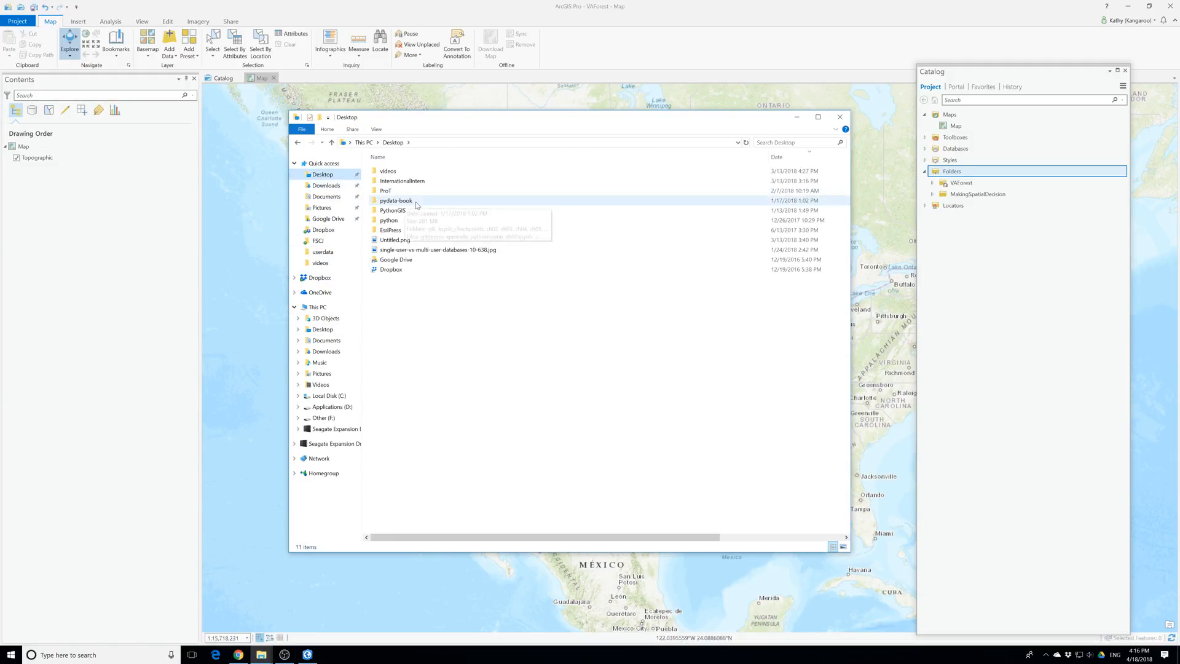
double_click(396, 192)
double_click(394, 172)
double_click(396, 174)
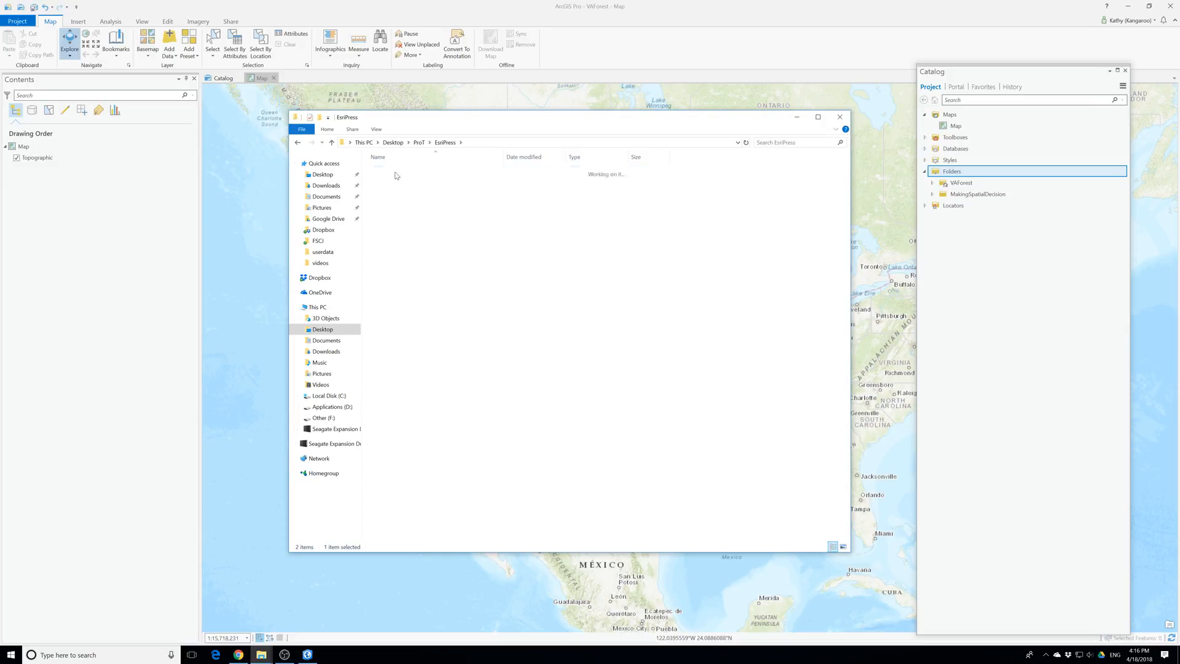
double_click(394, 172)
double_click(396, 309)
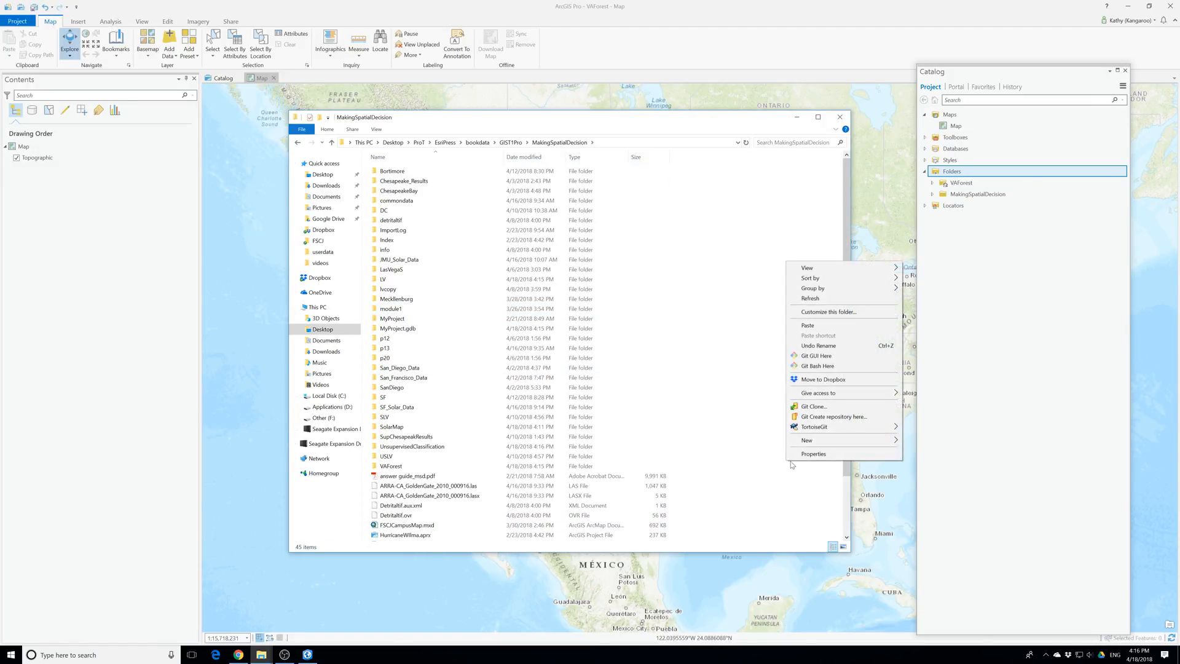
click(807, 326)
click(797, 118)
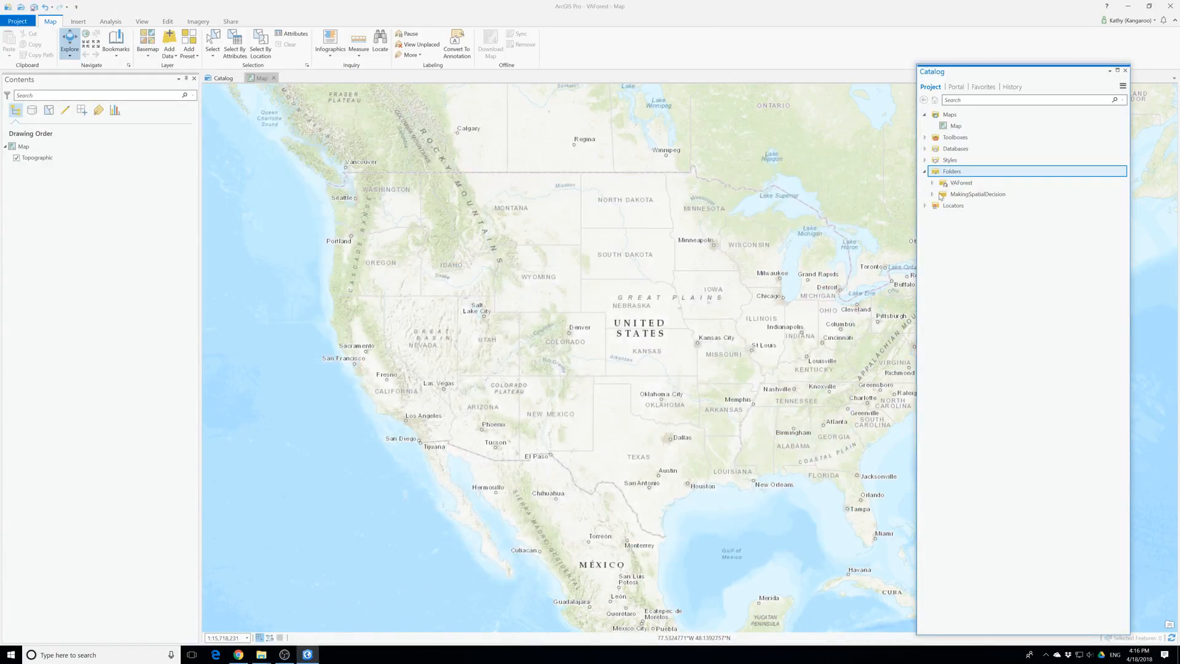
Refresh the MakingSpatialDecision folder connection in the Catalog pane and expand its contents
right_click(940, 194)
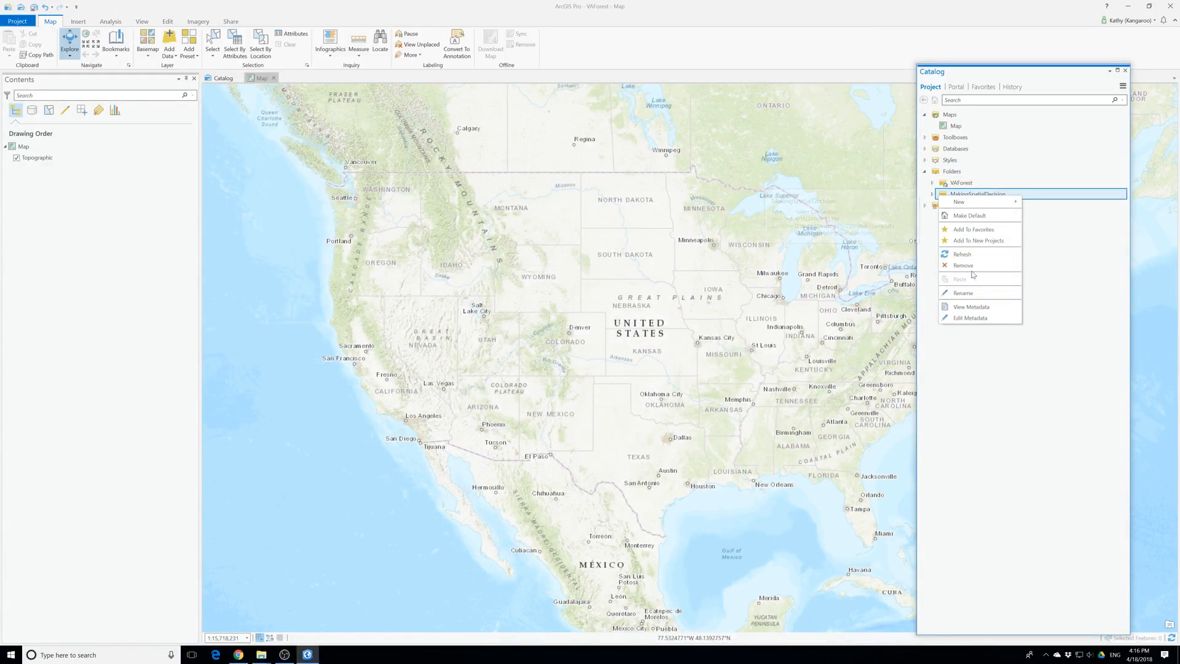
click(962, 254)
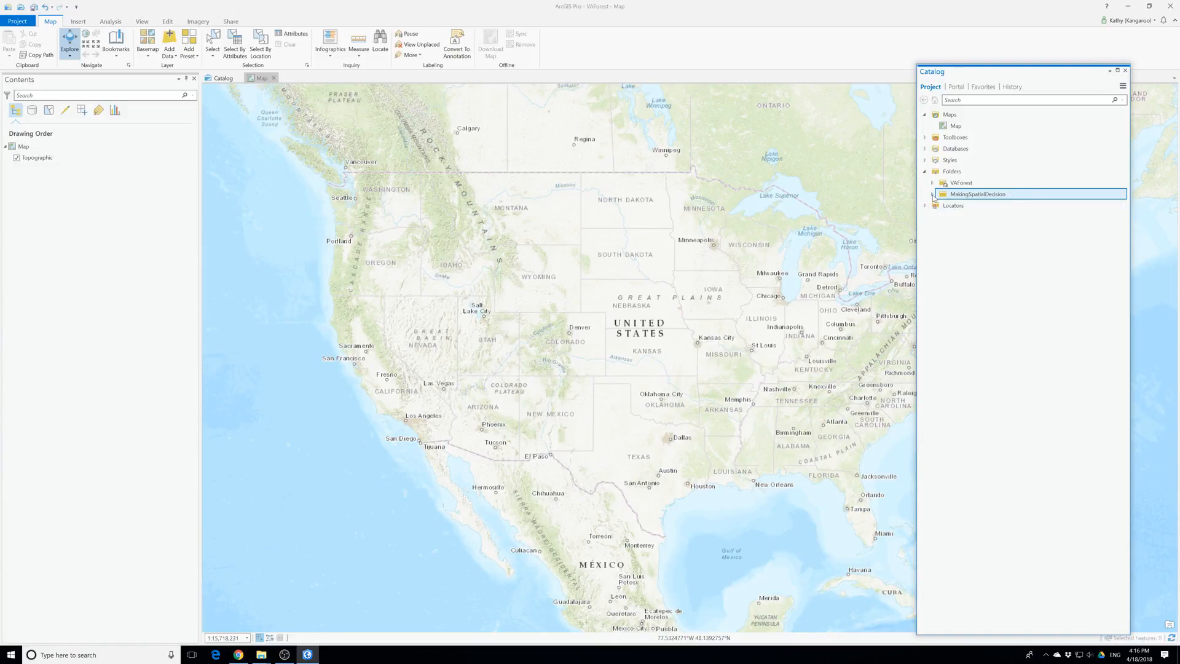
click(932, 194)
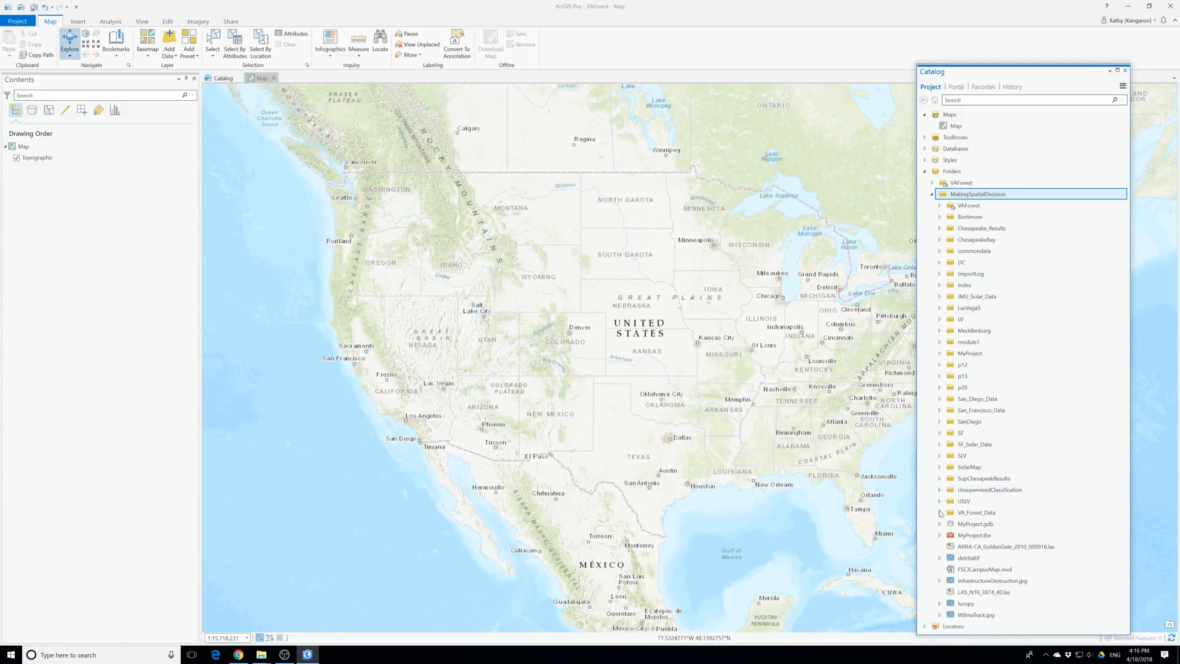
Add the layers feature dataset from va_forest1.gdb in VA_Forest_Data\p13 to the current map, and expand the commondata folder
click(939, 512)
scroll(944, 519, down, 1)
click(946, 515)
scroll(945, 518, down, 1)
click(959, 506)
click(954, 504)
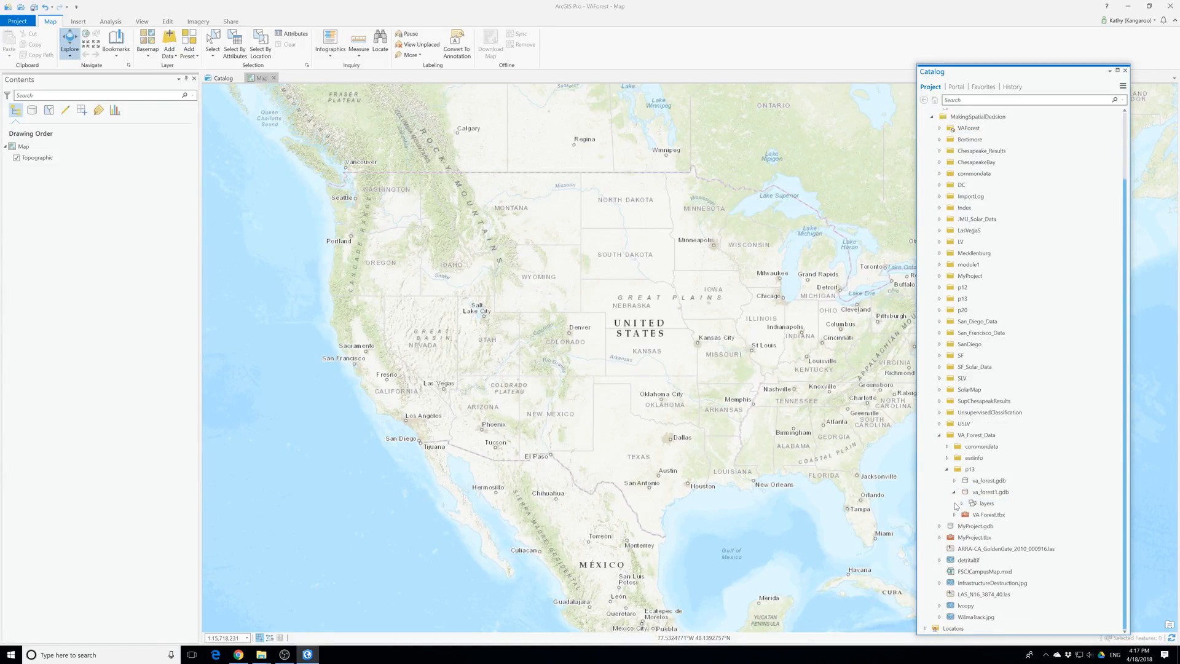
click(960, 503)
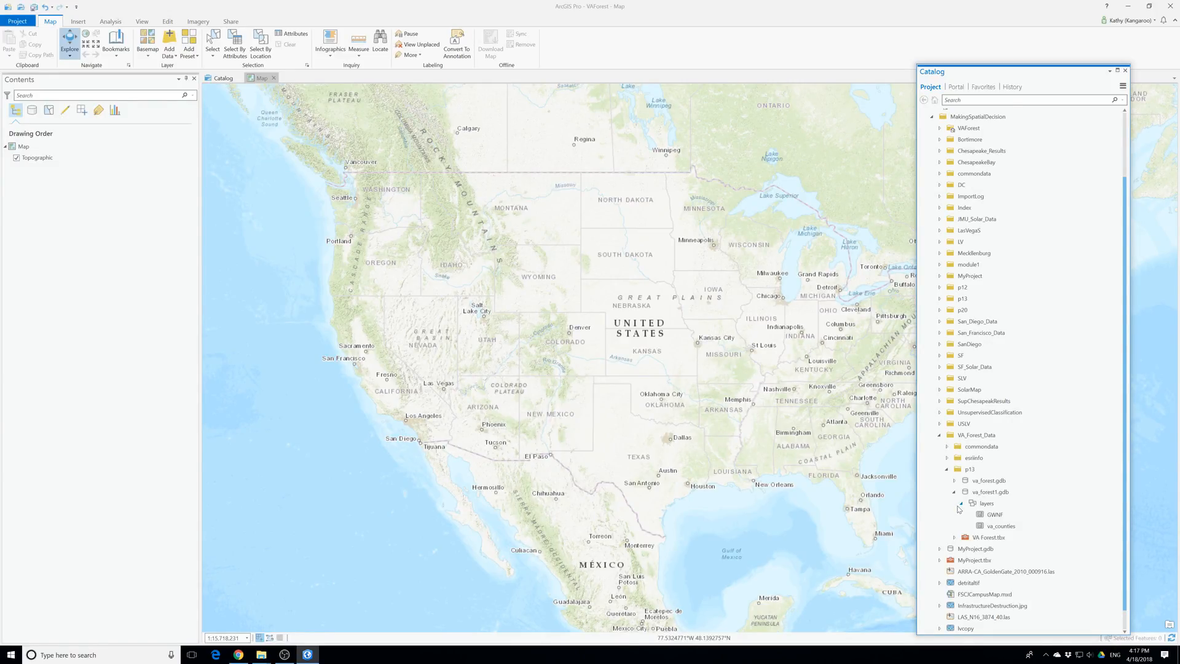
scroll(979, 482, down, 1)
right_click(978, 480)
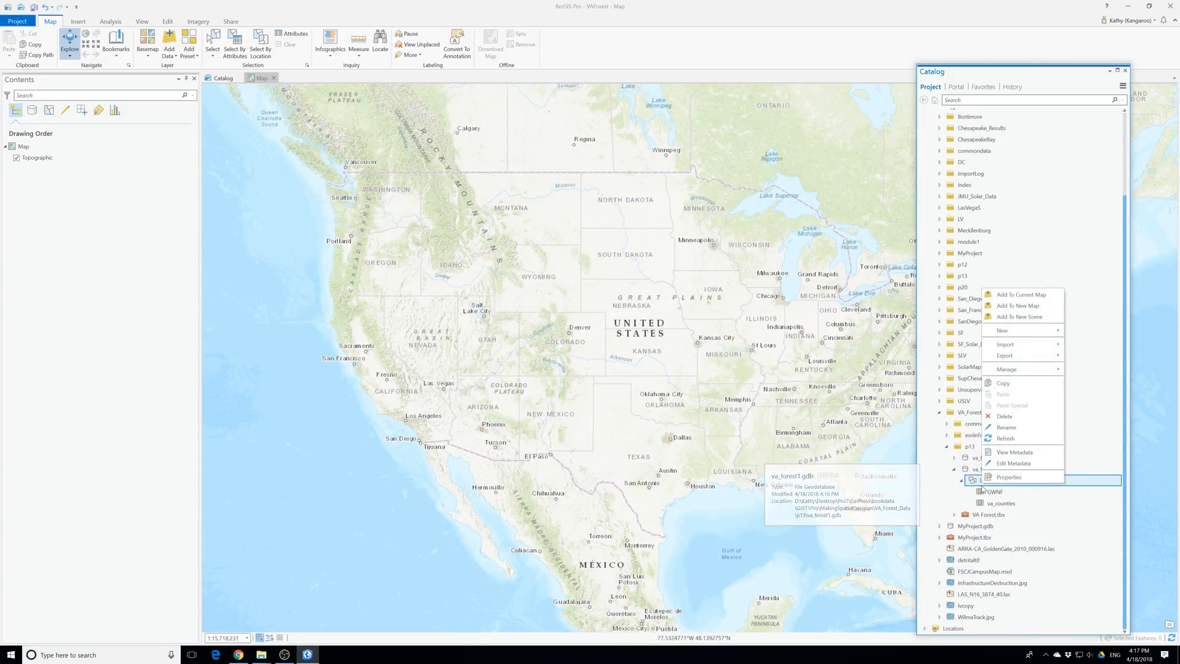
click(1020, 295)
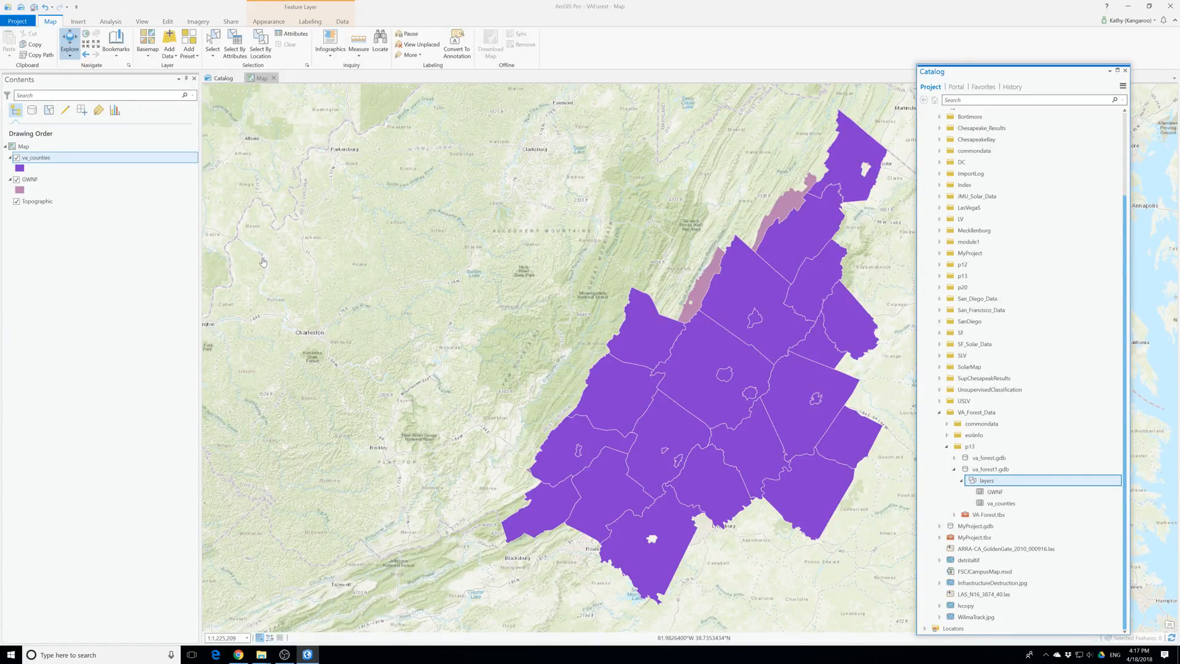
click(947, 423)
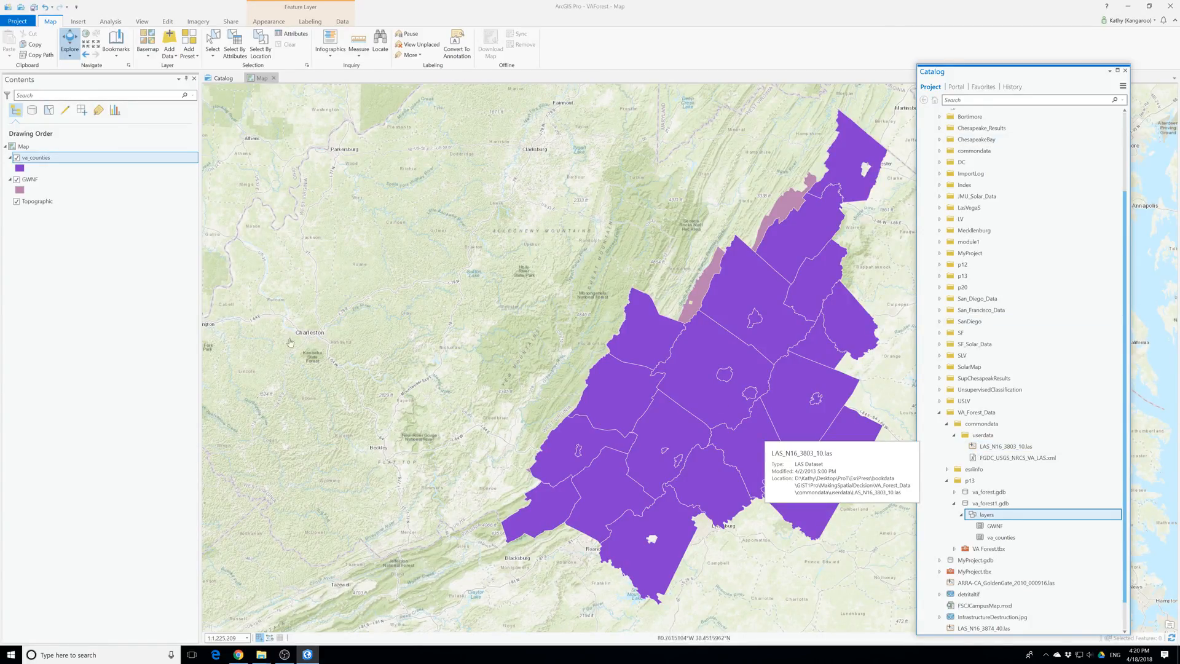
Examine the data source details and spatial reference of the va_counties layer in its properties, and close them
click(30, 160)
right_click(30, 160)
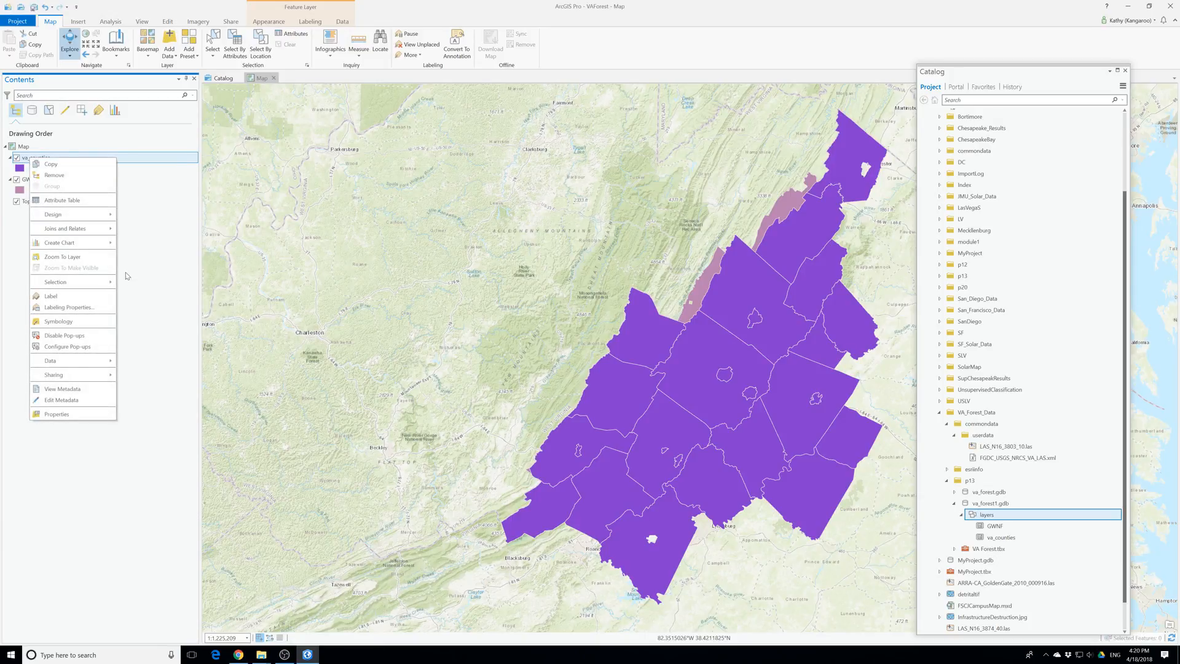
click(71, 416)
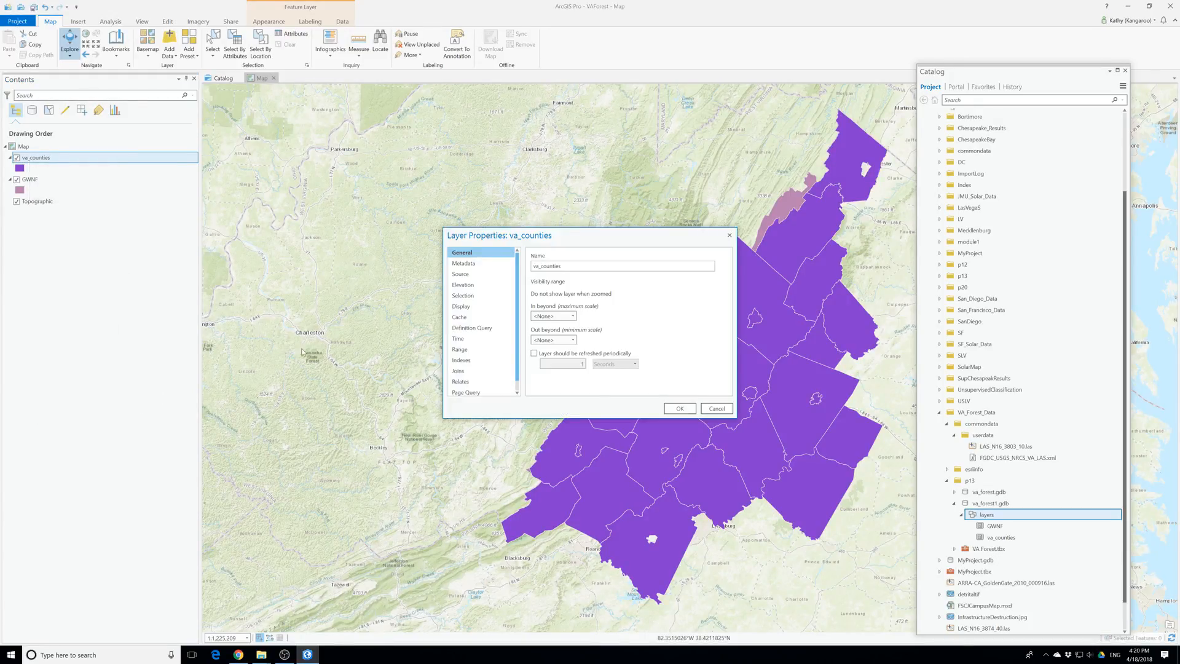
click(474, 275)
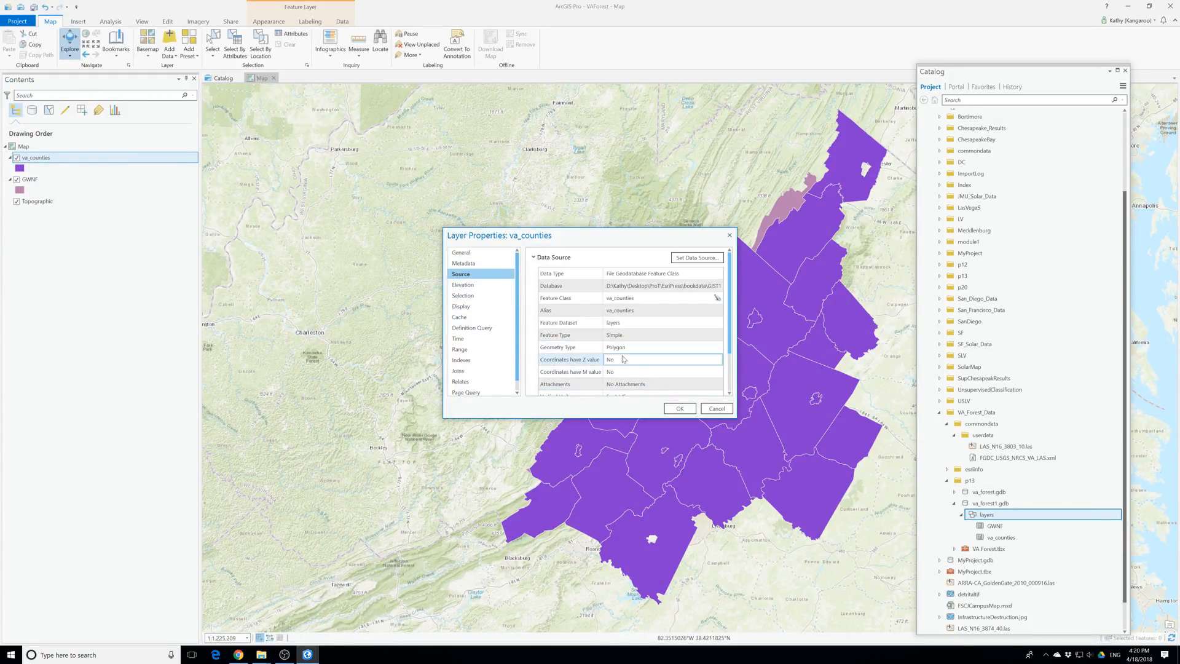
scroll(627, 367, down, 2)
click(569, 371)
scroll(590, 366, down, 2)
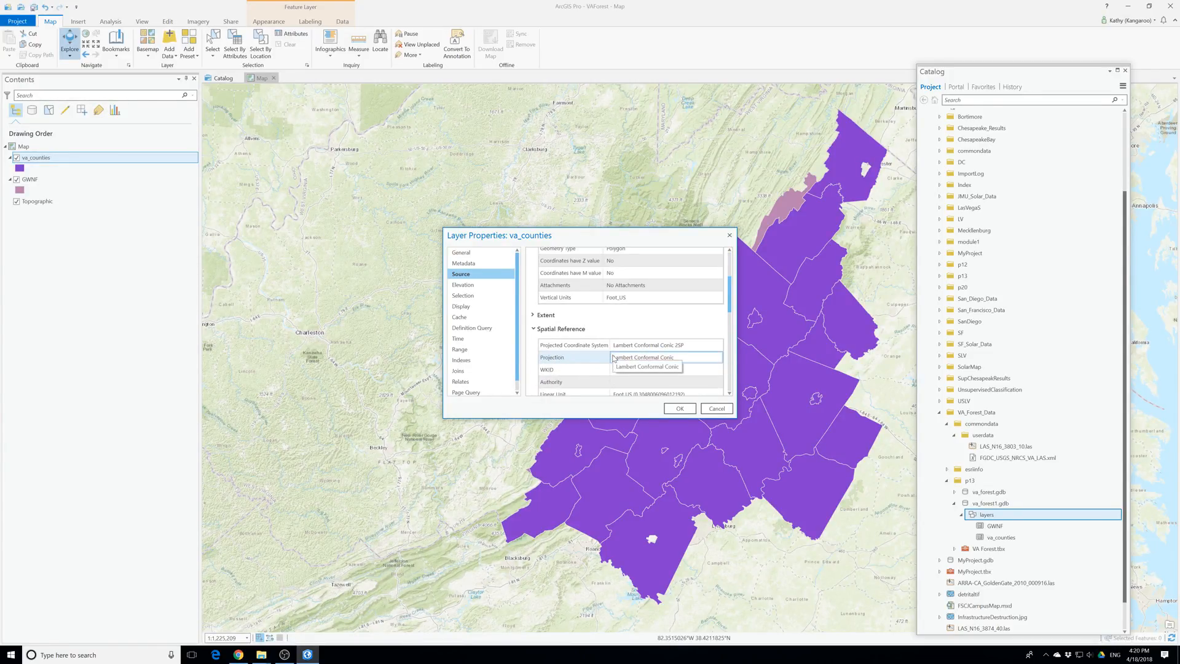
scroll(682, 381, up, 2)
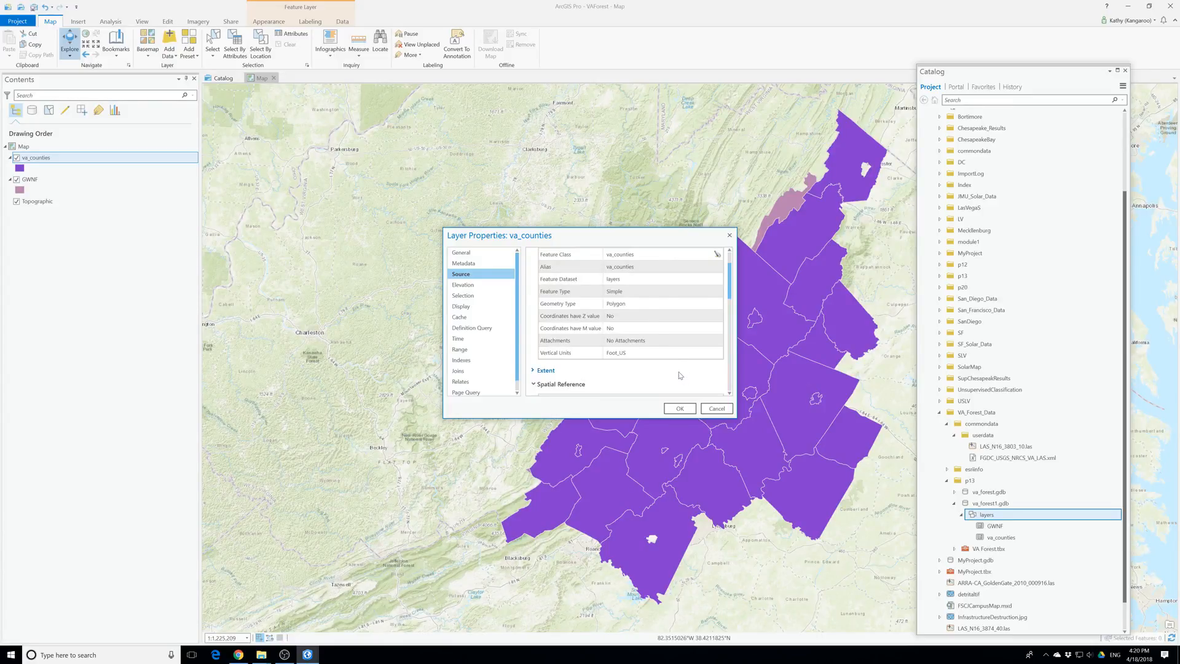
scroll(679, 375, down, 2)
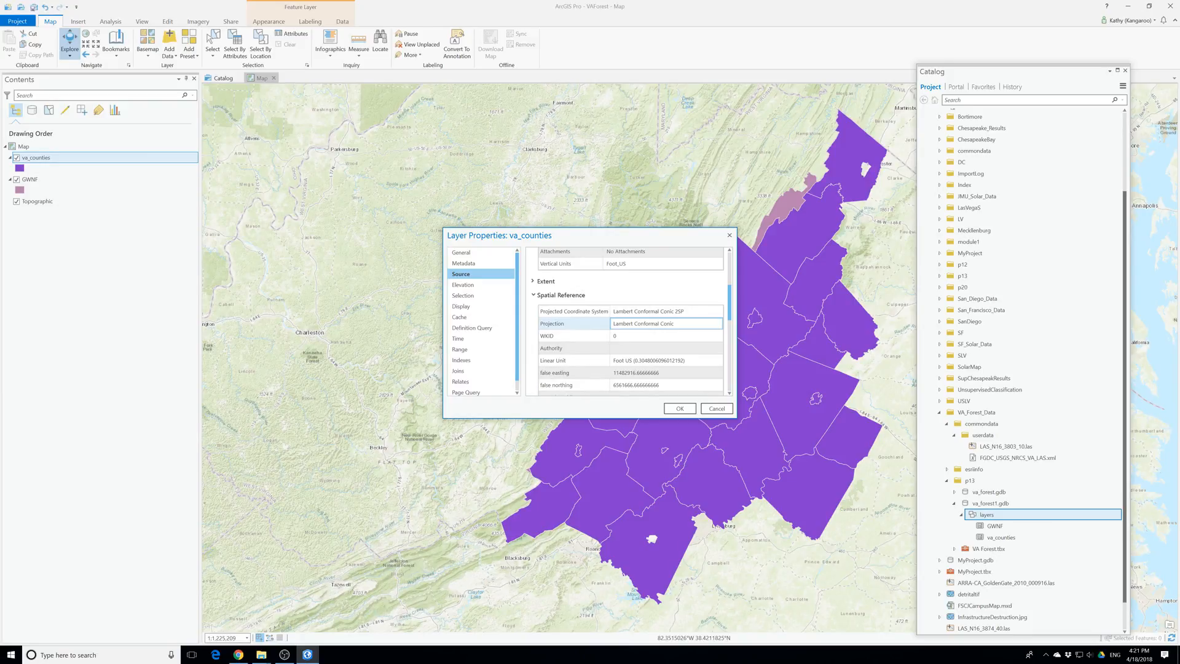
click(679, 324)
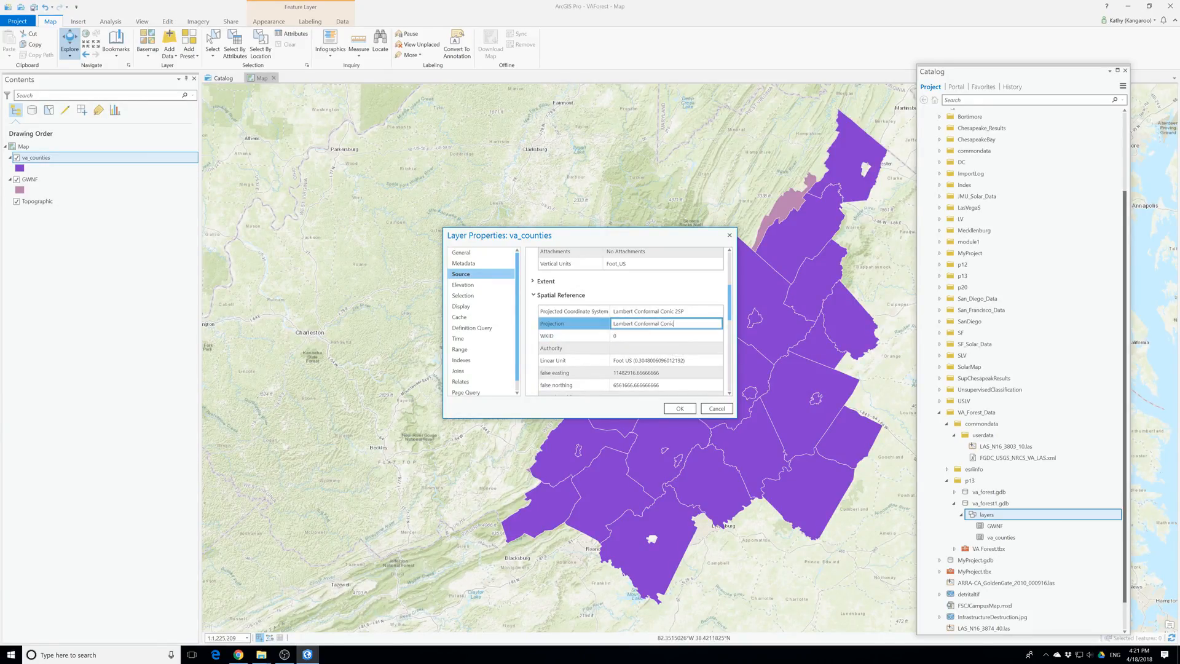
click(730, 236)
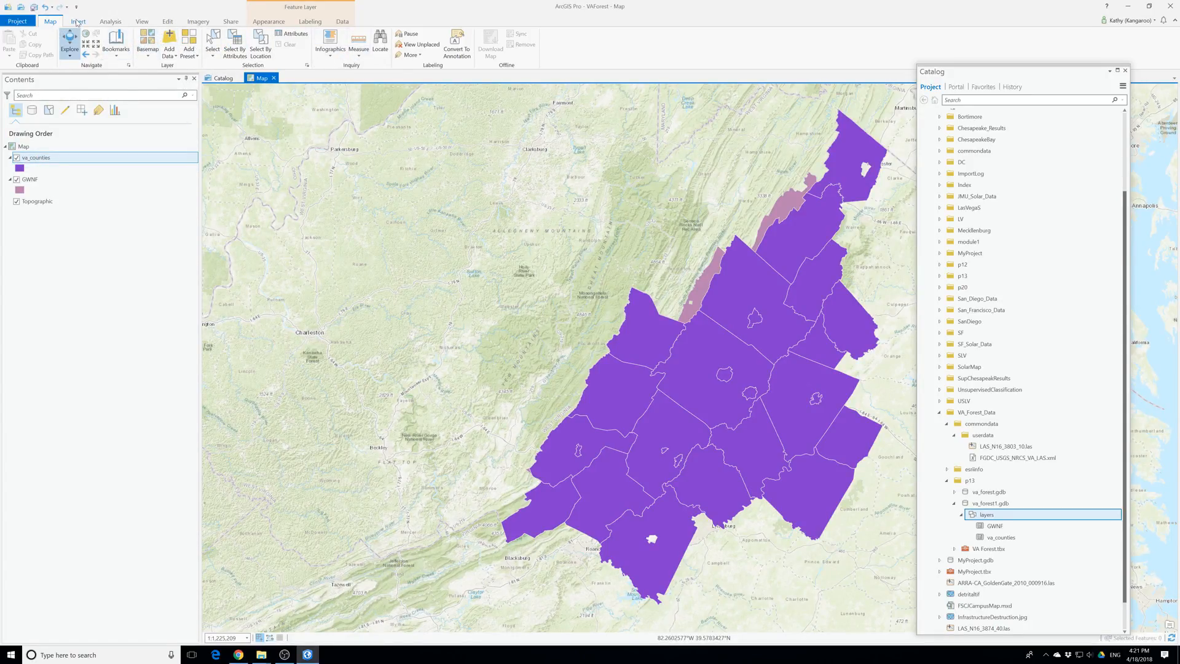
Save the project and set the geoprocessing environment's output coordinate system to Lambert_Conformal_Conic_2SP / VCS:NAVD88
click(33, 9)
double_click(112, 22)
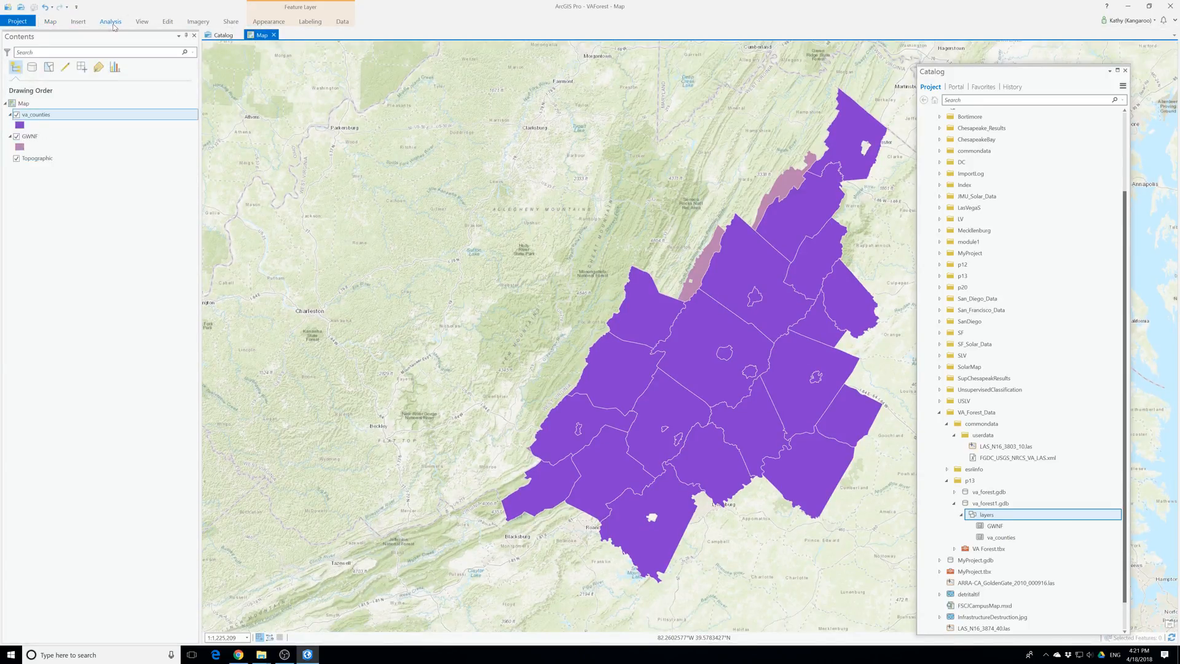
click(110, 22)
click(96, 44)
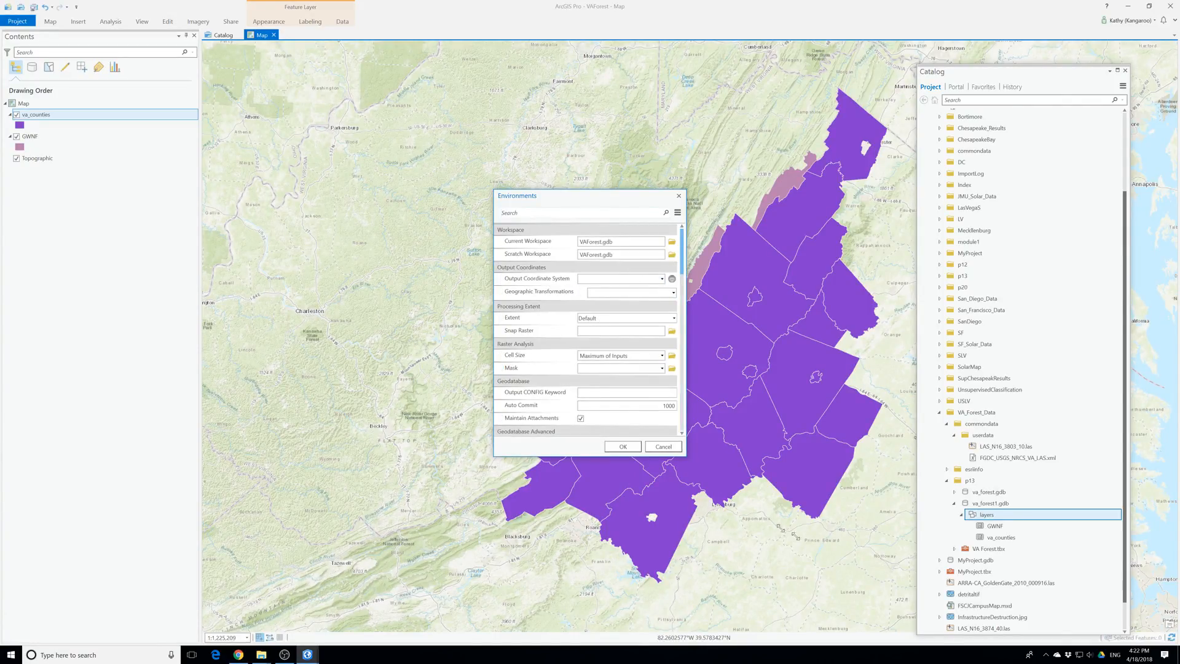
drag(684, 456, 852, 550)
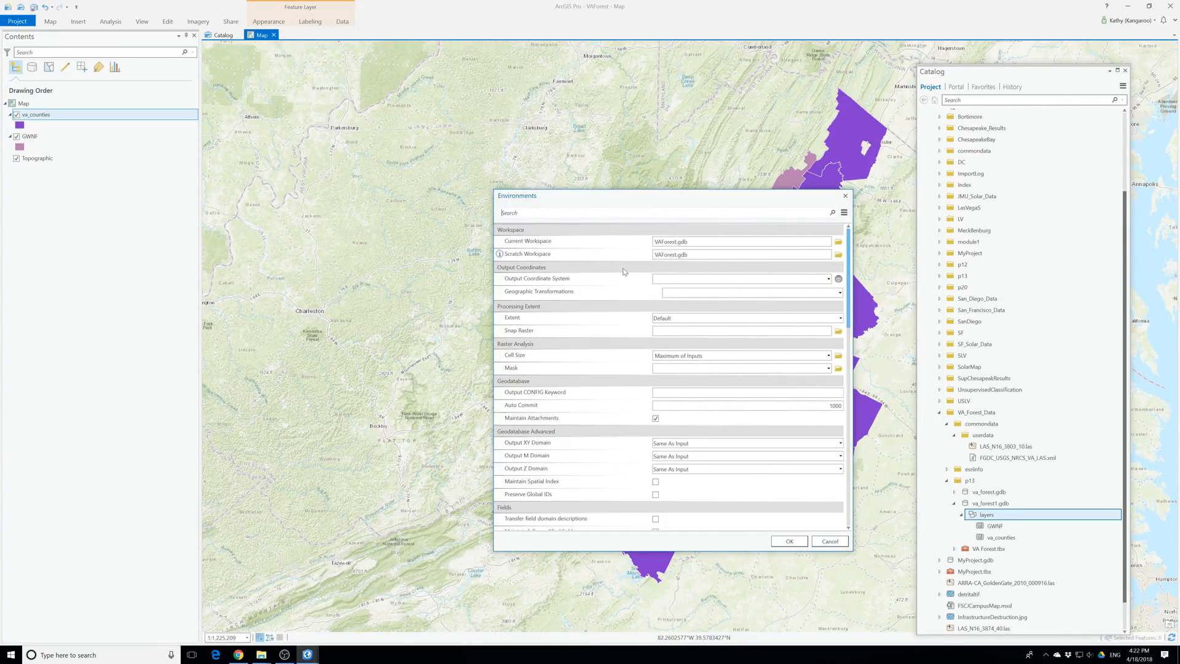
click(828, 279)
click(681, 311)
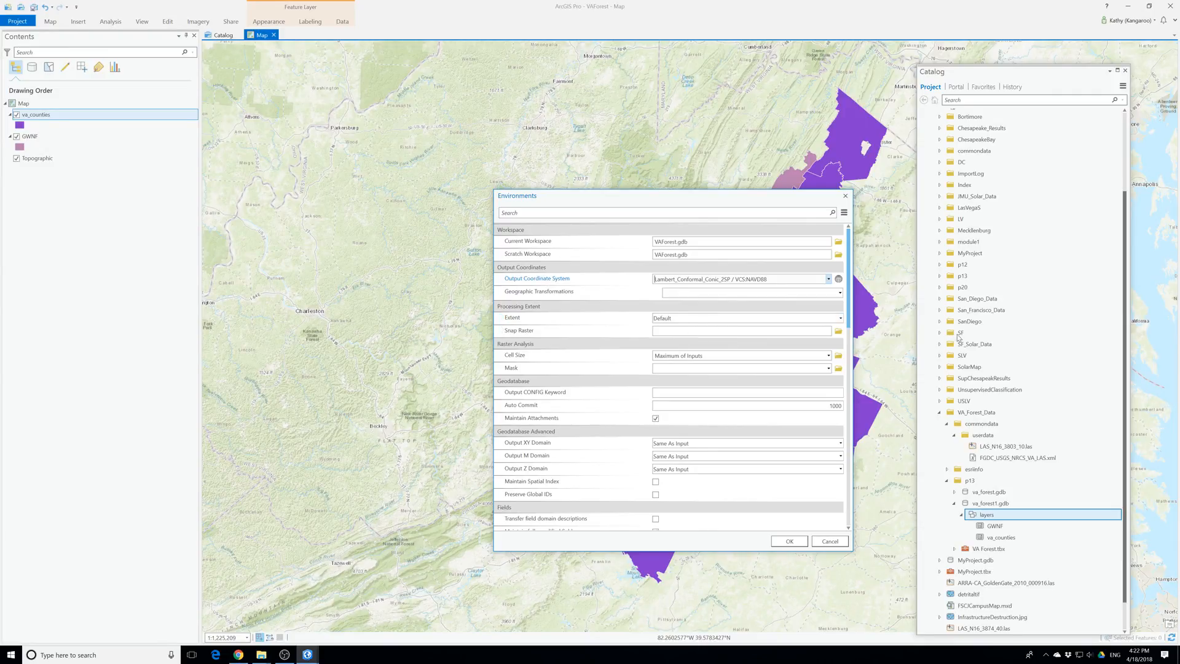
Set the environment's processing extent to match the va_counties layer and apply the environment settings
click(693, 319)
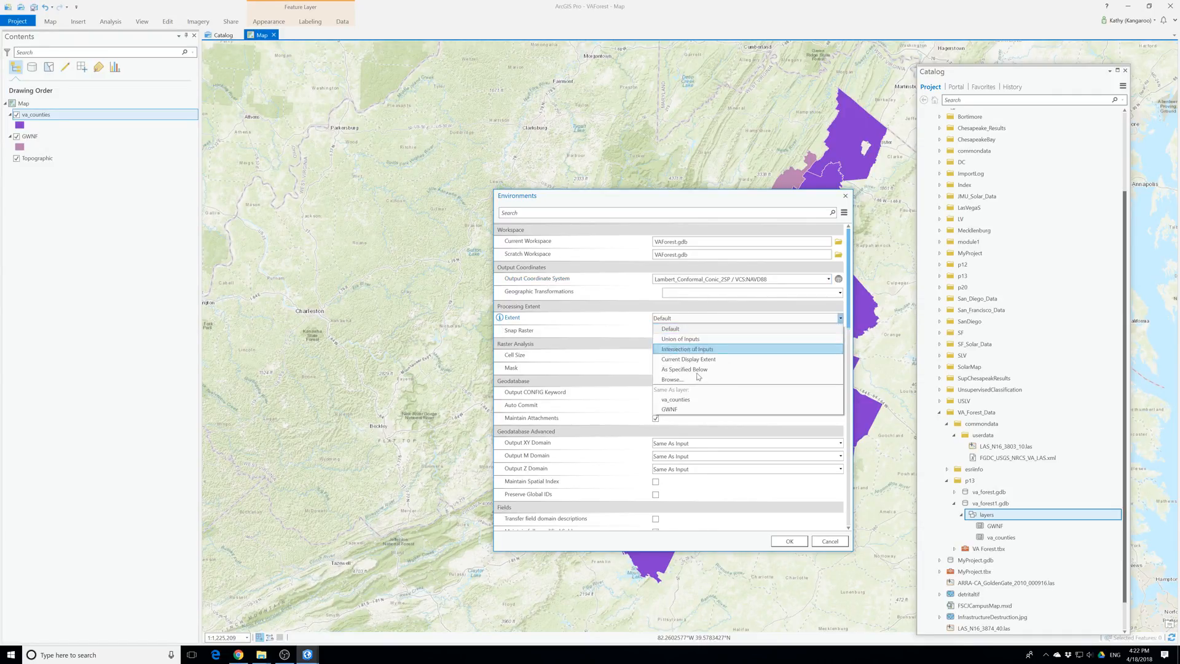
click(675, 399)
click(789, 541)
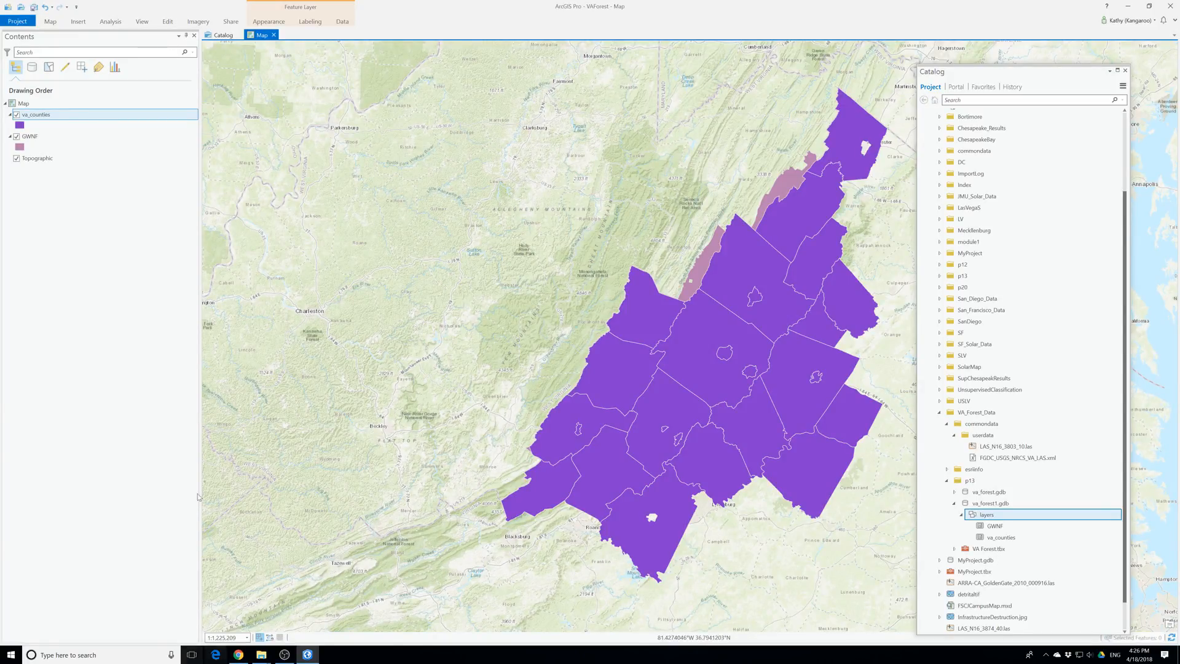
Set the va_counties symbol fill to no color and the GWNF symbol to dark green
right_click(20, 126)
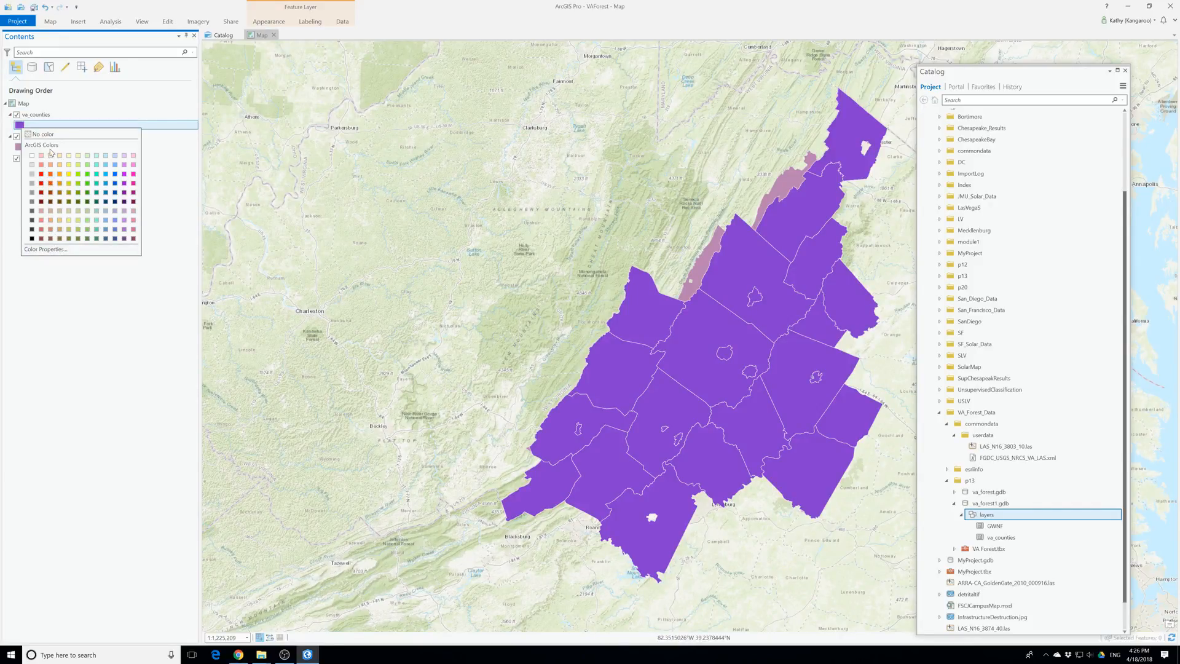
click(43, 134)
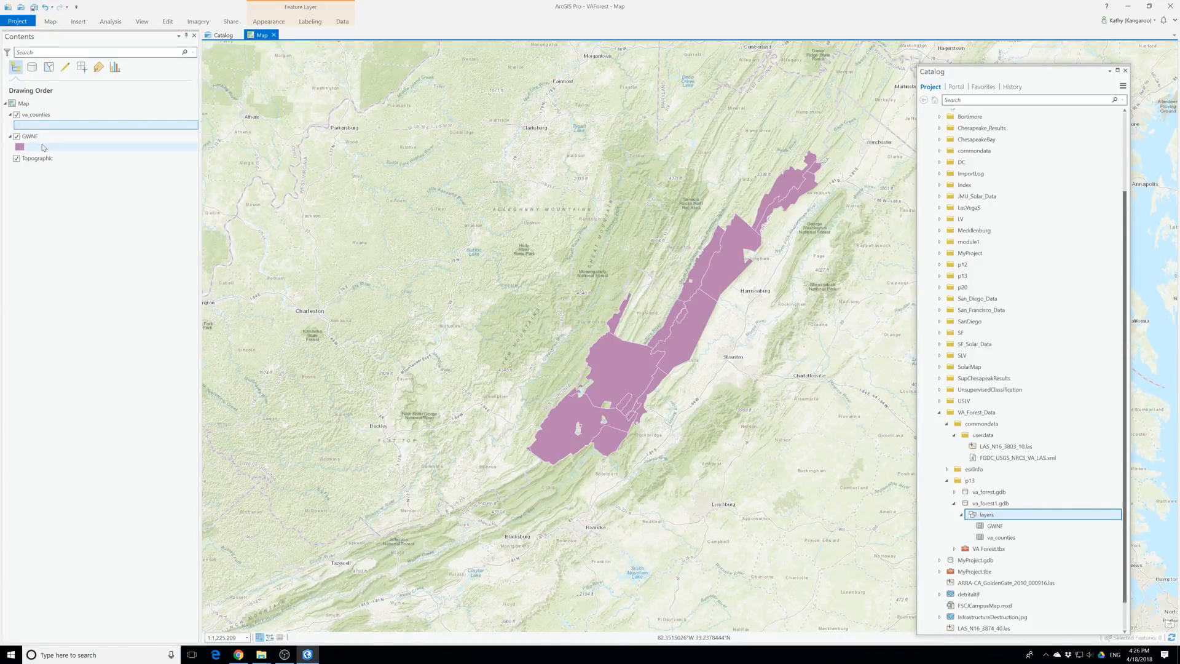
right_click(18, 126)
click(17, 127)
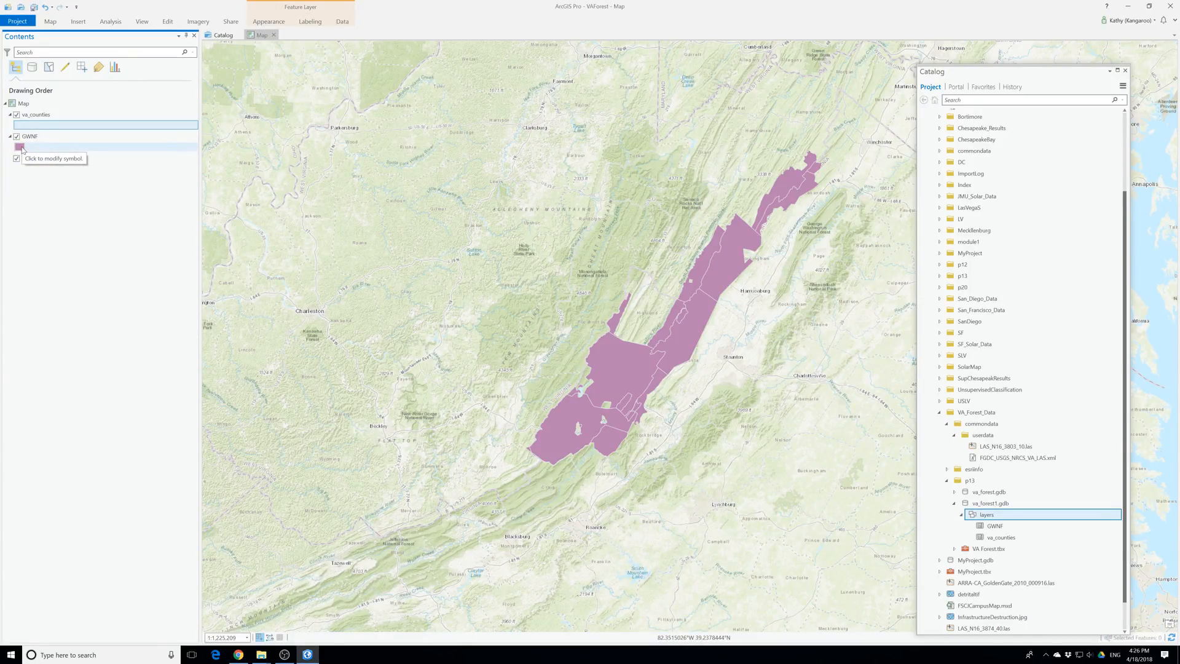
right_click(20, 147)
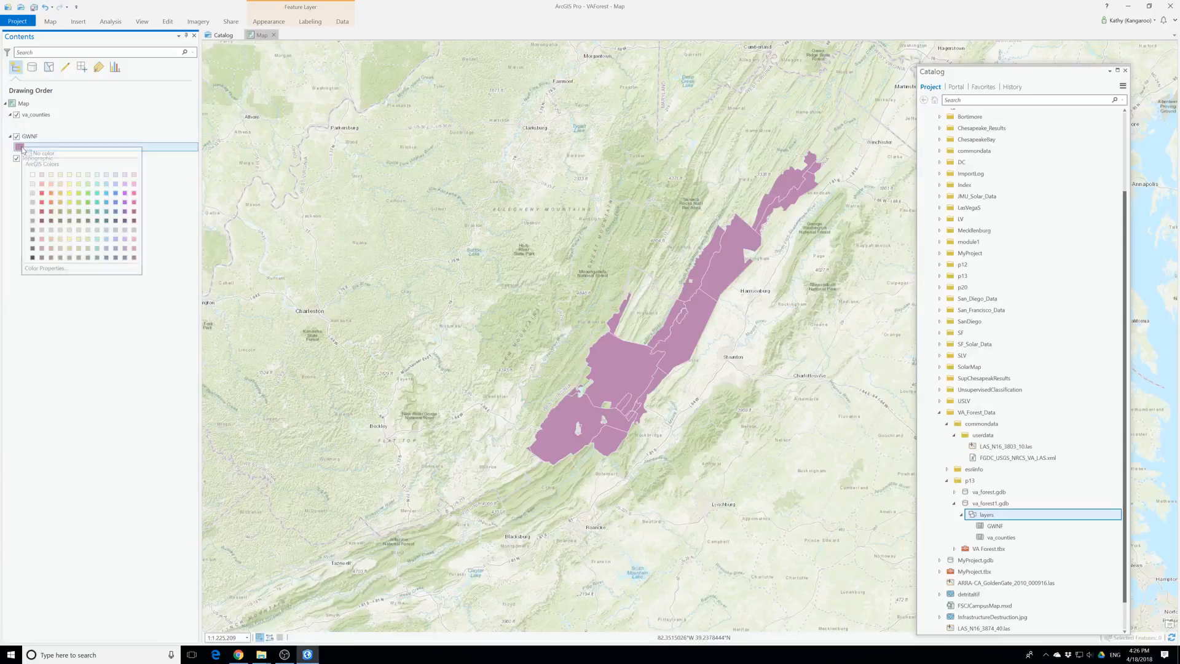
click(97, 221)
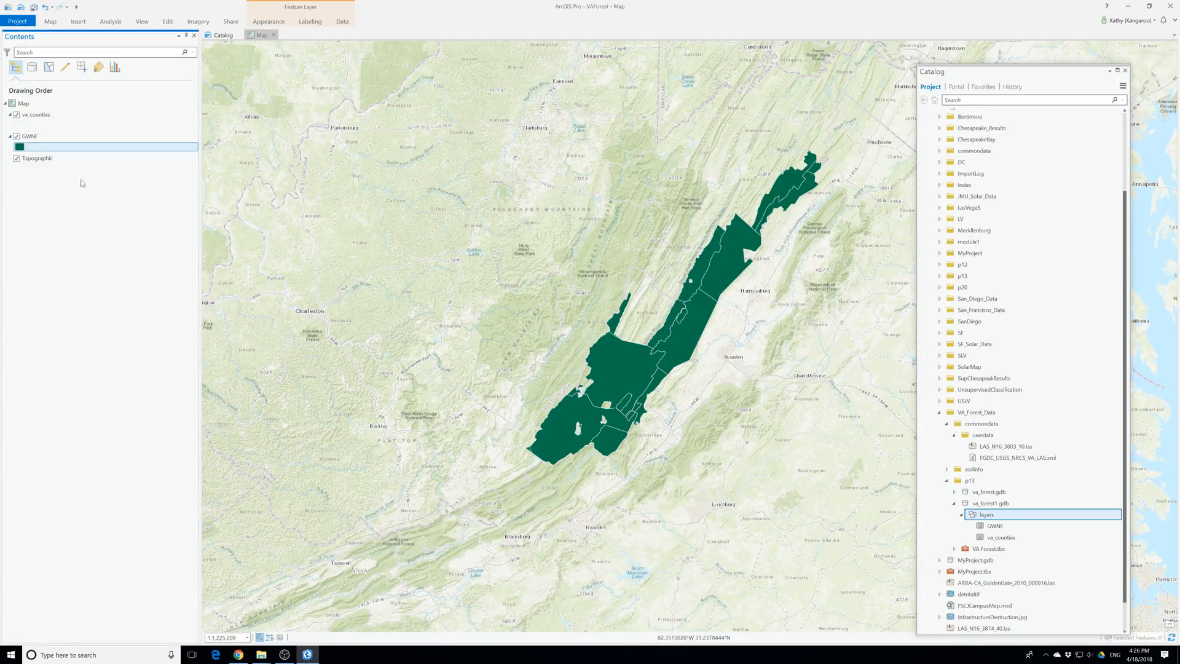
Change the map's basemap from Topographic to Imagery with Labels
click(50, 21)
click(146, 56)
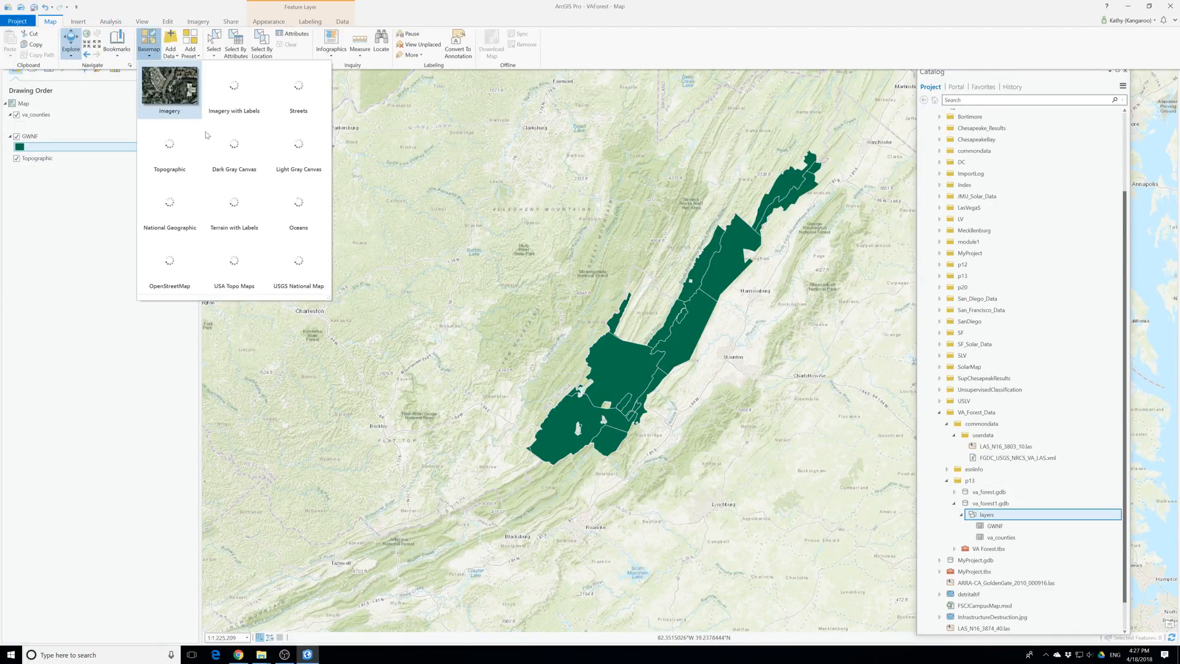
click(237, 163)
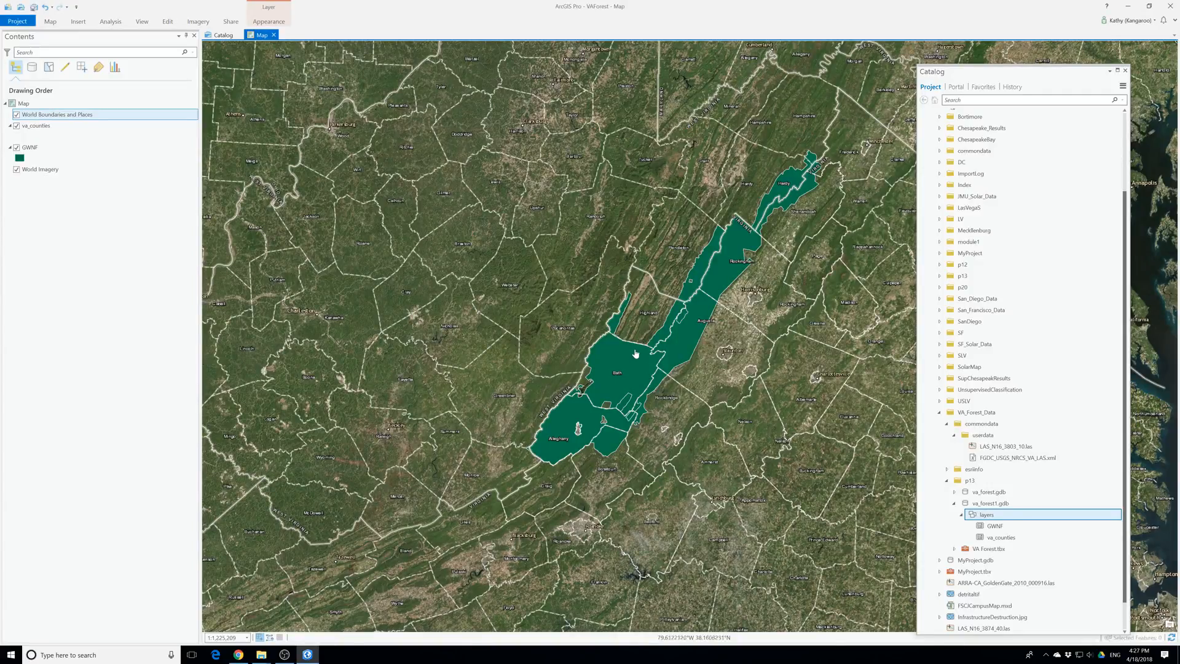
Examine the GWNF forest area and its southern edge near Eagle Rock against the imagery basemap
drag(636, 354, 557, 373)
scroll(558, 373, up, 2)
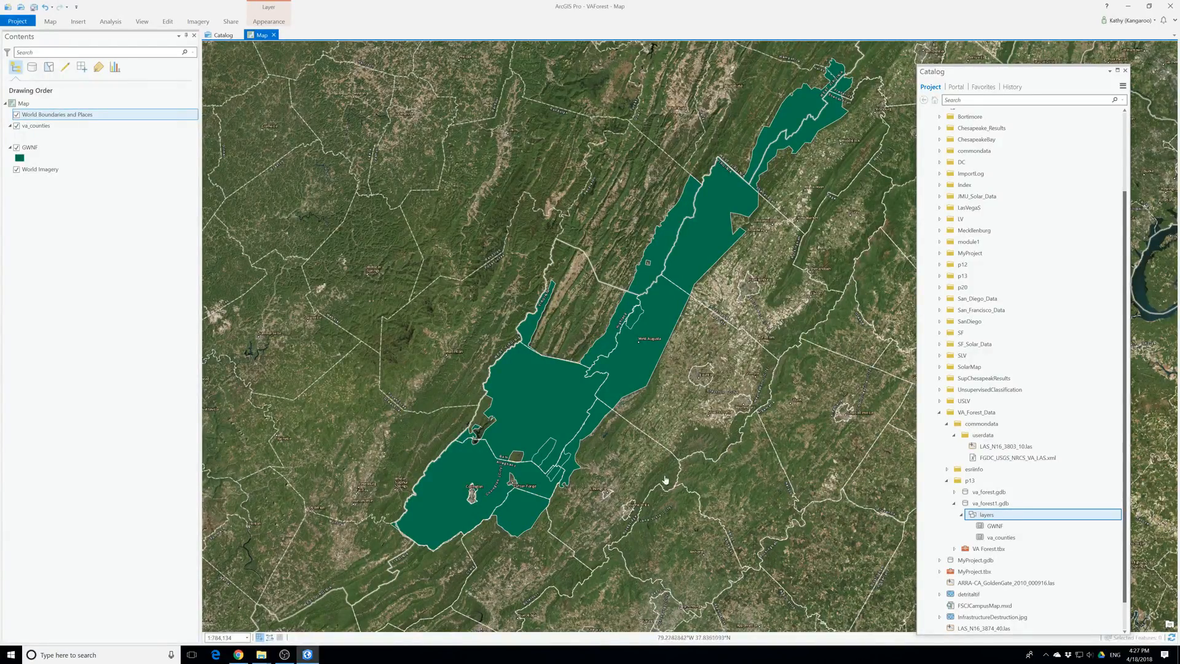
scroll(689, 396, up, 2)
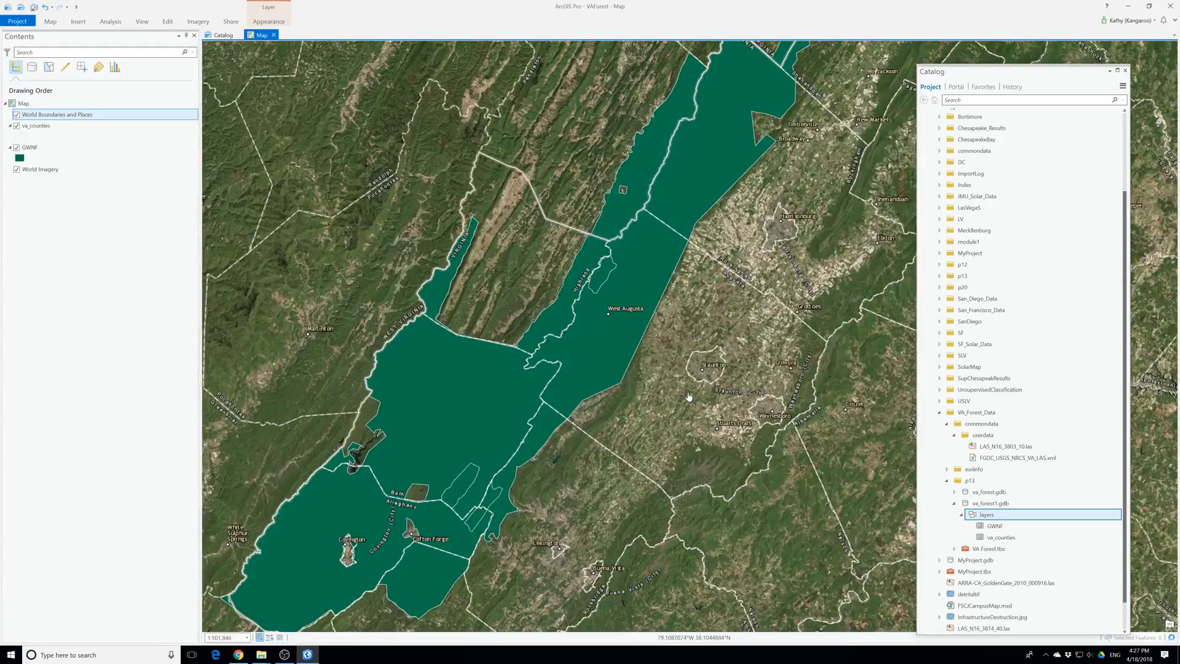
drag(576, 425, 560, 373)
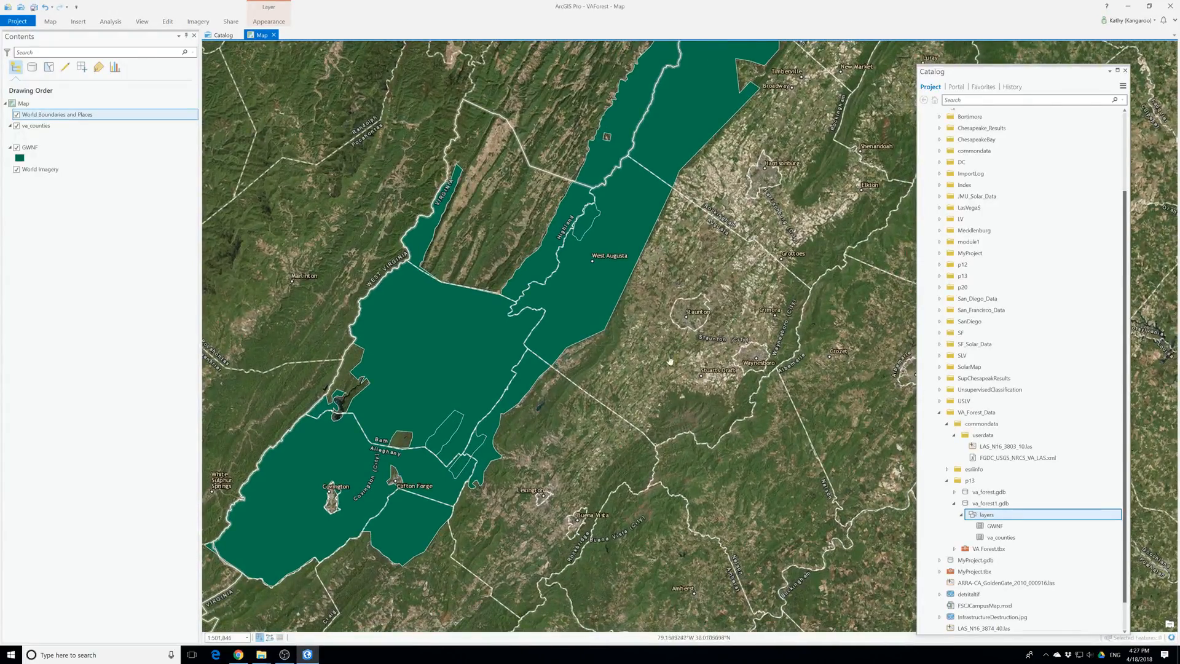
drag(467, 473, 611, 362)
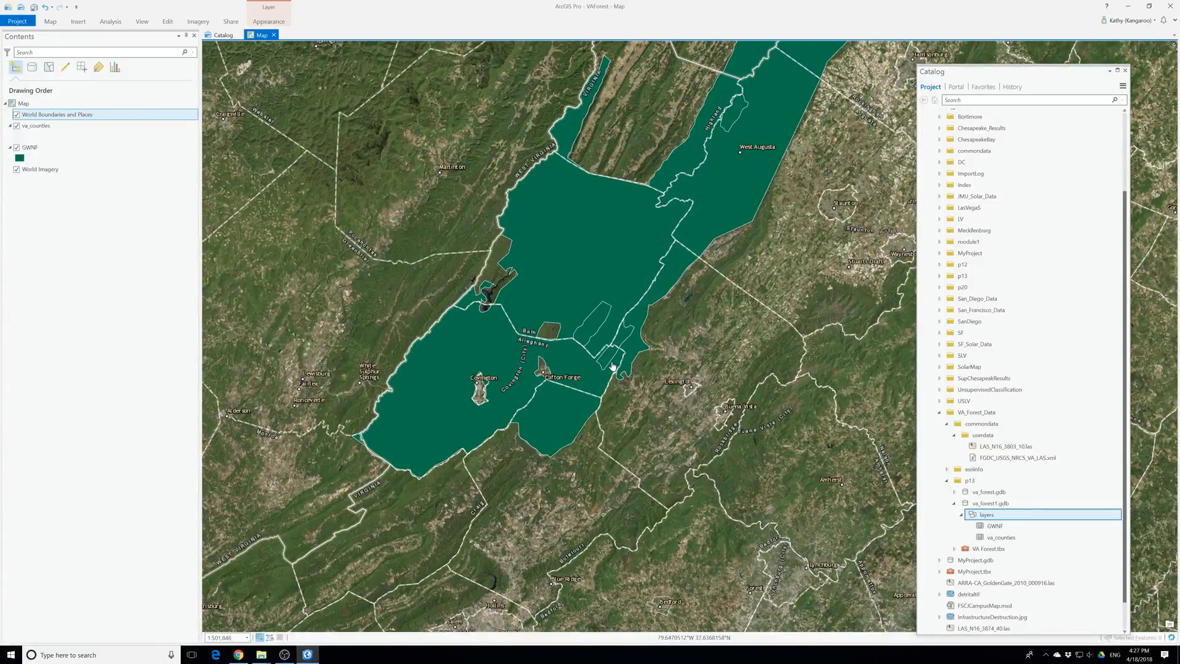
scroll(611, 371, down, 2)
scroll(563, 461, up, 5)
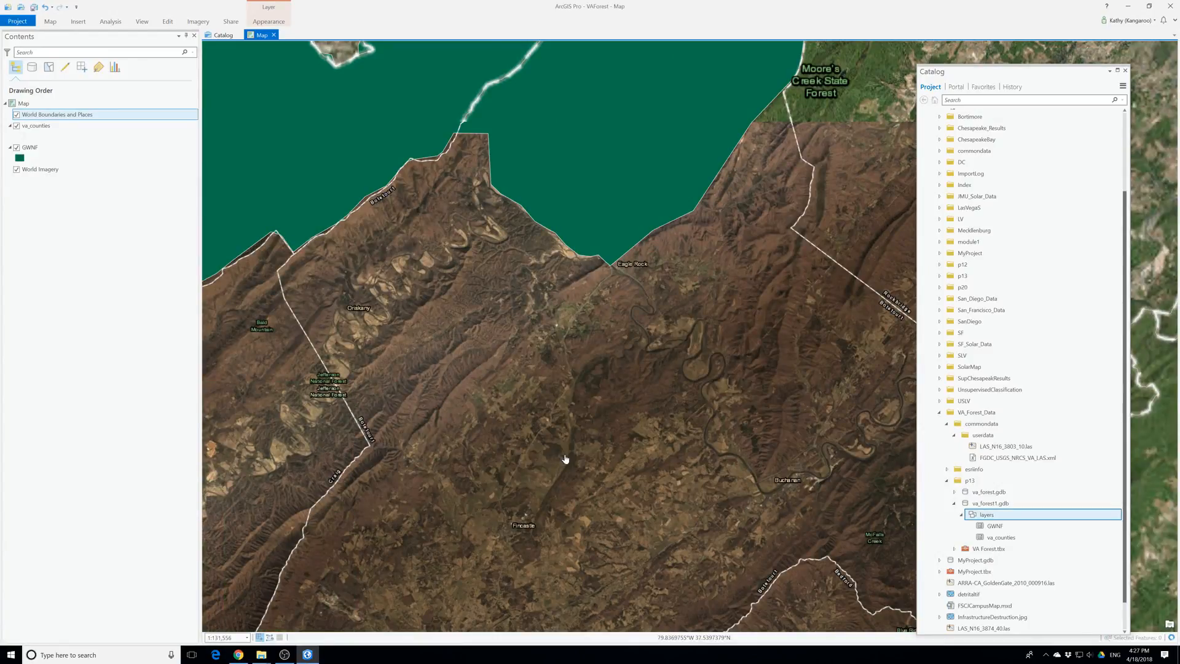
scroll(566, 459, down, 2)
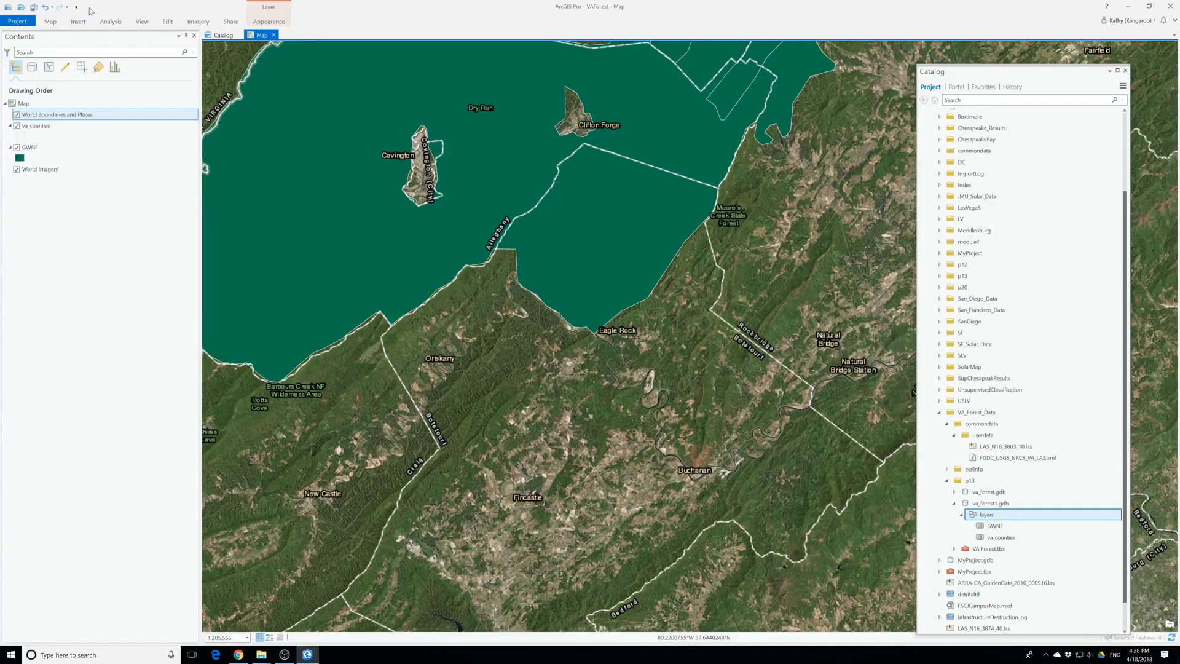
Open the geoprocessing tools and search them for "las dataset"
click(111, 22)
click(121, 40)
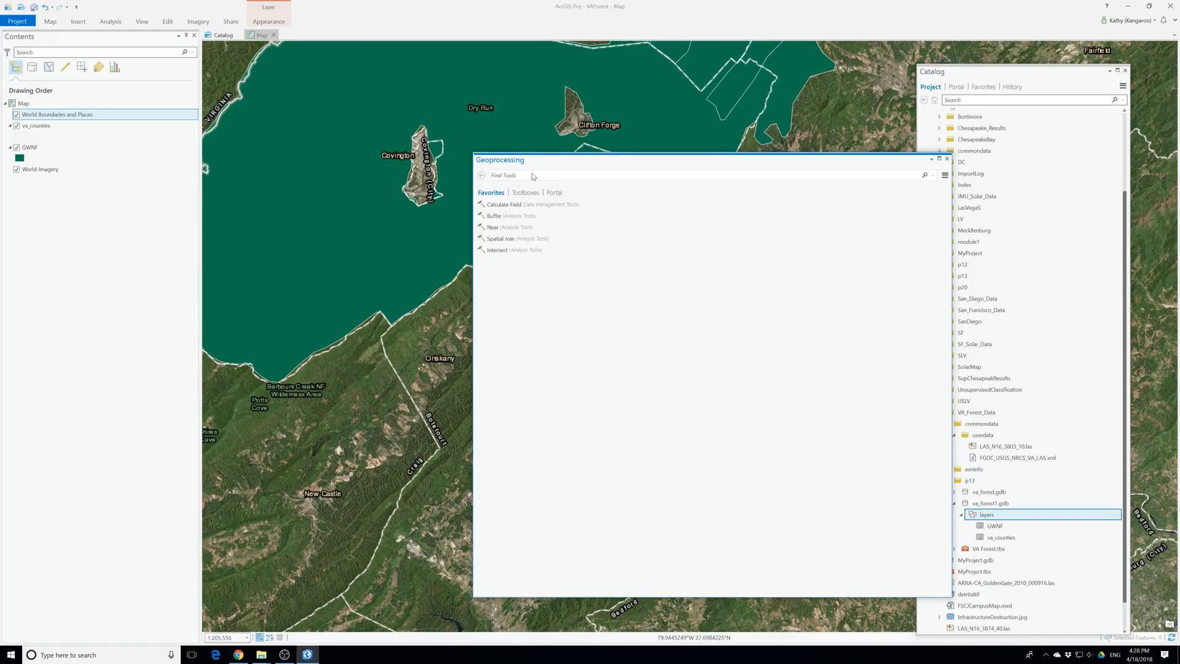
click(532, 175)
text(las)
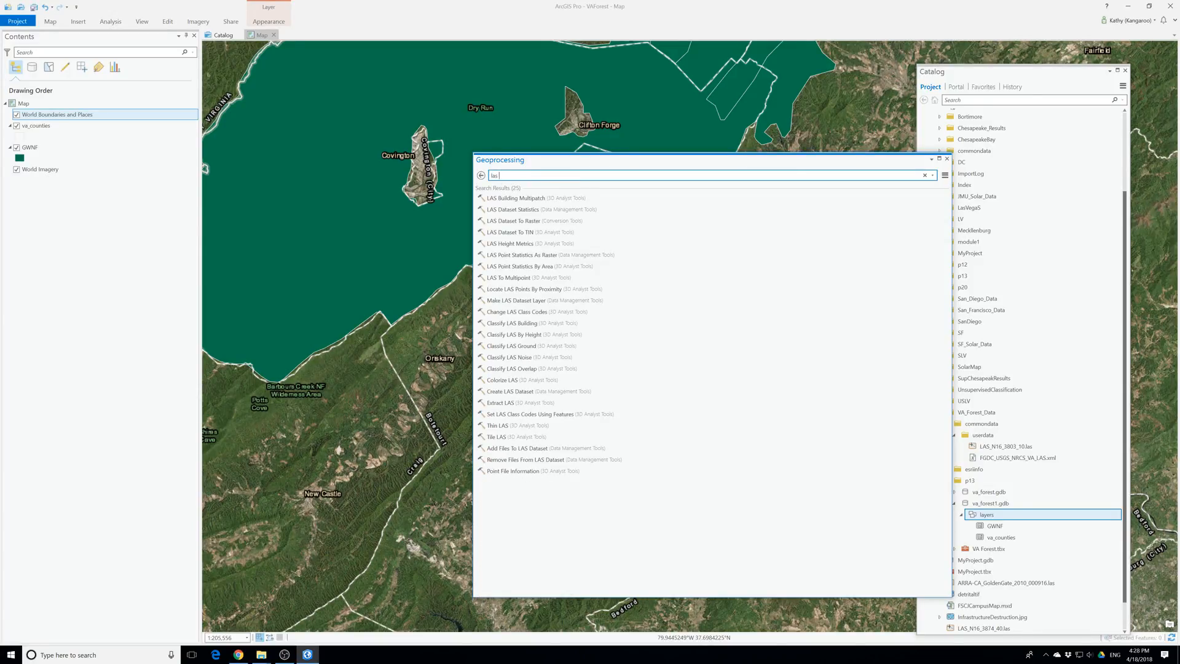
text( dat)
text(set)
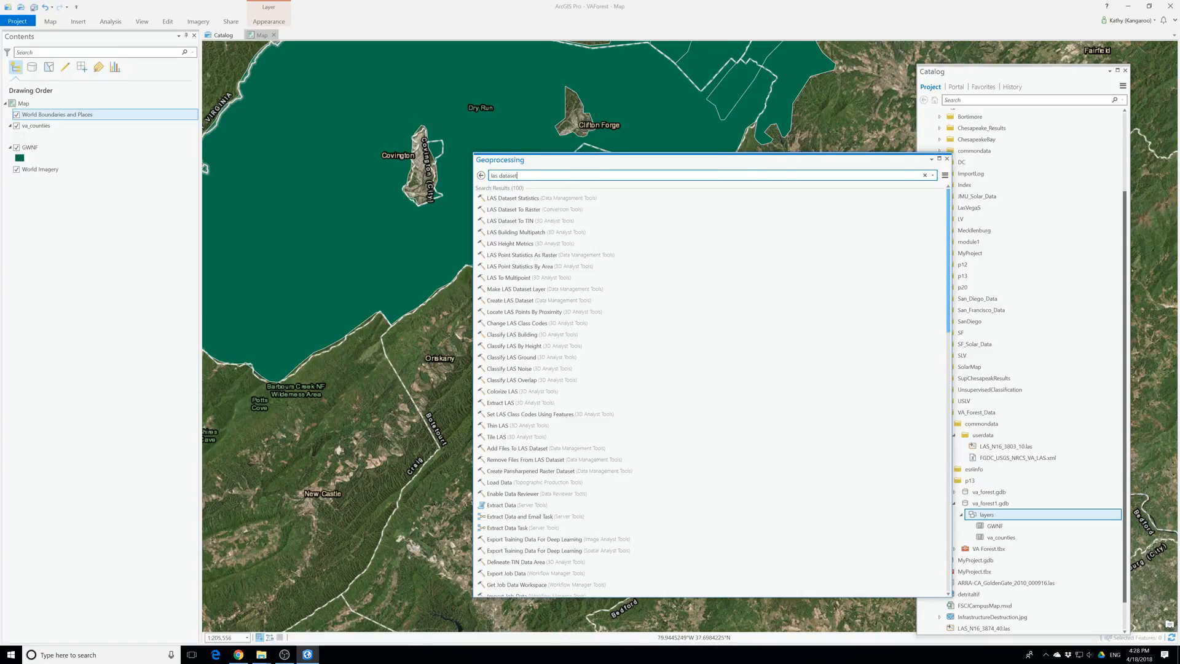
Search the geoprocessing tools for "create las dataset" and open the Create LAS Dataset tool
key(BackSpace)
key(BackSpace)
key(BackSpace)
key(BackSpace)
key(BackSpace)
key(BackSpace)
key(BackSpace)
key(BackSpace)
key(BackSpace)
key(BackSpace)
text(creat)
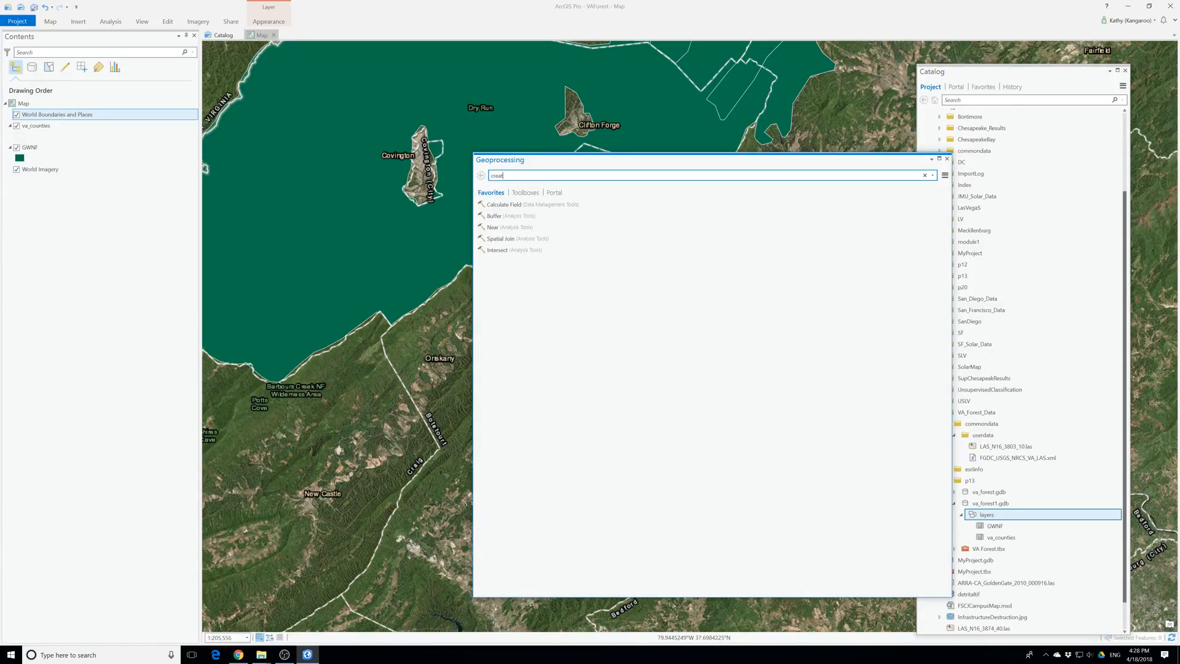
text(e las dataset)
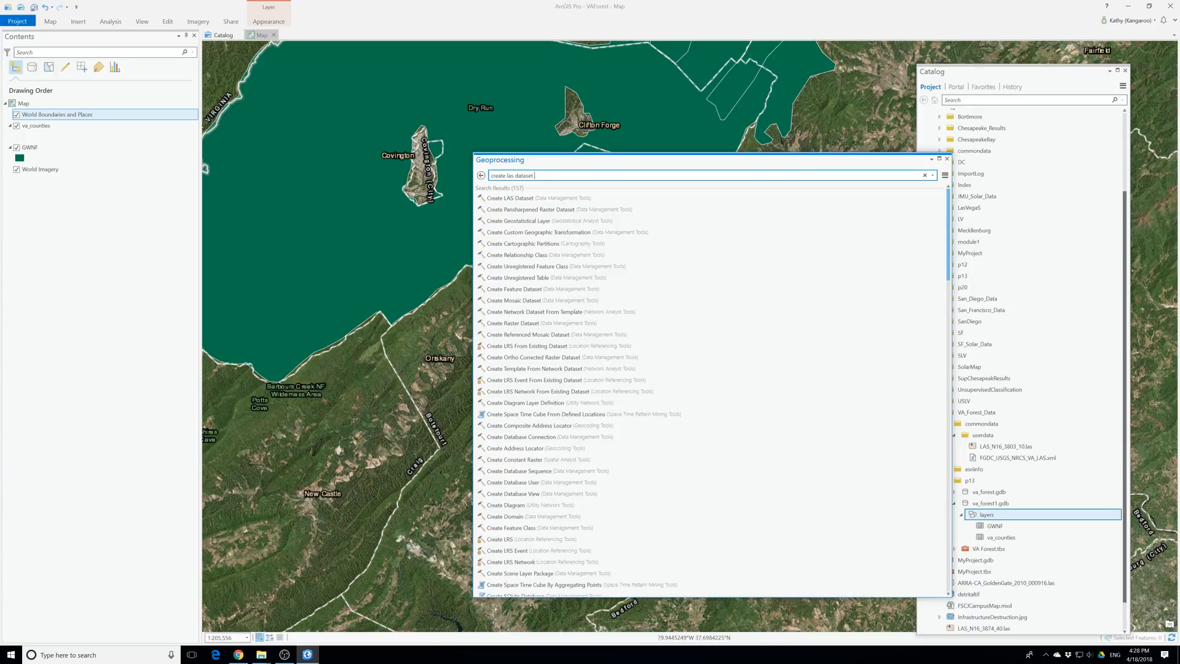
click(520, 202)
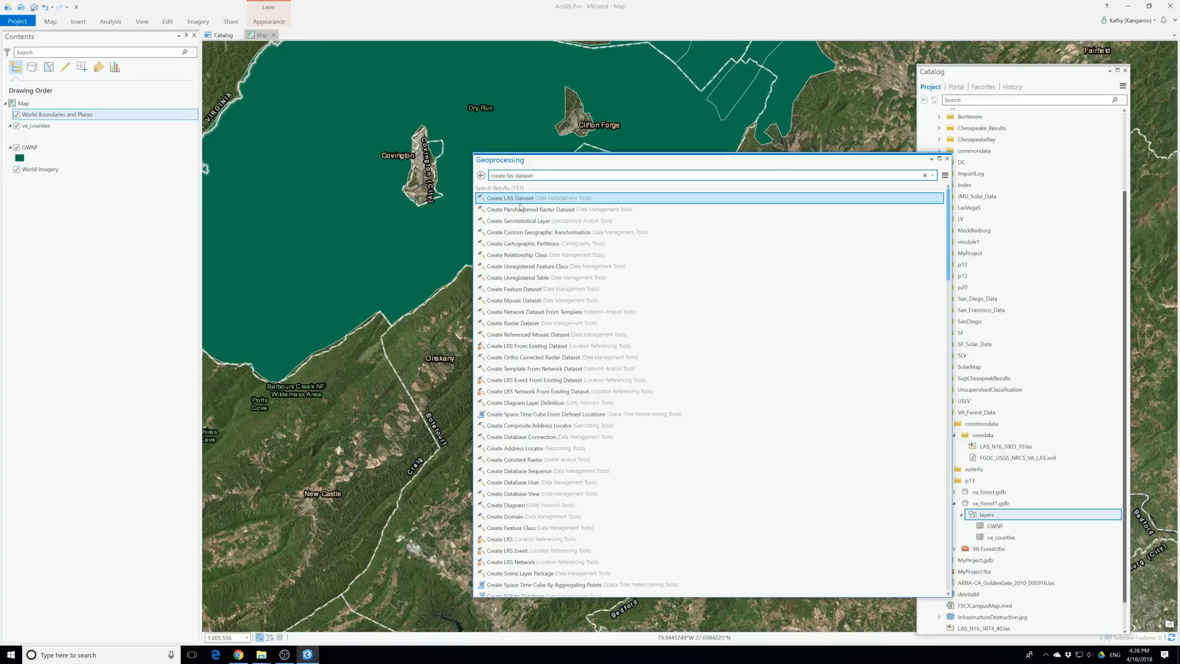
click(519, 198)
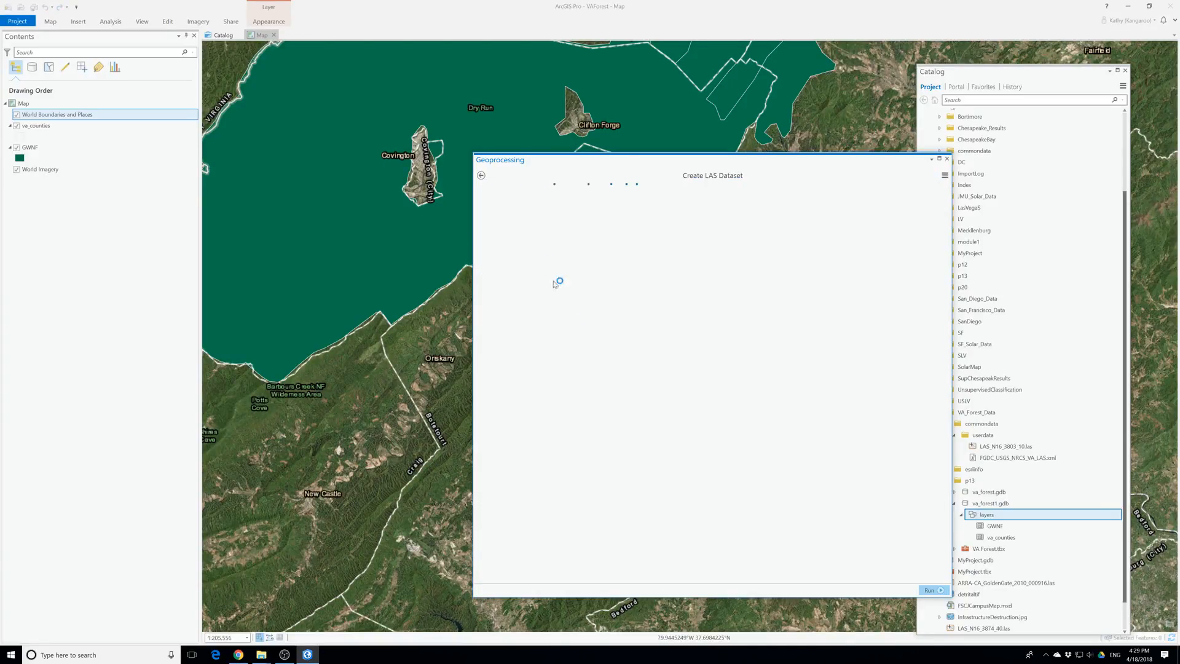
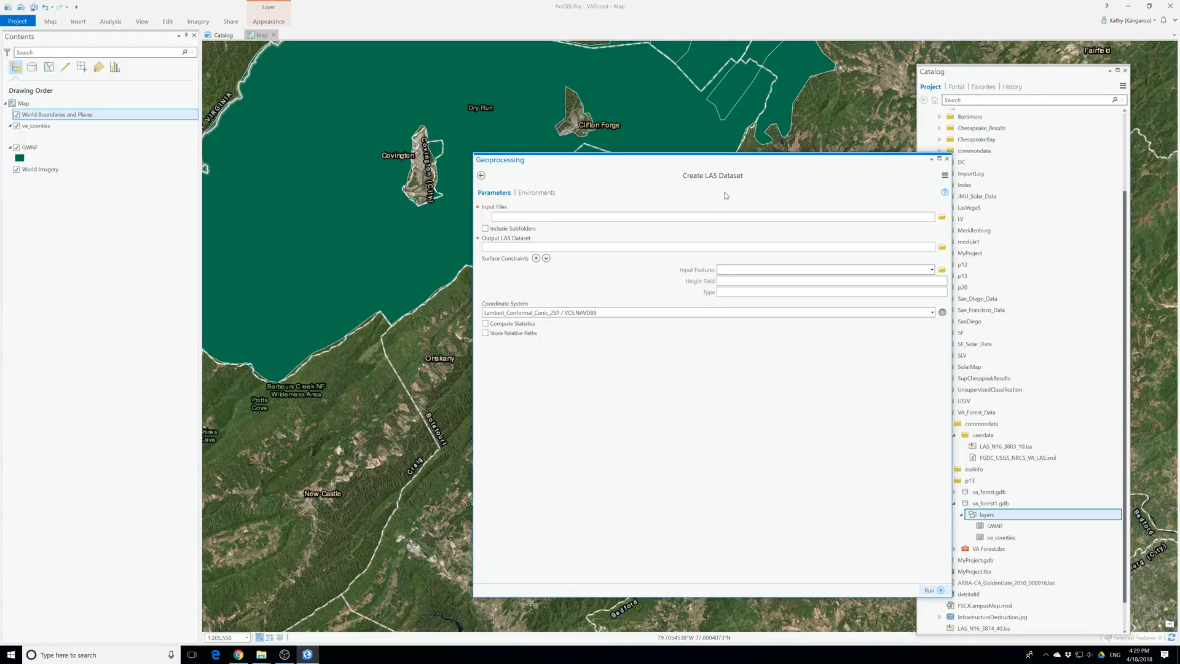
Add LAS_N16_3803_10.las from the VA_Forest_Data\commondata\userdata folder as the Create LAS Dataset input file
click(941, 217)
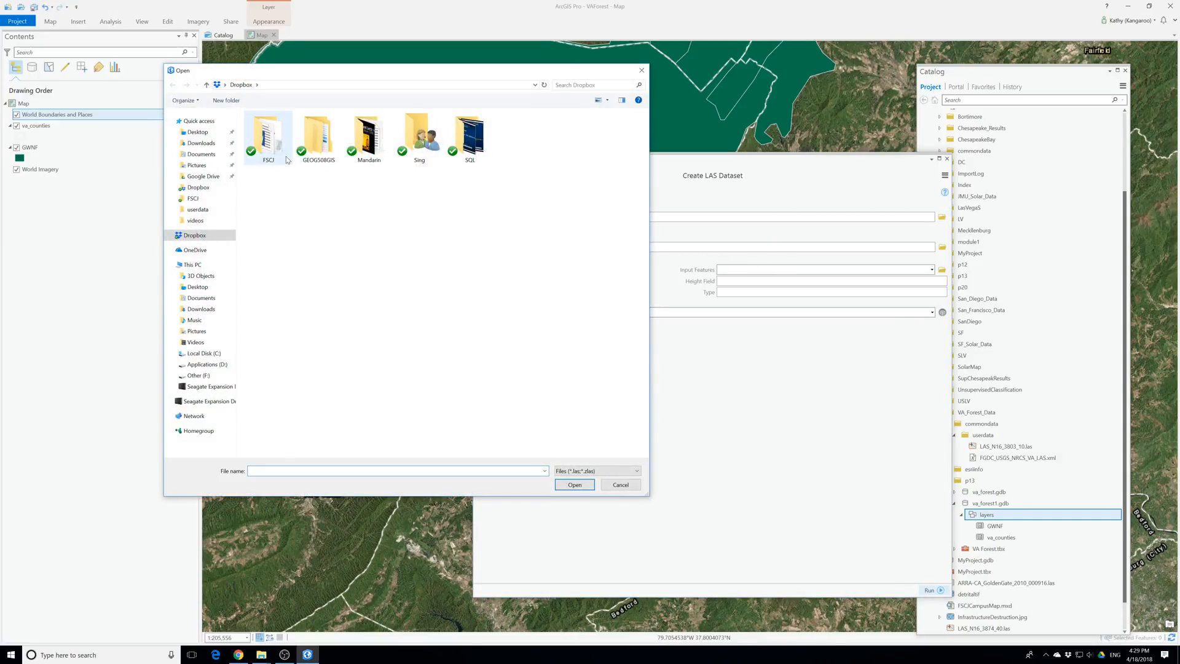
click(198, 132)
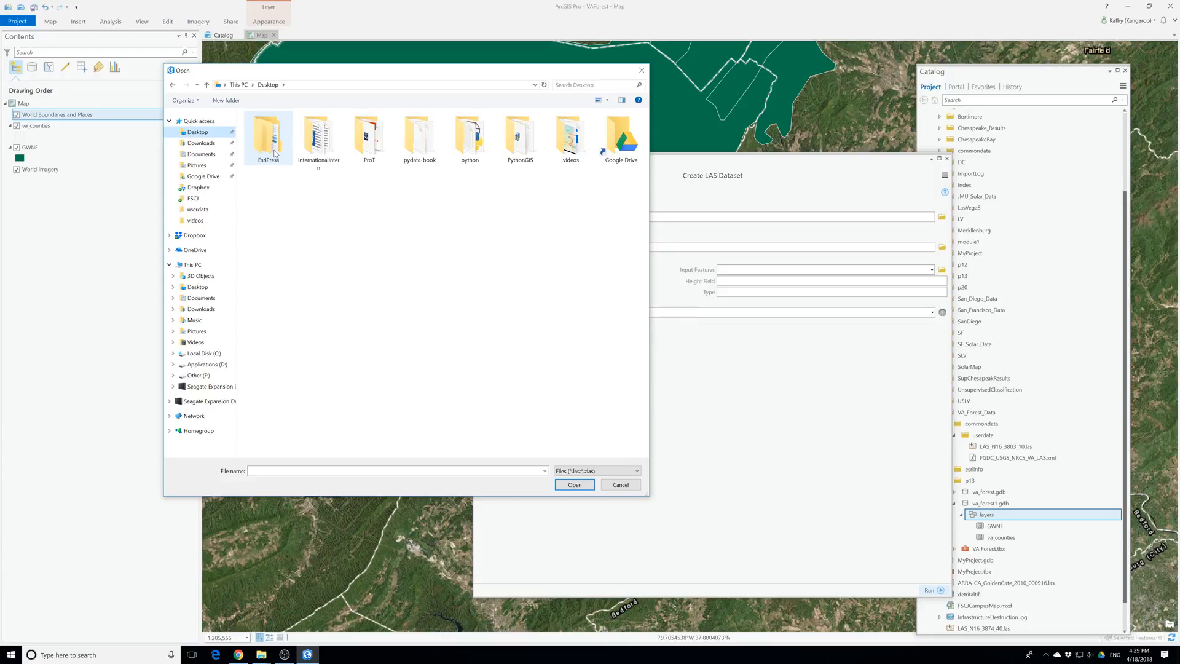
double_click(373, 145)
double_click(276, 138)
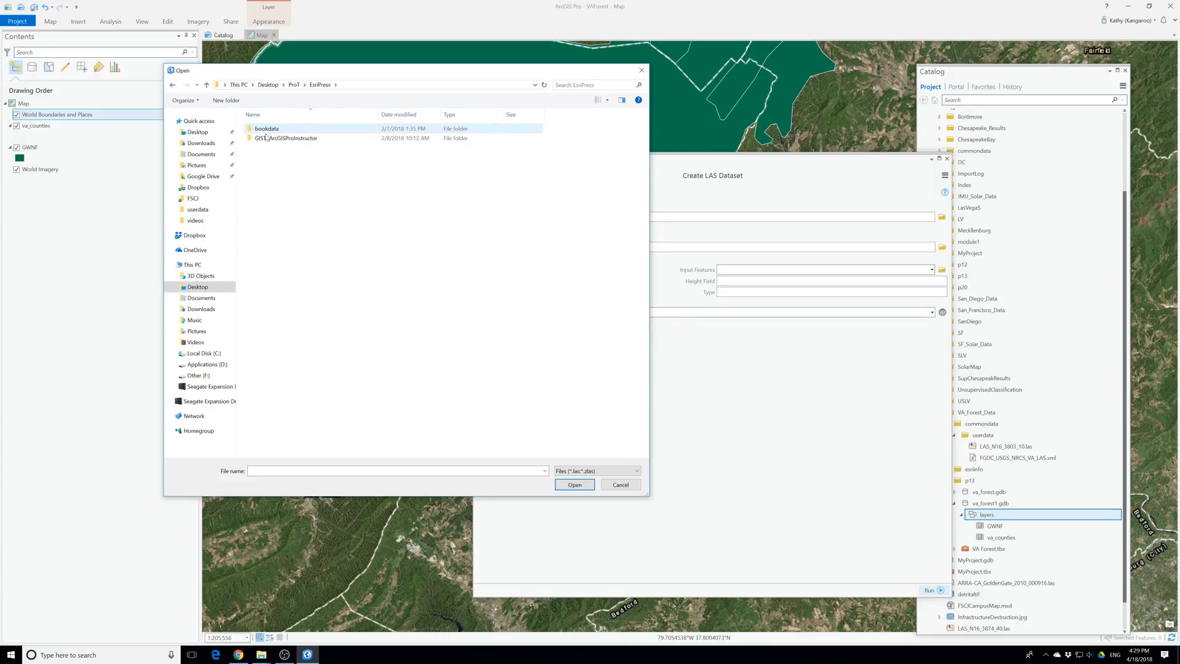
double_click(268, 129)
double_click(268, 130)
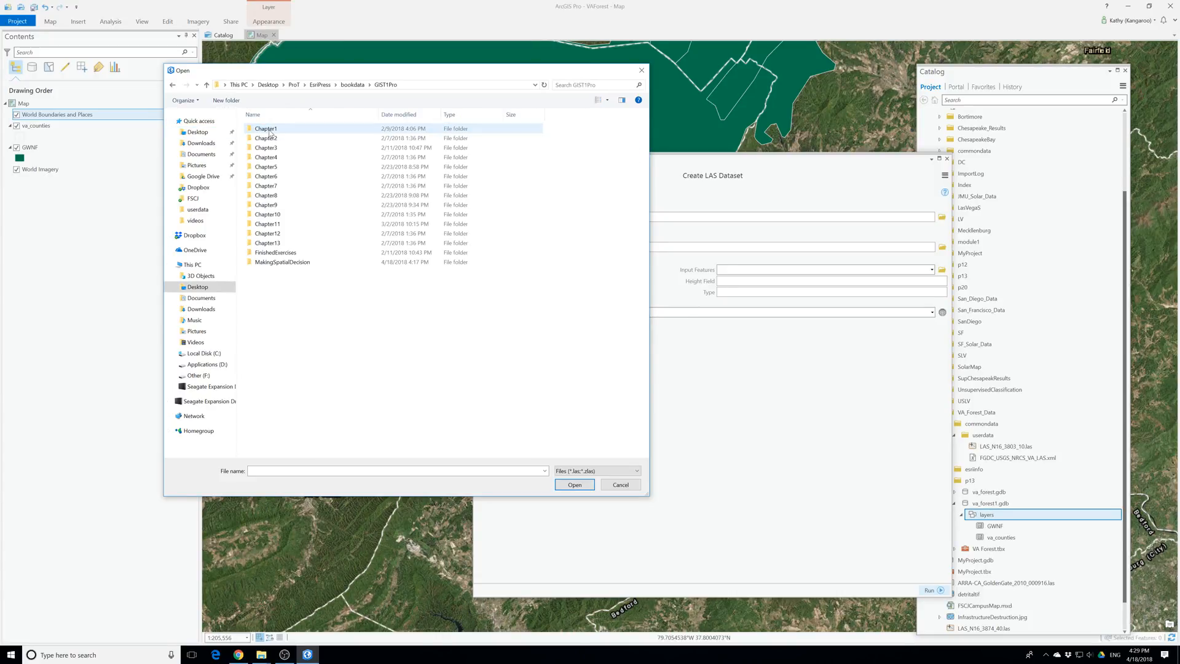
double_click(280, 262)
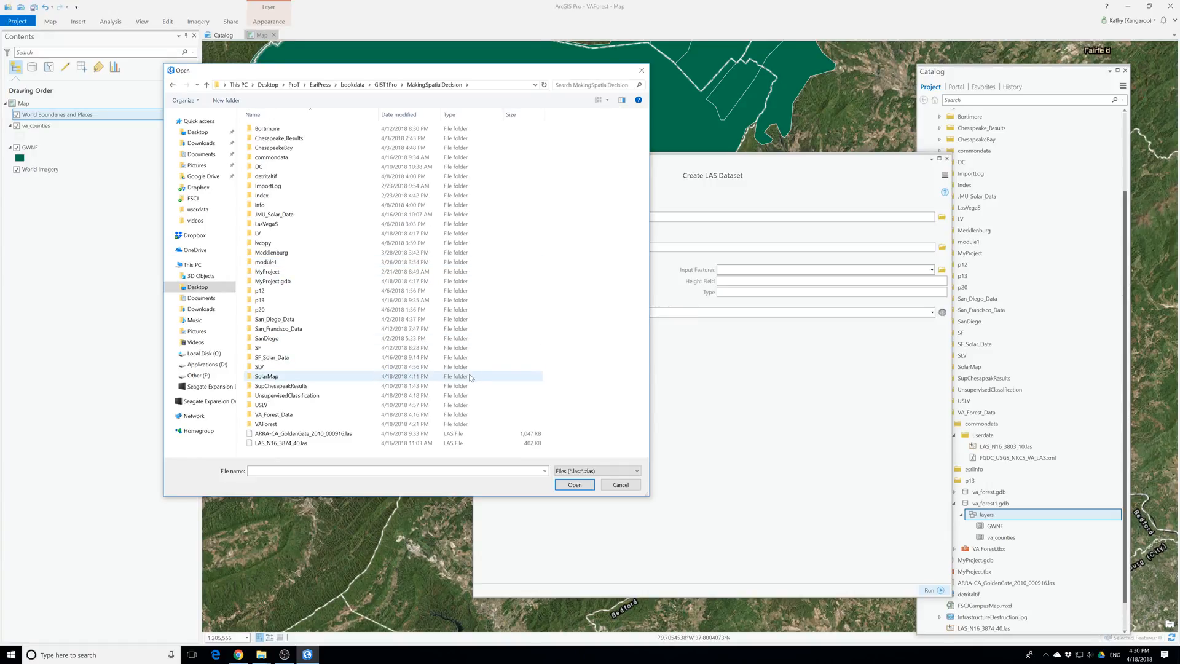
double_click(274, 416)
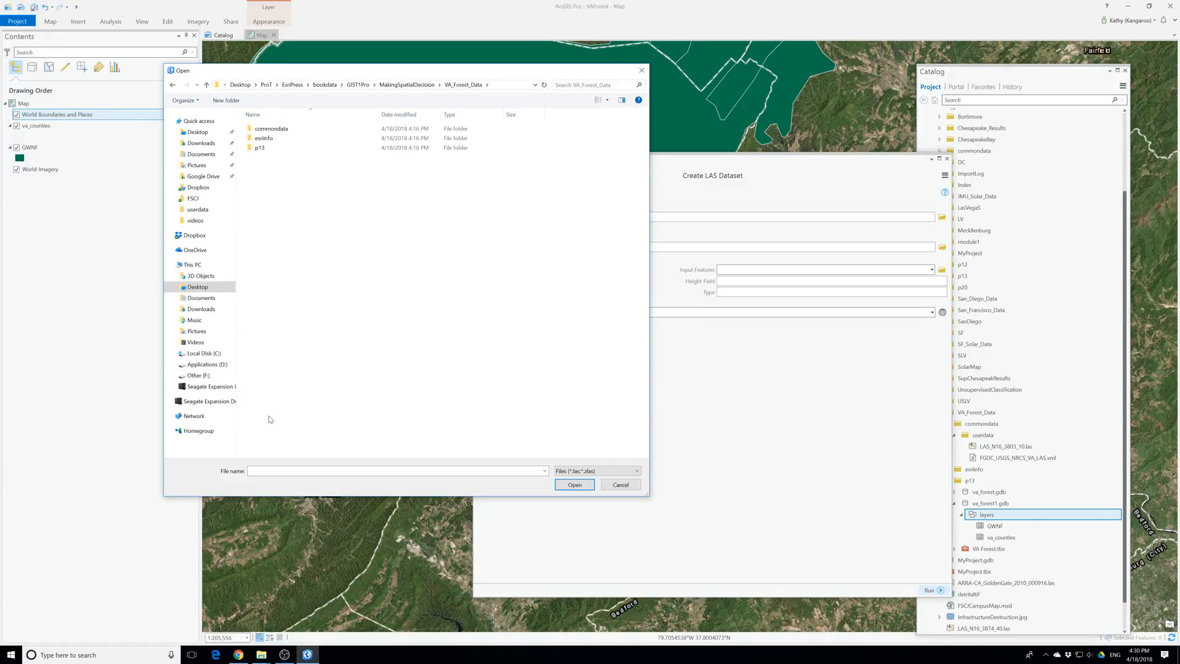
double_click(271, 130)
double_click(278, 129)
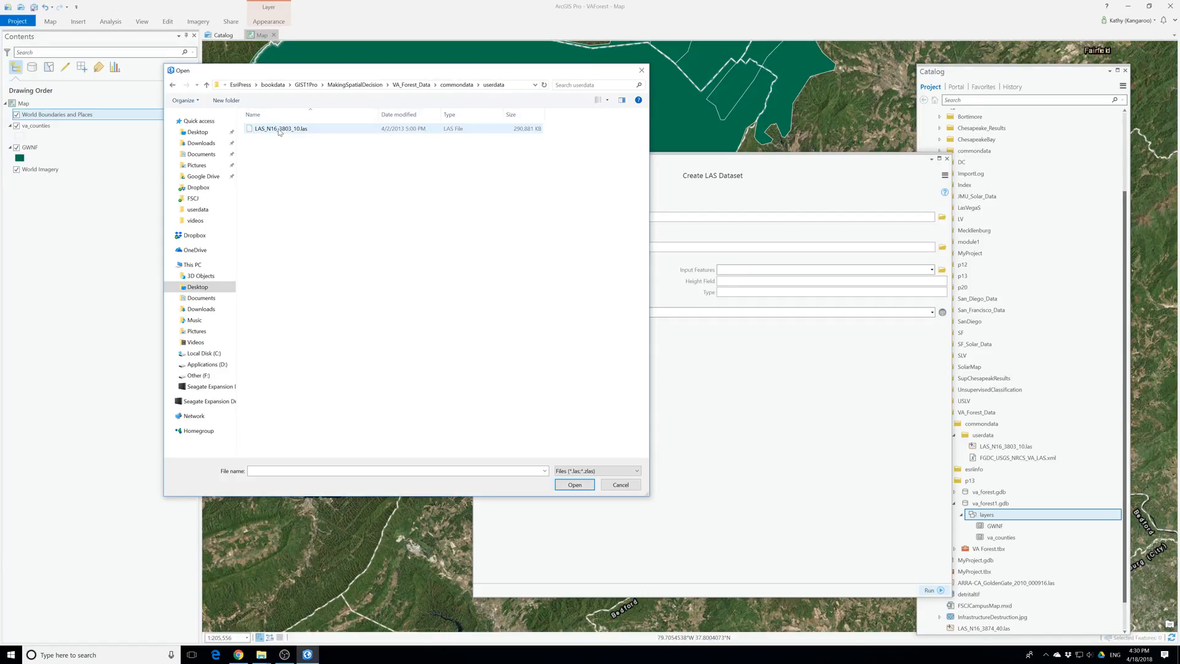
click(291, 130)
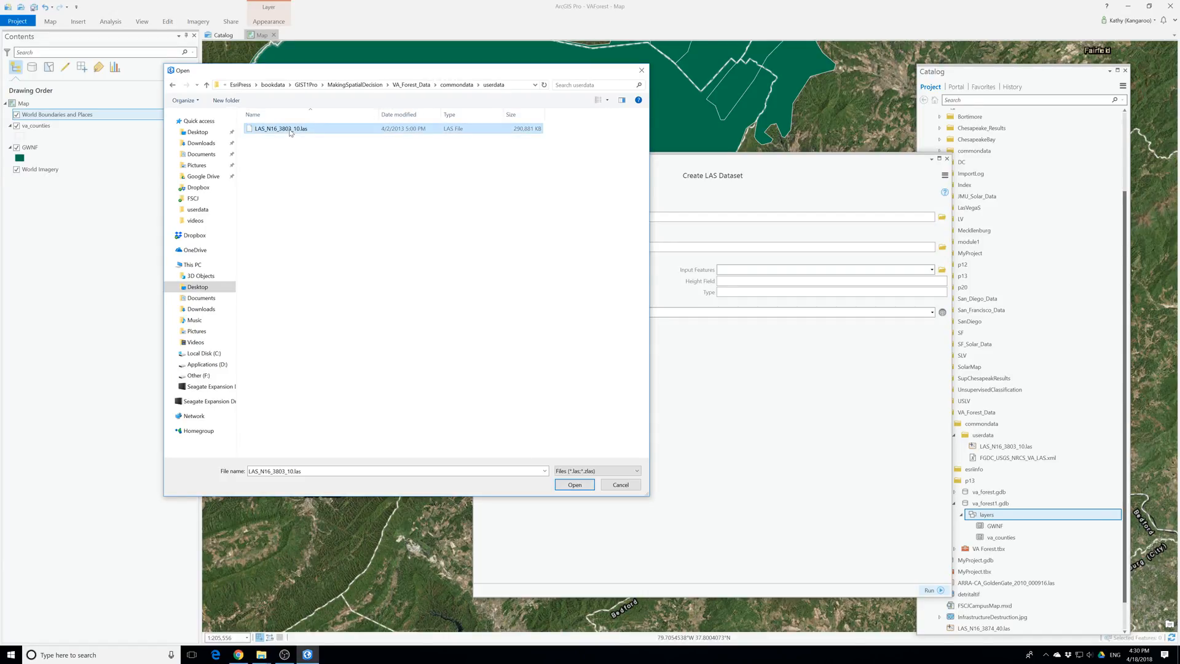
click(567, 488)
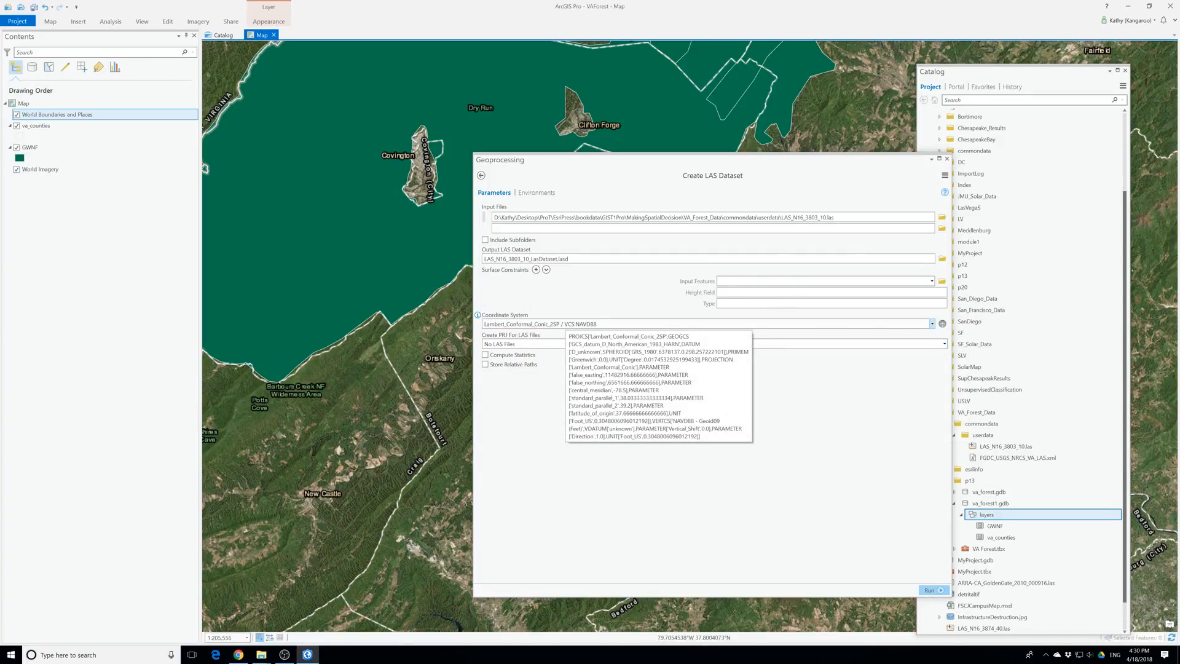
Enable Compute Statistics and Store Relative Paths, run Create LAS Dataset, and close the tool
click(485, 355)
click(485, 365)
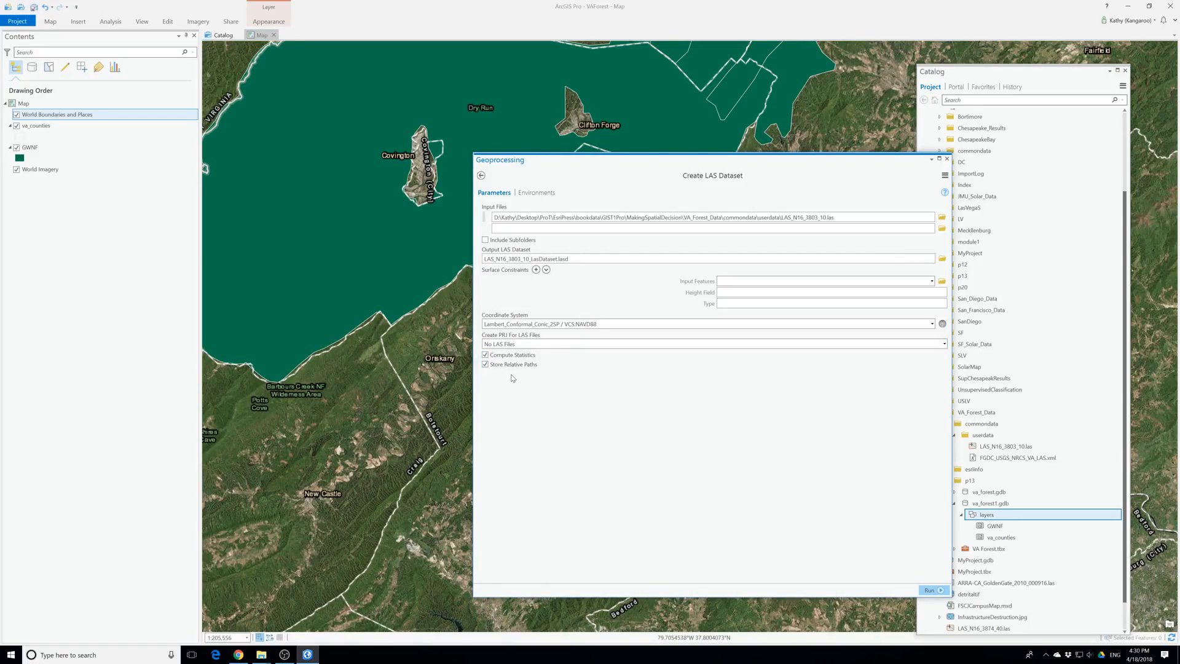
click(928, 590)
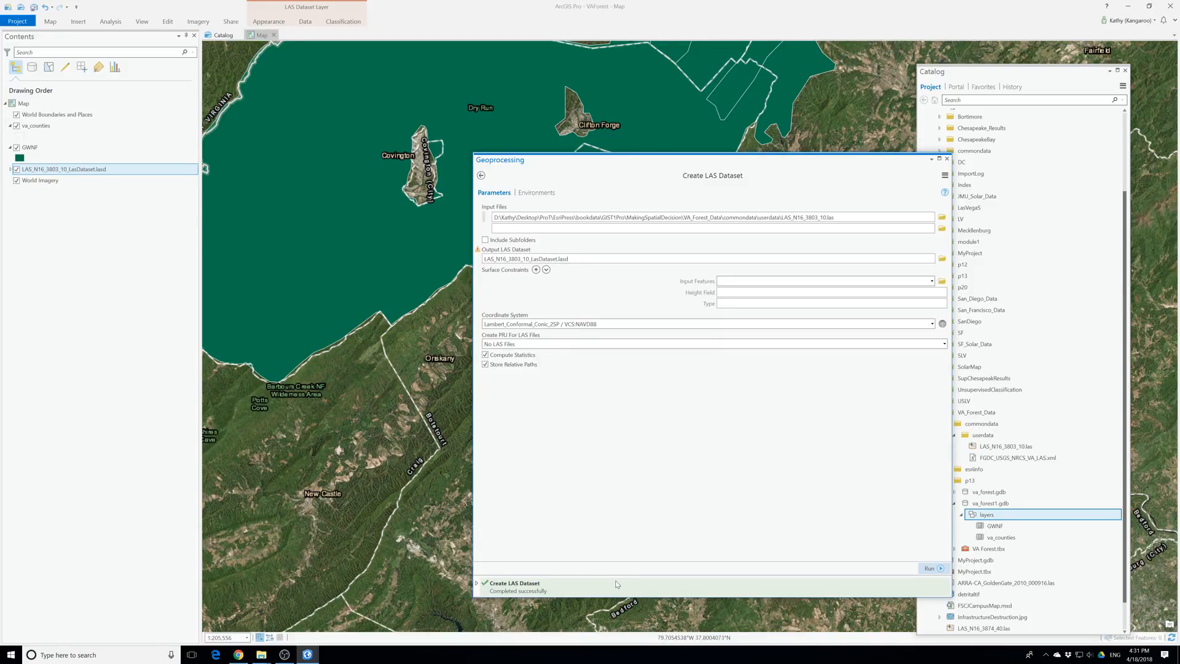
mouse_move(613, 586)
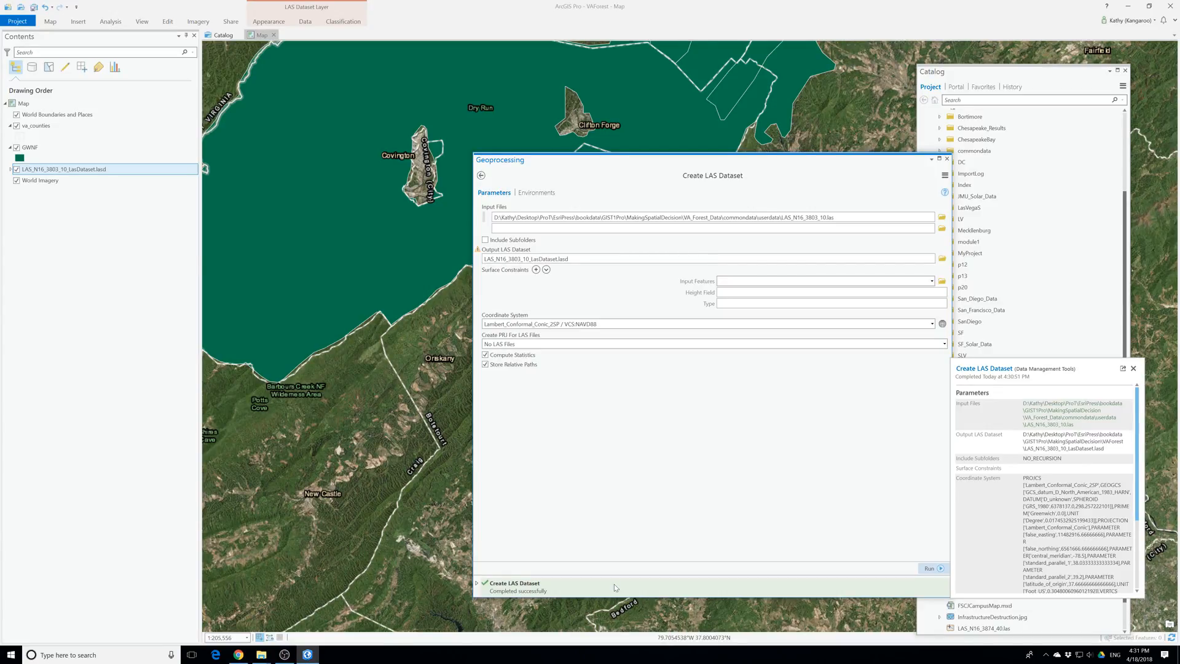
click(947, 159)
Move the LAS dataset layer to the top of the drawing order and locate its footprint on the map
drag(46, 170, 34, 116)
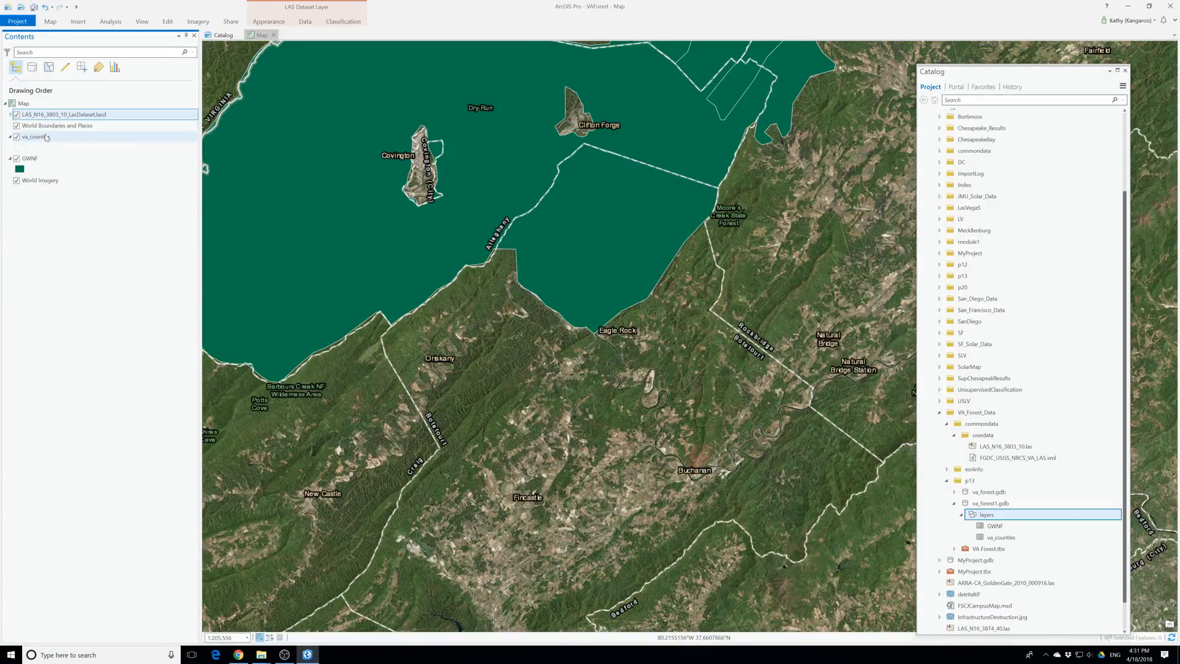
scroll(503, 372, down, 4)
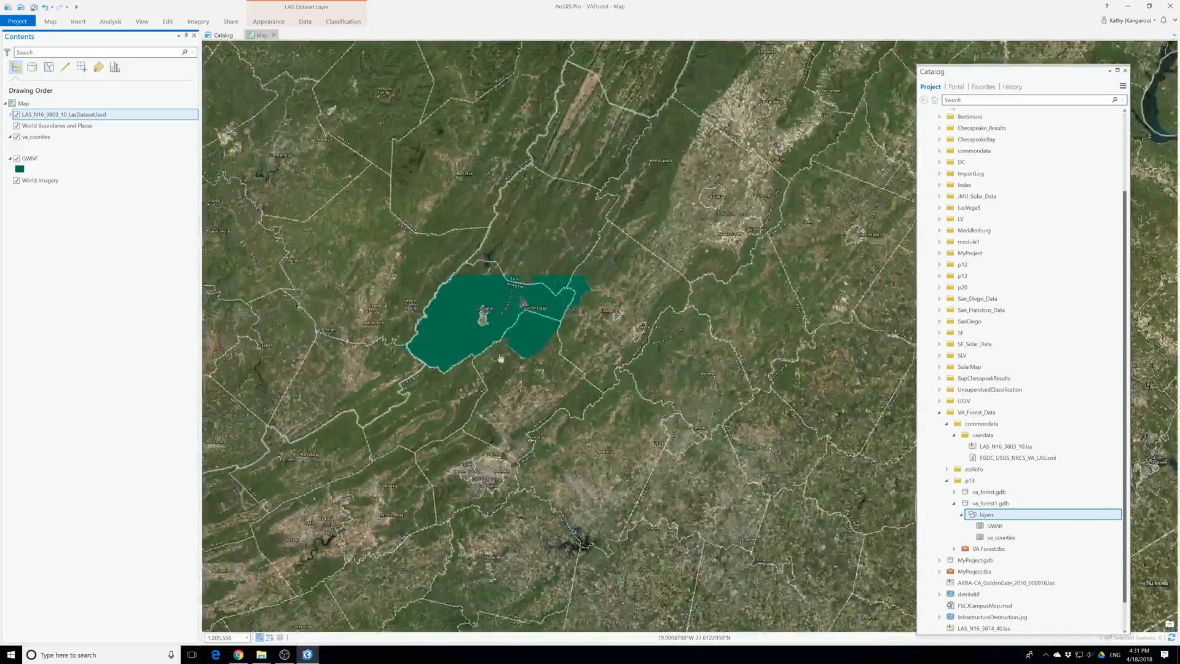
scroll(503, 367, down, 4)
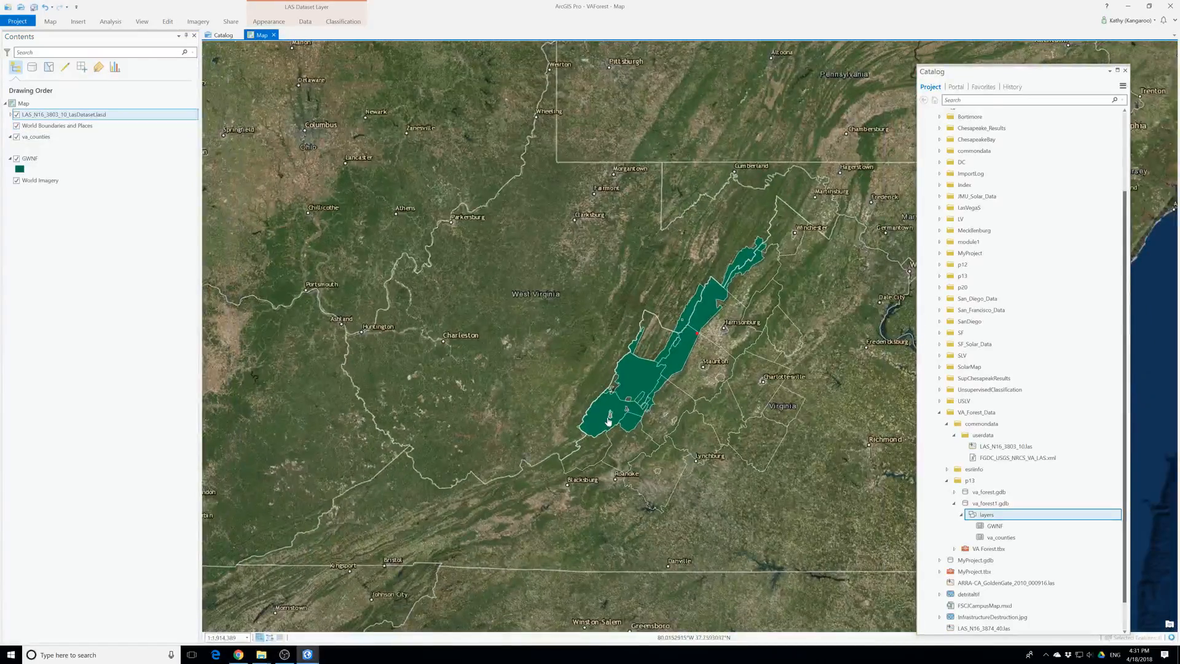
scroll(608, 421, up, 3)
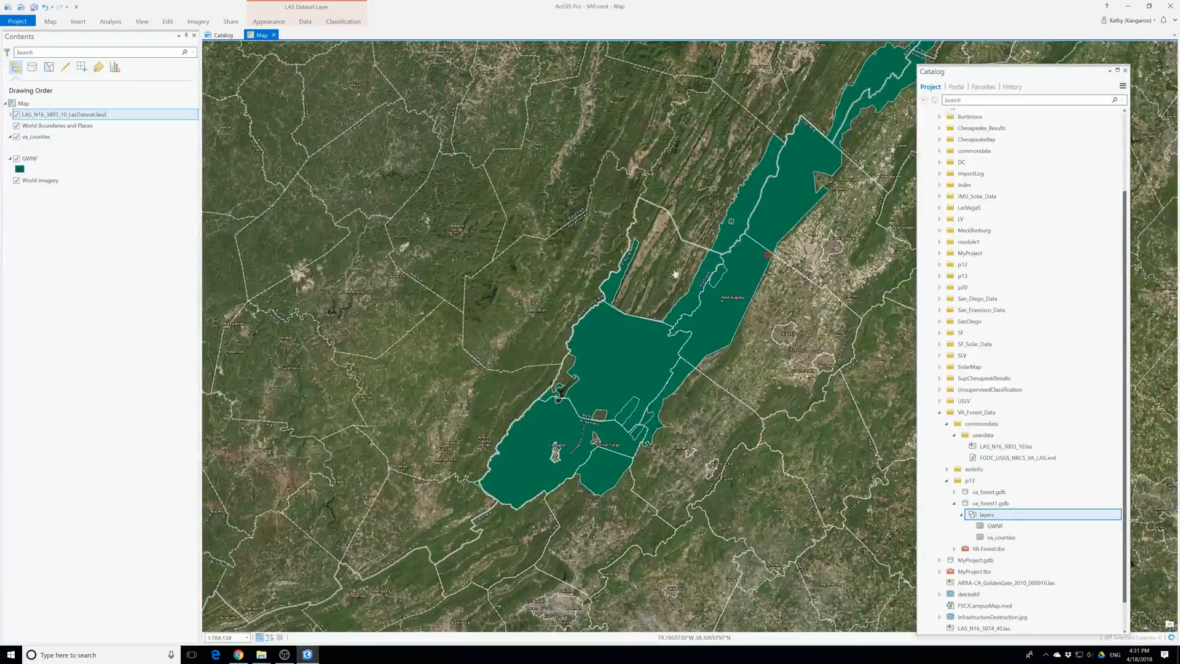
Hide the GWNF and va_counties layers and expand the LAS dataset layer's legend
click(16, 159)
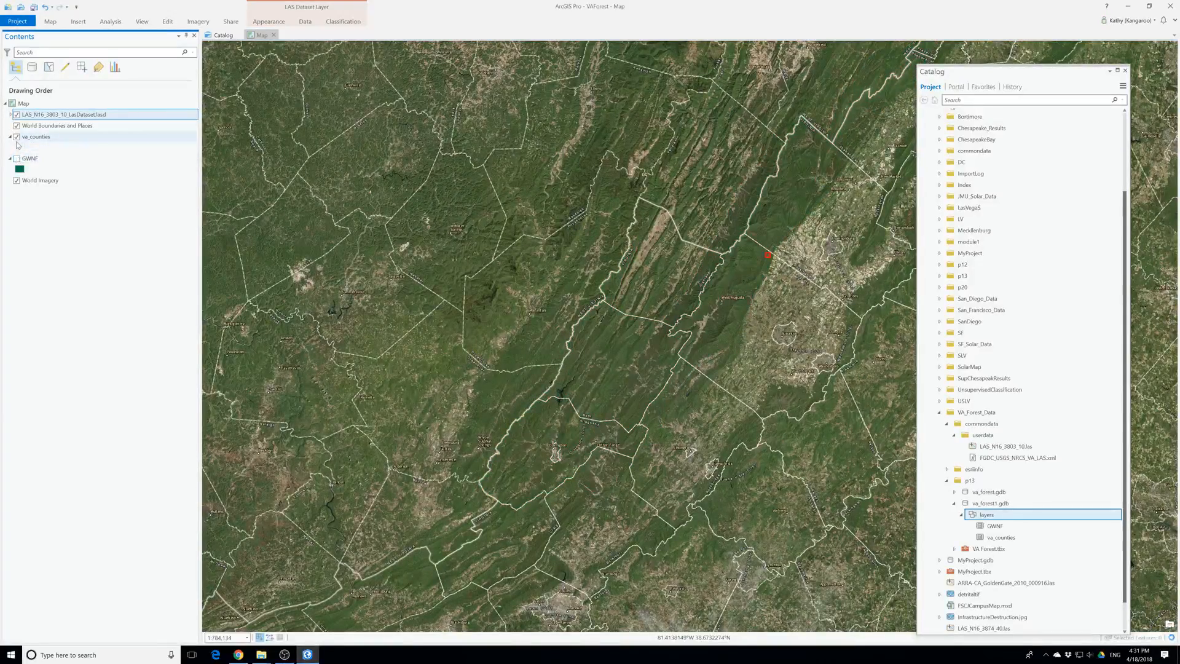
click(16, 137)
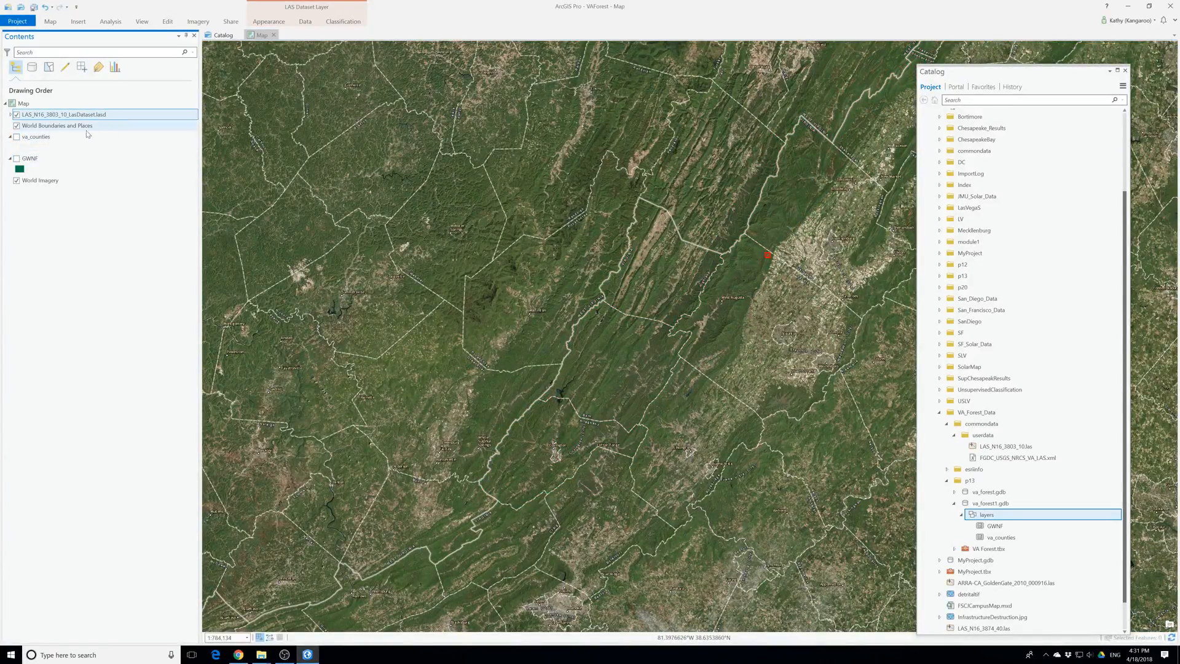
click(11, 115)
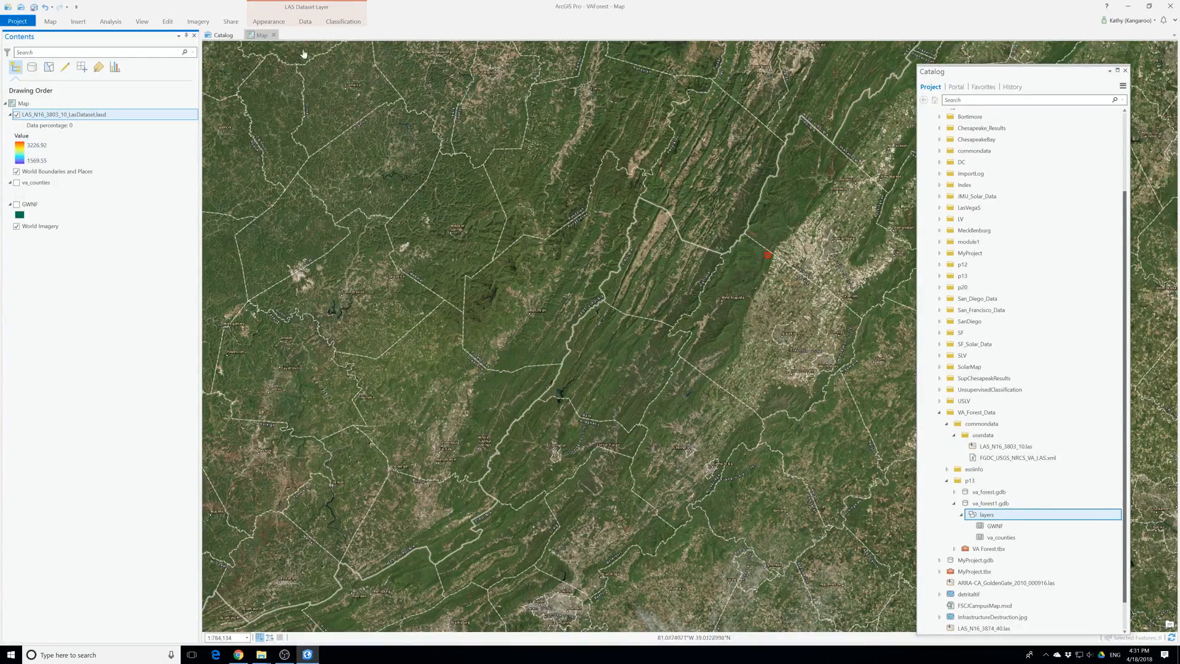
Filter the LAS dataset layer to show All Points
click(62, 127)
click(71, 116)
click(268, 22)
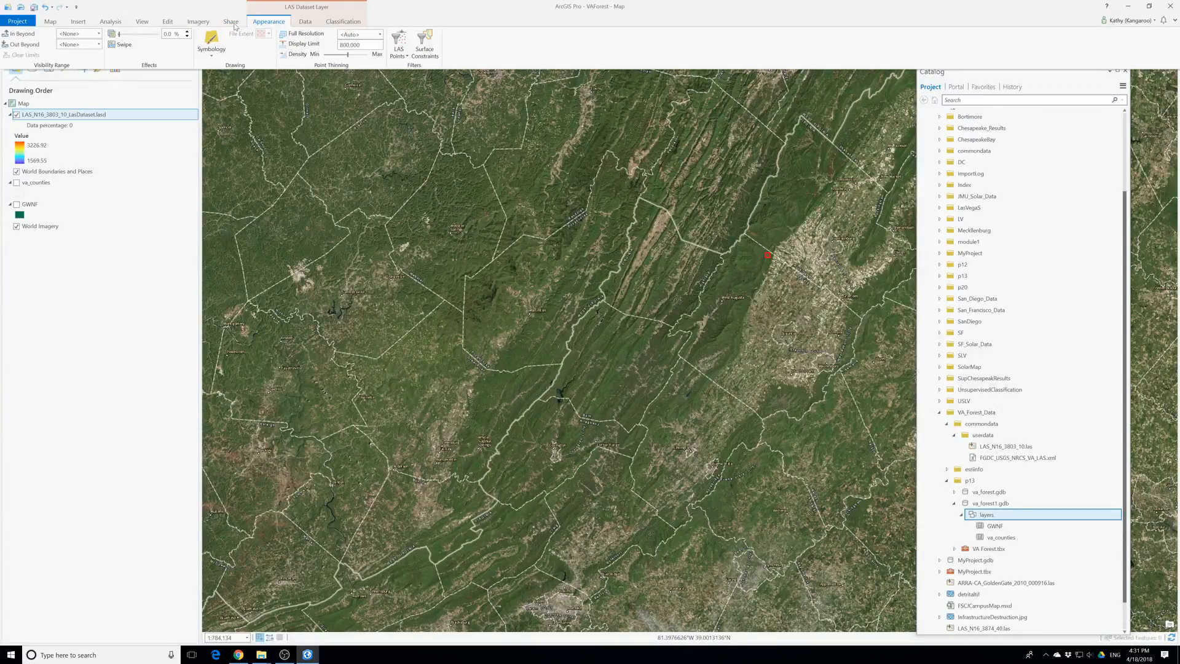
click(398, 54)
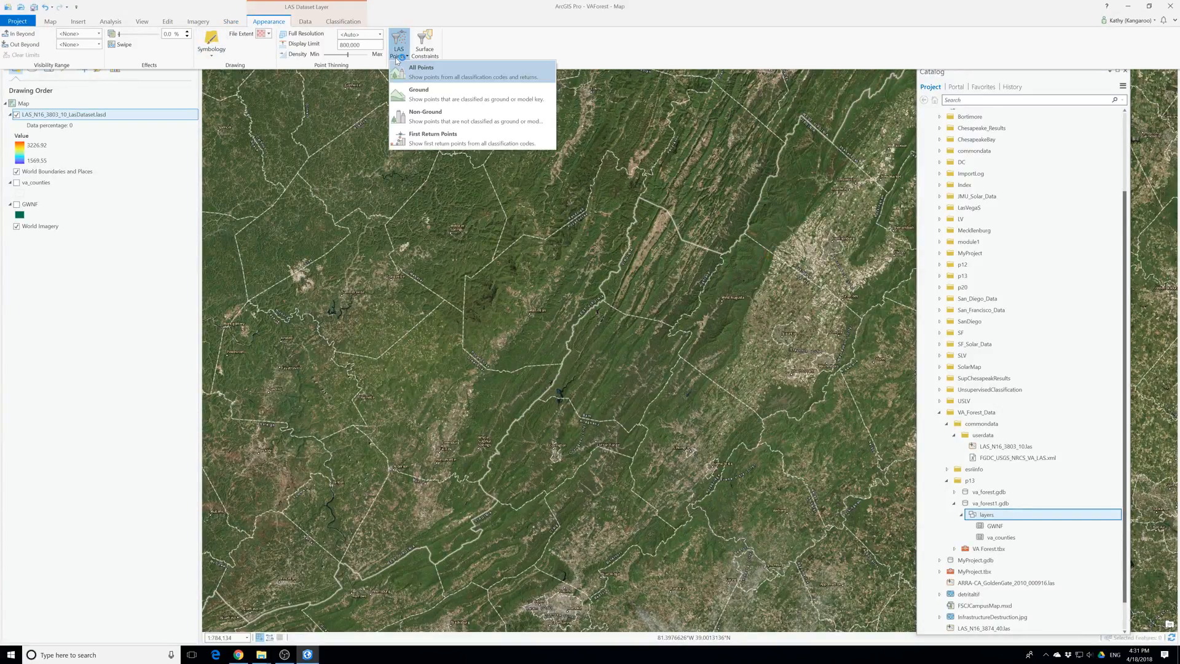
click(448, 76)
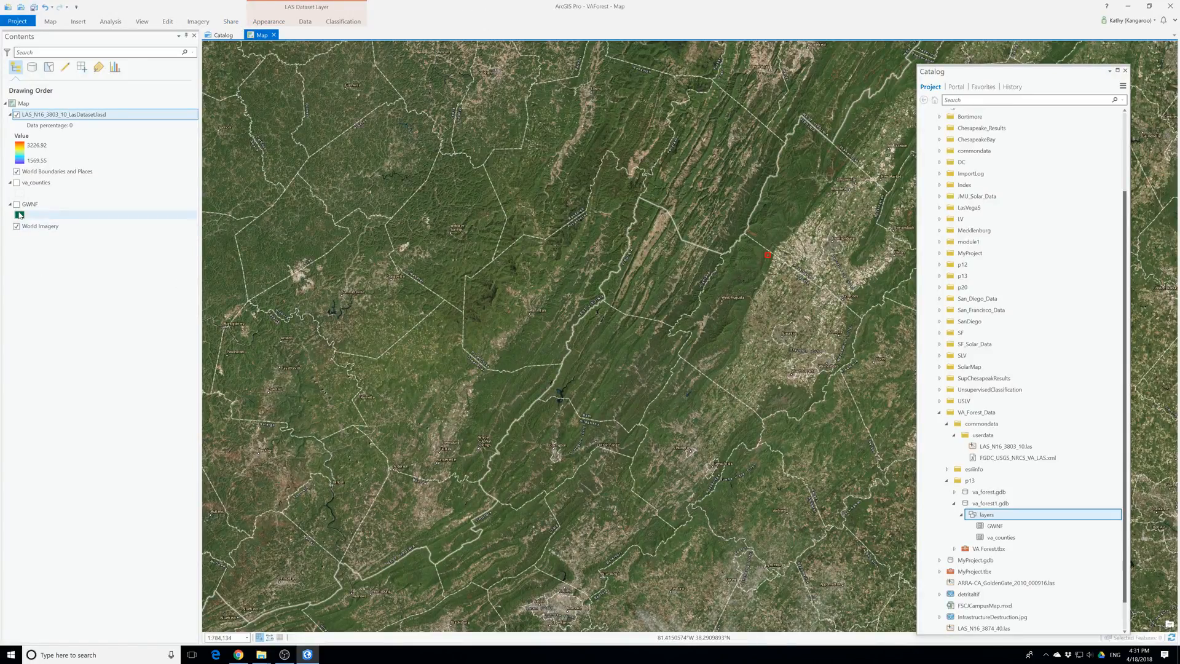
Hide World Imagery and World Boundaries and Places, and show GWNF to compare it with the LAS footprint
click(17, 226)
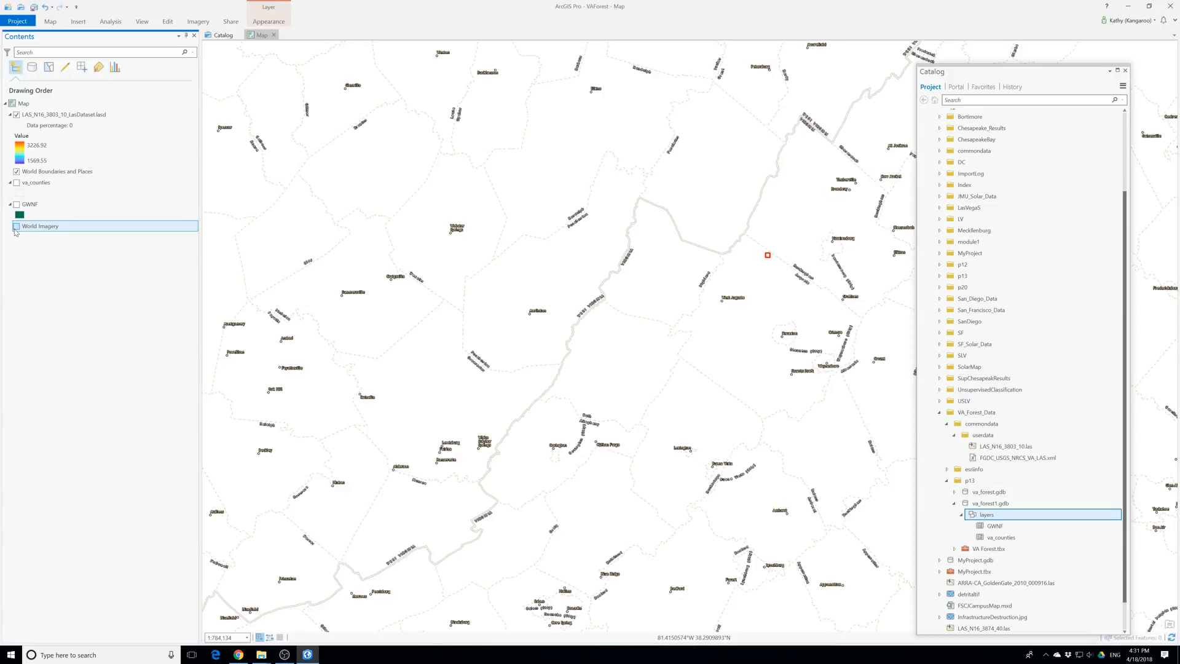
click(17, 172)
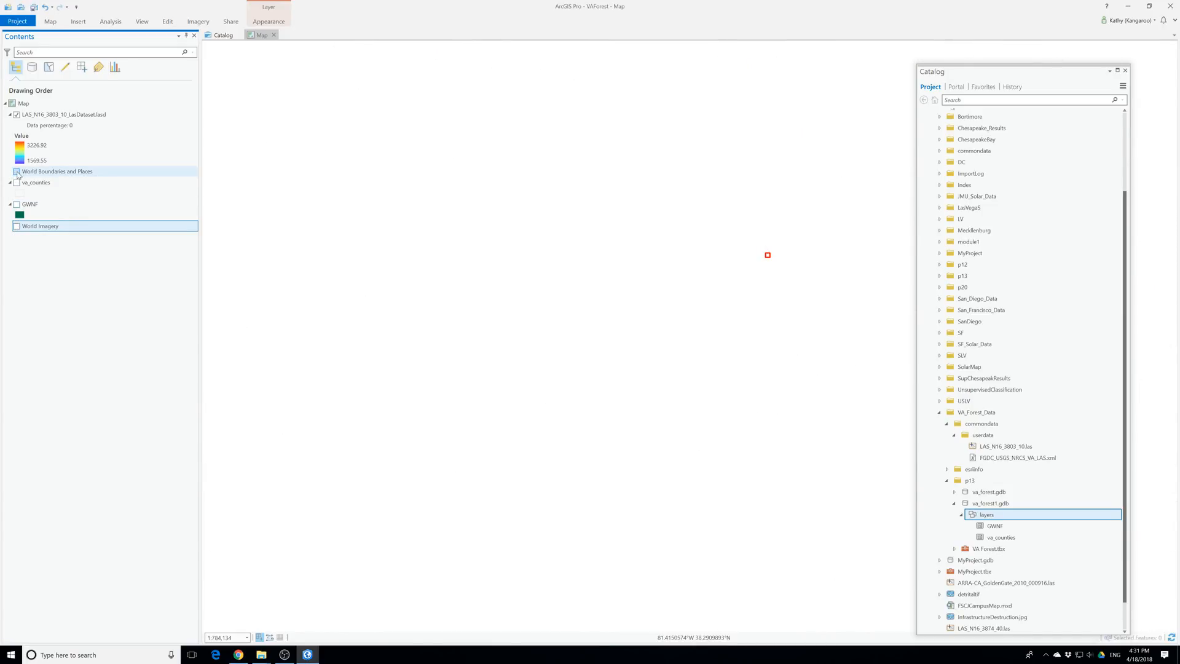
scroll(790, 268, up, 3)
drag(646, 213, 640, 326)
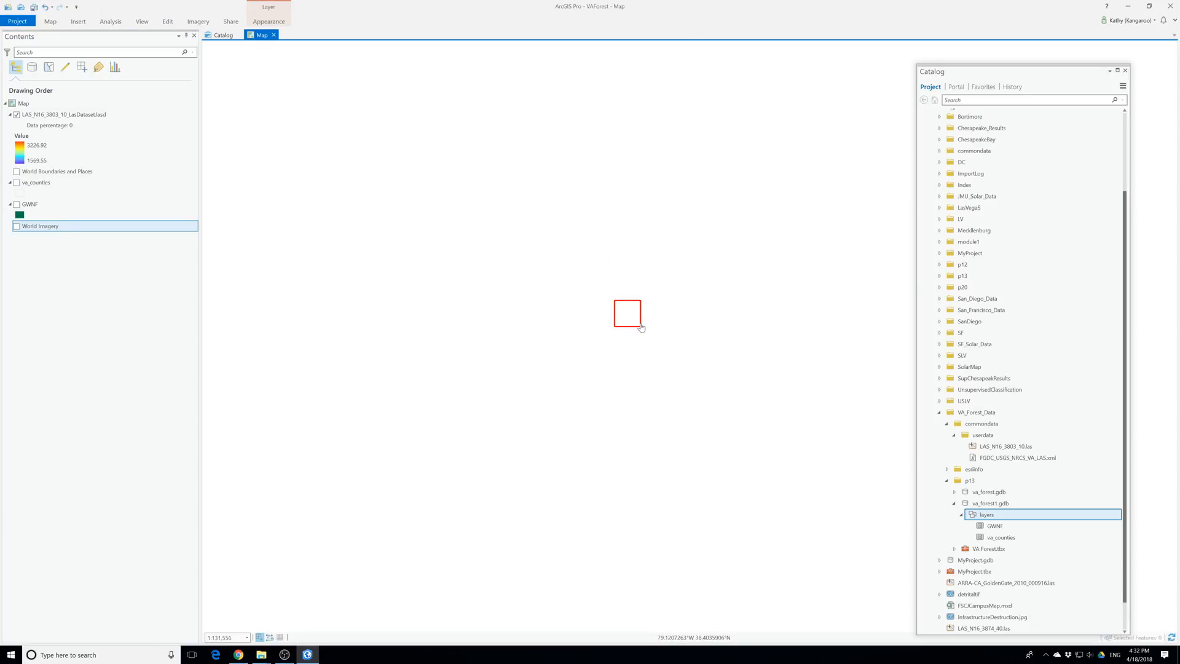
click(17, 204)
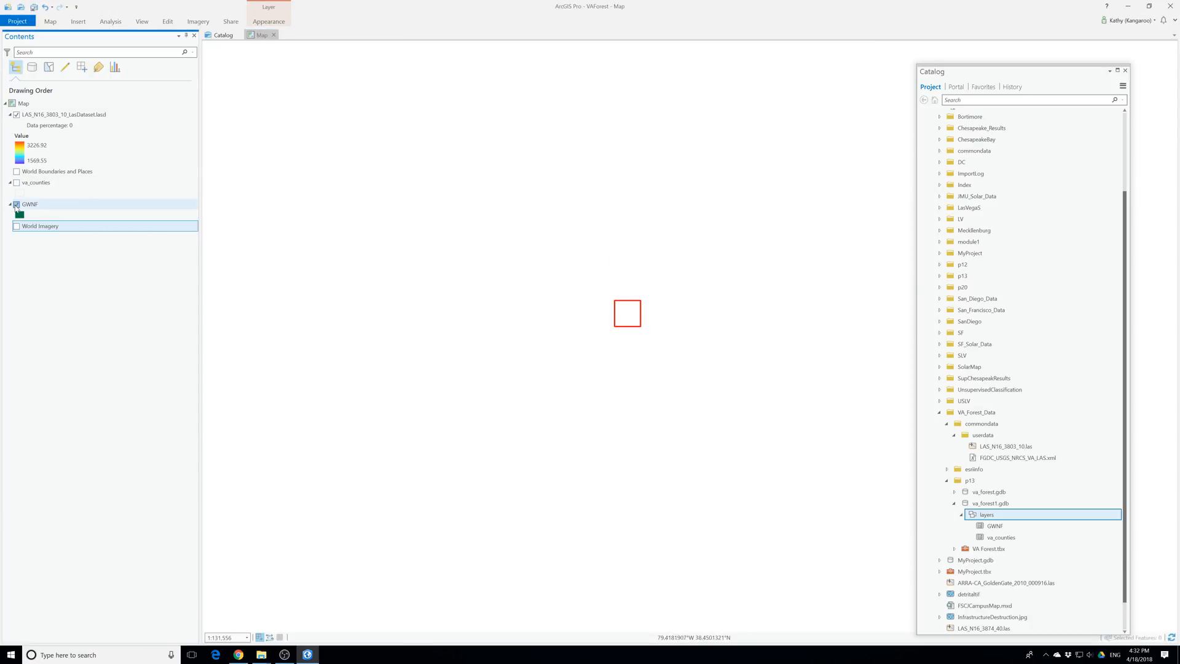
Open the geoprocessing environments, enlarge the dialog, and choose to browse for a dataset as the processing extent
click(106, 23)
click(95, 39)
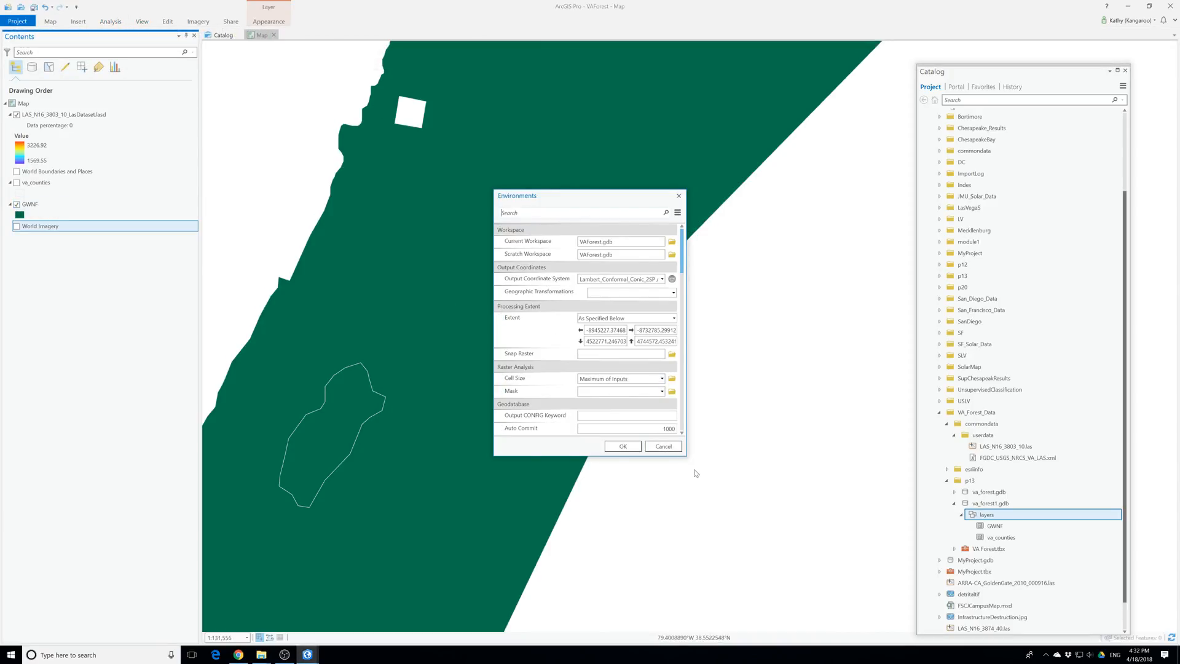
drag(687, 451, 858, 560)
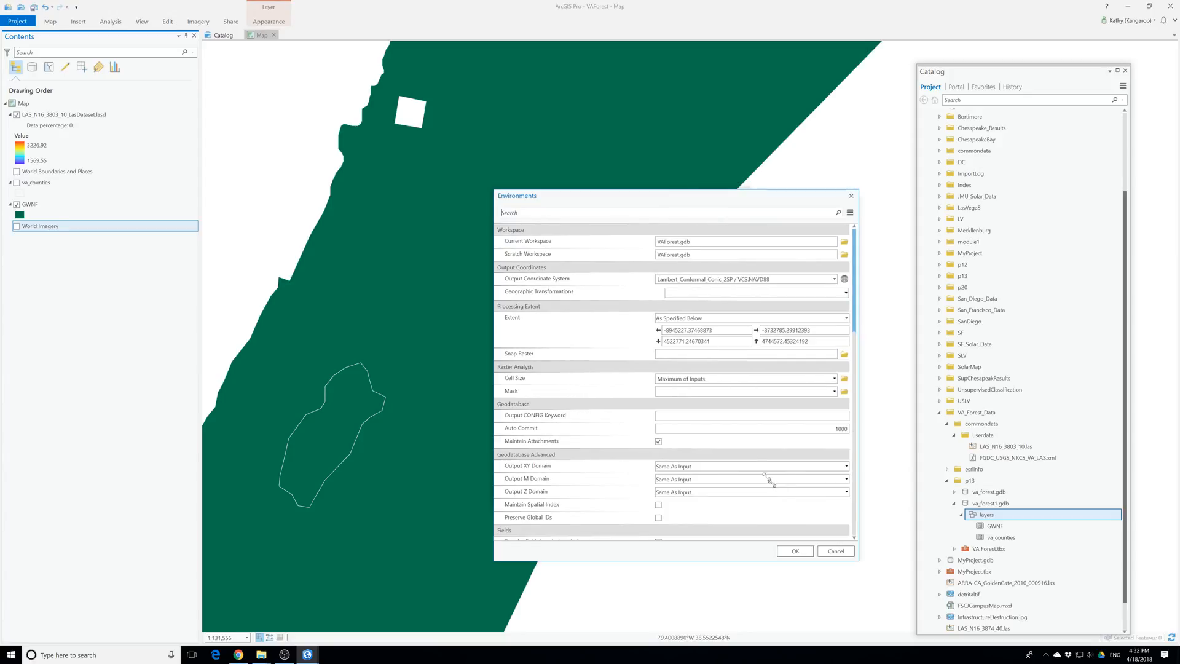
click(752, 318)
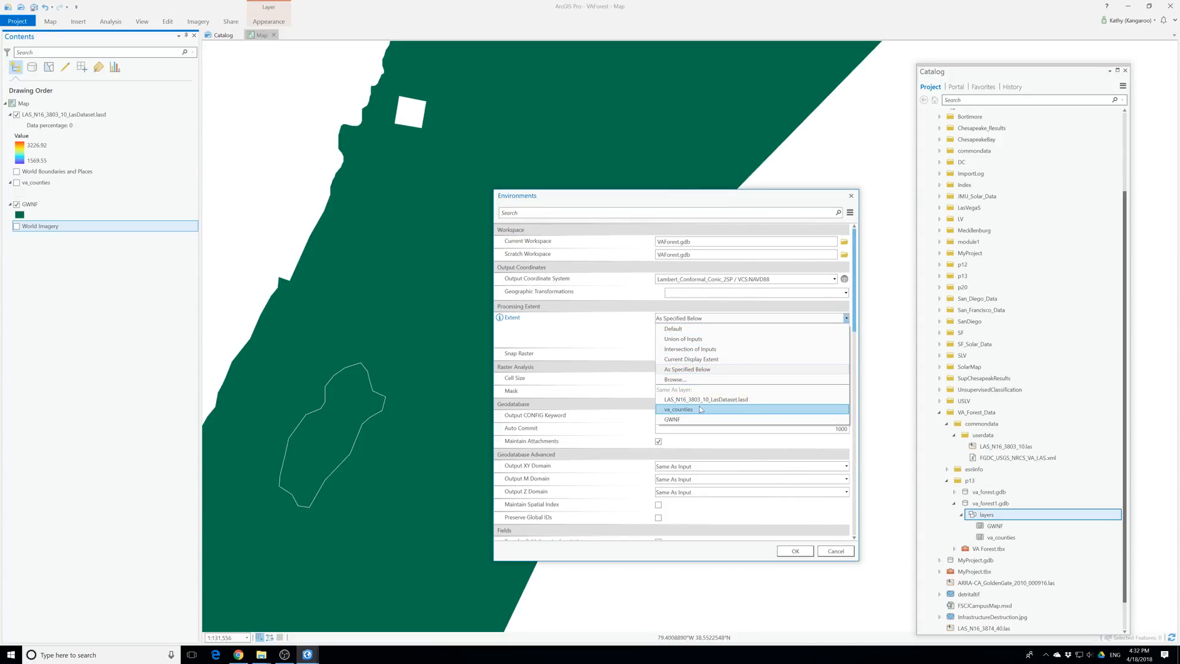
click(683, 380)
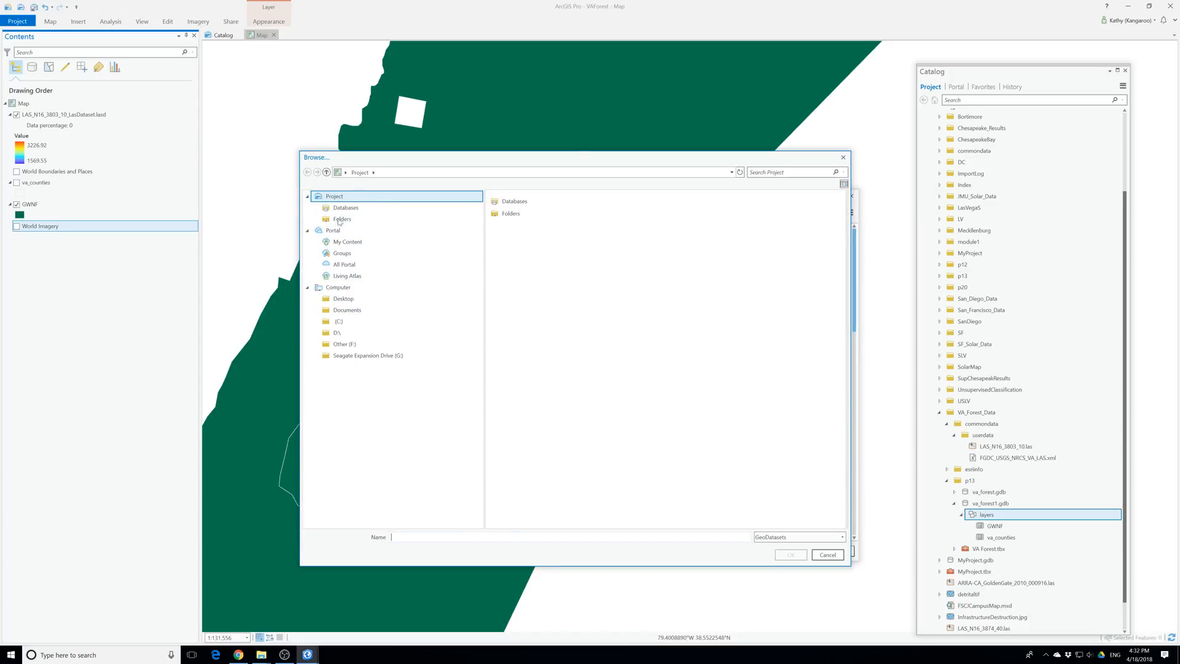
Browse for the extent dataset to Desktop, ProT, EsriPress, bookdata, GIST1Pro, MakingSpatialDecision
click(357, 300)
double_click(532, 226)
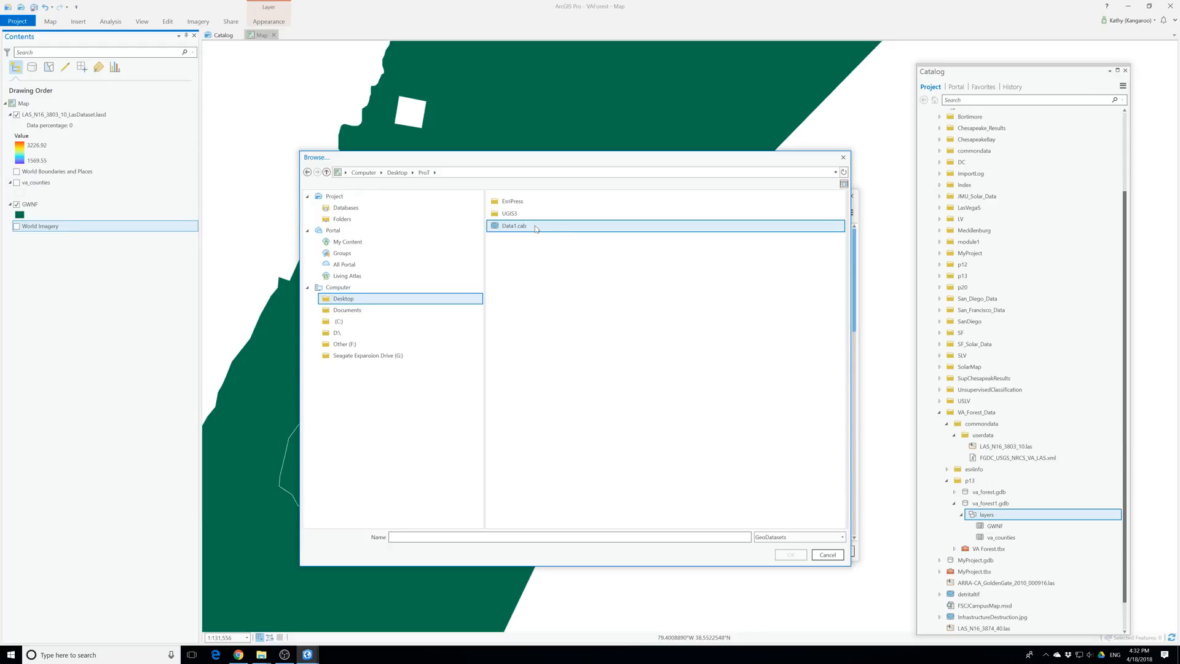
double_click(515, 201)
double_click(515, 201)
click(515, 203)
double_click(515, 201)
double_click(546, 381)
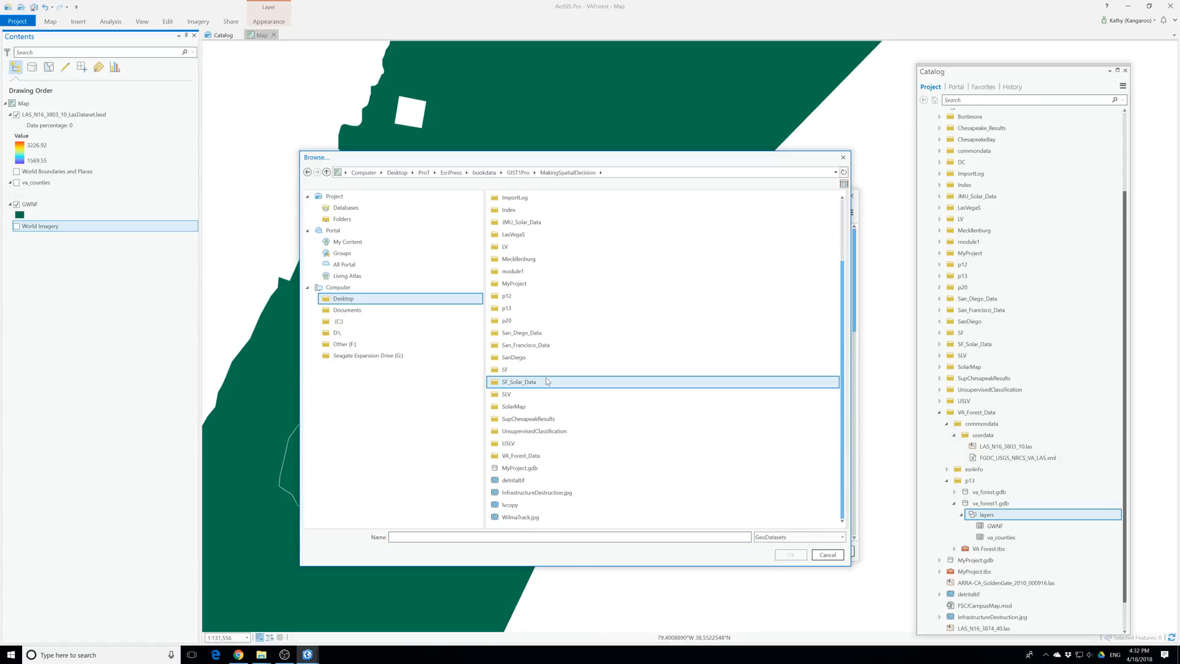
Find and open the VA_Forest_Data folder inside MakingSpatialDecision
scroll(547, 381, up, 2)
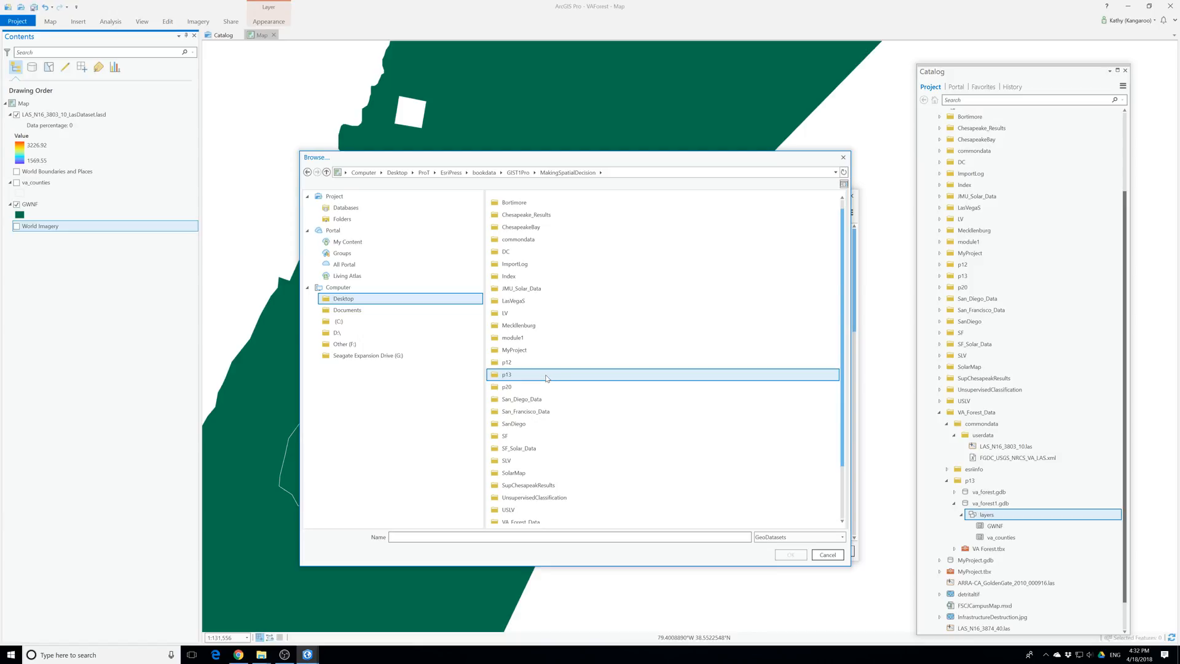
scroll(554, 460, down, 2)
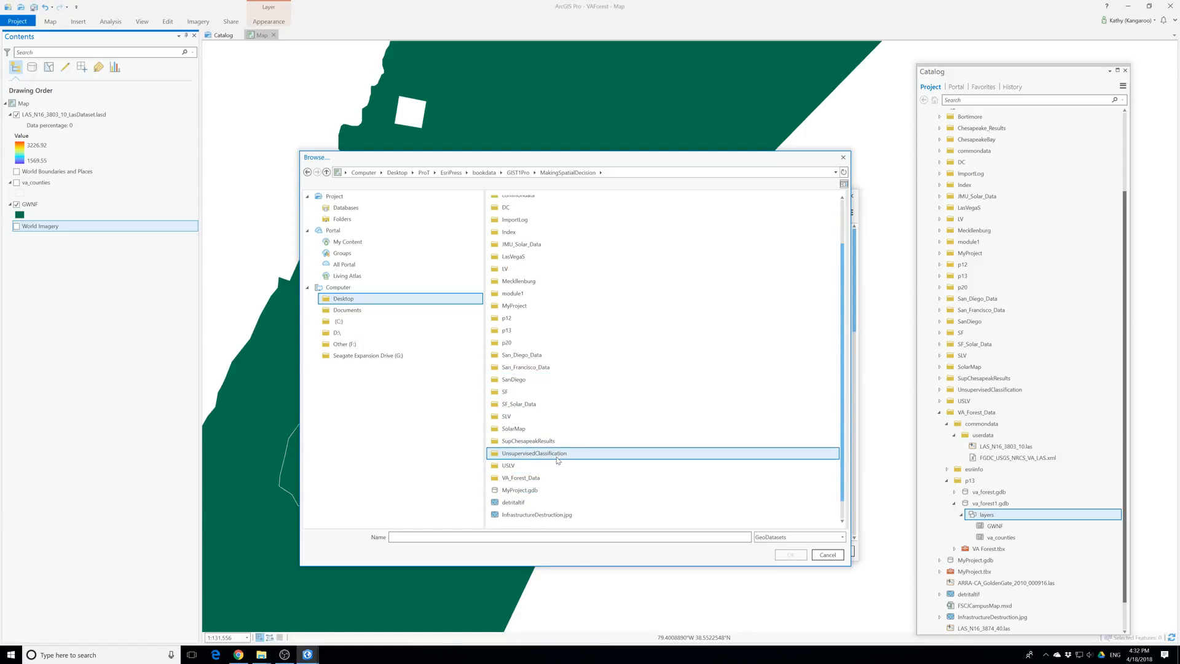
scroll(557, 458, up, 1)
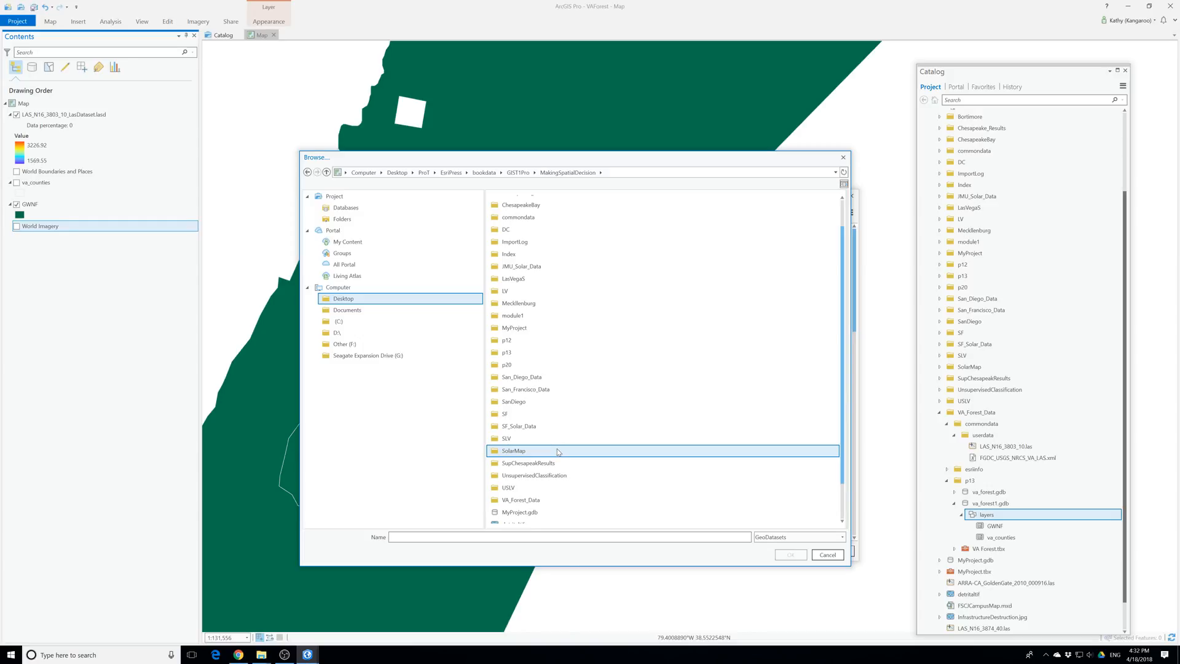
scroll(557, 452, up, 1)
scroll(558, 451, up, 1)
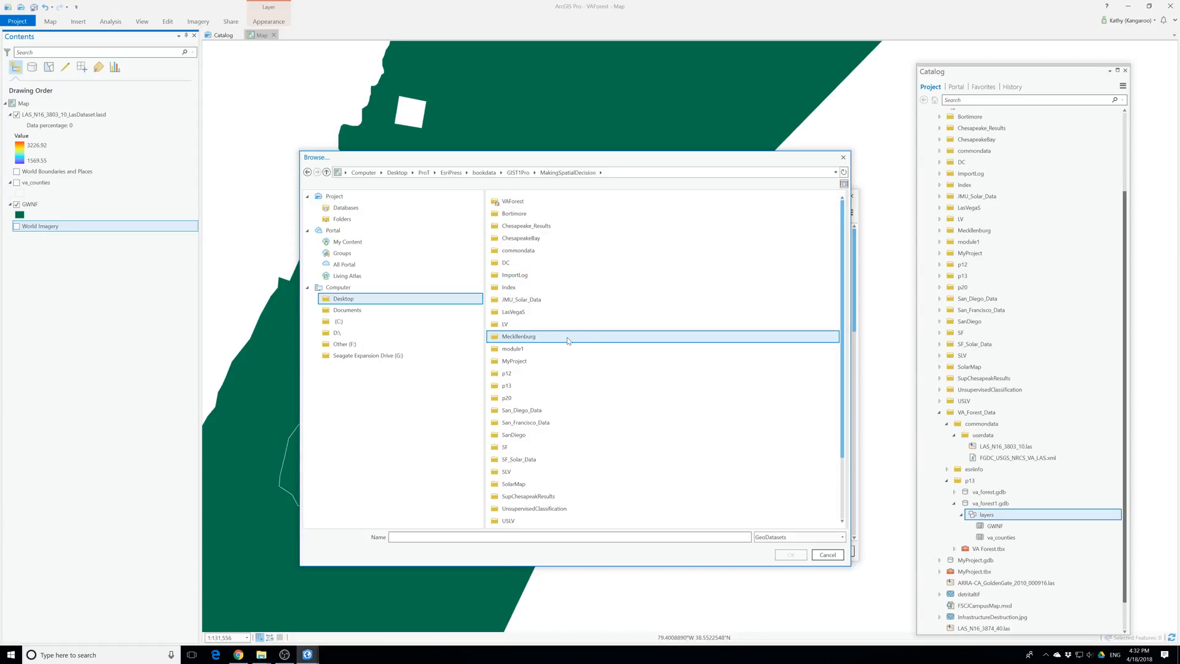
scroll(567, 340, down, 3)
scroll(570, 432, down, 1)
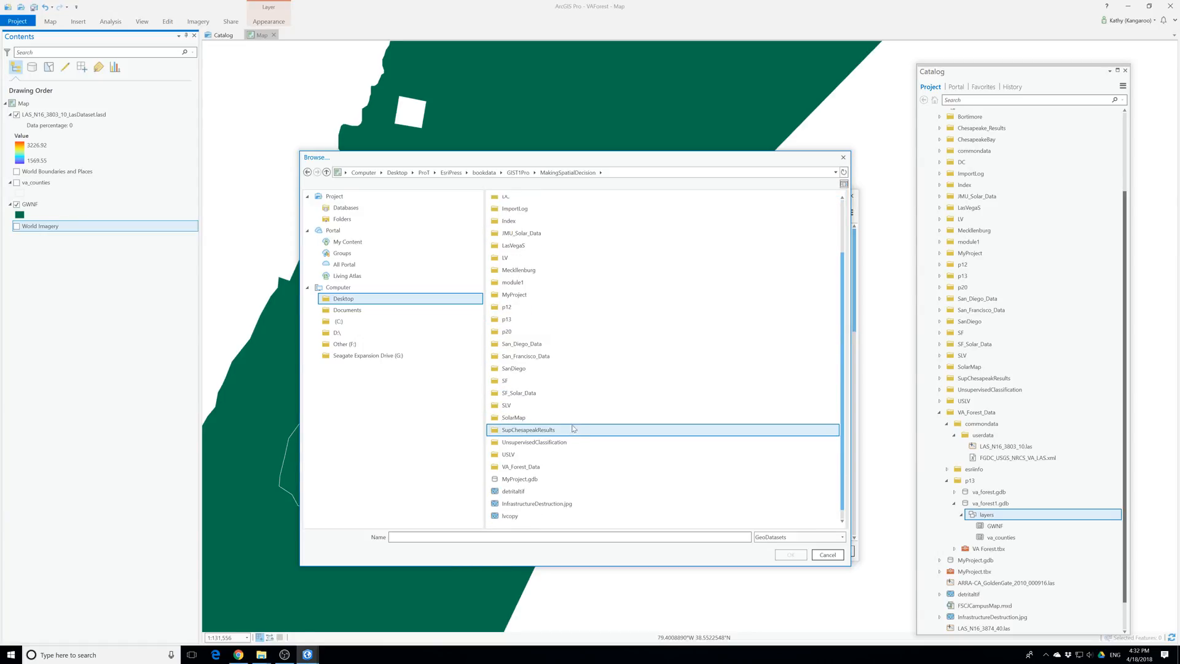
click(553, 467)
double_click(535, 468)
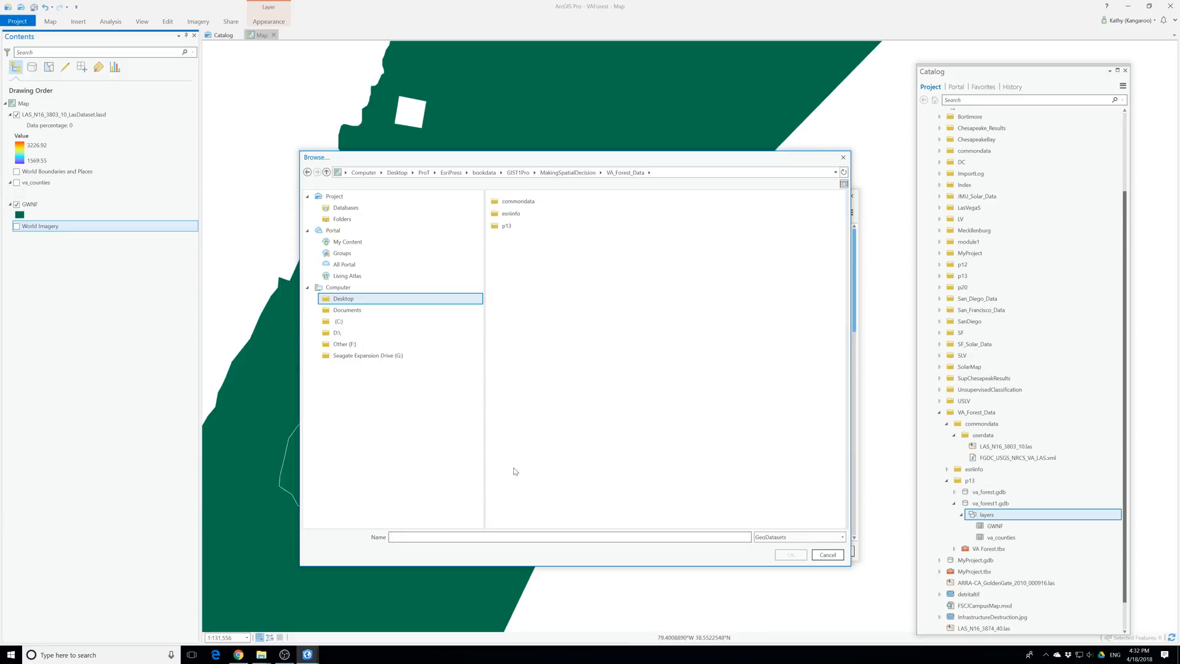
double_click(517, 202)
double_click(519, 205)
click(671, 172)
click(636, 173)
Set the processing extent to GWNF from the layers dataset in p13's va_forest1.gdb and apply the environments
double_click(516, 225)
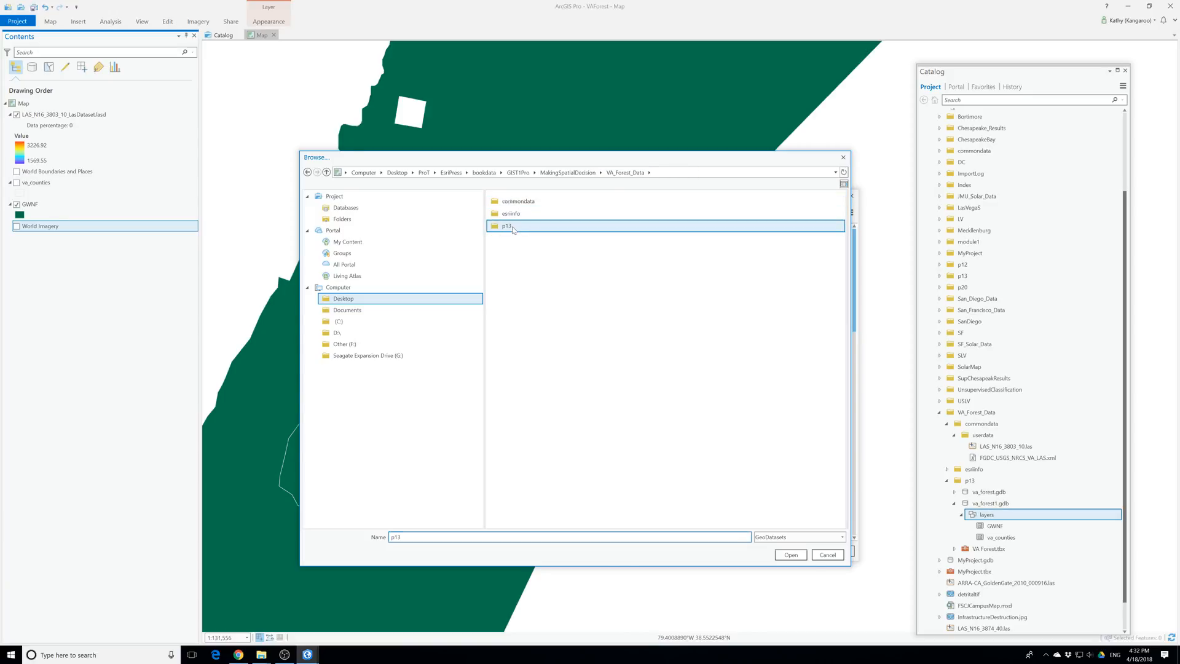
double_click(514, 202)
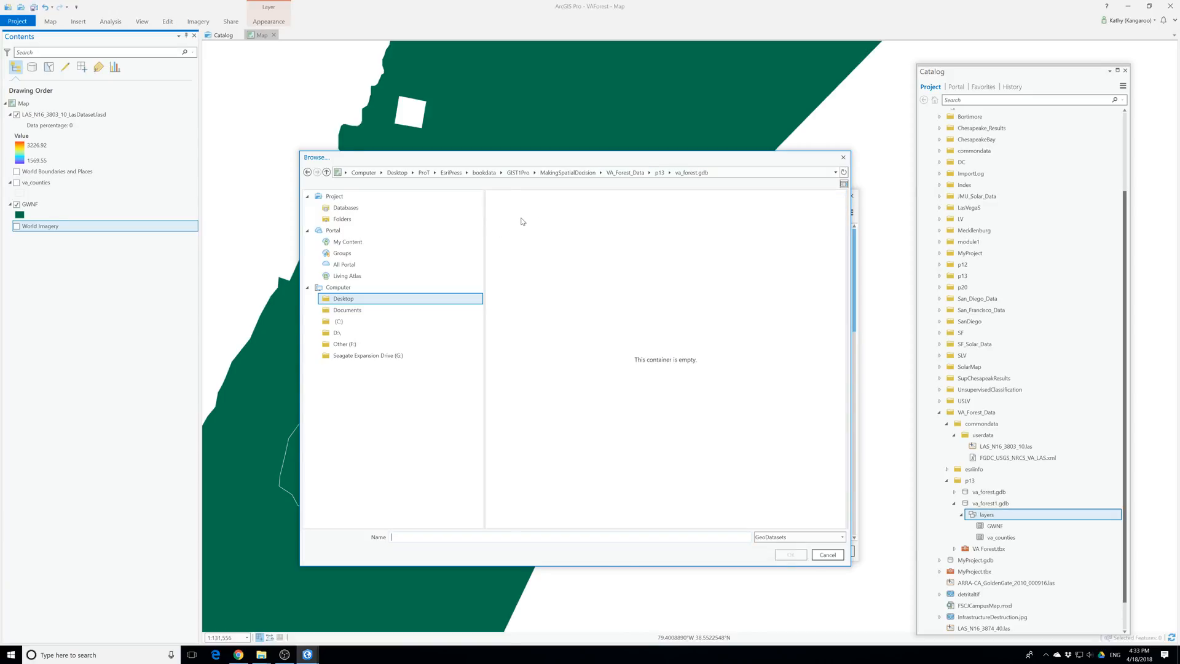
click(659, 173)
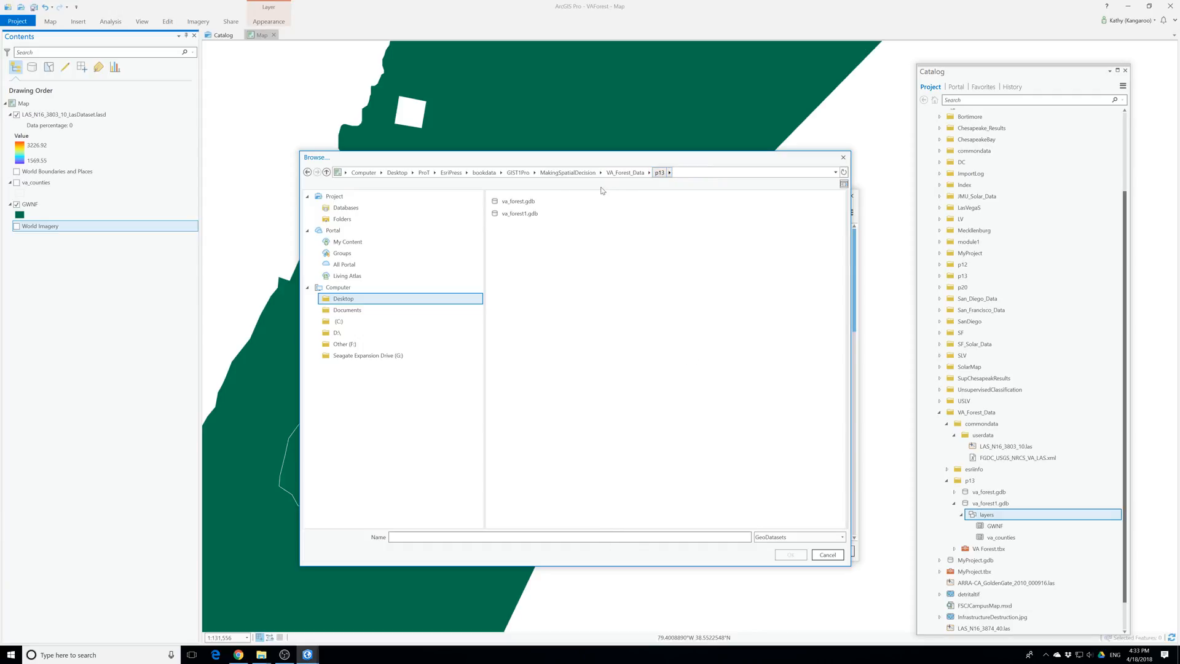
double_click(520, 215)
double_click(509, 202)
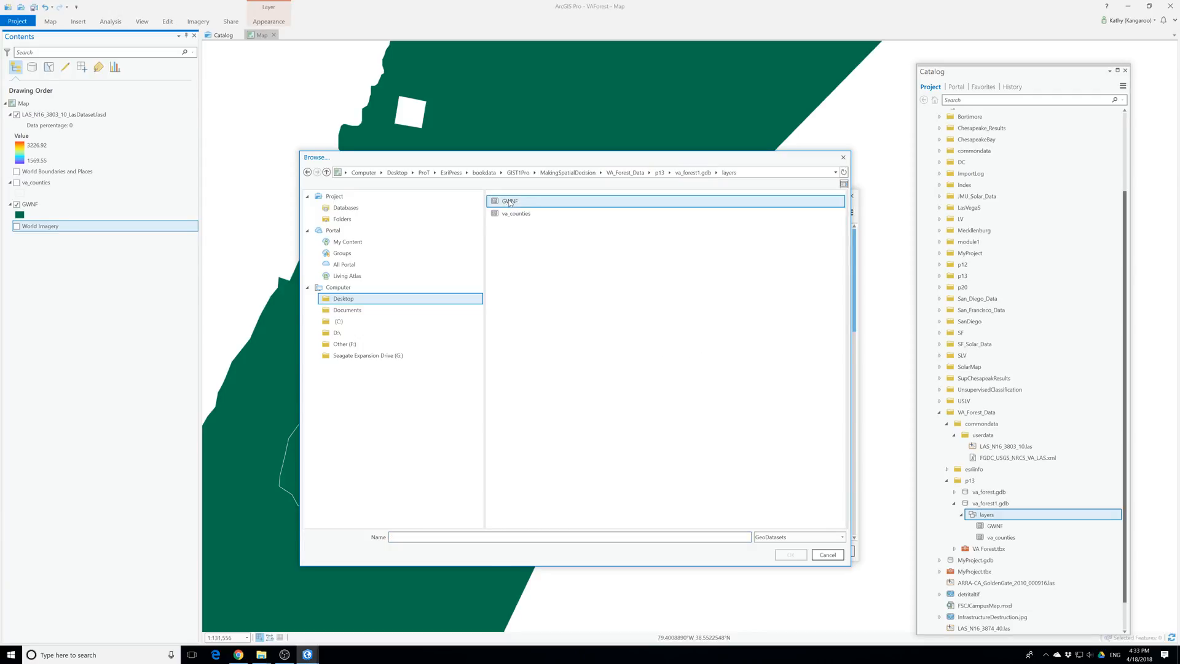
click(510, 204)
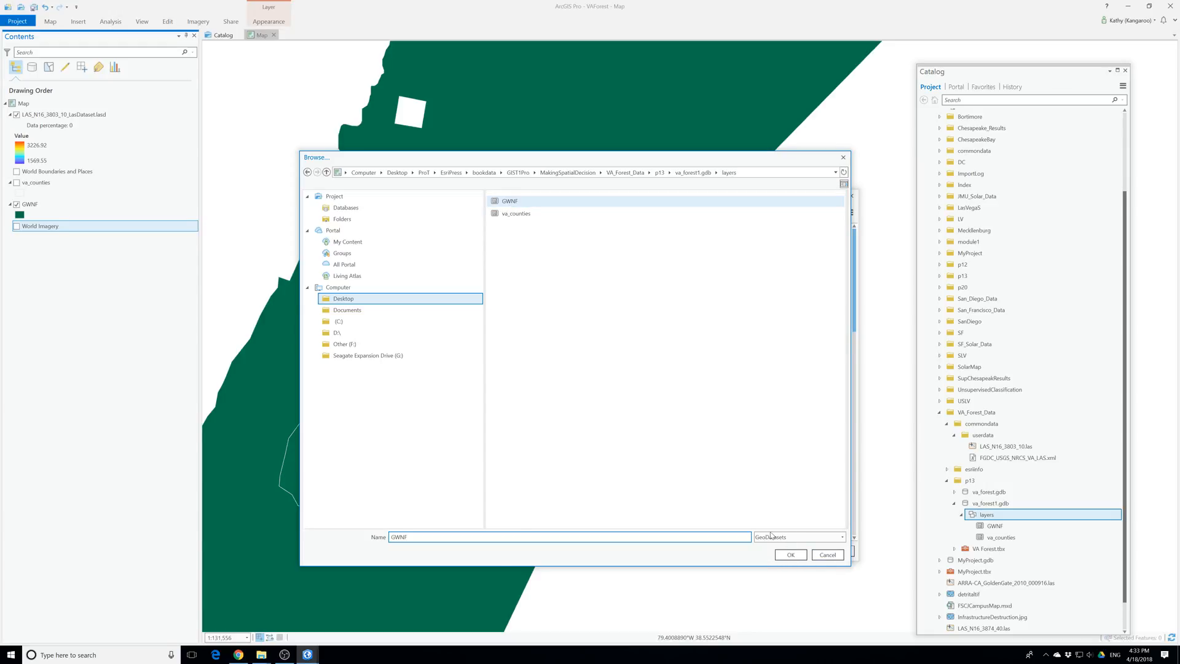
click(792, 558)
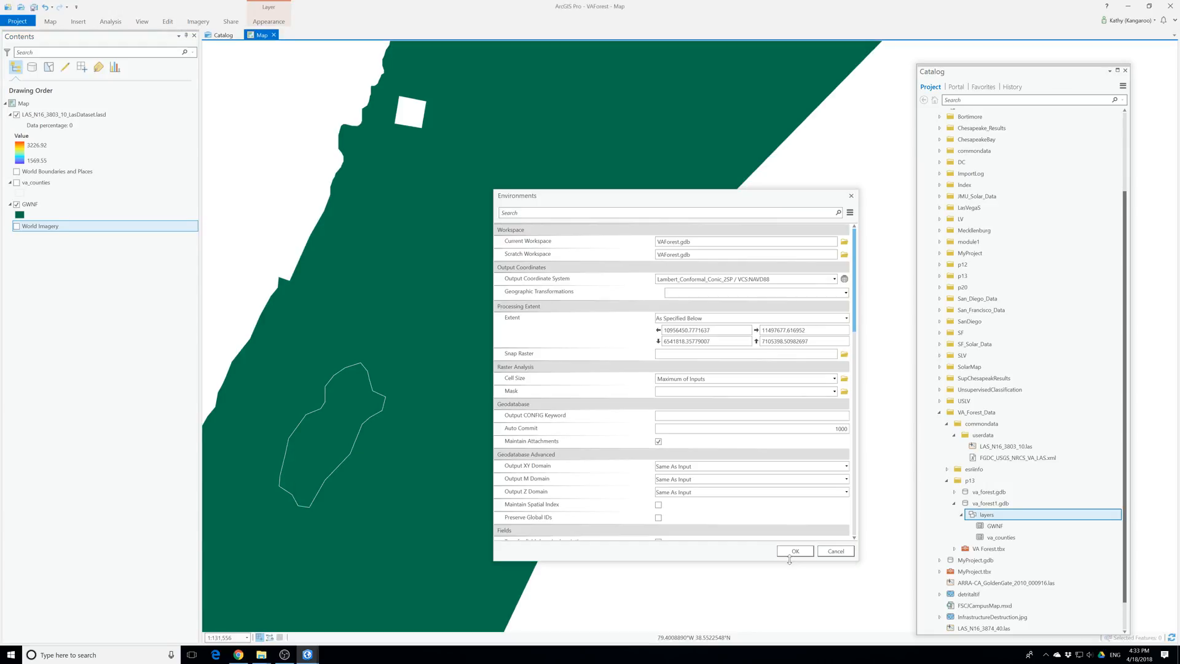
click(792, 552)
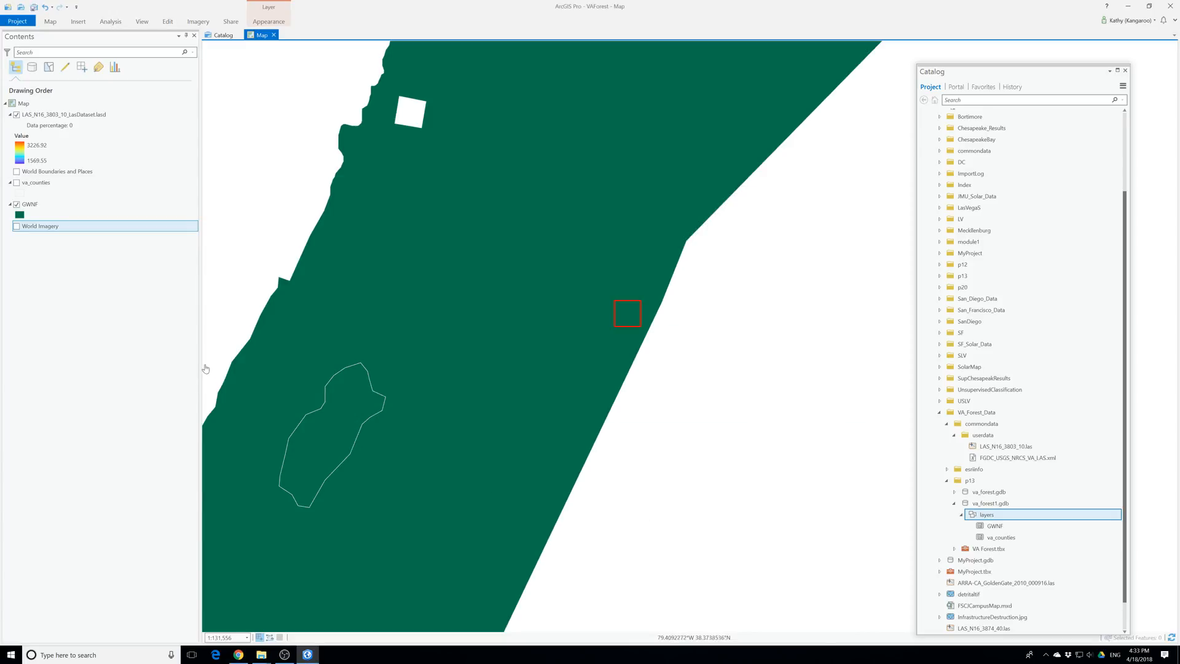
Open the Create LAS Dataset tool and add LAS_N16_3803_10.las from the userdata folder as the input file
click(111, 22)
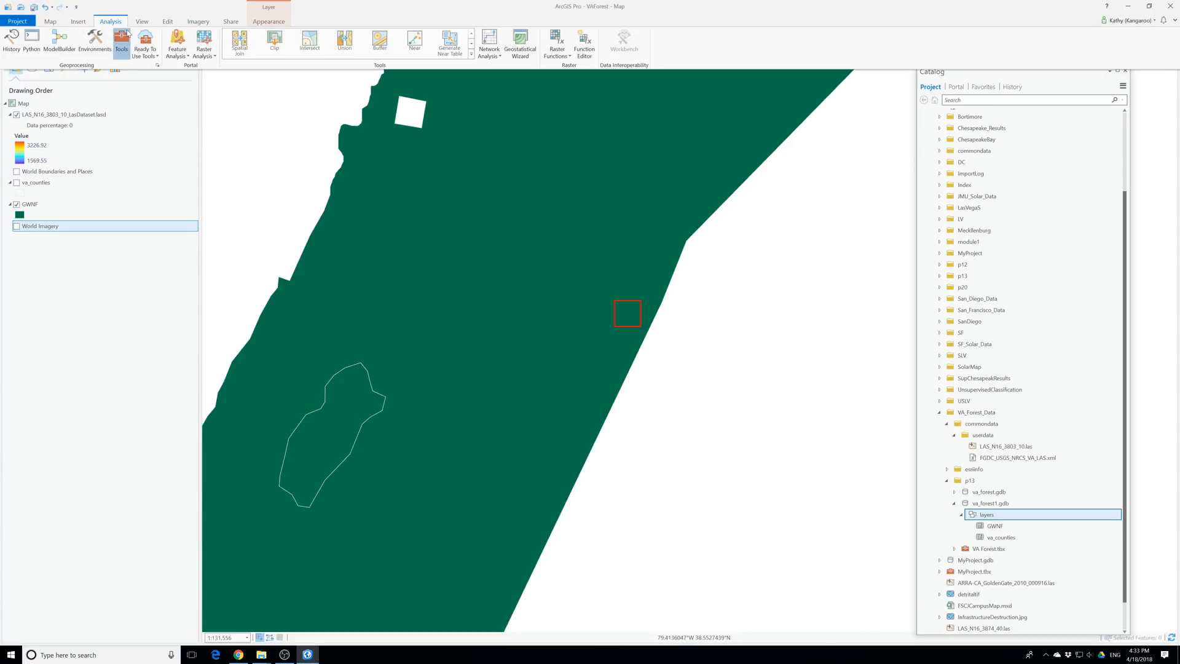
click(121, 45)
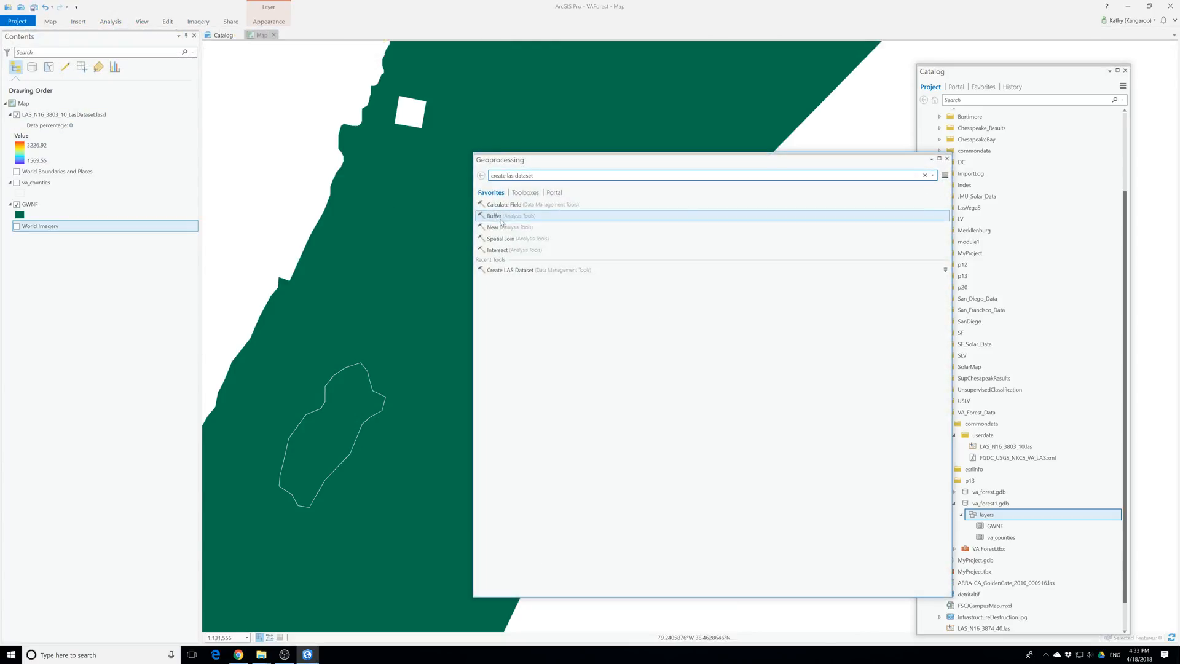
click(510, 270)
click(941, 217)
click(274, 130)
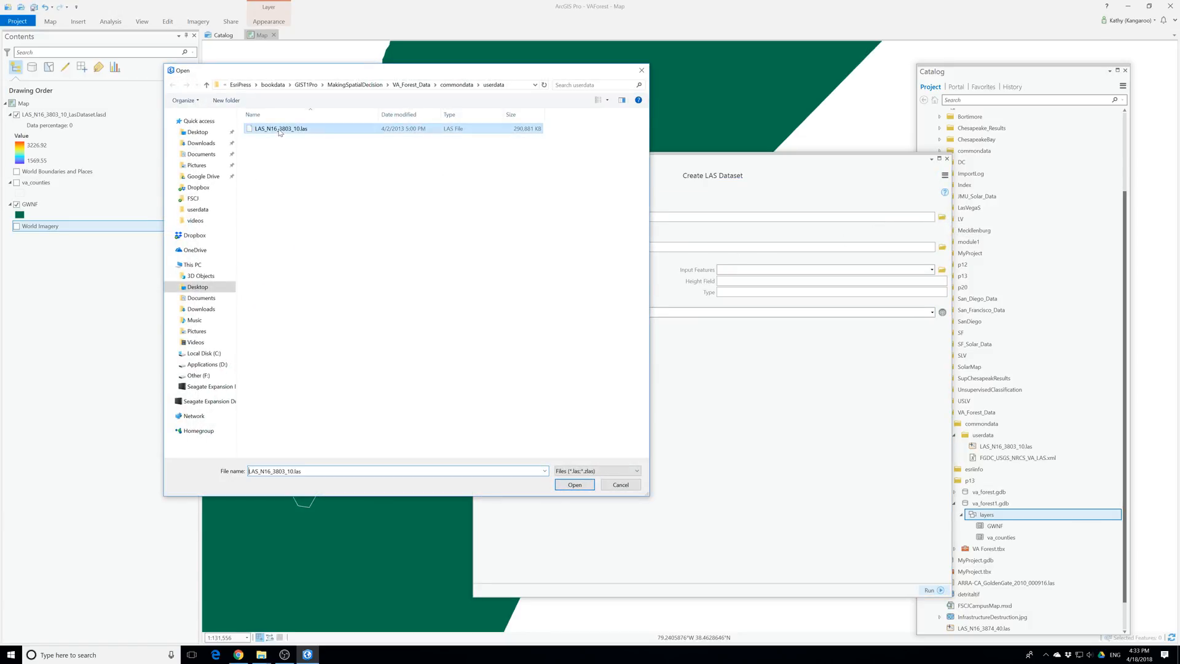
click(581, 485)
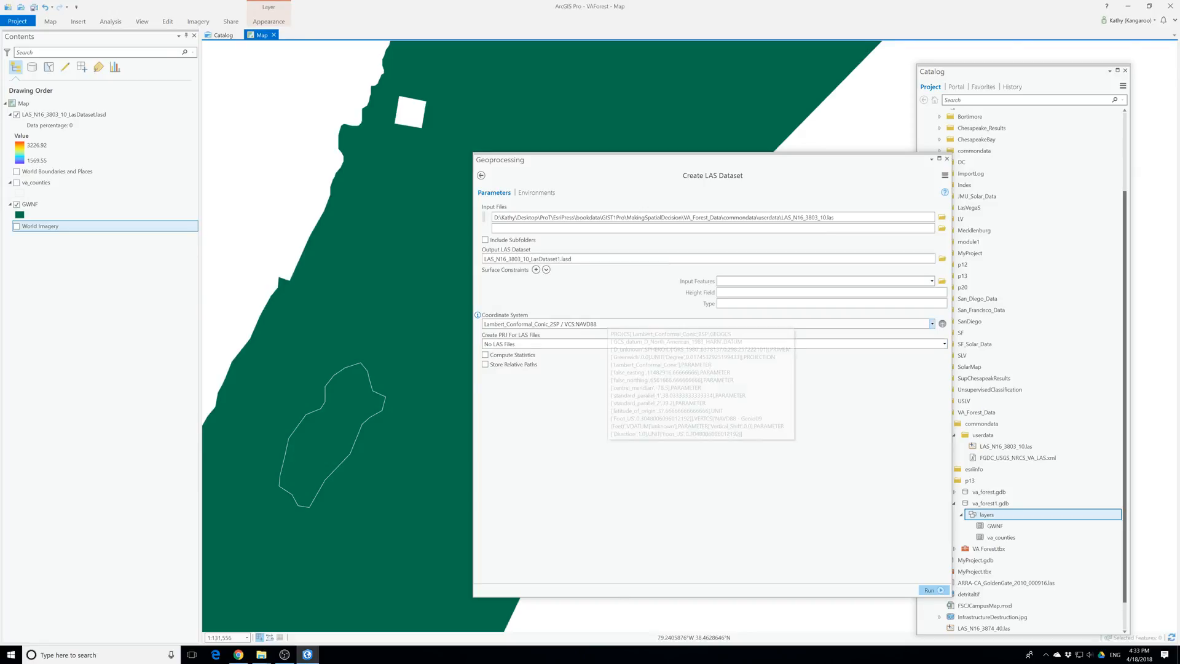
Enable Compute Statistics and Store Relative Paths, and run Create LAS Dataset
click(485, 354)
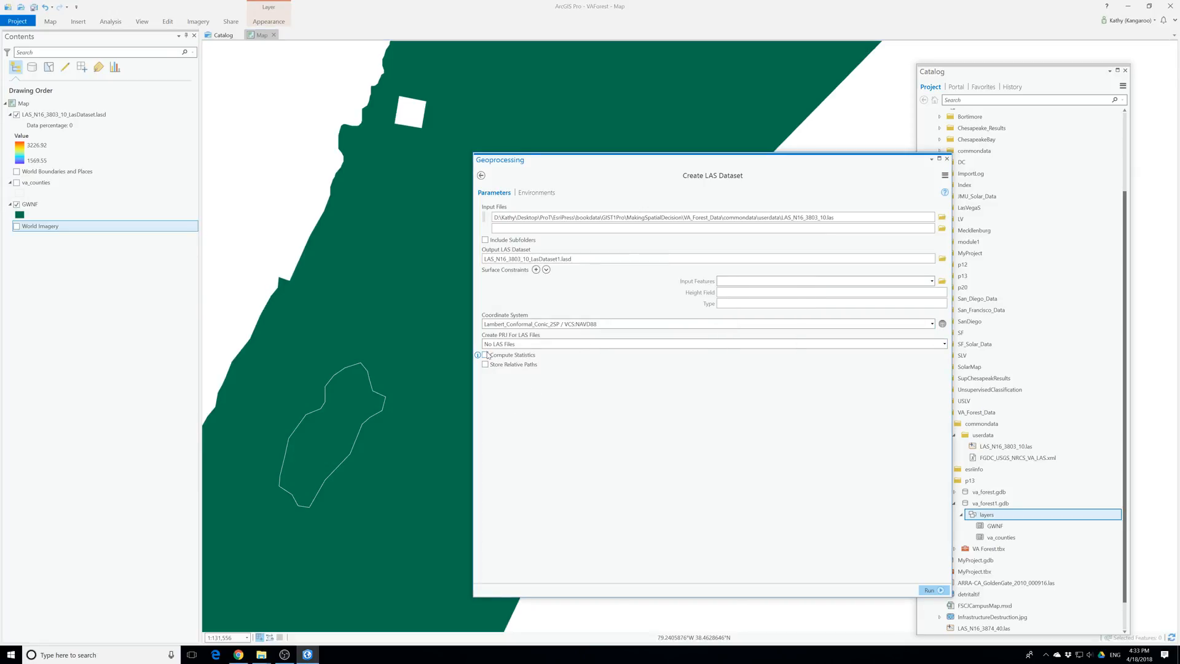
click(486, 365)
click(931, 590)
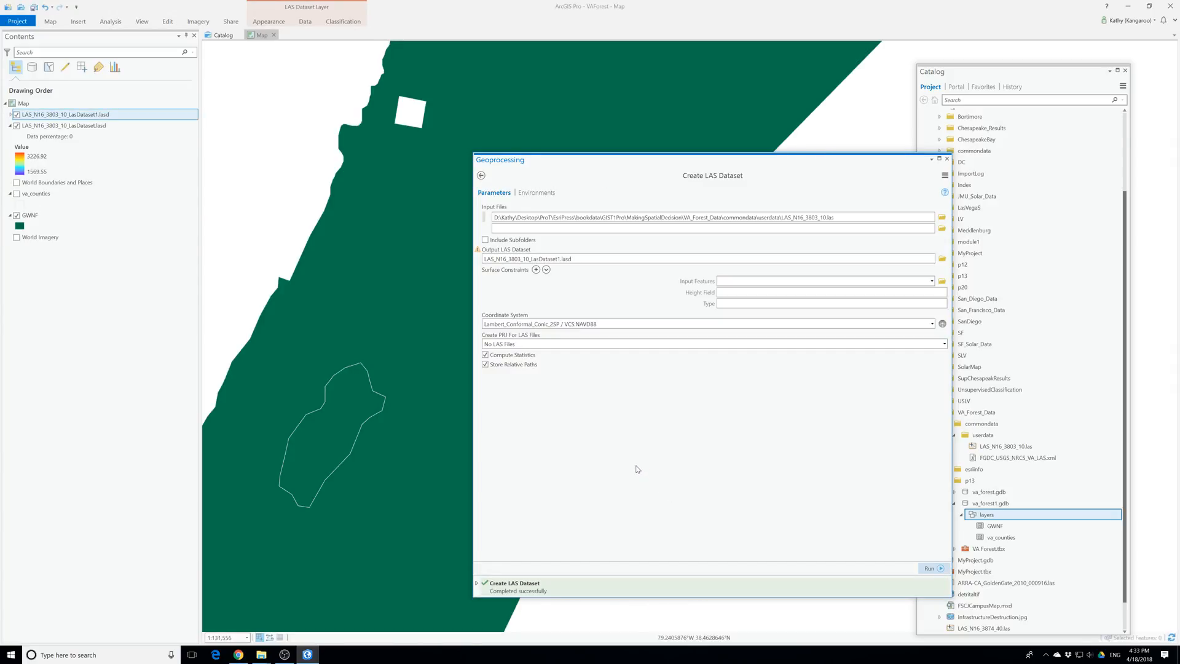
Expand the legend of LAS_N16_3803_10_LasDataset1.lasd in the layer list and close the geoprocessing tool
click(8, 115)
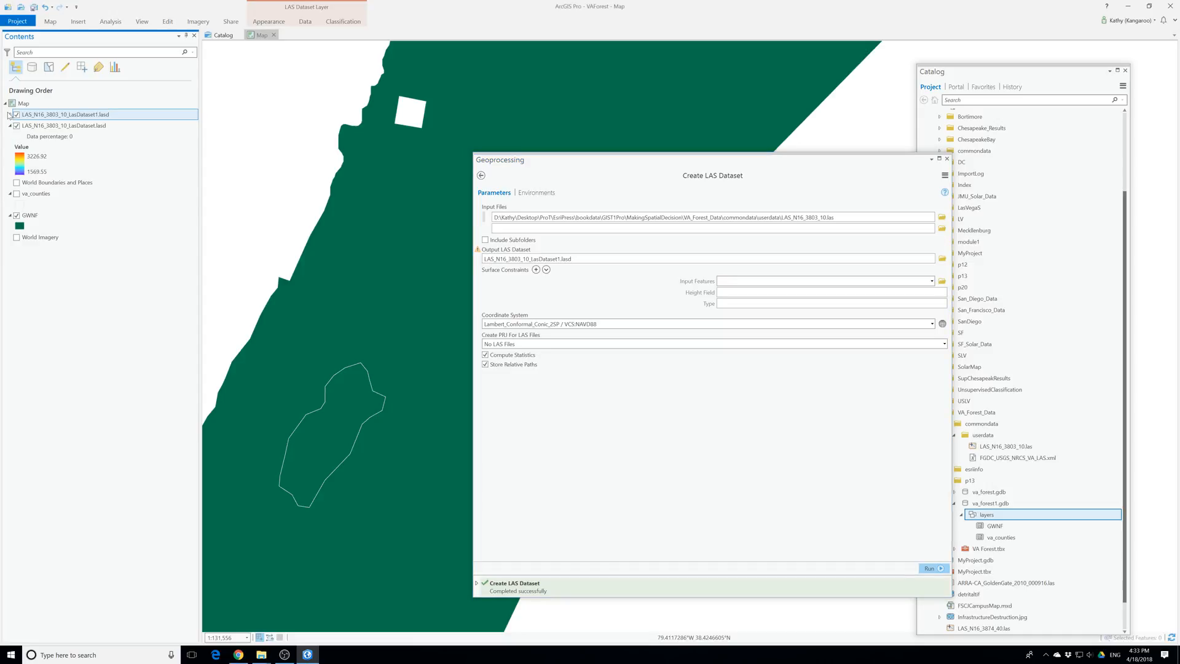
click(9, 114)
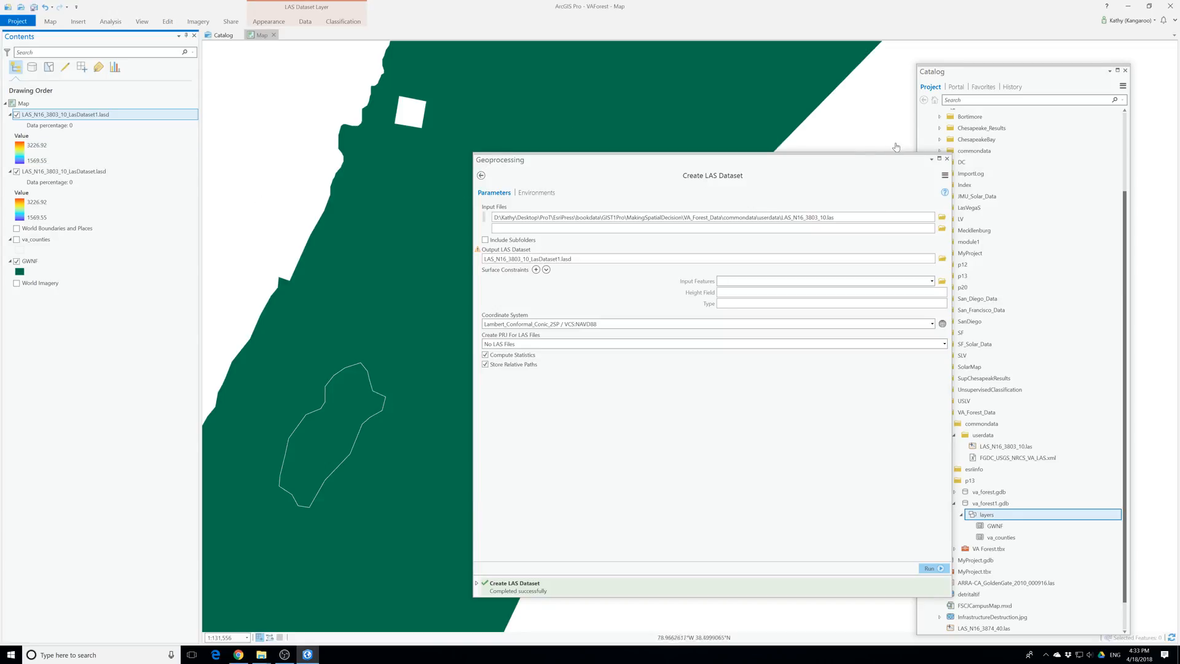
click(946, 158)
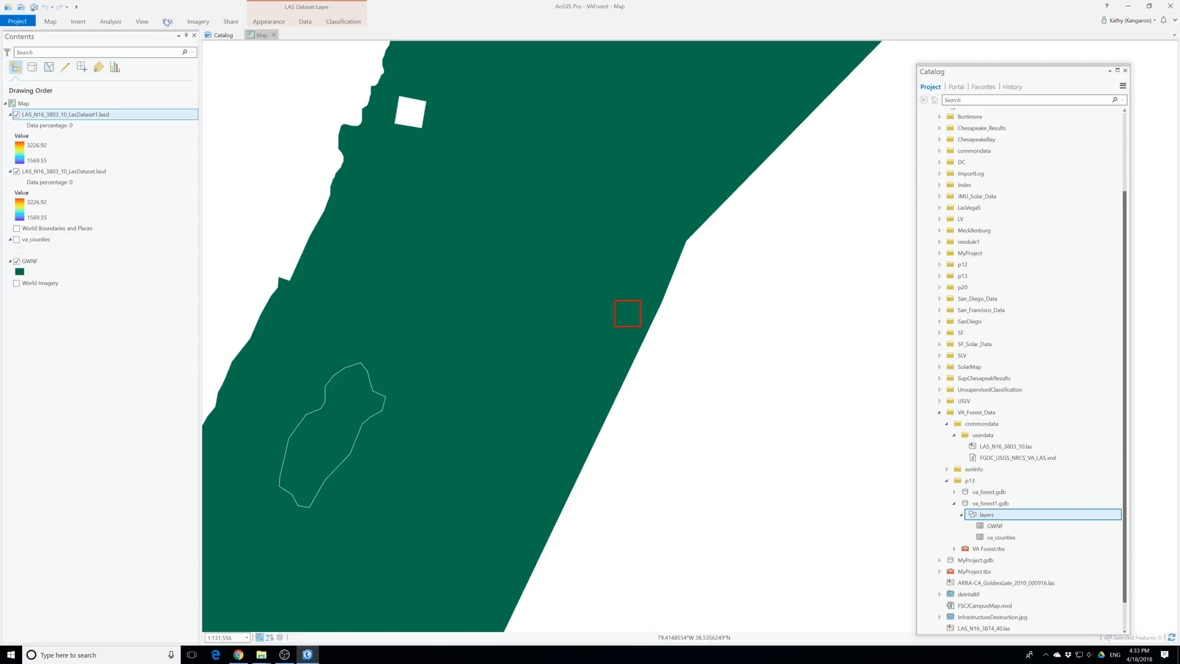
Examine the point drawing options in the symbology of LAS_N16_3803_10_LasDataset1.lasd and close the symbology settings
click(269, 24)
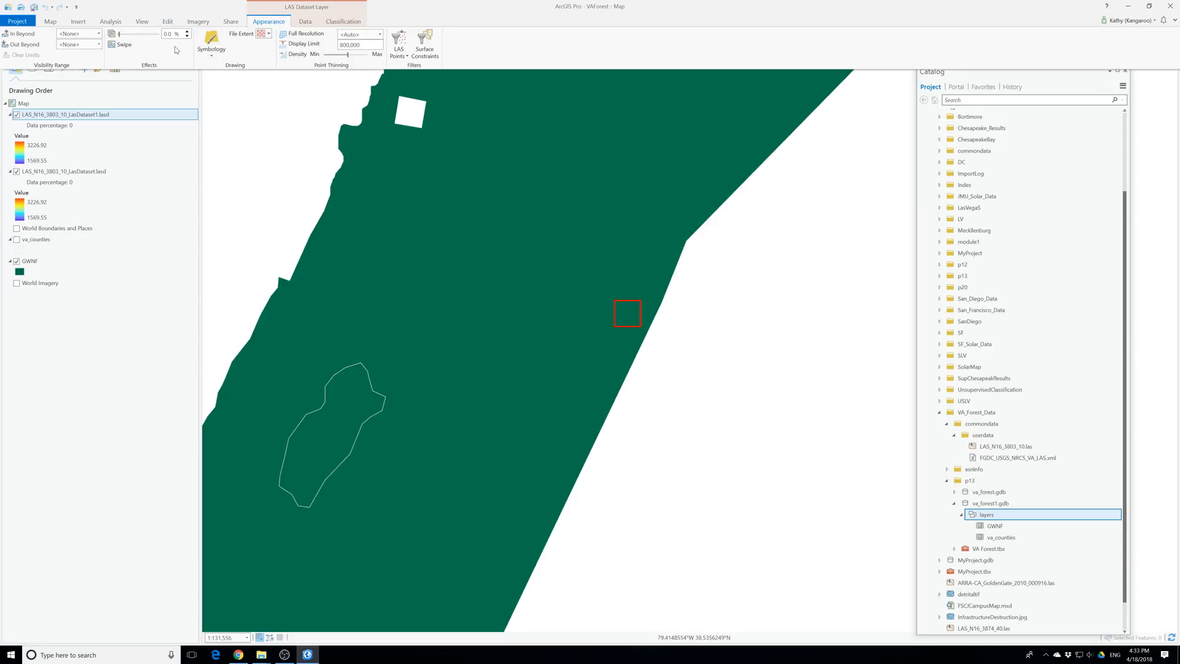
click(211, 43)
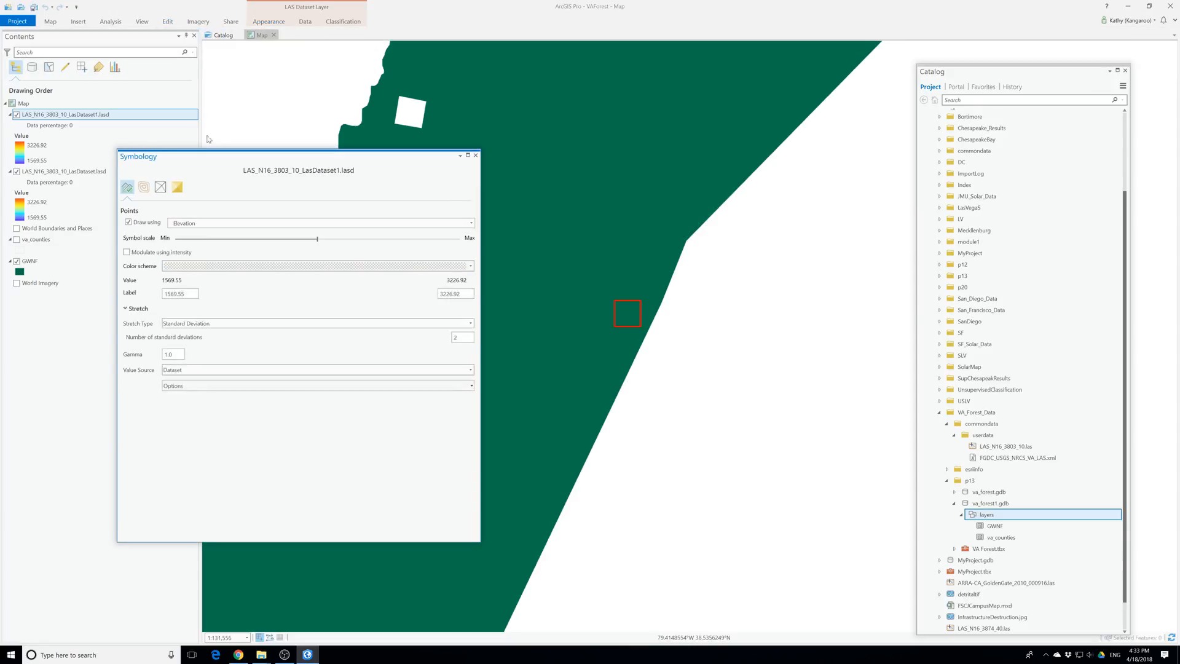
click(219, 224)
click(210, 244)
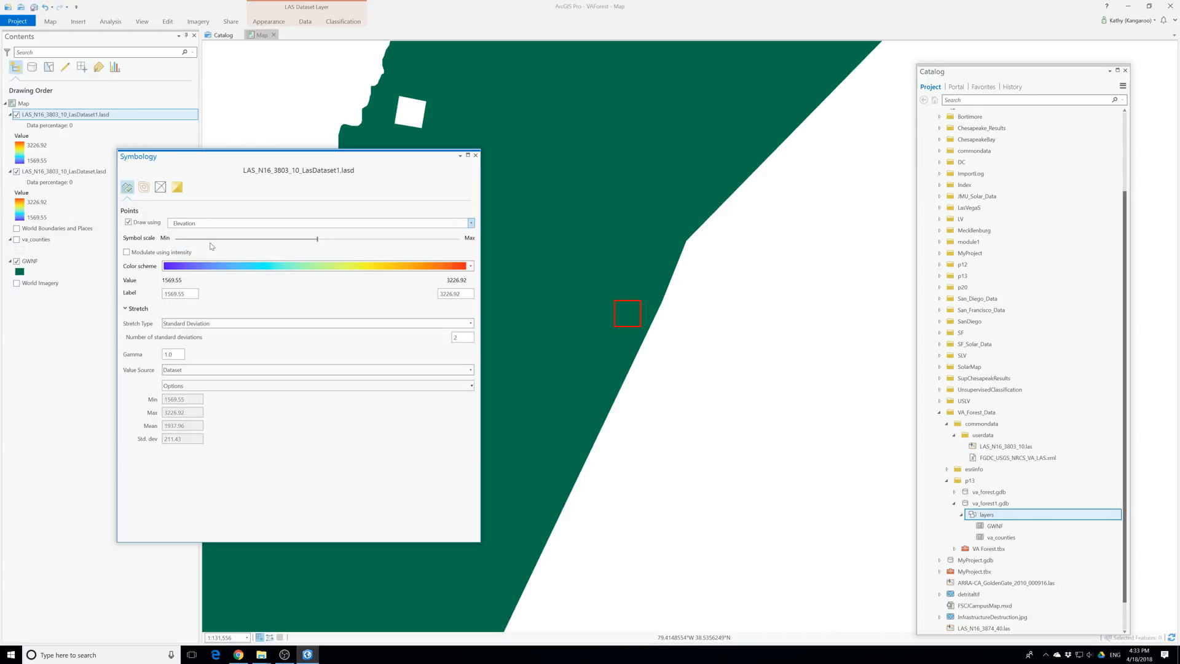
click(204, 238)
click(476, 156)
Inspect the new LAS layer's data percentage entry and the available actions for the source file LAS_N16_3803_10.las
drag(503, 268, 590, 264)
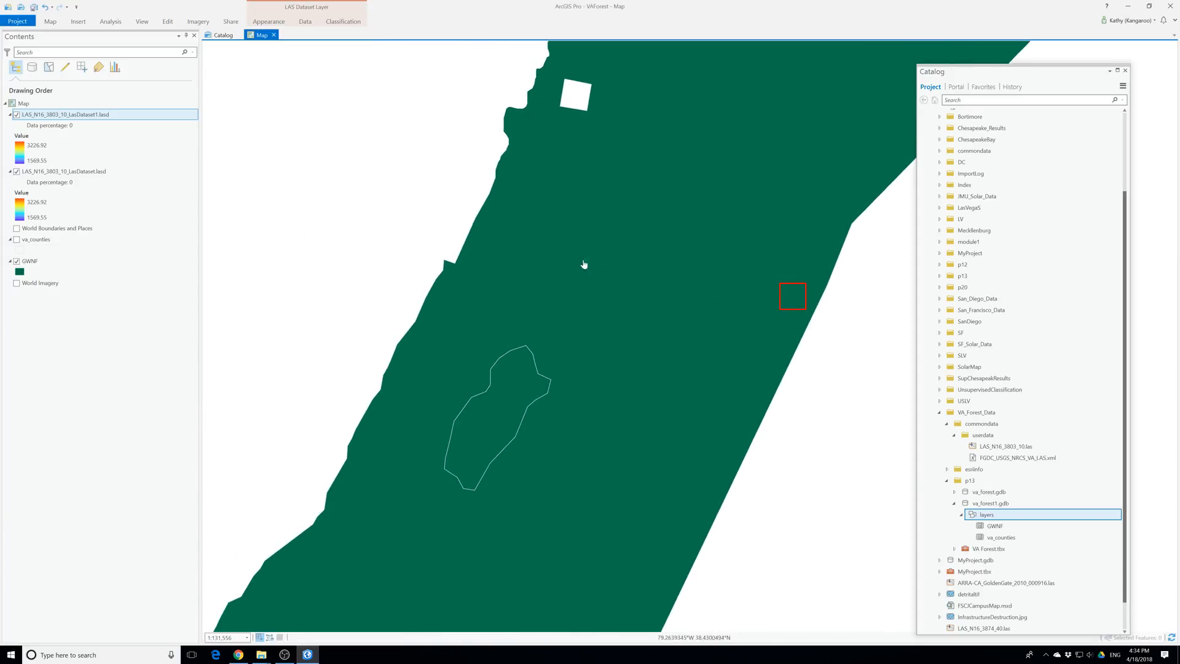
click(63, 129)
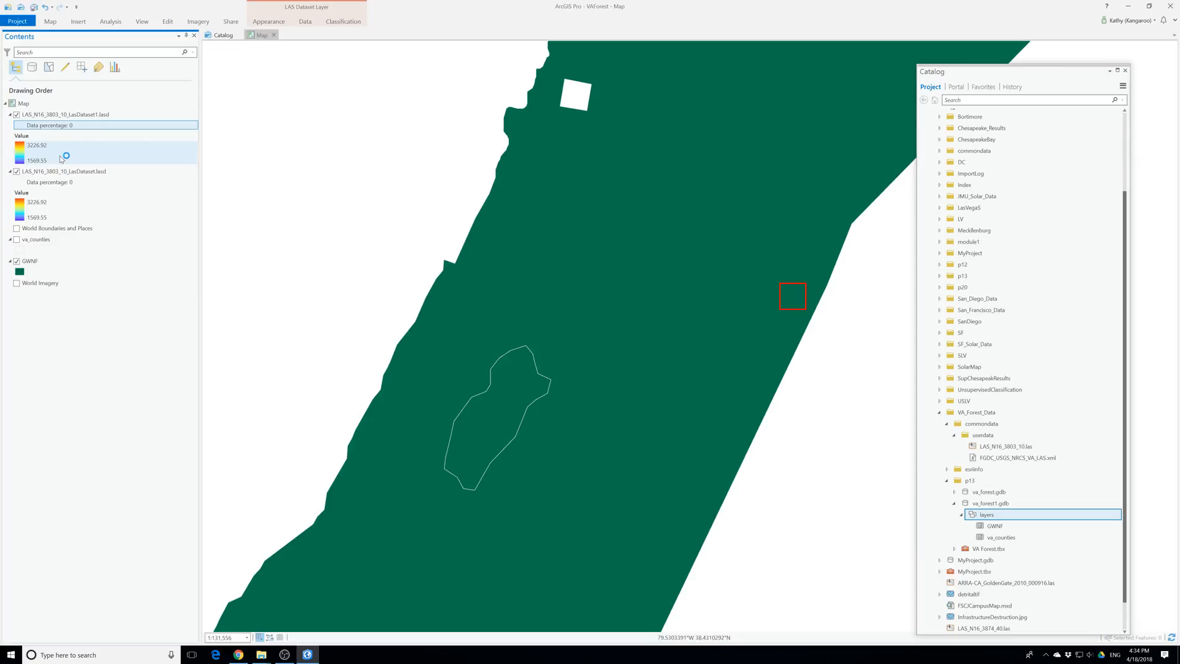
scroll(983, 535, down, 1)
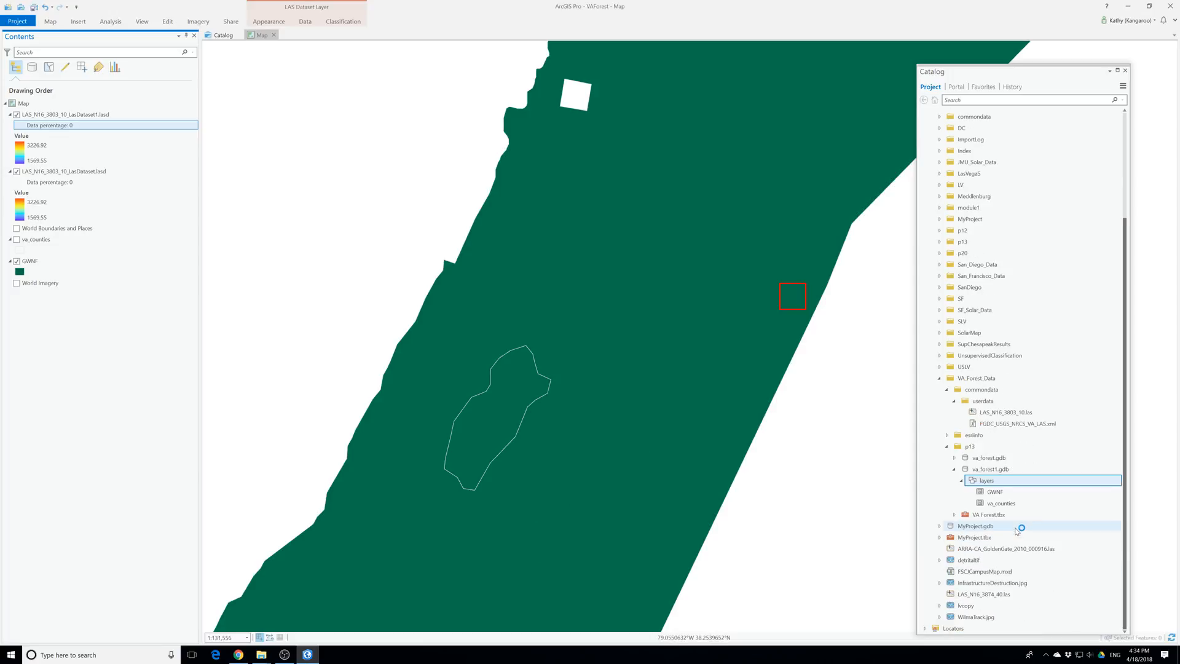
click(1011, 413)
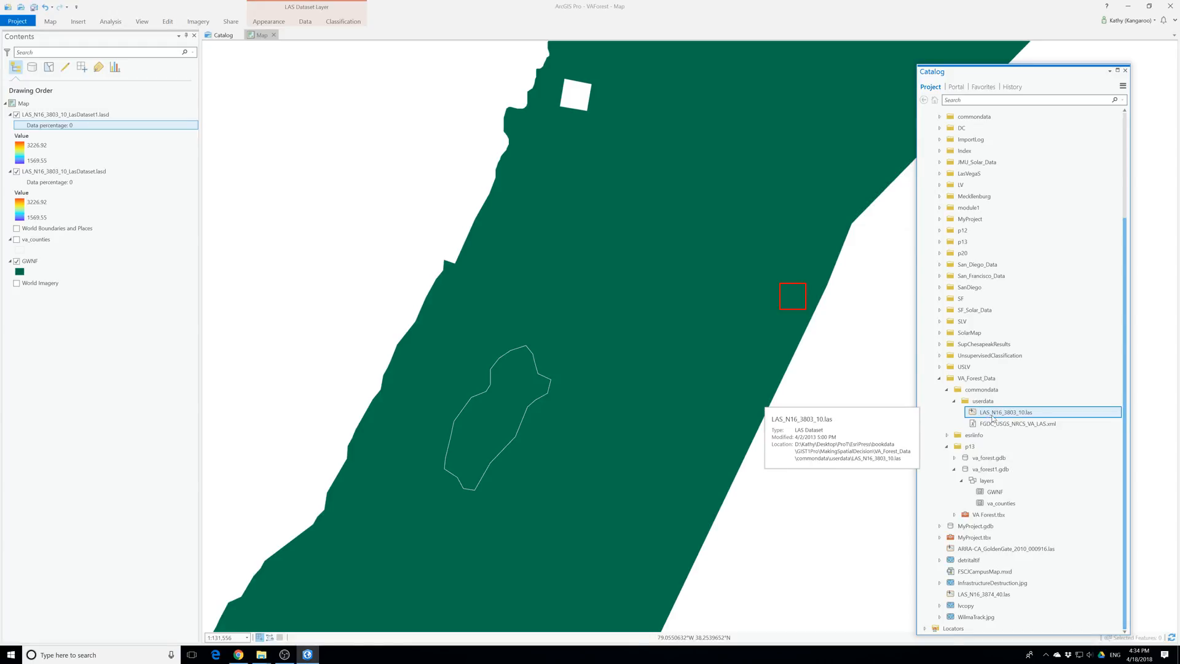
right_click(995, 416)
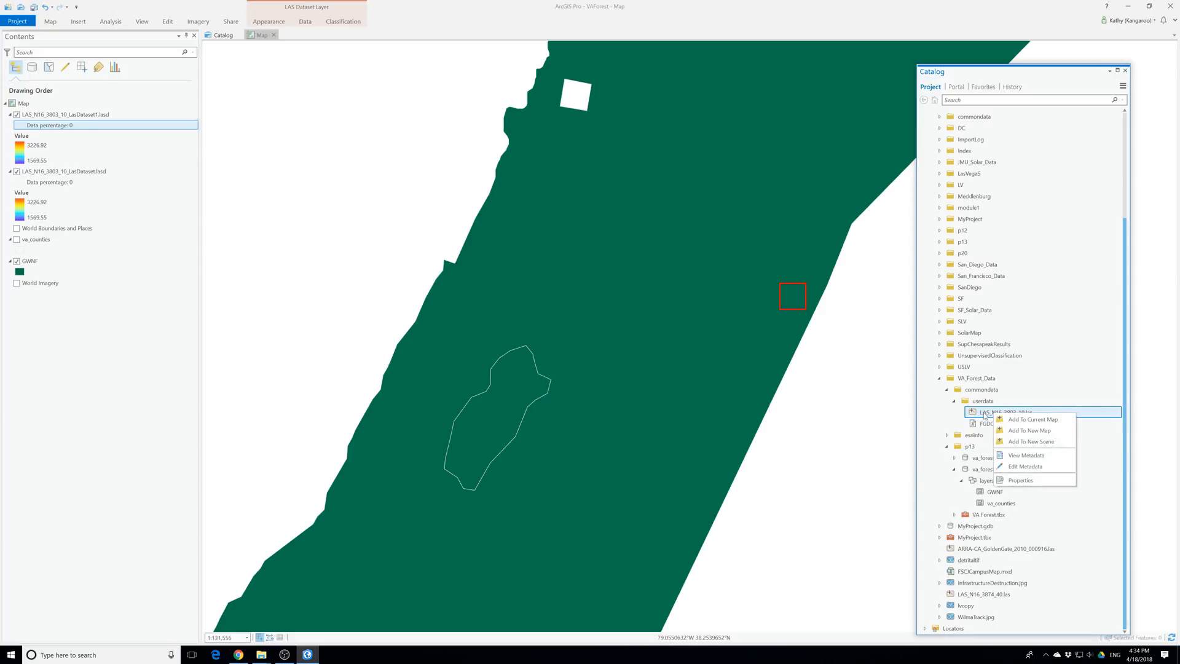
click(984, 416)
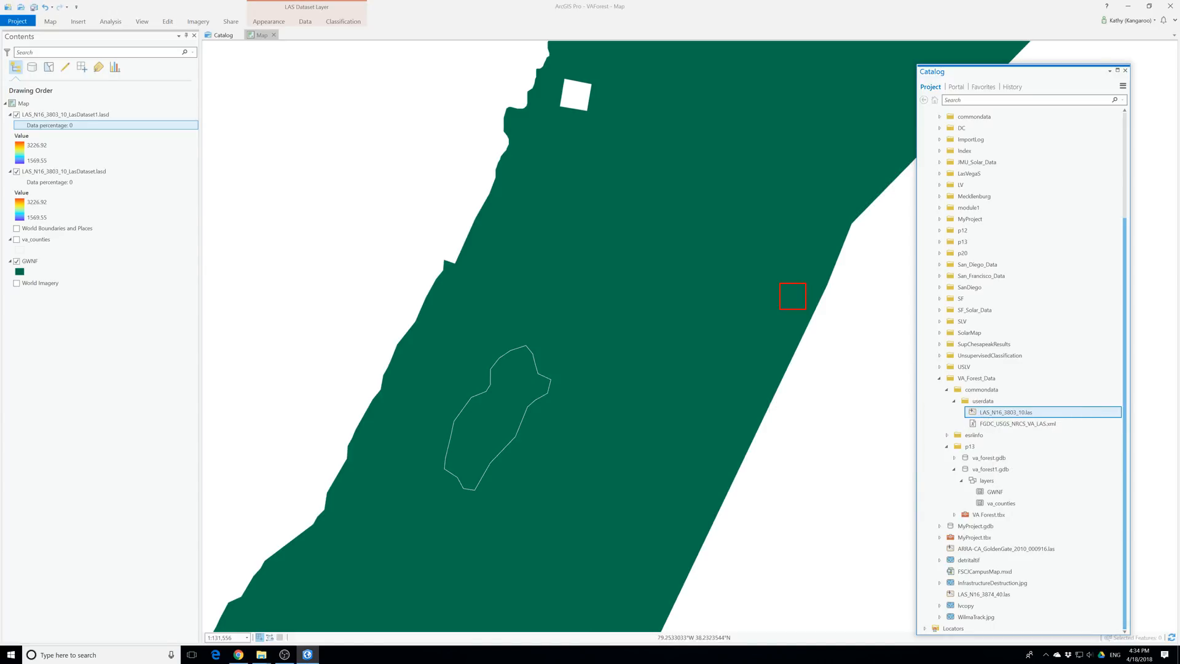
Switch to Chrome and search the web for las_N16_3903_10/las in the blank new tab
click(238, 655)
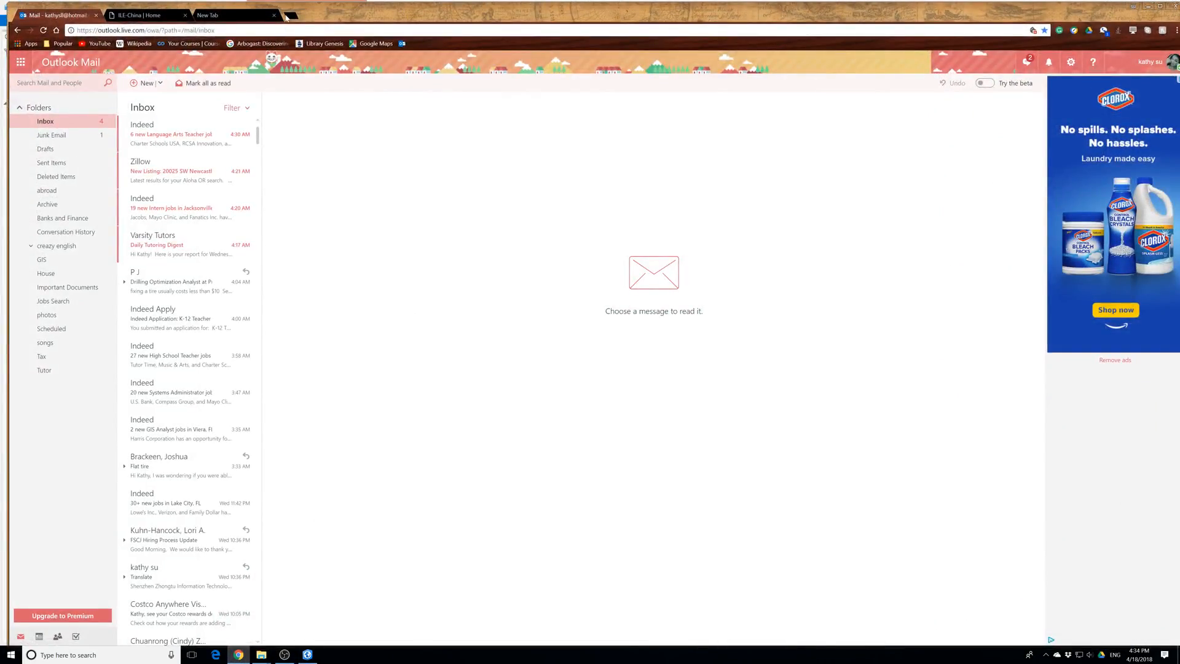
click(242, 15)
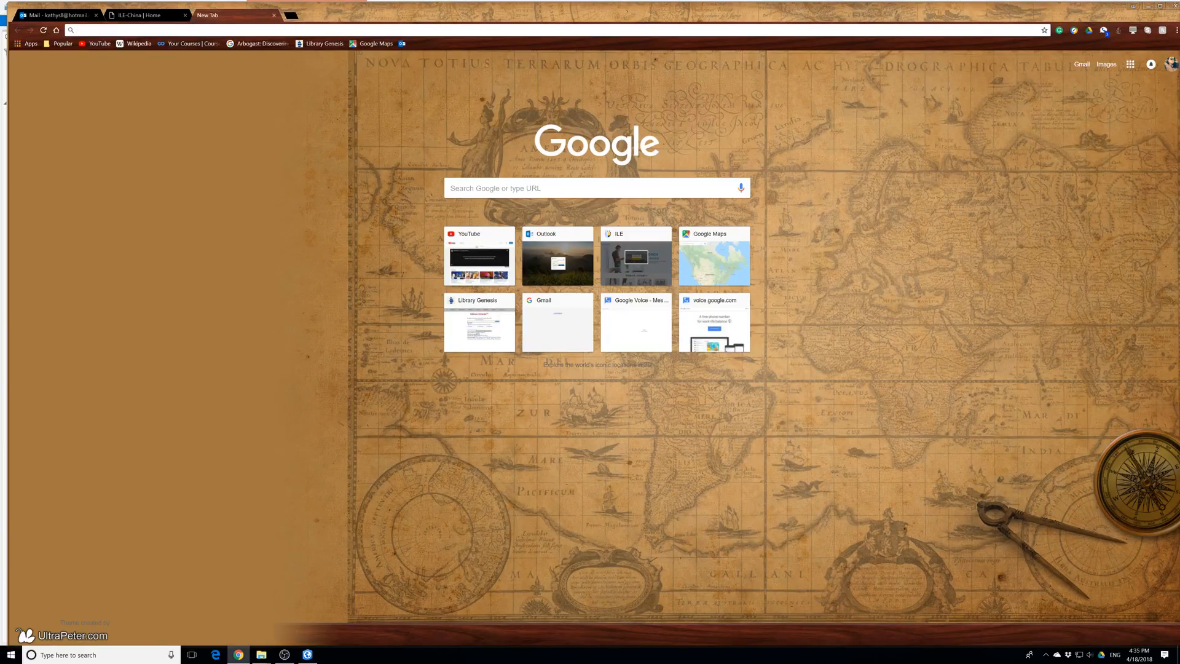
text(las)
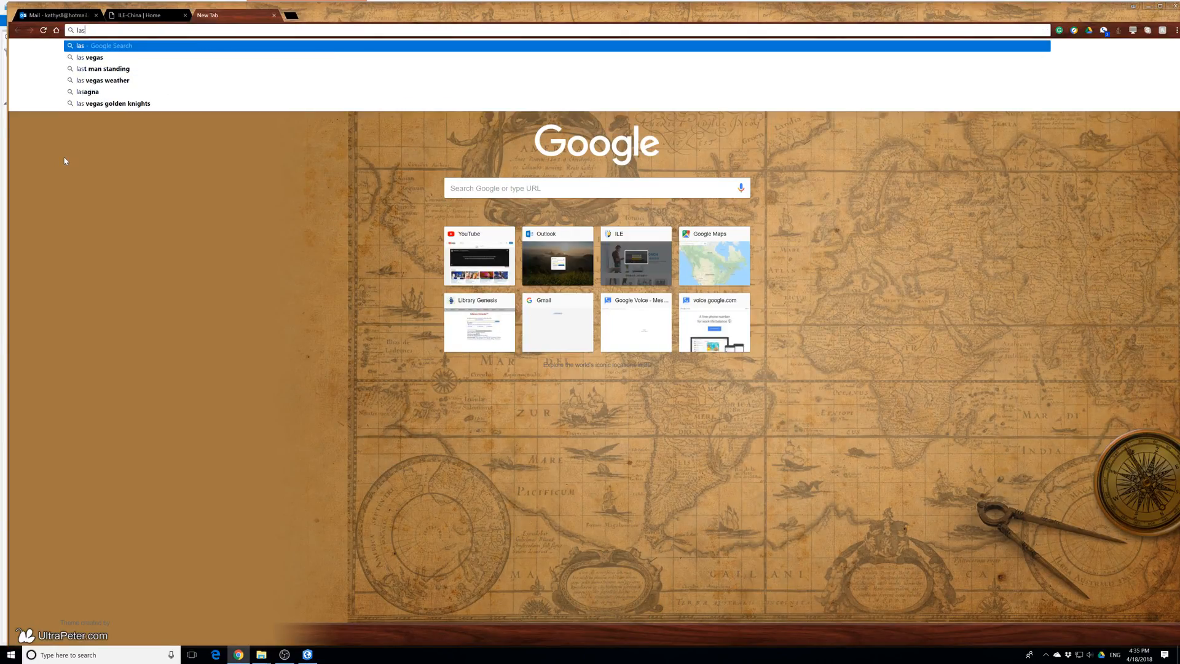
text( N1)
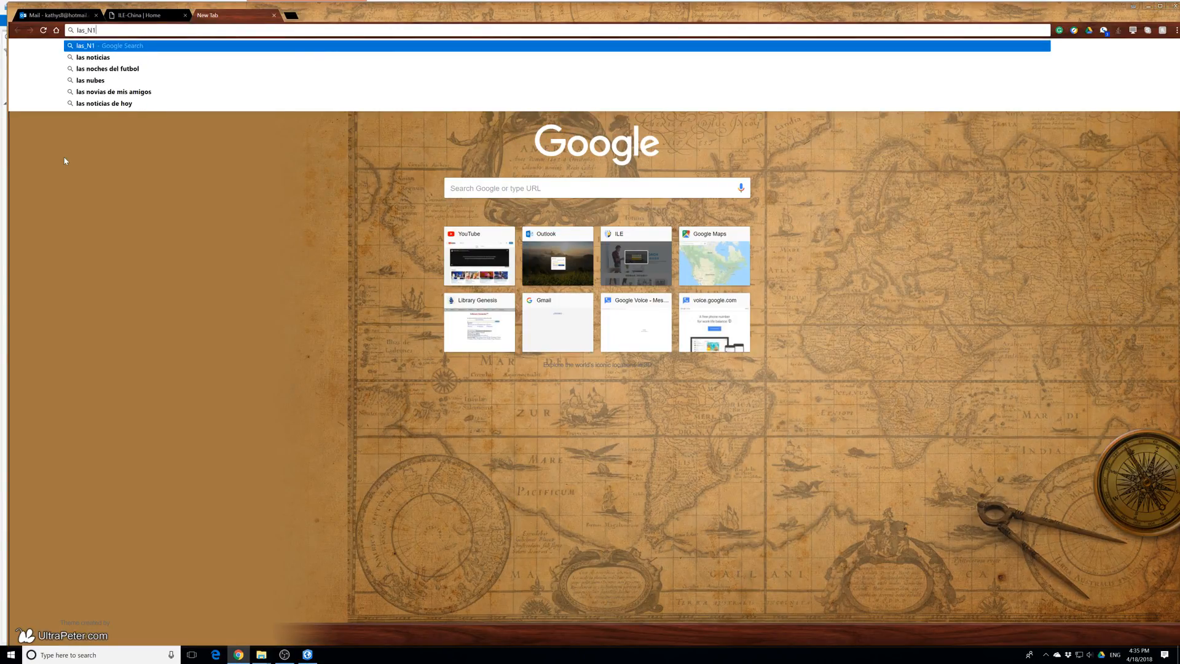
text(6_)
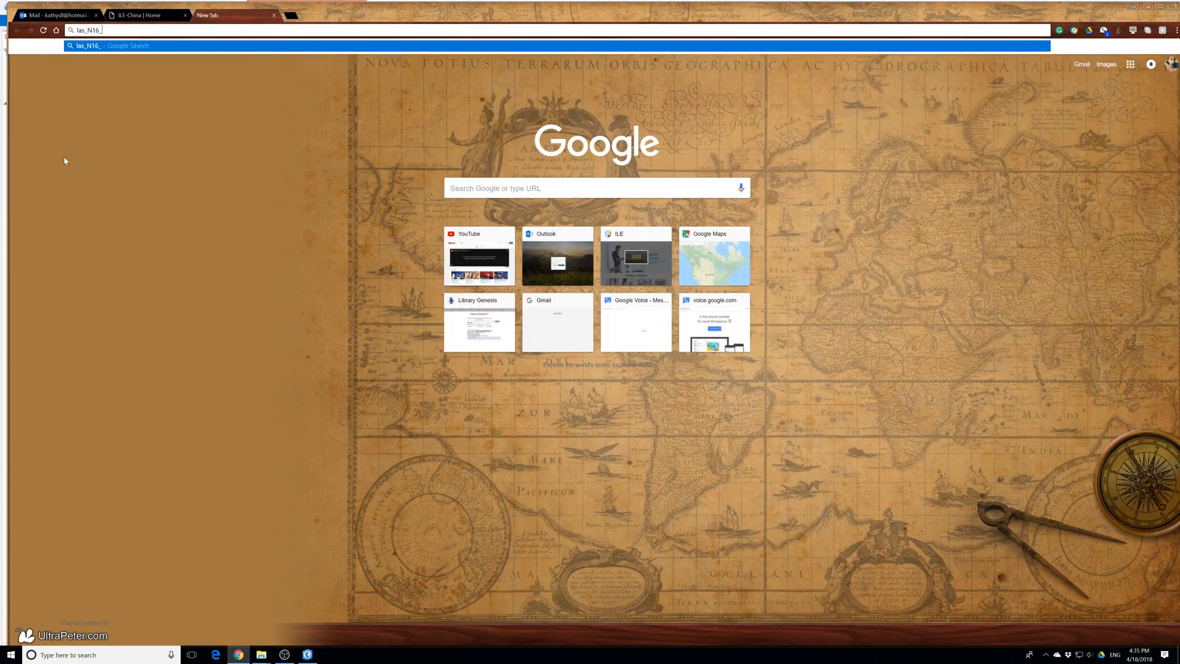
text(3903_10/las)
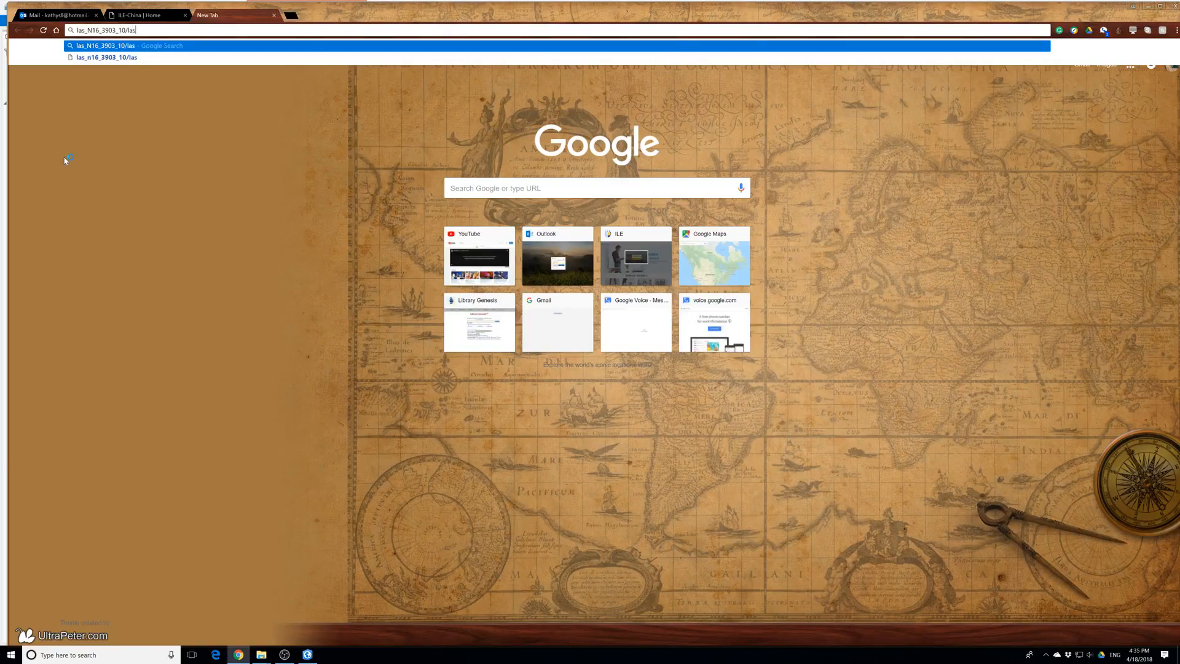
key(Return)
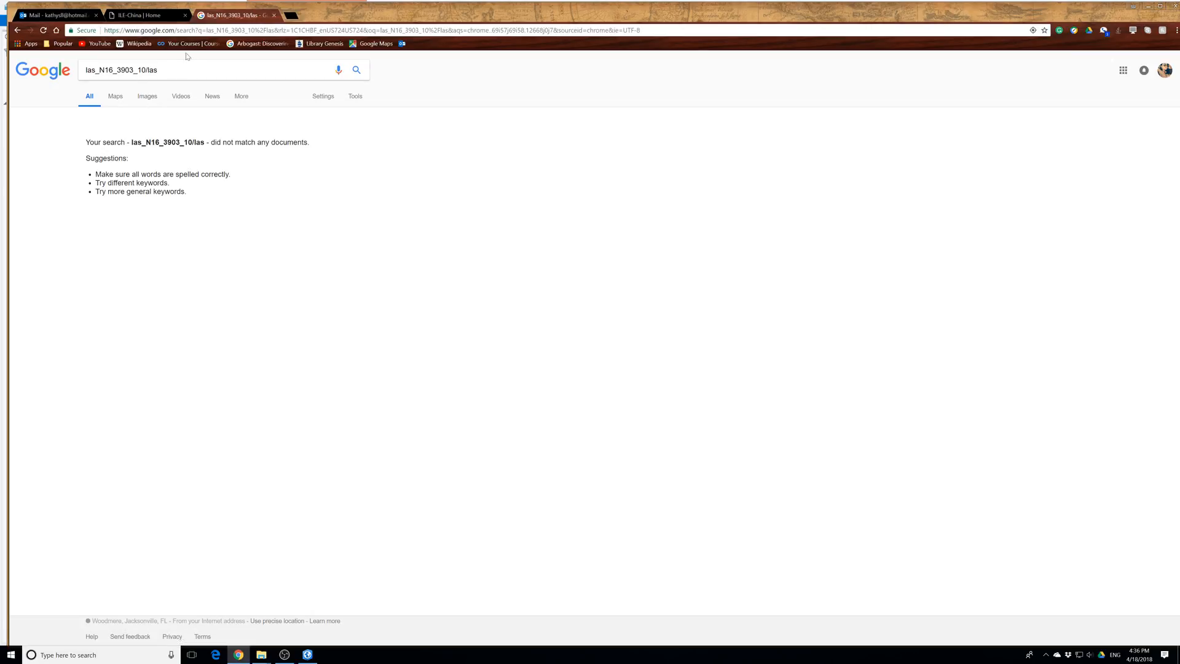
Correct the web search text to las_N16_3903_10.las and run the search again
key(BackSpace)
text(.)
key(Return)
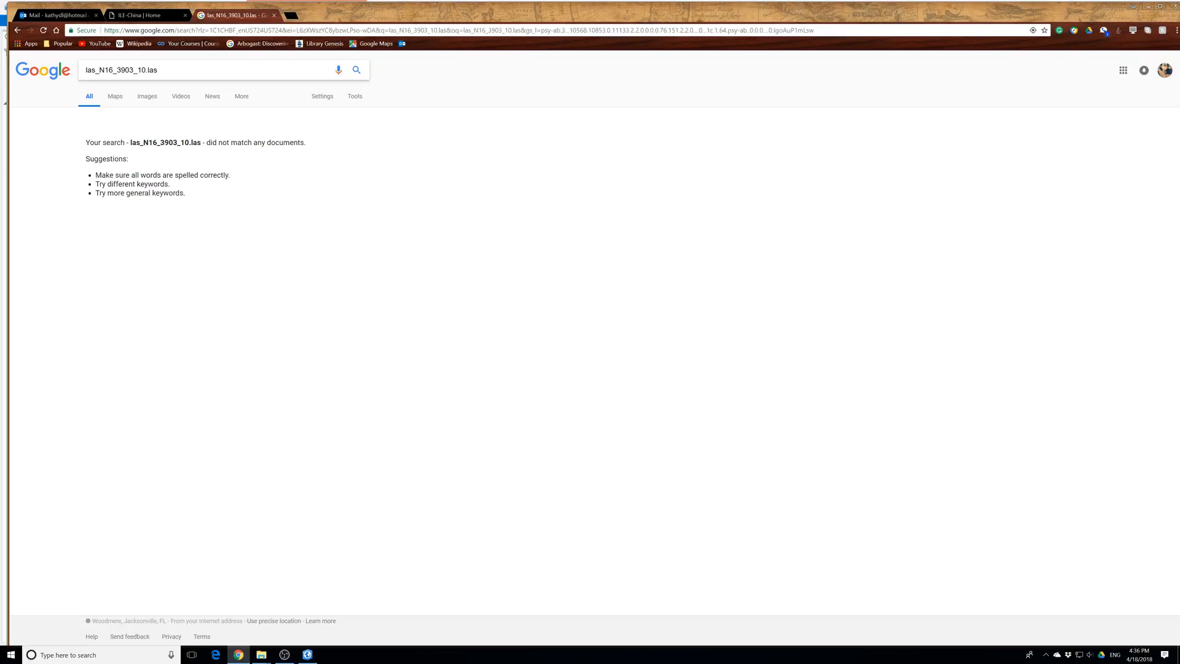
key(Return)
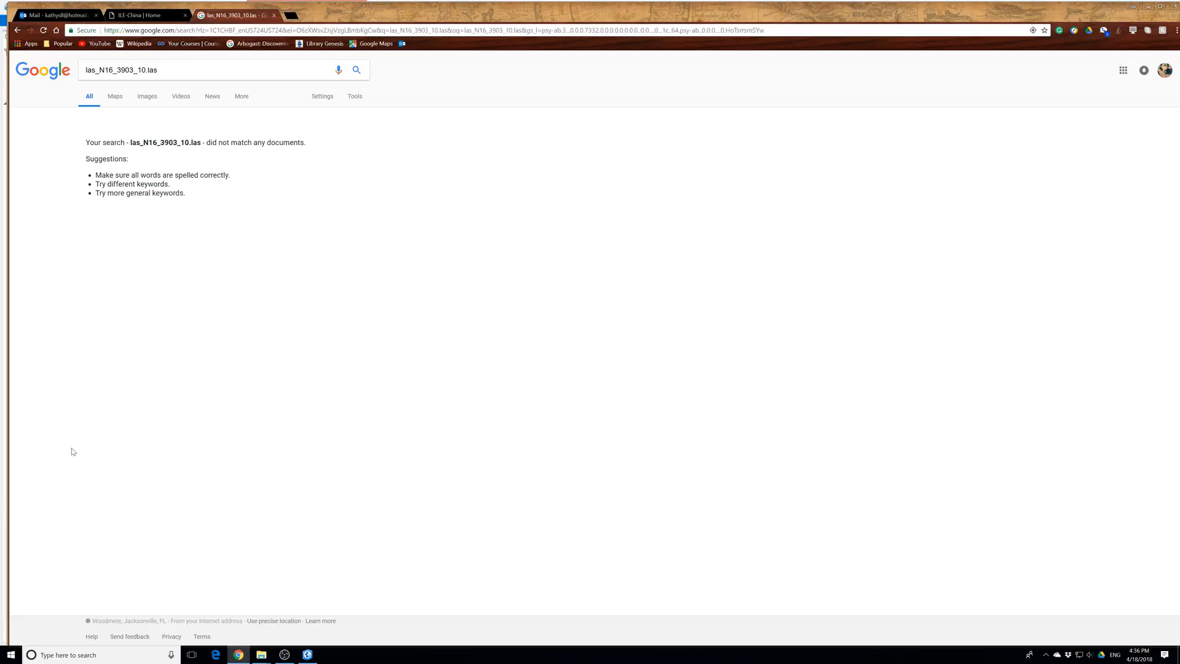
click(250, 31)
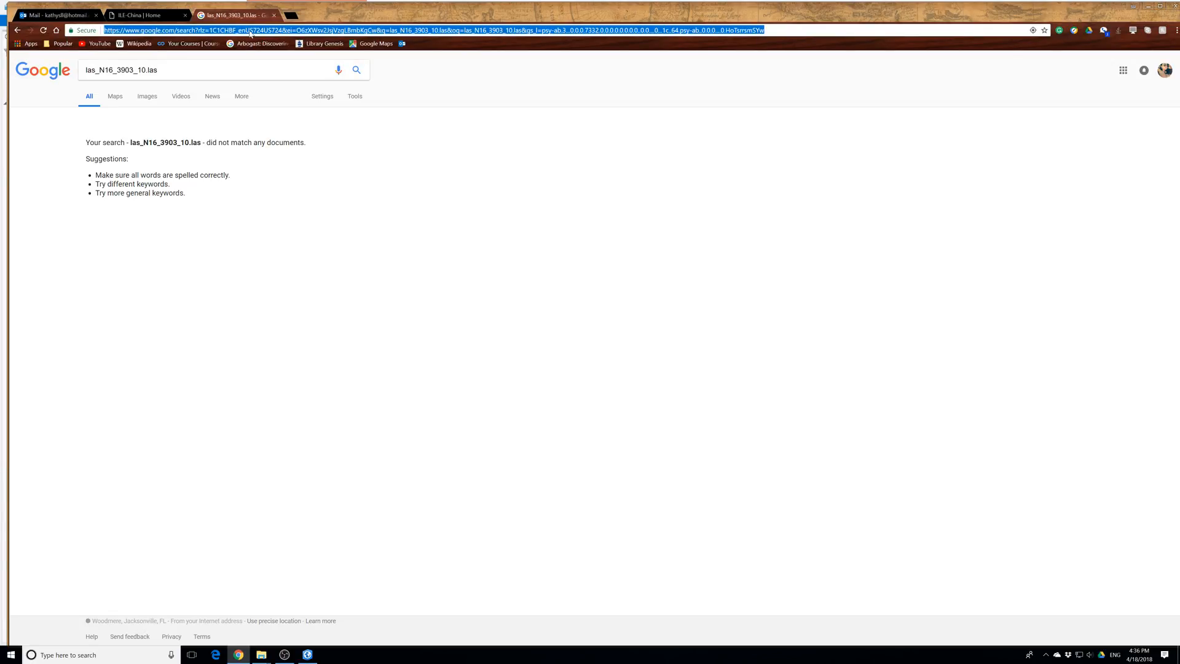
text(http://)
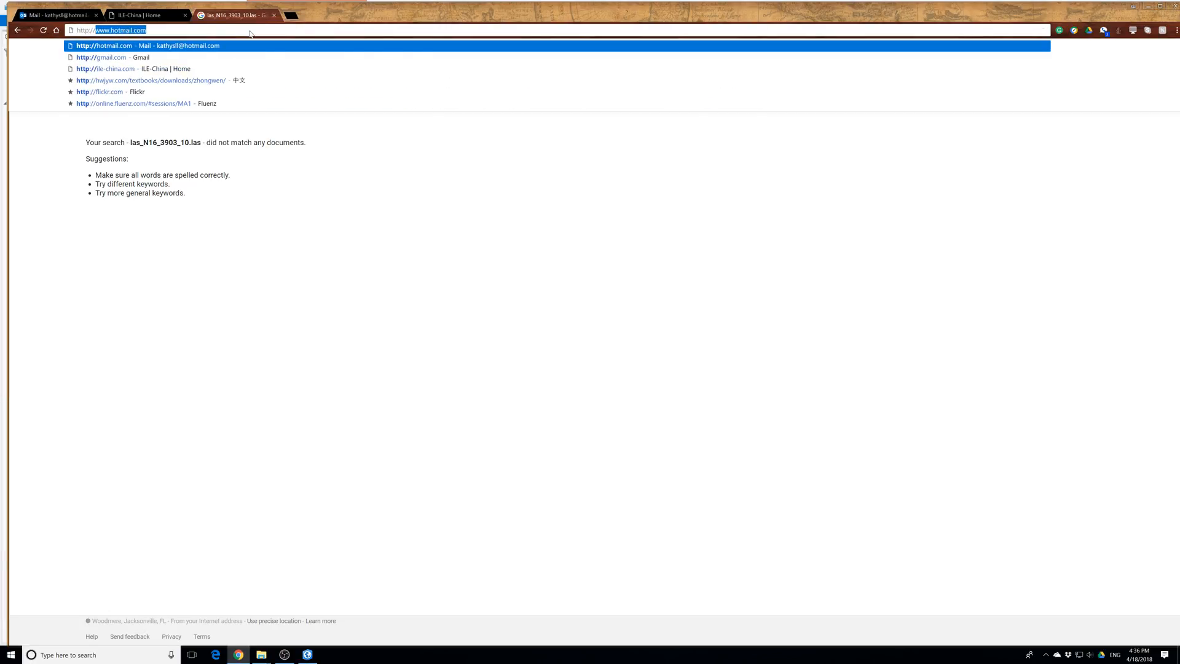
text(vgin)
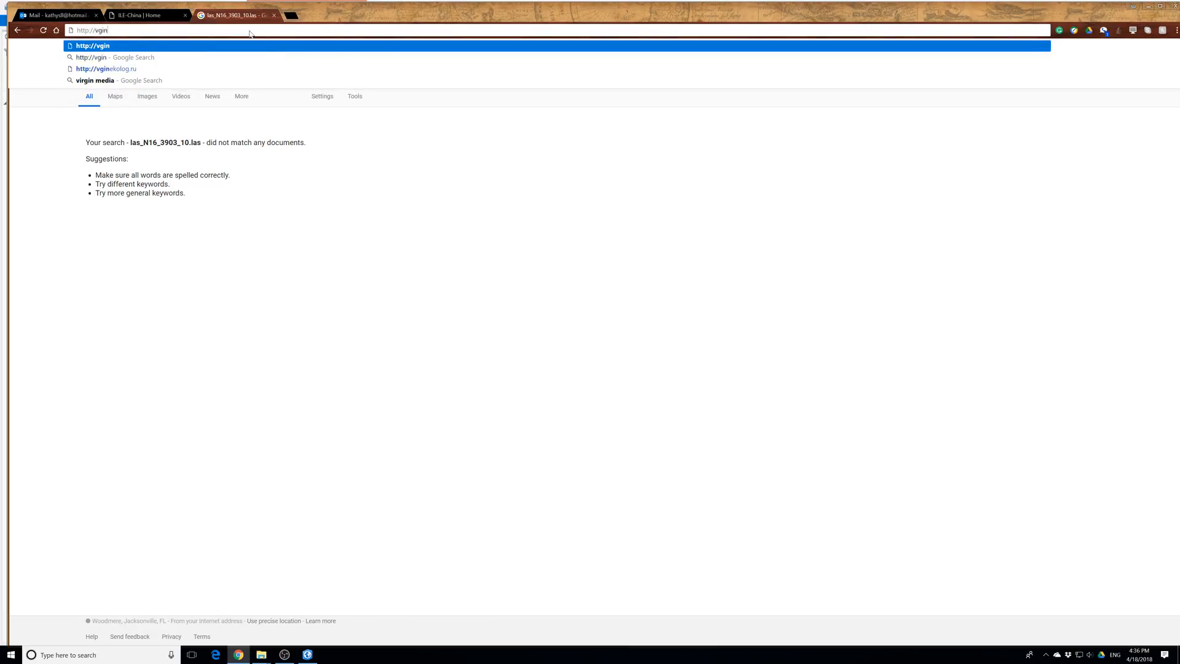
text(.maps.arc)
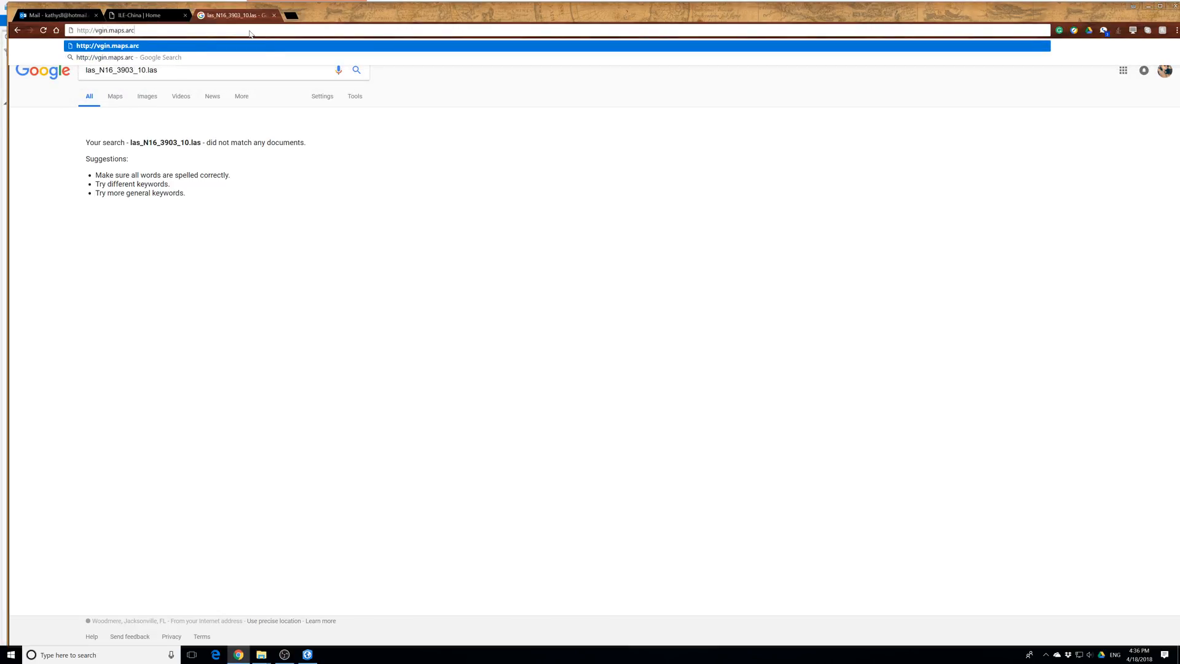
text(gis.com/home/item/html)
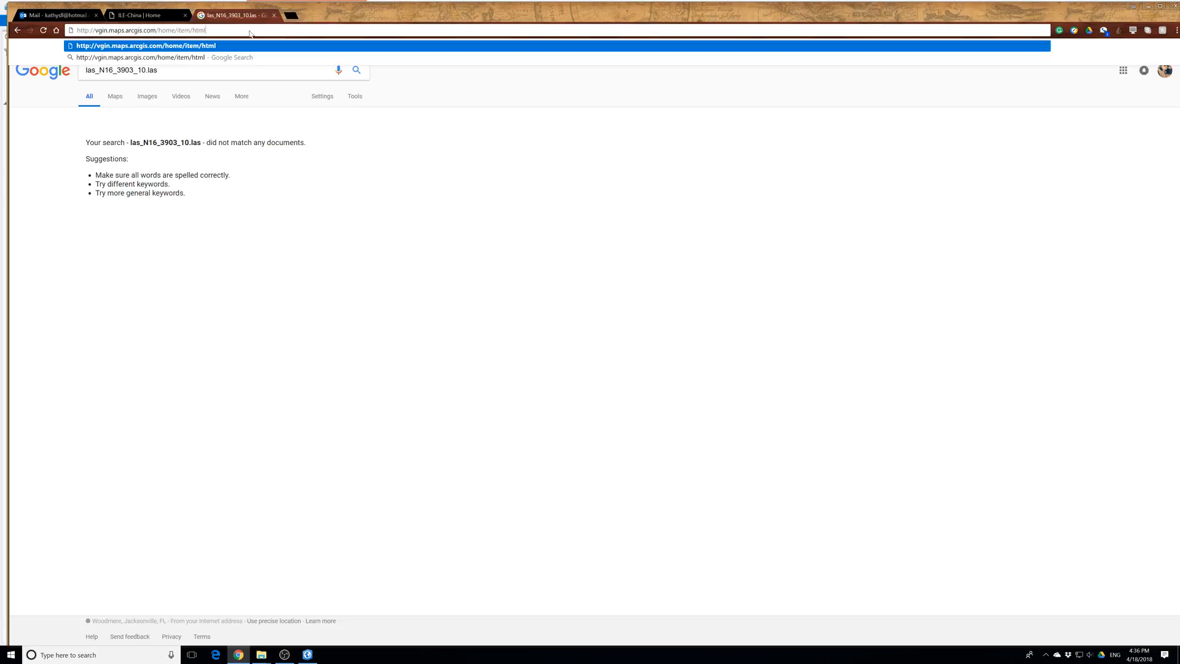
text(?od)
text(=1e96be36b454a12a69)
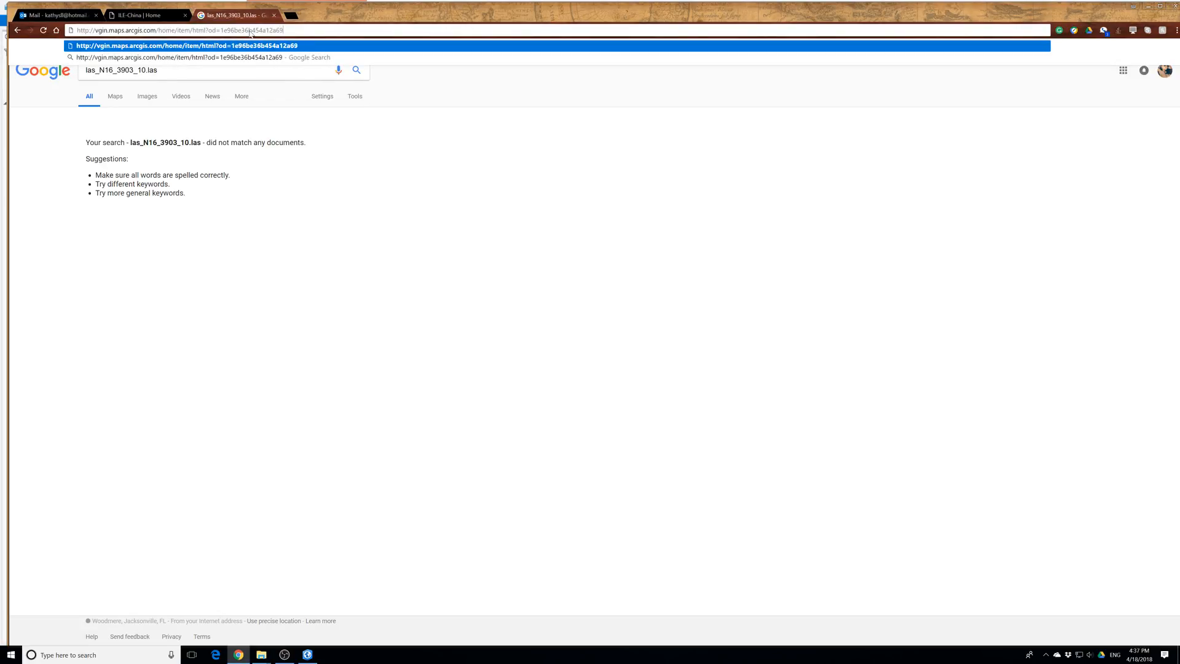
text(a3ad0bc147)
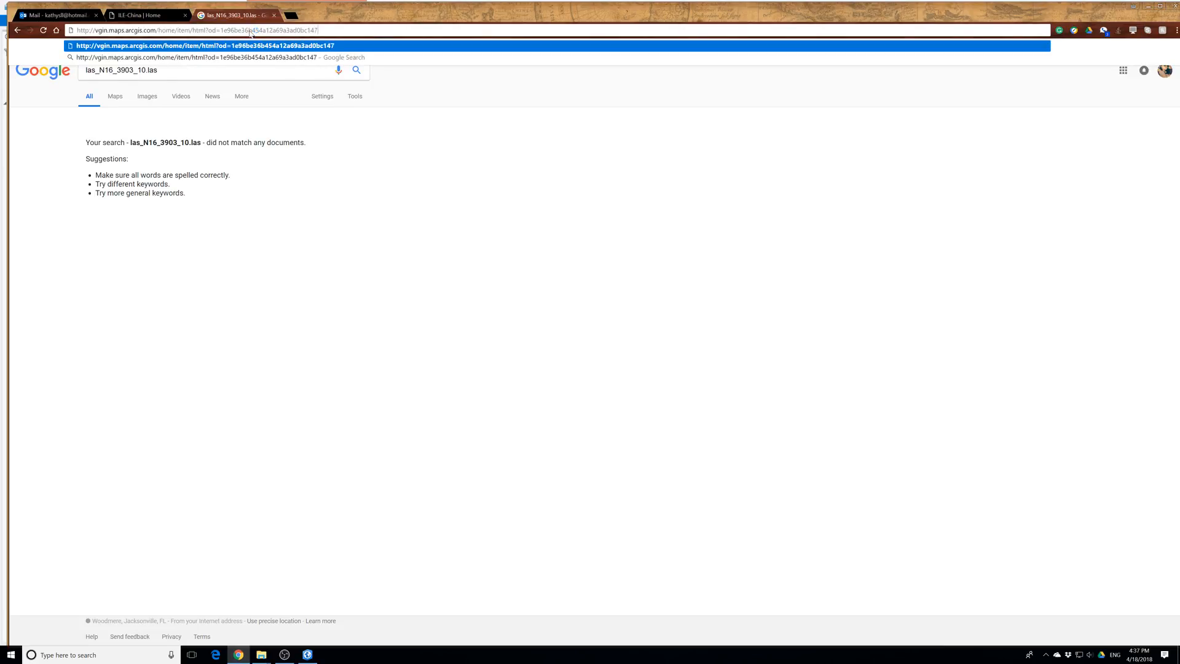
text(3ce)
key(Return)
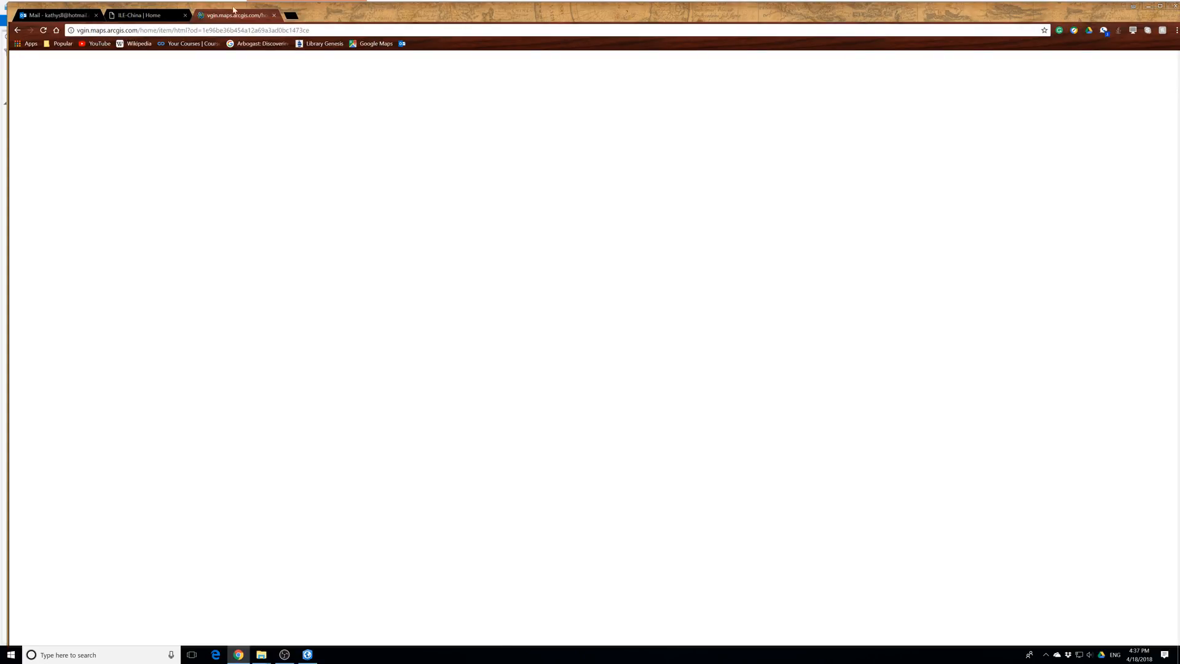
Change the query parameter in the page address from od to id and load the corrected address
click(240, 30)
key(Return)
click(193, 29)
click(195, 32)
key(BackSpace)
text(i)
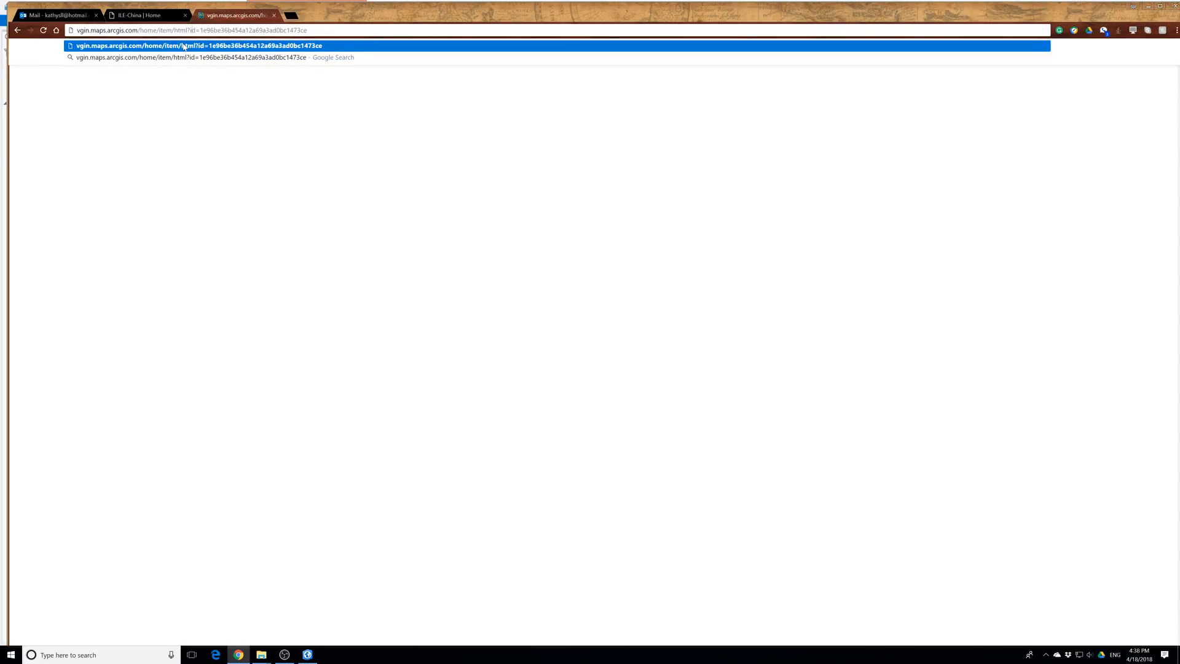
click(183, 47)
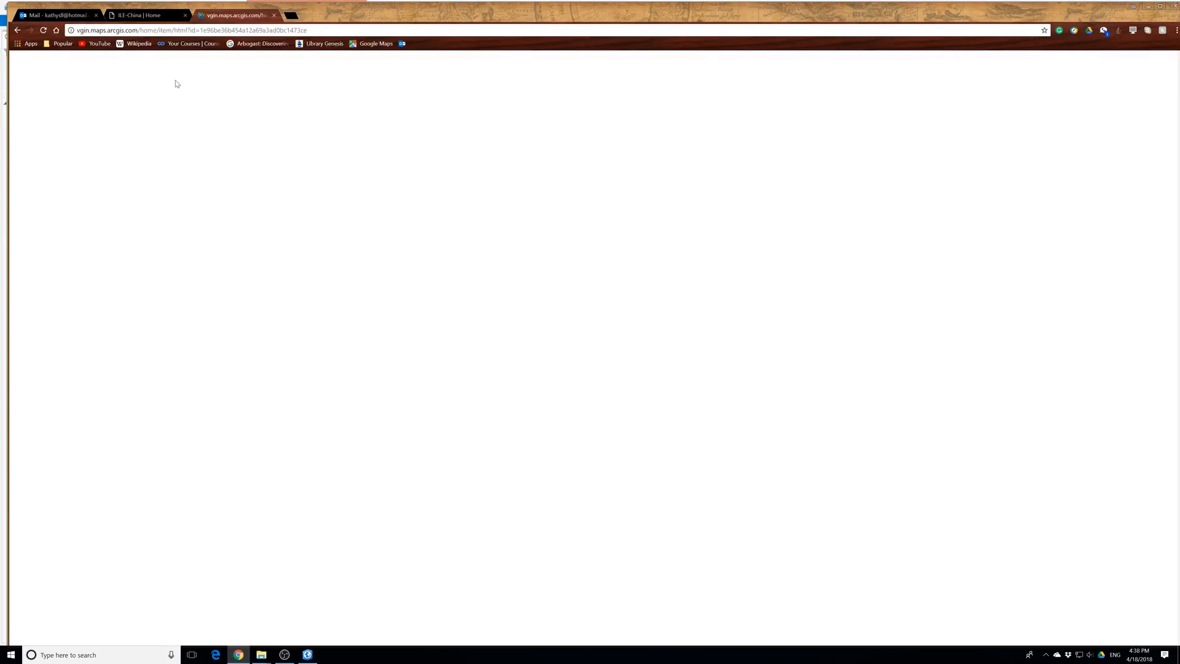
Insert the missing 4 after 1e96 in the address's item ID and load the page
click(214, 31)
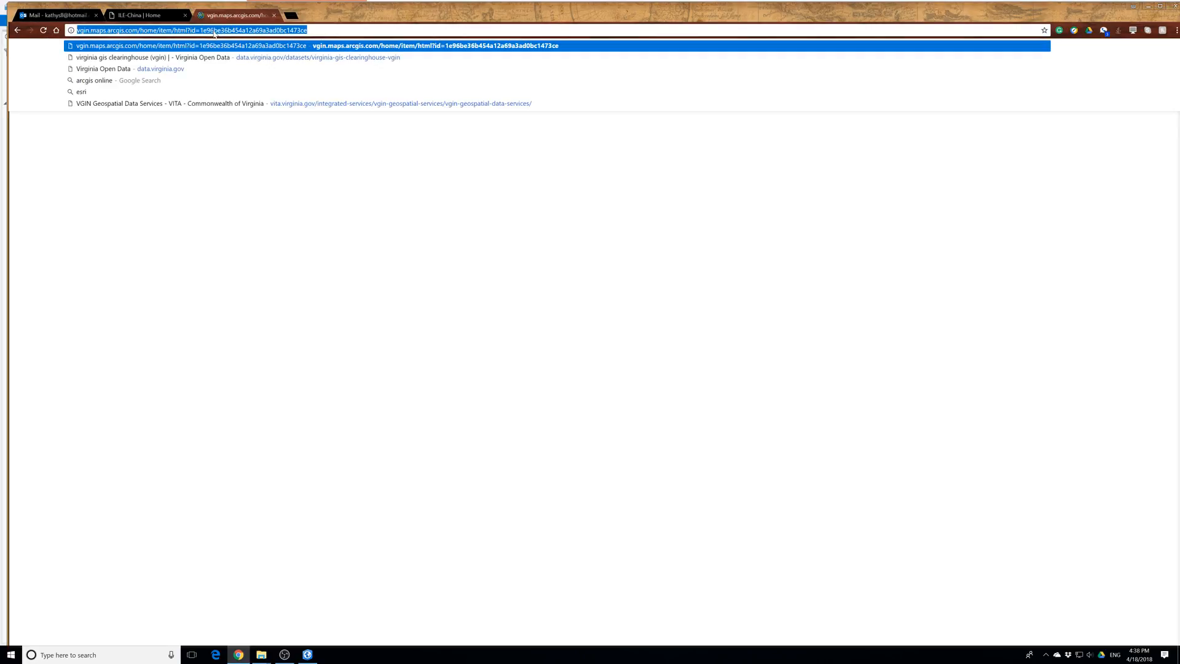
click(214, 31)
text(4)
key(Return)
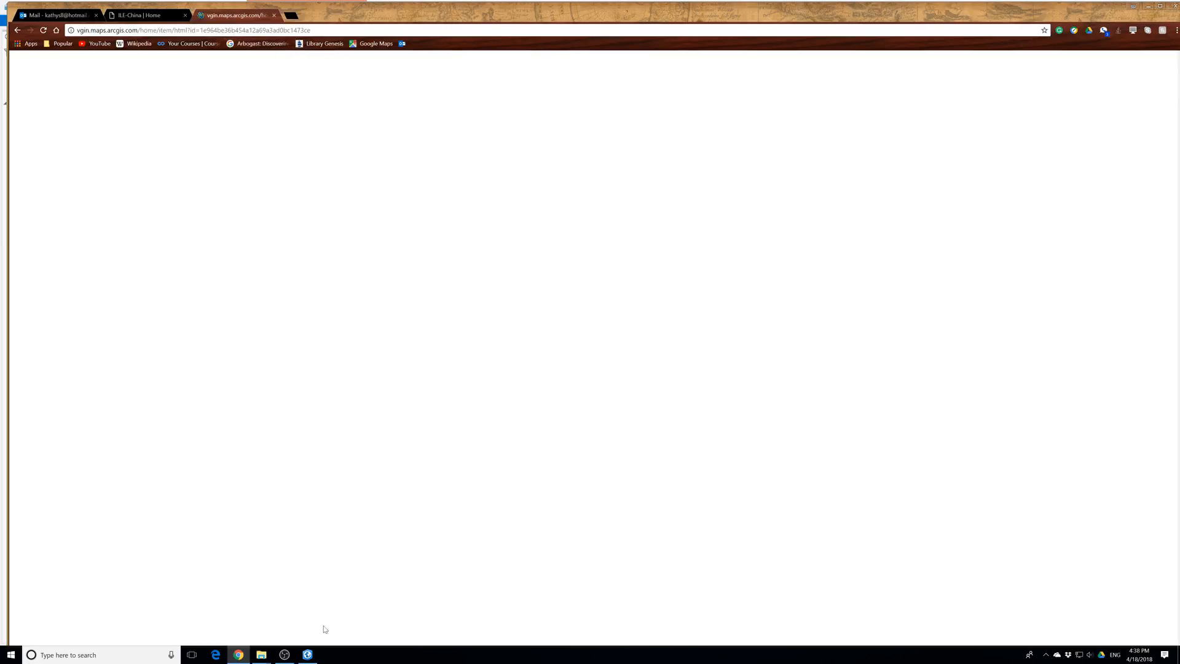
Switch back to ArcGIS Pro and check the LAS point filter choices for LAS_N16_3803_10_LasDataset.lasd
click(284, 657)
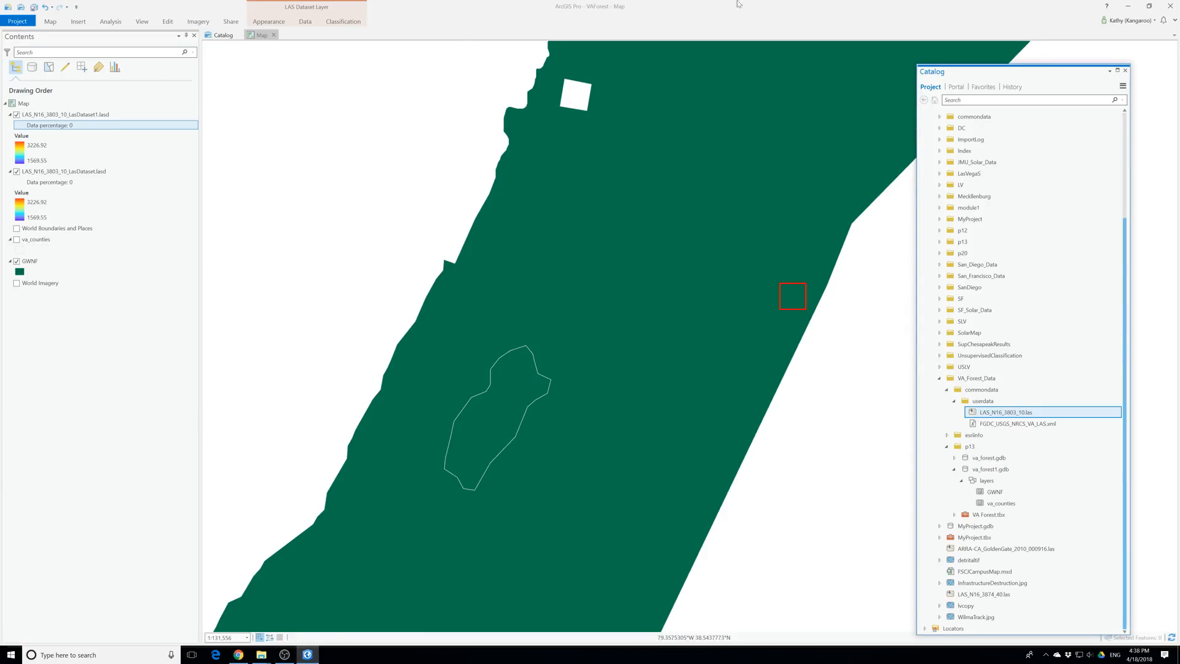
click(70, 172)
click(251, 23)
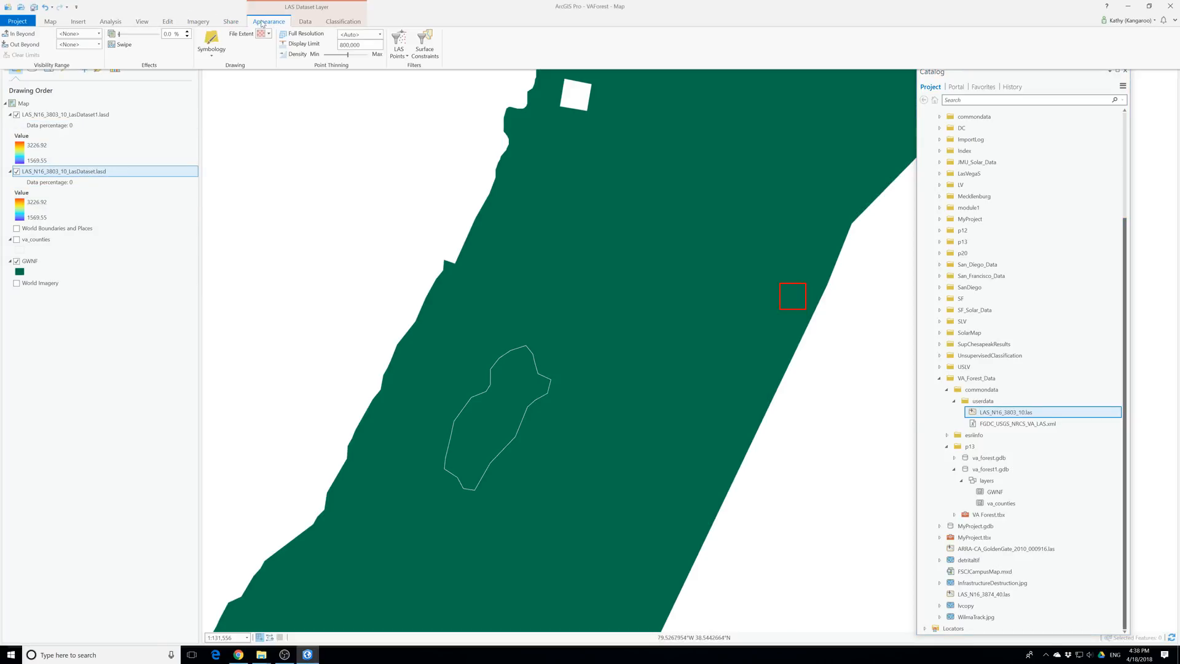
click(399, 49)
click(426, 102)
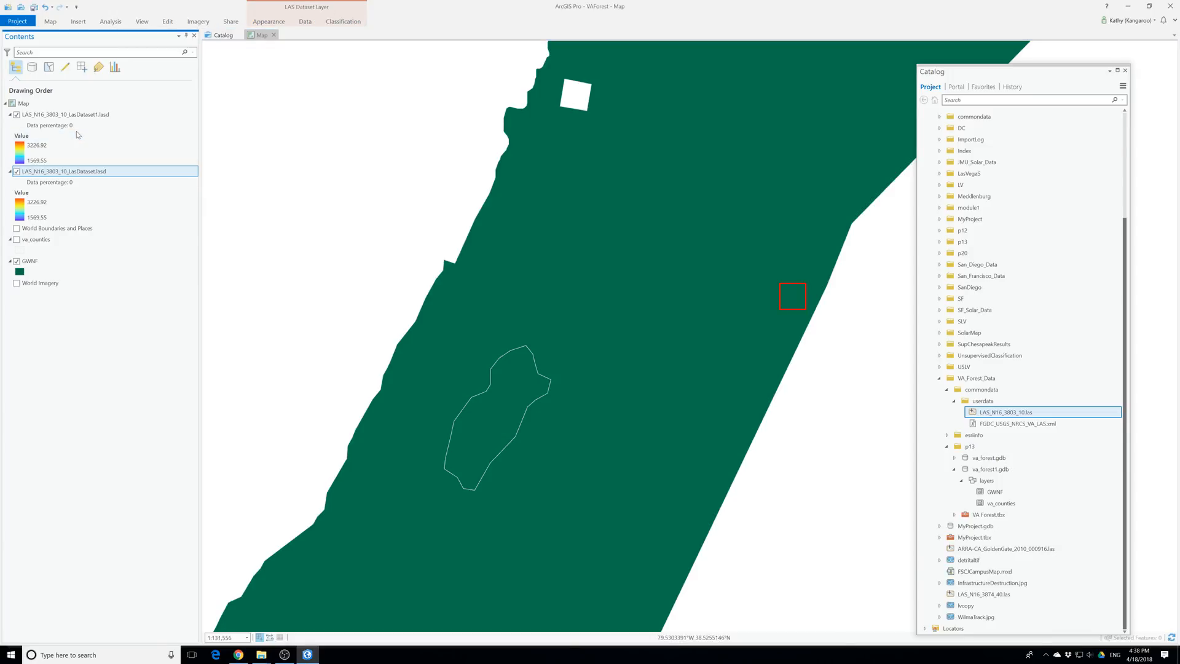
Review the source, surface constraints, LAS filter, cache and elevation properties of LAS_N16_3803_10_LasDataset1.lasd, leaving without changes
click(53, 115)
right_click(54, 117)
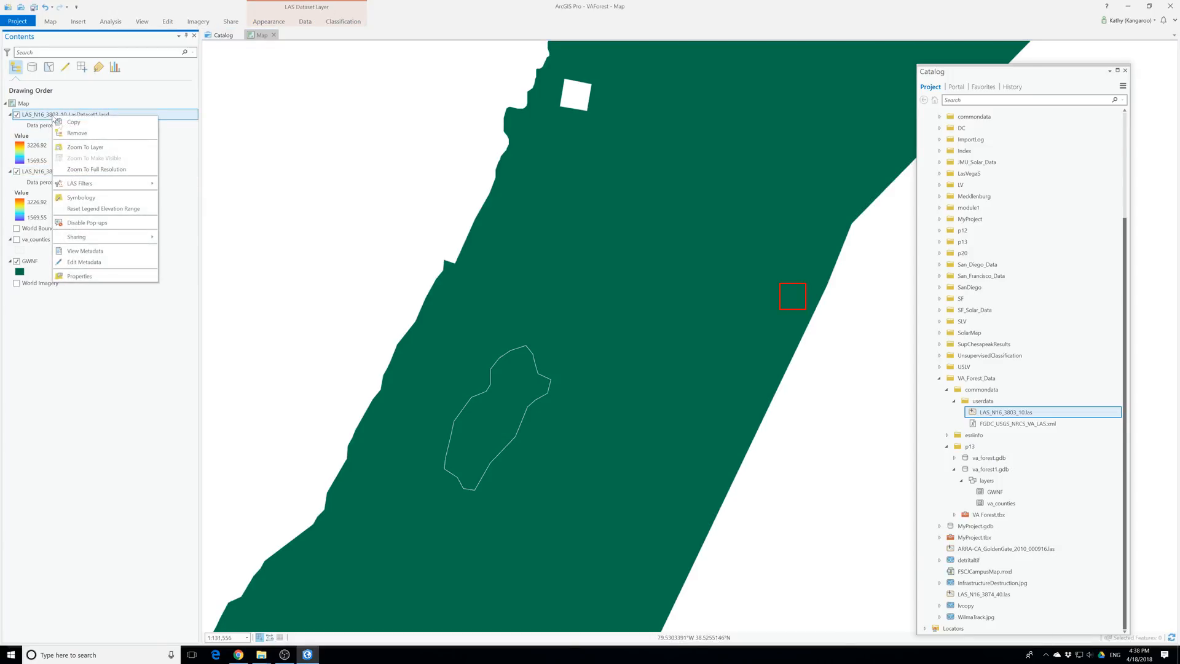
click(86, 275)
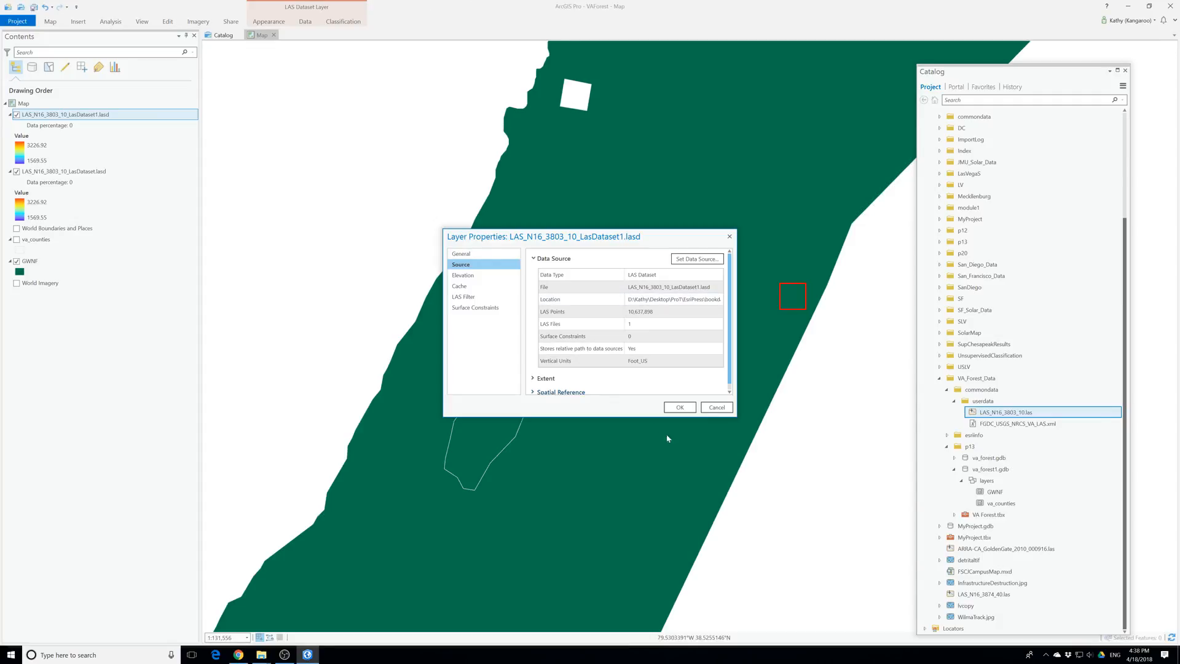
click(462, 308)
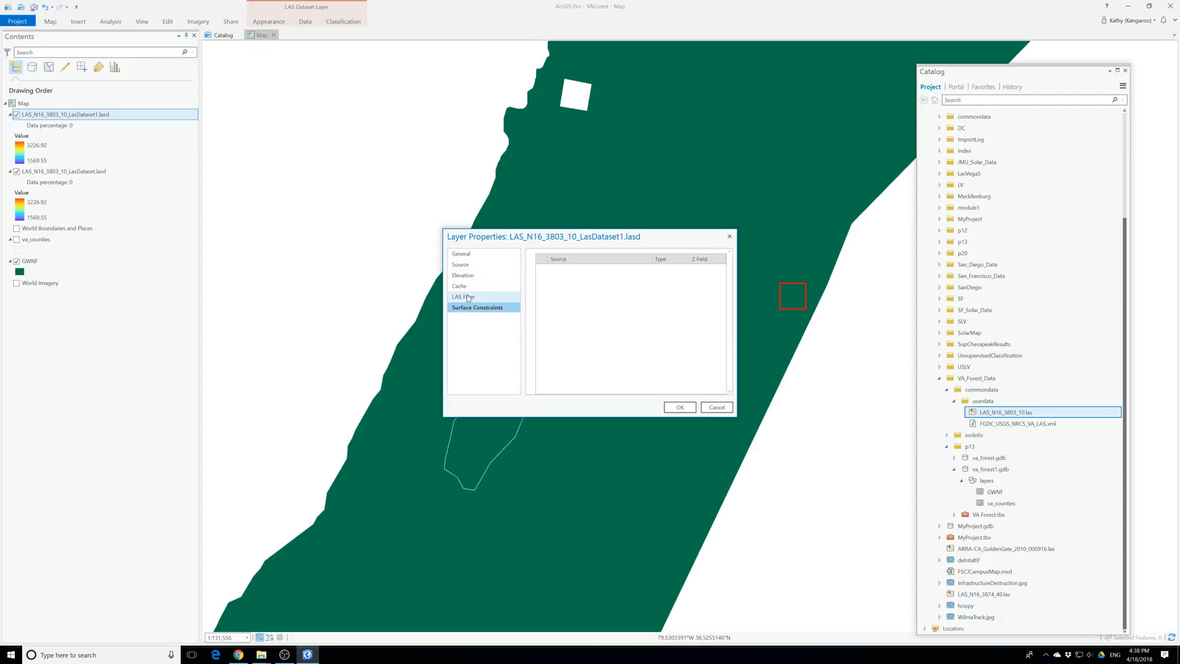
click(467, 298)
click(460, 288)
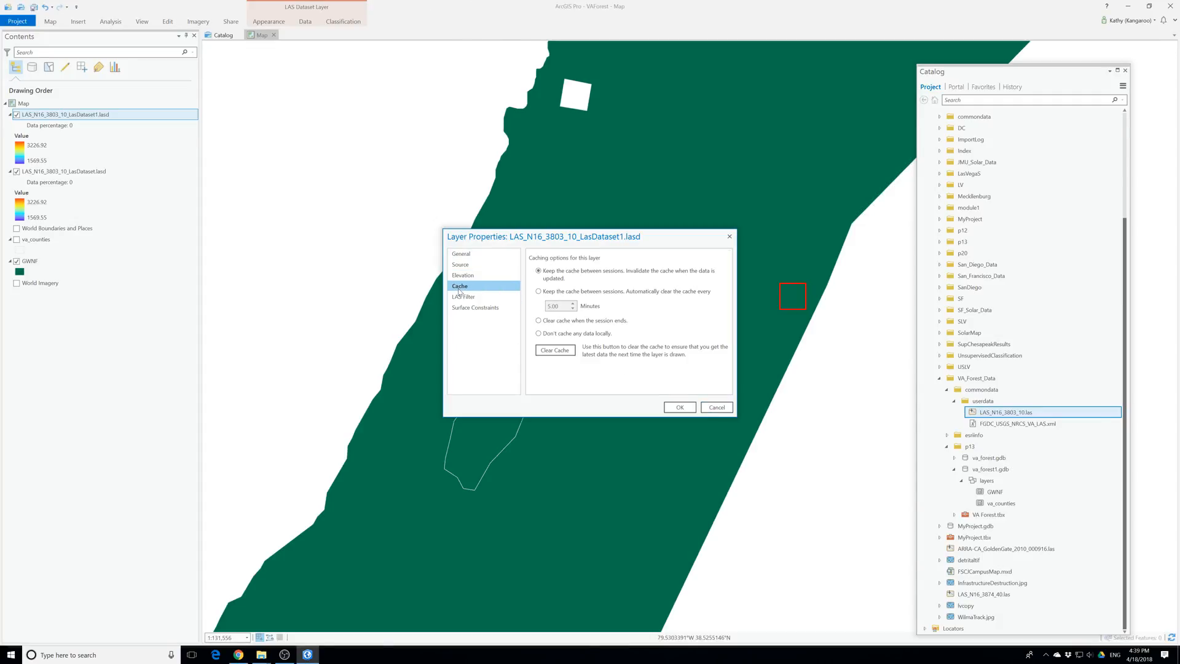
click(465, 278)
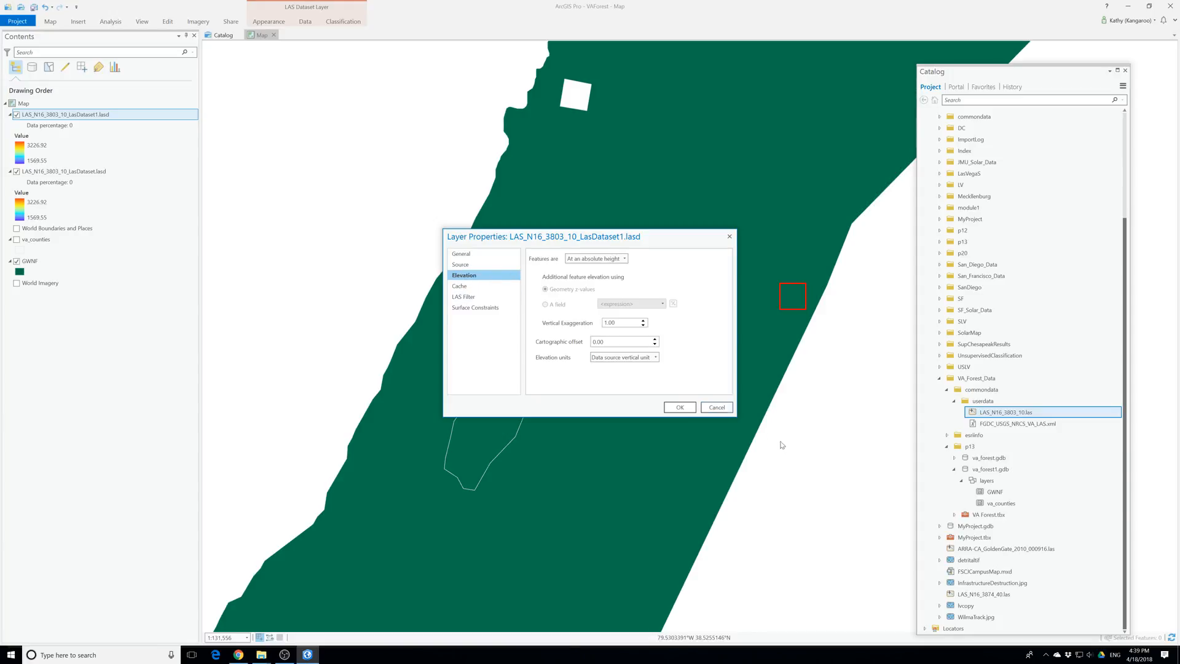
click(715, 410)
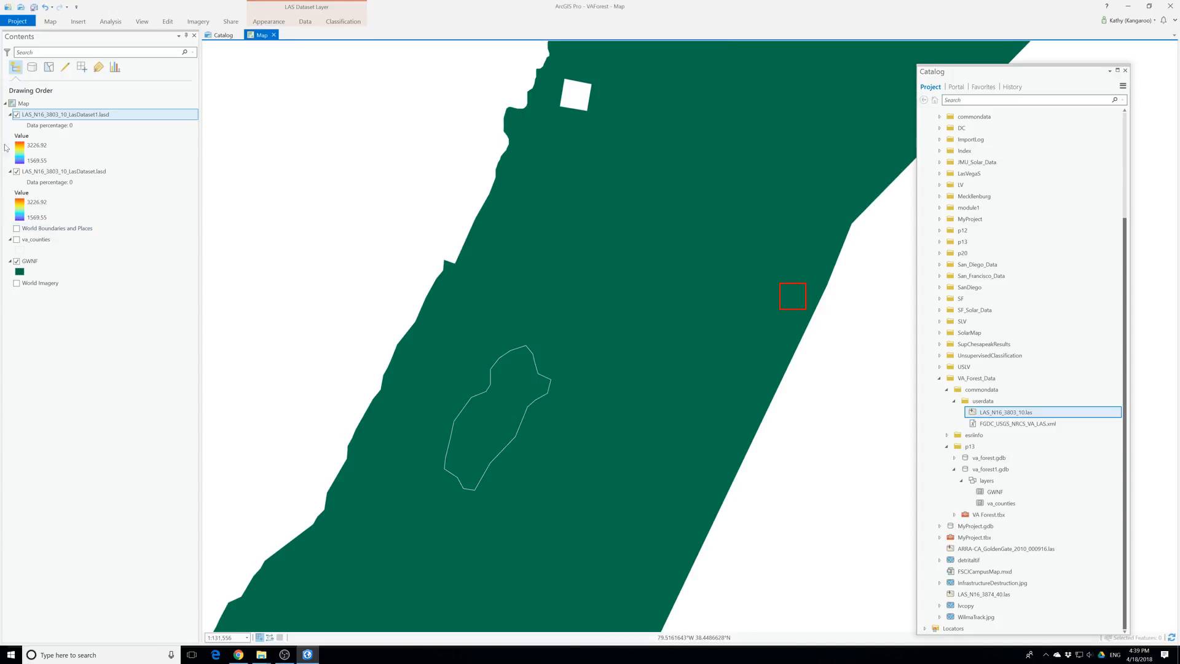
Turn on the World Boundaries and Places and va_counties layers and inspect the lidar tile's location relative to the GWNF area
click(196, 23)
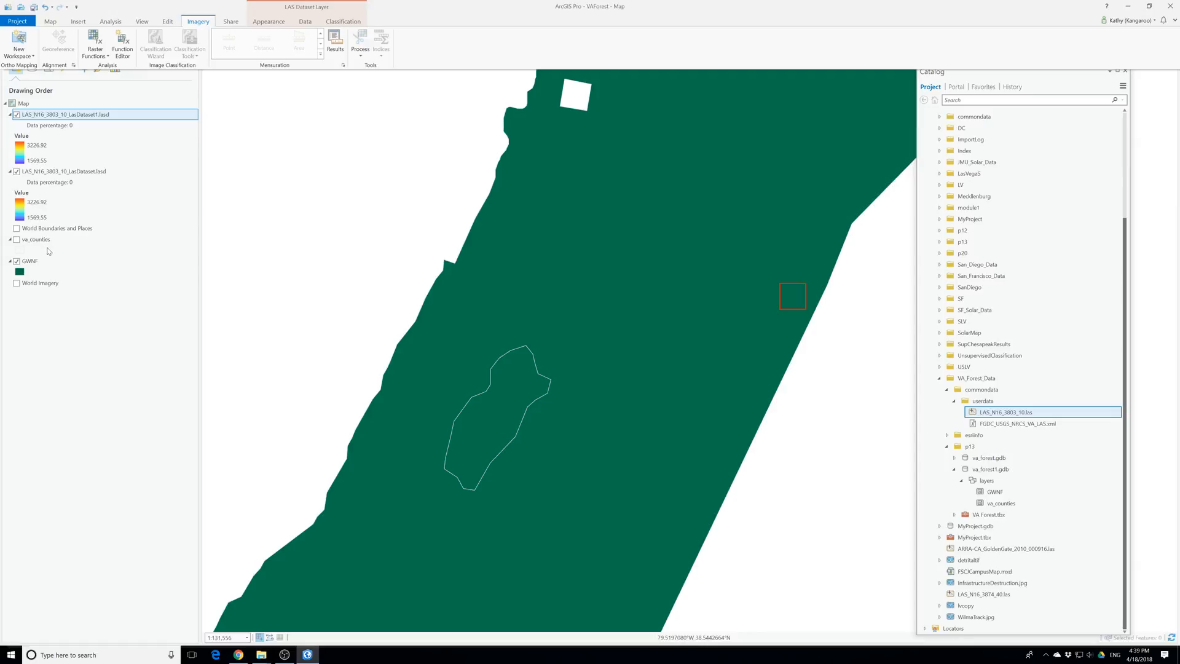
click(17, 228)
click(17, 240)
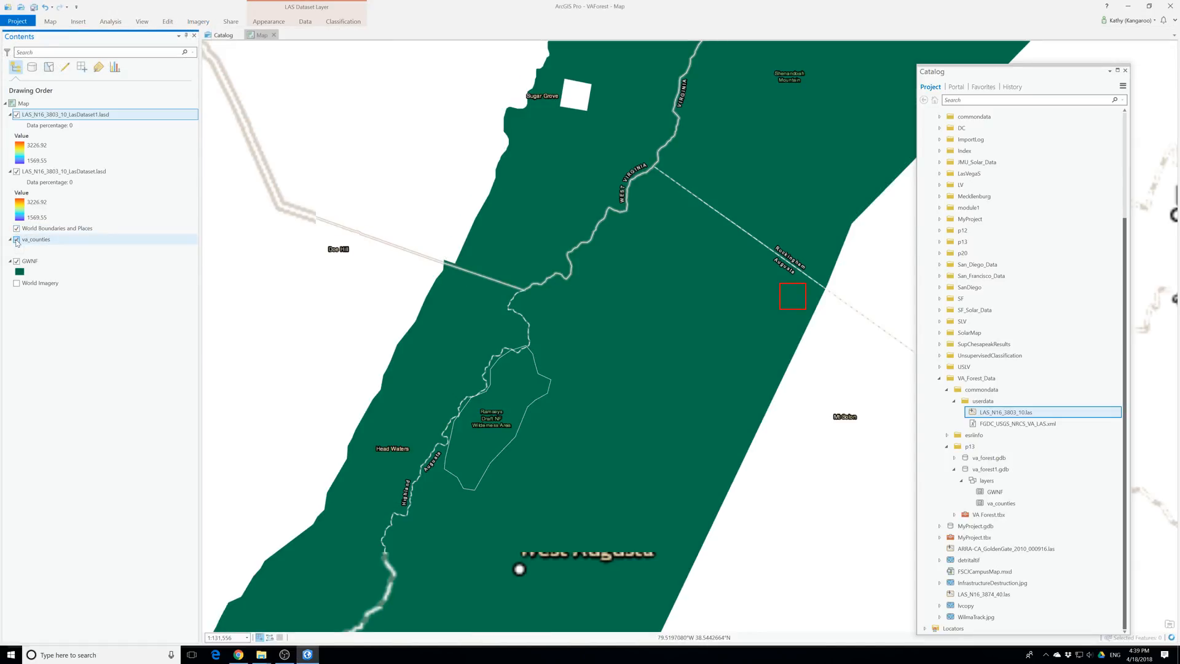
scroll(359, 382, down, 2)
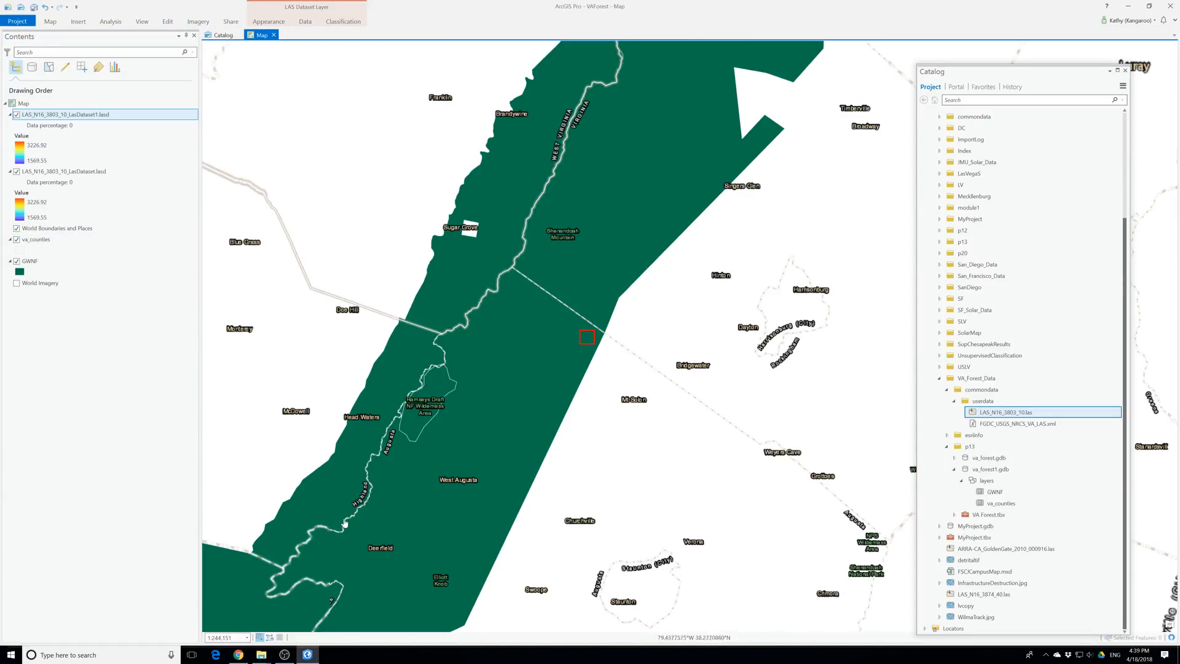
scroll(345, 524, down, 1)
drag(251, 393, 463, 426)
scroll(463, 426, down, 1)
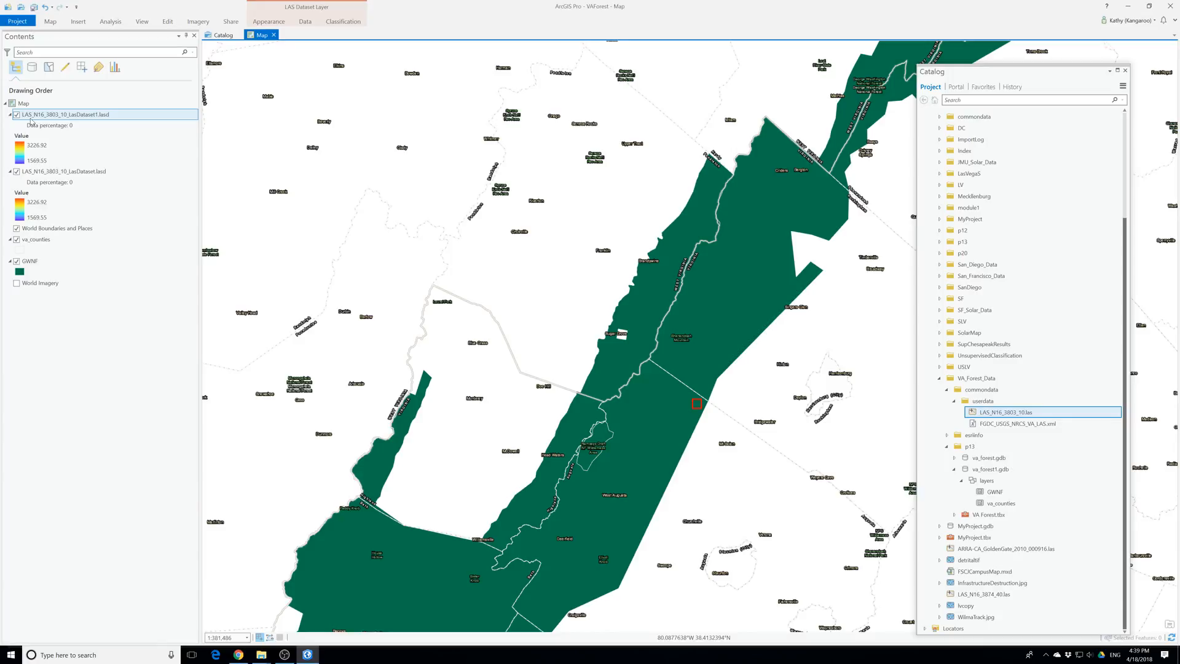
click(50, 126)
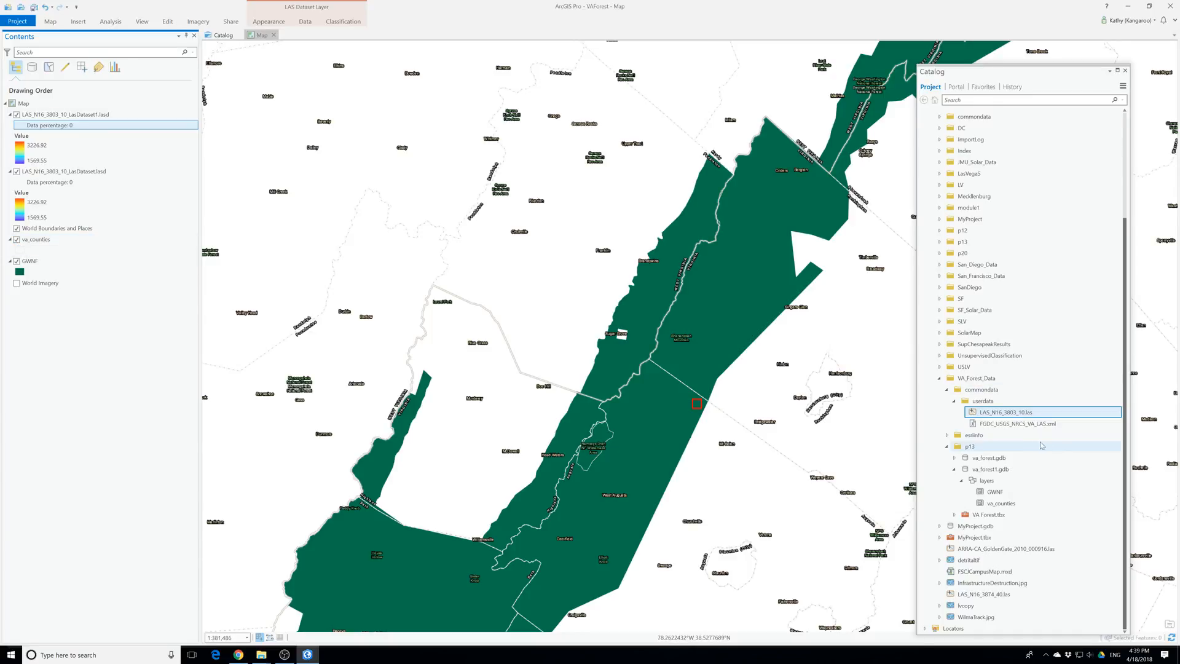
Add LAS_N16_3803_10.las from the VA_Forest_Data userdata folder to the map above World Boundaries and Places
drag(986, 412, 64, 256)
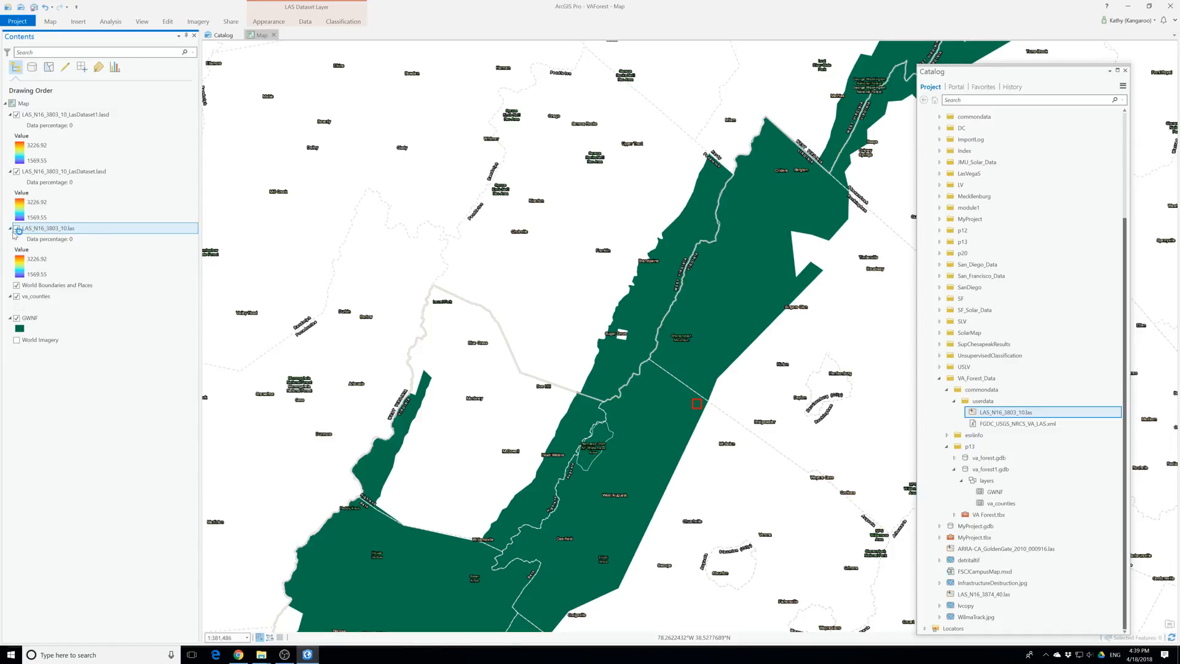
click(53, 241)
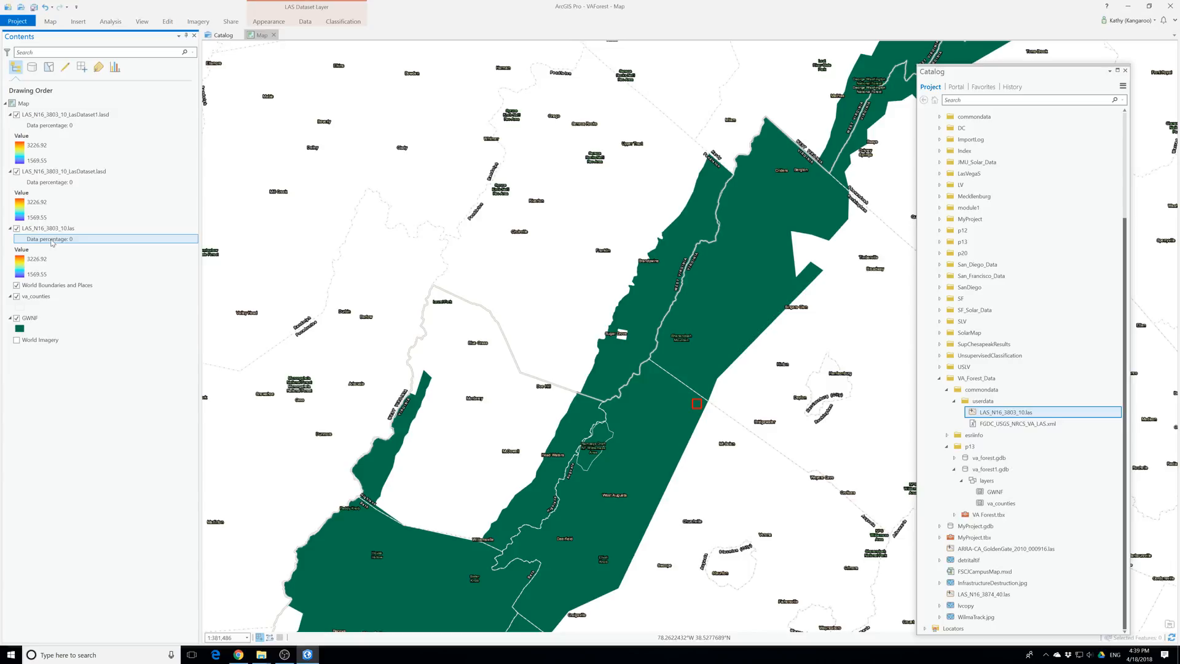
mouse_move(998, 414)
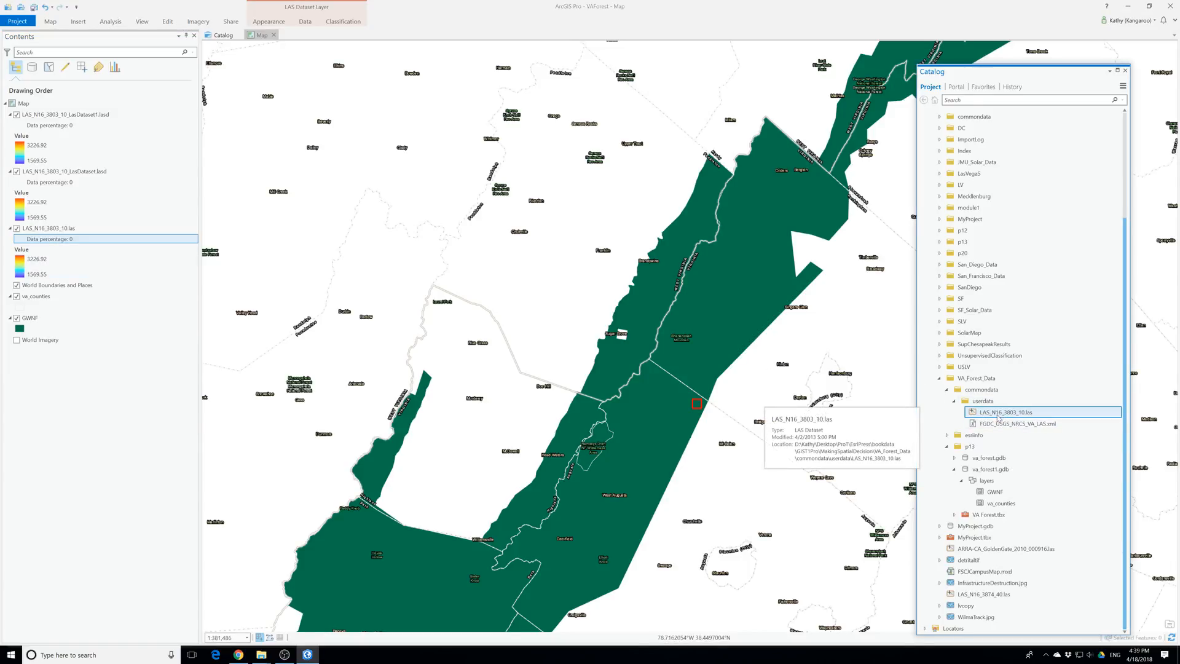
click(1007, 424)
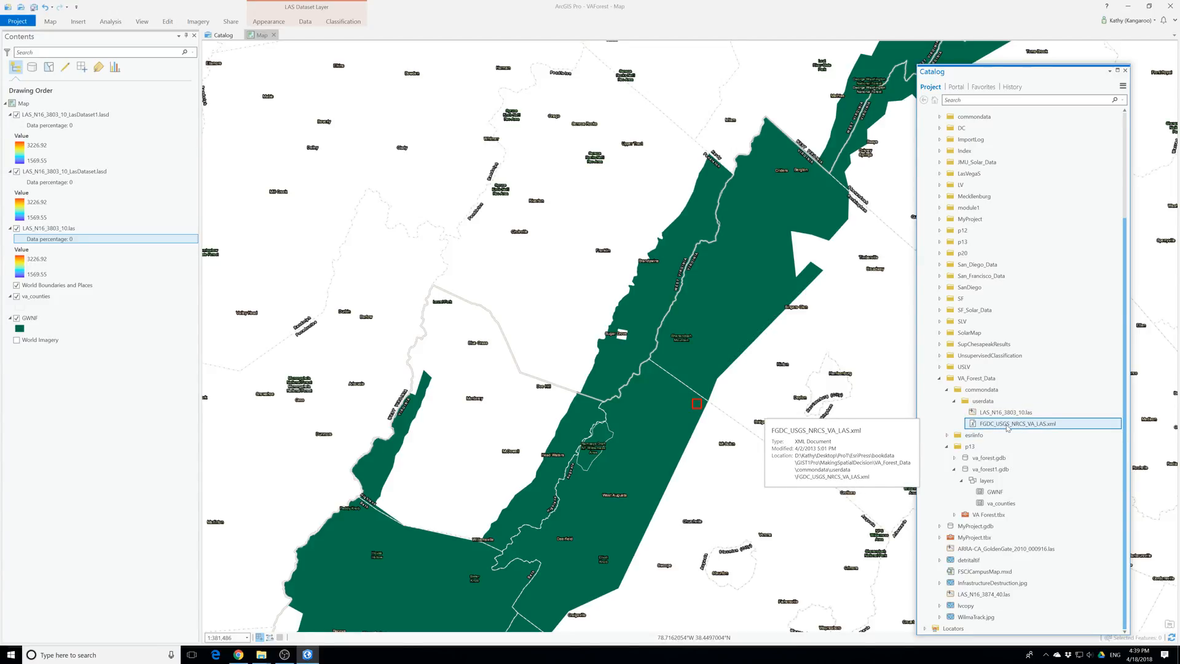
mouse_move(267, 657)
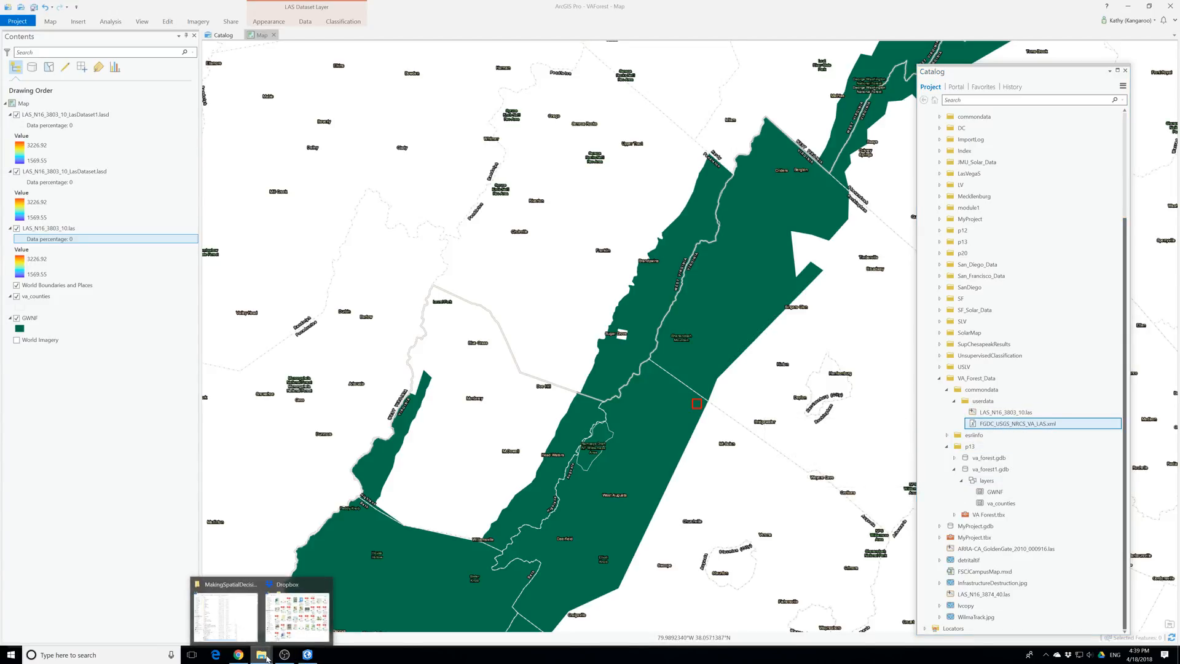
Insert a new map into the project
click(568, 22)
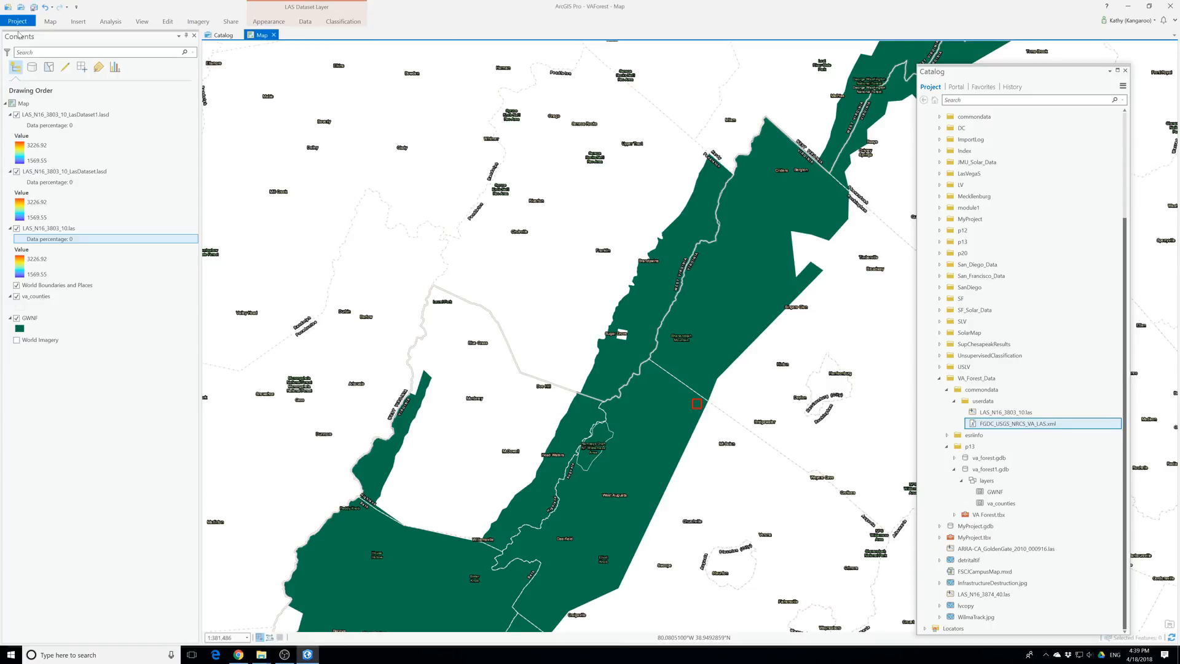
click(53, 22)
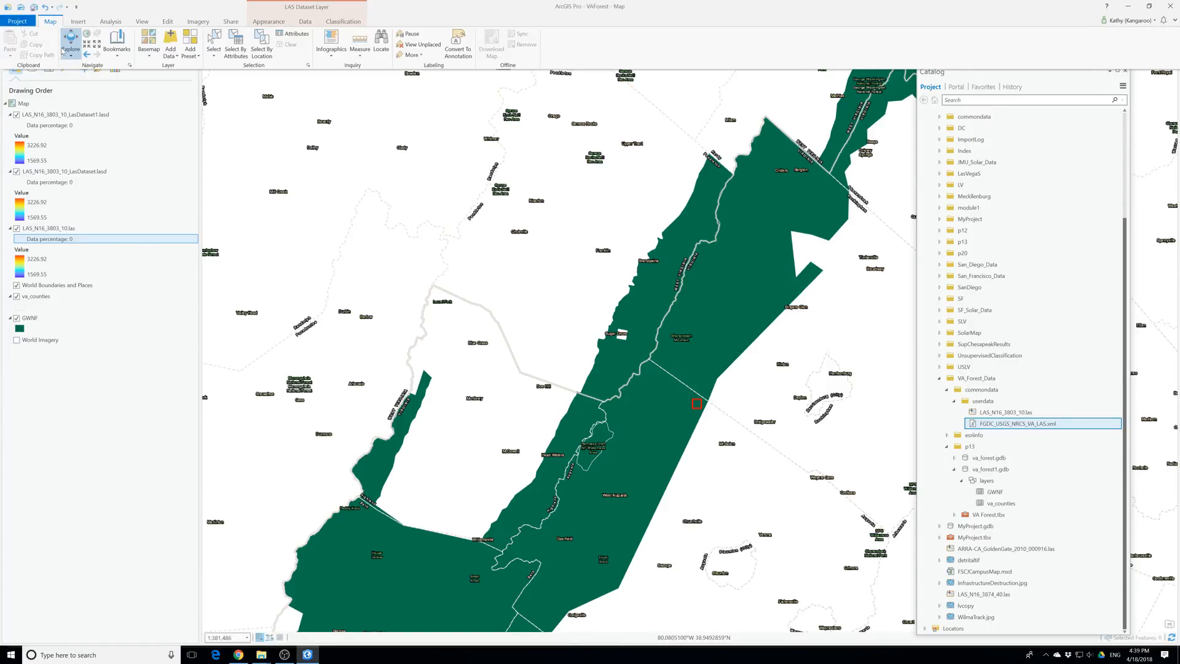
click(78, 22)
click(10, 52)
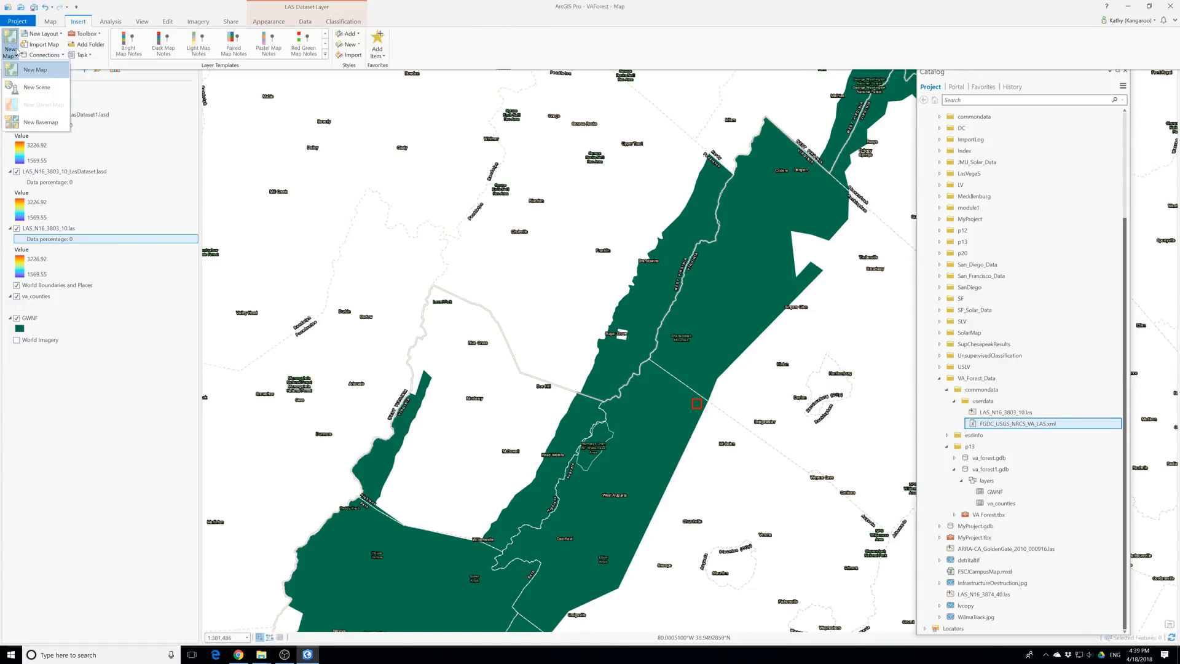
click(27, 69)
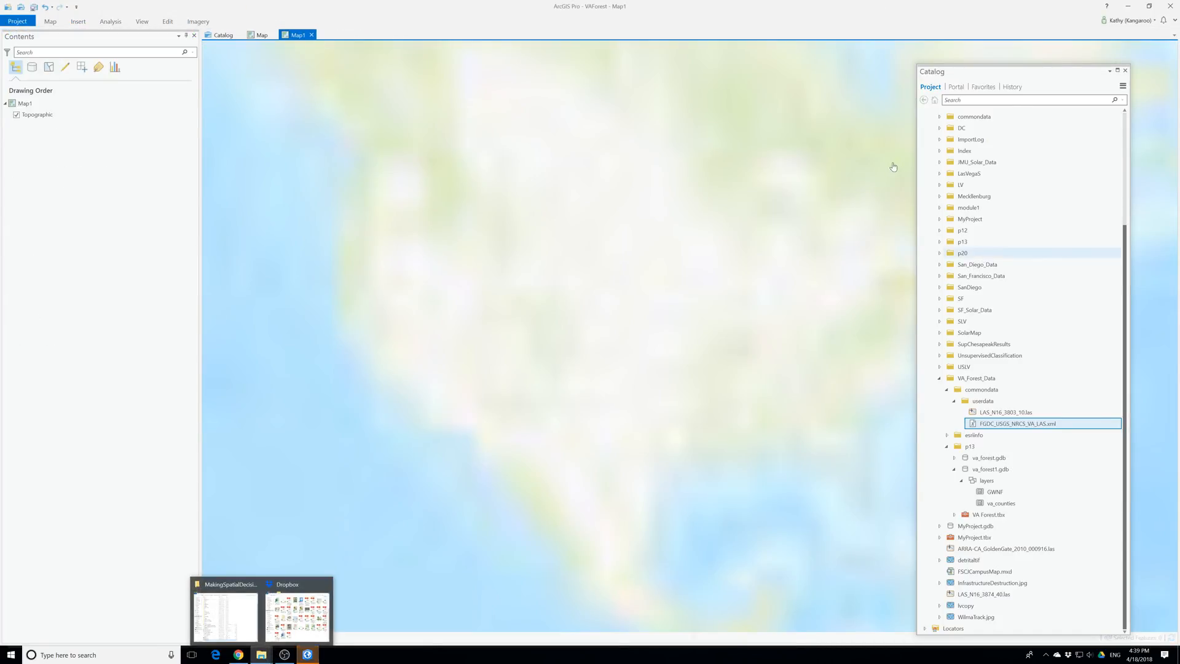
Look at the MakingSpatialDecision folder in File Explorer, then return to ArcGIS Pro and collapse the userdata and commondata folders
click(225, 611)
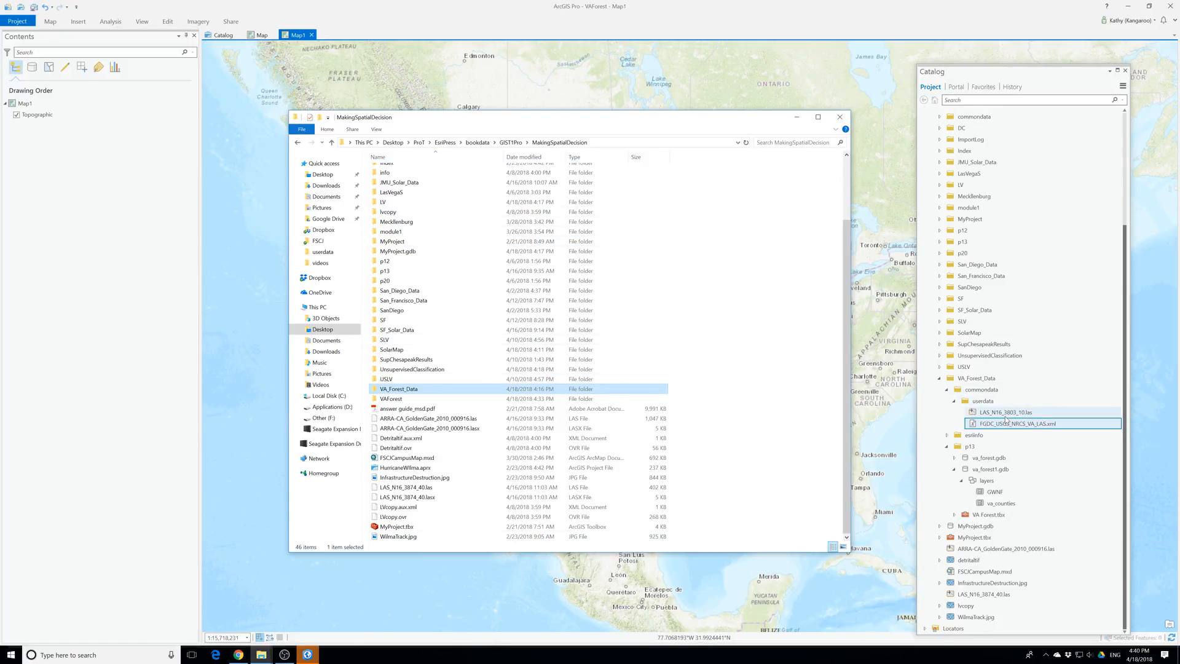
click(953, 401)
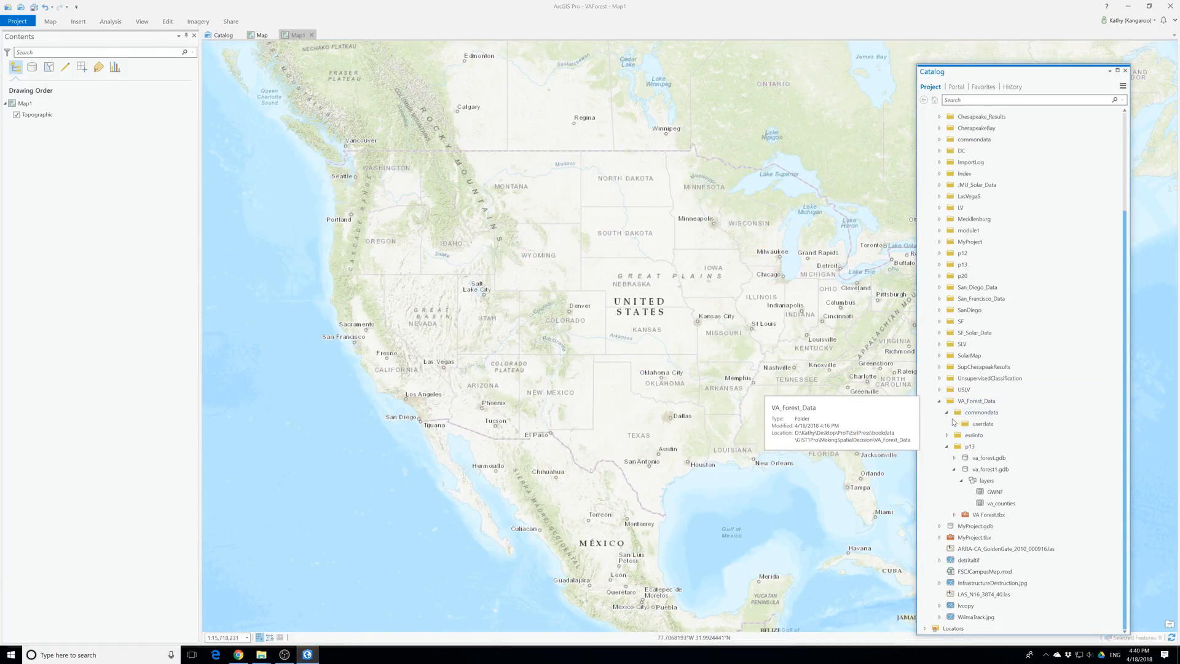
click(948, 414)
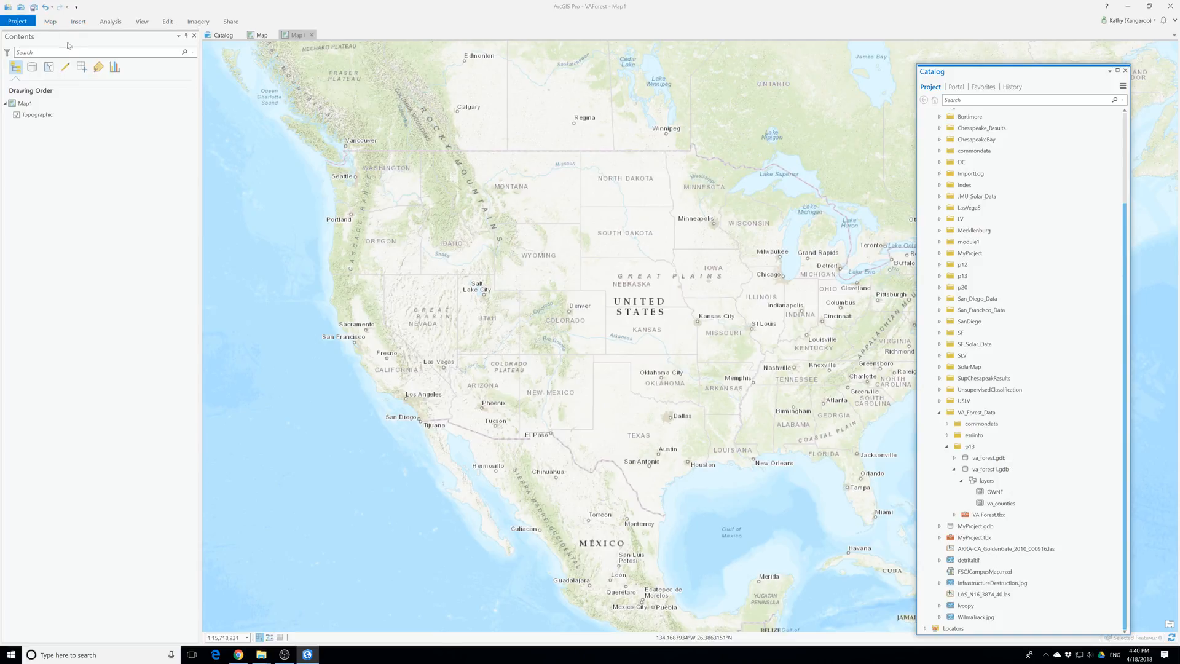
Return to the original map with the lidar layers, search the geoprocessing tools for "extract package" and open Extract Package
click(262, 35)
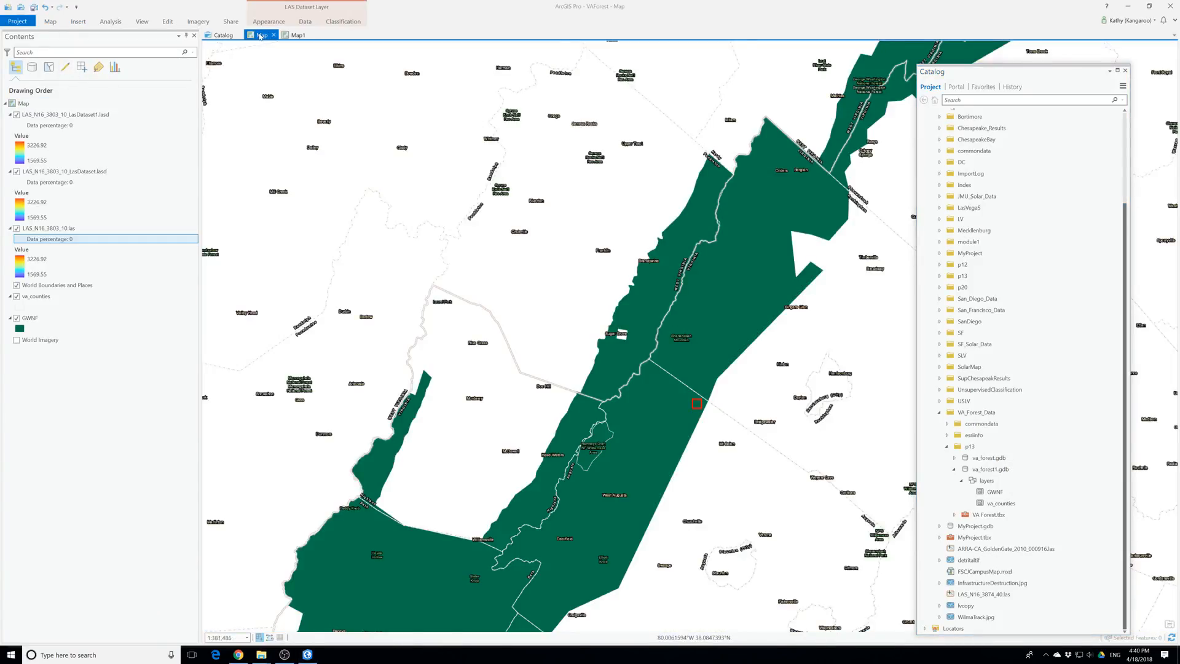
click(52, 26)
click(111, 21)
click(121, 43)
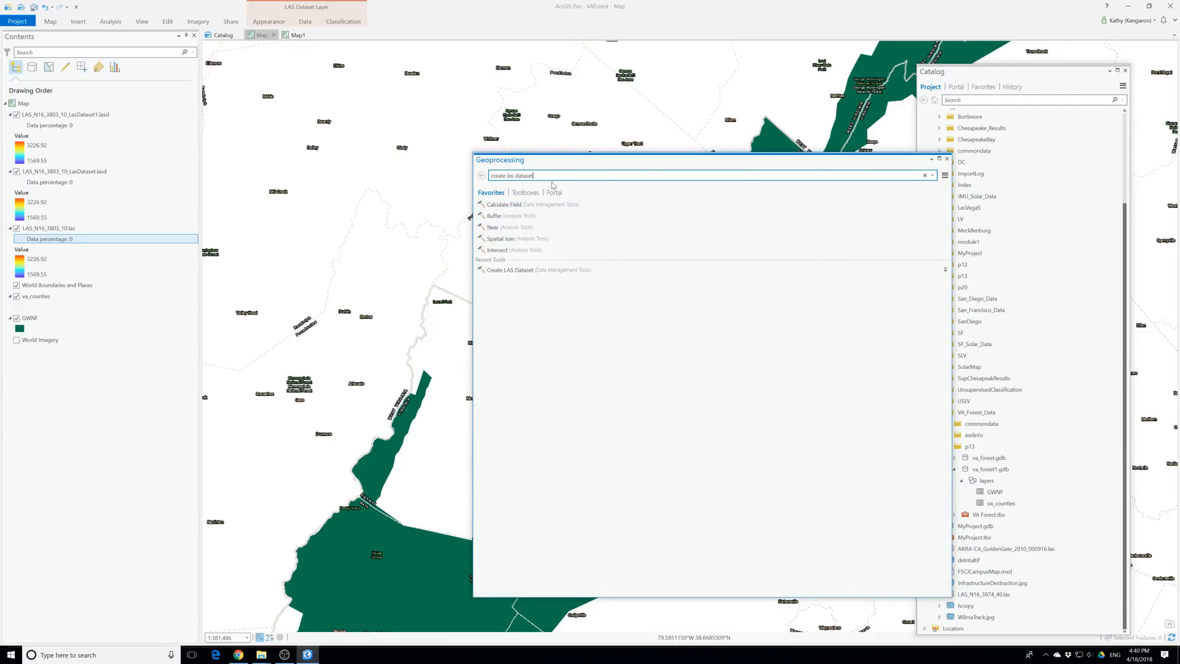
drag(534, 176, 441, 181)
text(extract package)
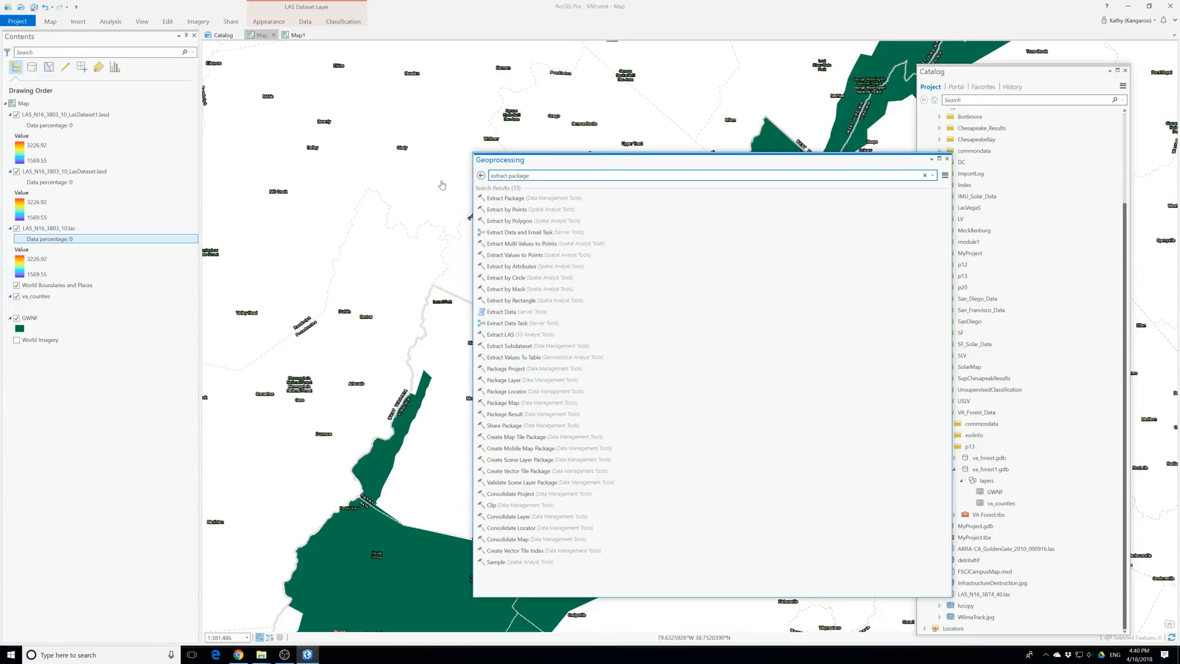
click(519, 198)
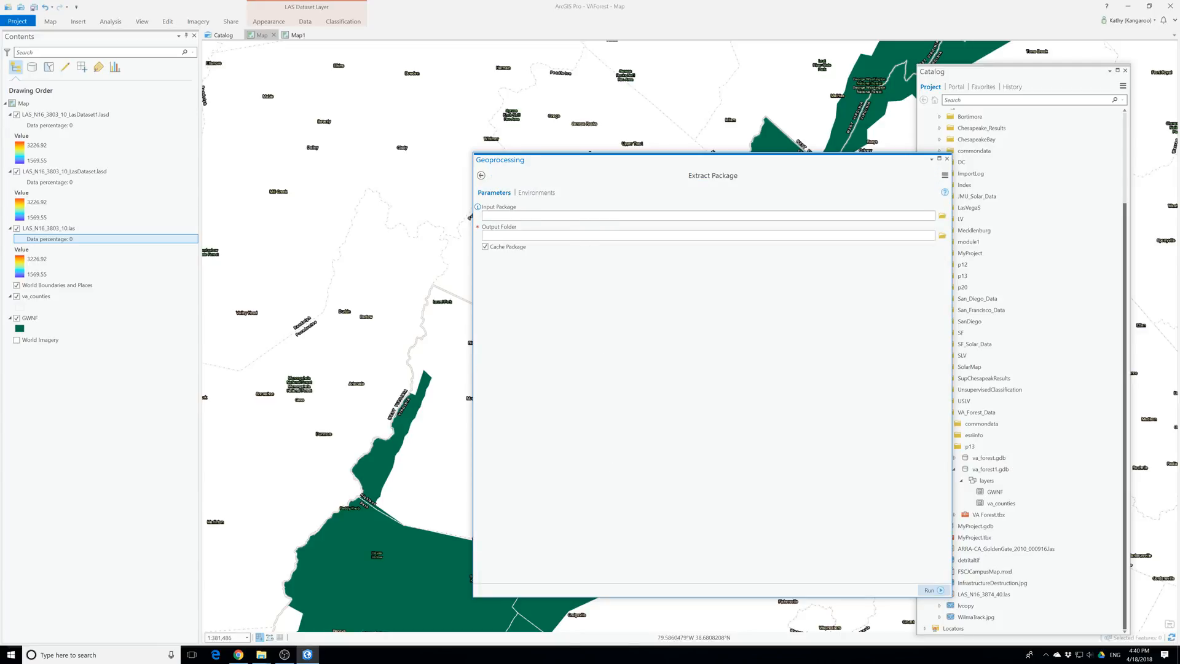
Choose VA_Forest_Data.ppkx from the Downloads folder as the input package
click(939, 215)
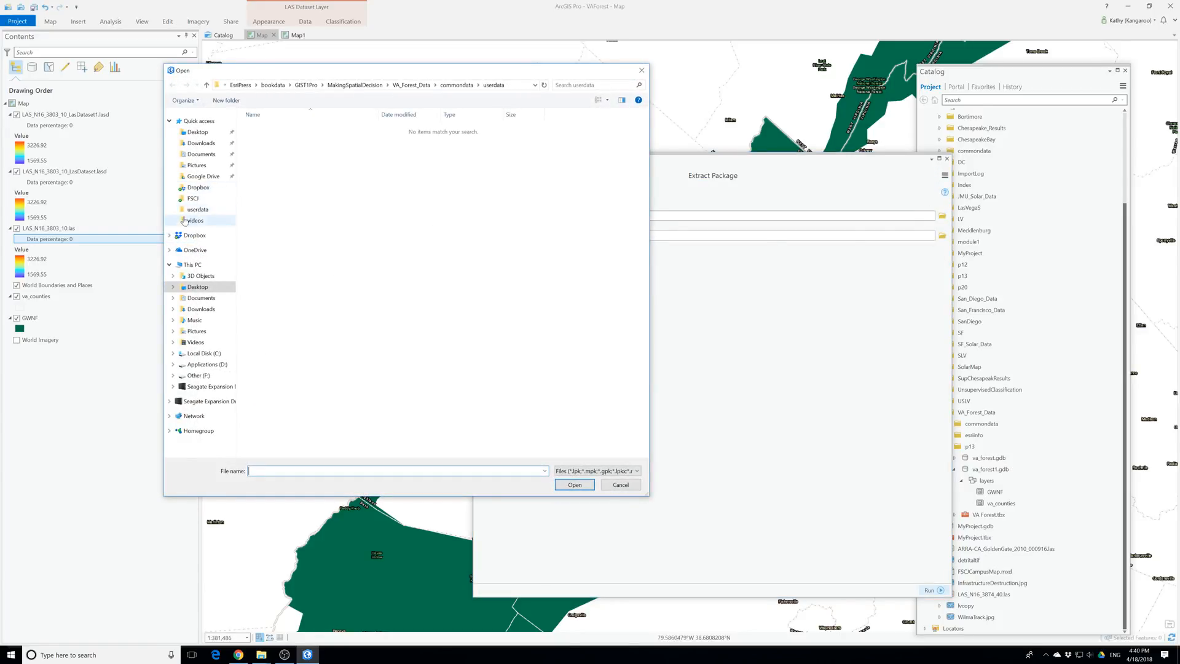
click(202, 145)
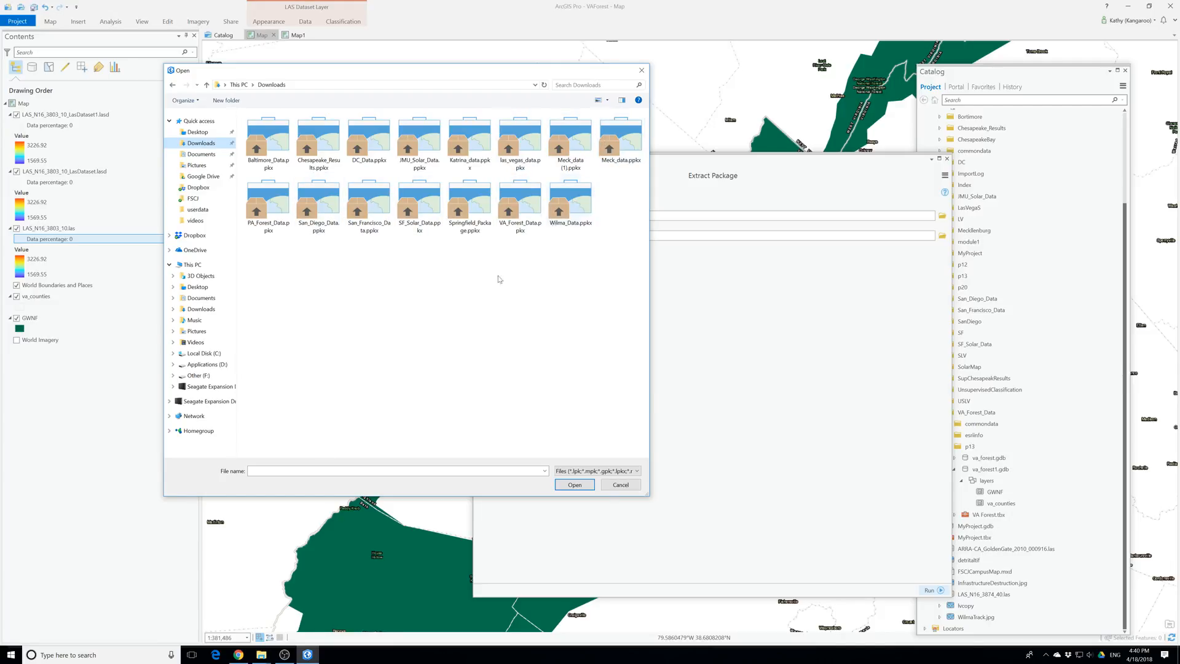
click(520, 205)
click(574, 485)
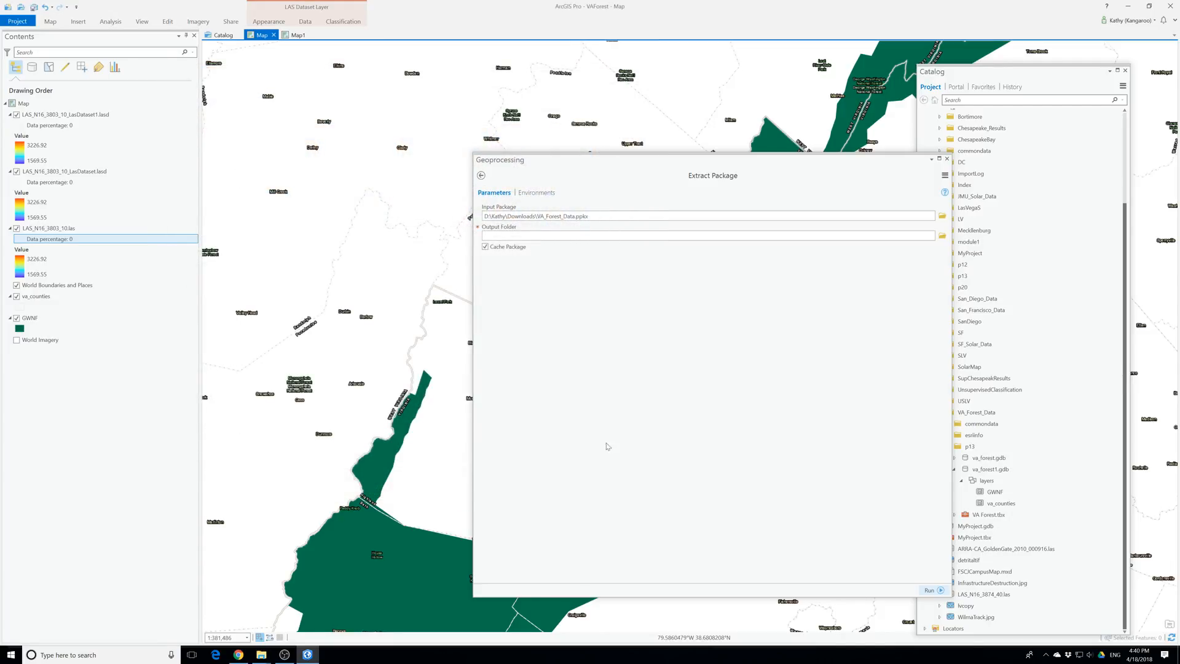
Set the output folder to ProT\EsriPress\bookdata\GIST1Pro\MakingSpatialDecision on the Desktop and run Extract Package
click(942, 237)
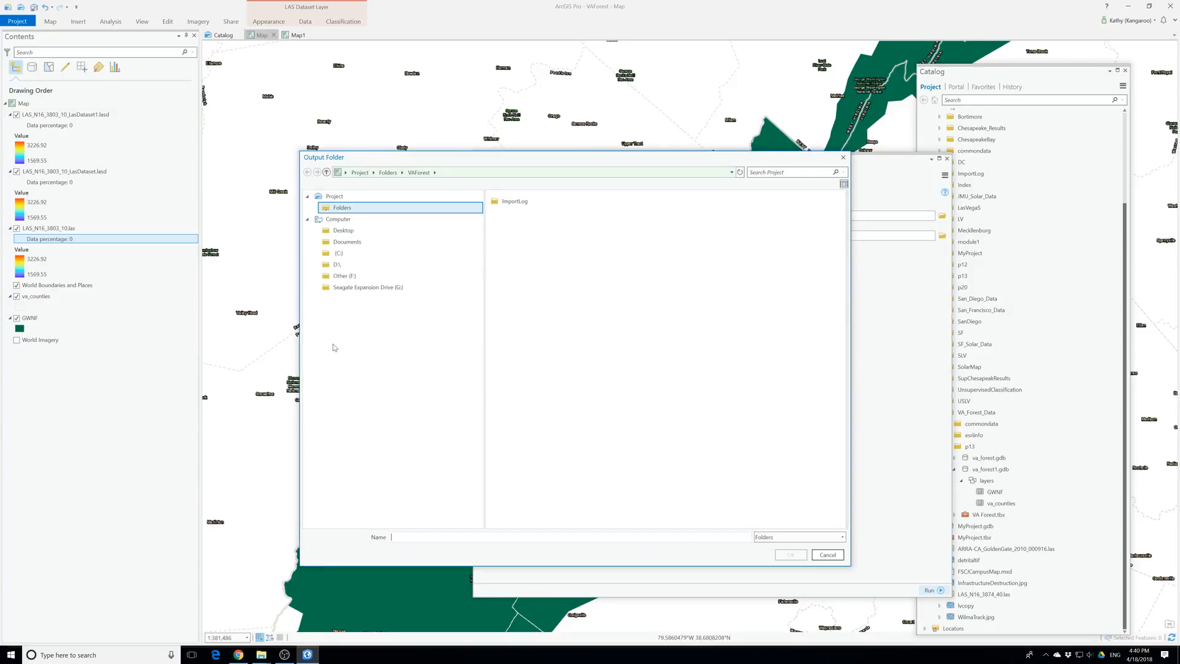
click(342, 230)
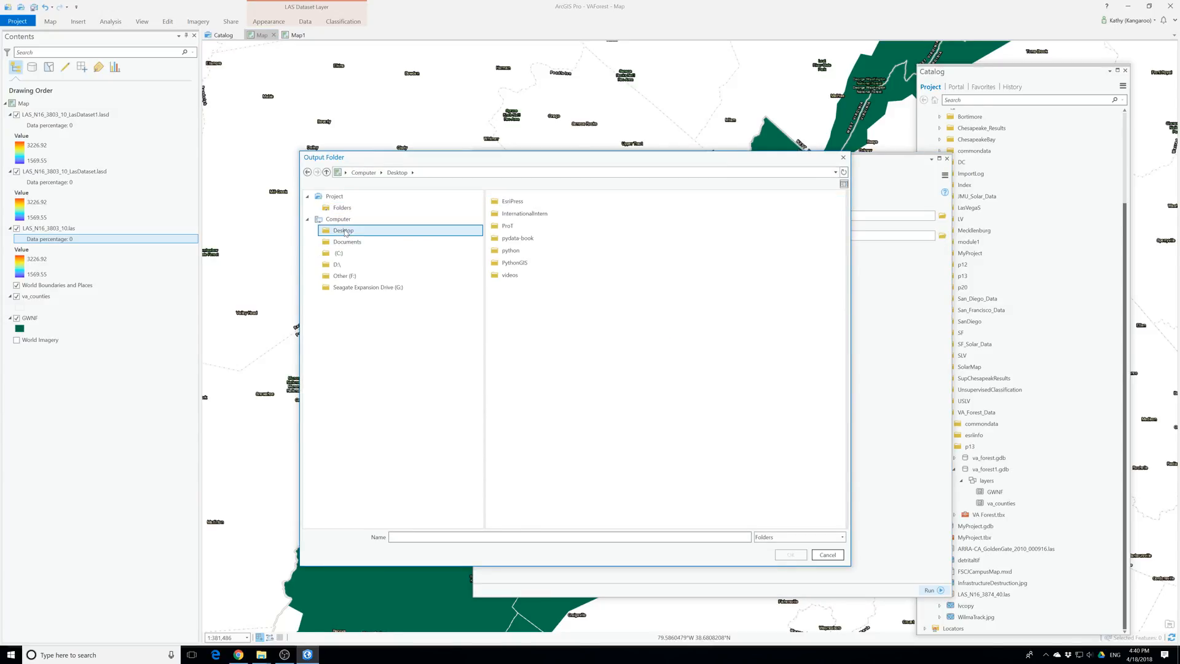
click(509, 227)
double_click(509, 226)
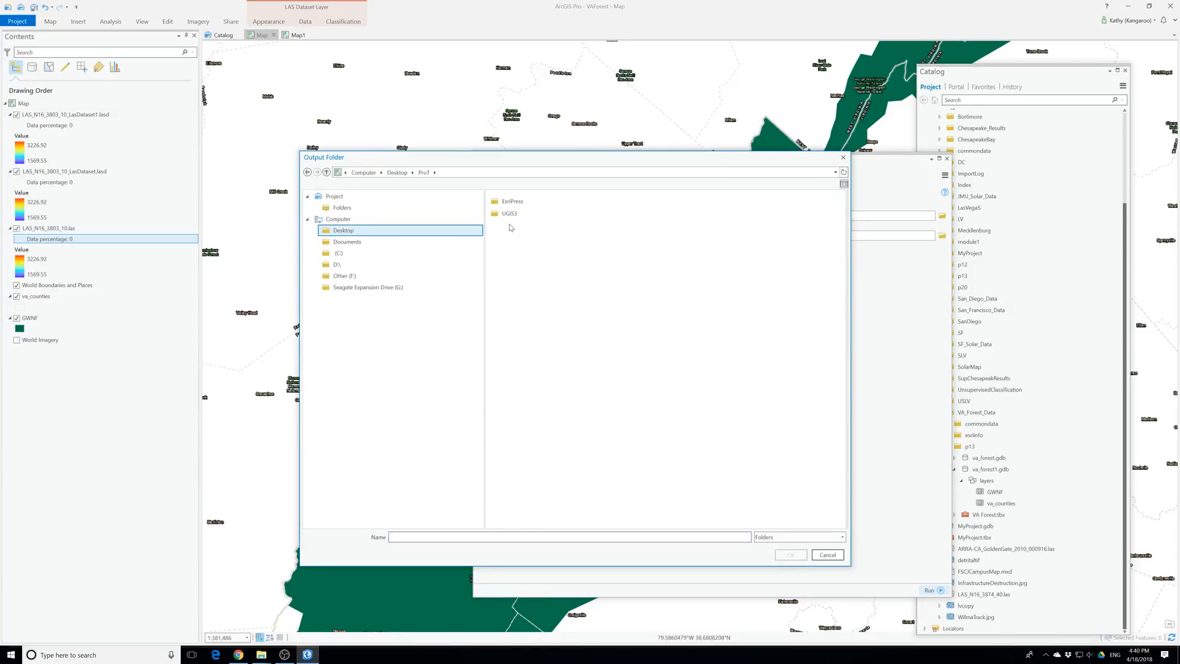
click(513, 201)
double_click(512, 202)
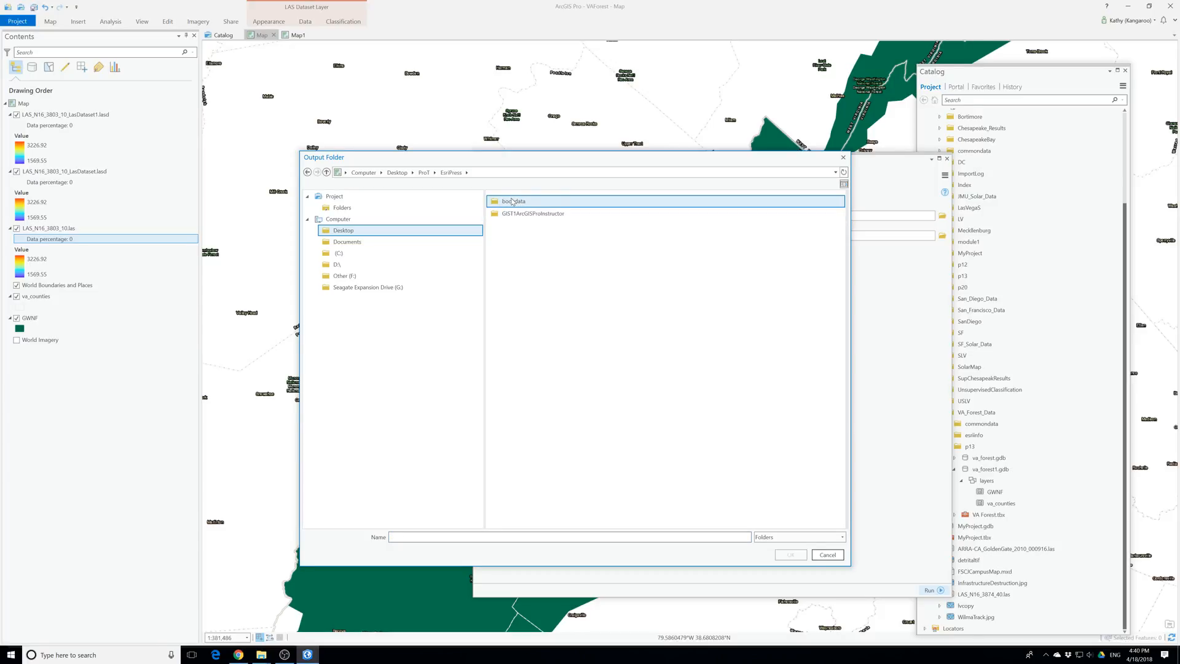
double_click(515, 202)
double_click(515, 202)
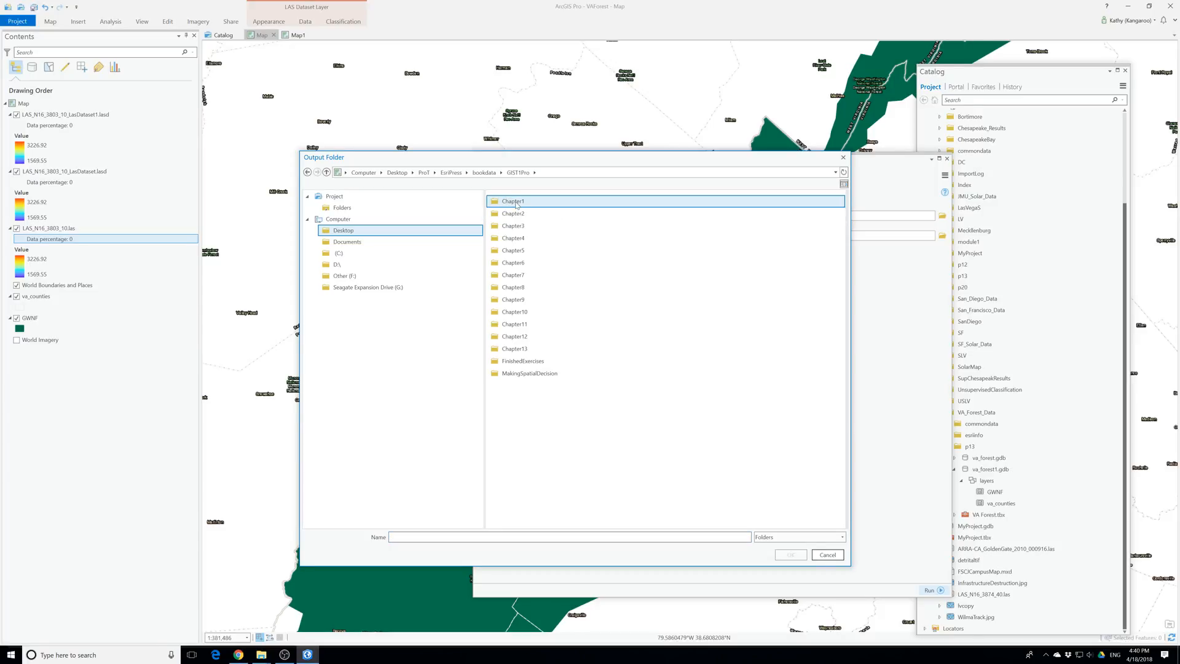
click(529, 373)
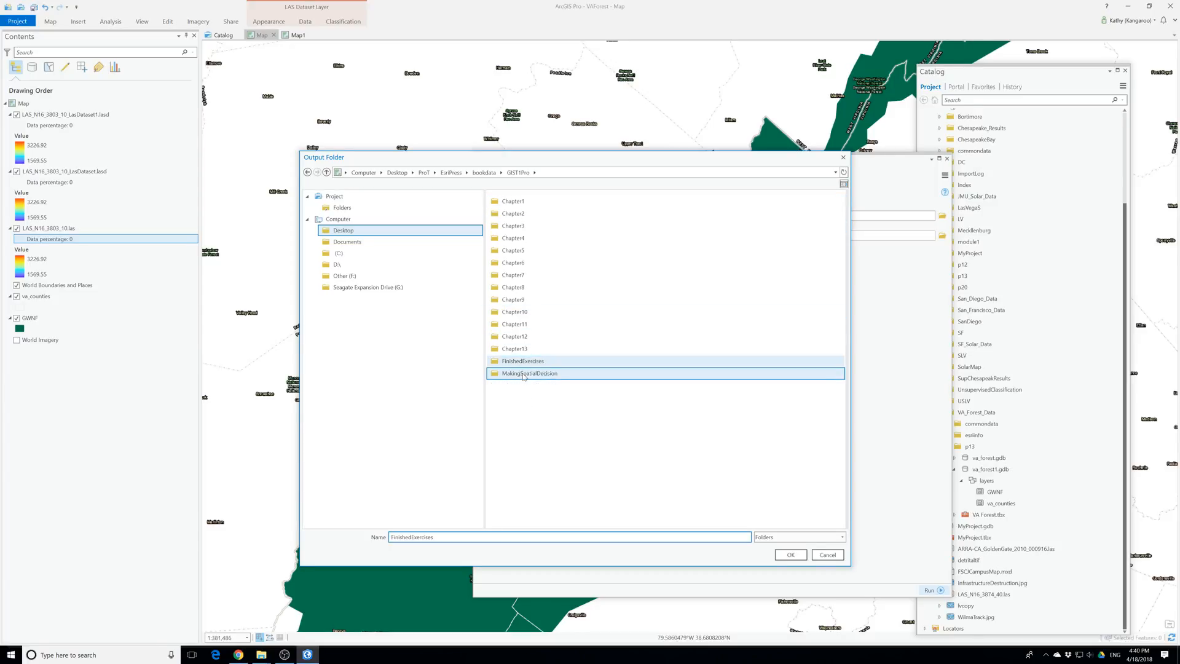
click(791, 554)
click(939, 591)
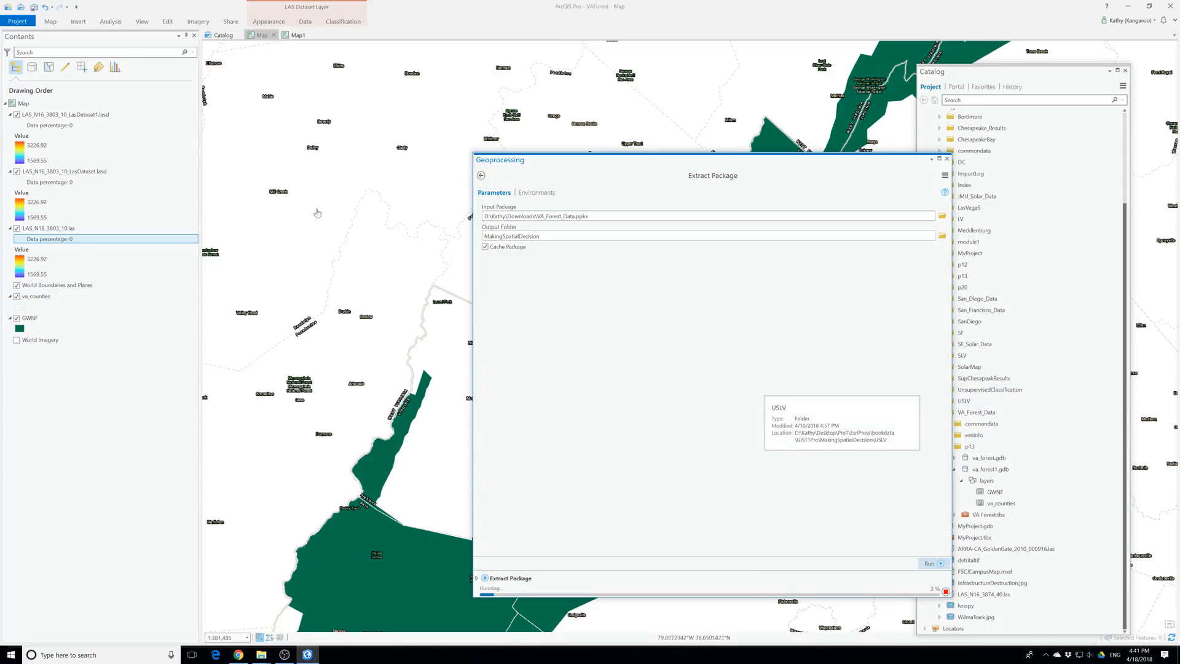
Switch to File Explorer and check the MakingSpatialDecision folder for the extracted package contents
mouse_move(262, 656)
click(237, 607)
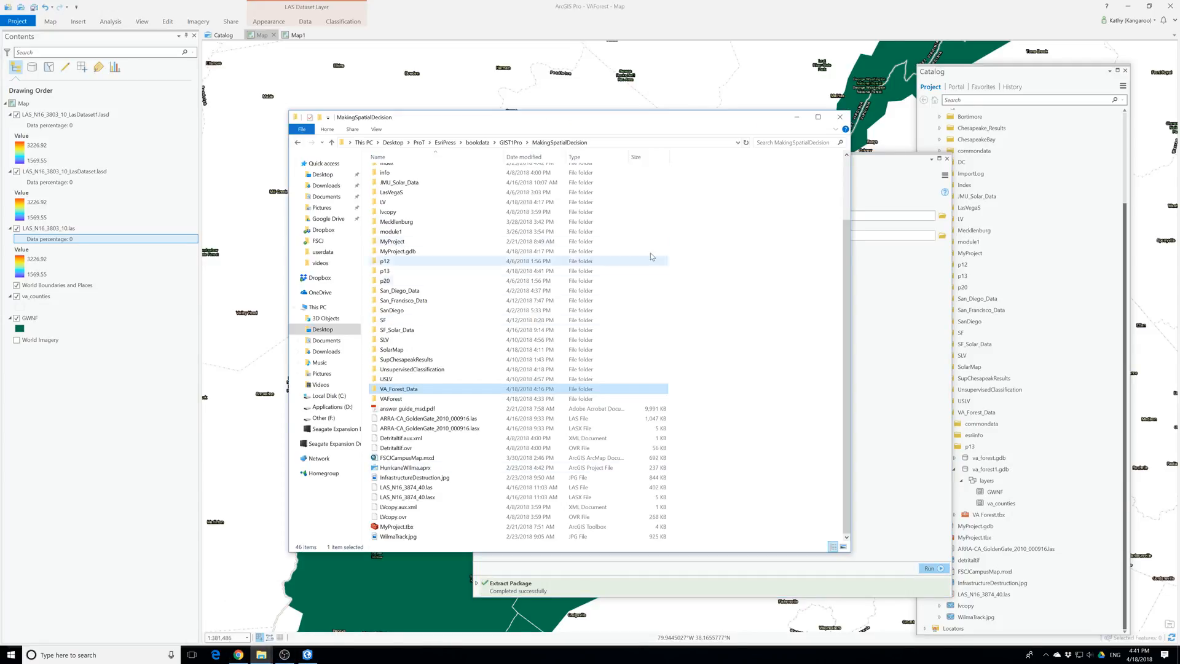
click(685, 299)
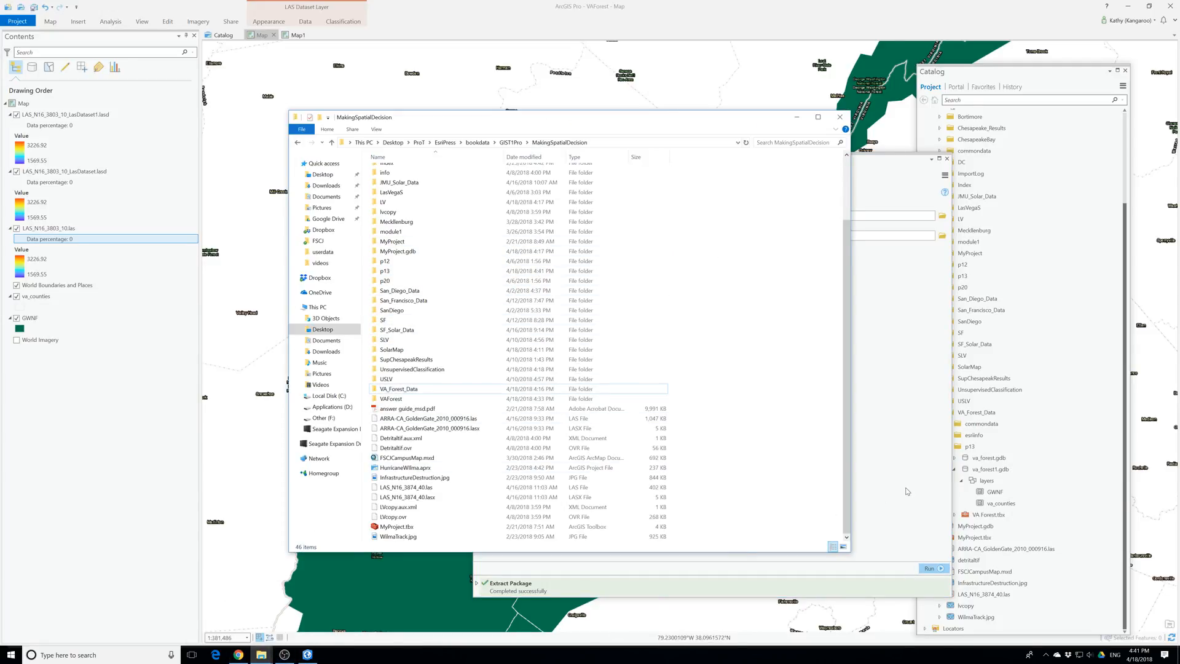
Extract PA_Forest_Data.ppkx from the Downloads folder with 7-Zip into a PA_Forest_Data subfolder, keeping full pathnames
mouse_move(261, 654)
click(298, 599)
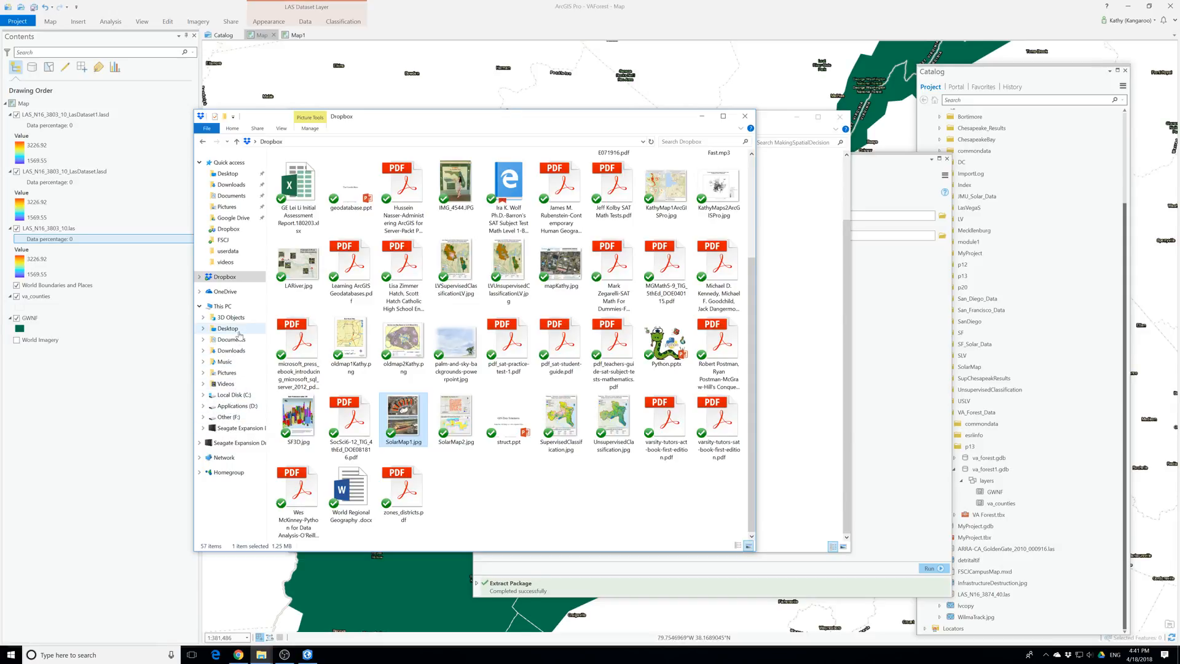
click(231, 185)
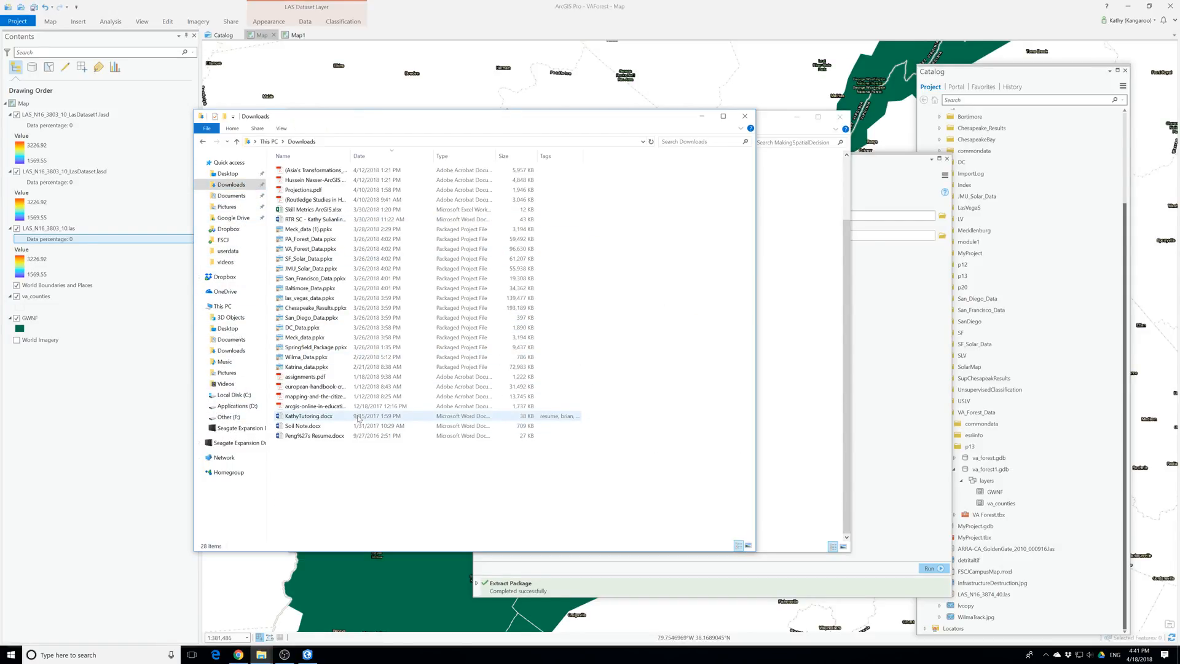
click(301, 242)
right_click(301, 243)
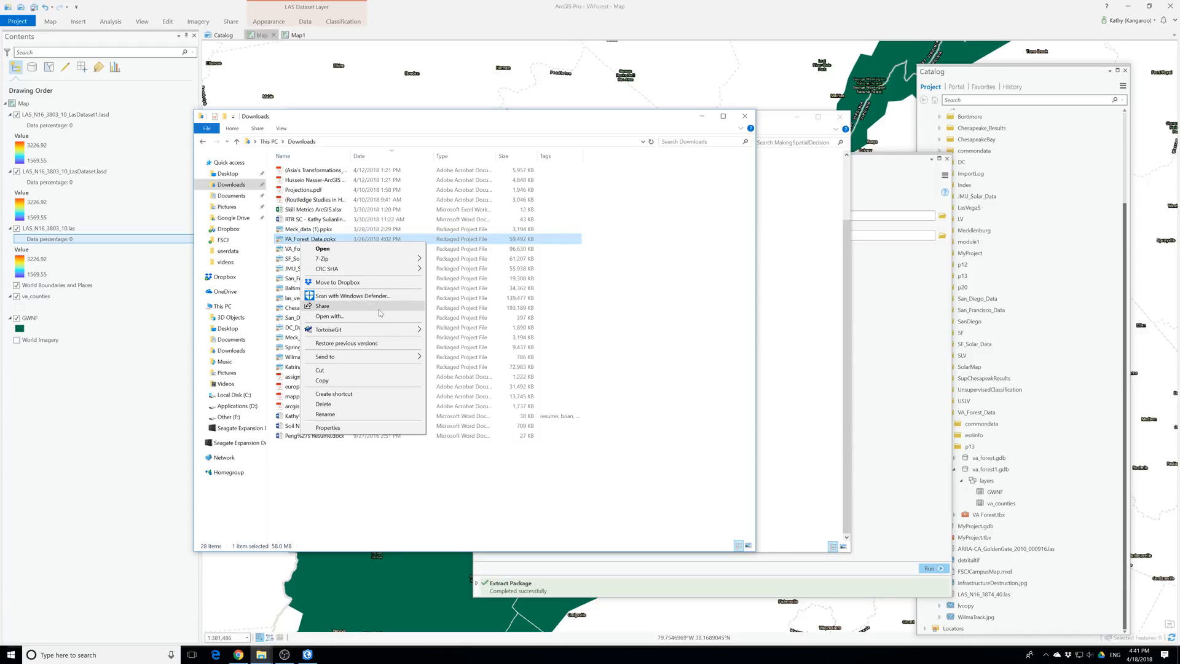
mouse_move(396, 353)
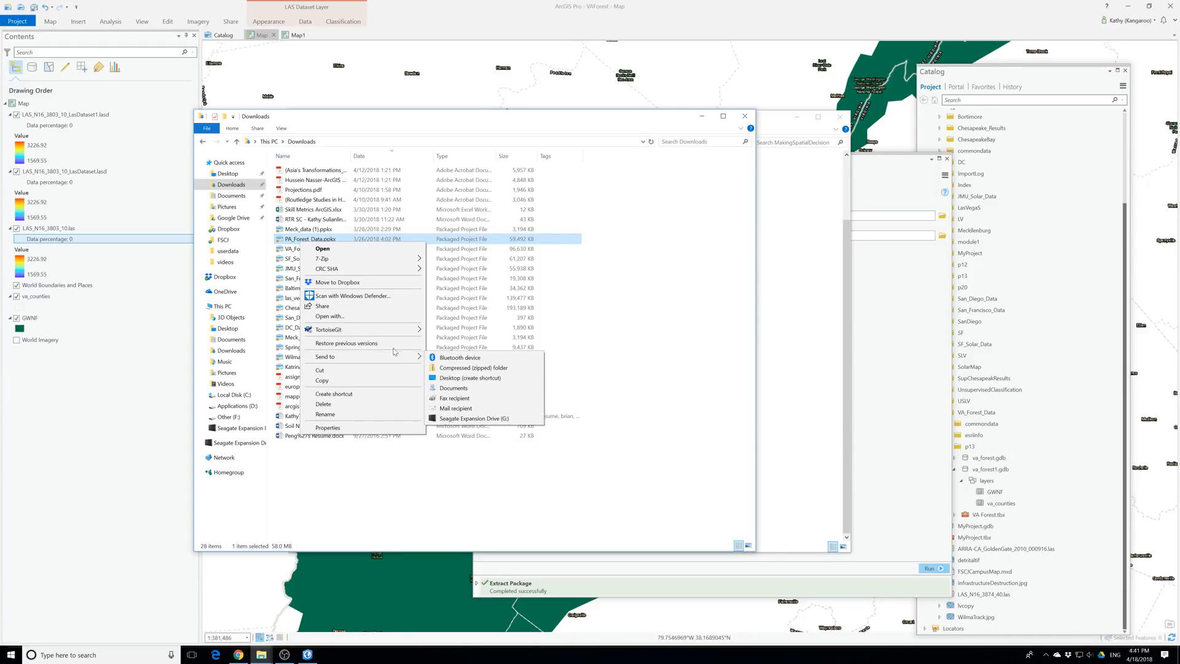
mouse_move(394, 259)
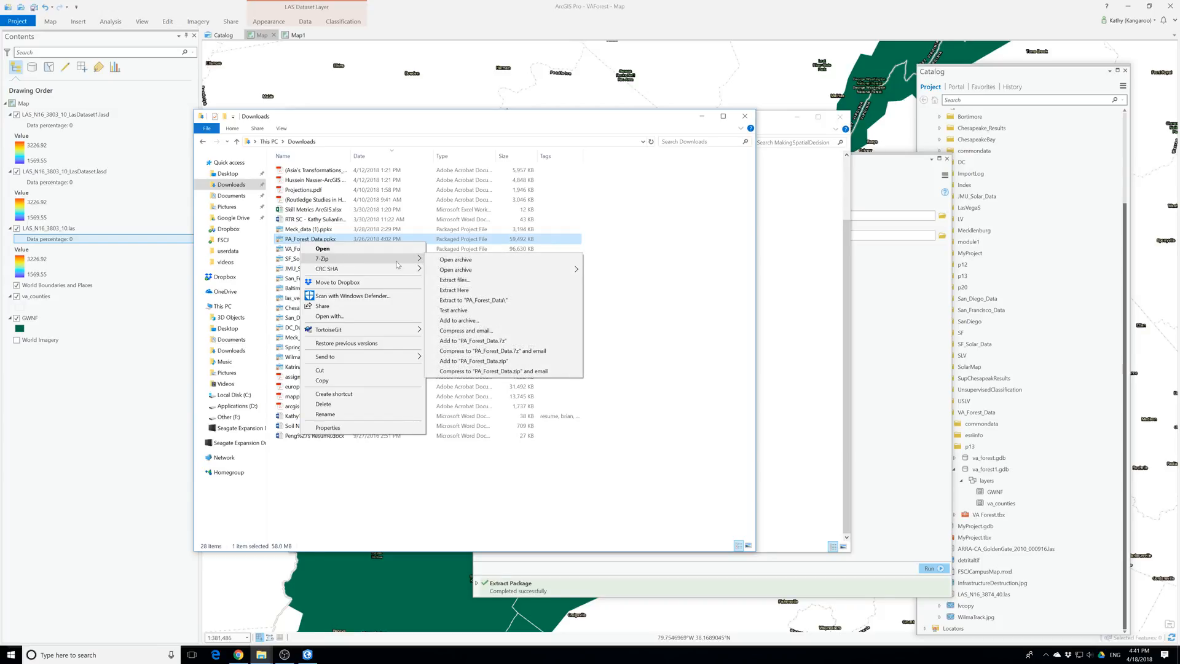
click(455, 280)
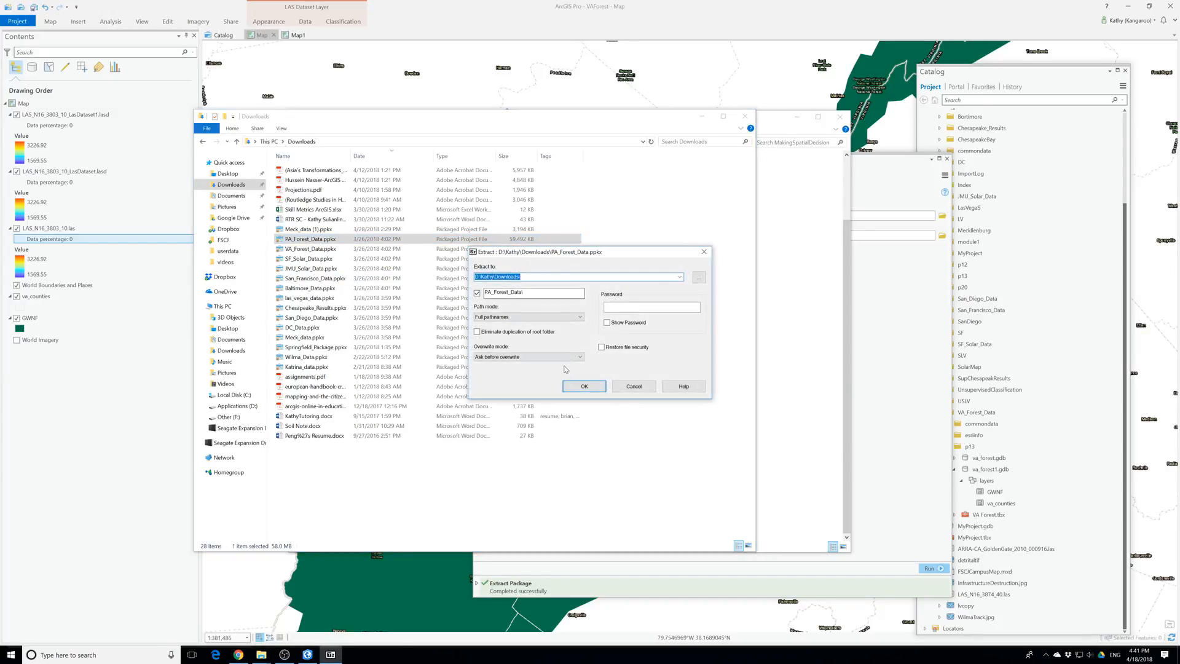
click(583, 385)
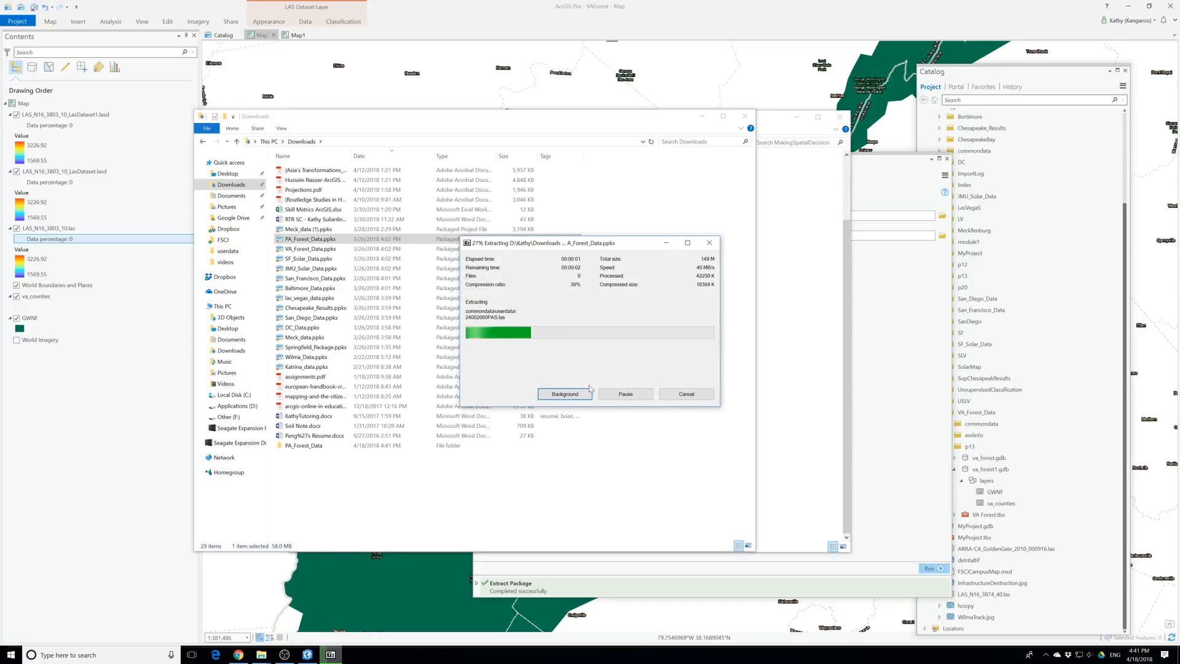
Move the extracted PA_Forest_Data folder from Downloads into MakingSpatialDecision and return to ArcGIS Pro, closing the Extract Package tool
right_click(295, 445)
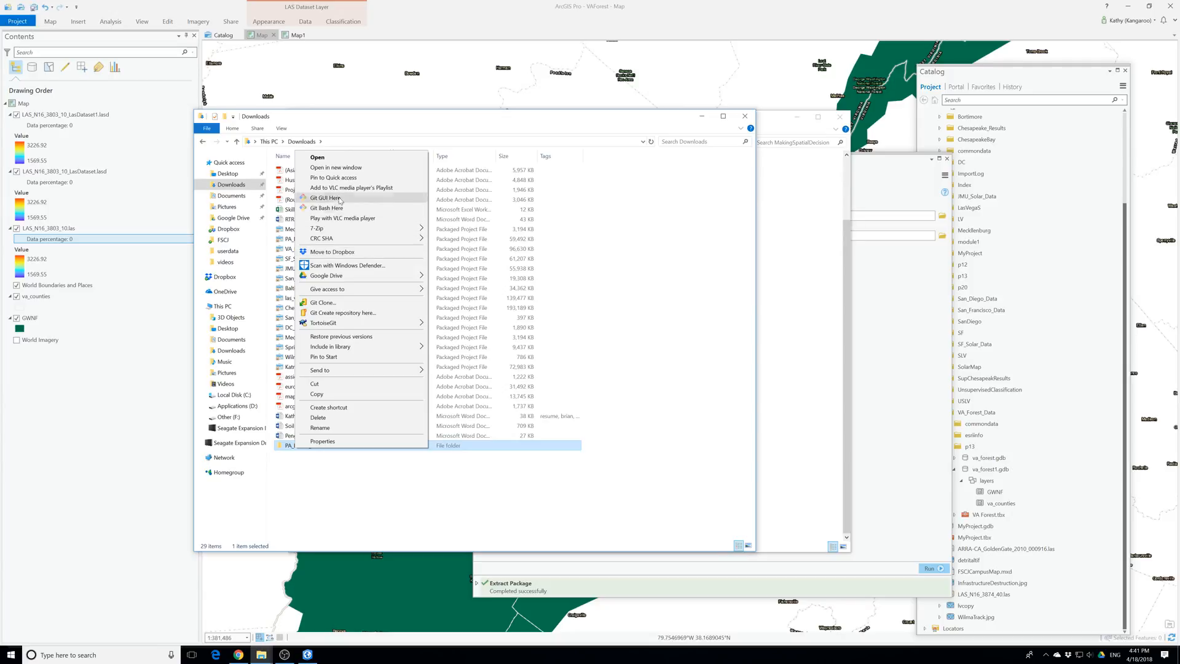
click(314, 383)
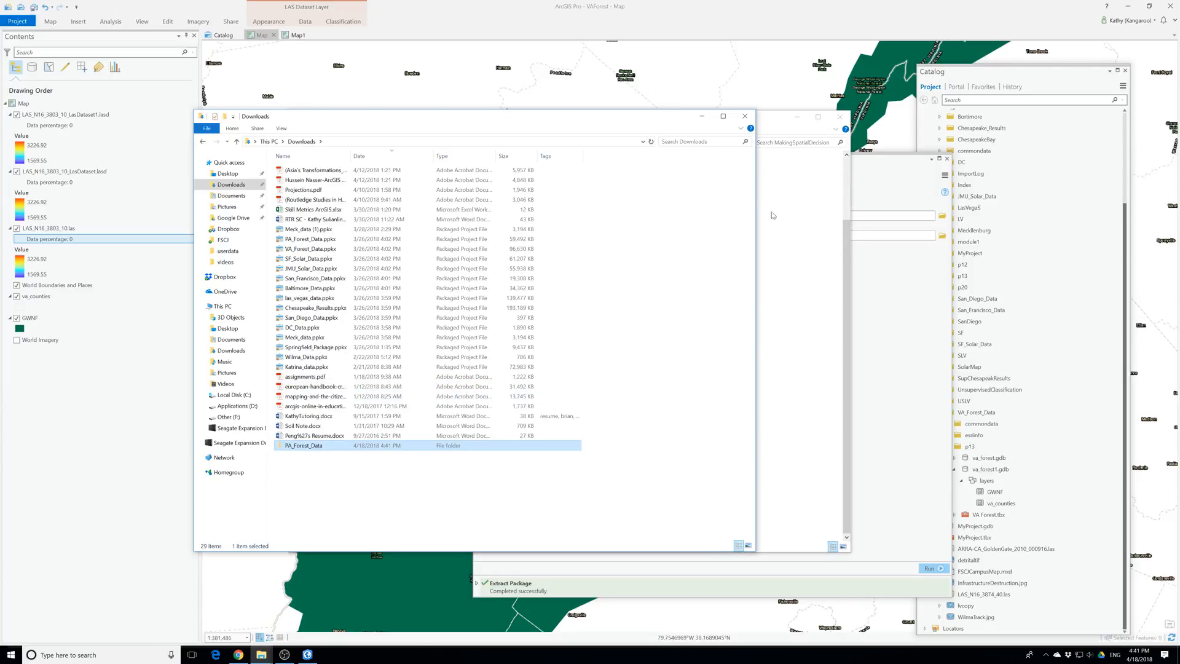
click(745, 115)
right_click(748, 340)
click(783, 403)
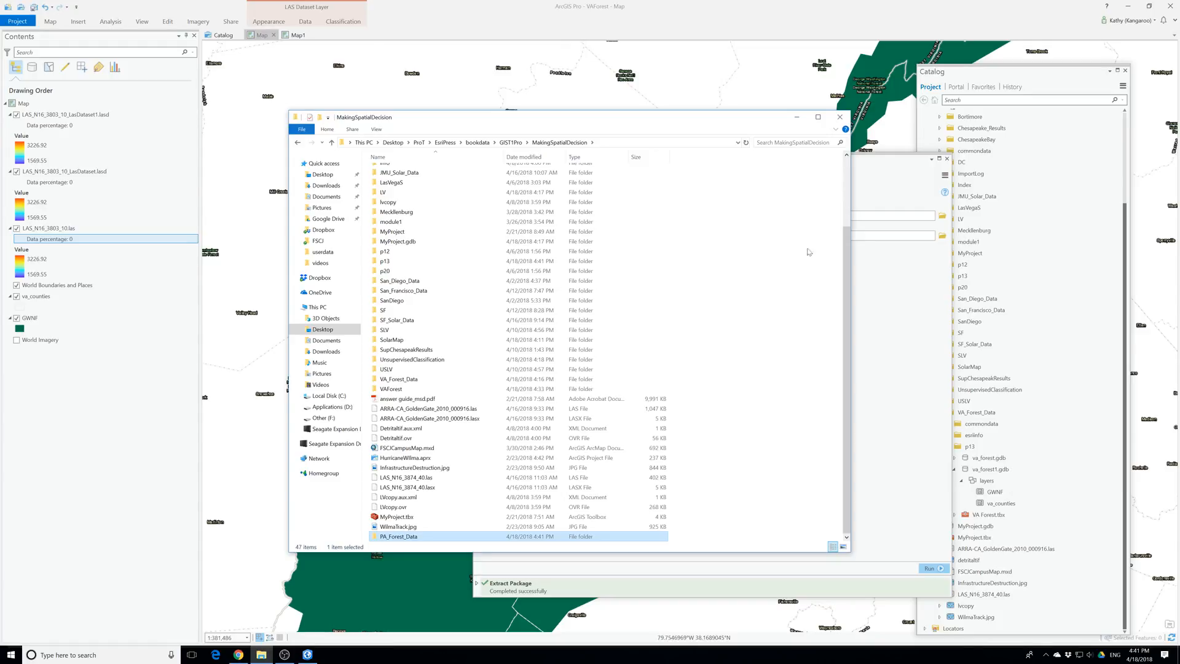
click(796, 117)
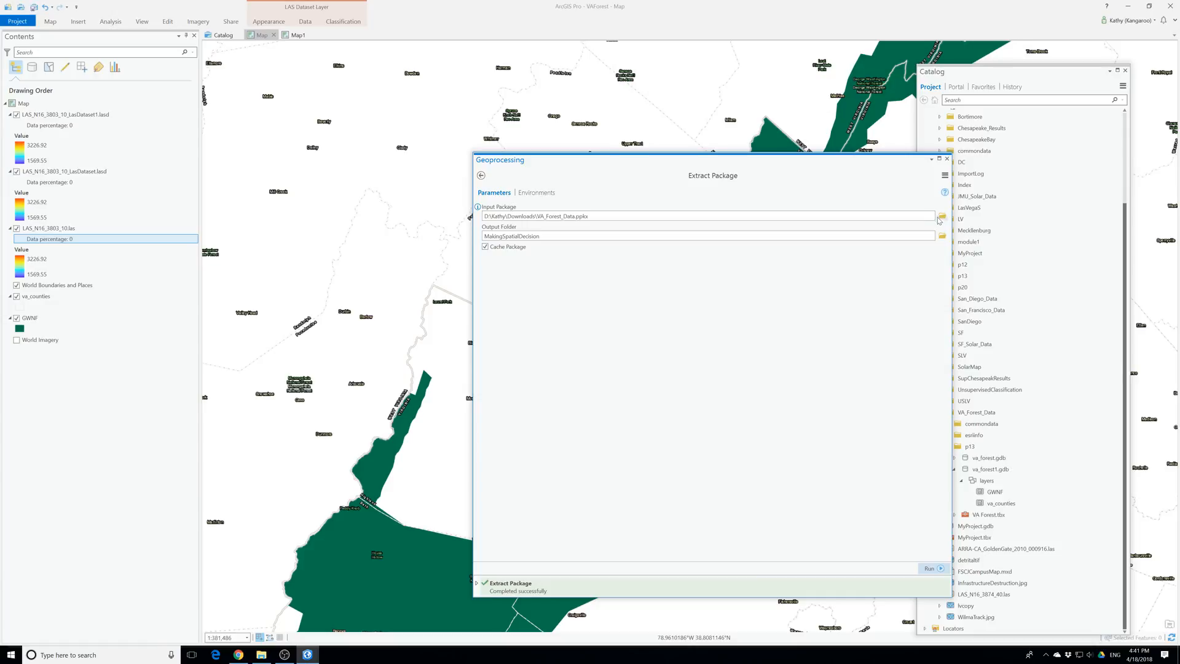
click(947, 159)
Examine the p13 folder in MakingSpatialDecision for lidar data, including its commondata\userdata folder and va_forest1.gdb
scroll(990, 347, up, 2)
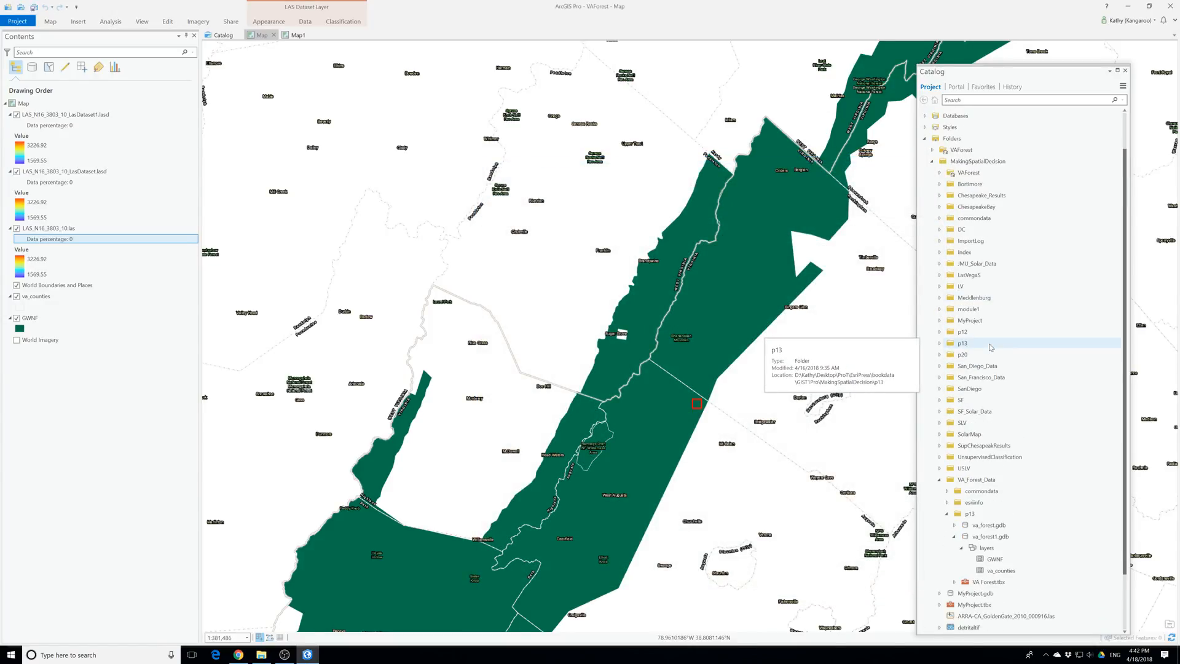
click(944, 345)
click(942, 346)
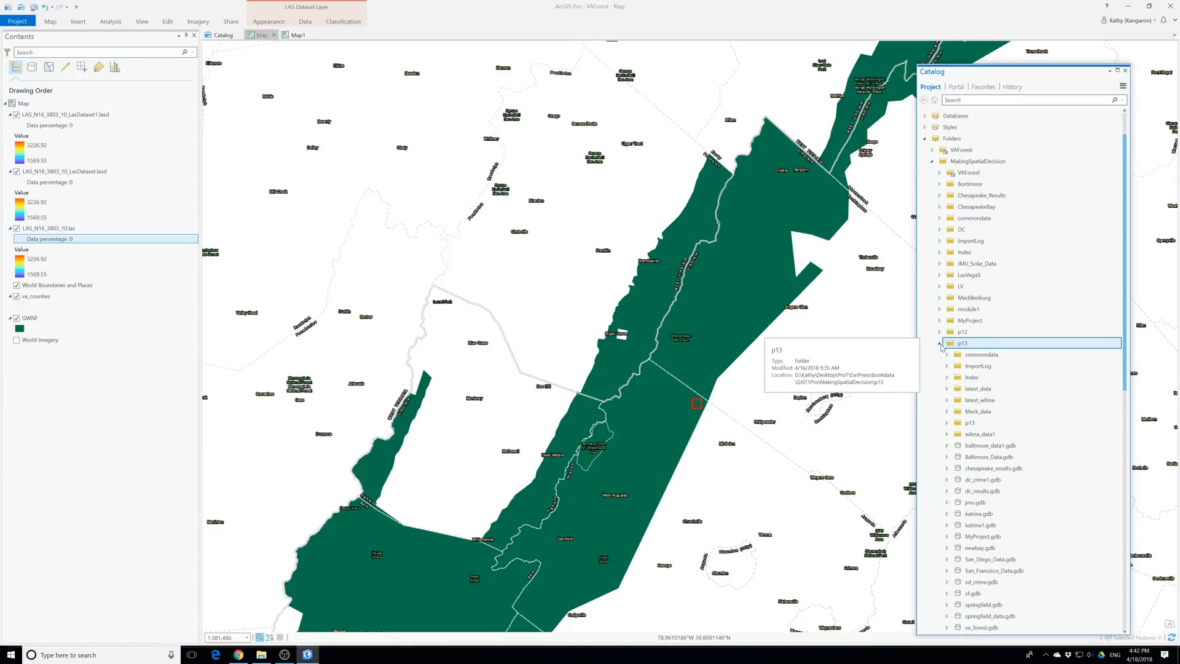
scroll(935, 348, down, 1)
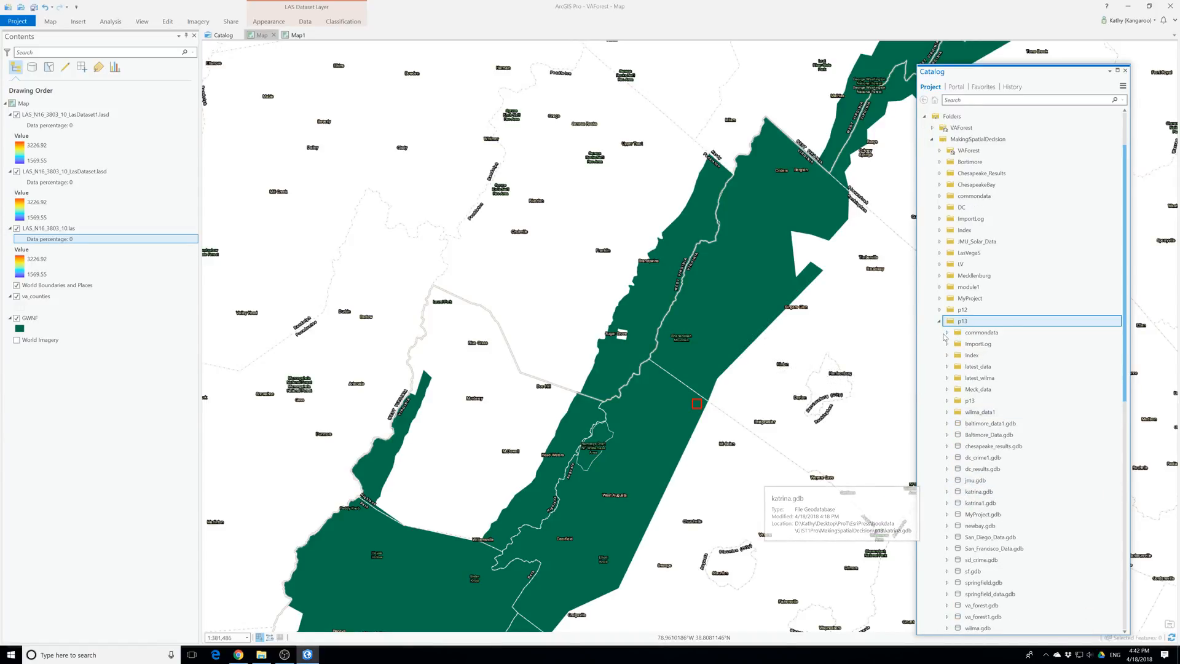
click(947, 333)
click(954, 344)
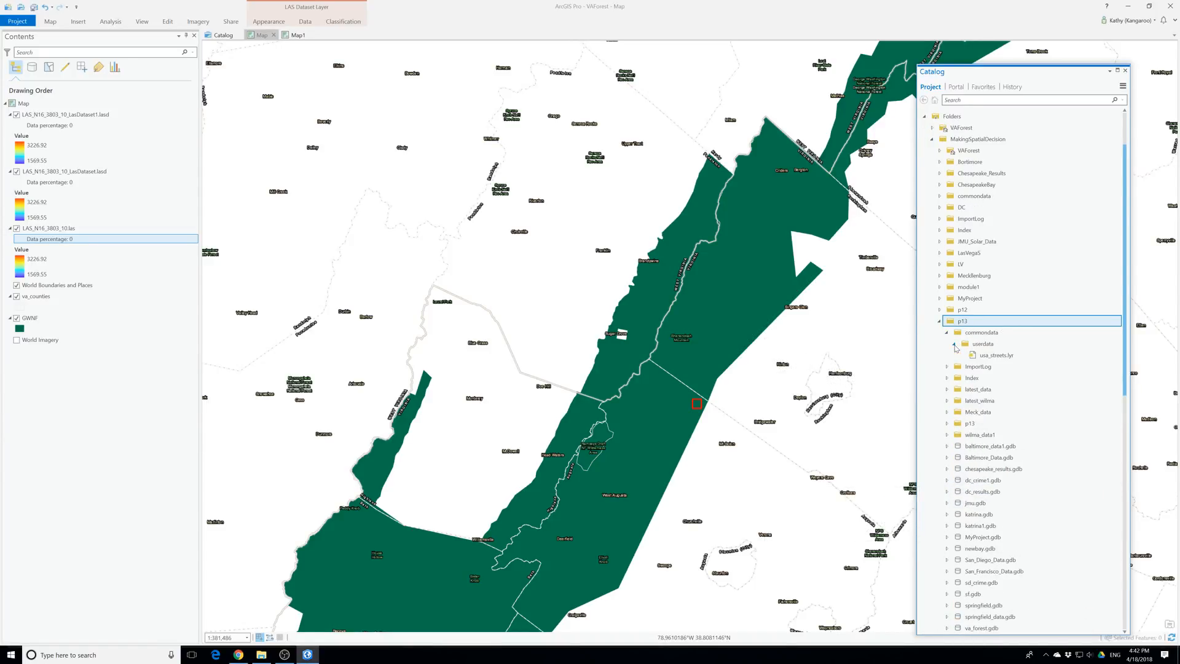
scroll(970, 363, down, 3)
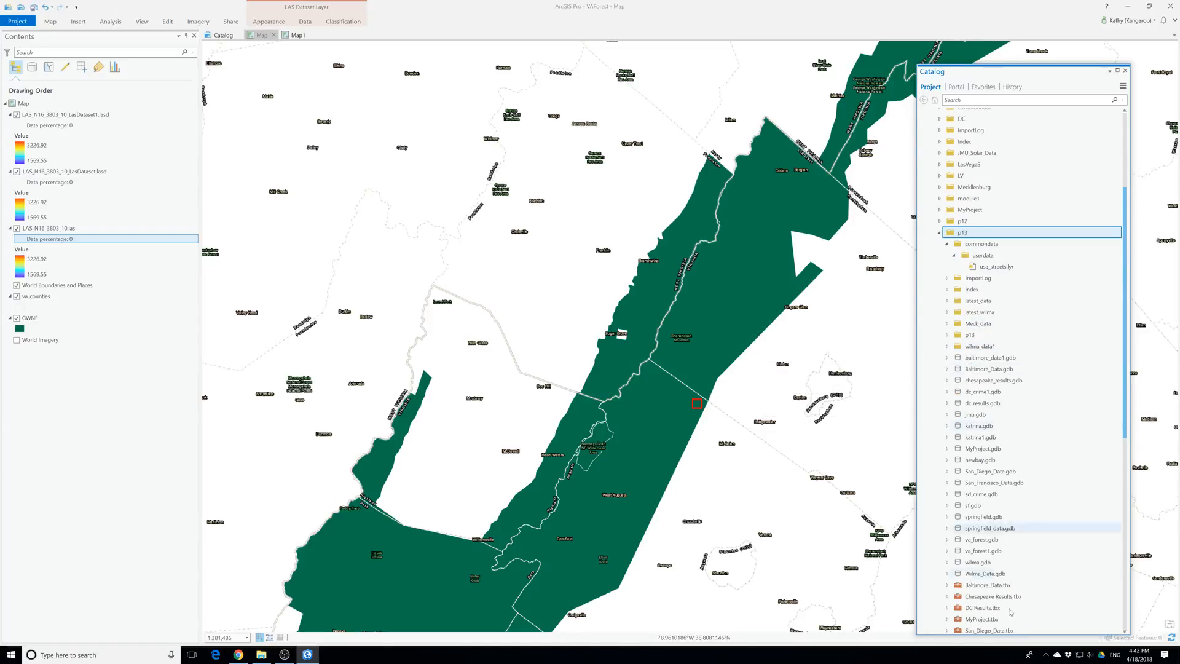
click(946, 550)
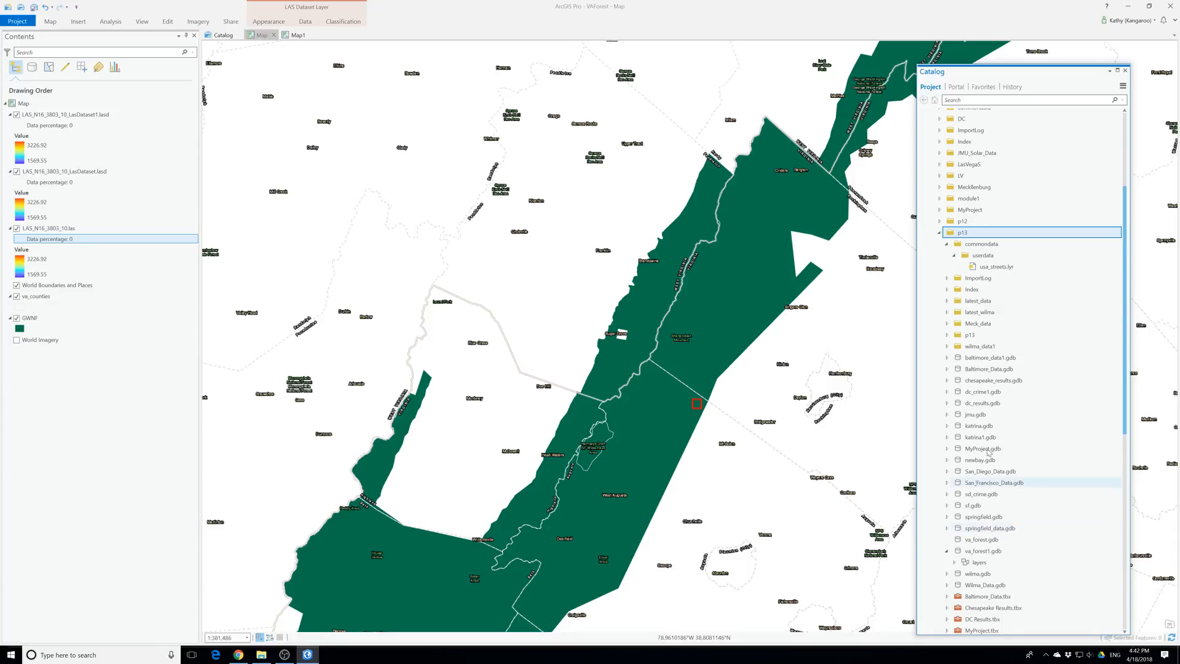
scroll(983, 424, up, 3)
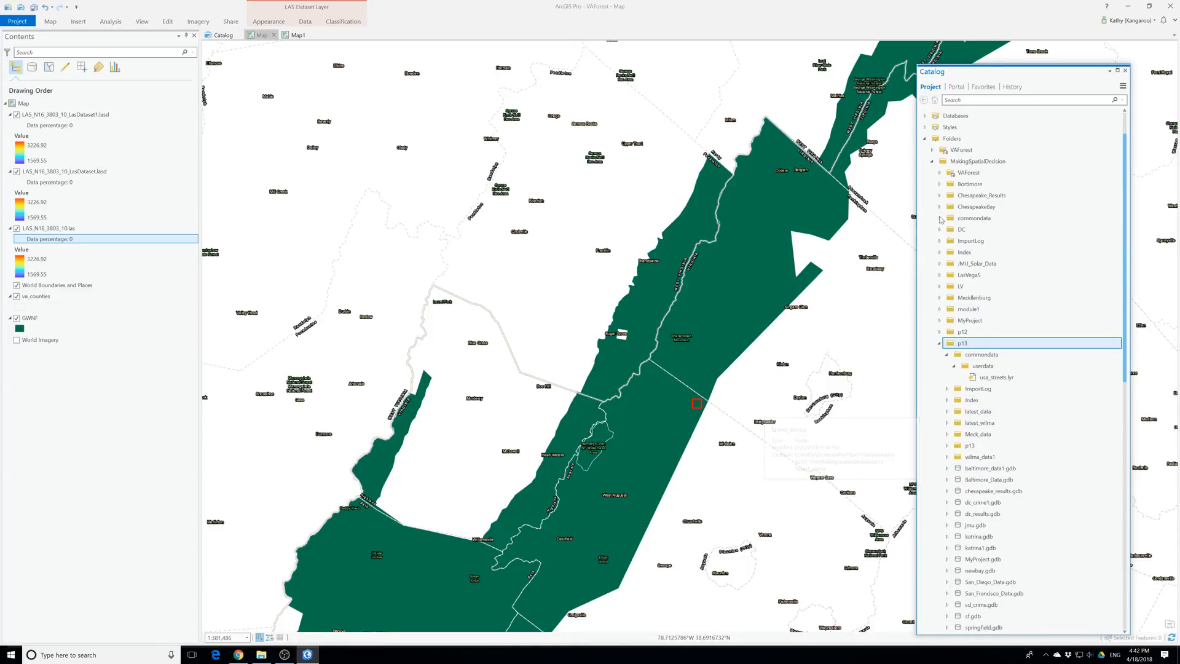
Add LAS_N16_3874_40.las from the MakingSpatialDecision commondata\userdata folder to the first map
click(939, 218)
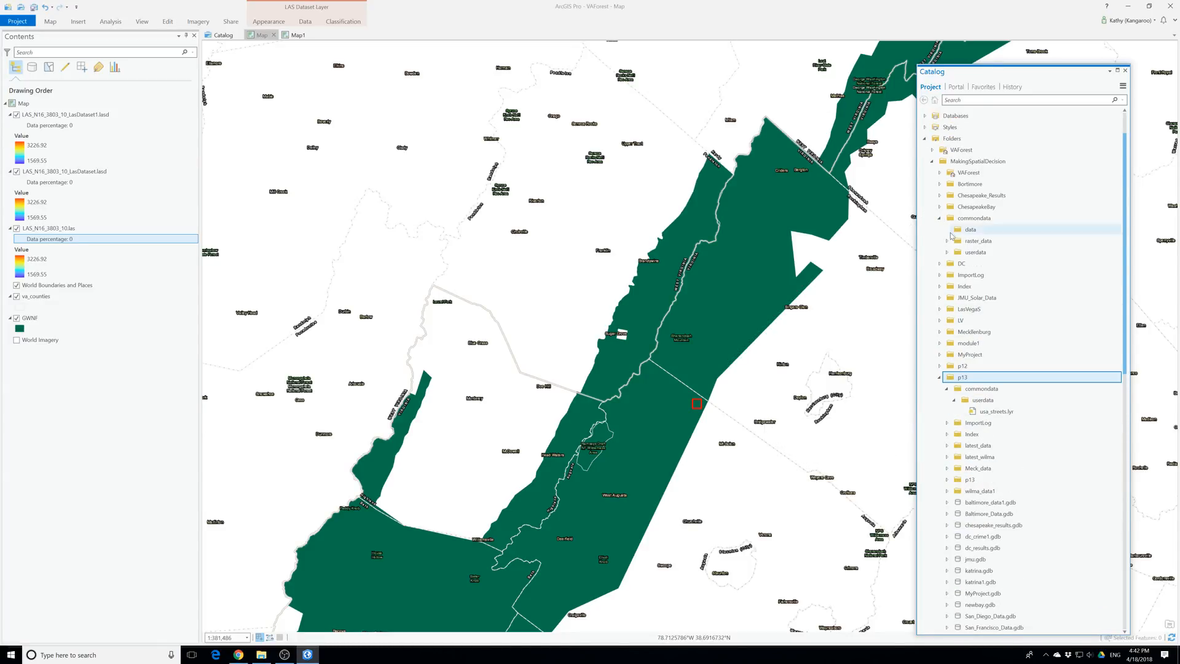
click(947, 252)
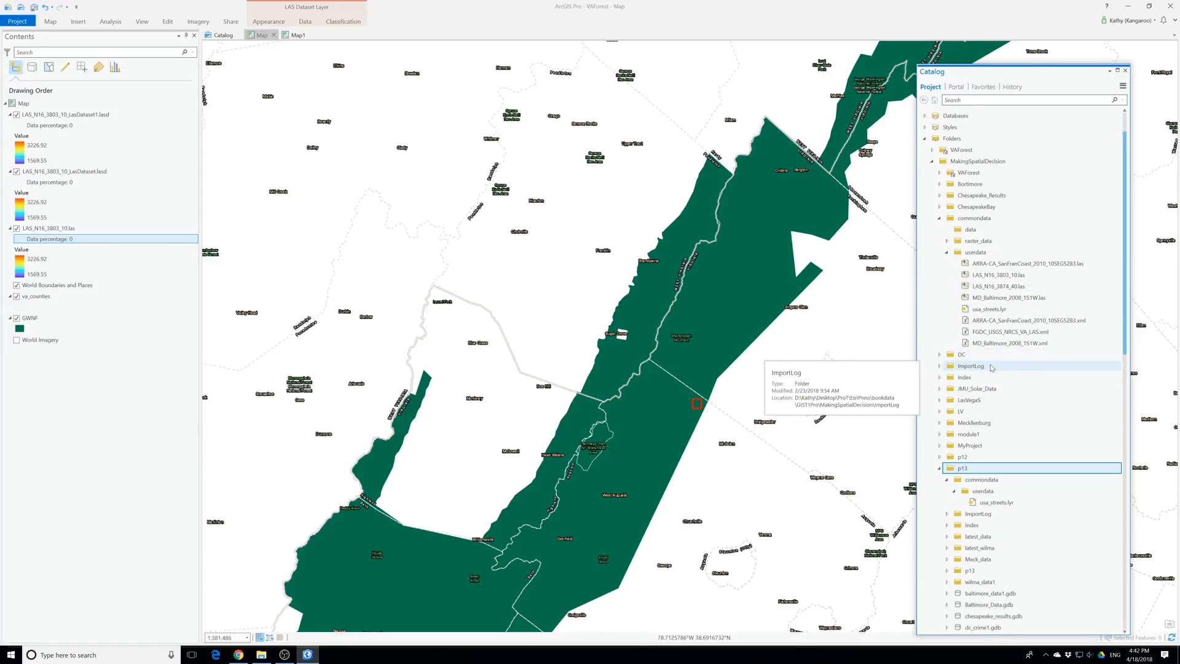
click(994, 277)
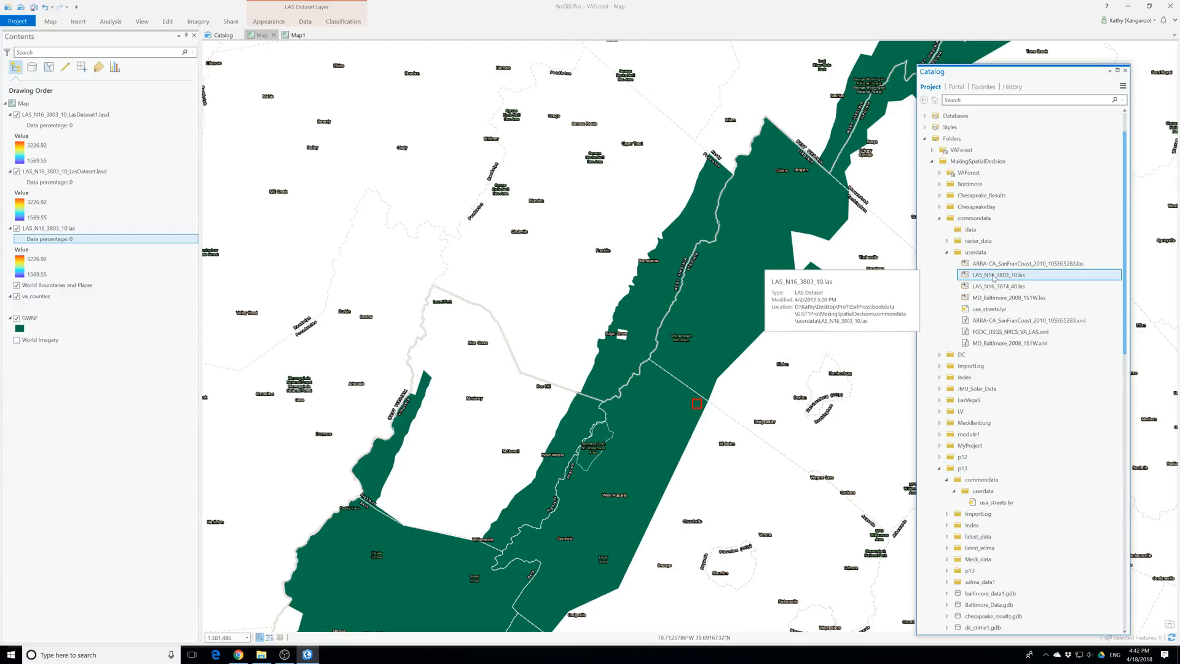
click(994, 286)
drag(994, 287, 59, 166)
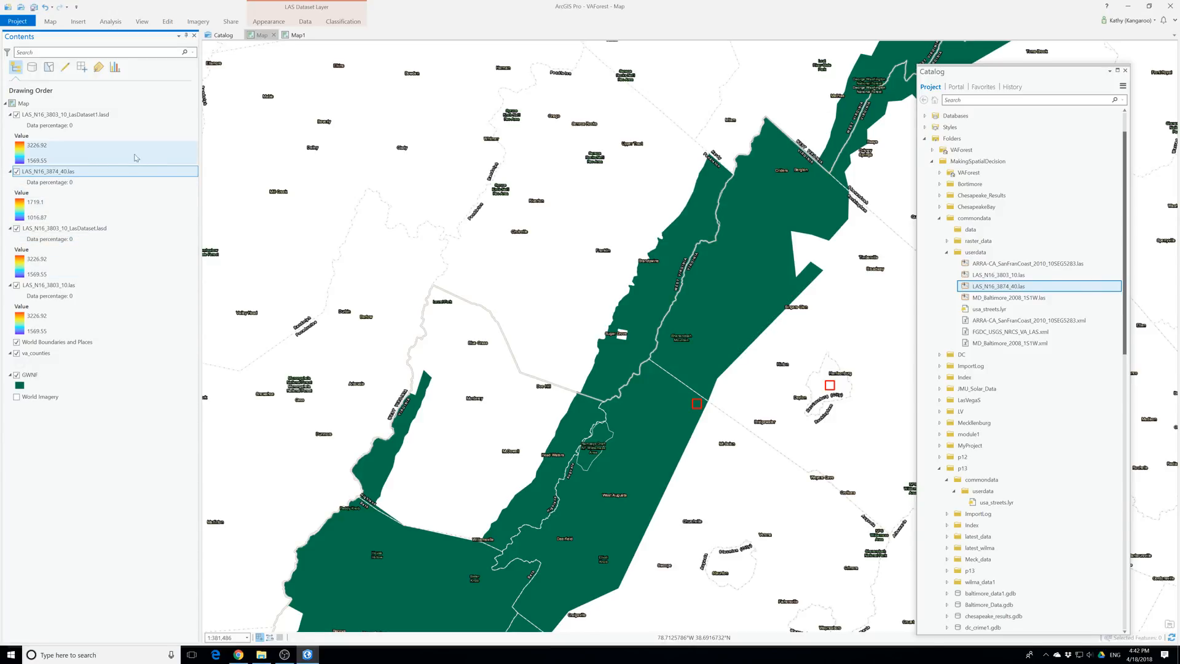
Switch to Map1 and, in the geoprocessing environments, choose to browse for a dataset that defines the processing extent
click(297, 35)
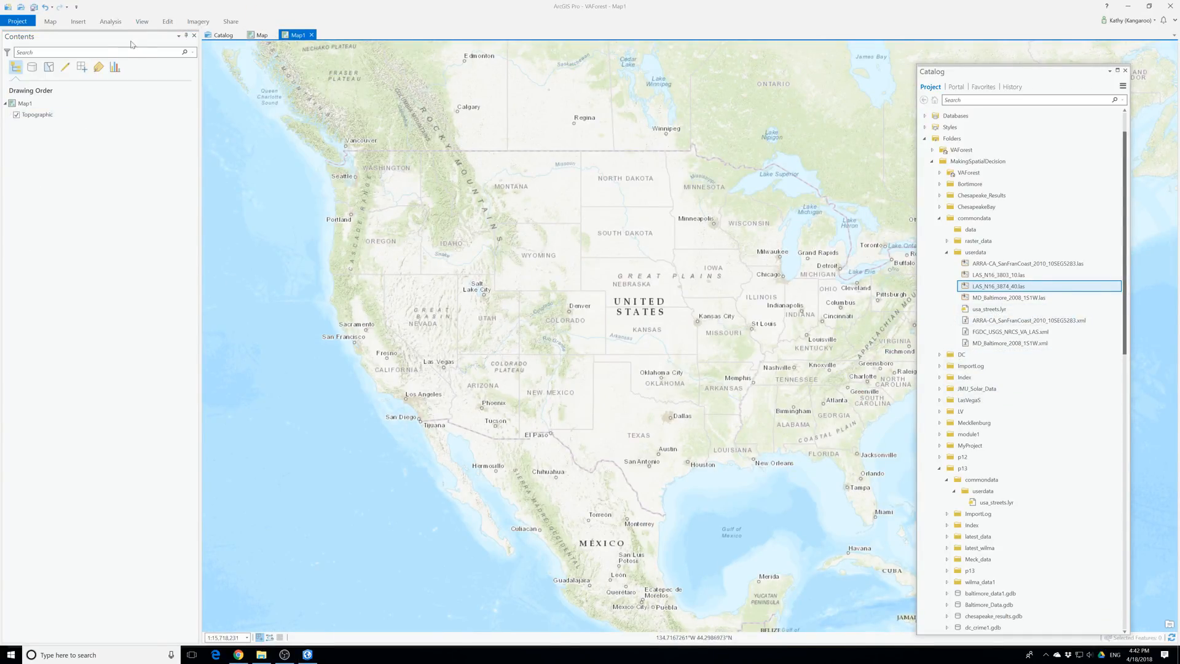
click(80, 22)
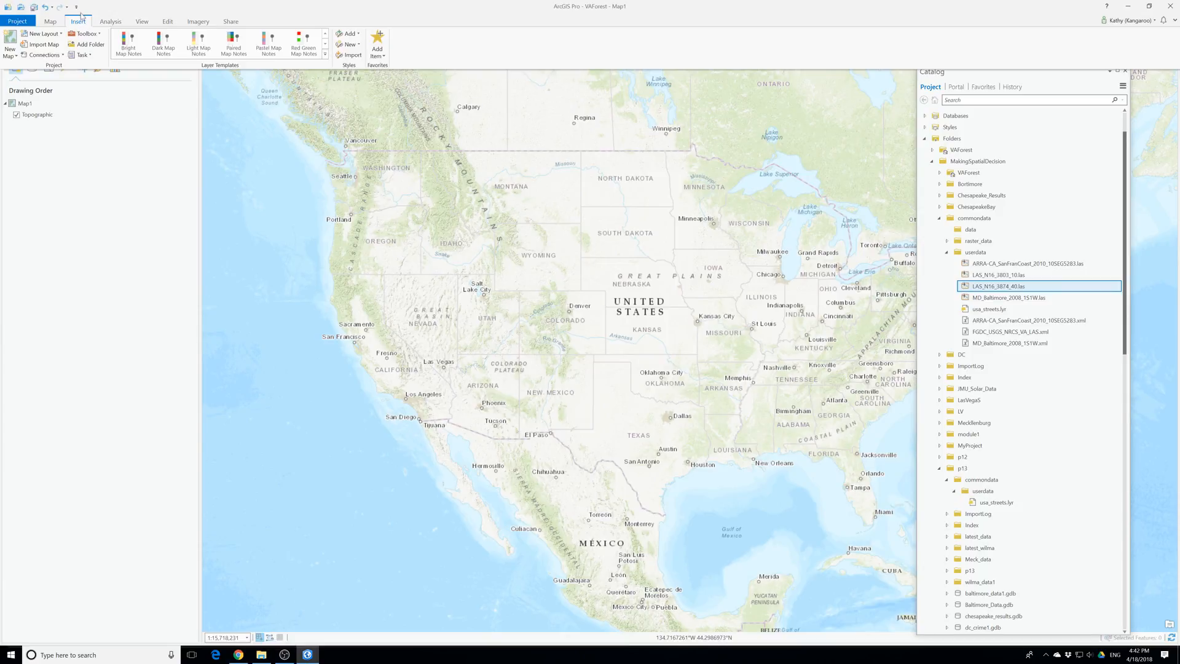
click(391, 22)
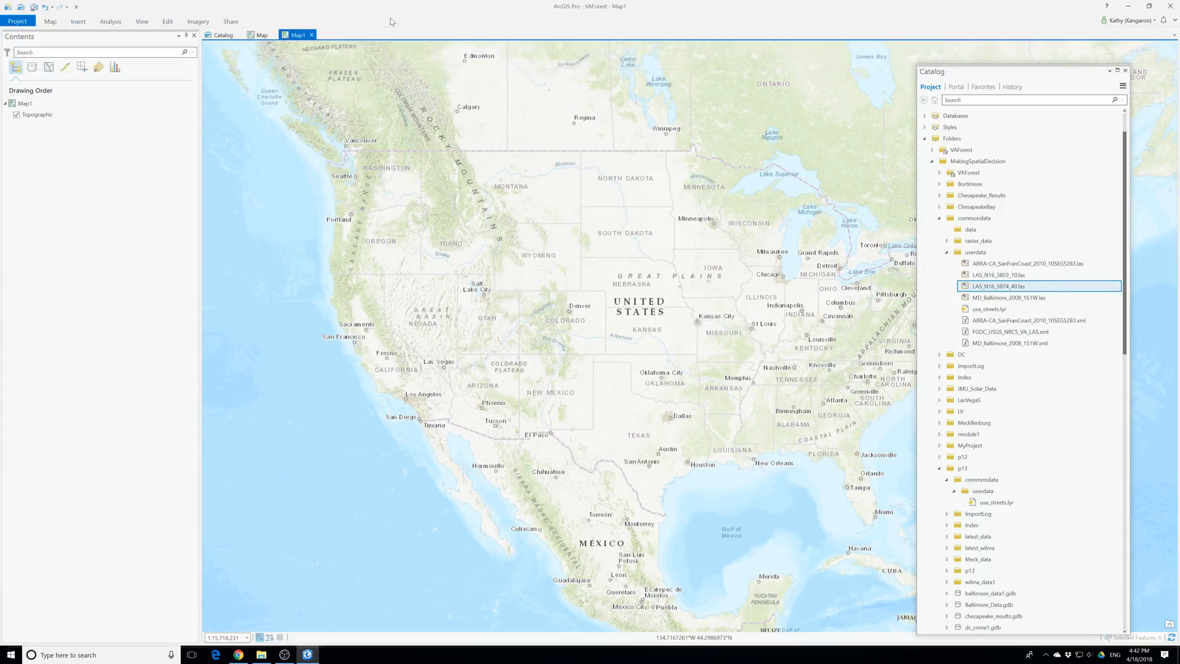
click(109, 21)
click(92, 44)
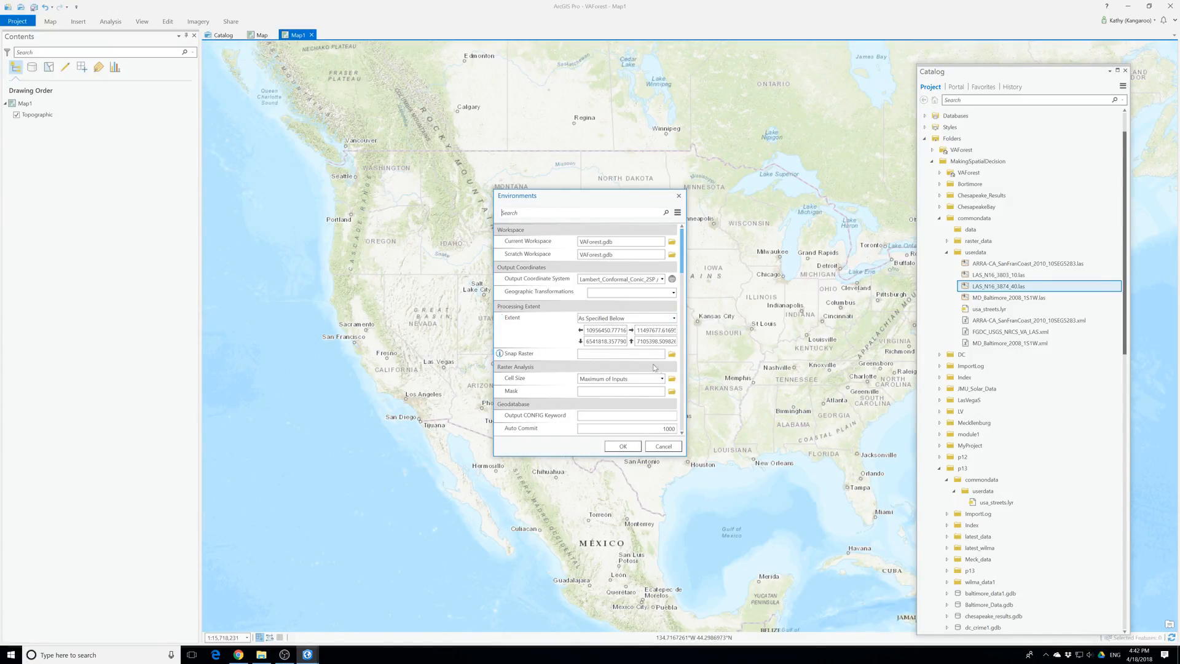
click(673, 319)
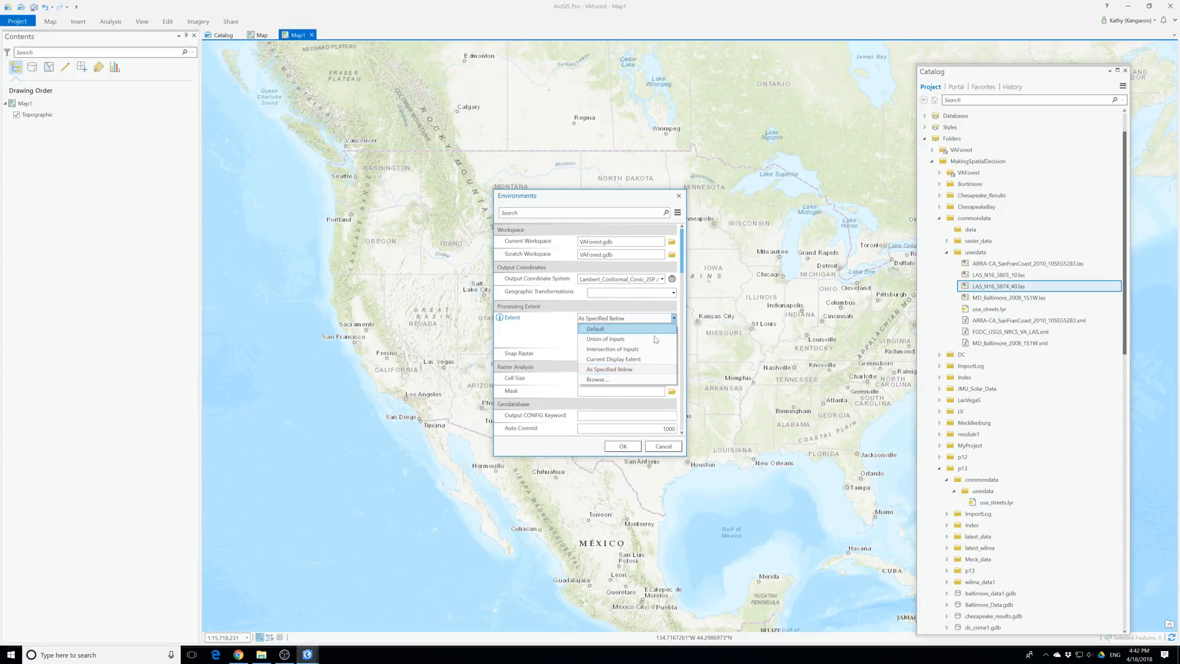
click(593, 387)
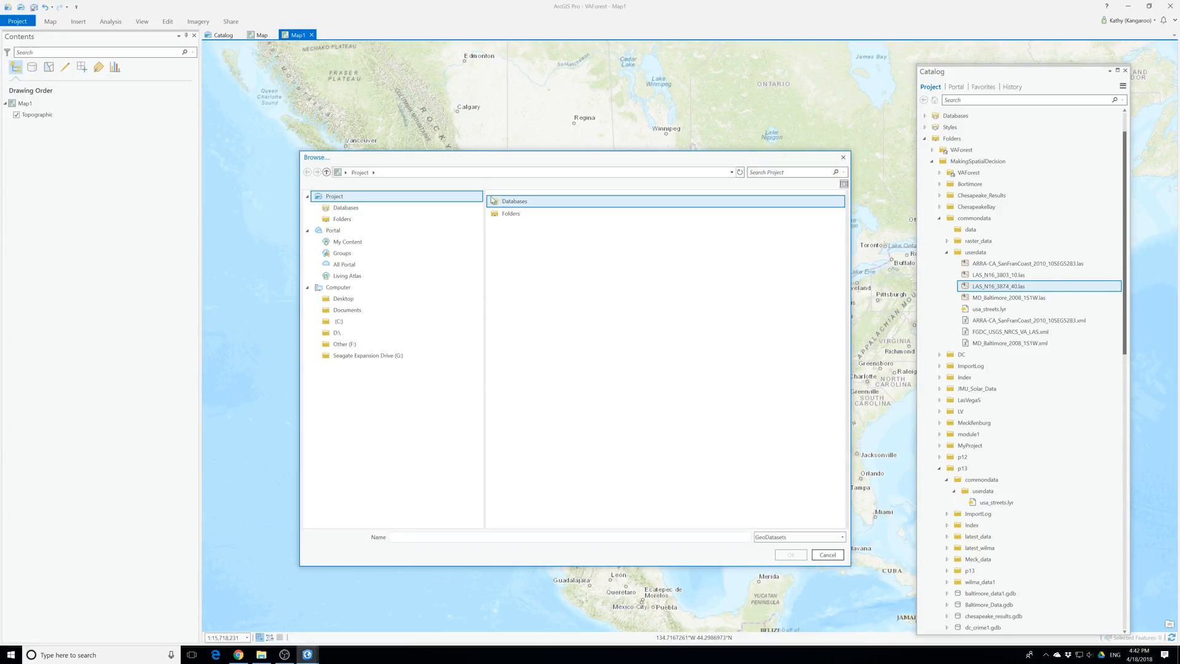
Browse for the extent dataset in ProT\EsriPress\bookdata\GIST1Pro\MakingSpatialDecision on the Desktop
click(362, 298)
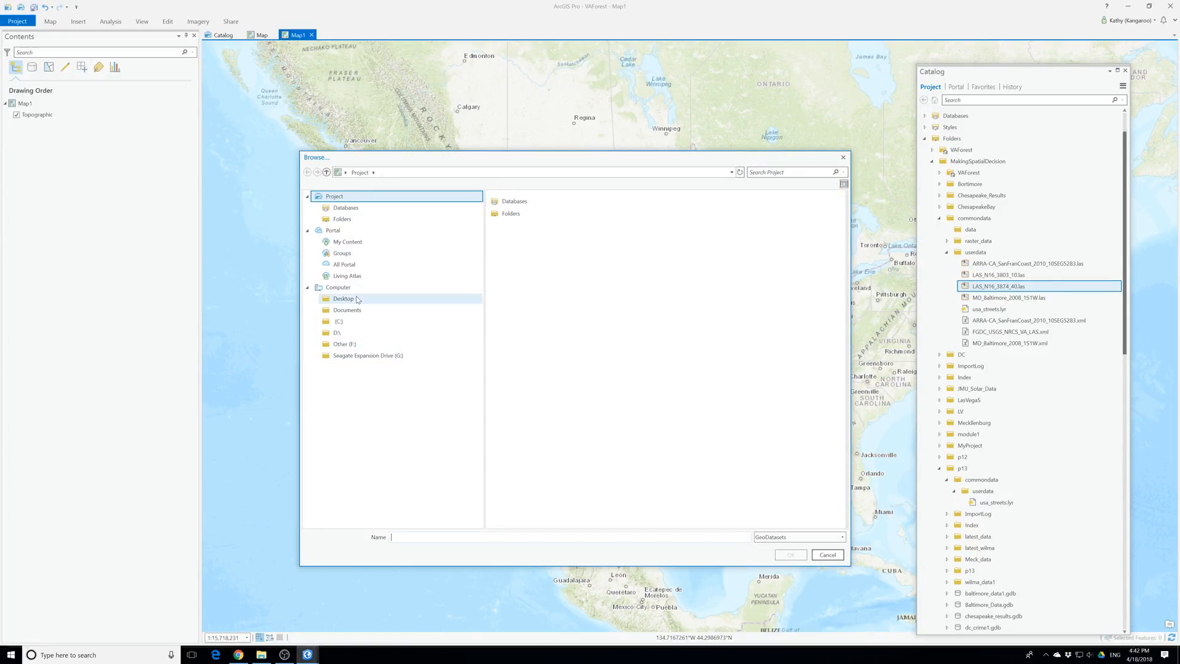
double_click(514, 201)
click(397, 172)
click(525, 226)
double_click(525, 226)
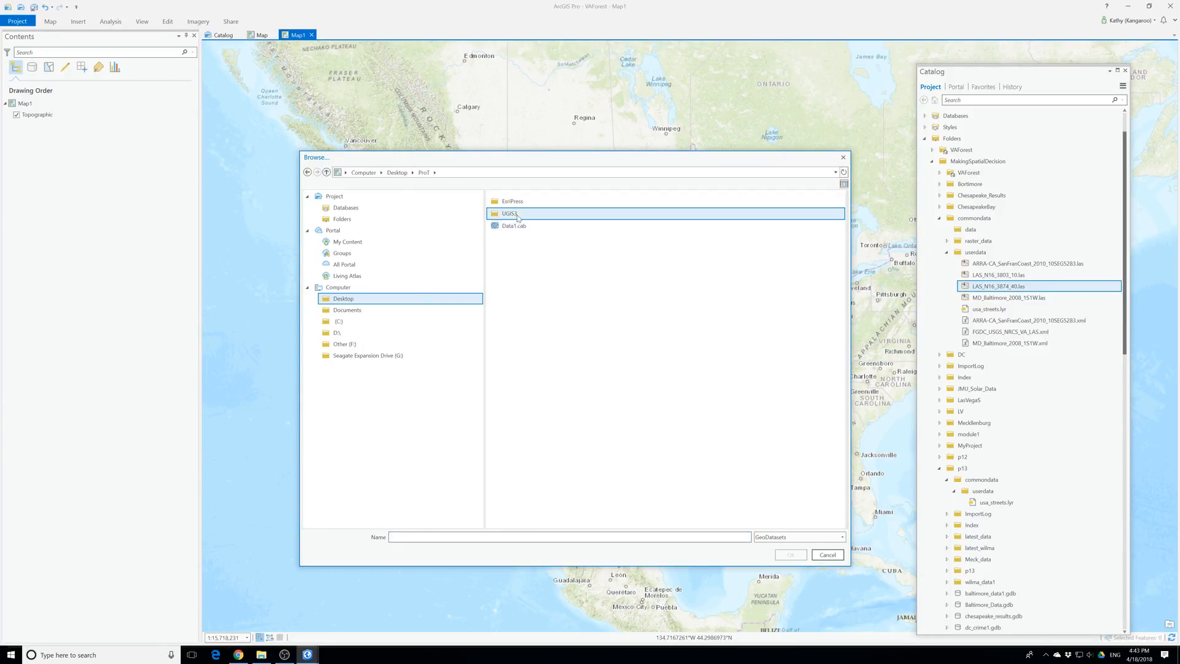
double_click(516, 202)
double_click(517, 203)
double_click(517, 203)
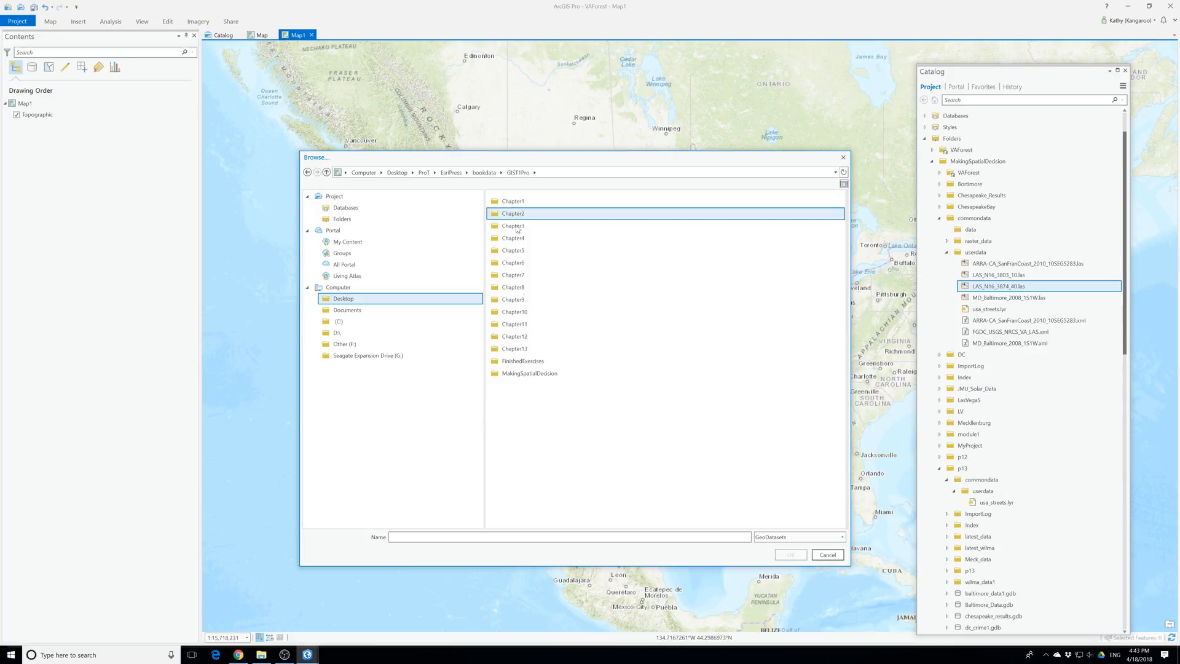
click(520, 374)
double_click(527, 374)
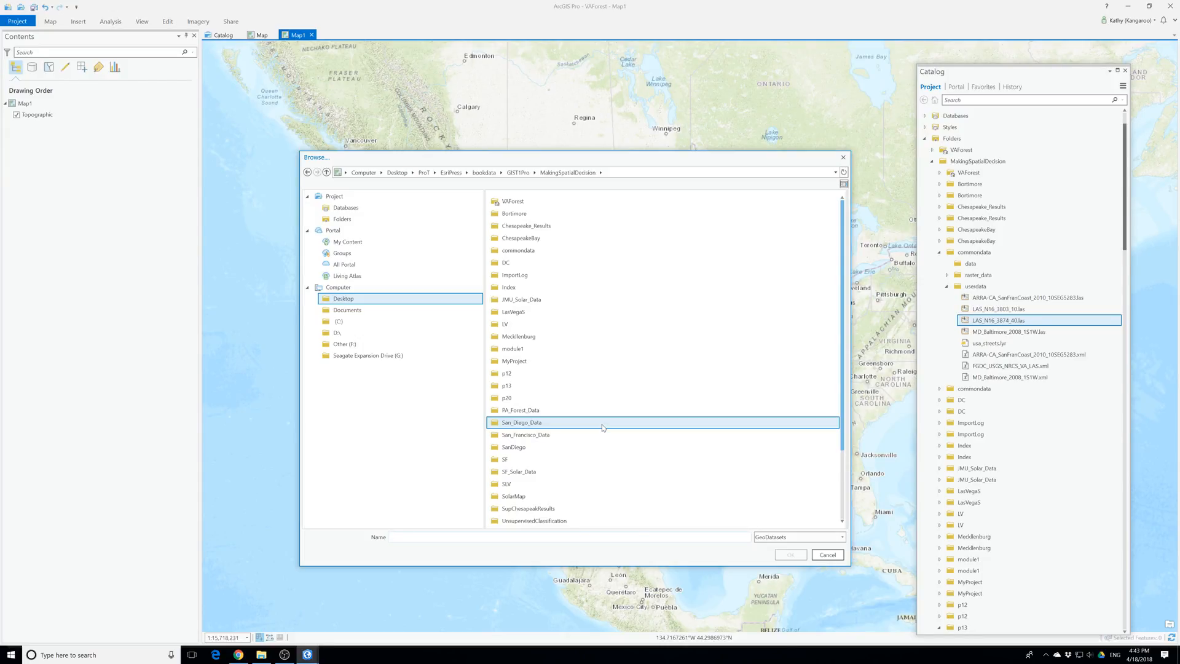
Set the processing extent to GWNF from VA_Forest_Data\p13\va_forest1.gdb\layers and apply the environment settings
scroll(602, 427, down, 3)
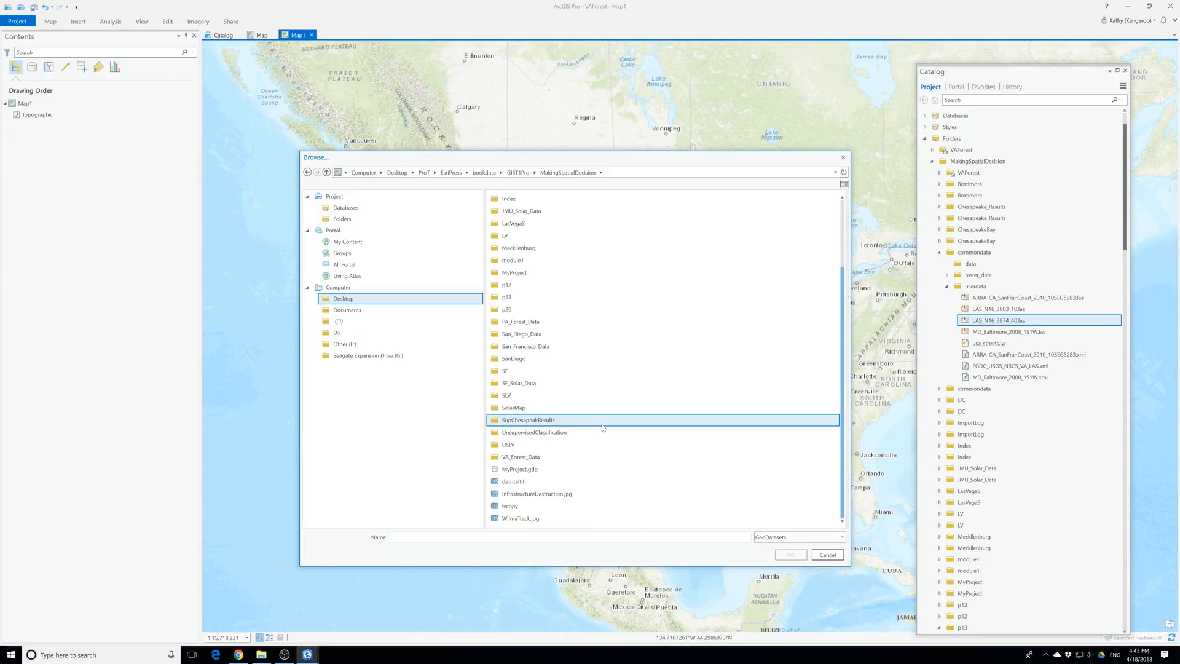
double_click(523, 458)
click(515, 226)
double_click(515, 226)
double_click(513, 214)
double_click(509, 203)
click(523, 201)
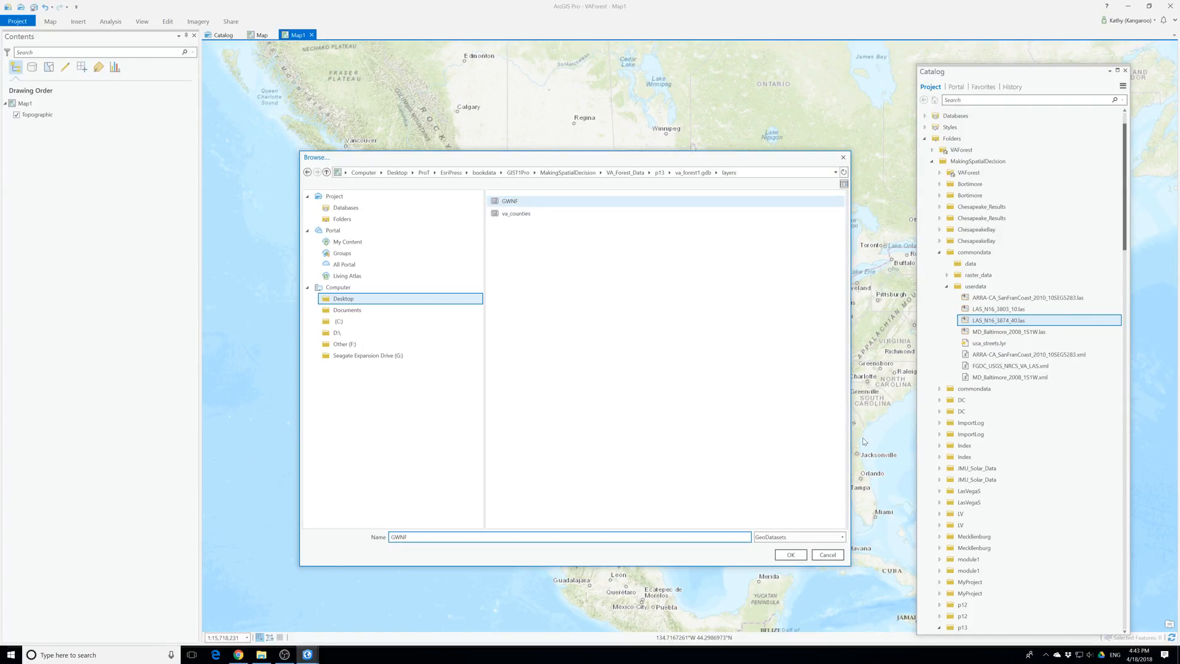
click(790, 554)
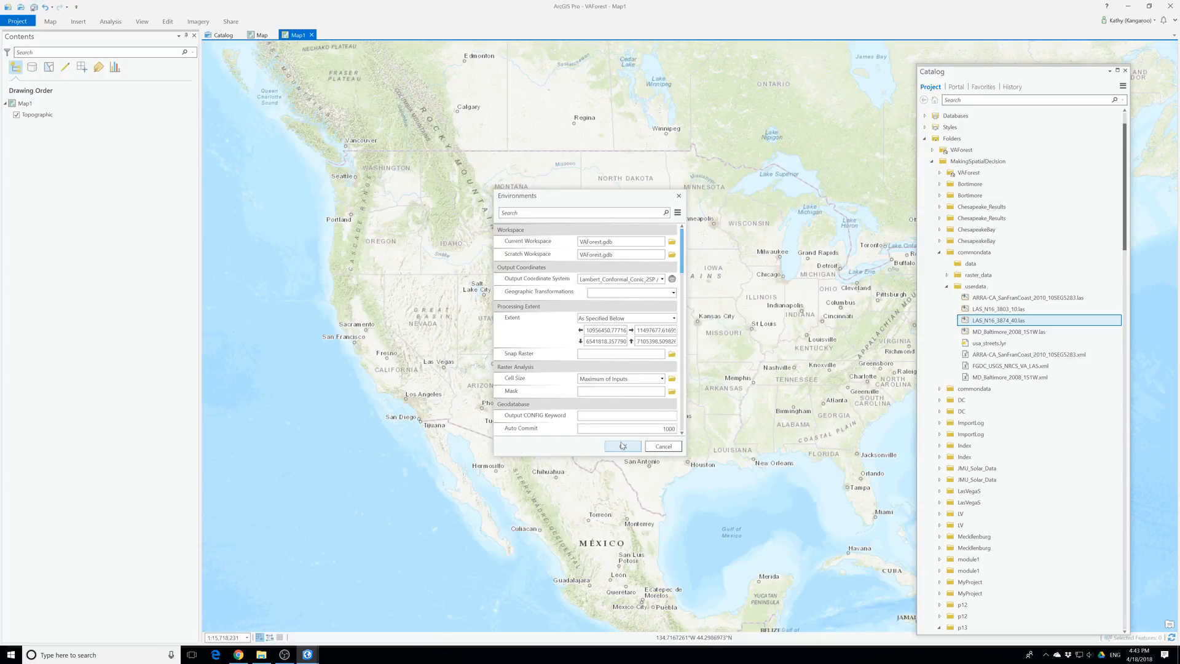
click(623, 446)
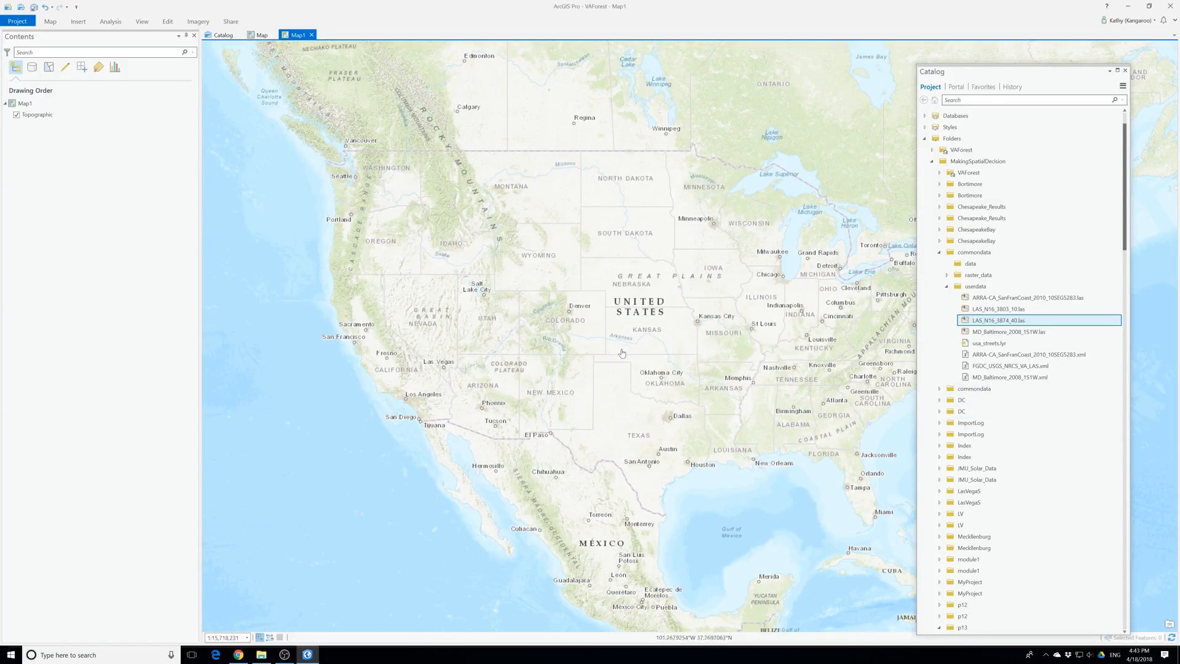
Open the Create LAS Dataset geoprocessing tool and start browsing for its input files
click(111, 22)
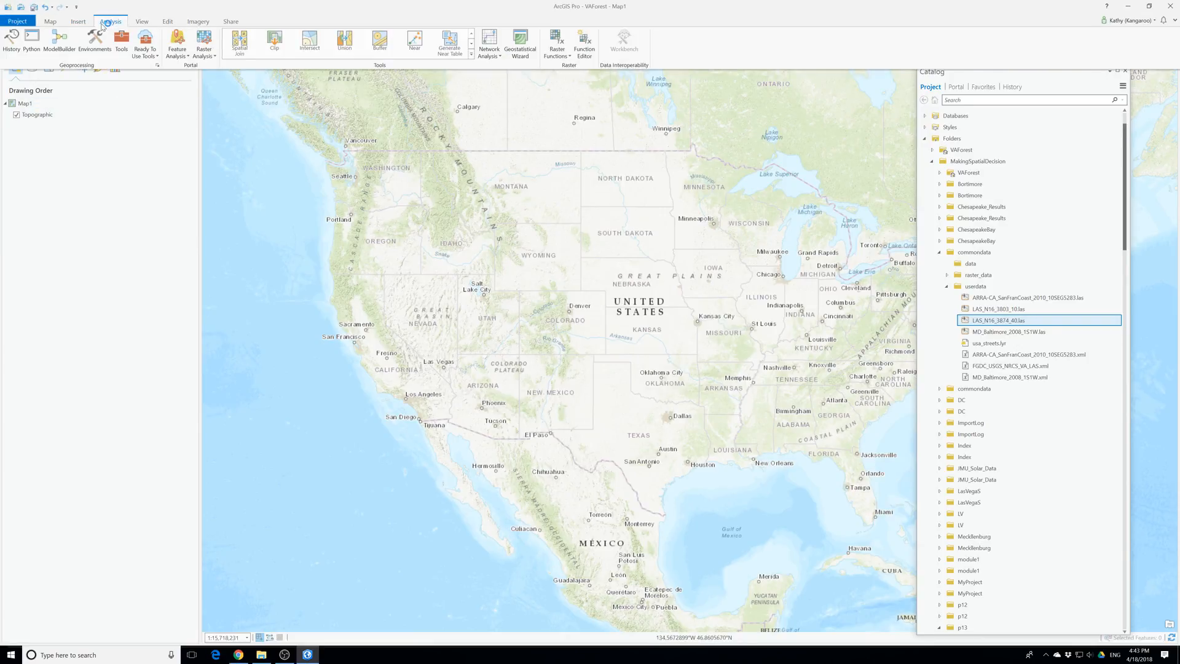
click(122, 44)
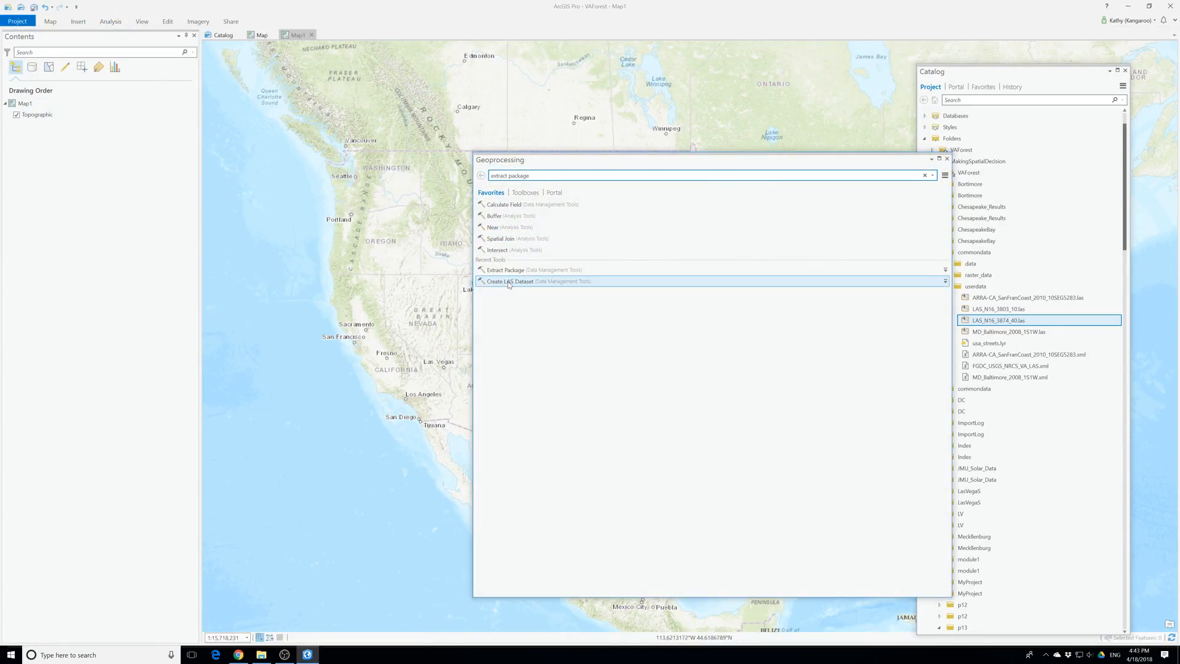
click(941, 218)
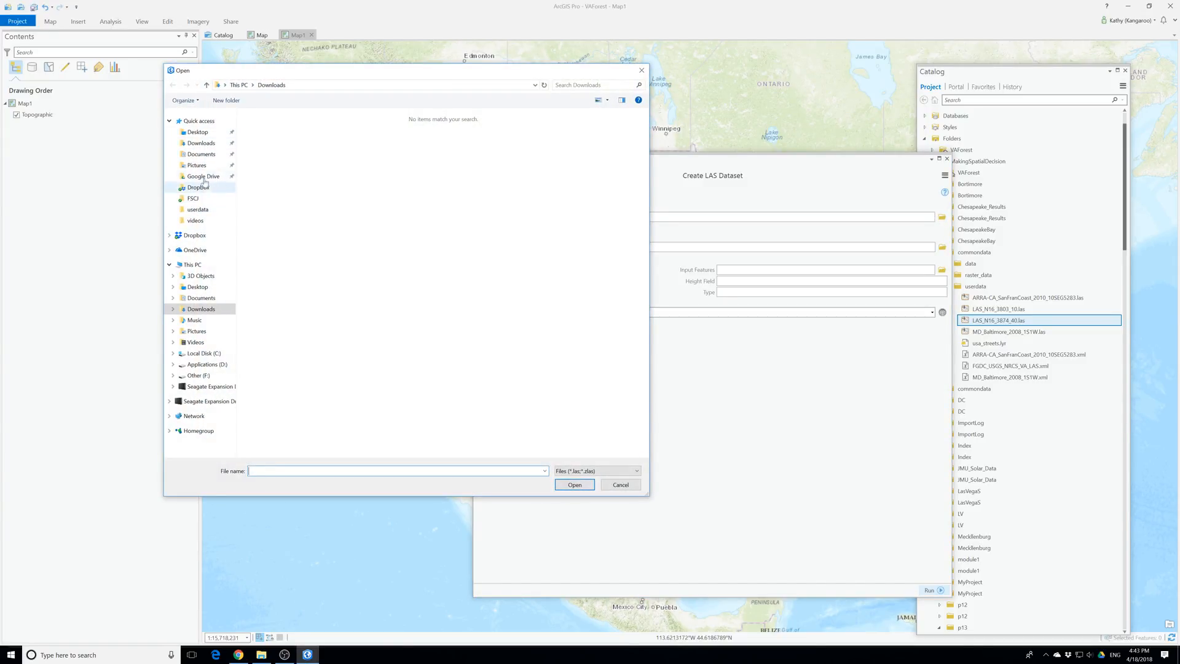
Browse for the input LAS file in ProT\EsriPress\bookdata\GIST1Pro\MakingSpatialDecision on the Desktop
click(197, 132)
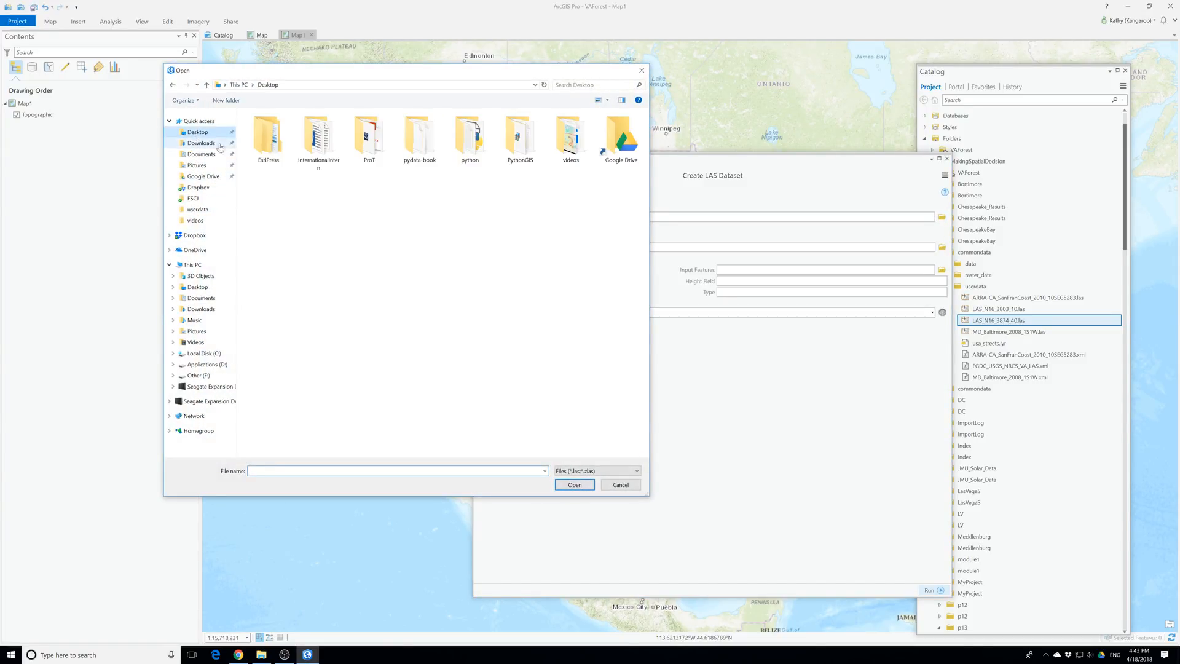
double_click(377, 151)
double_click(265, 129)
double_click(263, 129)
double_click(263, 134)
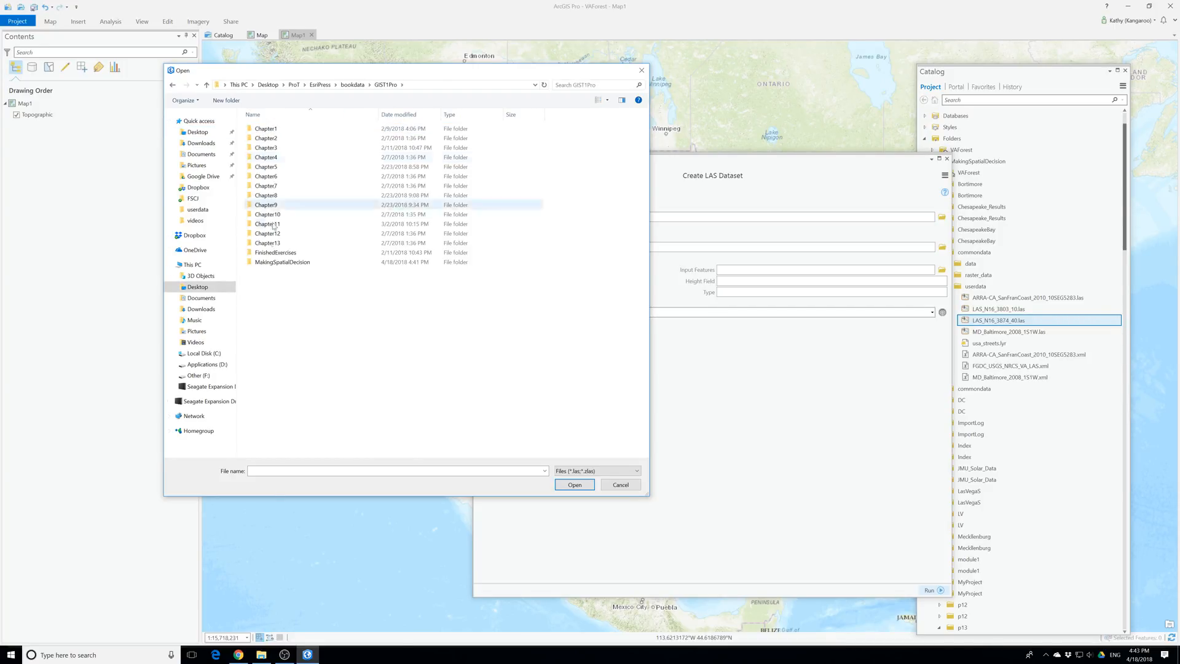
double_click(282, 263)
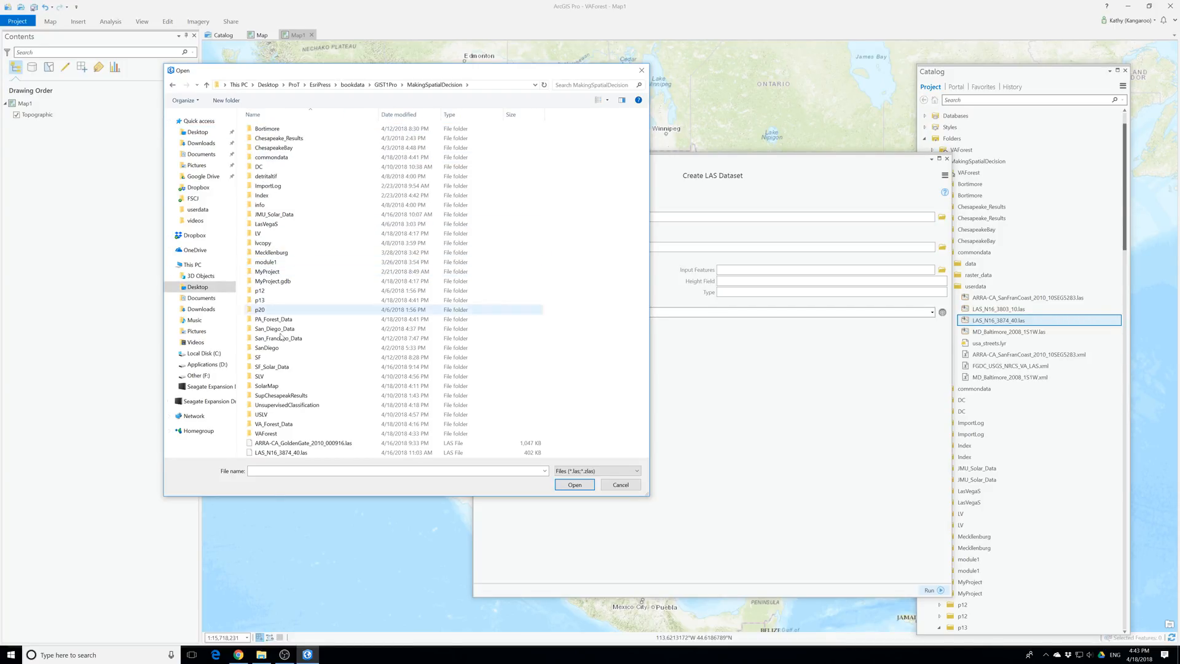
Choose LAS_N16_3803_10.las from VA_Forest_Data\commondata\userdata as the input file for the LAS dataset
double_click(274, 424)
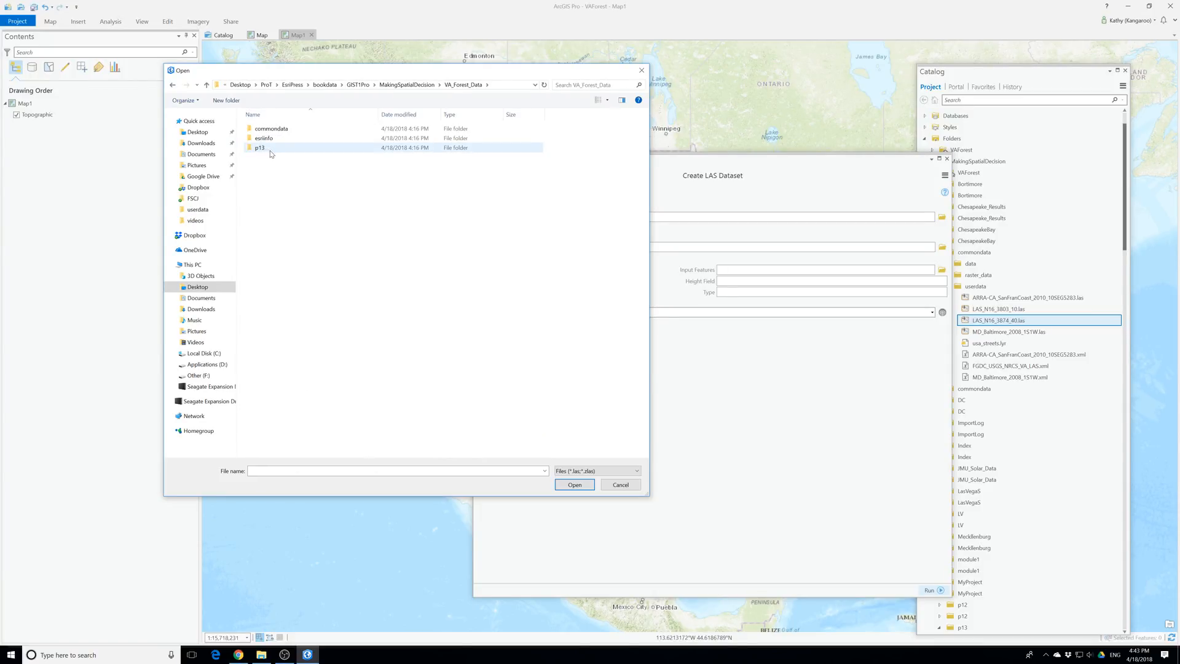
double_click(271, 128)
double_click(271, 128)
click(280, 128)
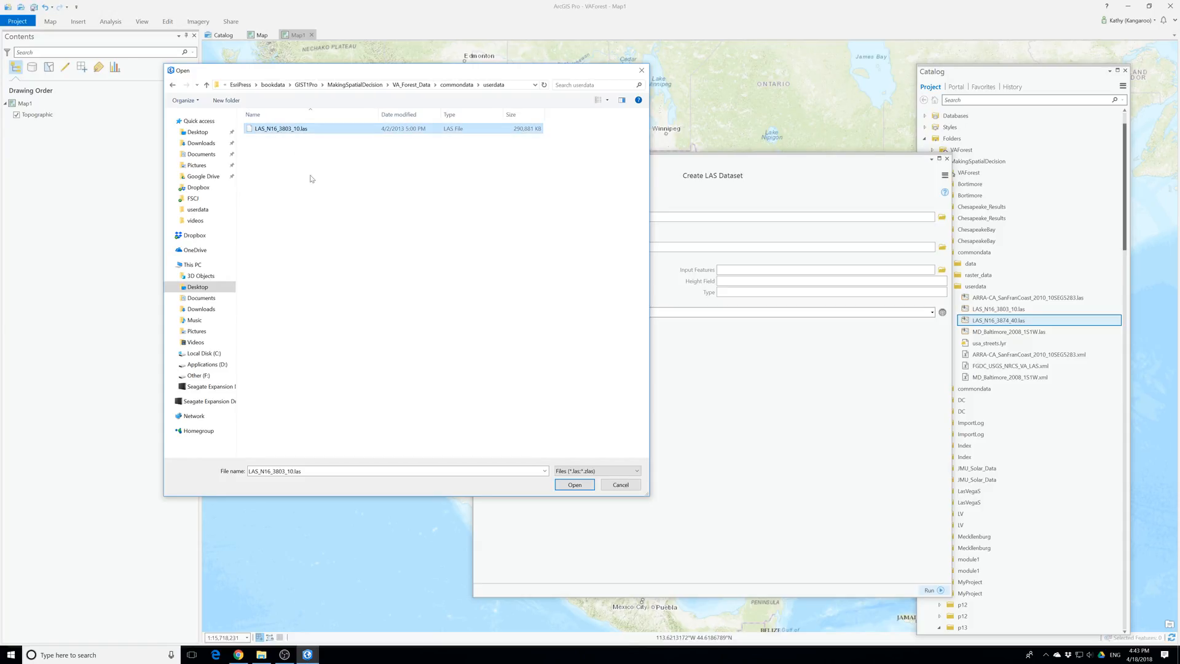
click(574, 485)
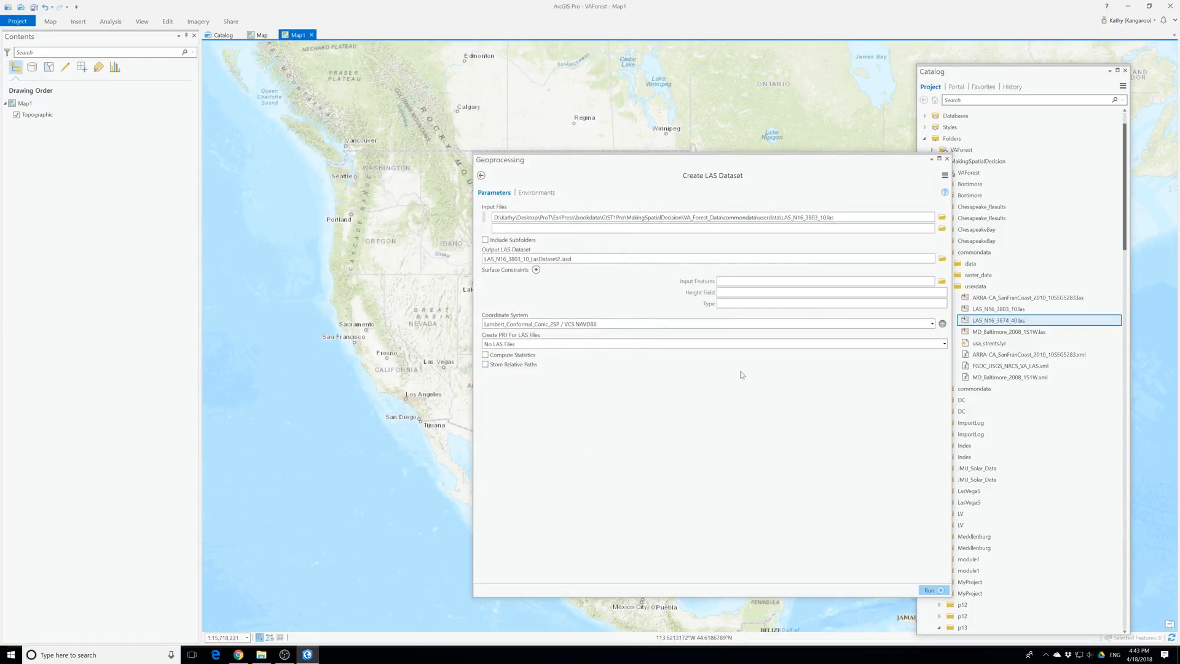
Create the LAS dataset with Compute Statistics and Store Relative Paths enabled, and close the geoprocessing tool
click(485, 355)
click(930, 590)
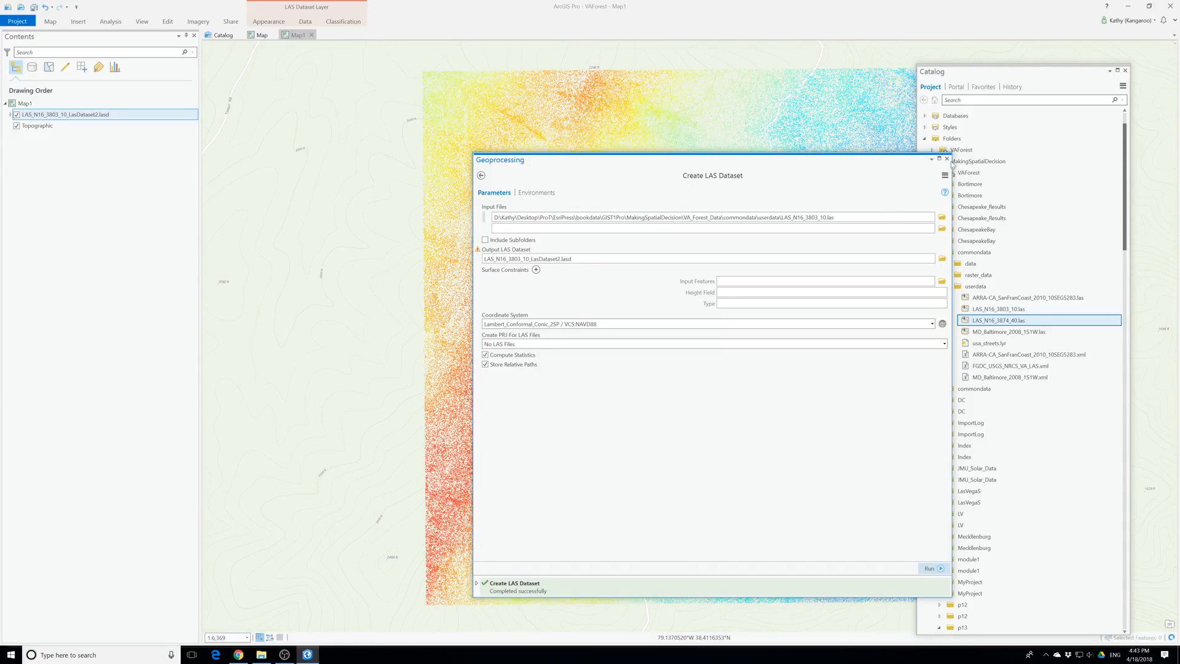
click(947, 159)
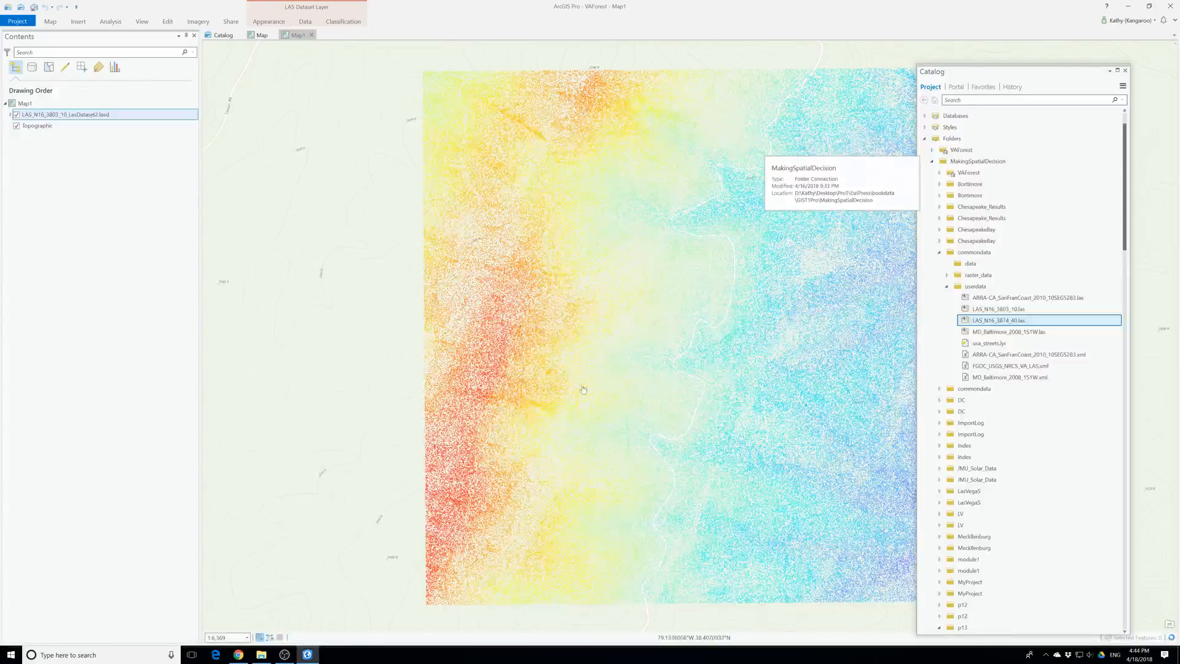
Change Map1's basemap to Imagery with Labels
scroll(576, 397, down, 2)
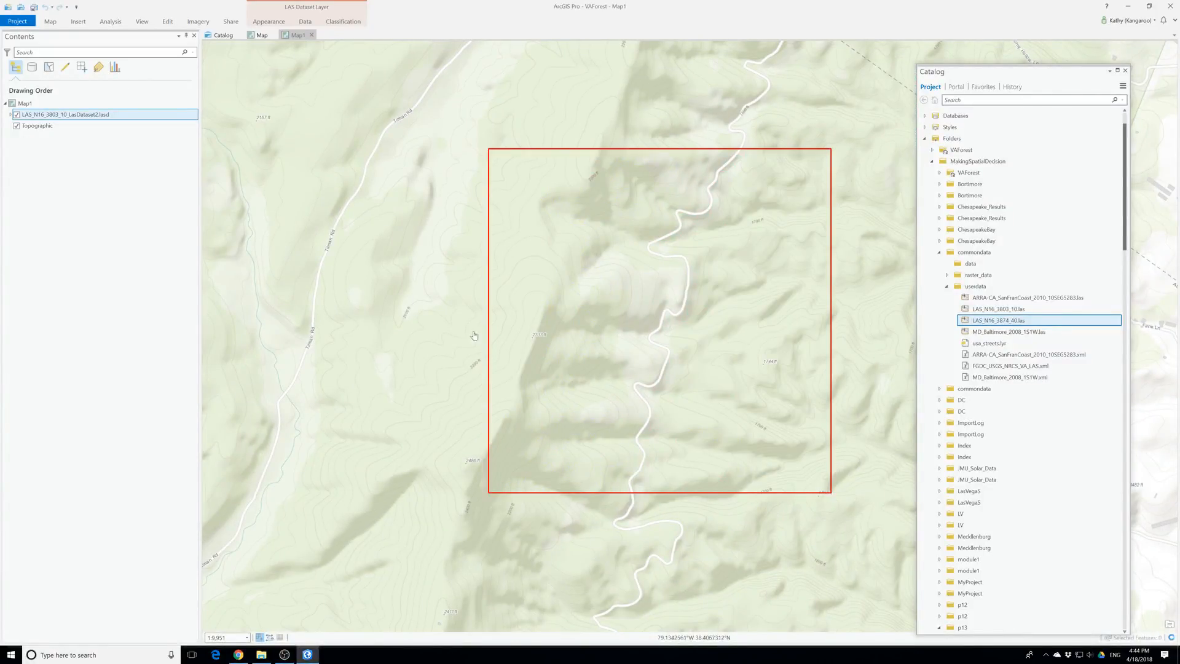
click(106, 22)
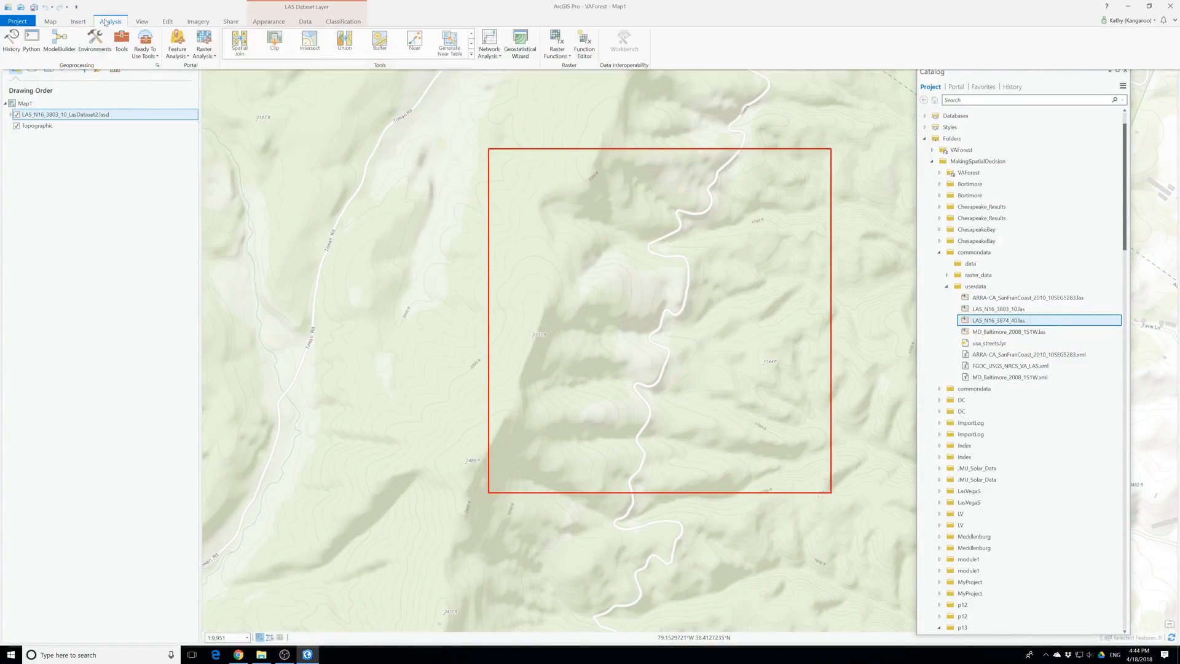
click(49, 22)
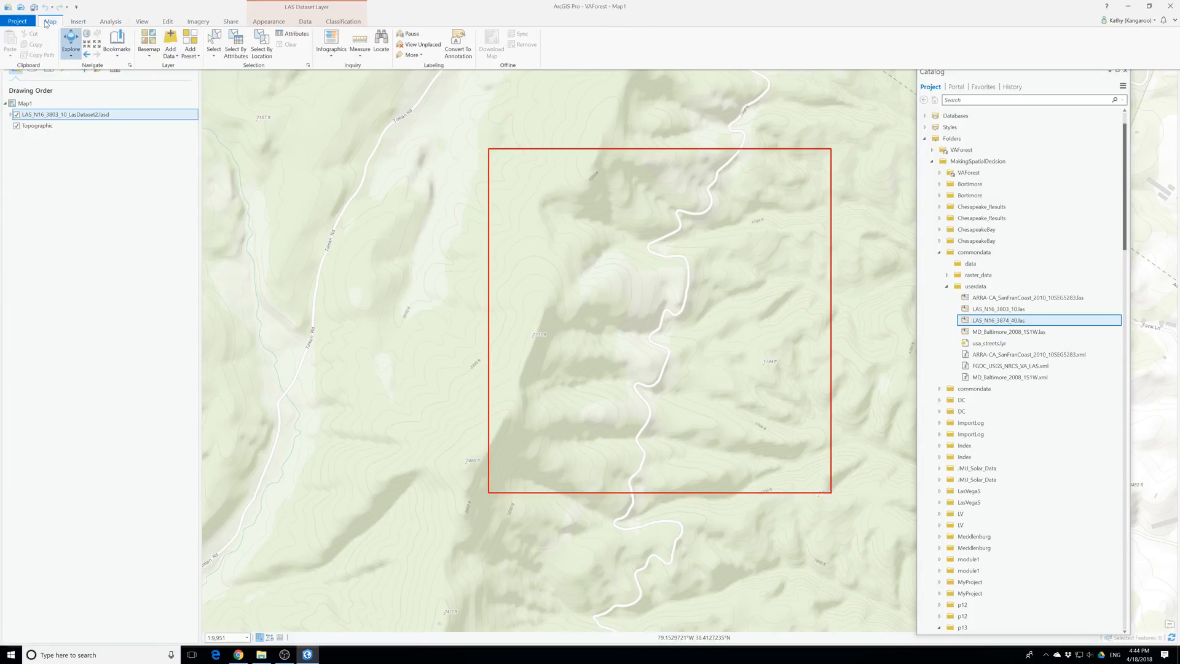
click(148, 46)
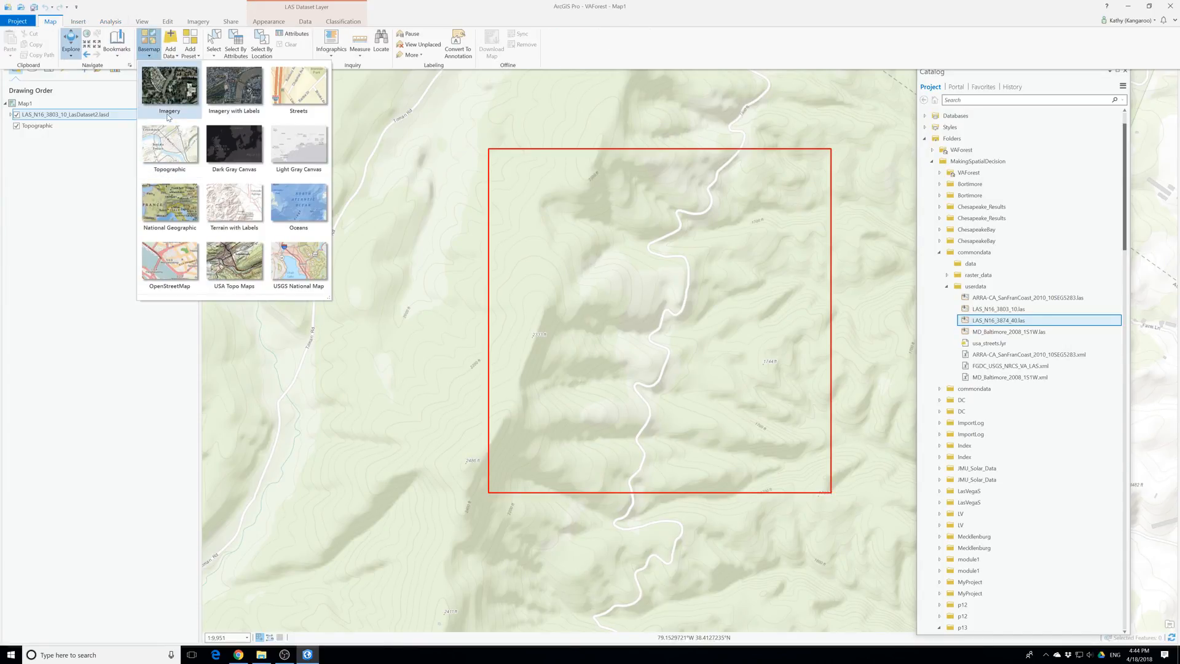
click(229, 108)
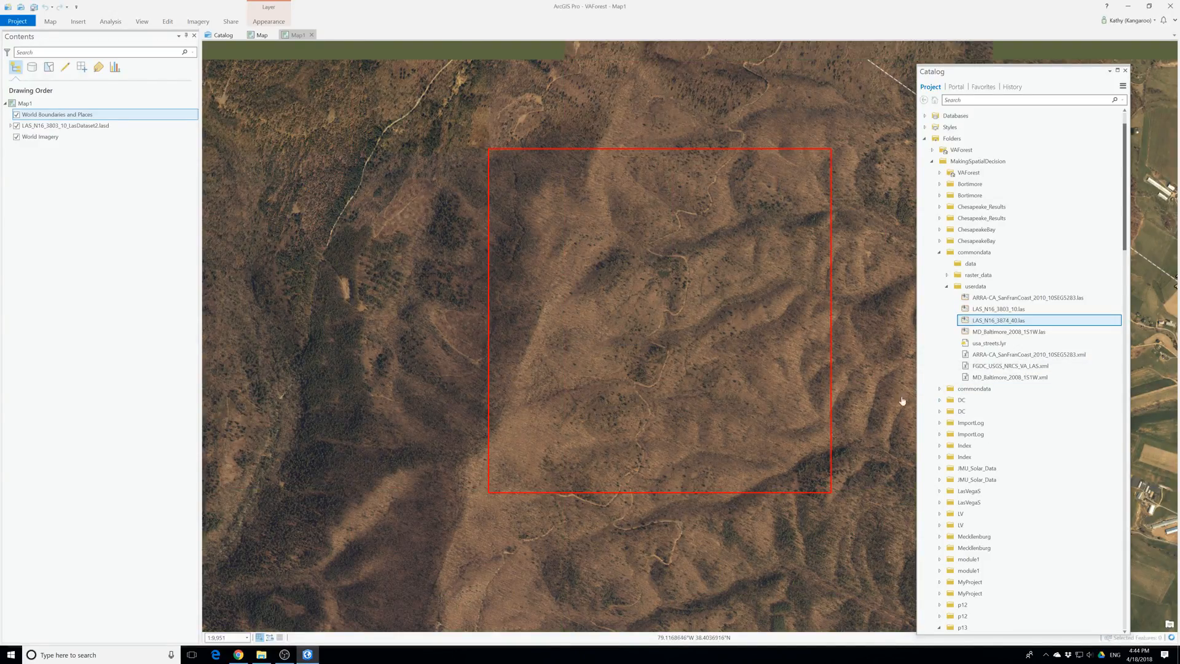
Add the layers feature dataset from p13\va_forest1.gdb to the current map
scroll(726, 372, down, 1)
scroll(726, 372, down, 1)
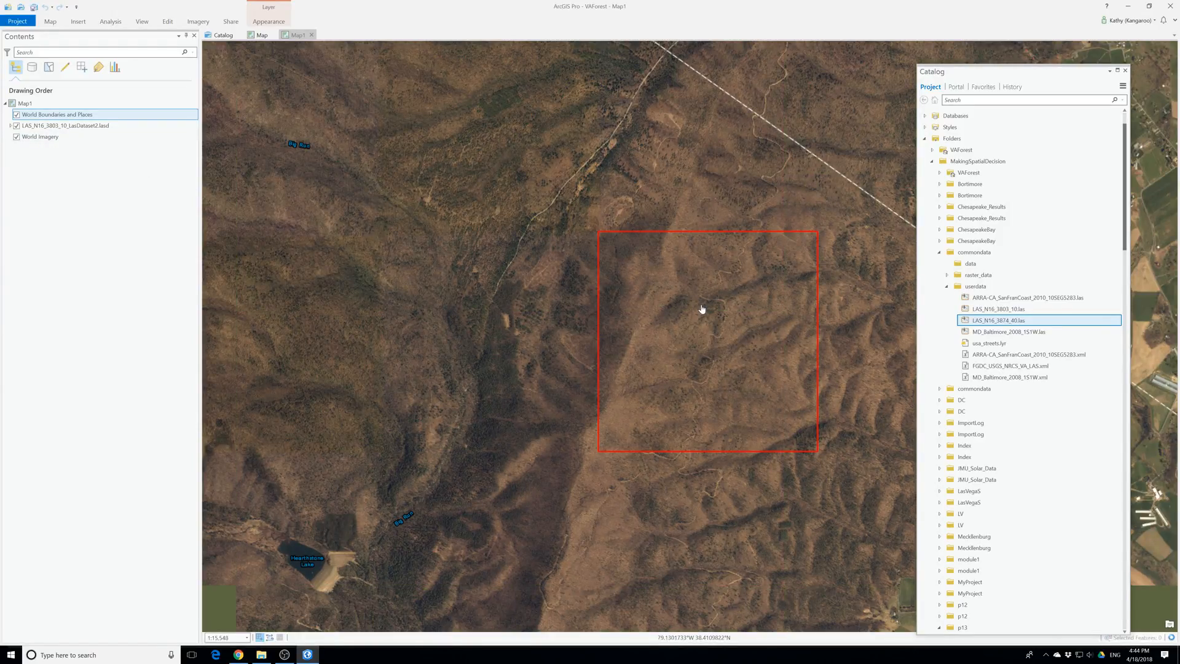
scroll(643, 321, down, 1)
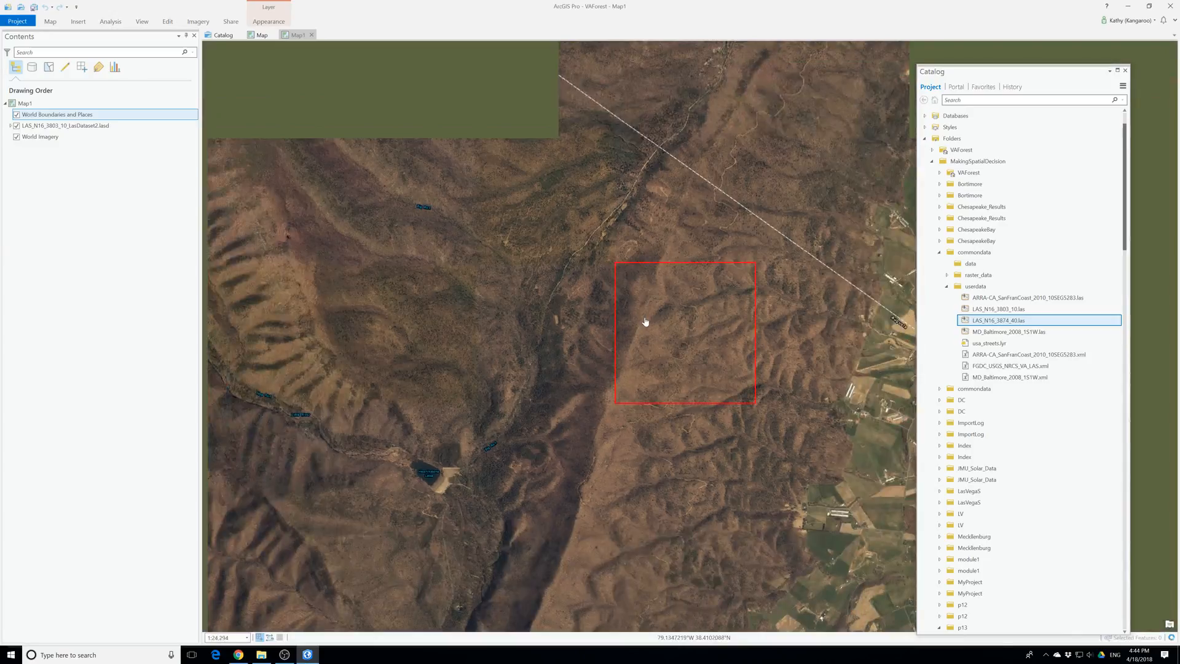
scroll(644, 321, down, 1)
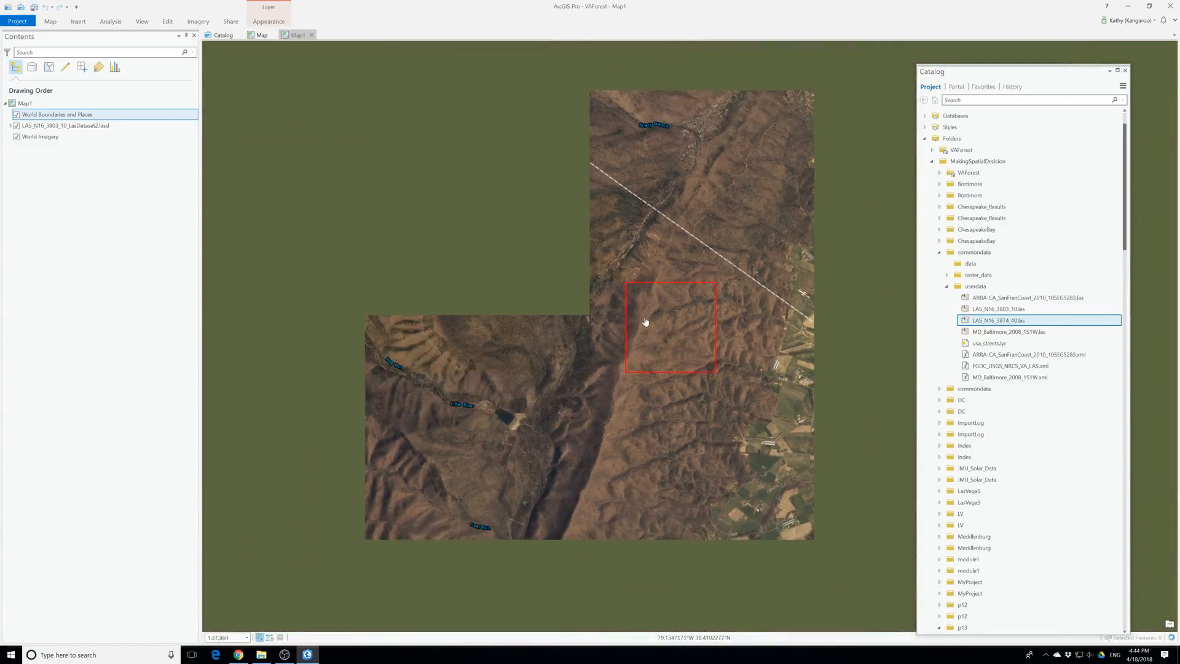
click(954, 481)
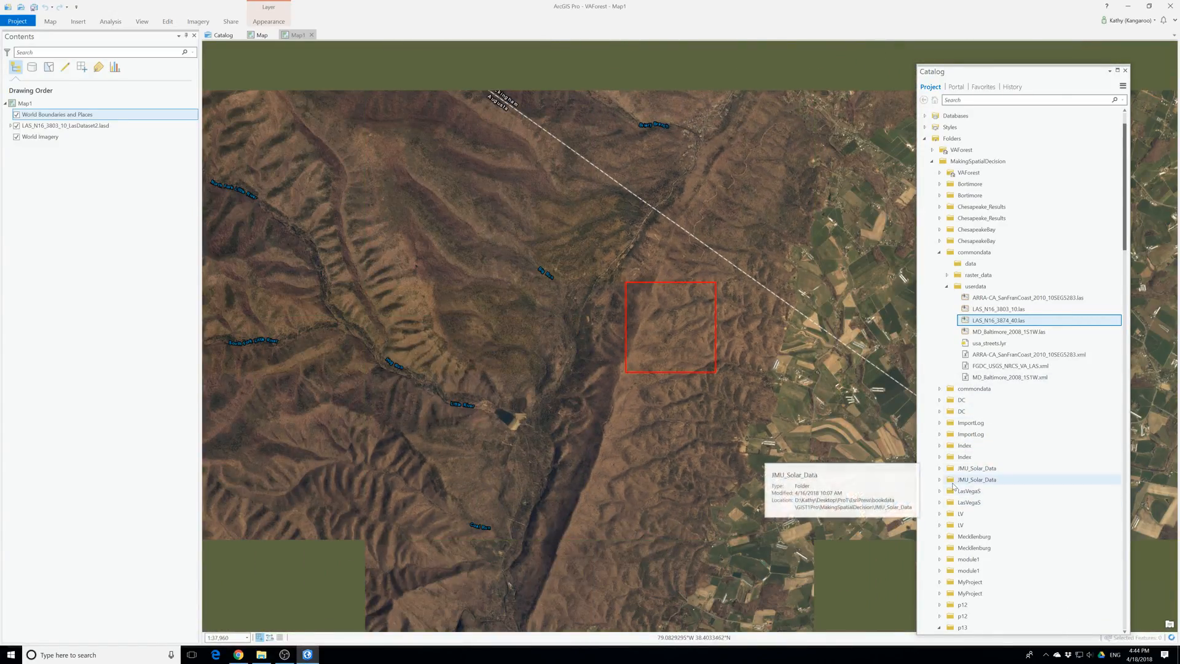
scroll(965, 571, down, 8)
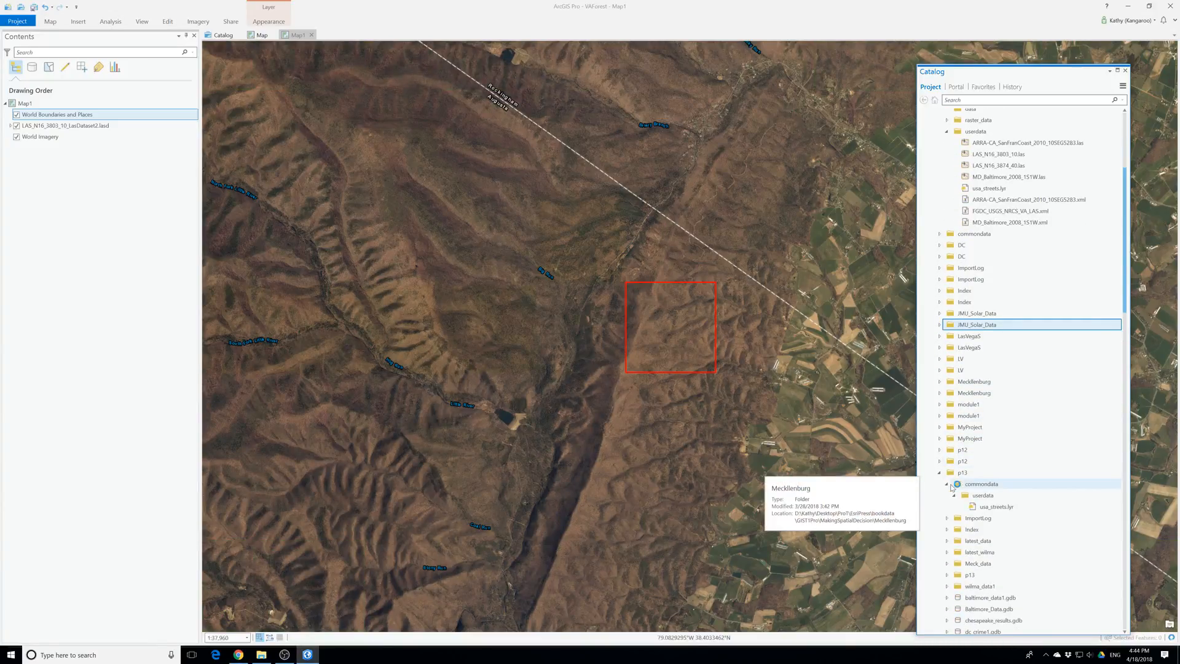
scroll(968, 591, down, 6)
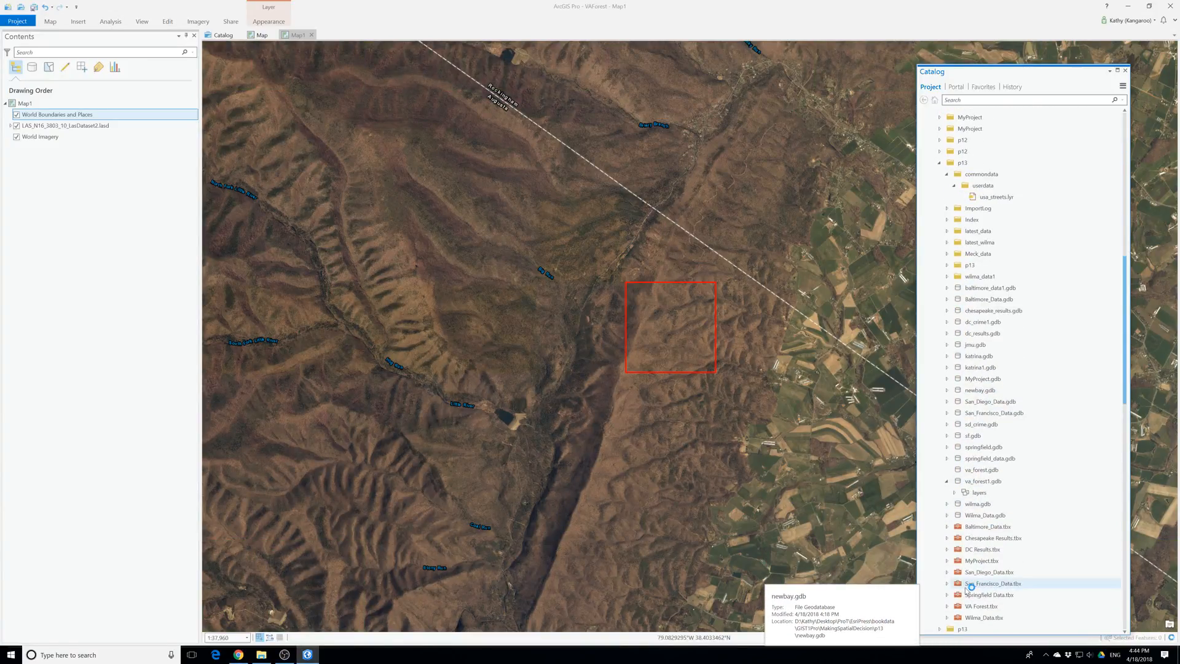
click(954, 492)
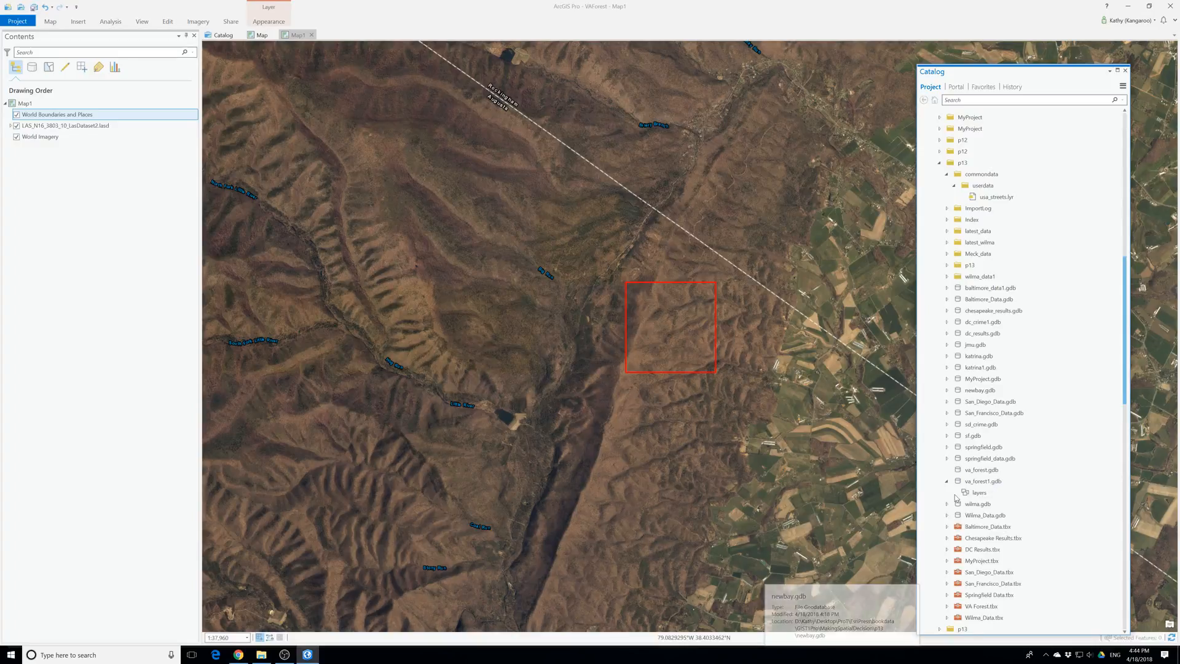
right_click(971, 495)
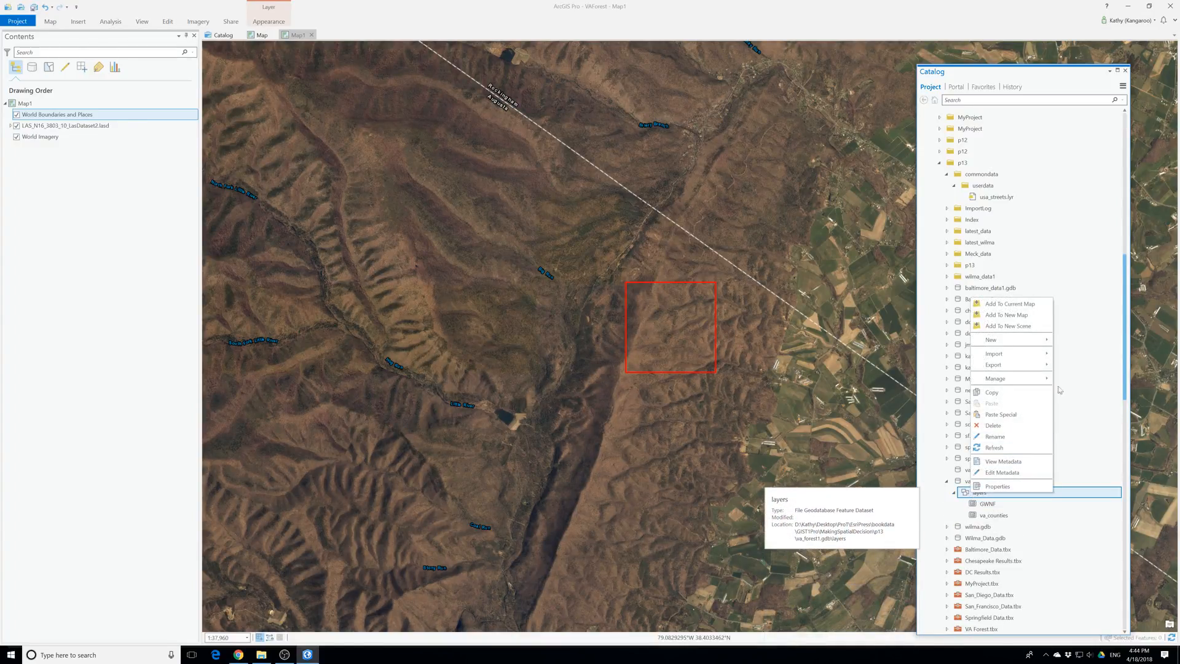
click(1013, 303)
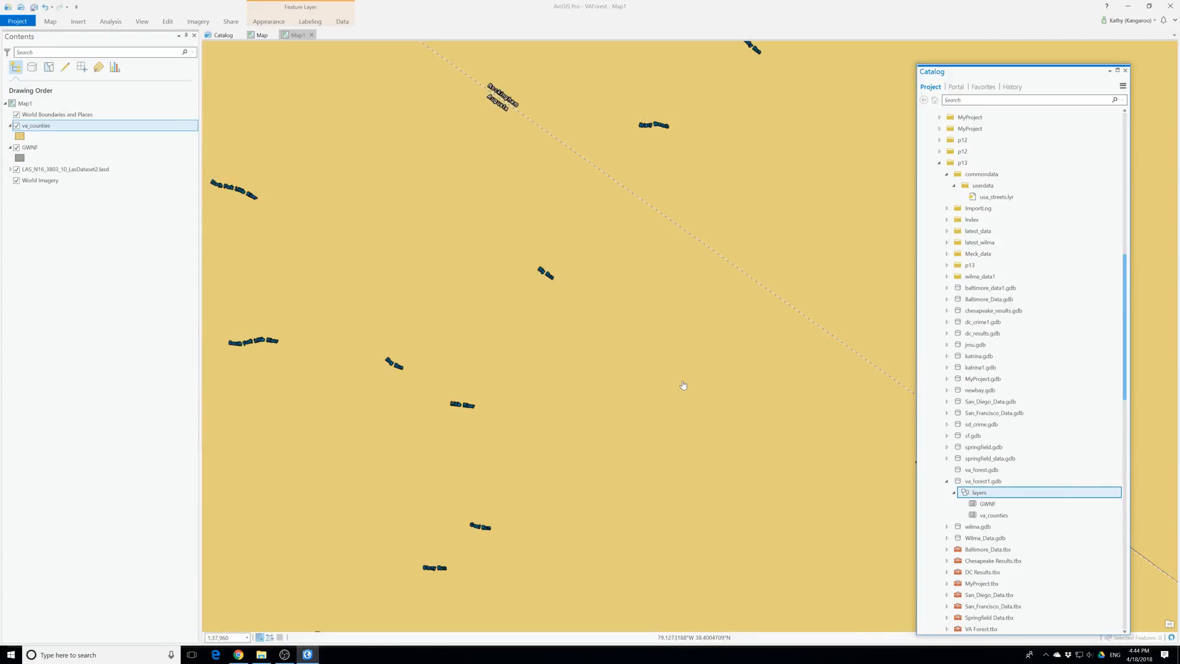
Move the LAS dataset layer to the head of the drawing order and examine its lidar points on the map
click(44, 171)
drag(44, 172, 28, 115)
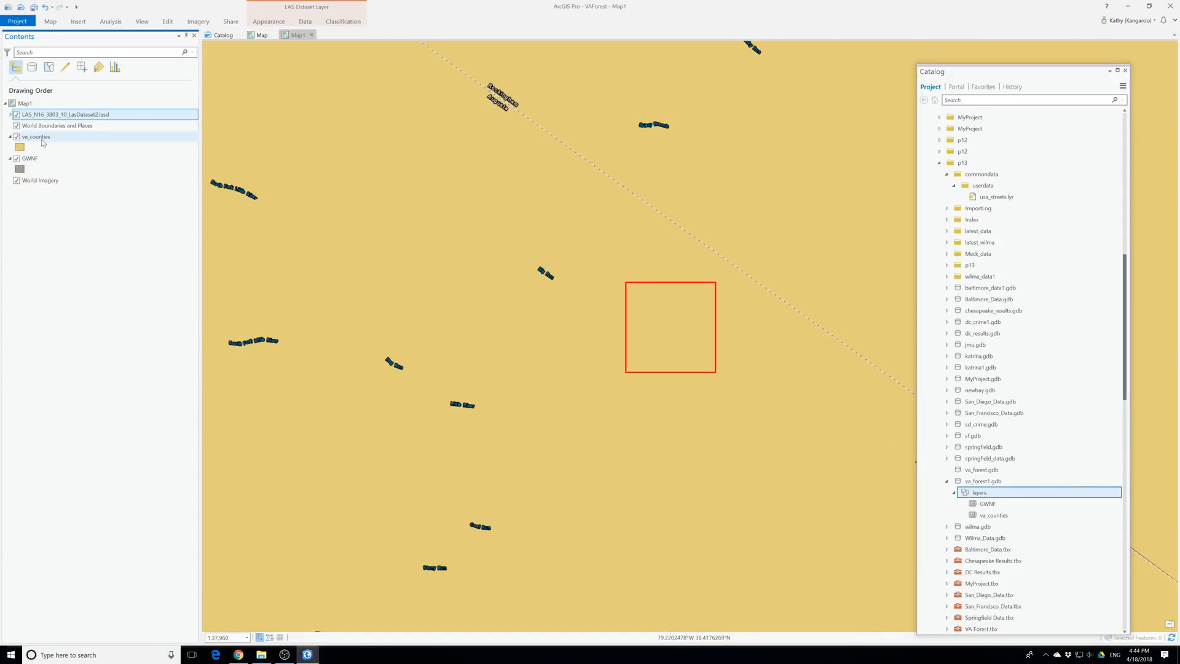
scroll(686, 316, up, 5)
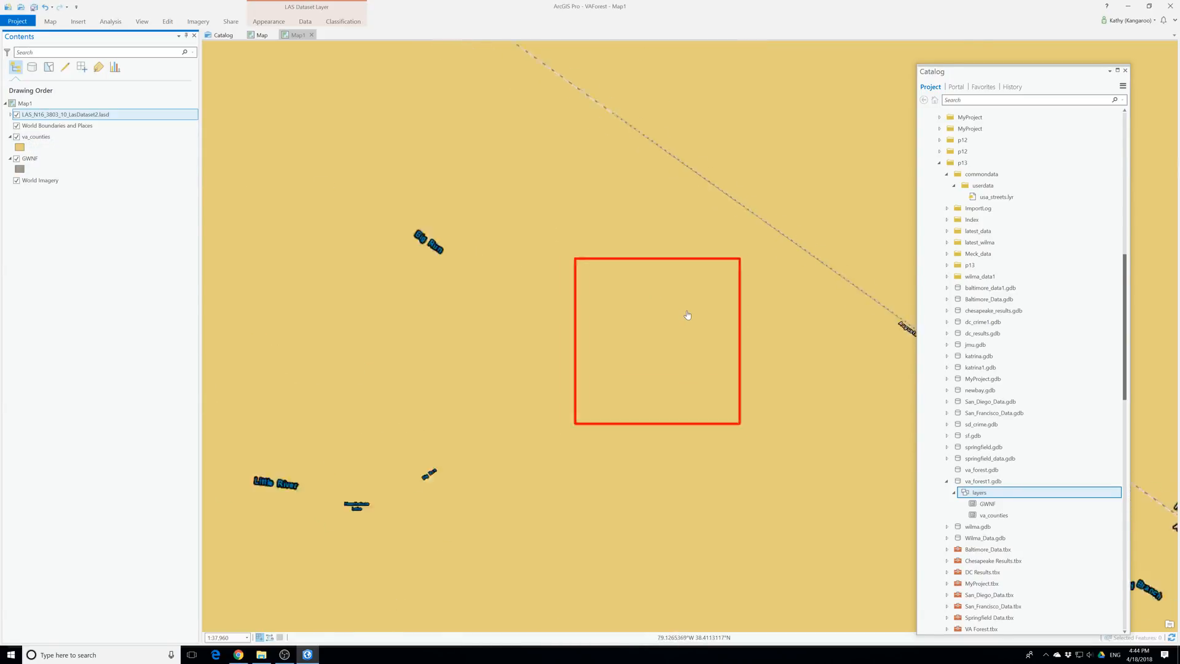
scroll(690, 318, down, 2)
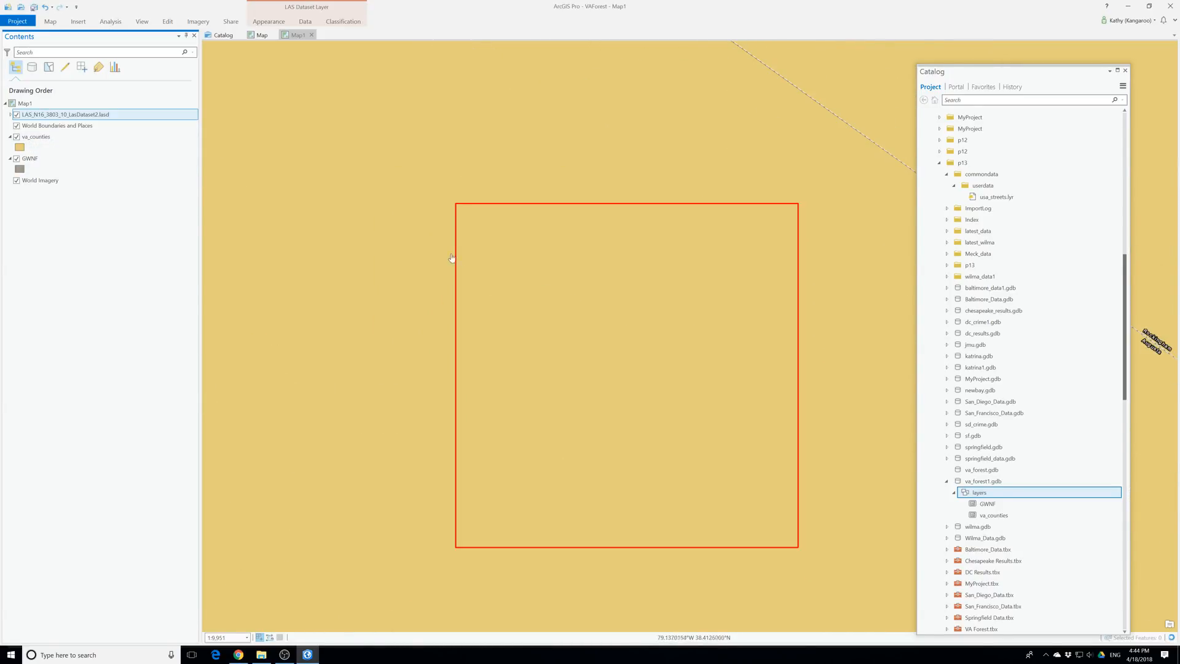
scroll(523, 244, up, 2)
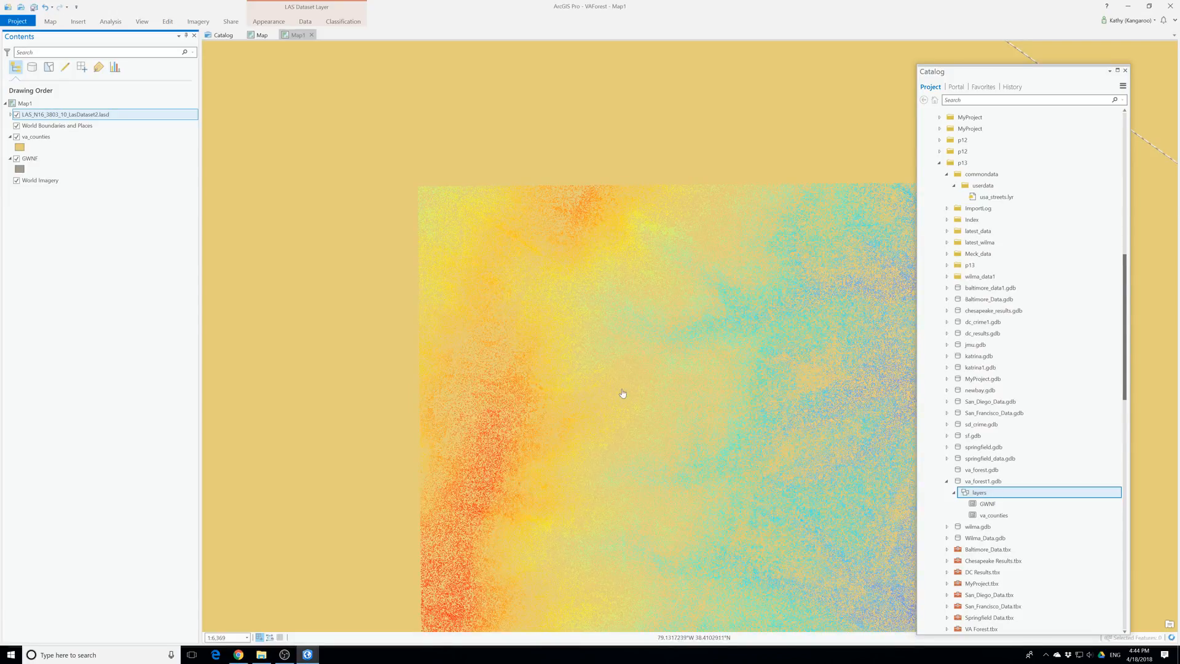
drag(622, 393, 548, 307)
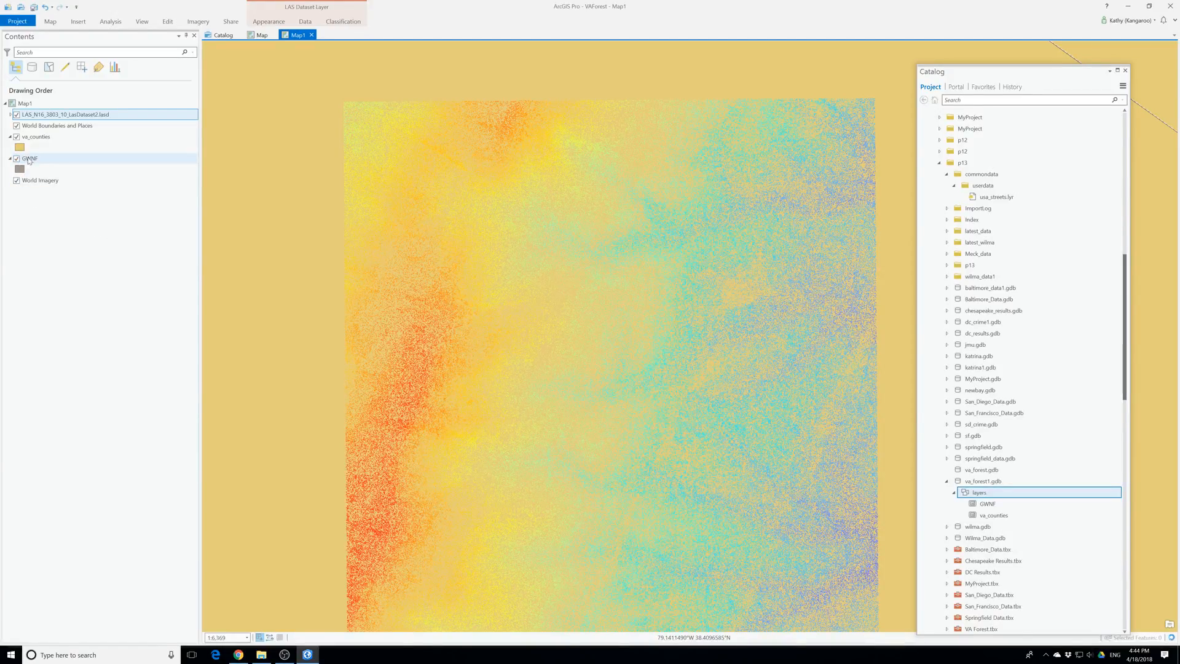
Set the va_counties polygon fill to No color
scroll(642, 286, down, 3)
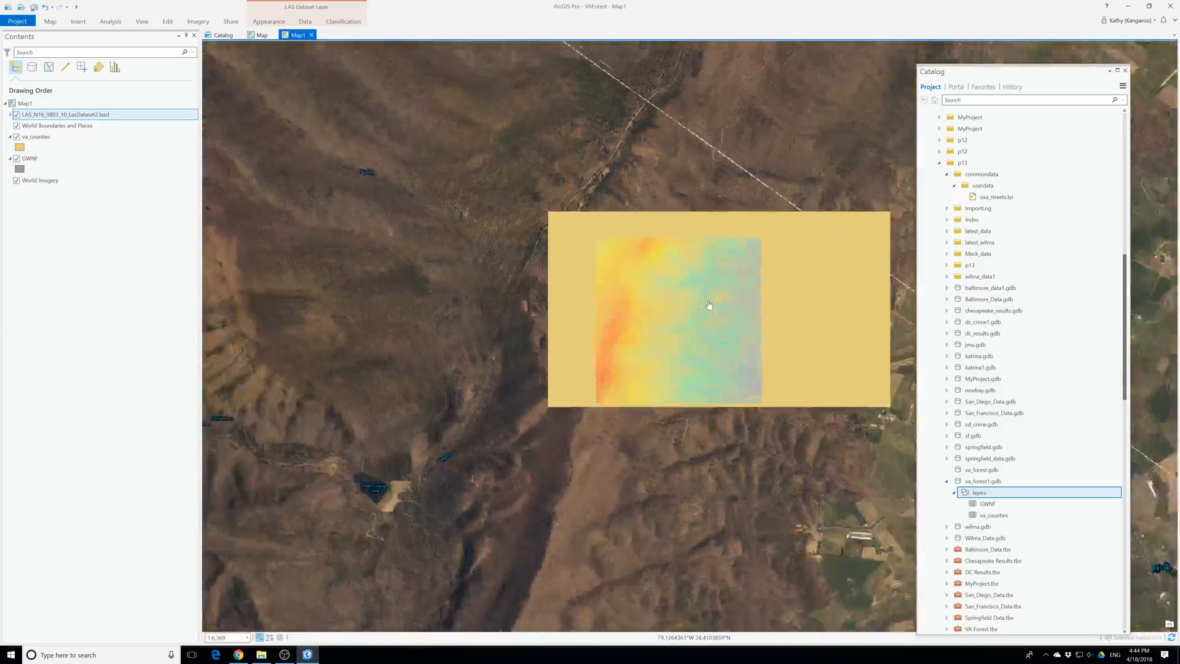
scroll(708, 306, down, 1)
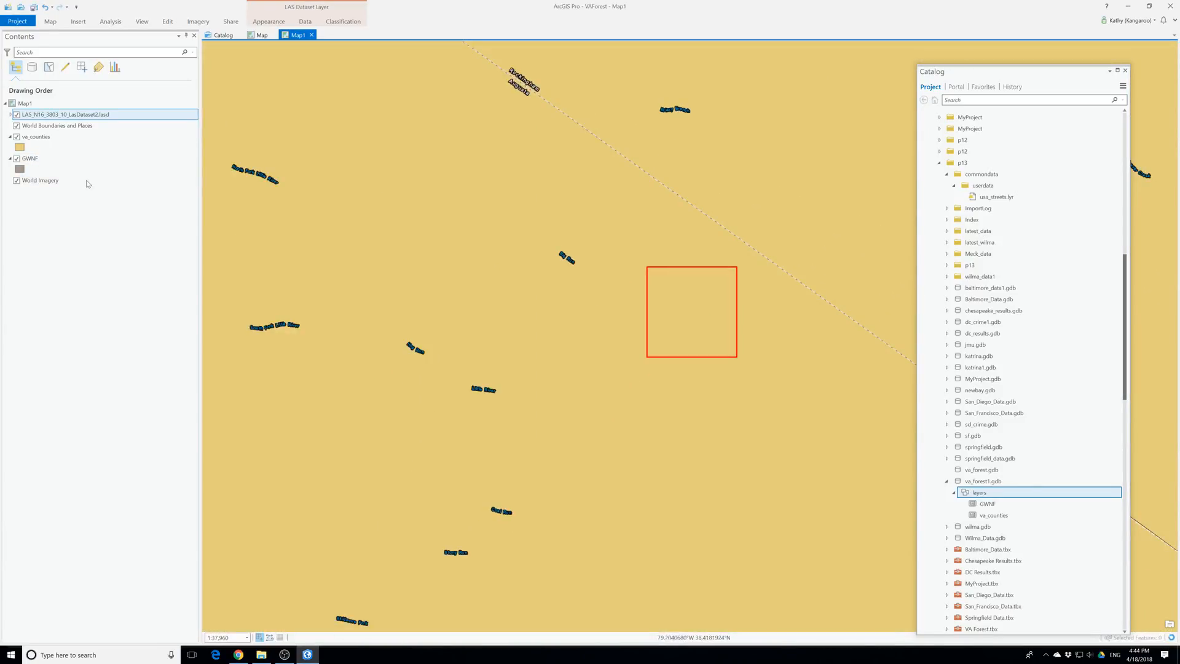
right_click(20, 147)
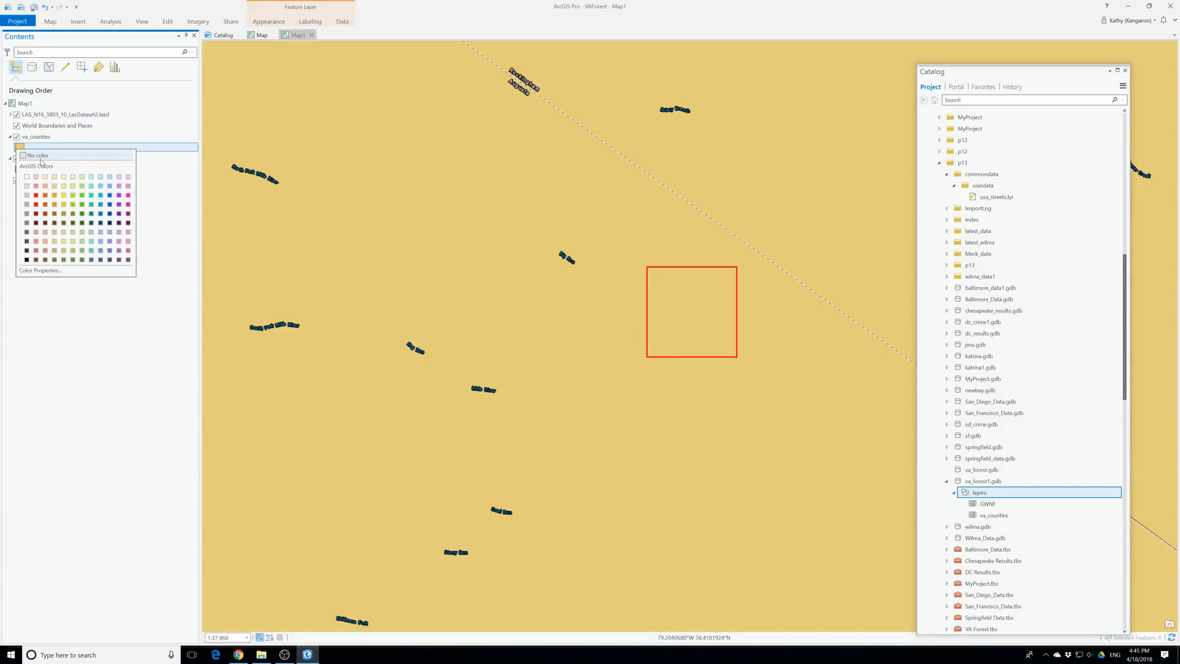
click(27, 164)
Place the GWNF layer directly beneath the LAS dataset in the drawing order and expand the LAS dataset's legend
mouse_move(29, 158)
mouse_down()
mouse_move(52, 129)
mouse_move(38, 117)
mouse_up()
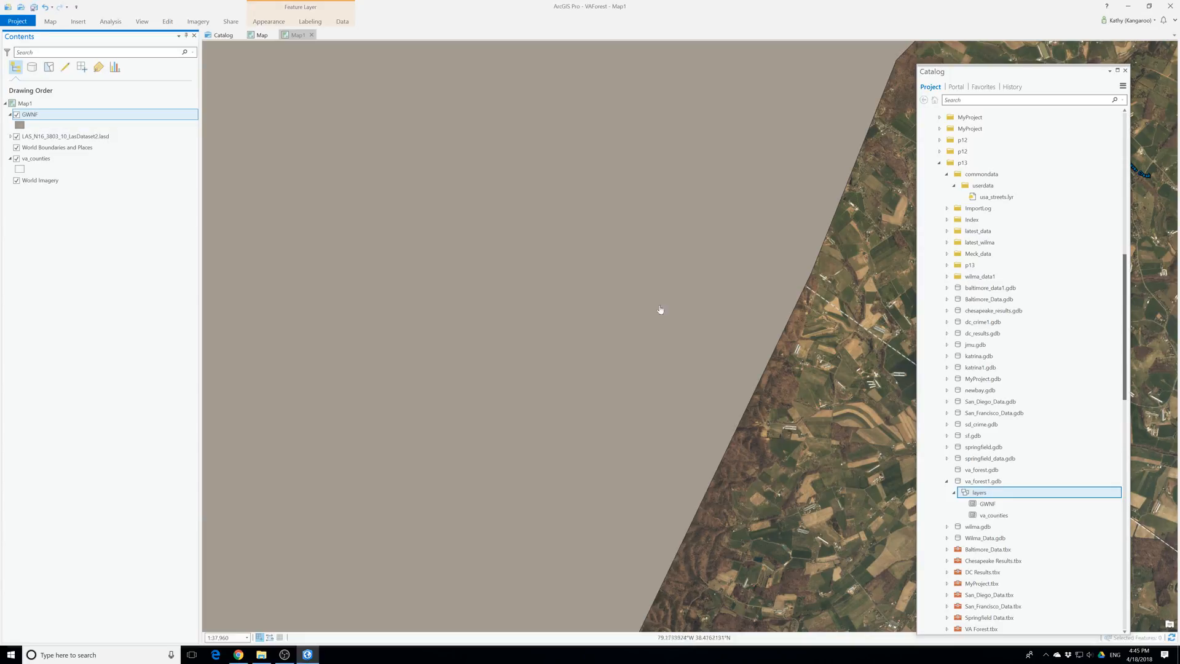
scroll(762, 338, down, 4)
scroll(760, 339, down, 5)
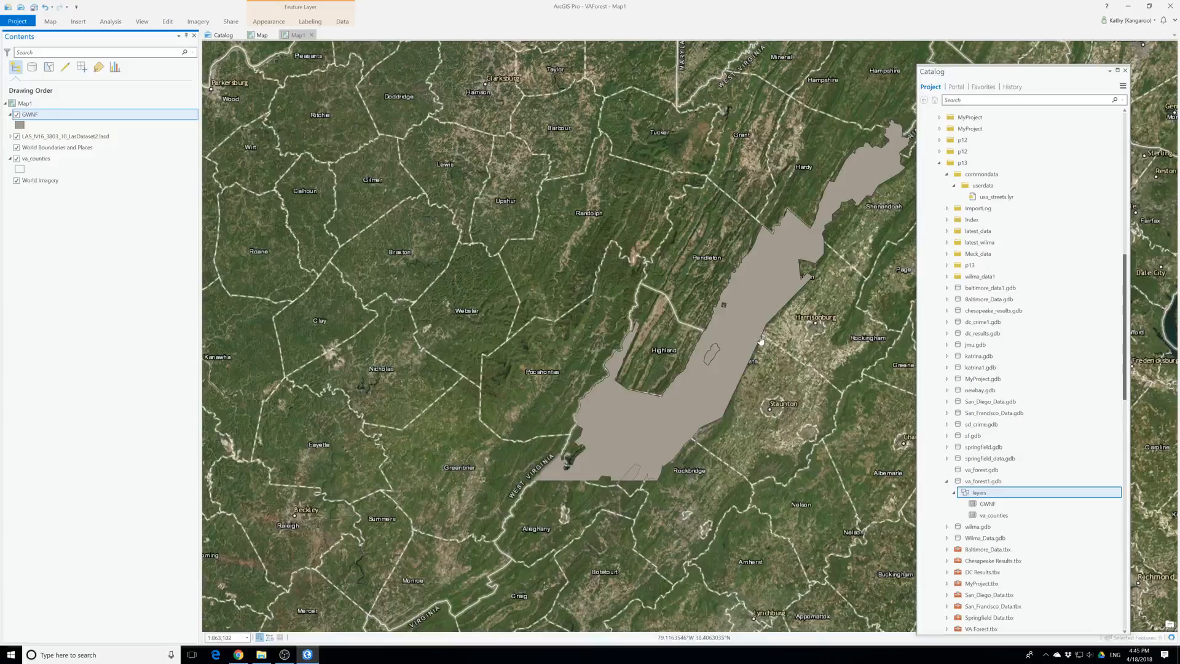
scroll(760, 339, down, 2)
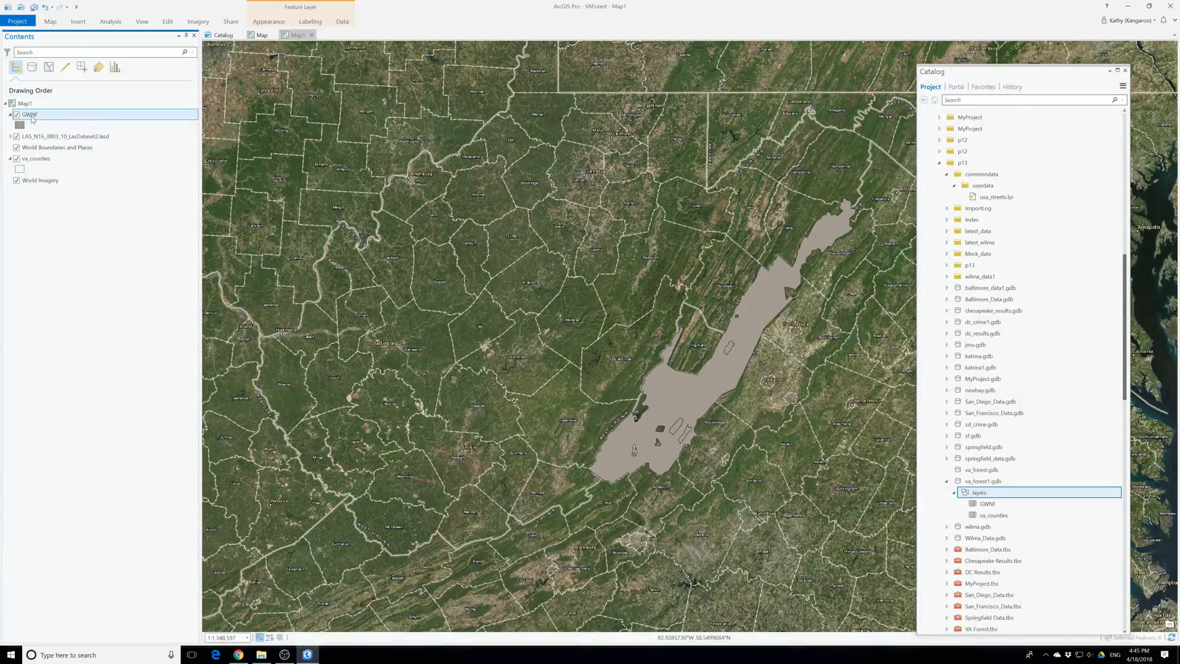
drag(34, 129, 40, 144)
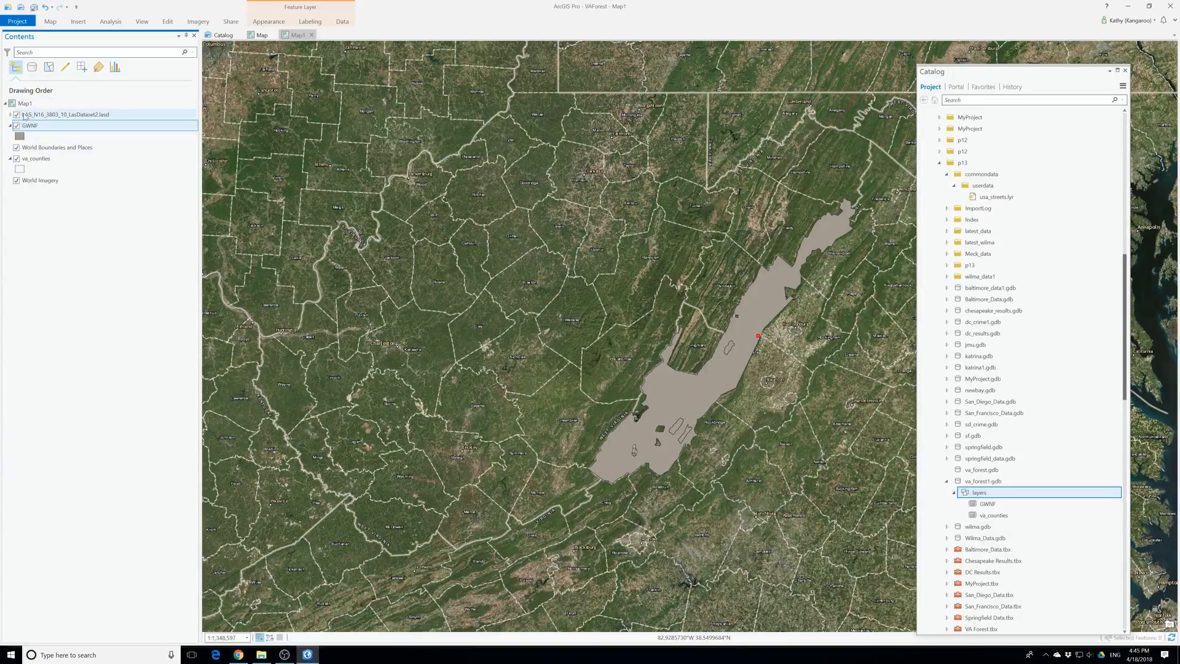
click(10, 115)
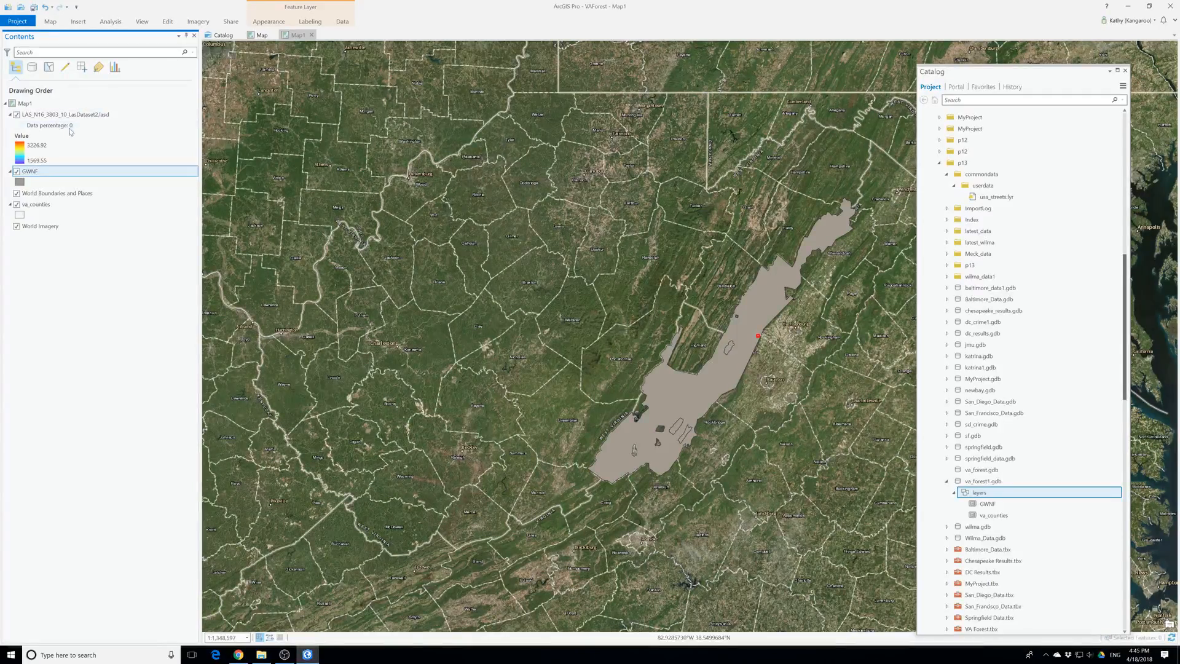
click(23, 183)
right_click(24, 185)
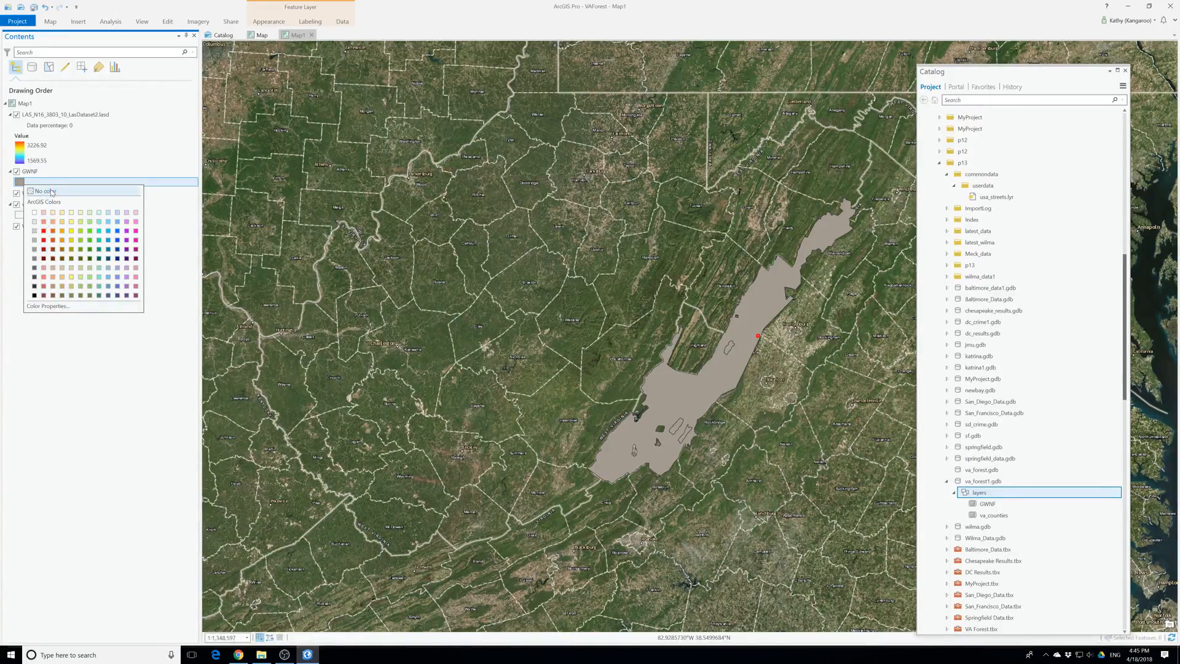
click(48, 306)
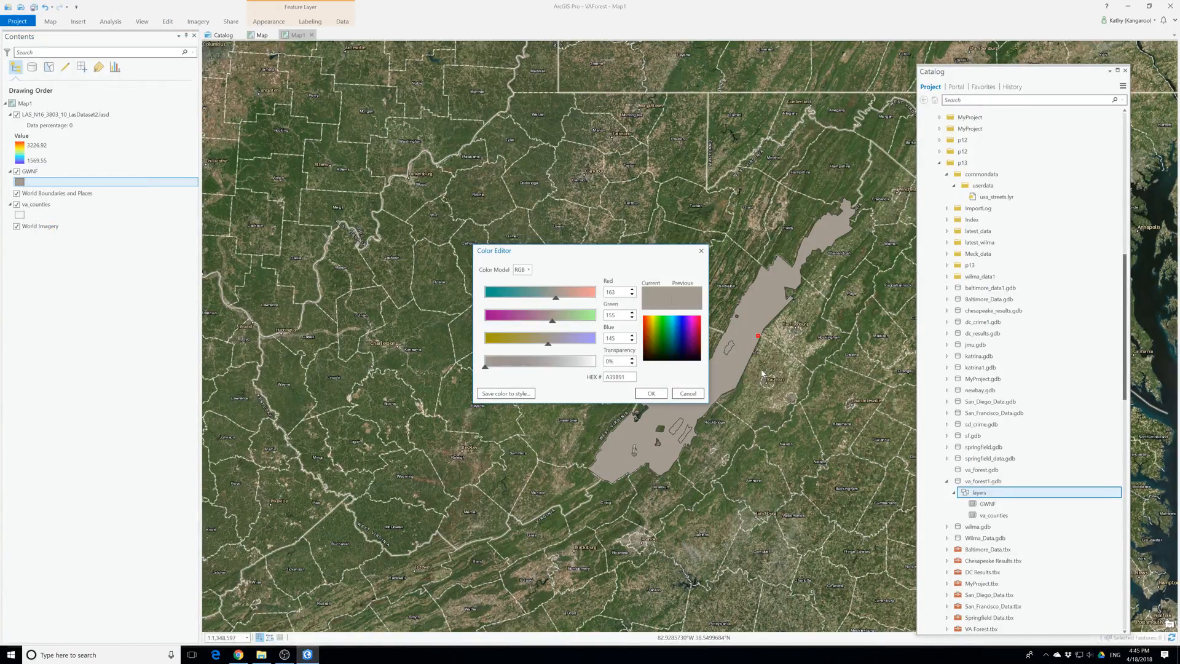
click(650, 394)
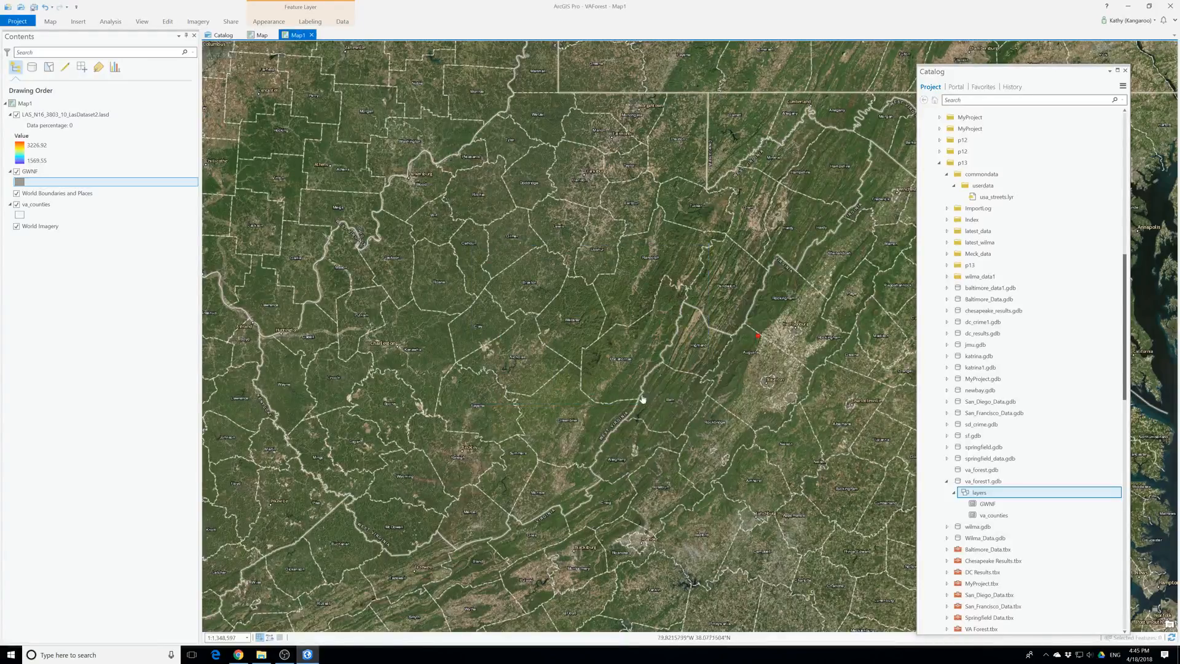
click(18, 184)
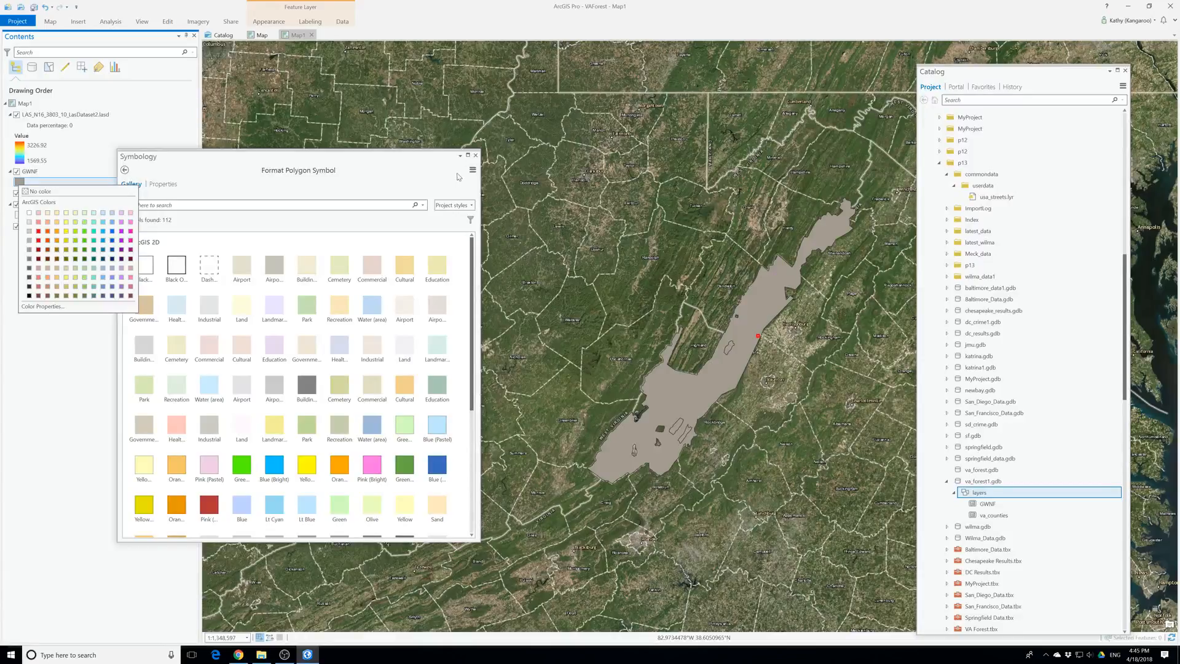
click(475, 155)
Set the fill color of the GWNF forest polygon to dark teal
click(18, 183)
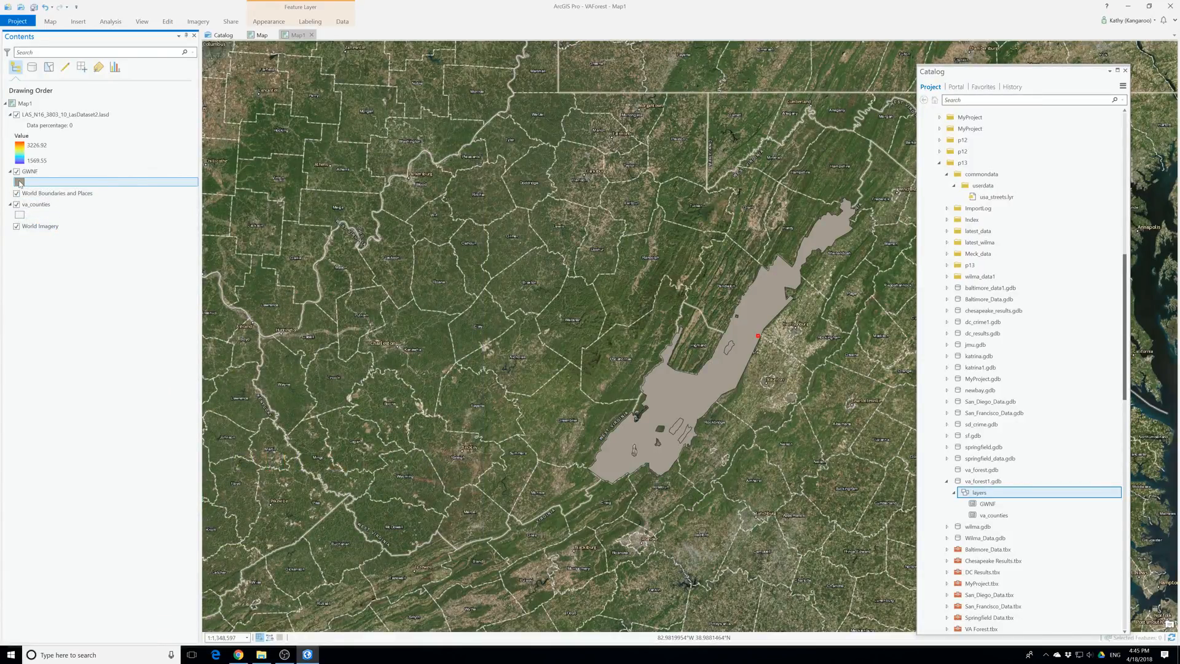
click(76, 236)
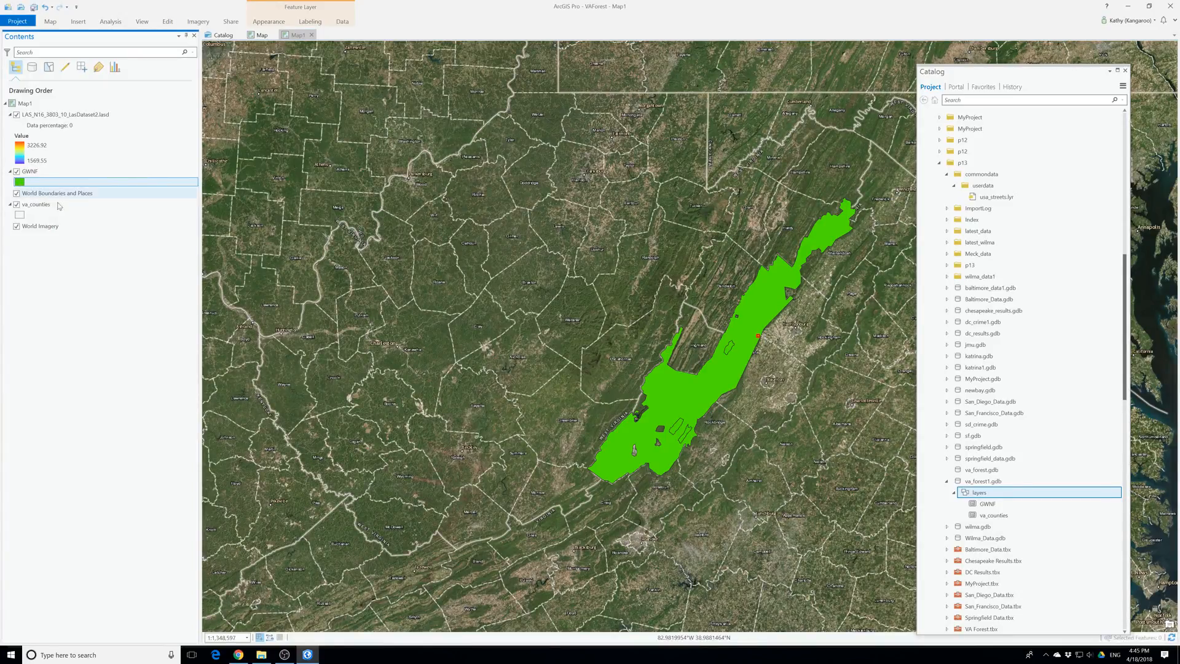
click(19, 182)
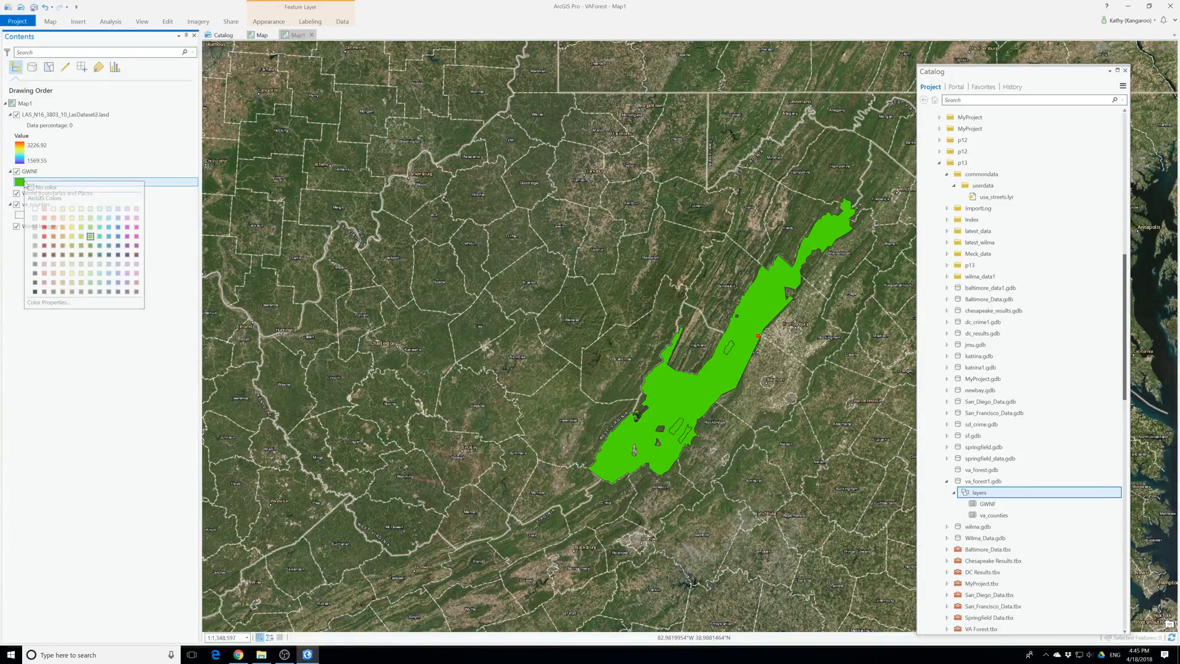
click(99, 245)
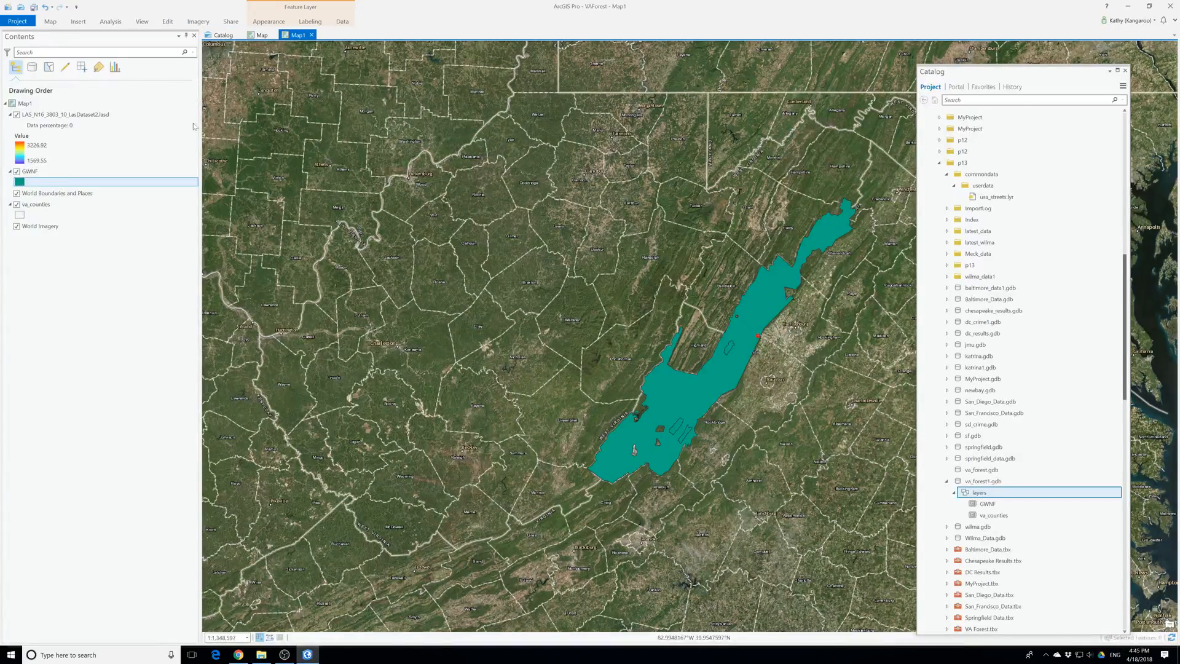
Reduce the LAS dataset layer's point display density to nearly the minimum
scroll(755, 368, up, 6)
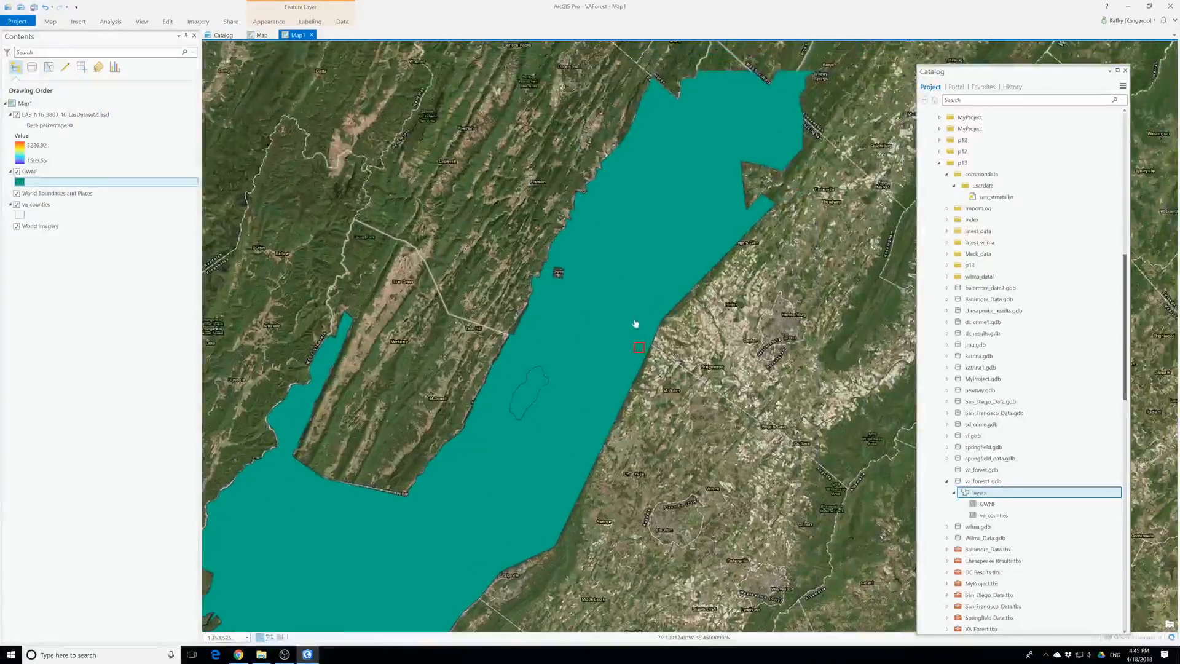
scroll(659, 330, up, 8)
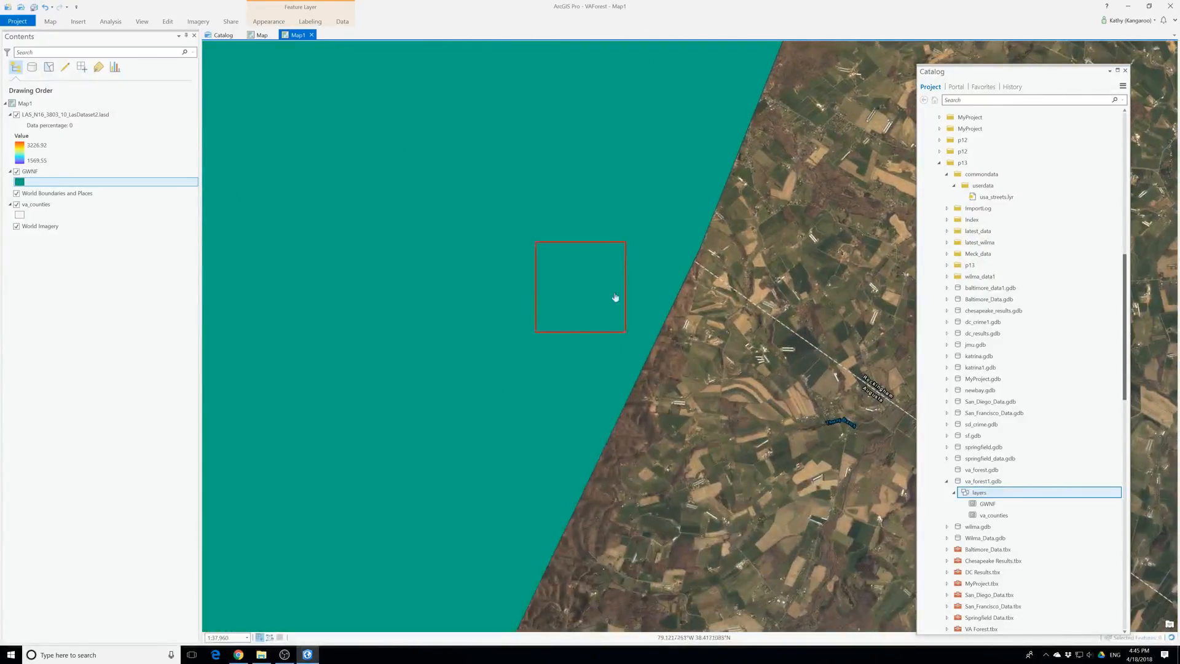
scroll(589, 331, up, 5)
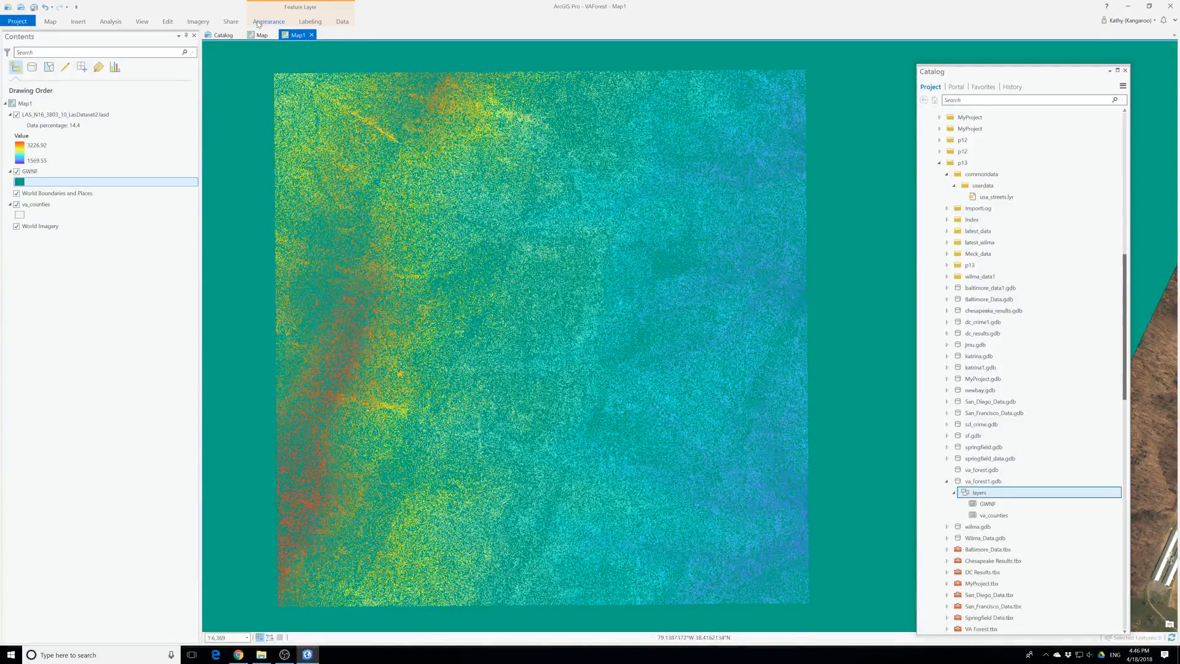
click(62, 115)
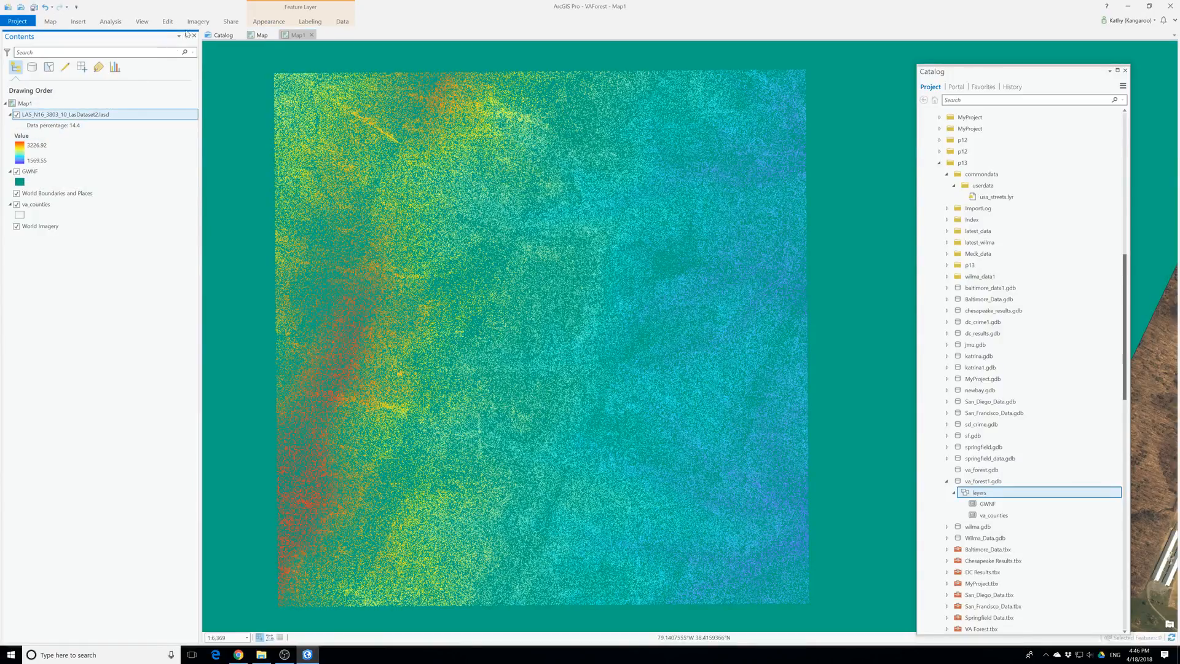
click(256, 23)
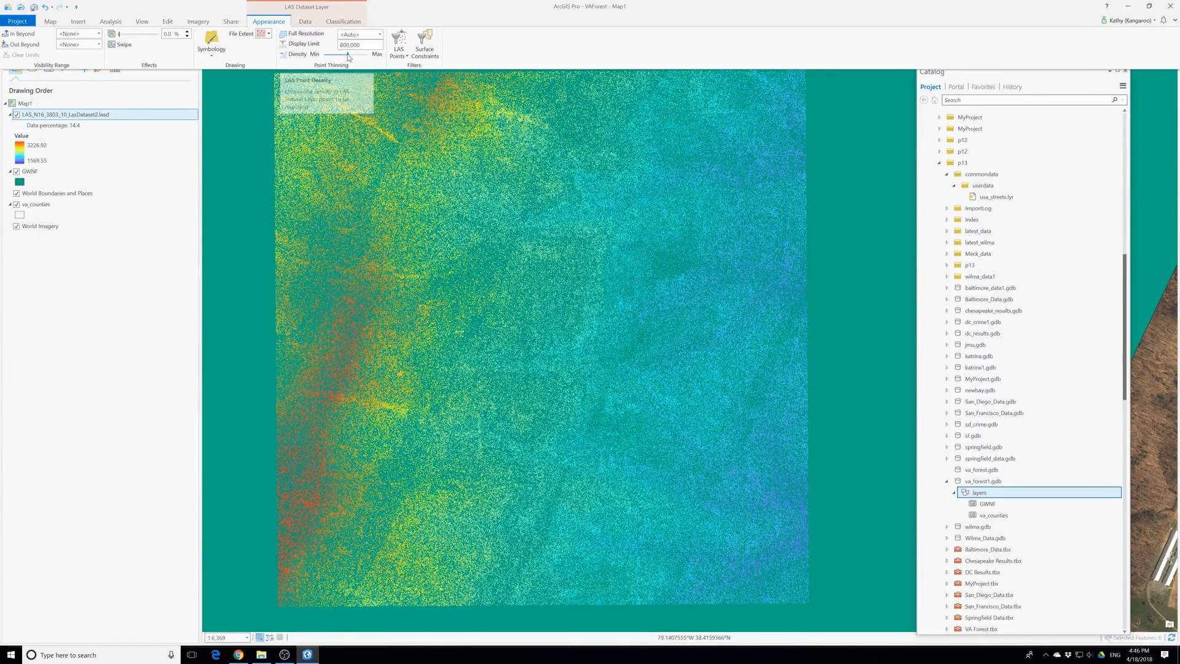
drag(329, 55, 327, 55)
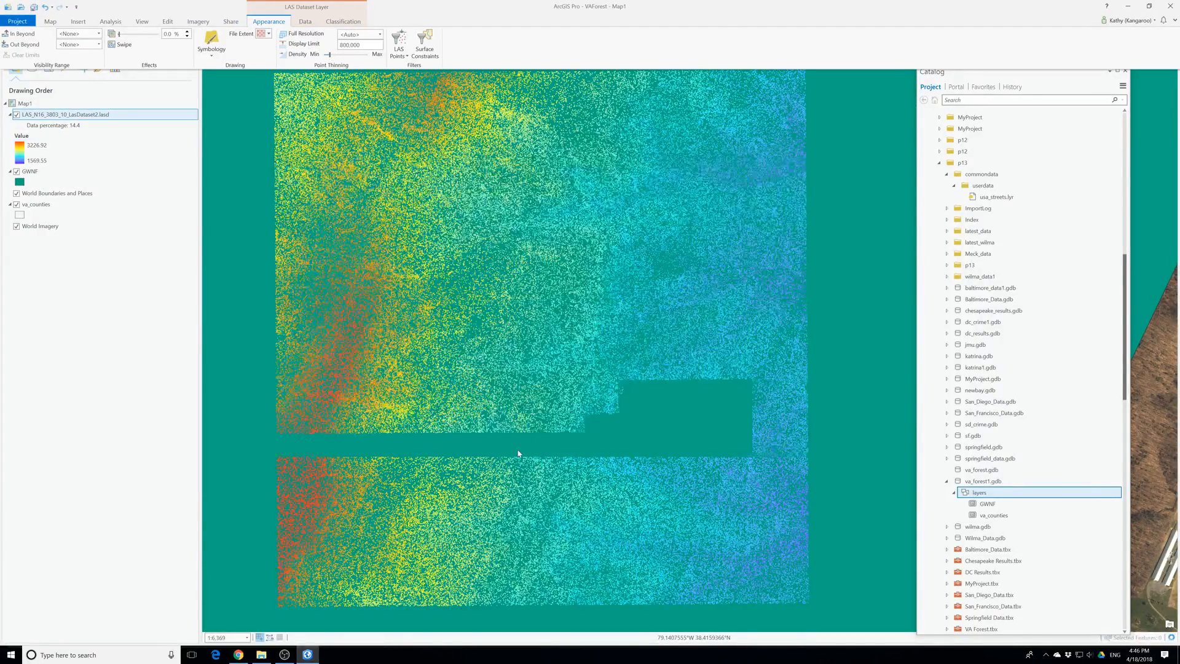
Examine how the thinned lidar points of the LAS dataset draw at several map scales
scroll(521, 449, up, 5)
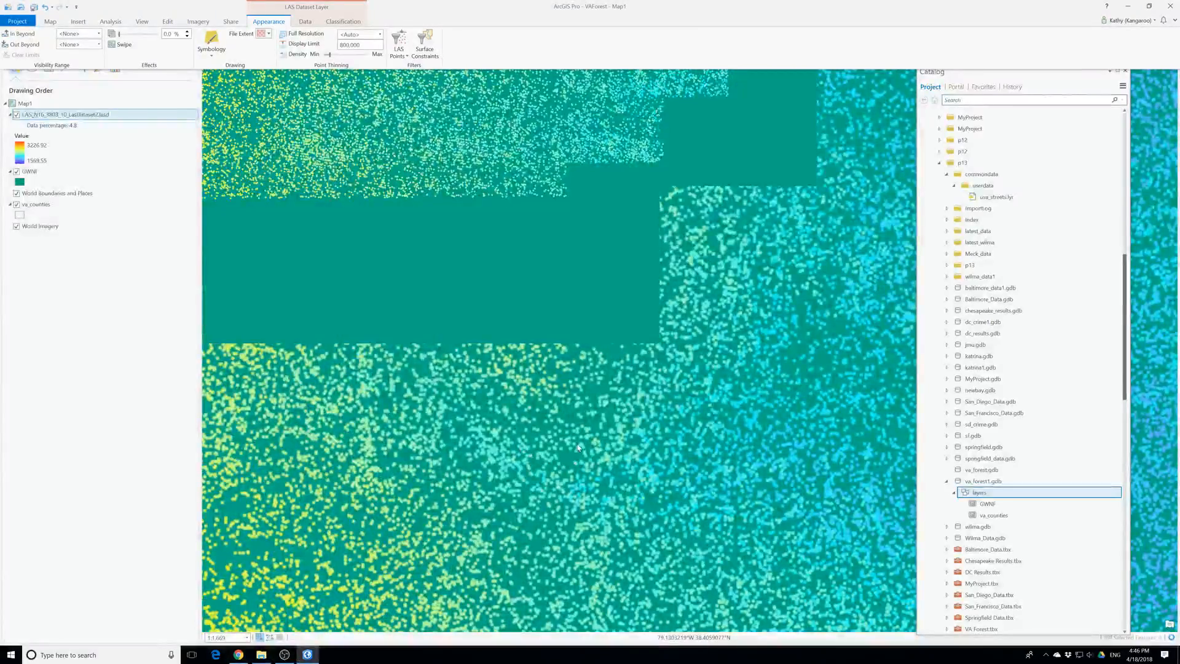
scroll(577, 447, down, 3)
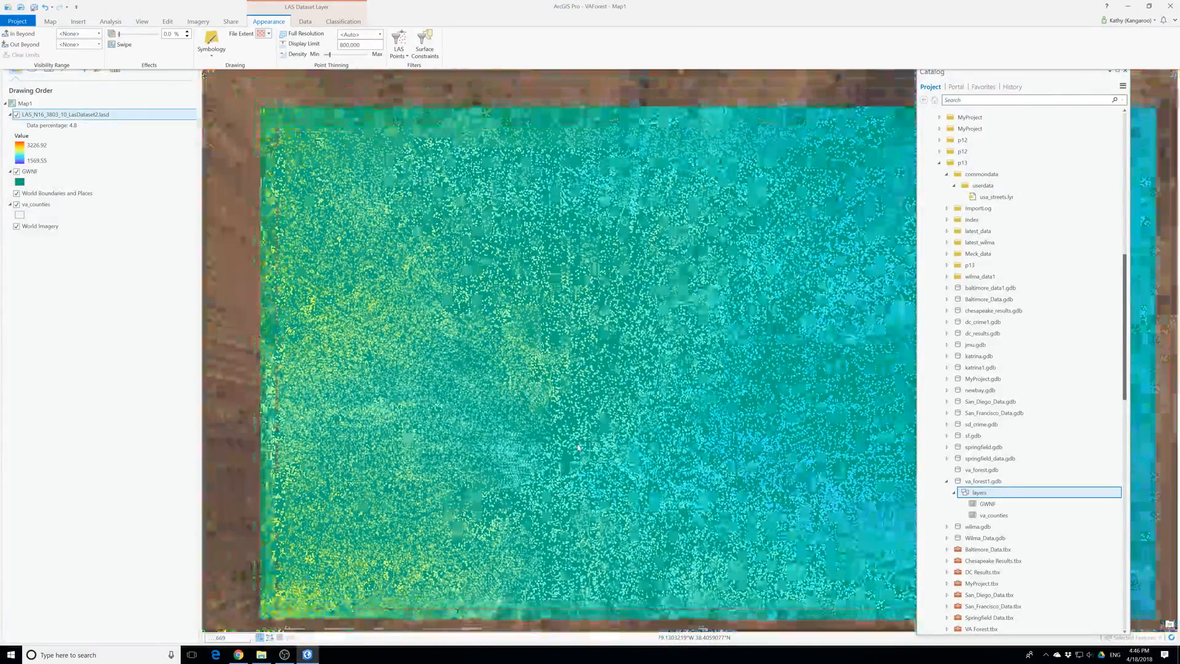
scroll(462, 360, up, 3)
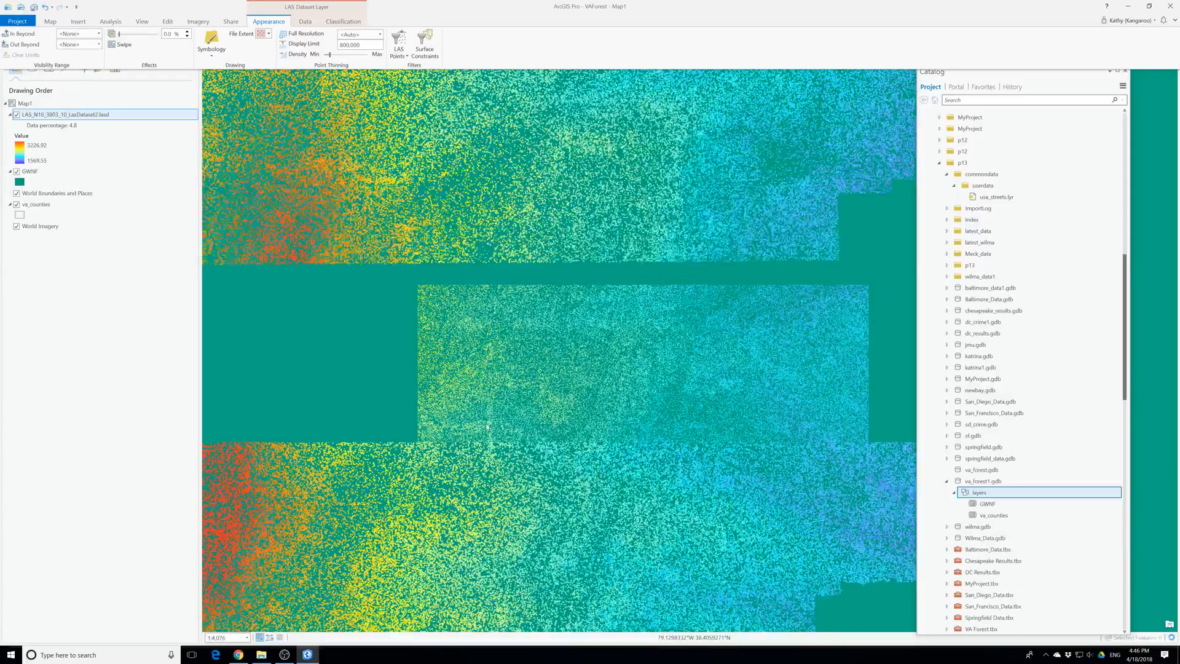
scroll(462, 360, down, 2)
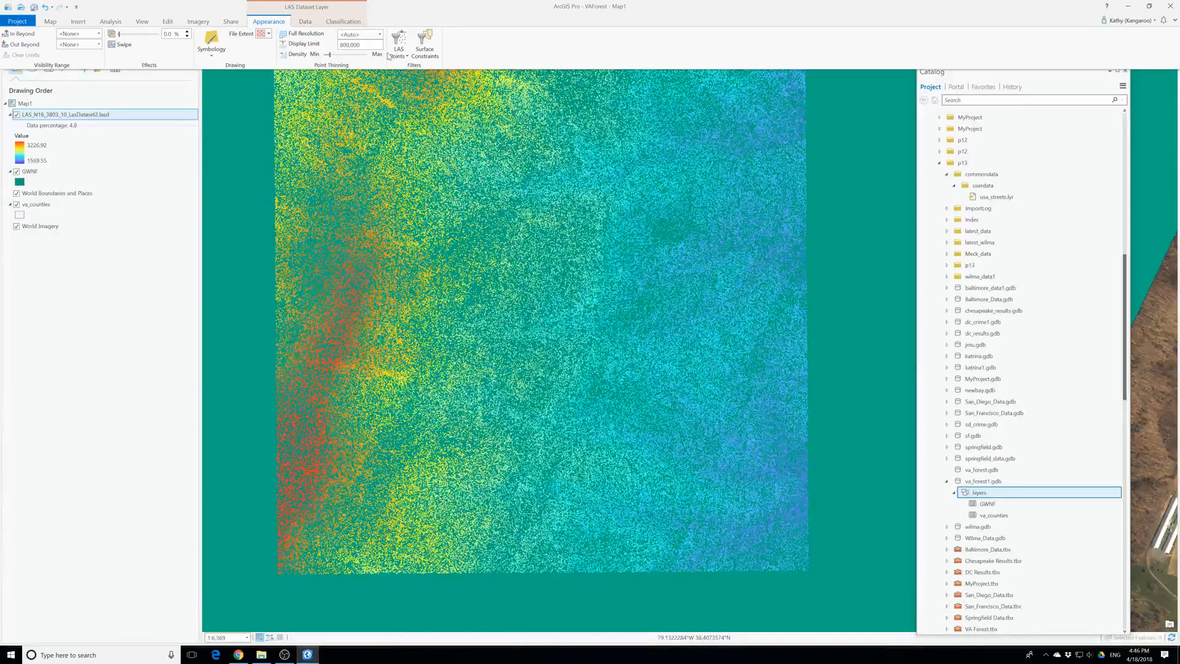
scroll(205, 193, up, 2)
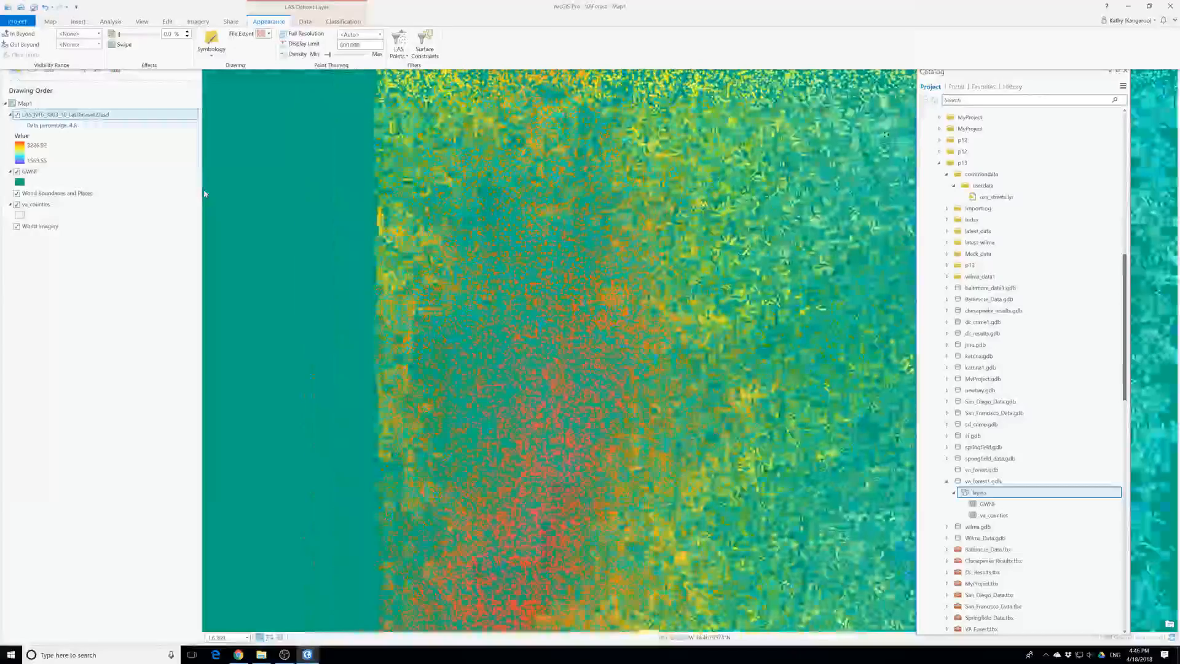
scroll(205, 193, down, 4)
click(156, 175)
double_click(161, 175)
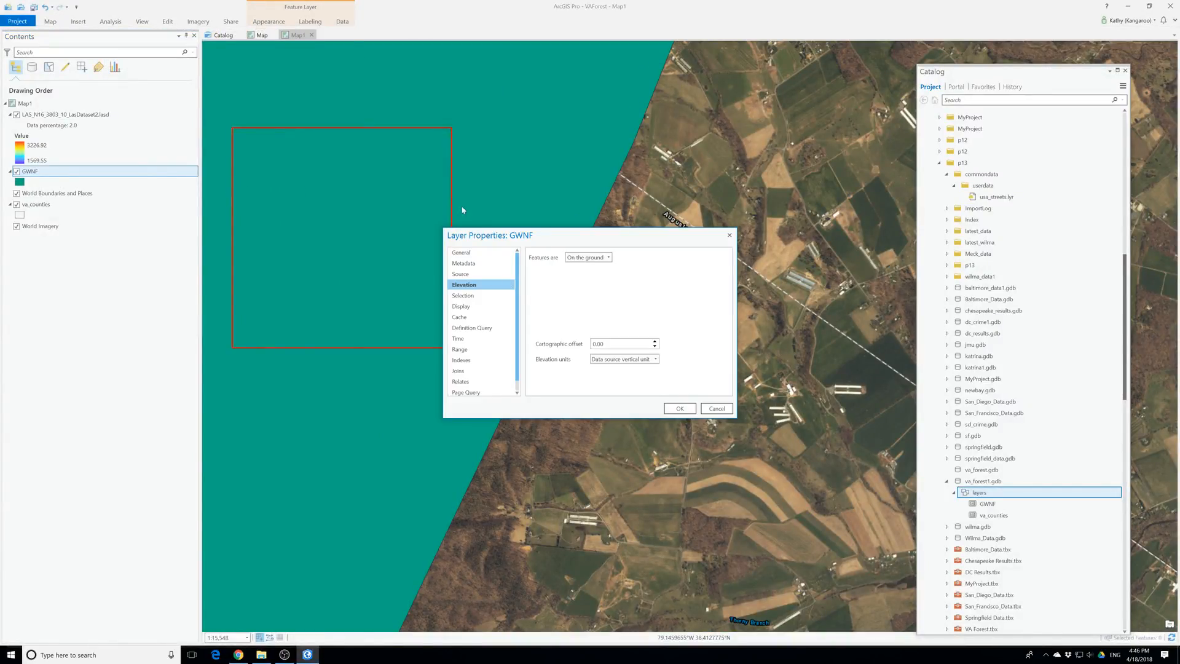
click(680, 408)
Switch to the original Map and examine the LAS tile footprint around Harrisonburg in relation to the GWNF boundary
click(261, 35)
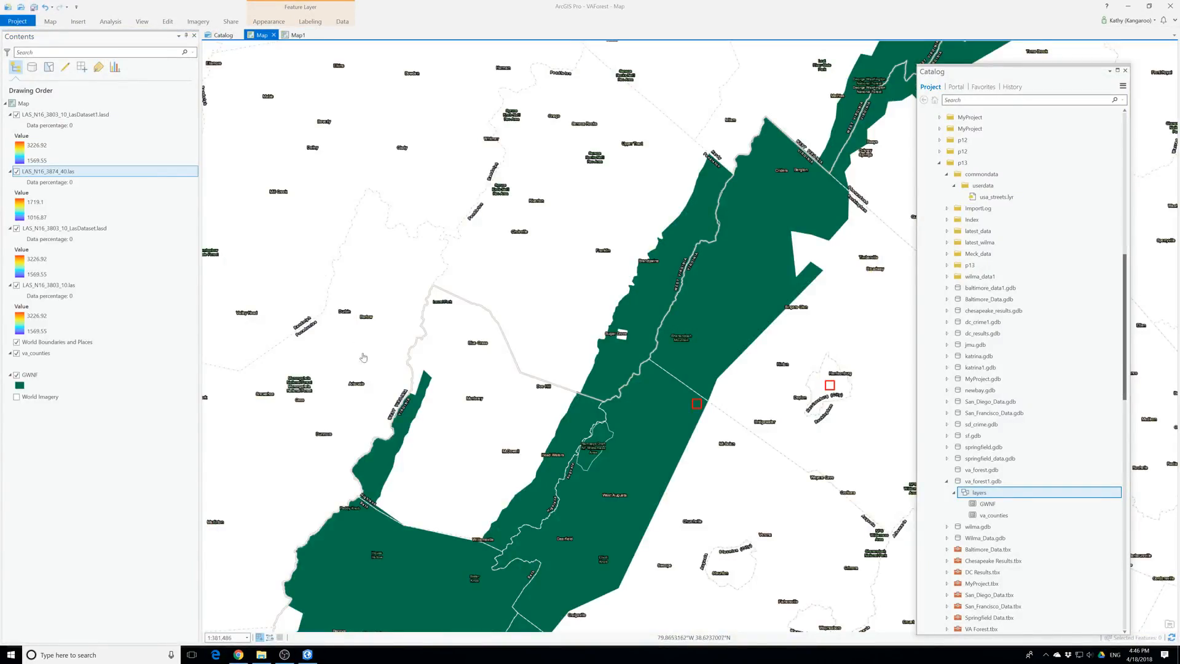
scroll(746, 390, up, 4)
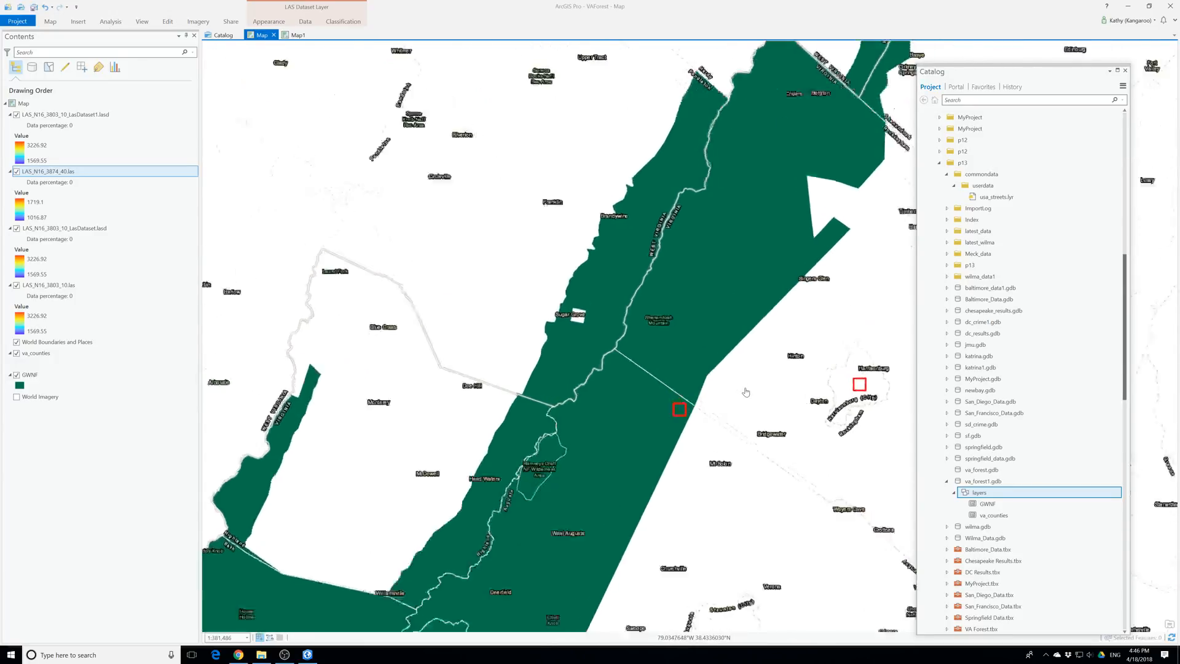
scroll(651, 441, down, 3)
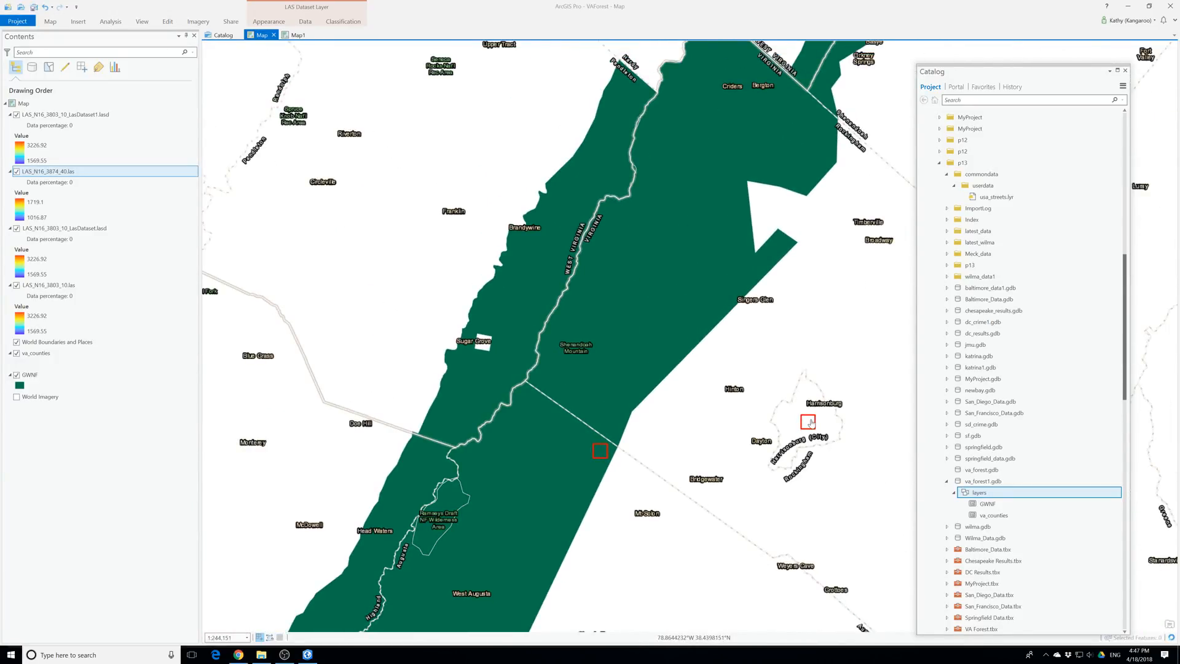
scroll(811, 424, up, 5)
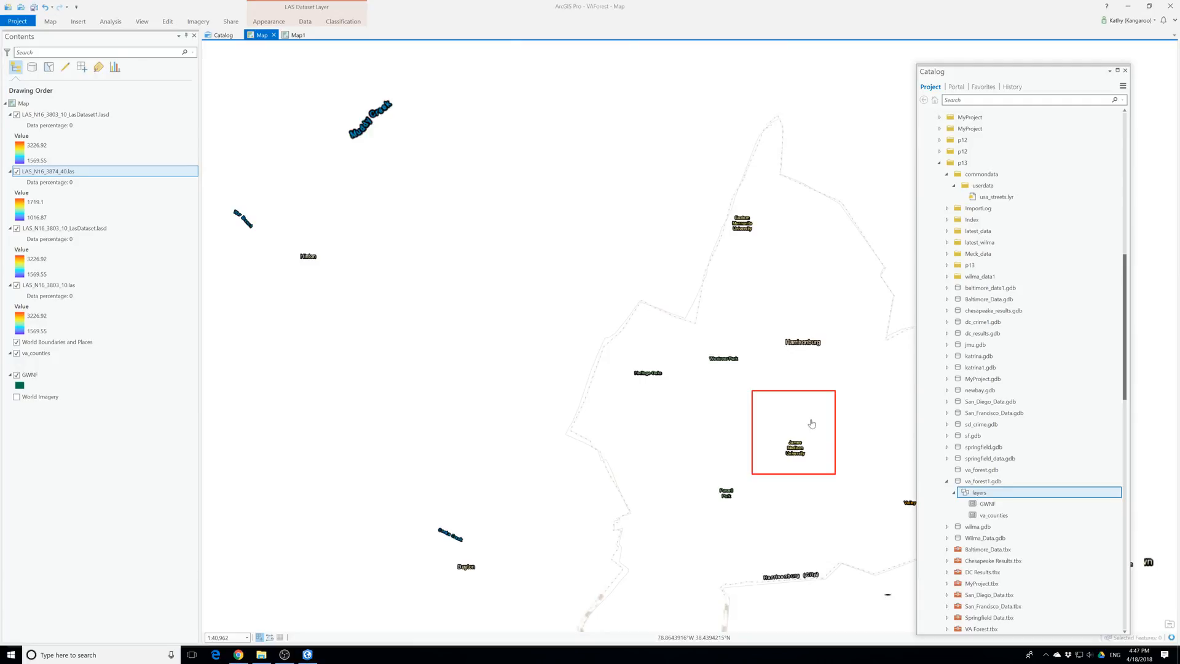
scroll(748, 452, down, 4)
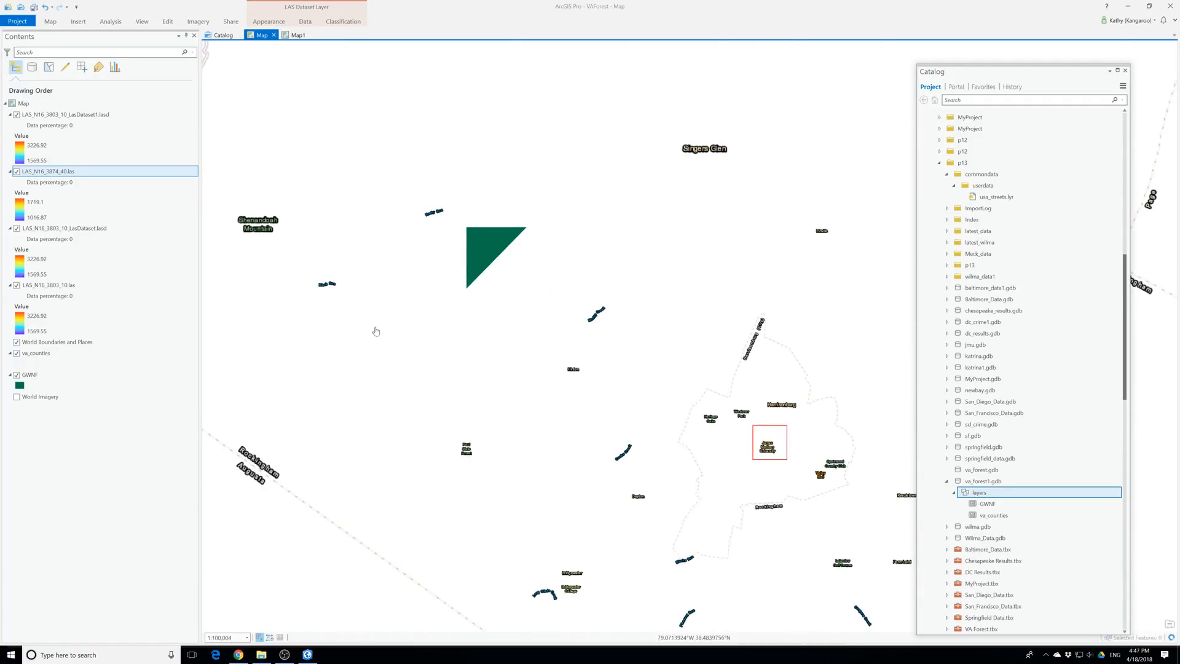
Examine the LAS tile inside the GWNF boundary in the original Map, close enough to see its lidar points
scroll(714, 379, up, 2)
scroll(574, 413, up, 6)
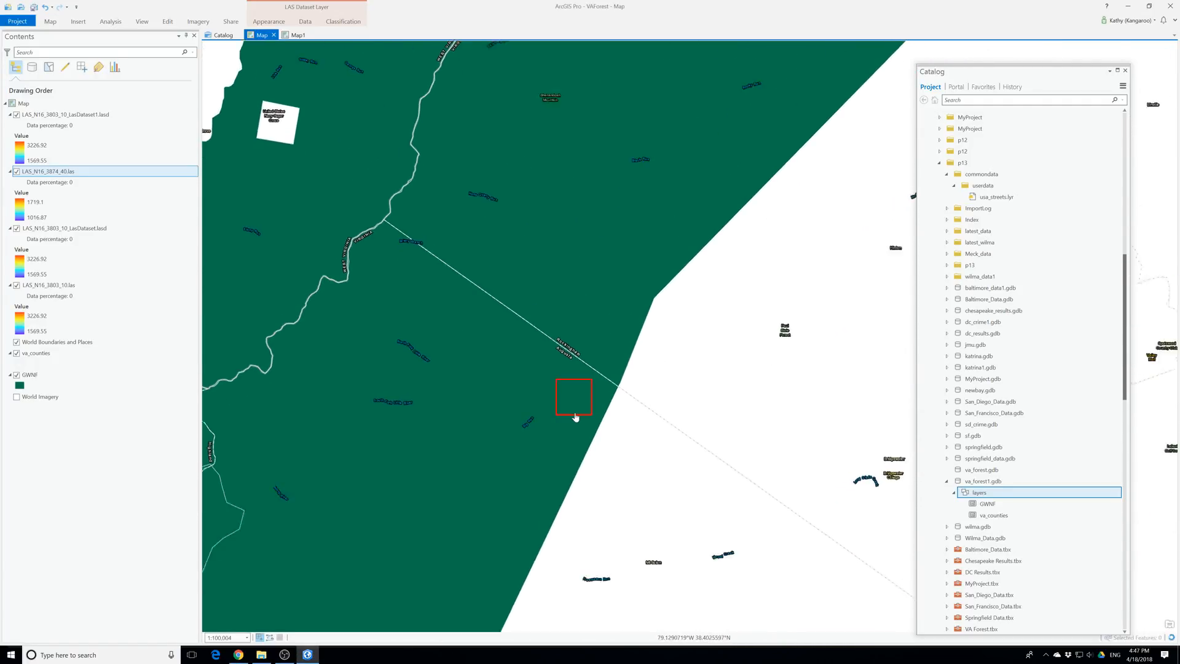
scroll(564, 372, up, 3)
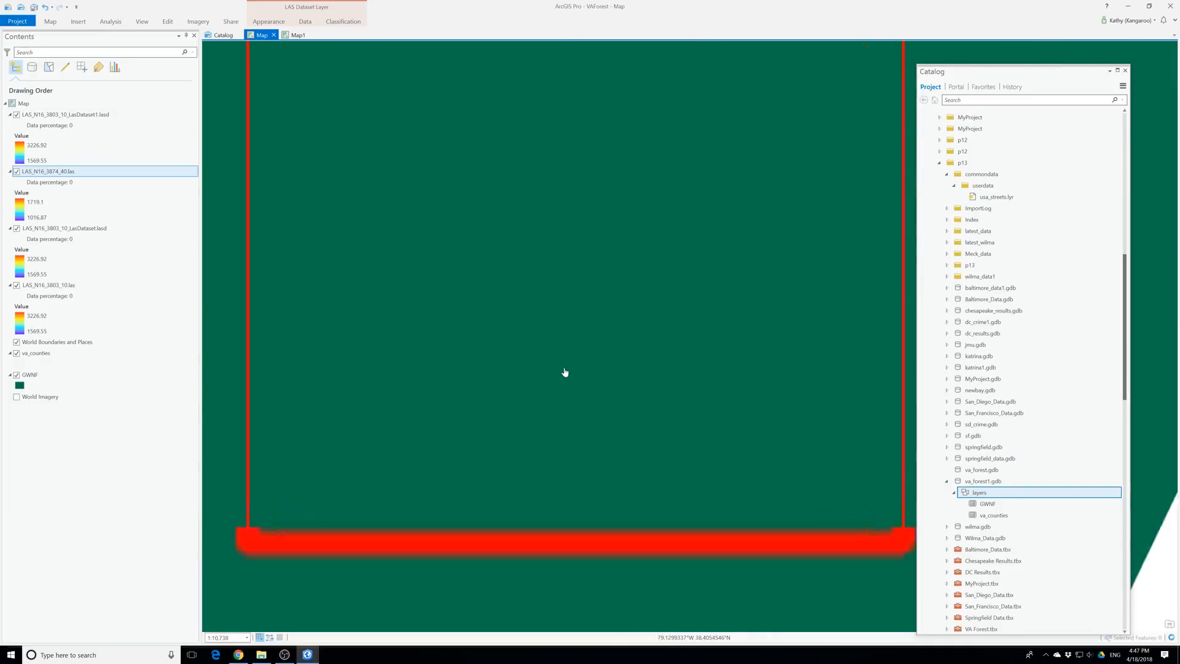
scroll(564, 372, down, 2)
drag(442, 203, 604, 311)
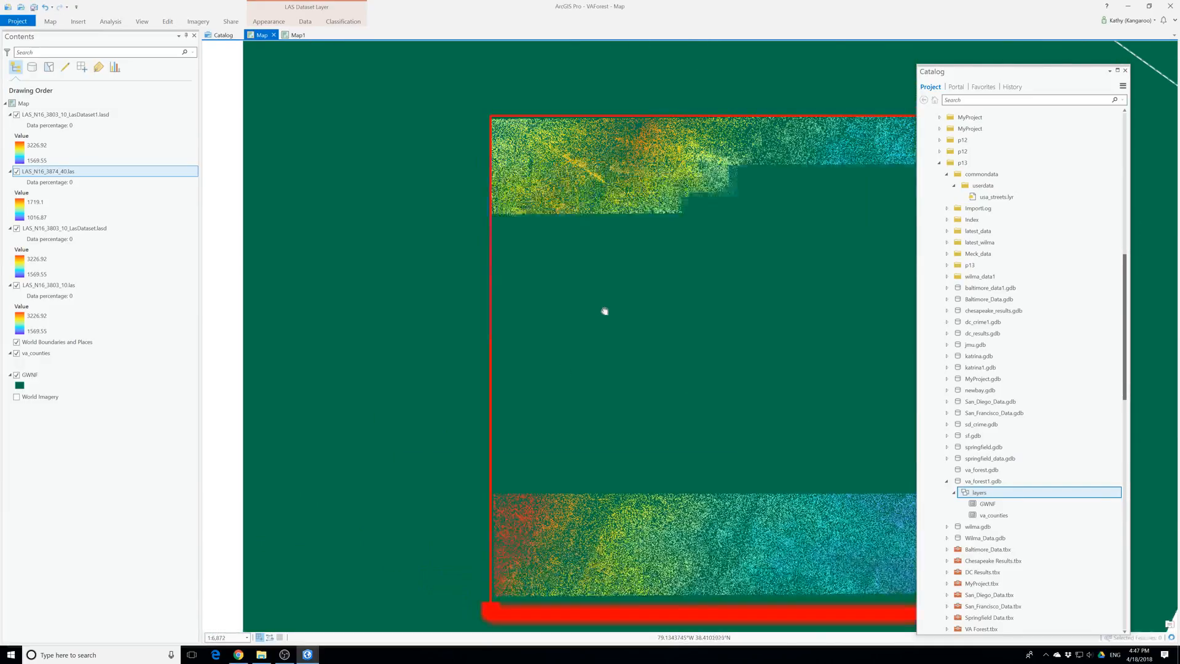
drag(658, 397, 555, 304)
drag(645, 186, 609, 413)
scroll(609, 413, up, 1)
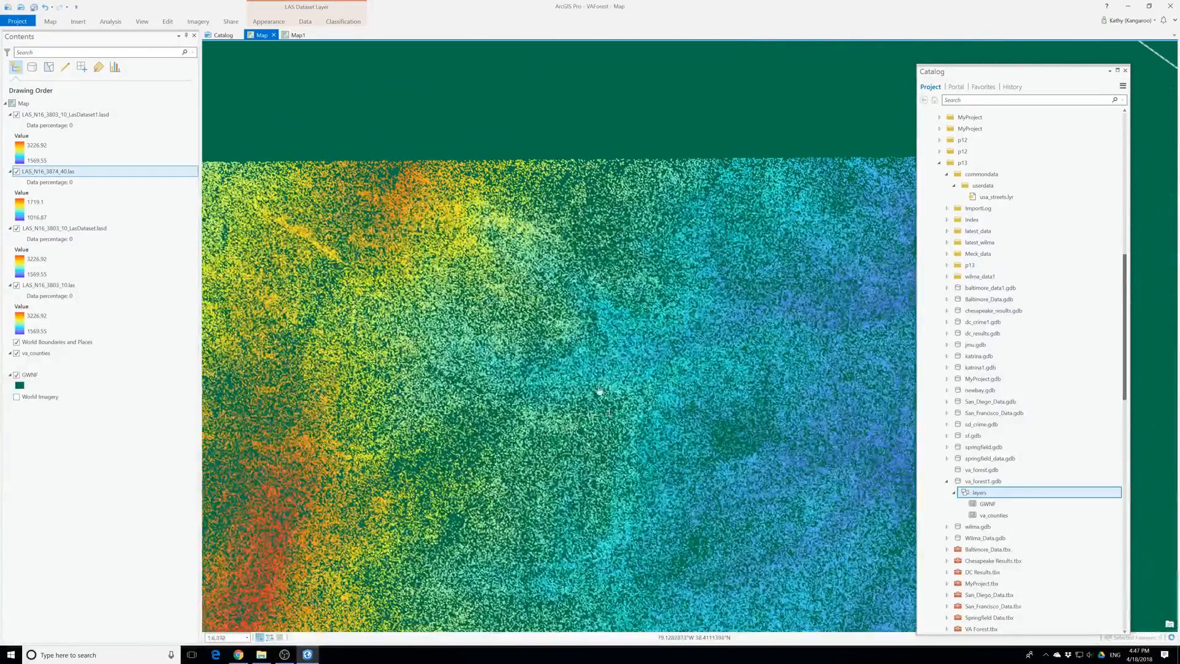
Return to Map1 and examine the LAS dataset's lidar points over the GWNF polygon for comparison
click(298, 36)
scroll(700, 350, up, 5)
scroll(701, 350, down, 1)
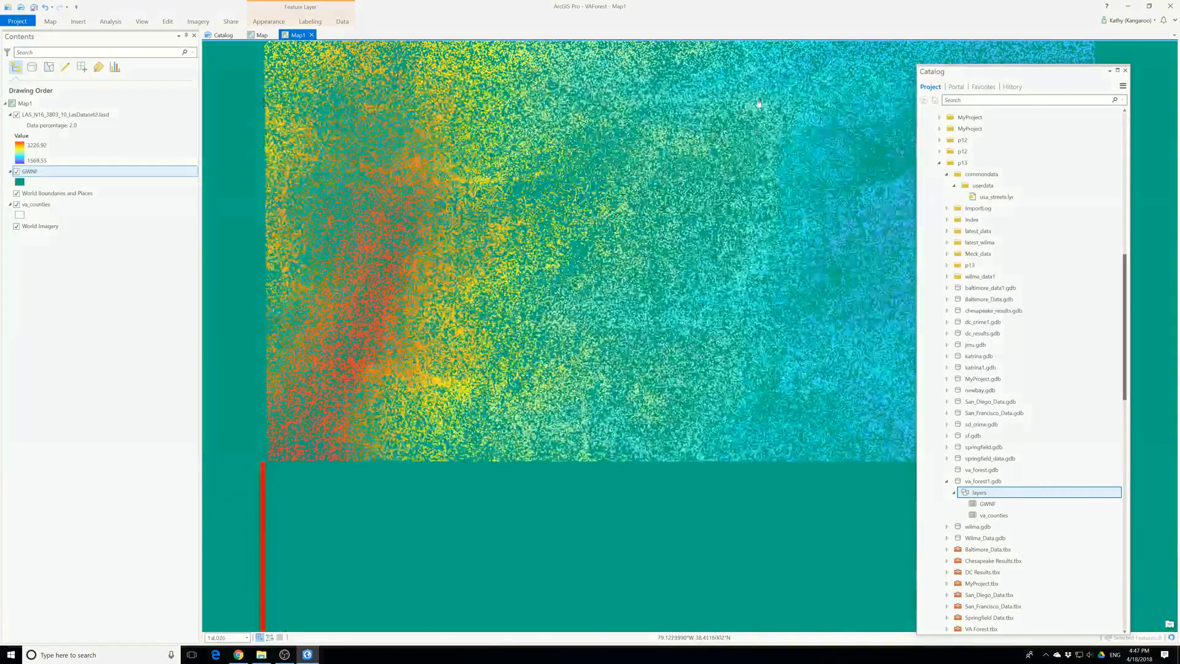
drag(759, 103, 636, 295)
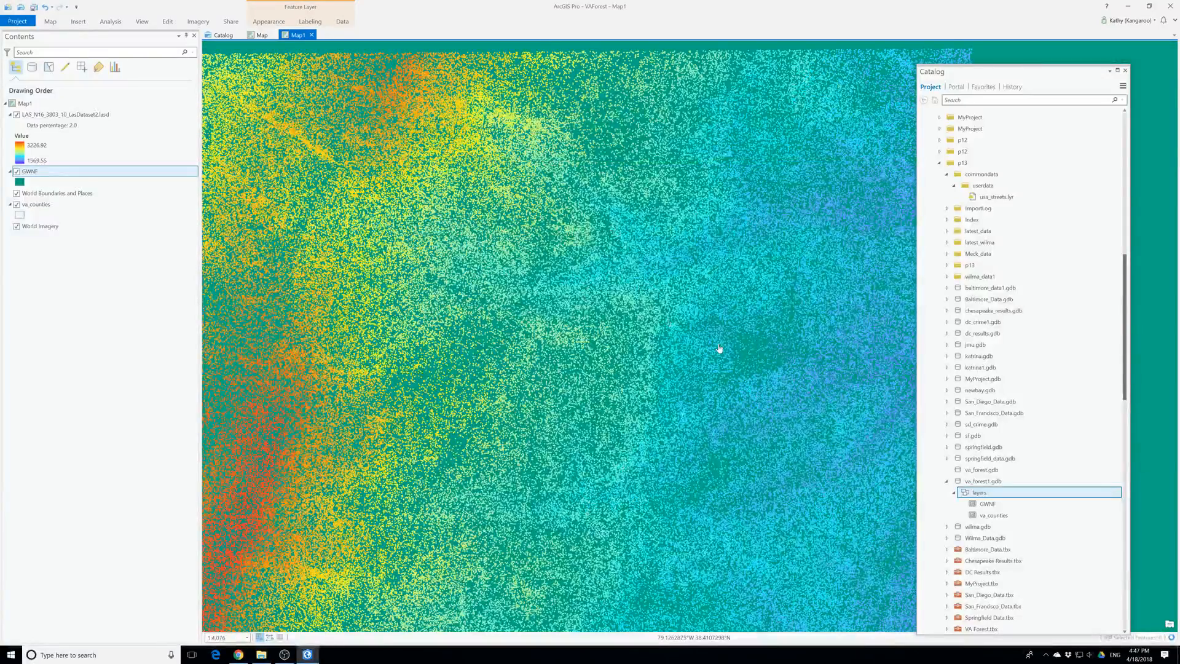
scroll(571, 318, down, 1)
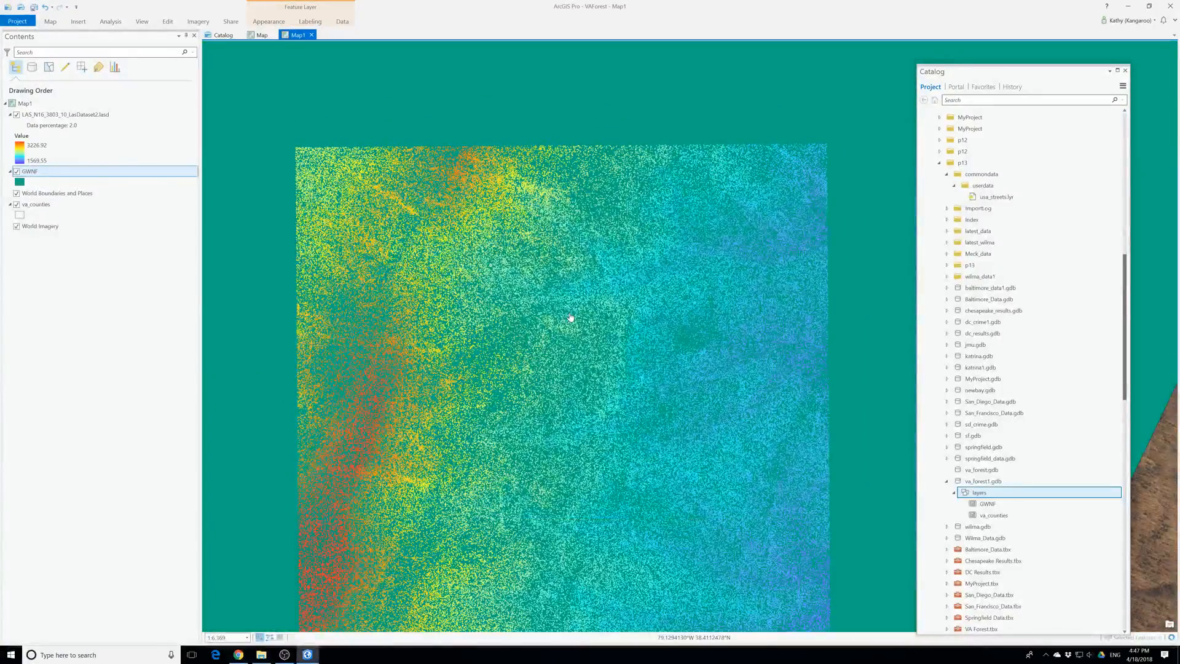
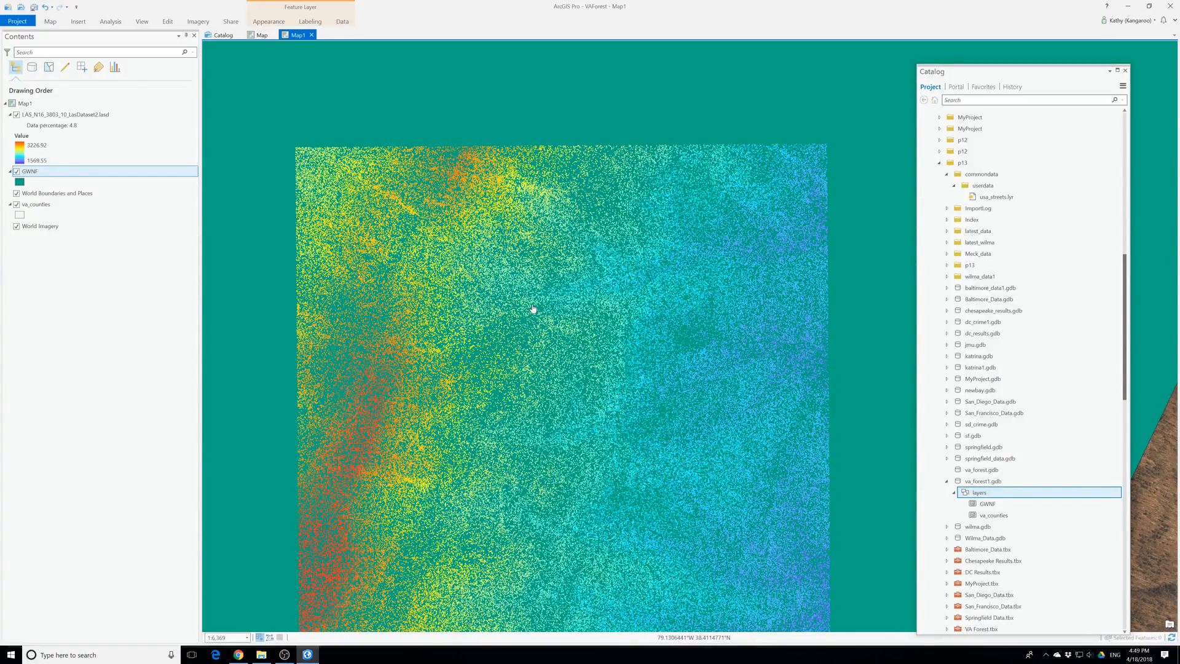
Open the properties of the LAS_N16_3803_10_LasDataset2.lasd layer and review its data source and spatial reference details
click(52, 113)
right_click(52, 114)
click(96, 272)
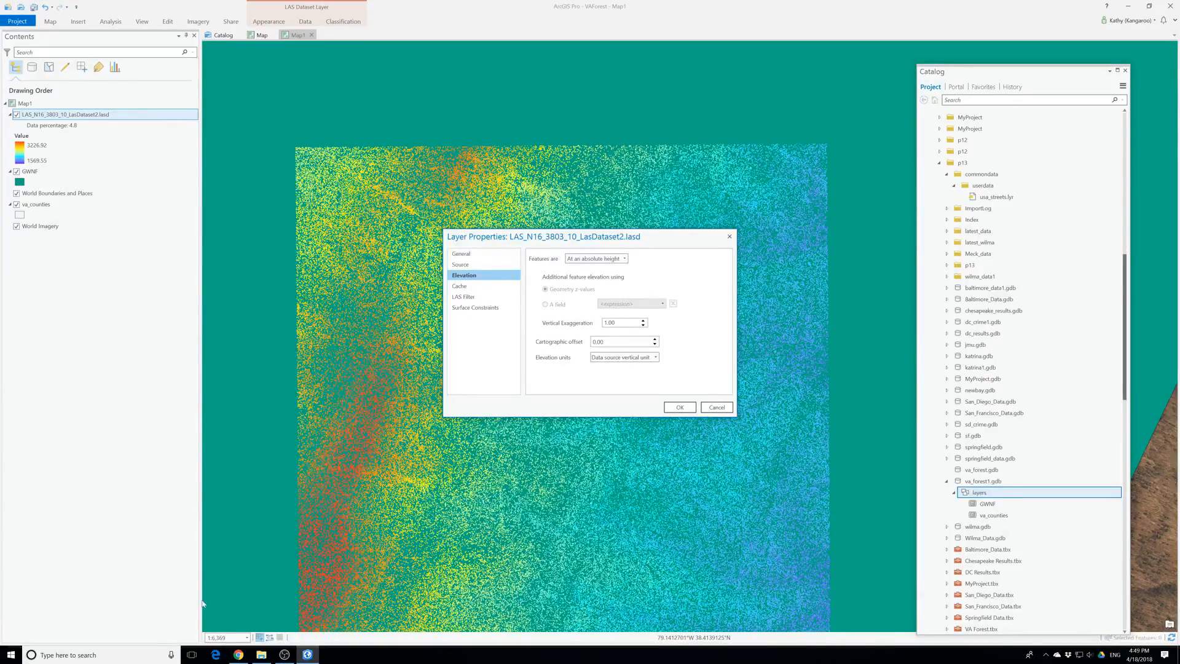
click(467, 264)
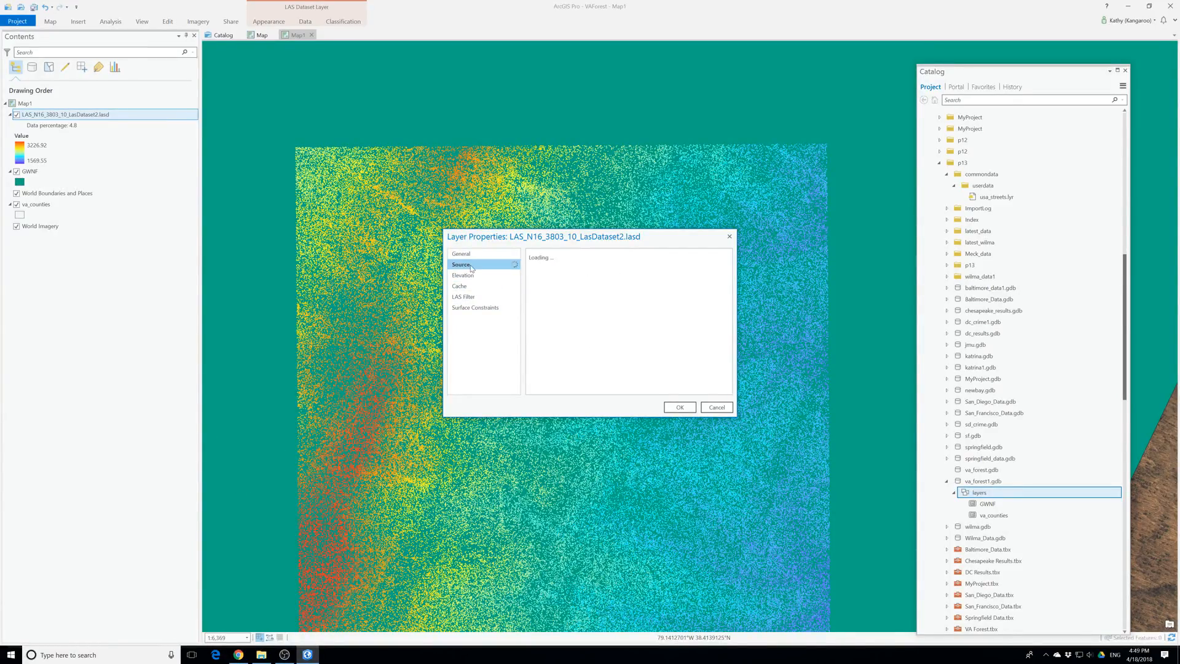
drag(736, 417, 875, 535)
click(563, 396)
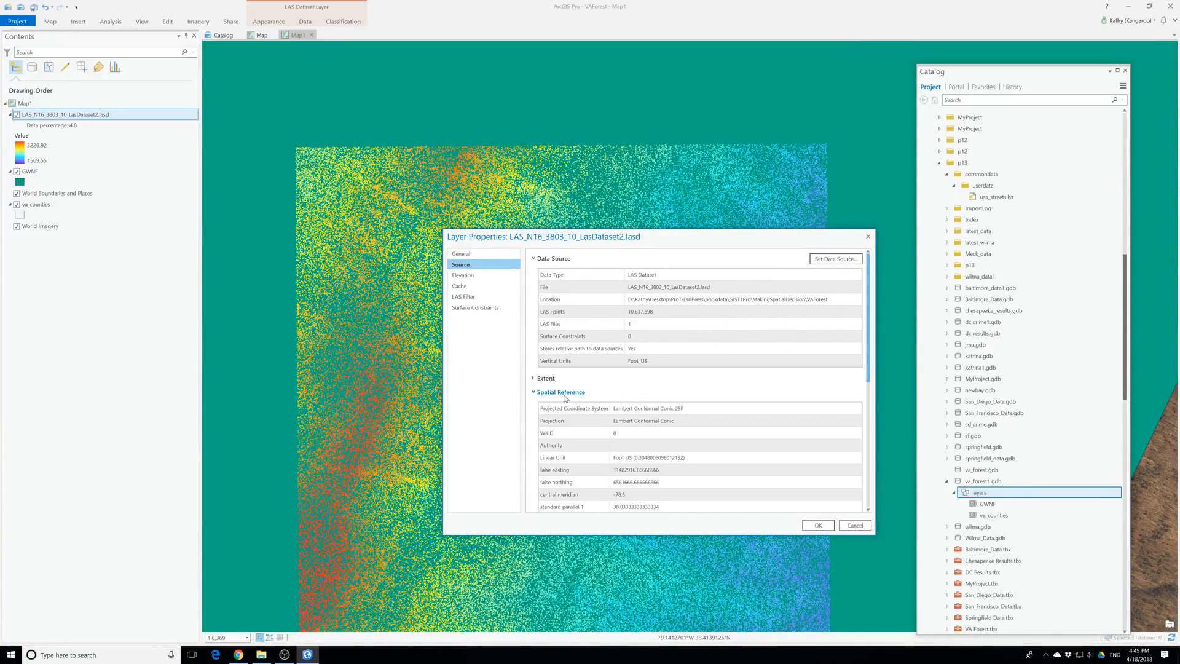
scroll(565, 399, down, 3)
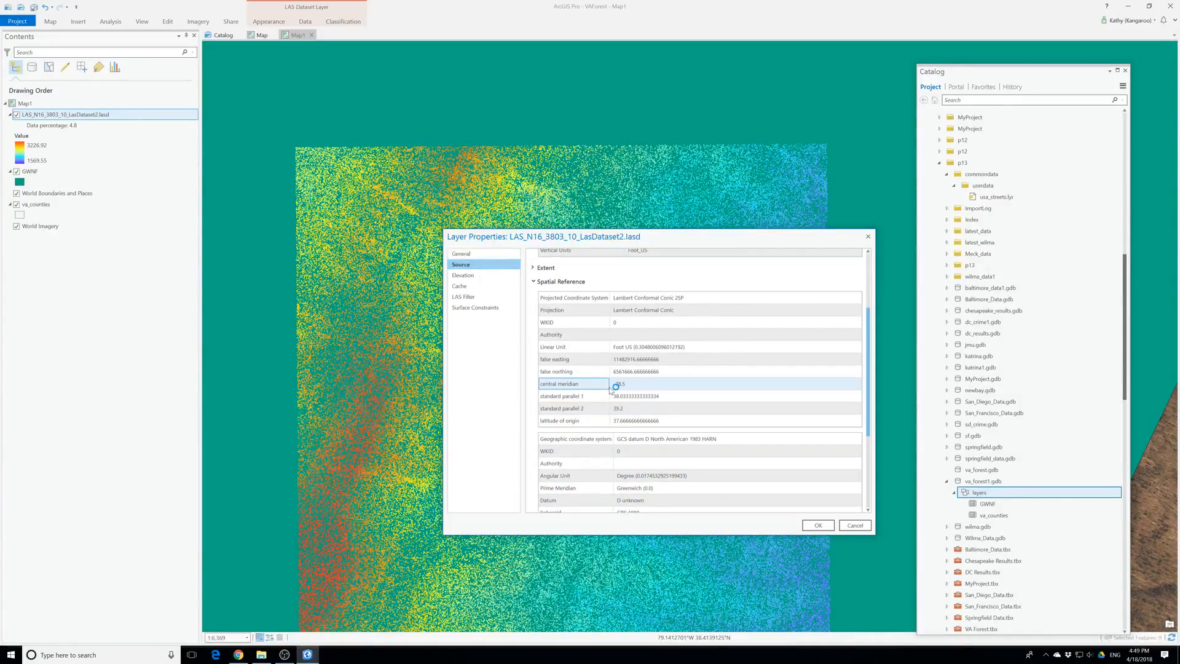
scroll(610, 390, up, 3)
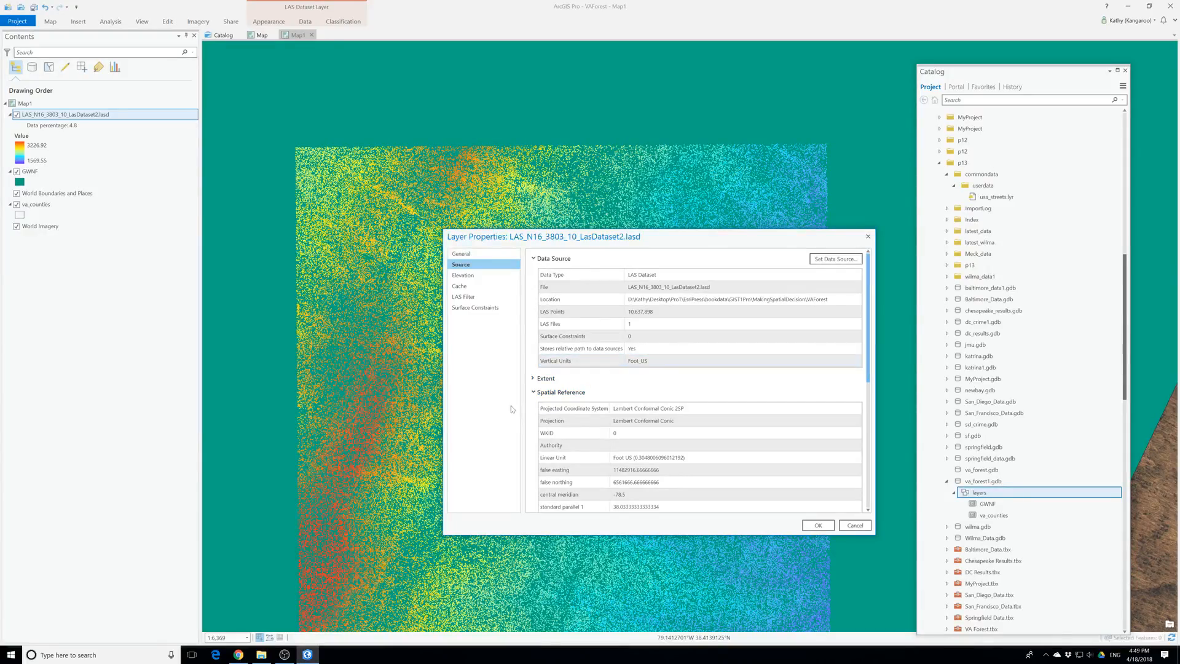
Review the dataset layer's cache, elevation and LAS filter settings, then close its properties
click(462, 287)
click(467, 277)
click(469, 298)
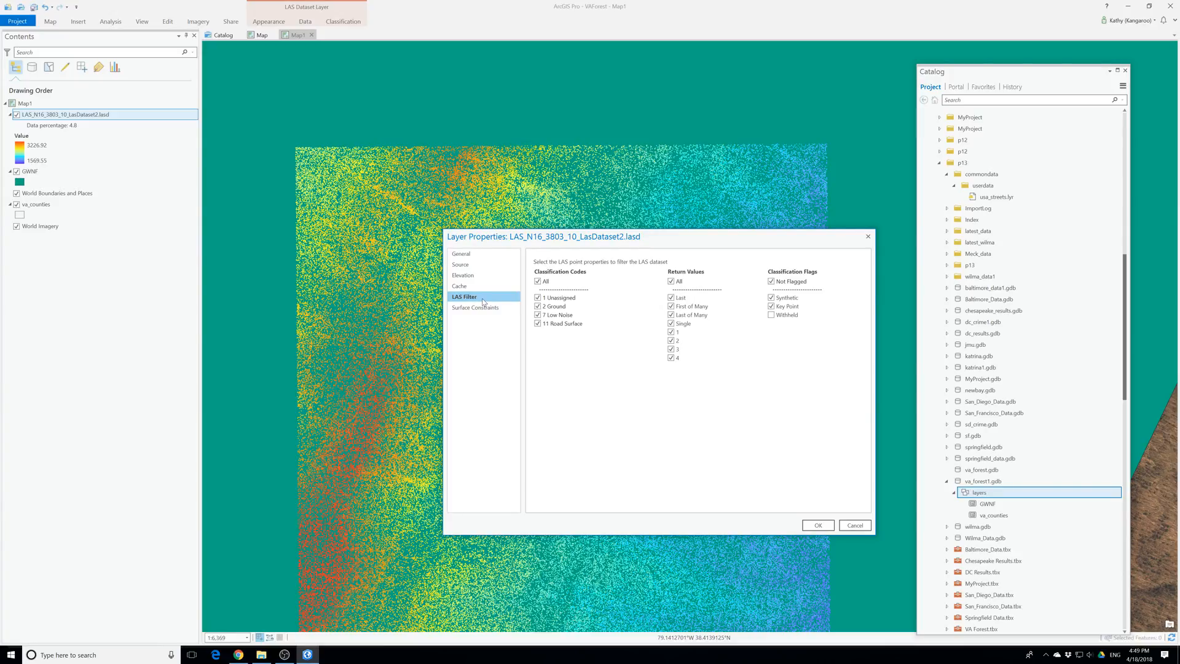
click(820, 526)
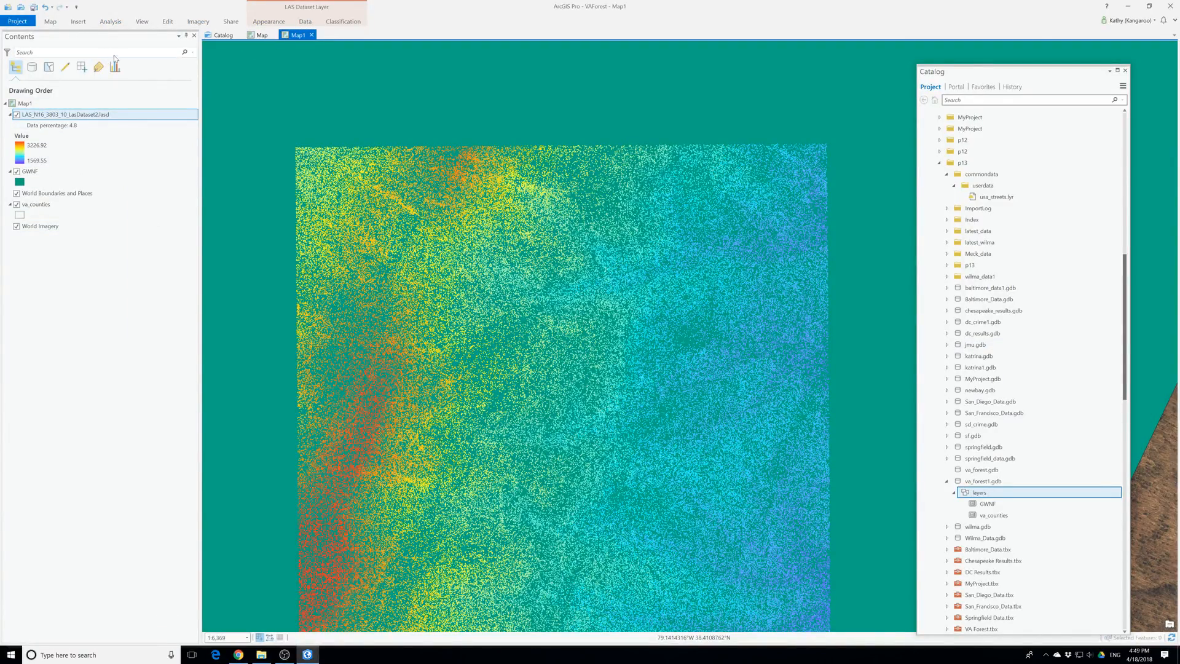
Open the Python window and import arcpy
click(142, 23)
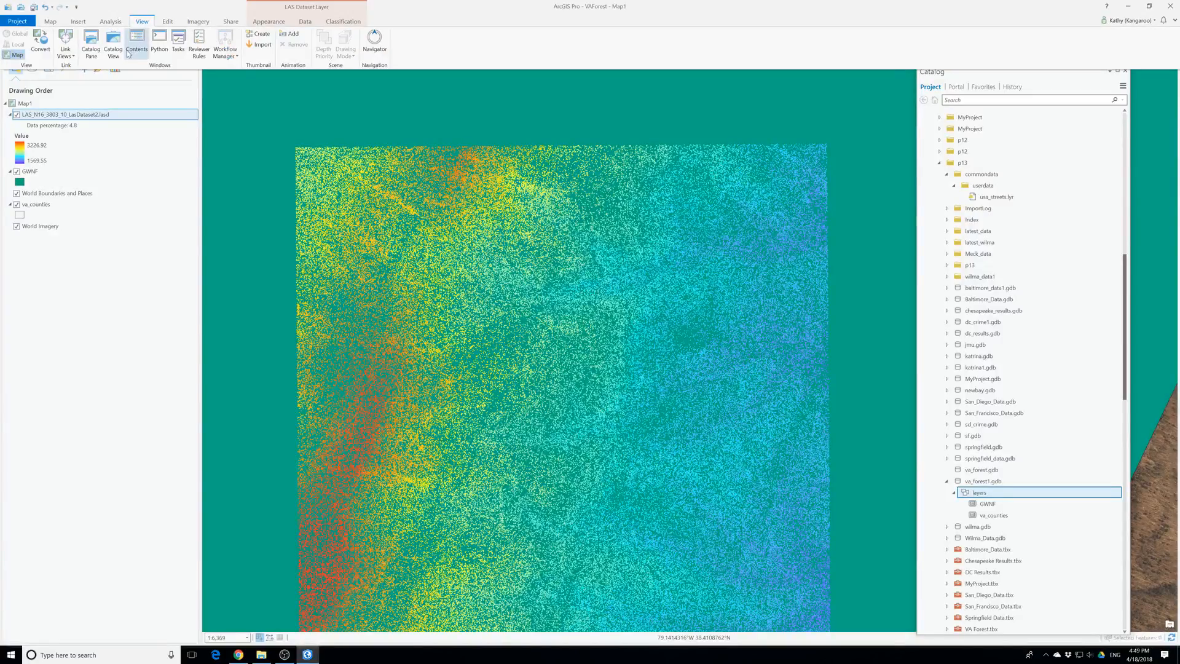
click(159, 46)
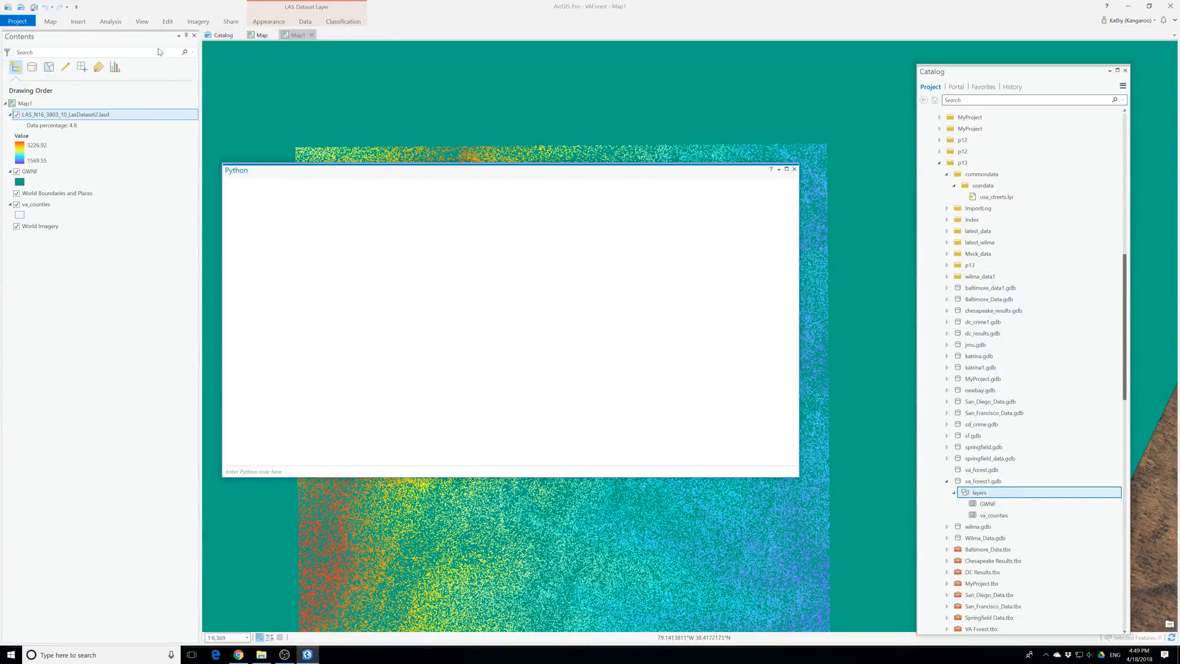
click(147, 24)
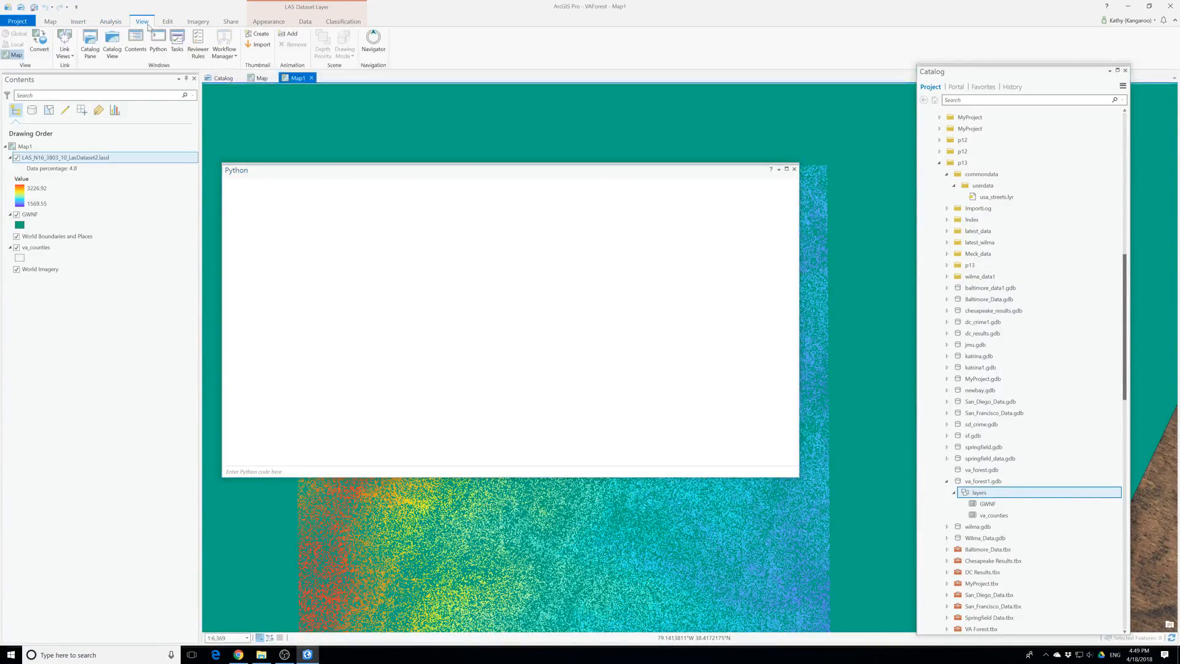
click(269, 471)
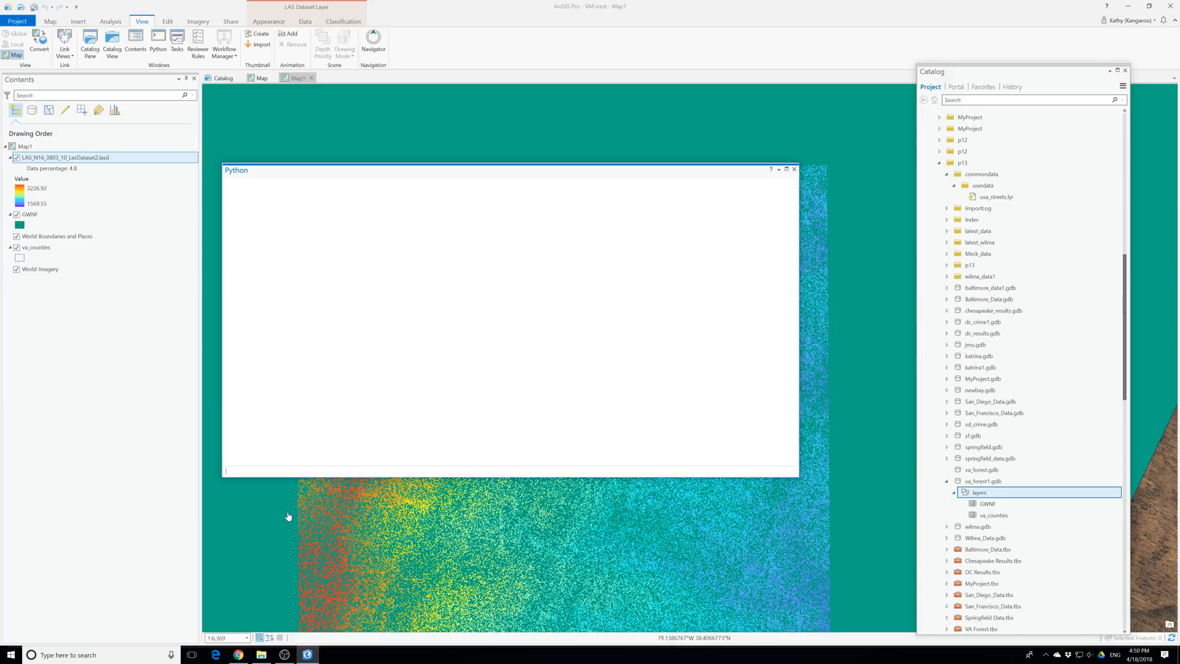
text(impo)
text(port)
key(Return)
Compose an arcpy.Describe call on the LAS_N16_3803_10_LasDataset2.lasd layer, using the name copied from the layer list
text(arcpy.Describe(")
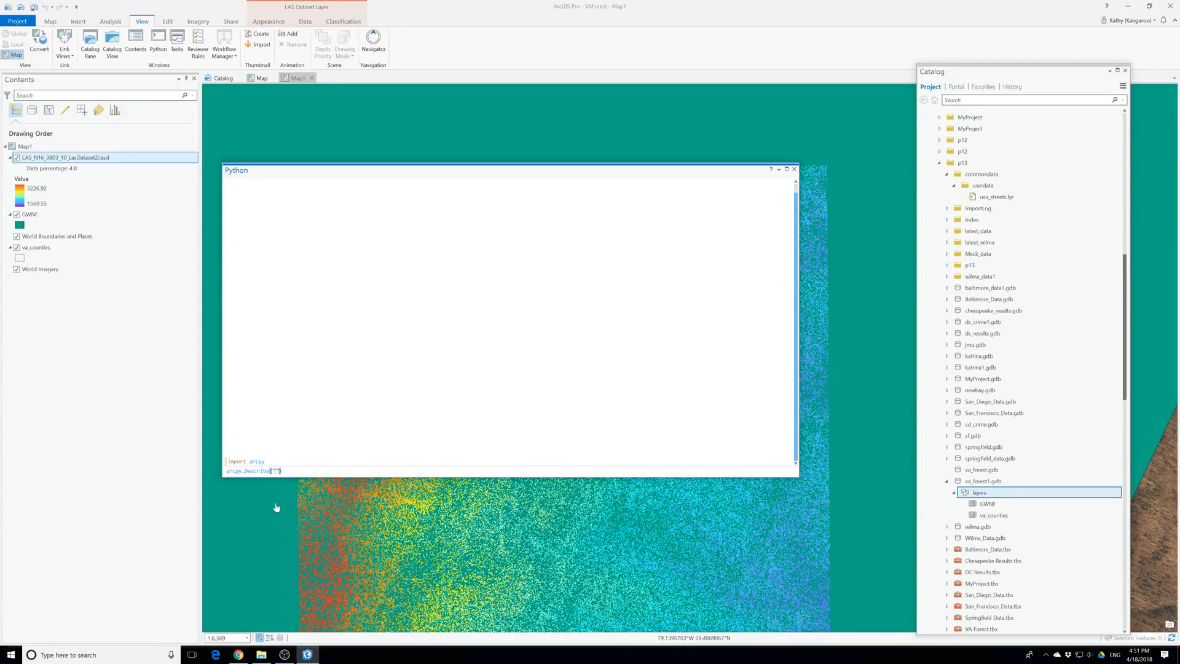
click(66, 159)
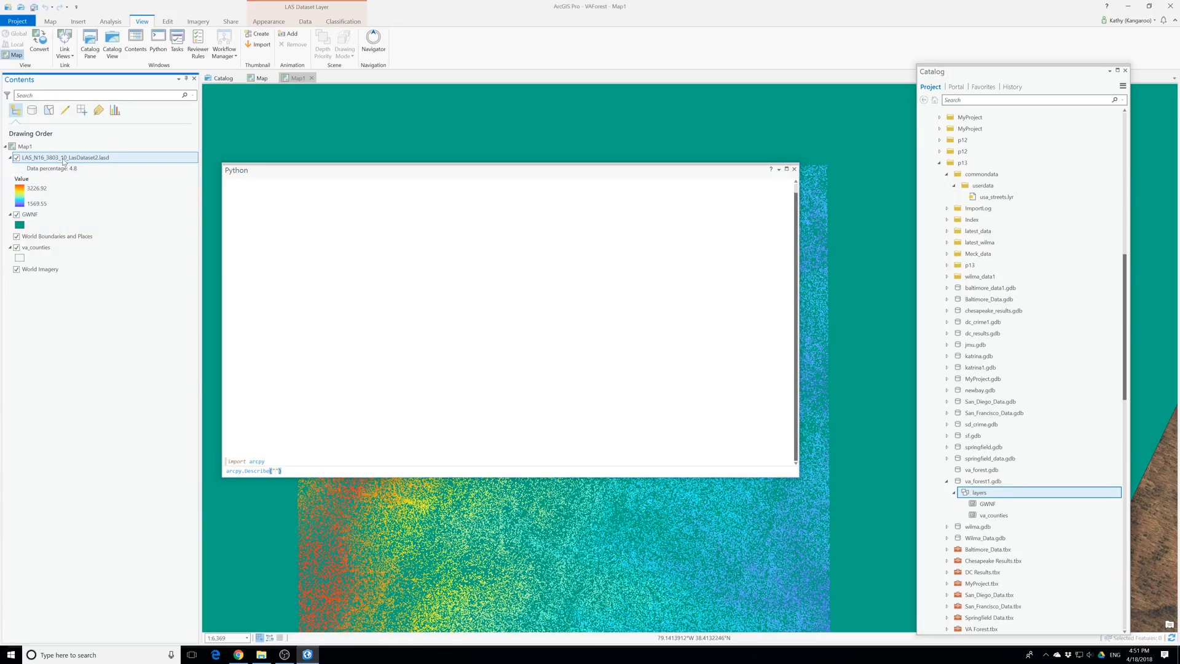
click(69, 157)
right_click(68, 156)
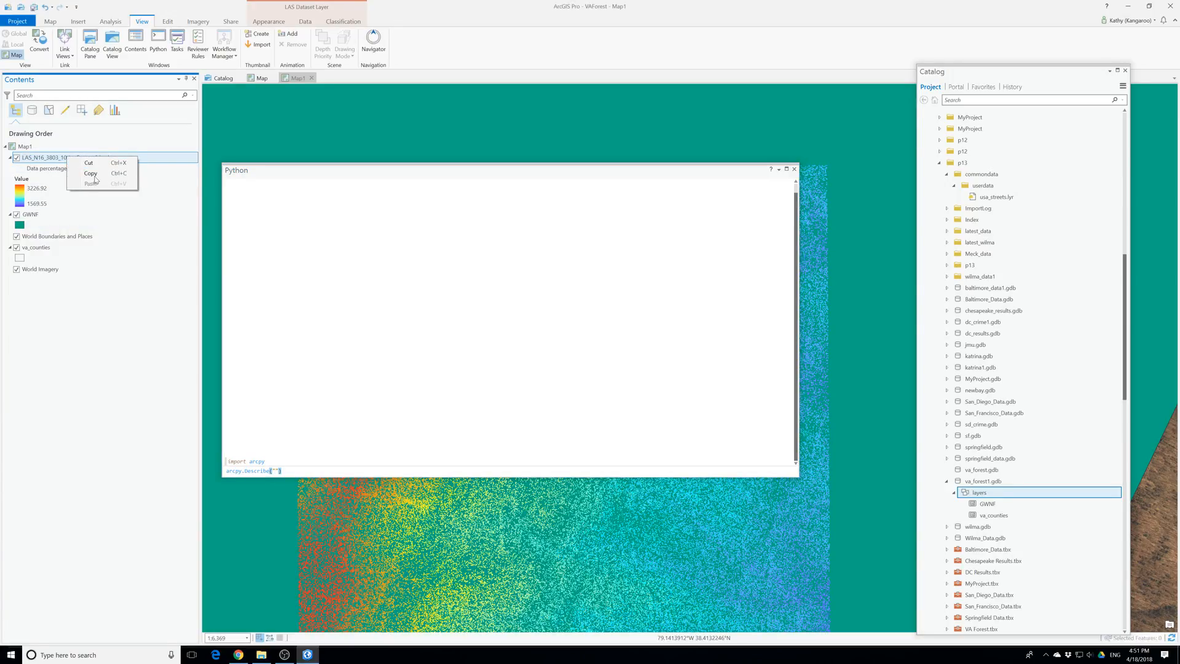
click(92, 173)
click(275, 471)
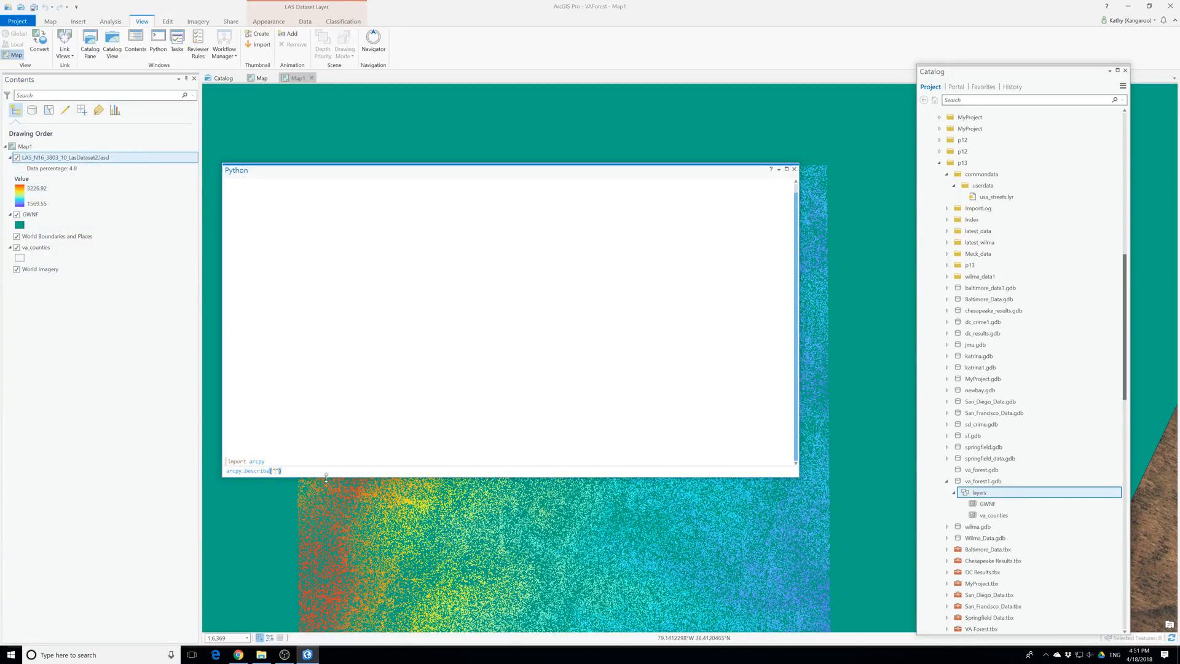
key(ctrl+v)
click(397, 471)
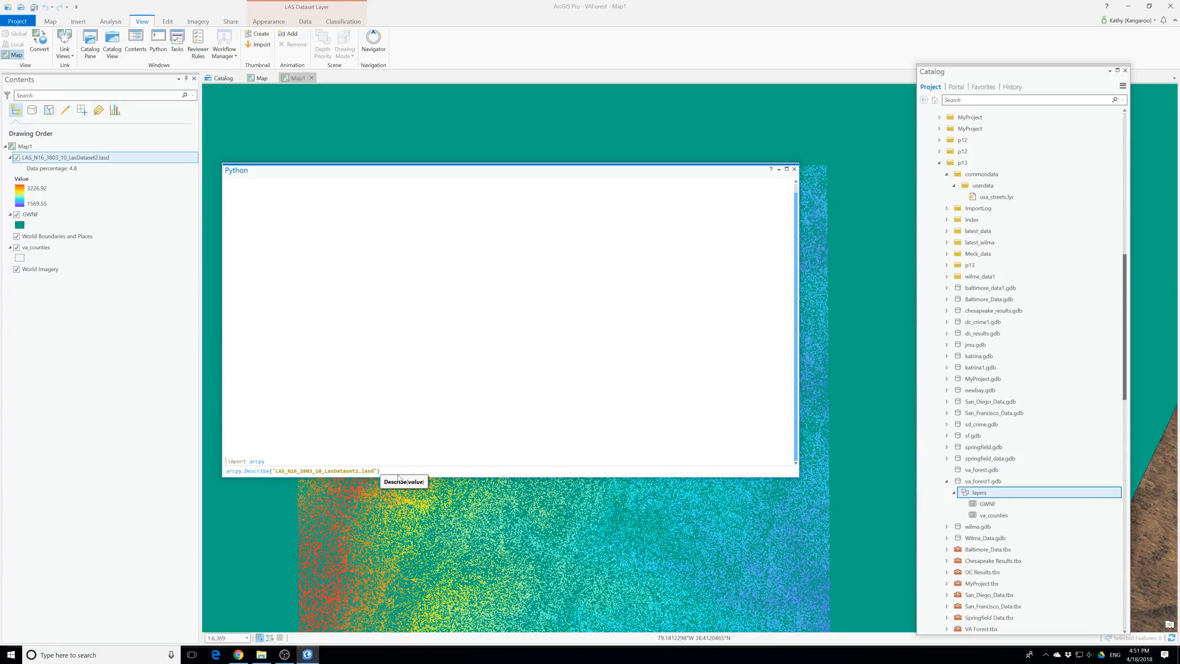
Query the pointSpacing property of the described LAS dataset and close the Python window
text(.op)
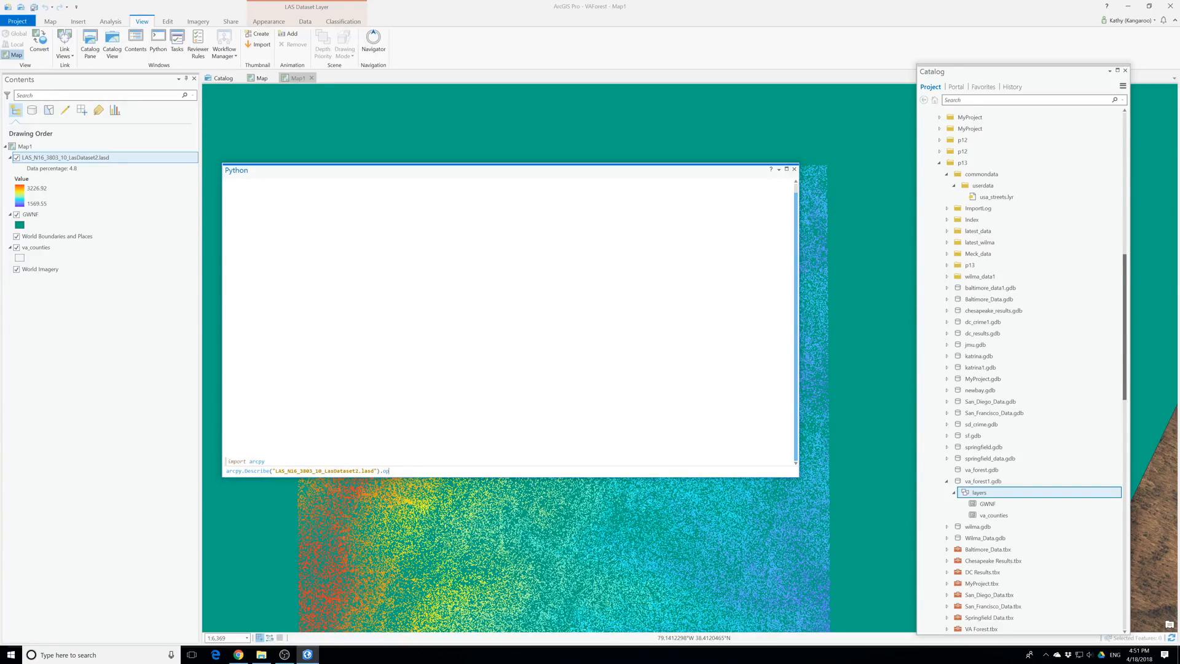
text(intSpacing)
key(Return)
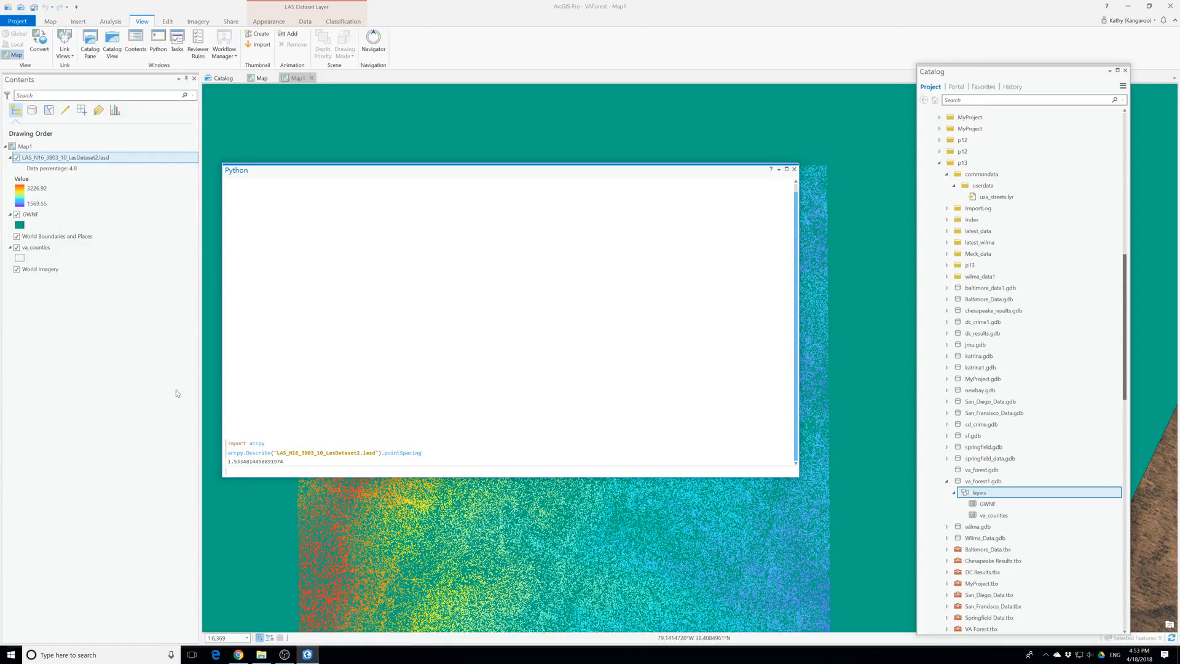
click(794, 168)
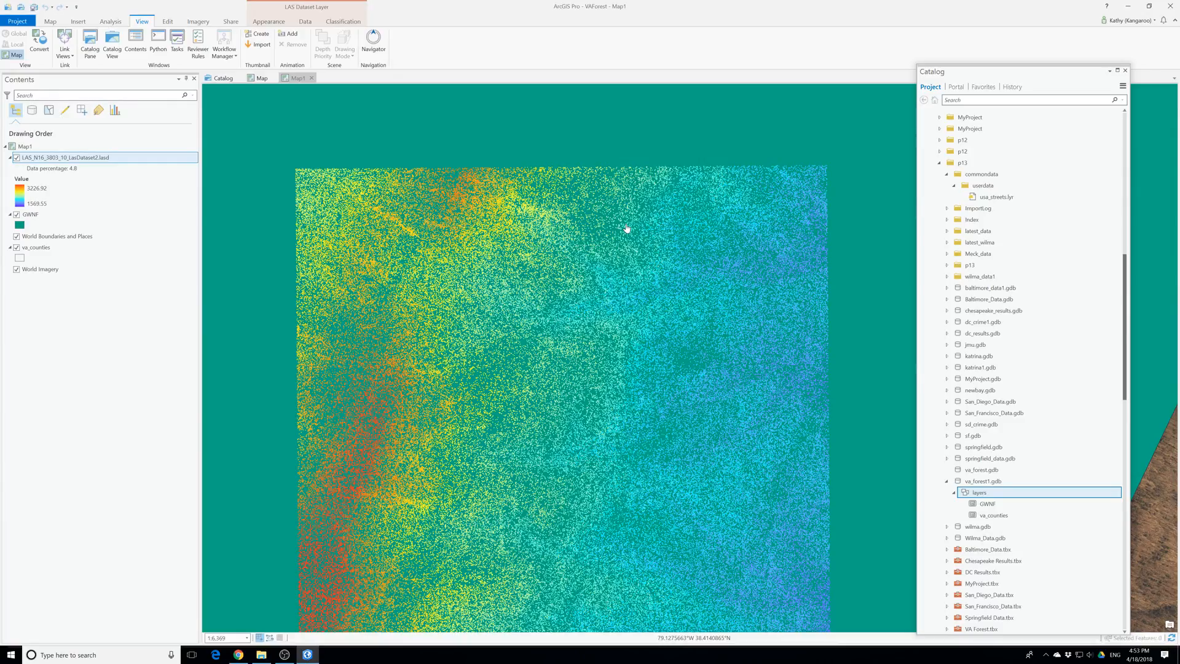
Save the project and rename Map1 as GWNF in the project's maps
click(34, 7)
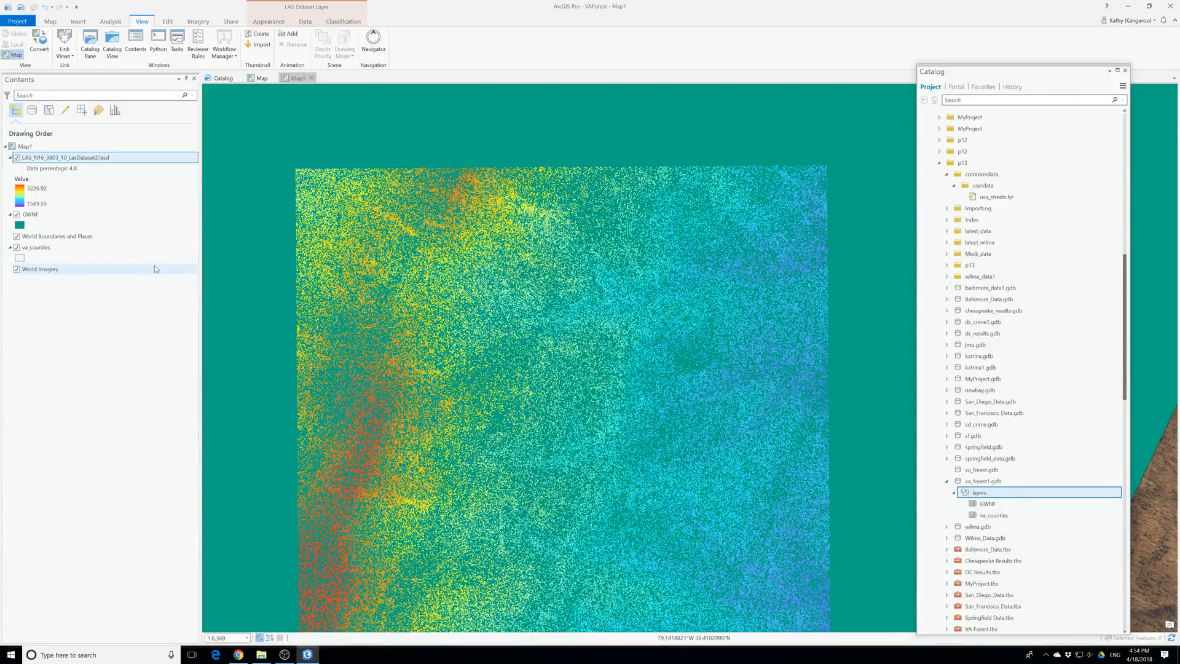
scroll(1053, 335, up, 15)
scroll(1055, 336, up, 1)
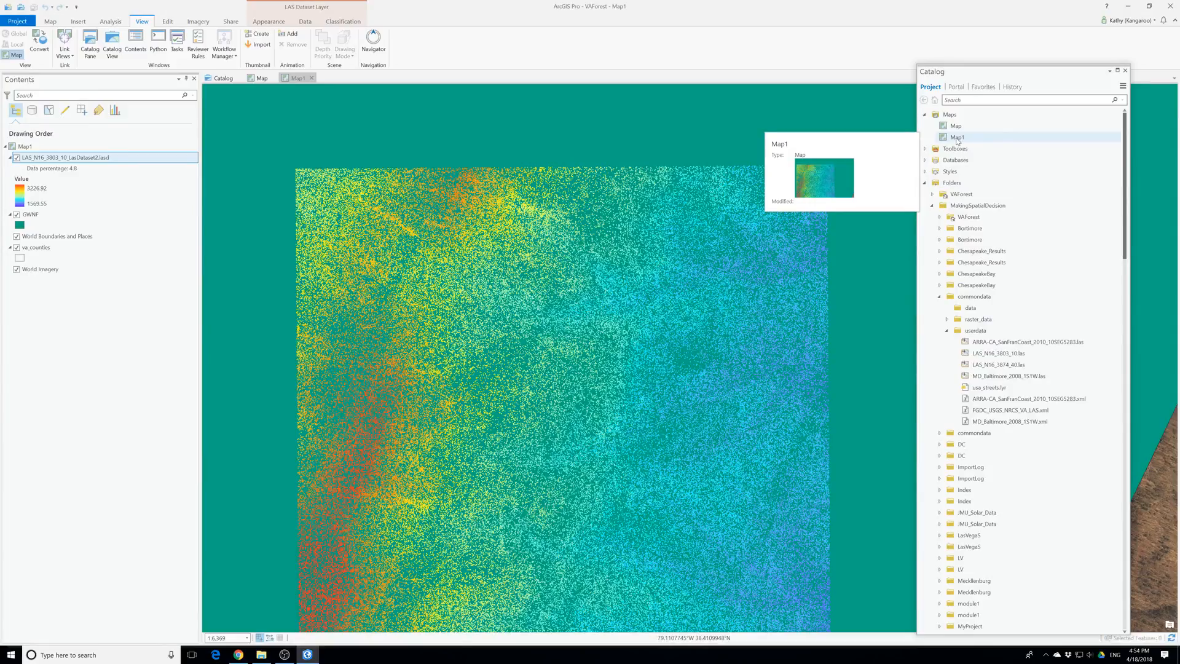
click(958, 139)
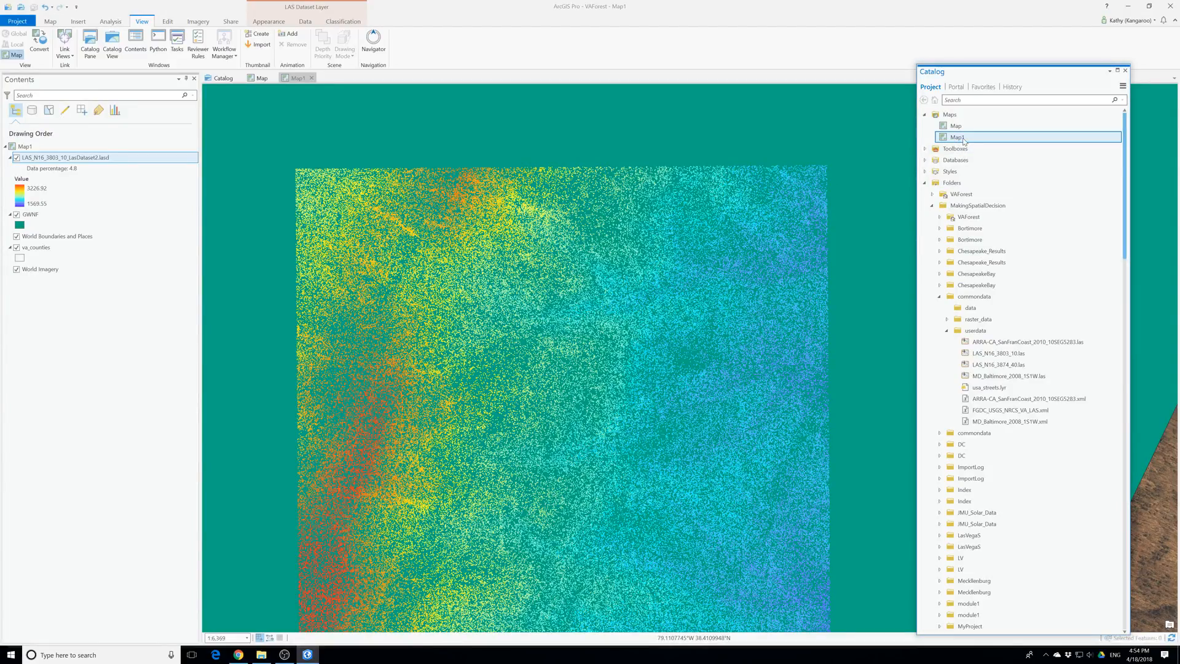
click(957, 139)
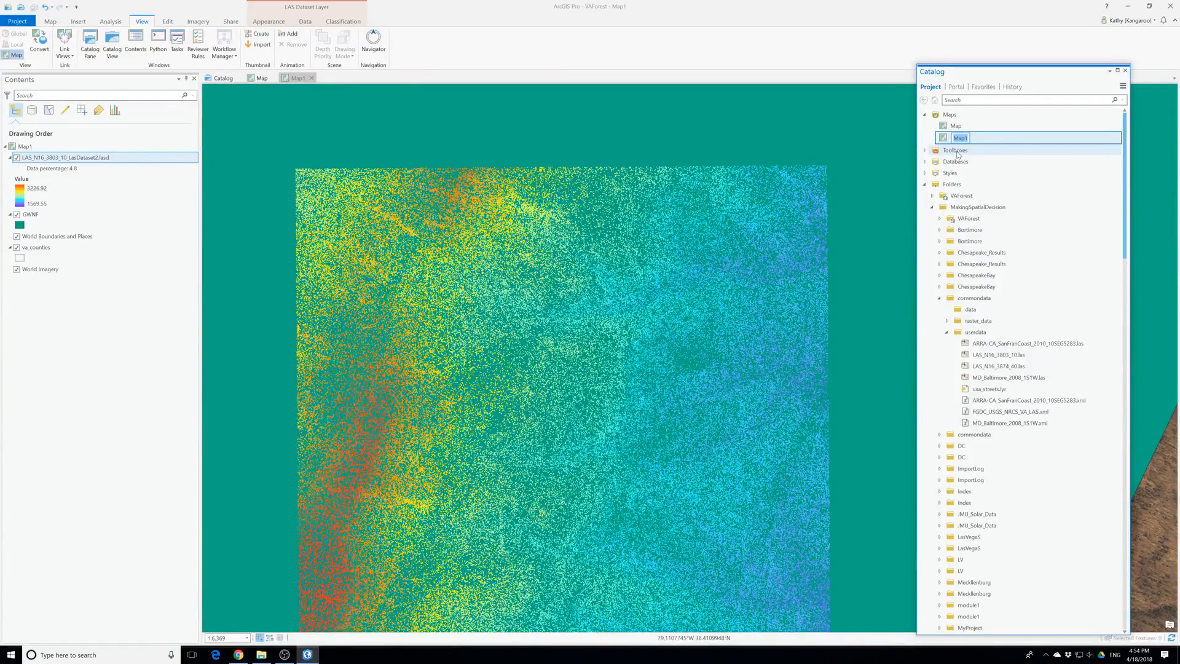
text(FWNF)
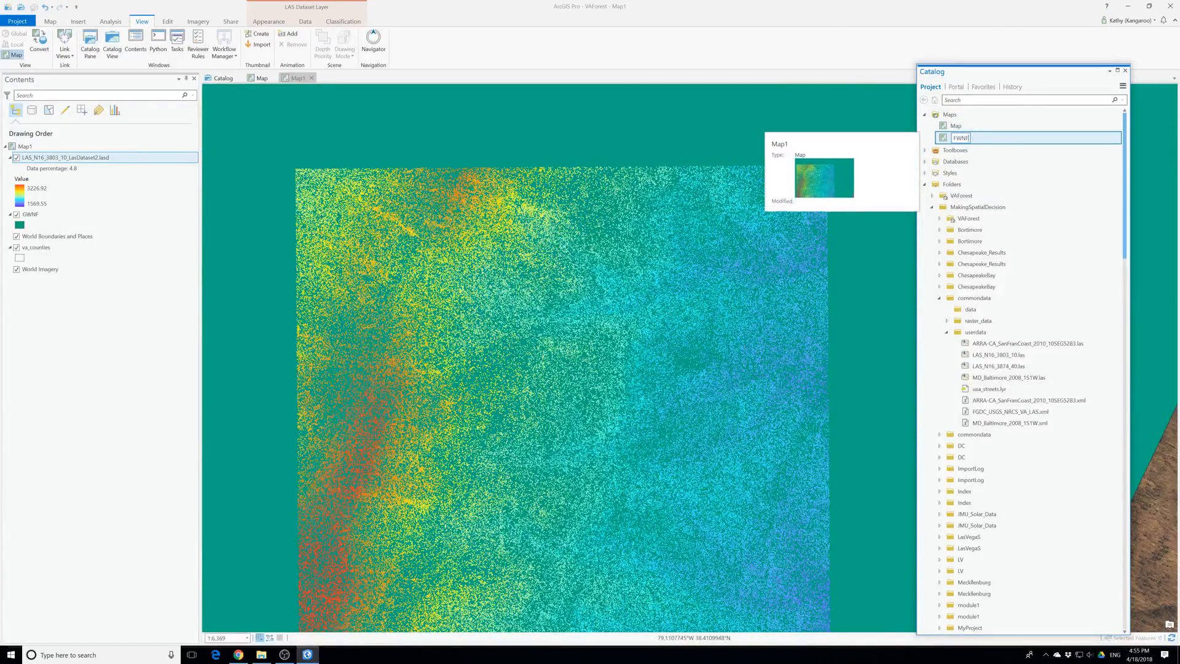
key(BackSpace)
text(G)
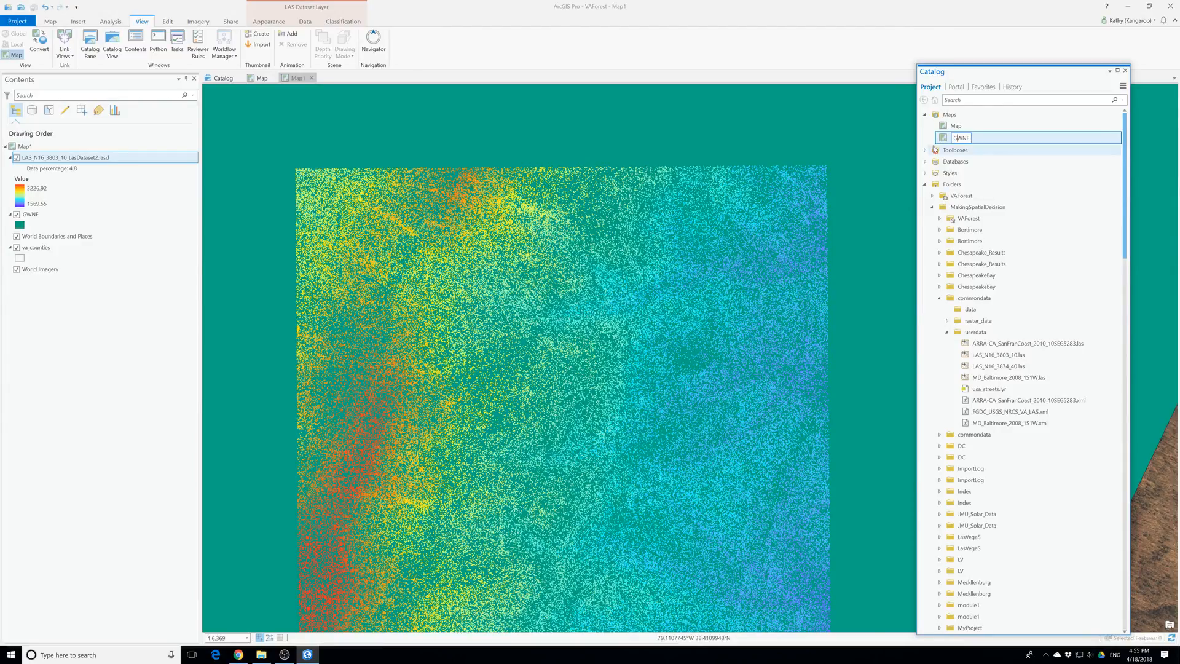
Rename the original Map as DEM in the project's maps
click(956, 129)
click(956, 128)
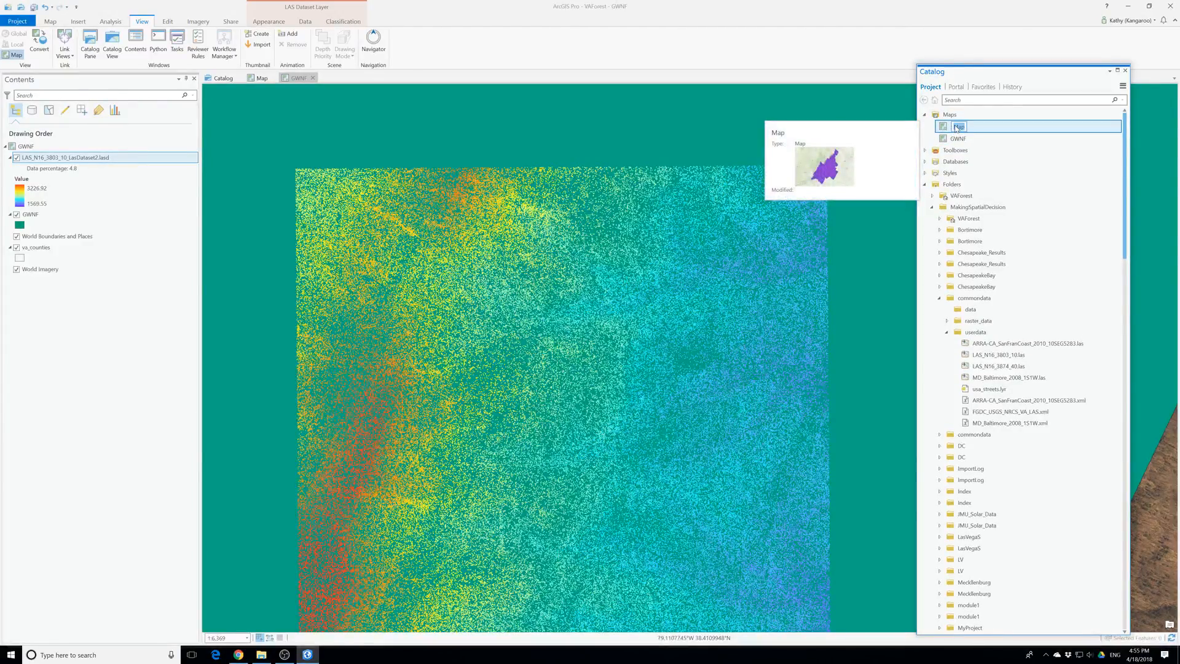
text(DEM)
click(1012, 152)
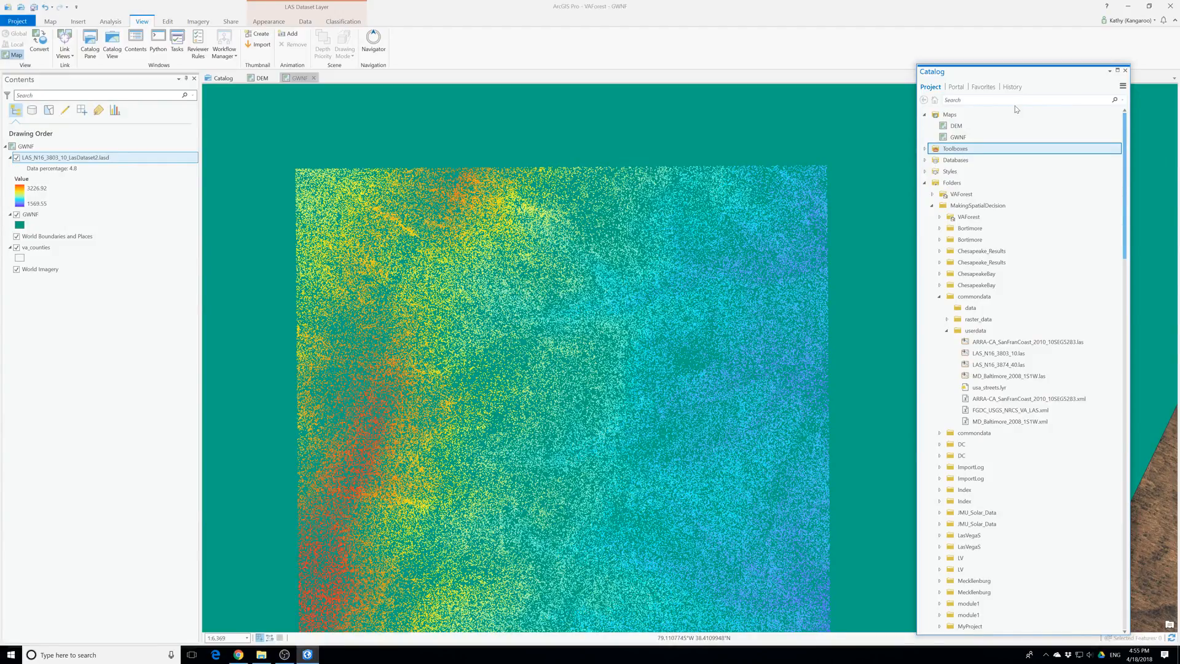
click(957, 126)
double_click(960, 132)
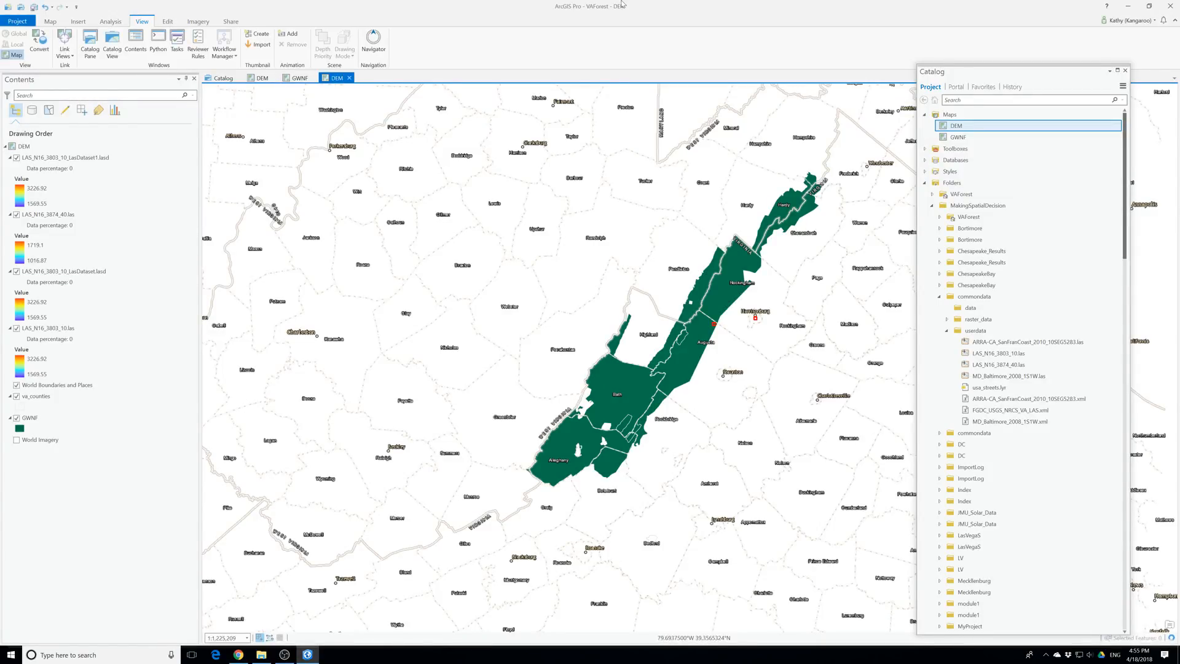
click(349, 78)
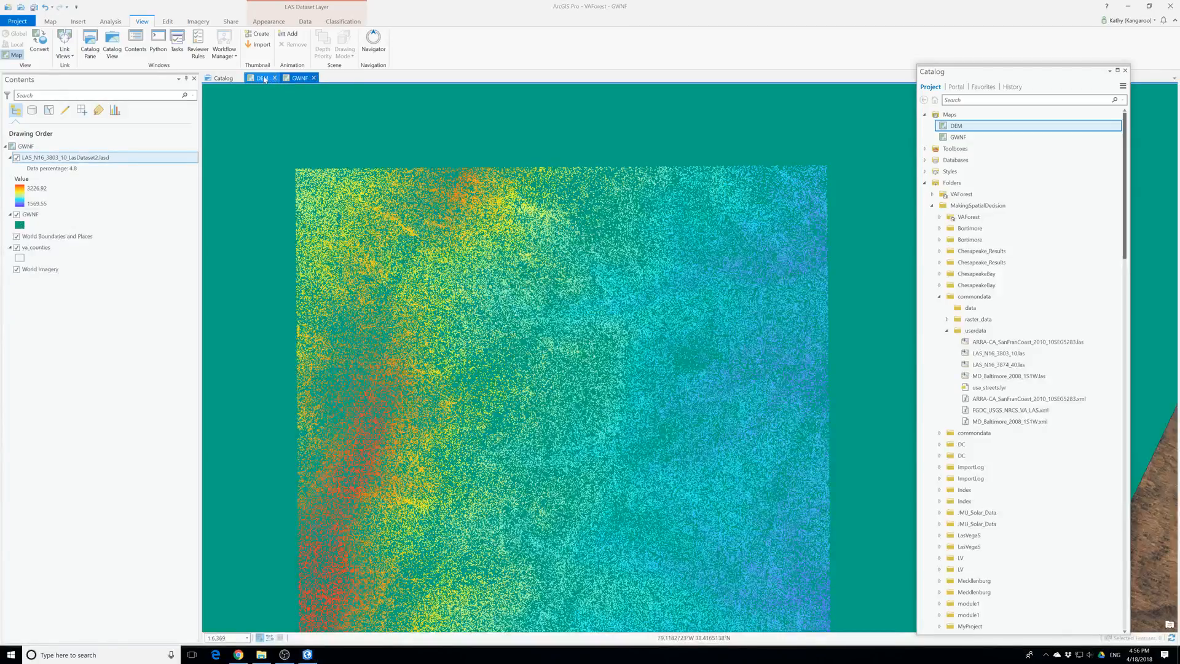
Switch to the DEM map and set the point display limit of the LAS_N16_3874_40.las layer to 2,500,000
scroll(545, 264, down, 3)
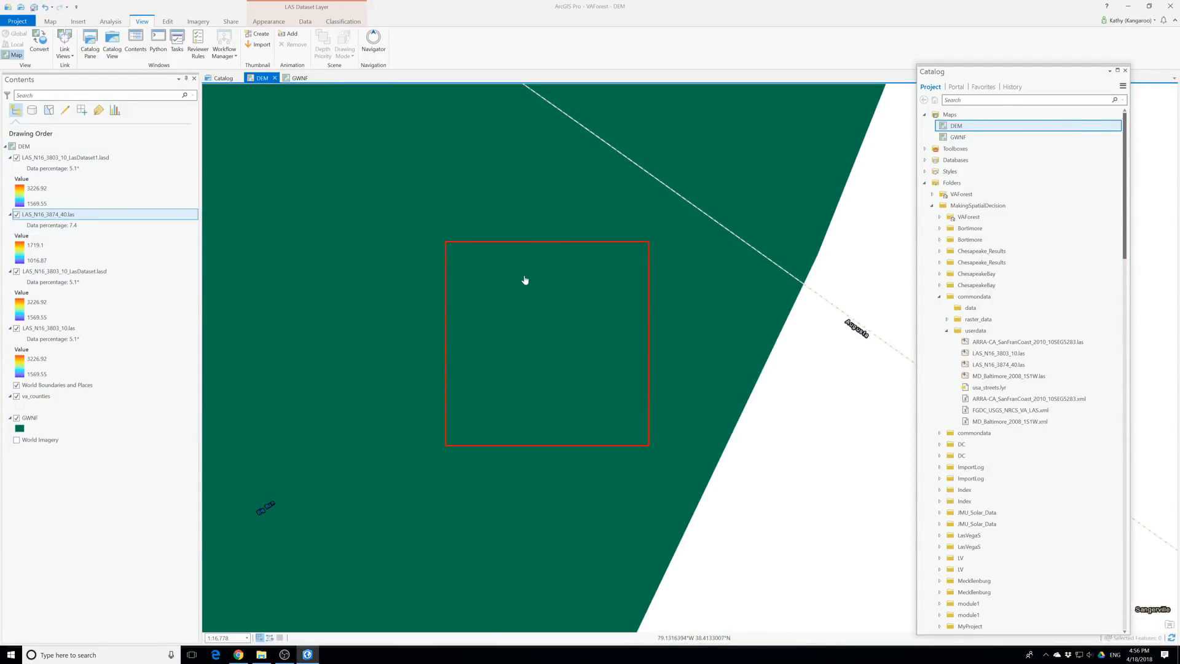
click(267, 23)
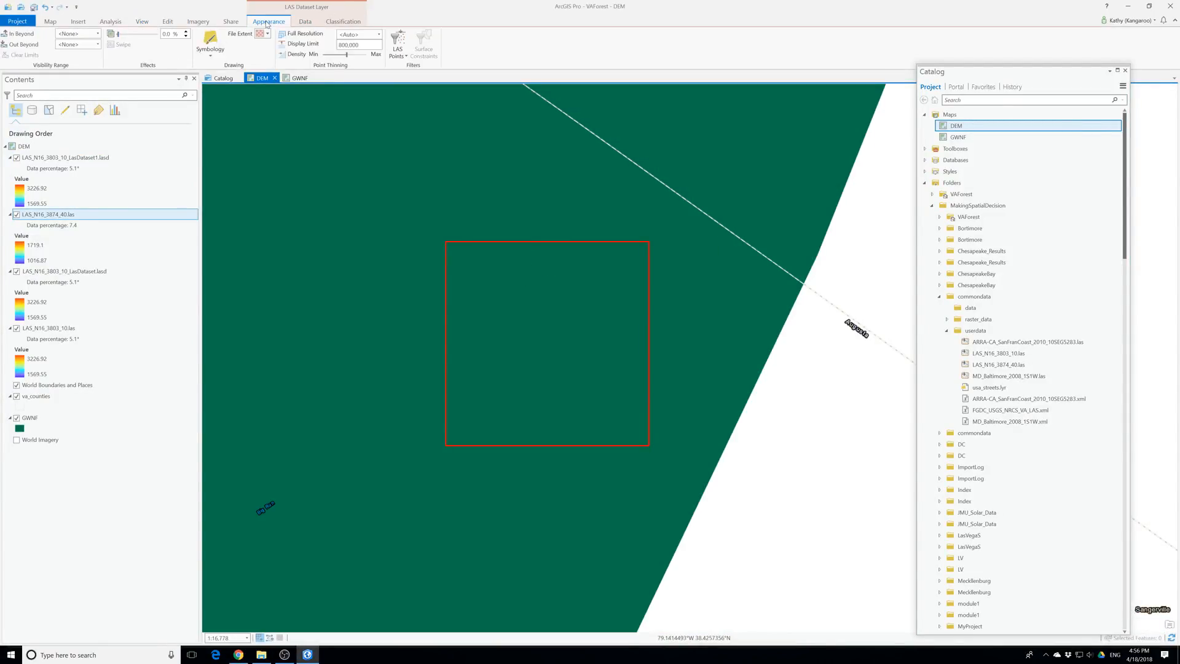
scroll(477, 289, up, 3)
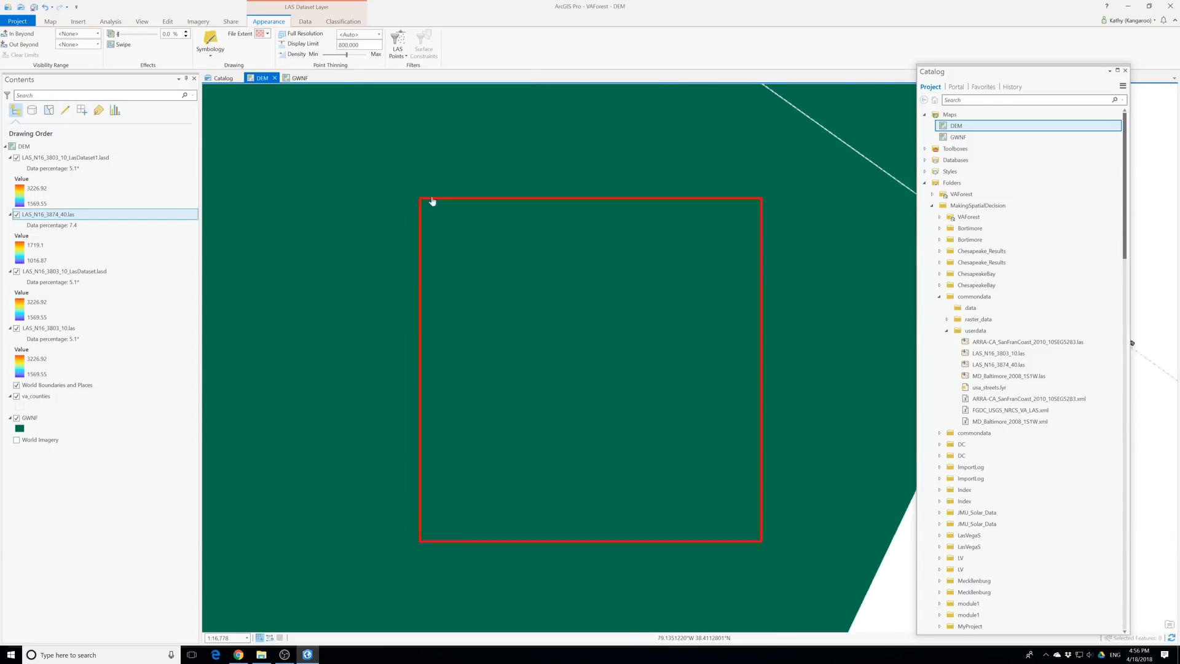
drag(360, 45, 311, 53)
text(2,500,0)
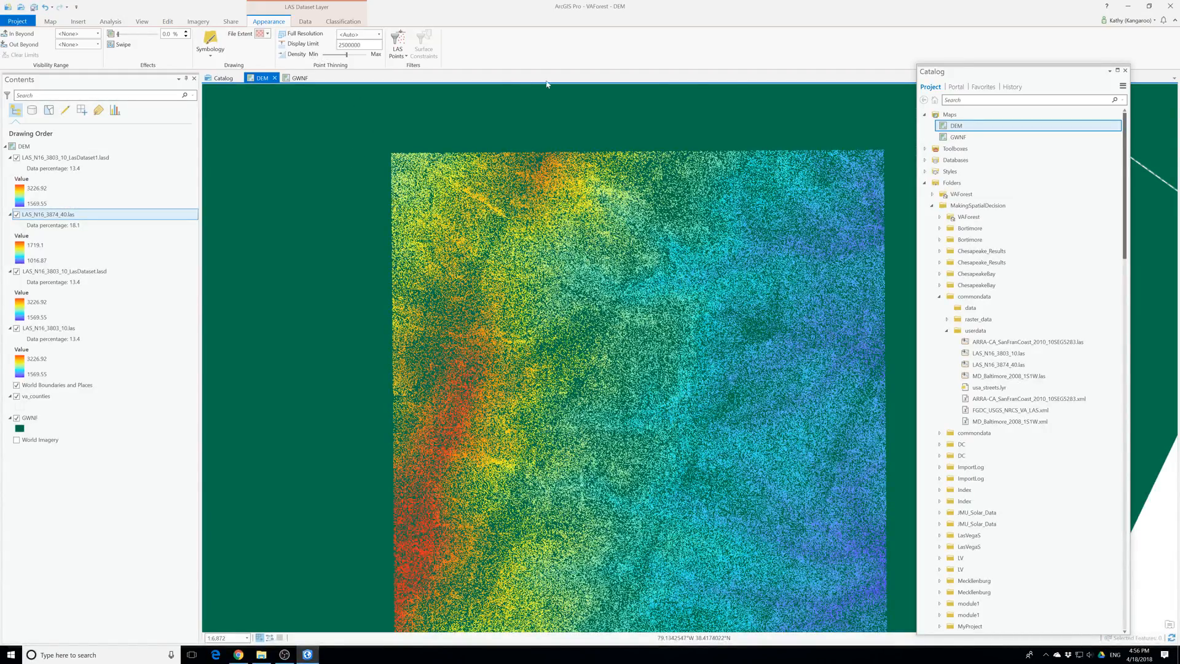
text(00)
key(Return)
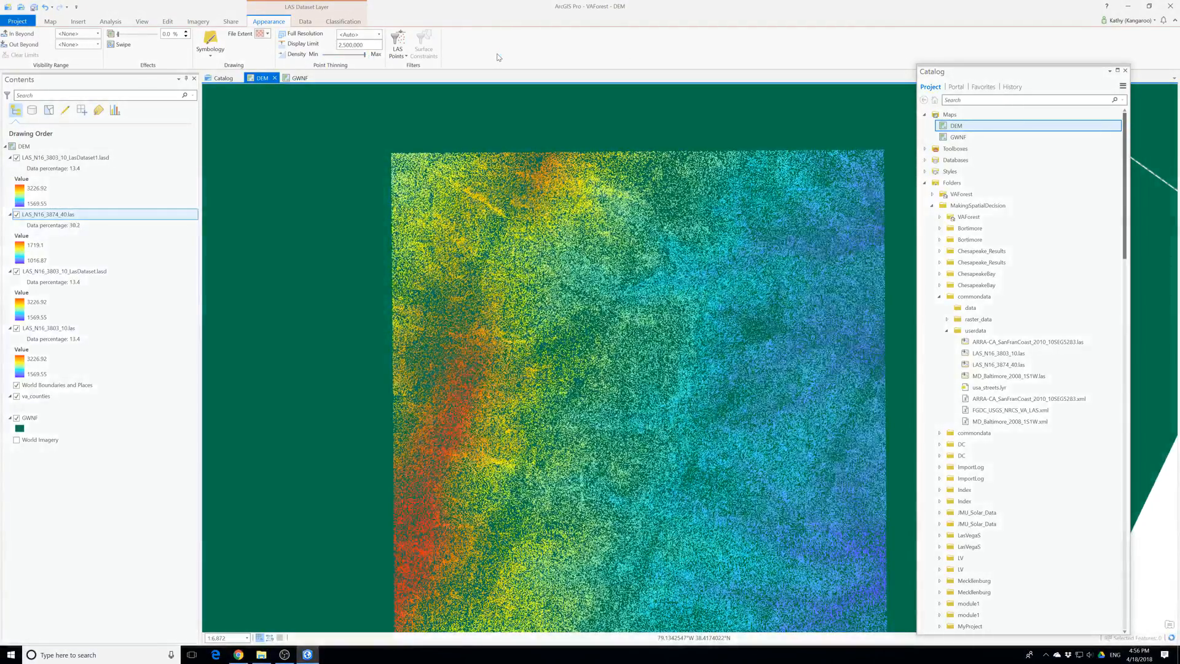
drag(625, 425, 572, 401)
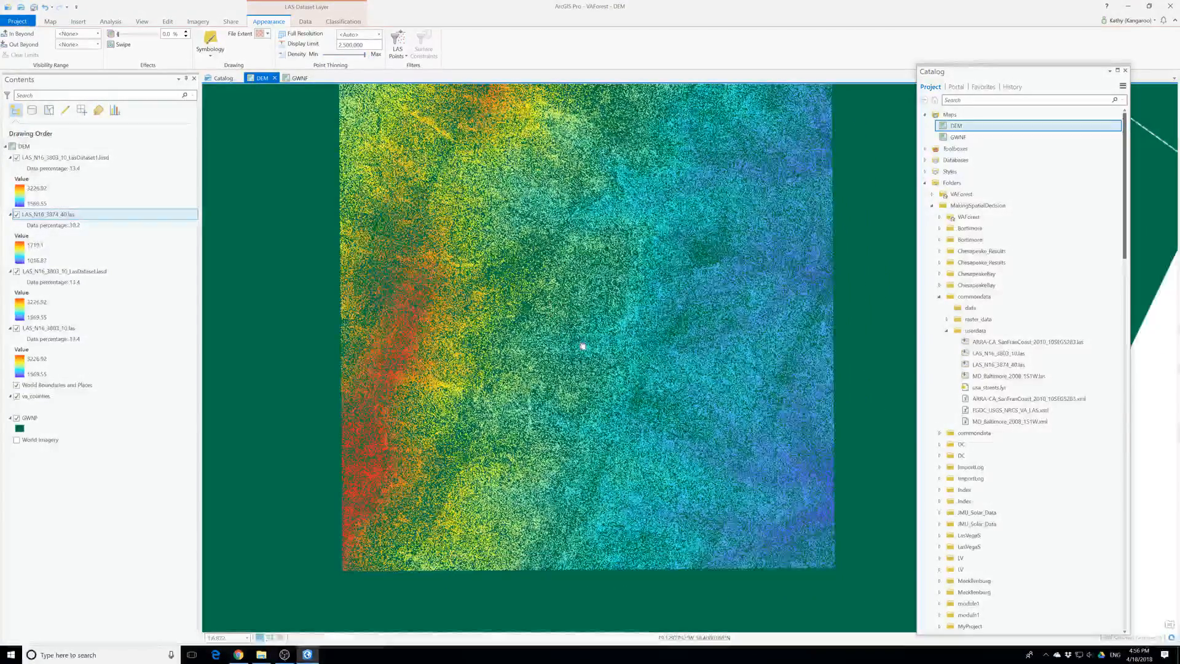
Save the project and view the LAS point filter choices for the LAS_N16_3874_40.las layer
key(ctrl+s)
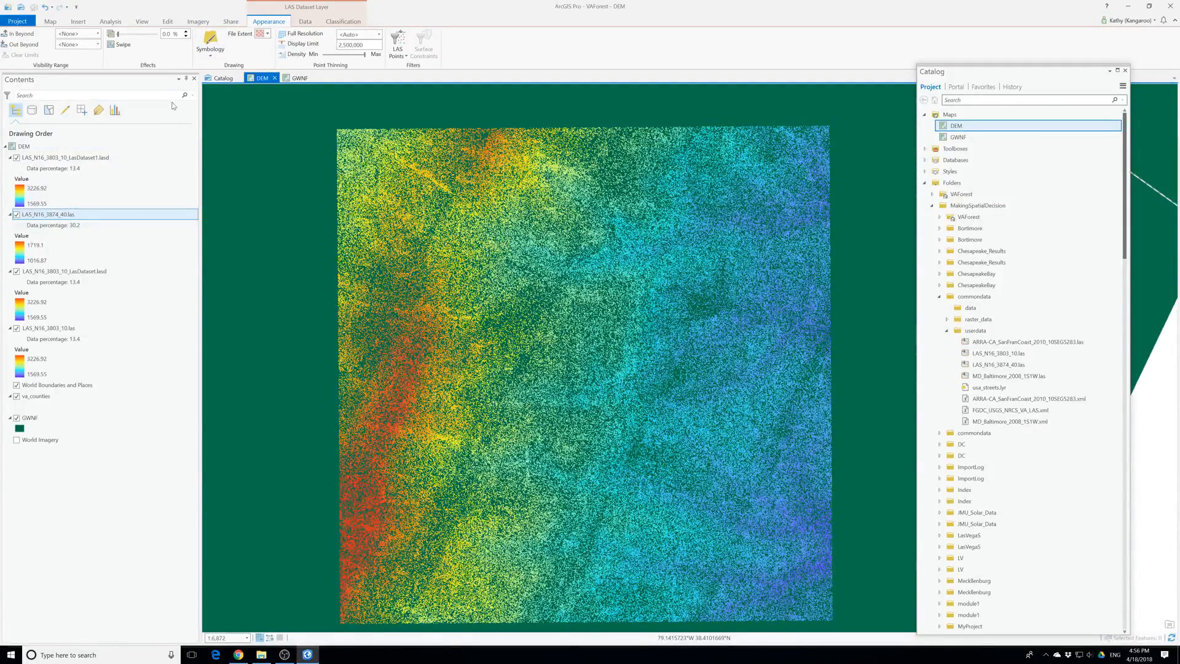
click(398, 54)
click(408, 72)
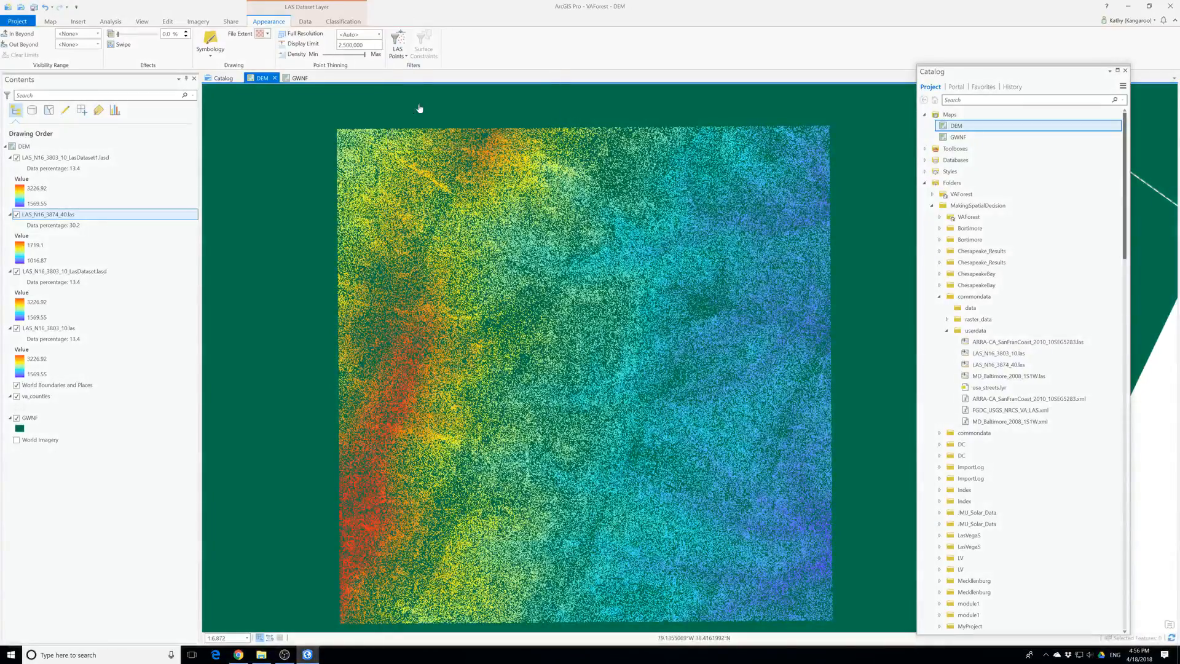
click(404, 58)
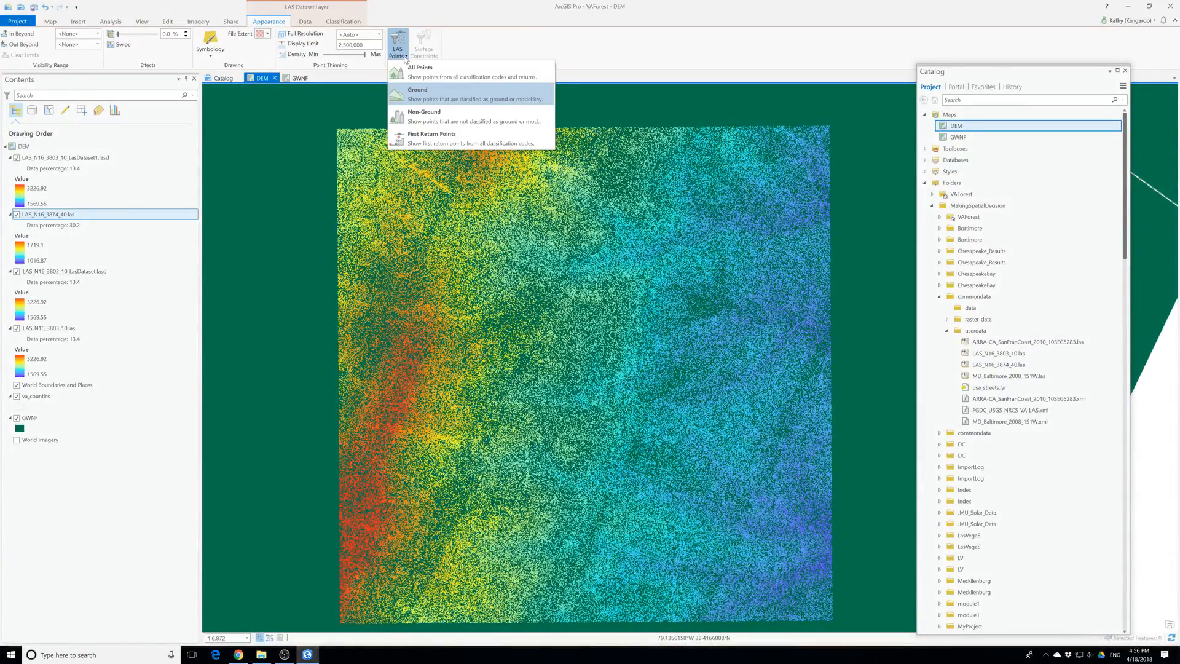
click(99, 221)
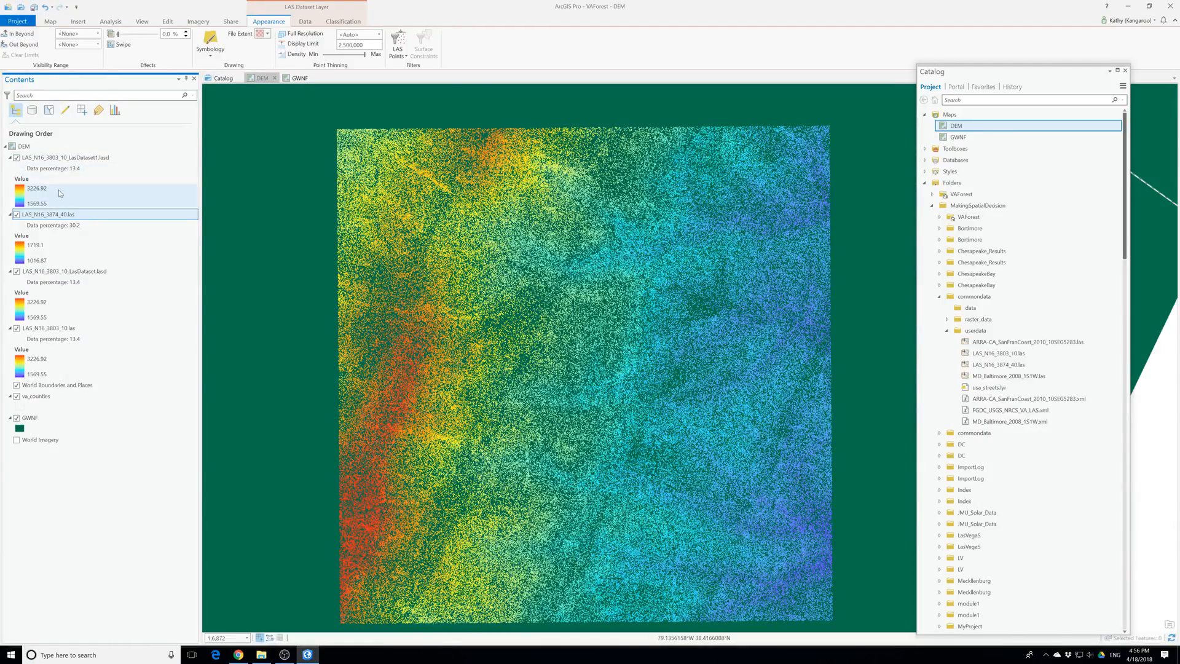
Remove the LAS_N16_3874_40.las, LAS_N16_3803_10.las and LAS_N16_3803_10_LasDataset.lasd layers from the DEM map
right_click(60, 215)
click(89, 236)
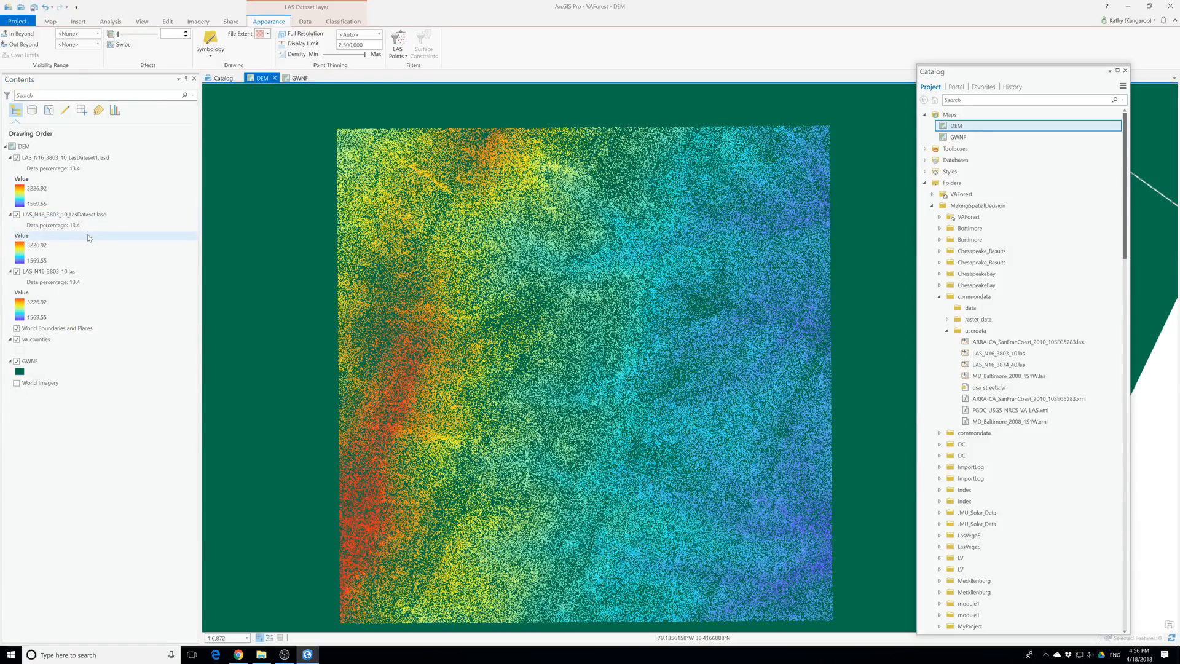
click(58, 273)
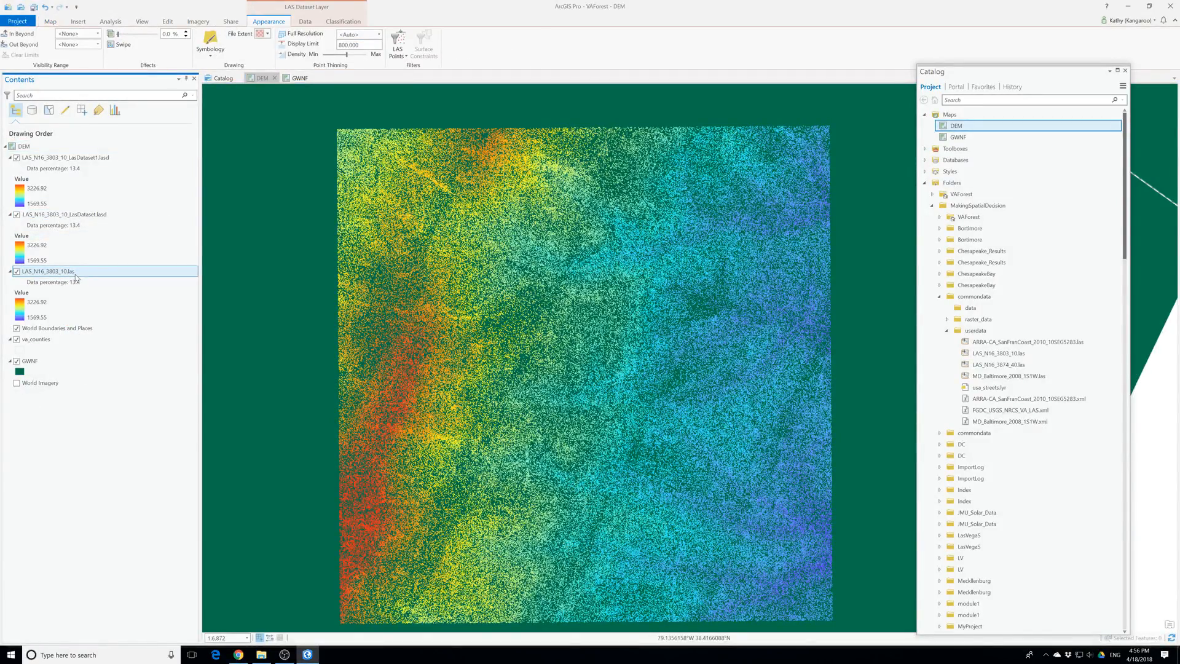
right_click(77, 278)
click(99, 292)
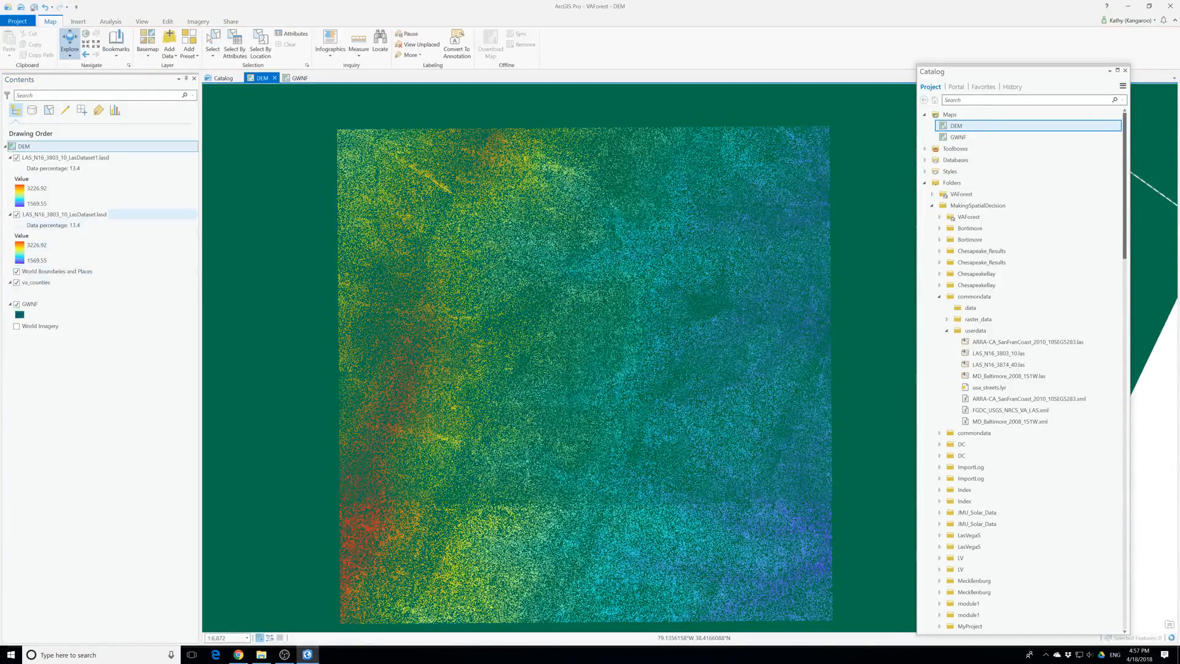
right_click(65, 218)
click(70, 229)
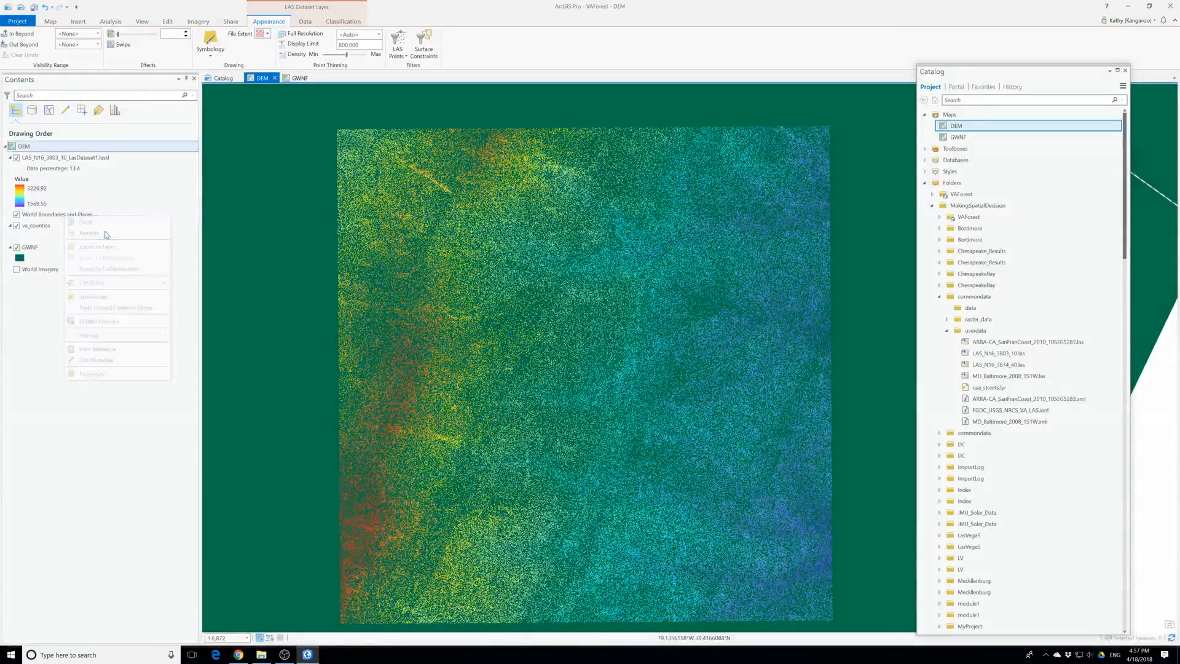
Filter the remaining LAS_N16_3803_10_LasDataset1.lasd layer to show only Ground points
click(63, 173)
click(71, 158)
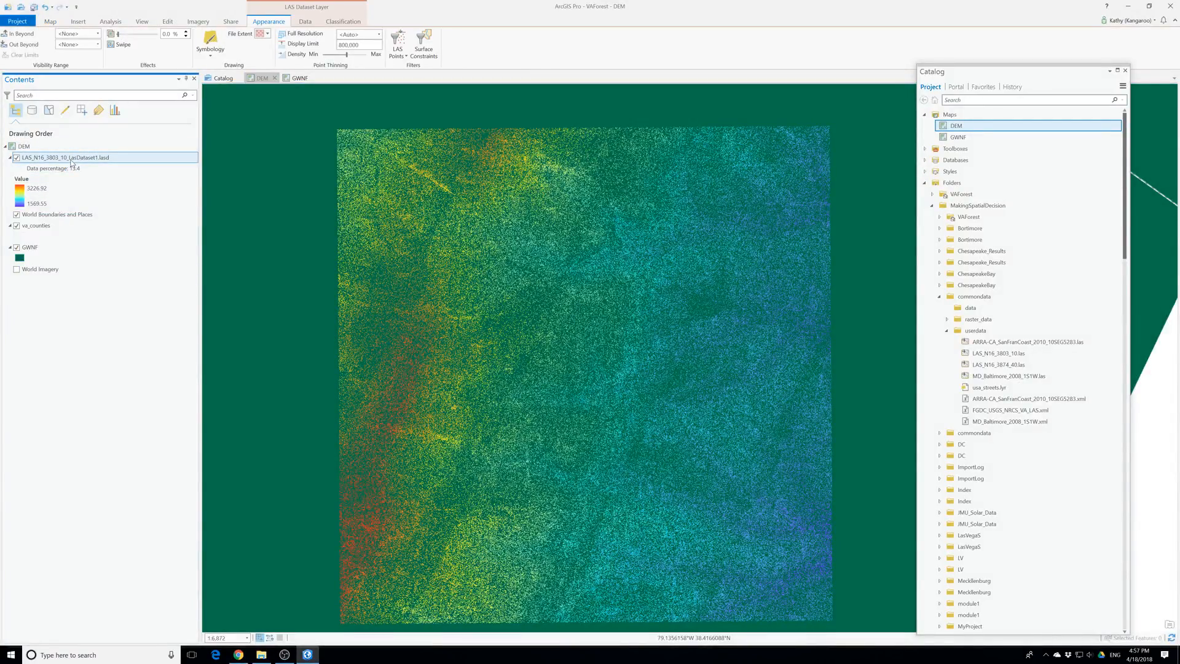
click(214, 53)
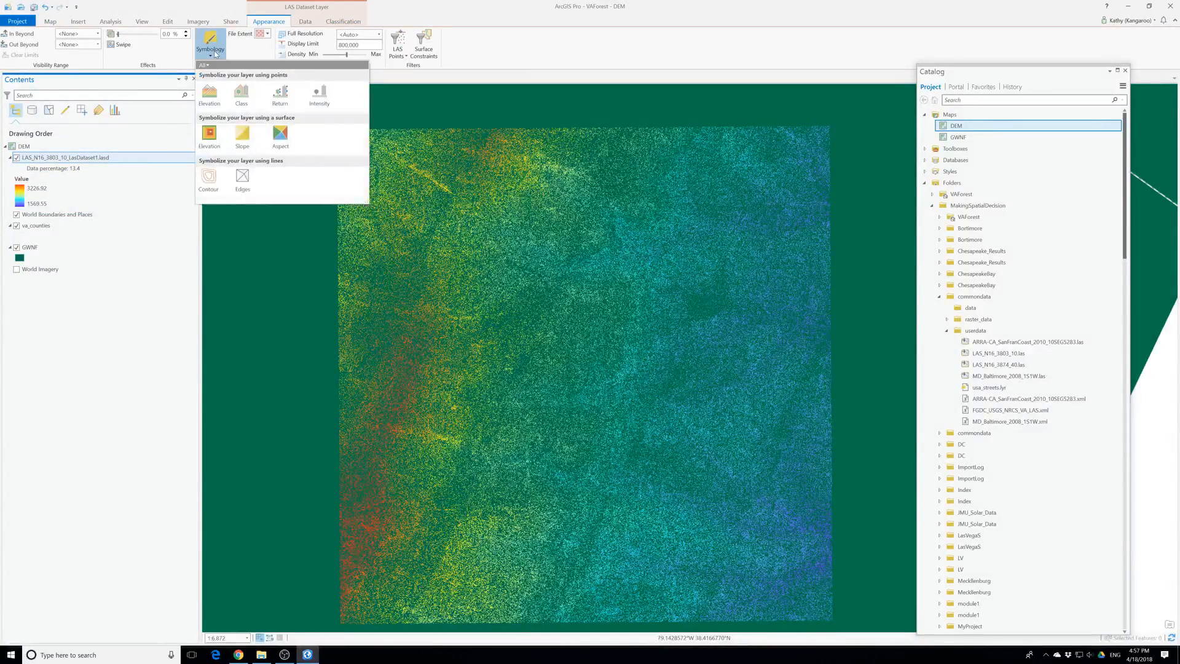
click(217, 54)
click(402, 50)
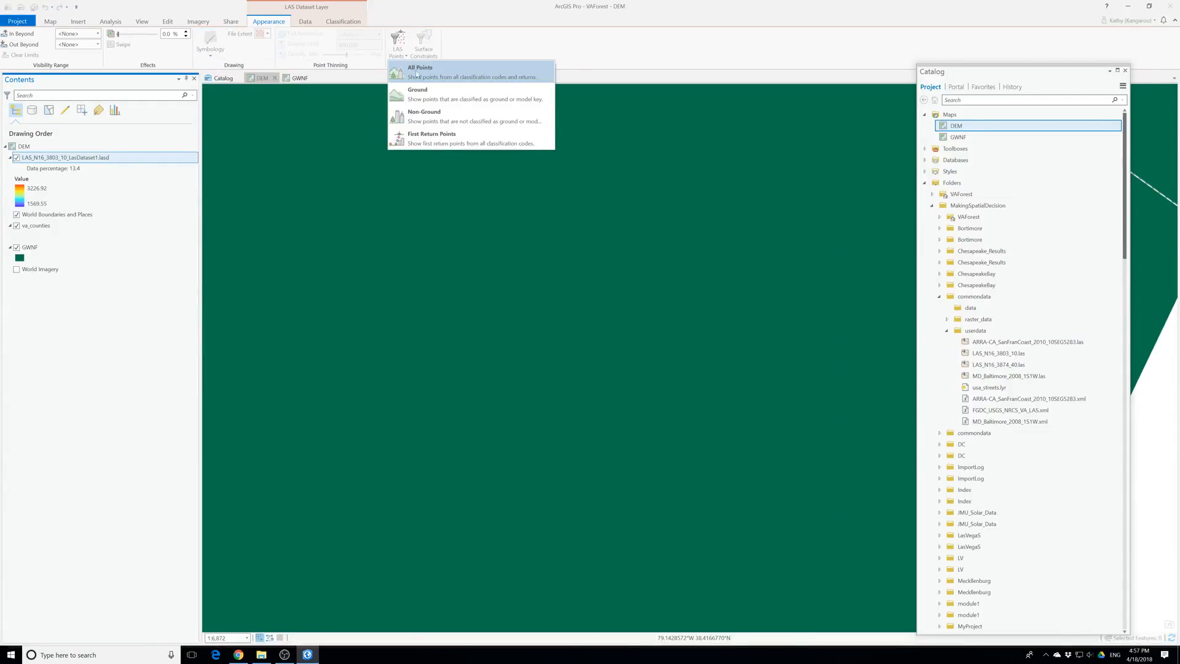
click(429, 91)
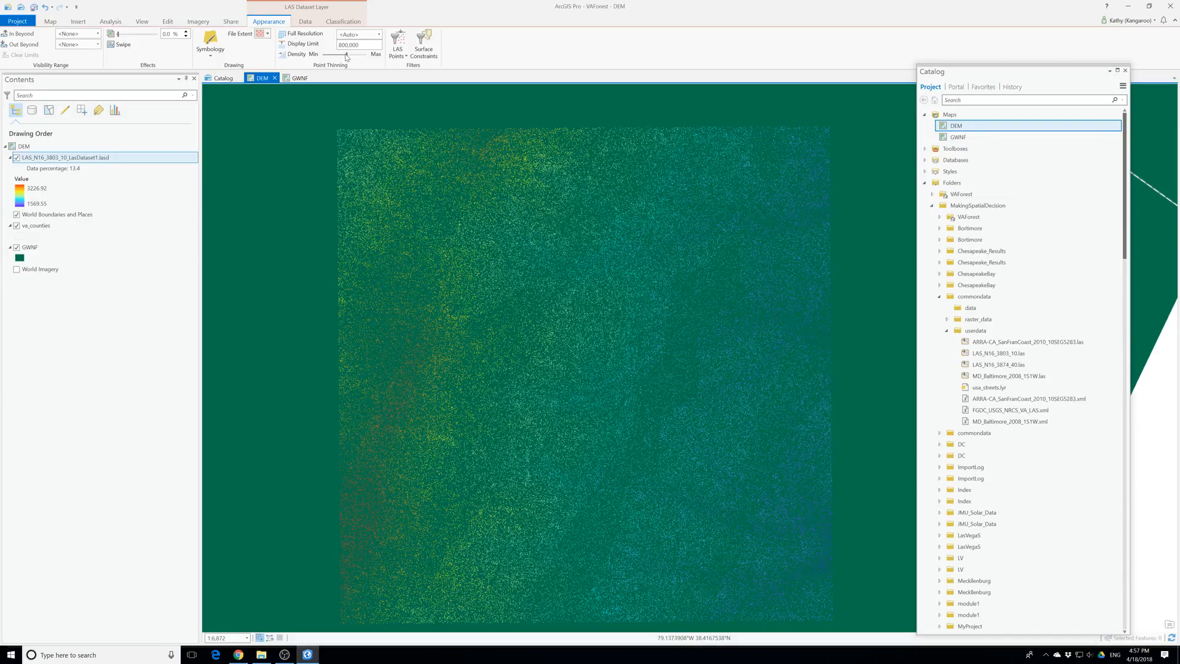
Set the point display limit of the LAS_N16_3803_10_LasDataset1.lasd layer to 2500000
drag(361, 46, 328, 48)
text(2500000)
click(362, 55)
scroll(628, 353, up, 3)
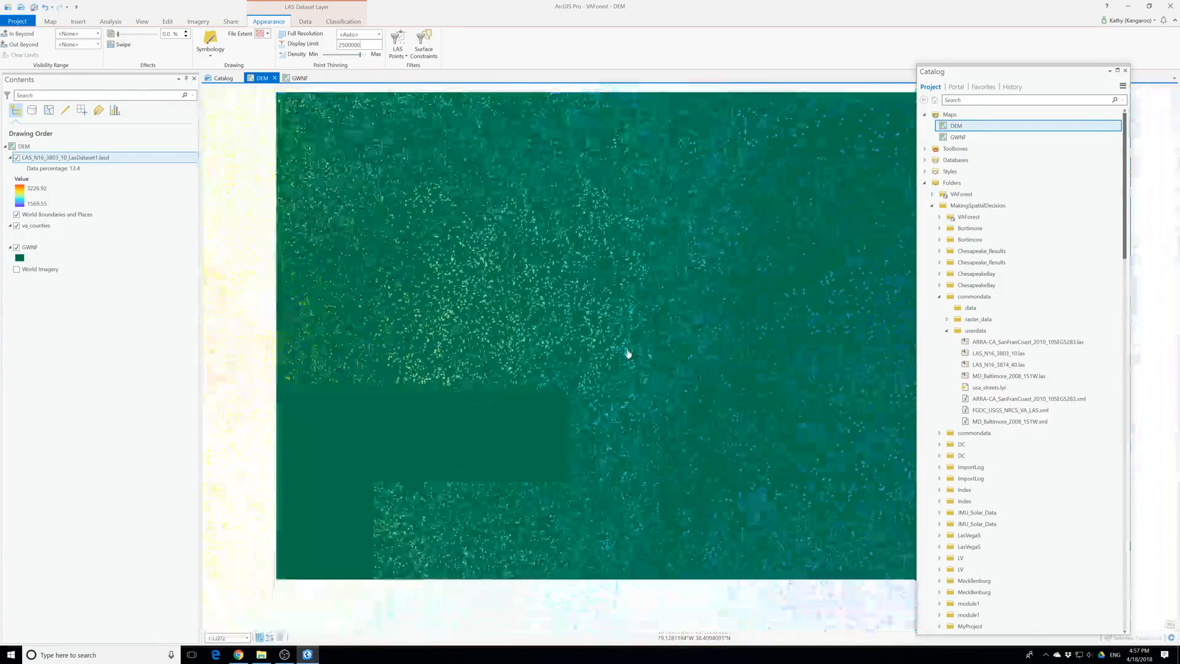
scroll(628, 354, down, 4)
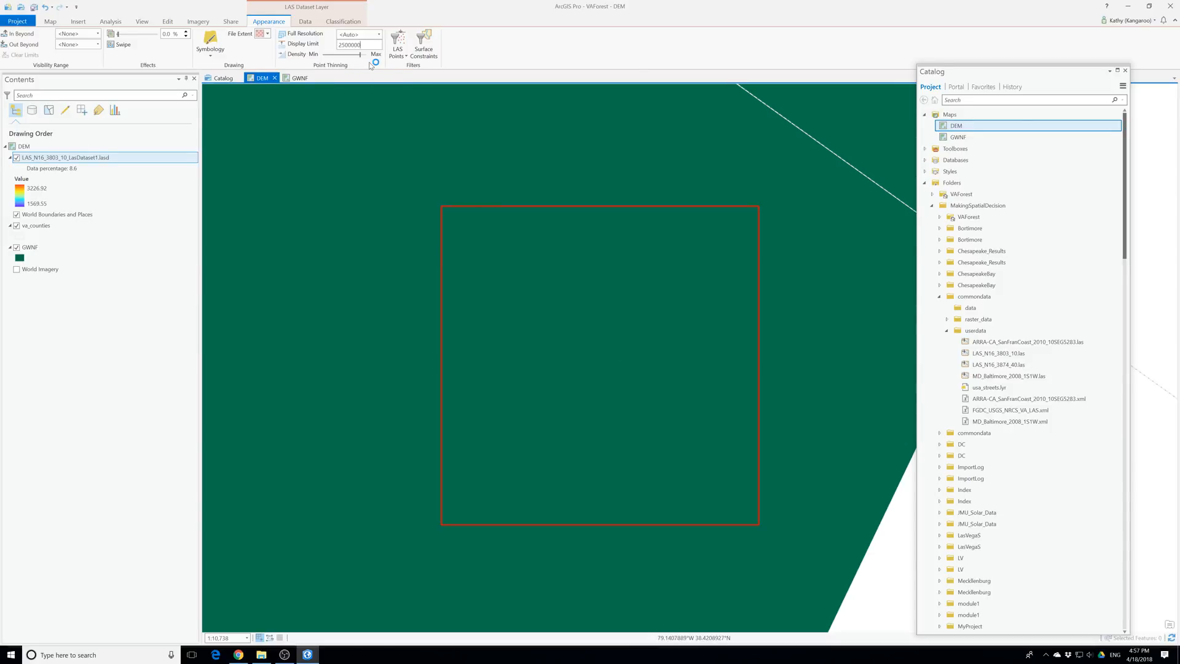
Raise the LAS dataset layer's point density to its maximum and dismiss the feature pop-up on the map
drag(356, 56, 360, 56)
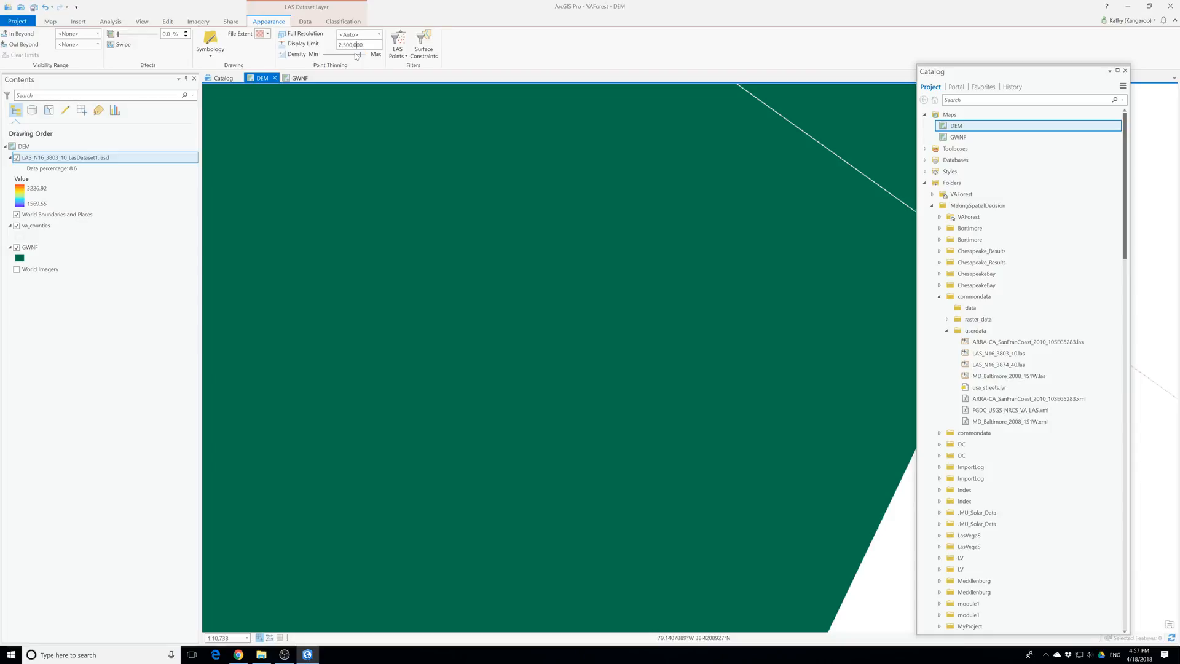
click(580, 397)
scroll(581, 397, up, 2)
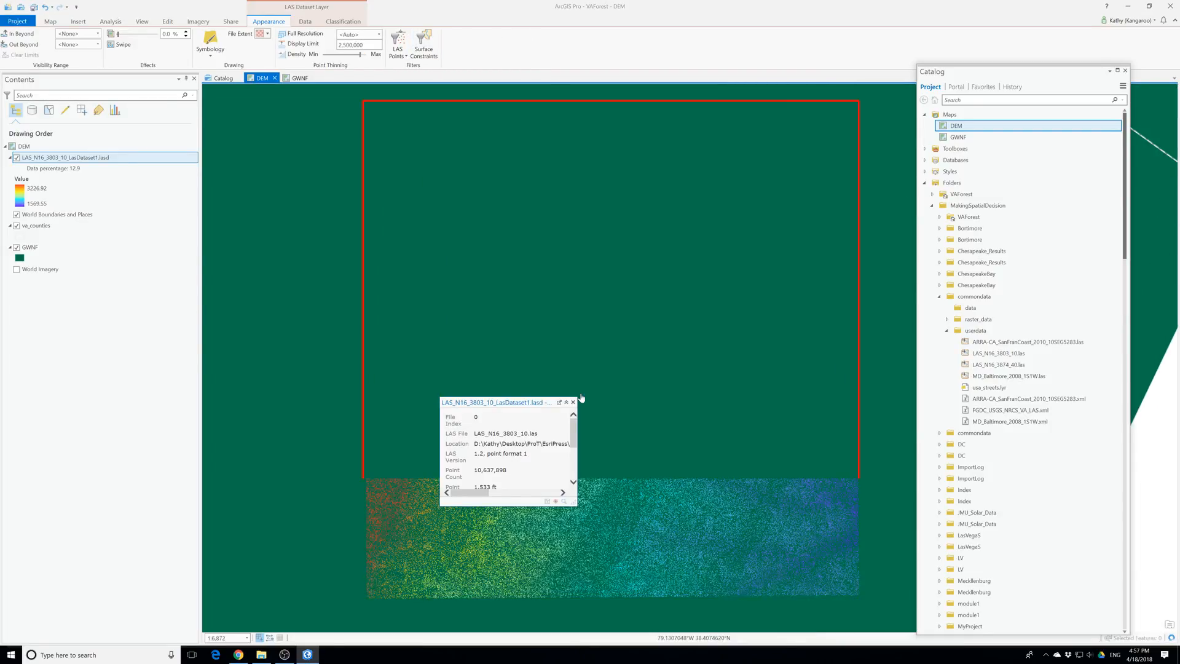
drag(360, 54, 364, 54)
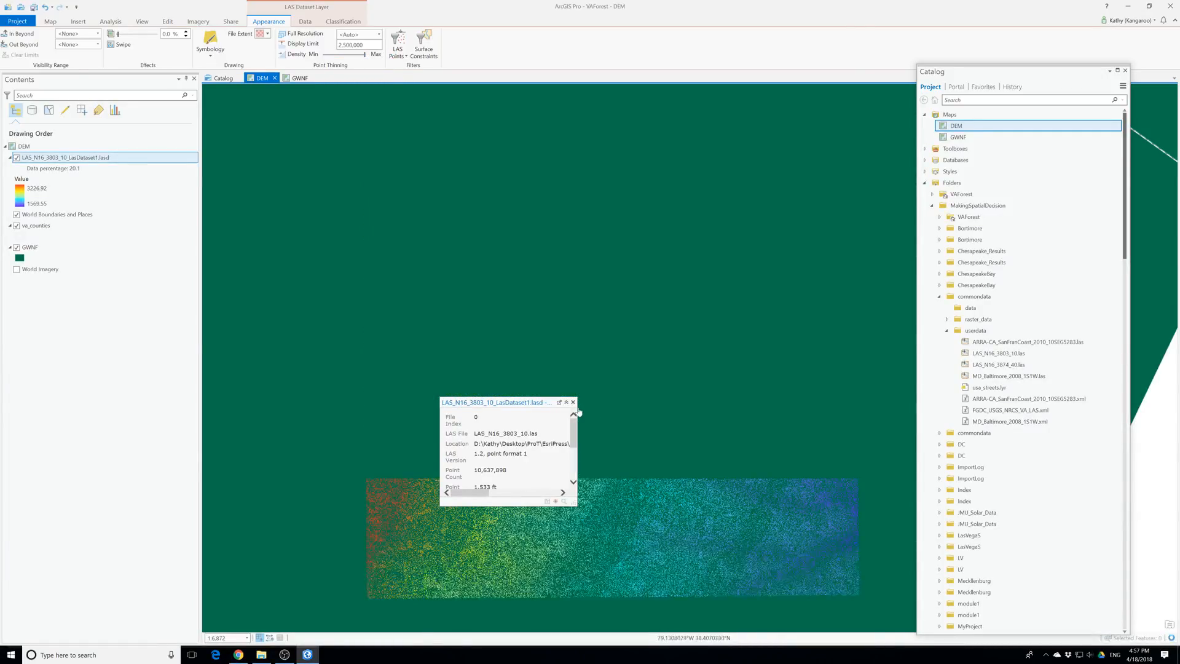
click(573, 402)
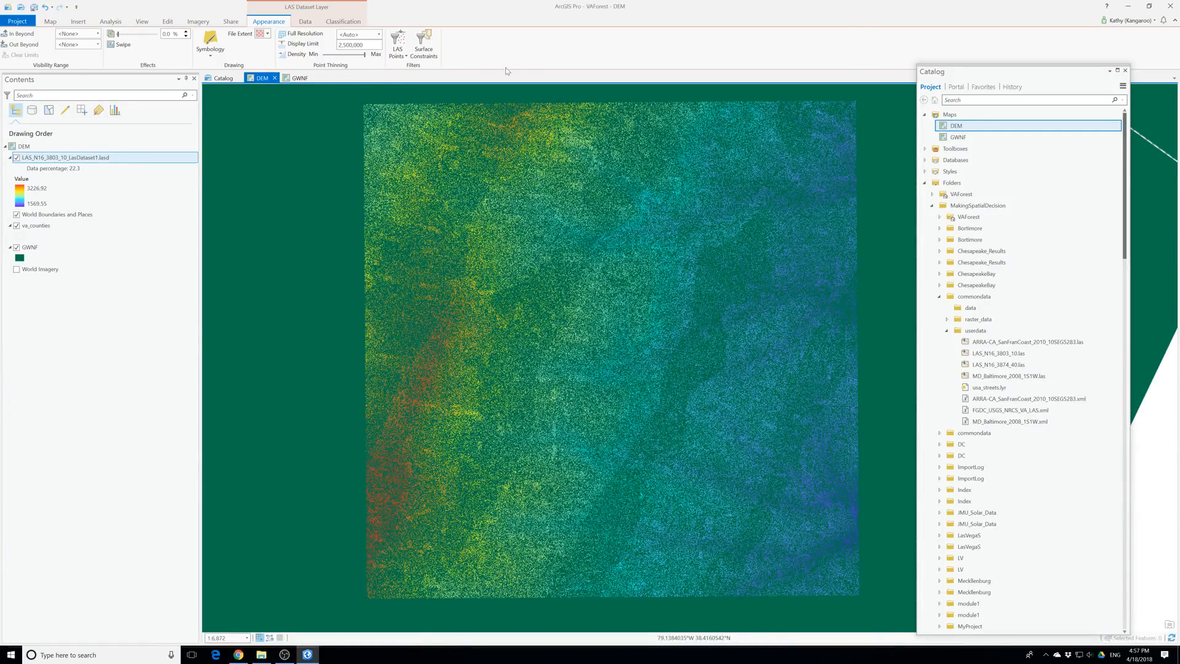
Search the geoprocessing tools for "las dataset to raster" and open the LAS Dataset To Raster tool
click(399, 48)
click(399, 48)
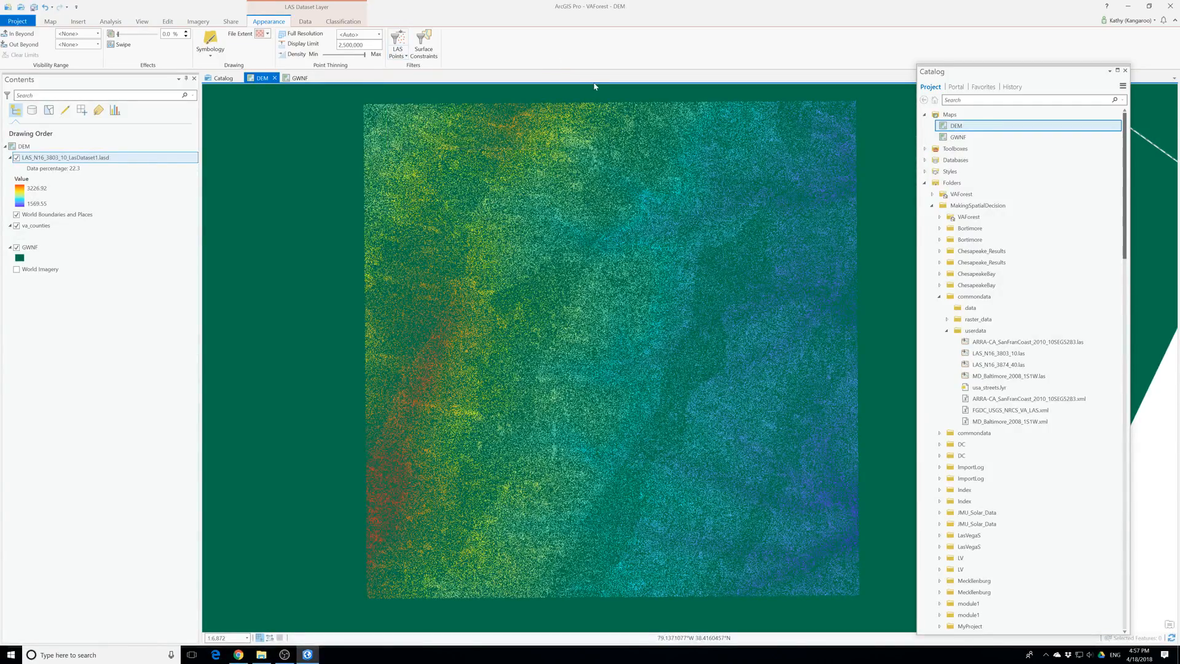
click(110, 21)
click(120, 42)
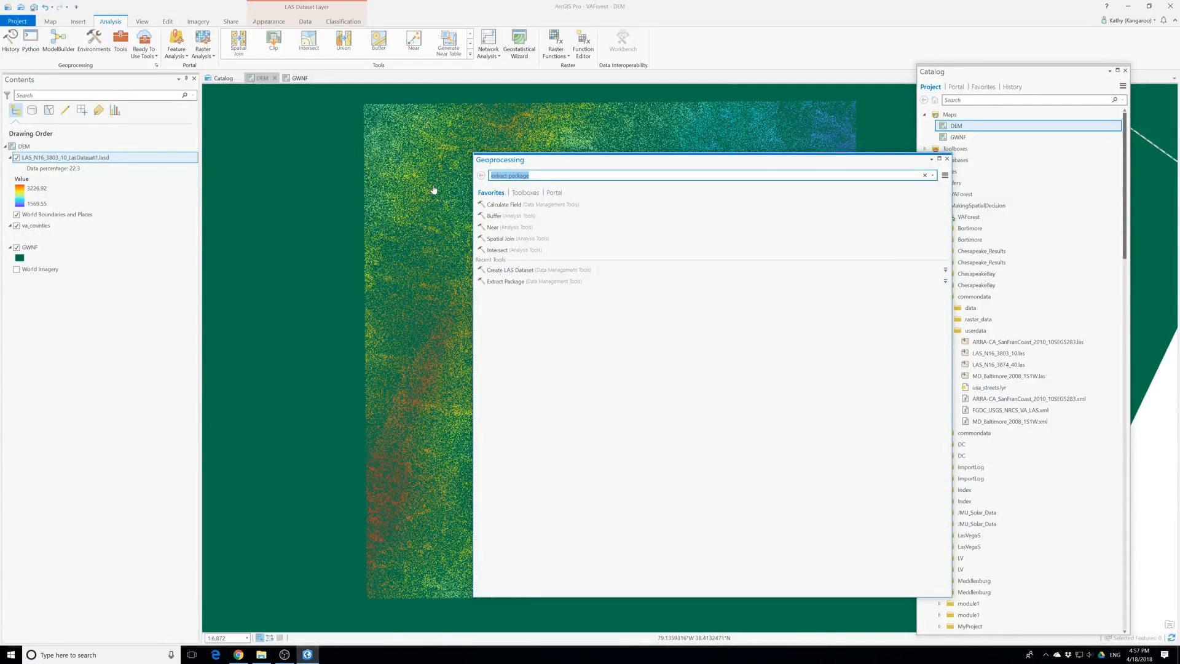
text(las dataset )
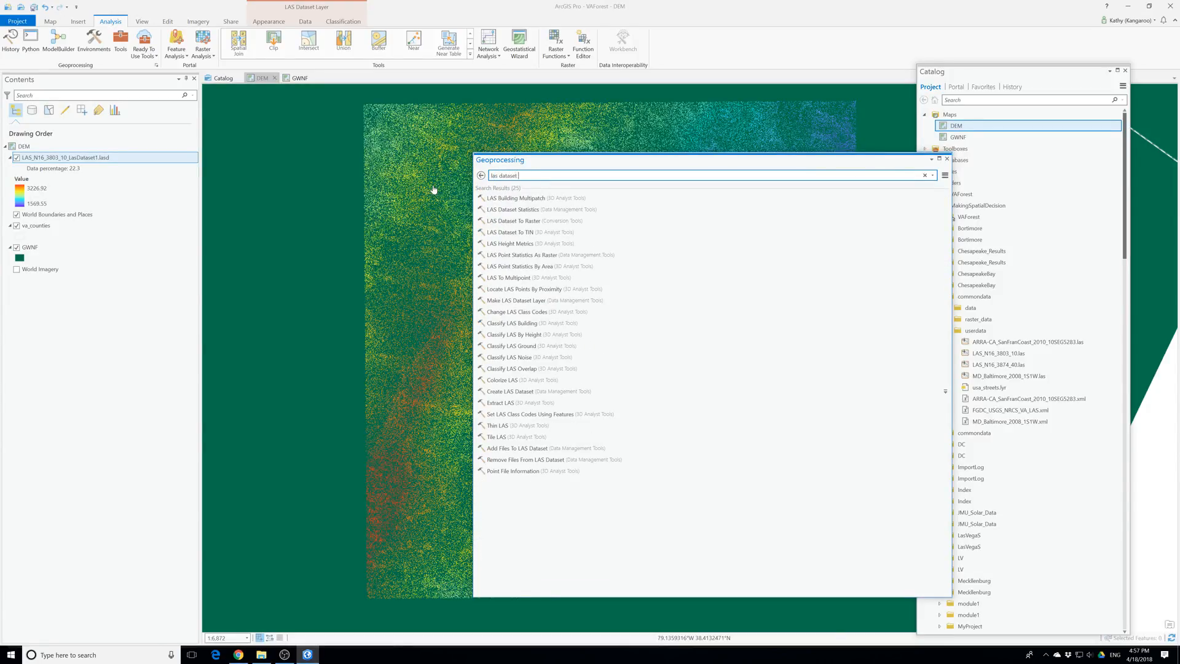
text(to raster)
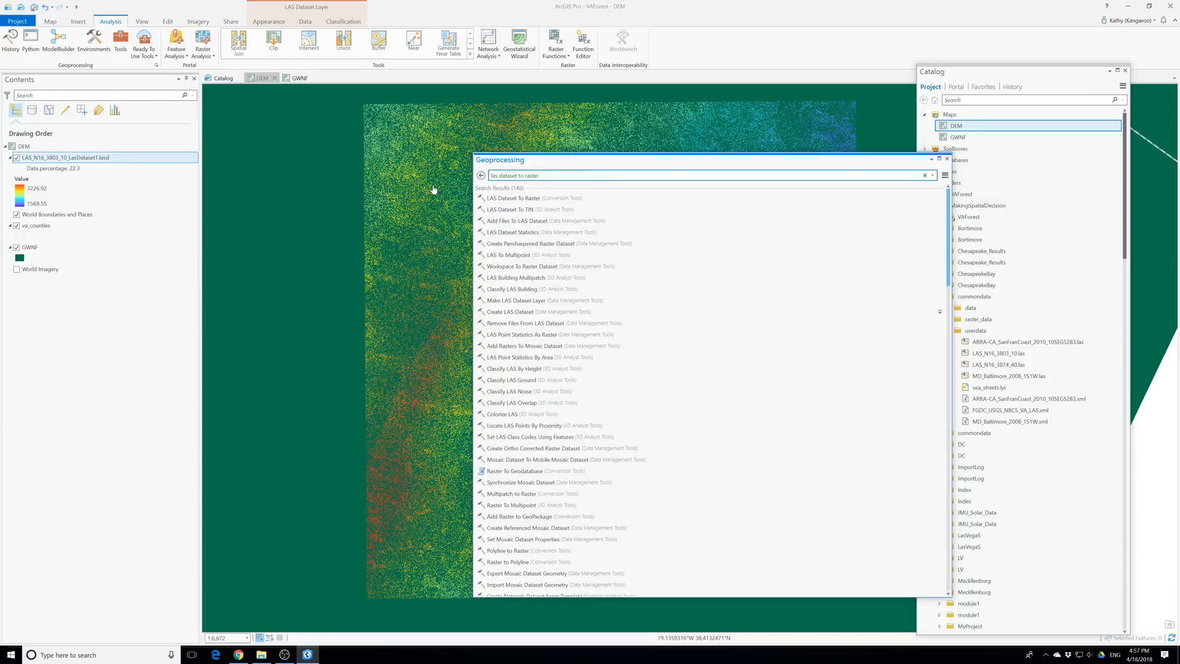
click(540, 207)
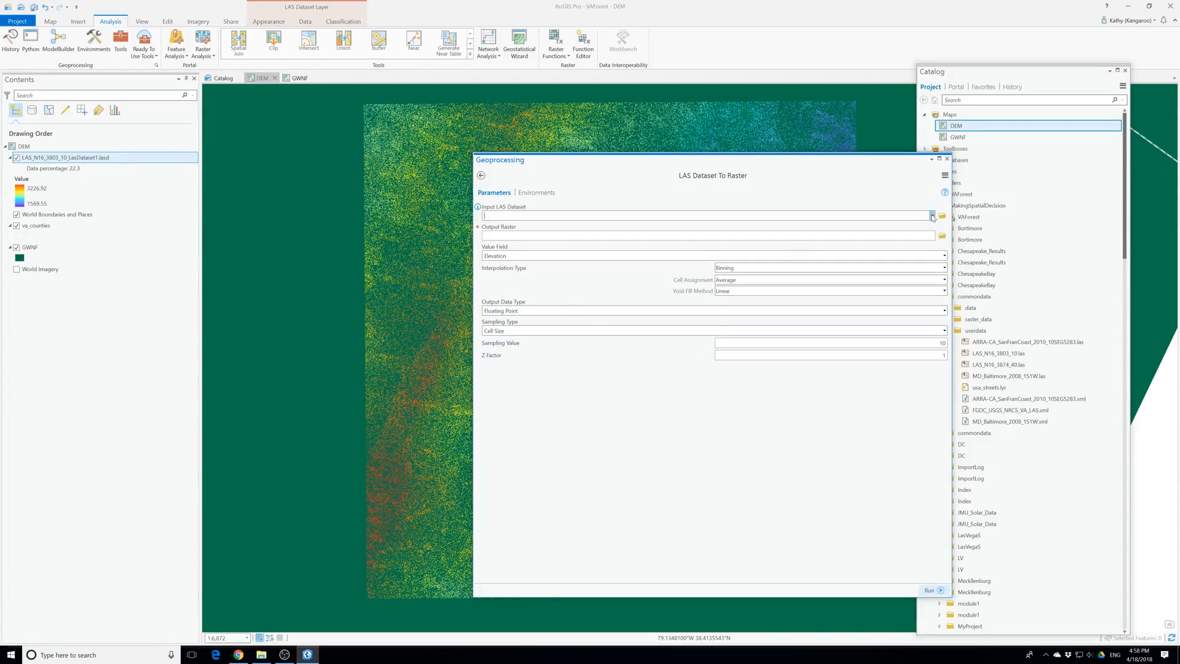
Use LAS_N16_3803_10_LasDataset1.lasd as the input LAS dataset and name the output raster DEM in the vaforest geodatabase
click(932, 217)
click(599, 230)
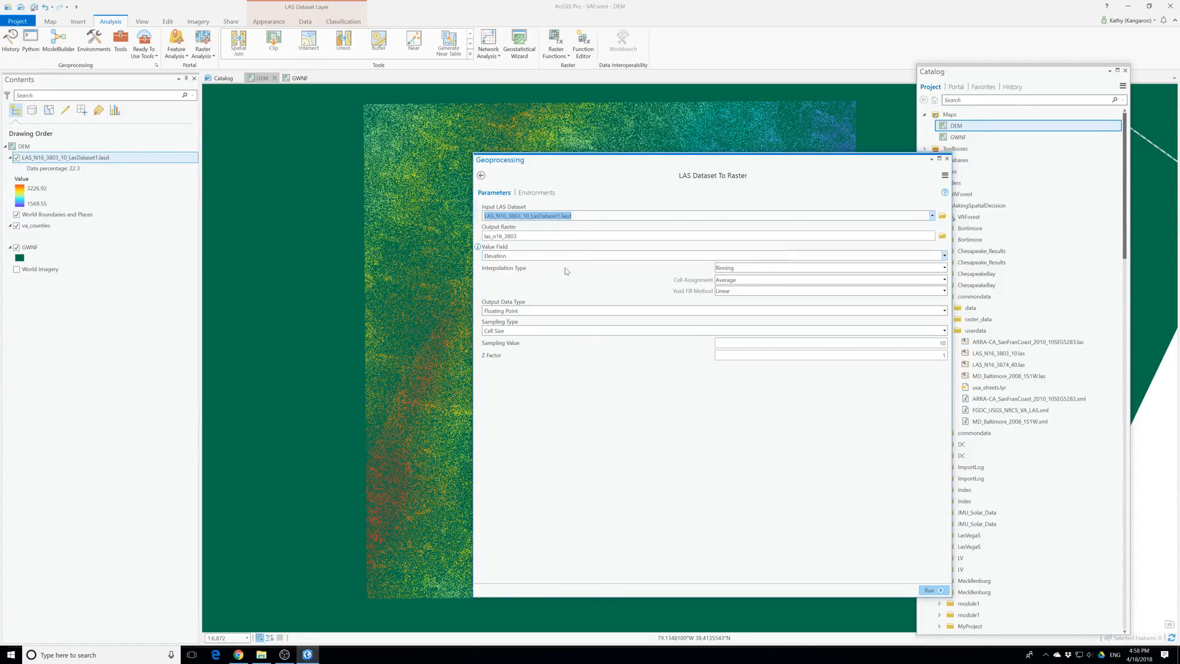
drag(534, 236, 727, 244)
key(BackSpace)
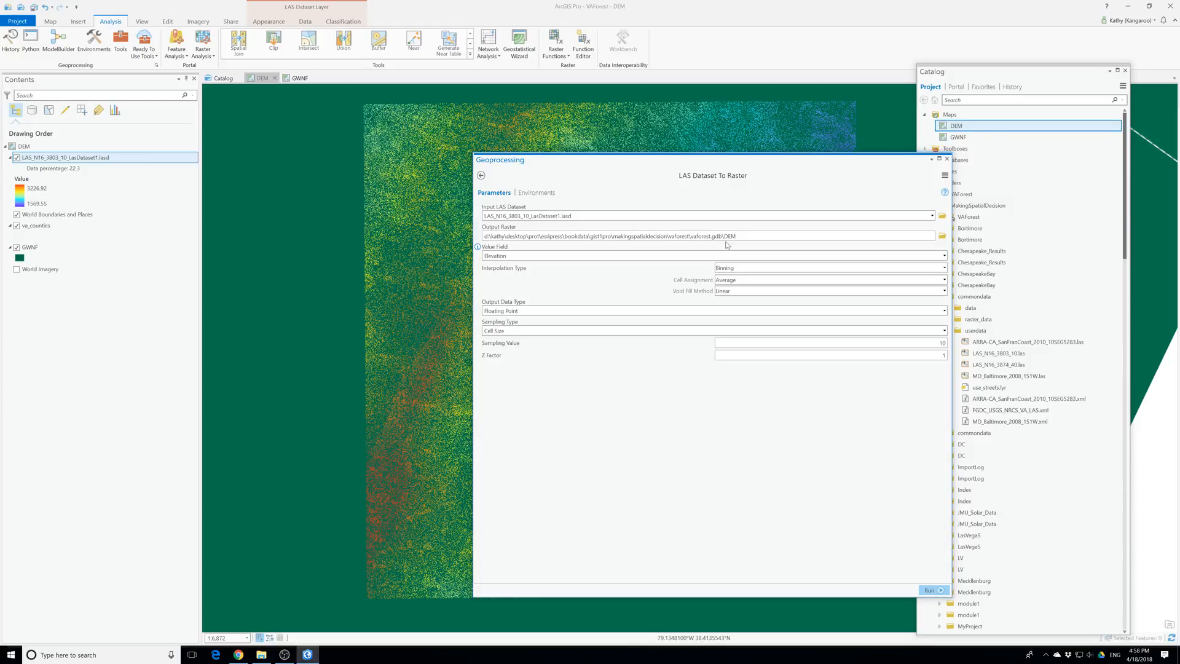
Set binning cell assignment to Minimum and void fill method to Natural Neighbor, and generate the DEM raster
click(944, 280)
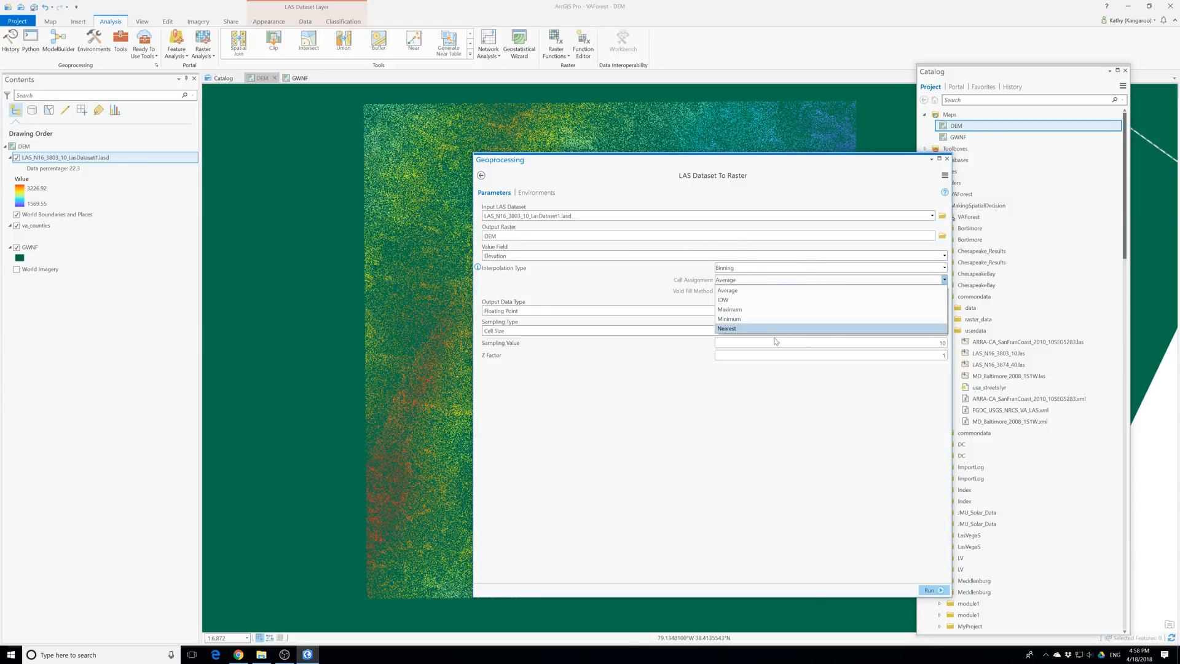
click(729, 319)
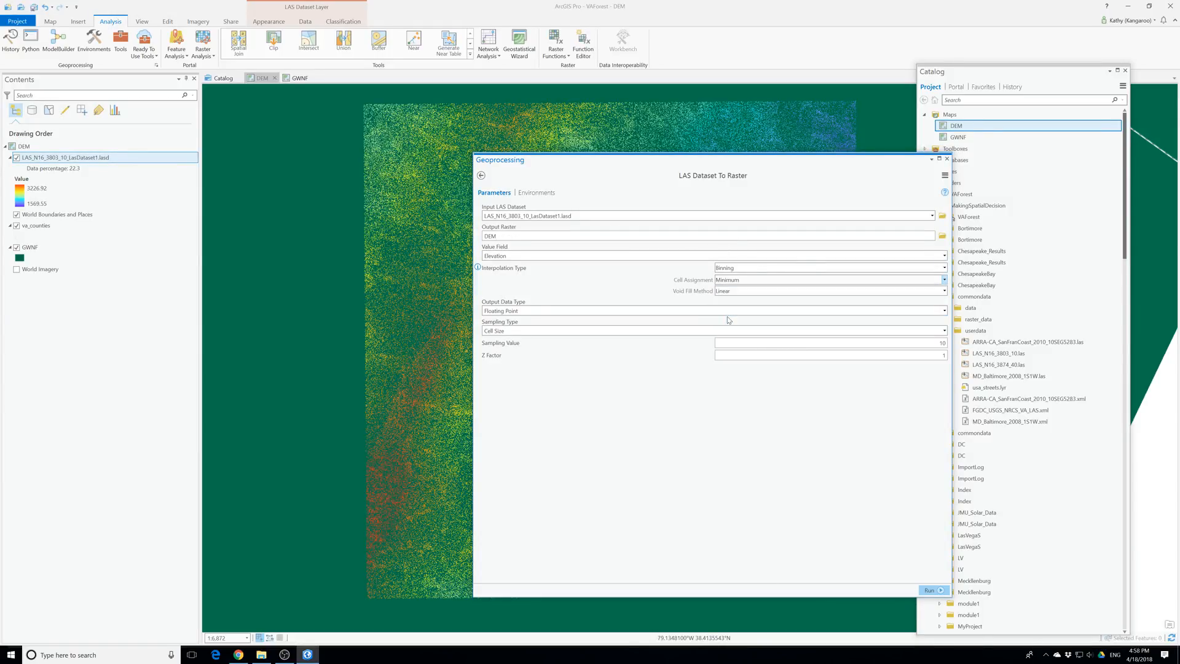
click(776, 293)
click(756, 322)
click(925, 591)
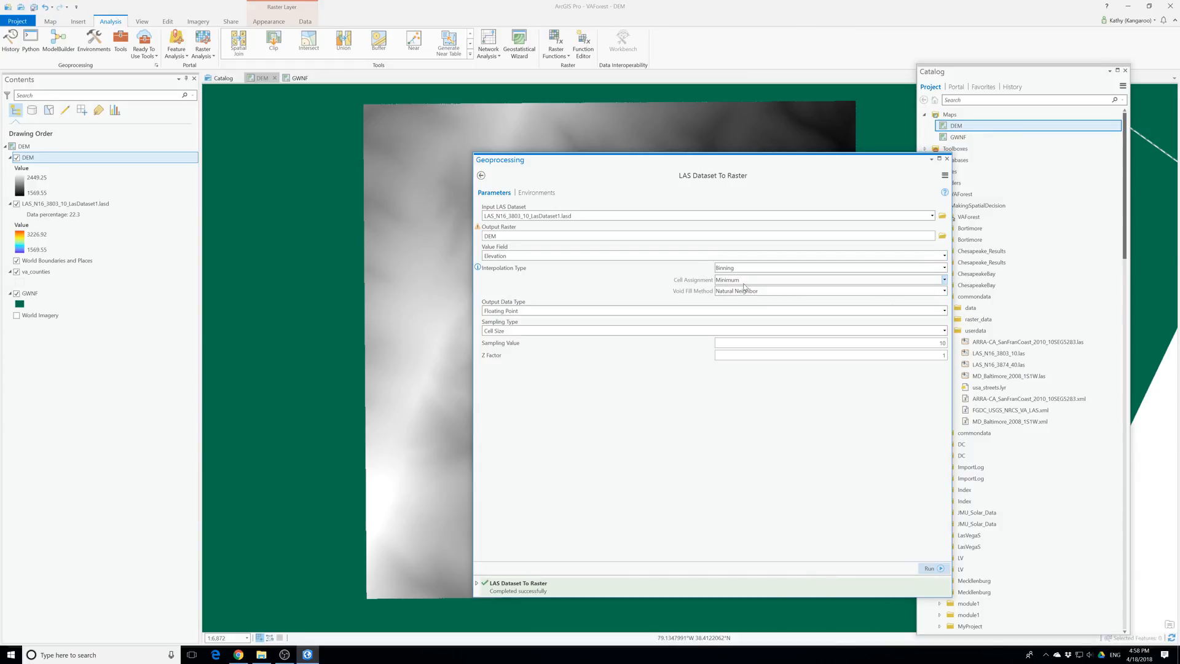
Generate a second raster named DEMMax with Maximum cell assignment, and close the geoprocessing tool
click(935, 279)
click(750, 311)
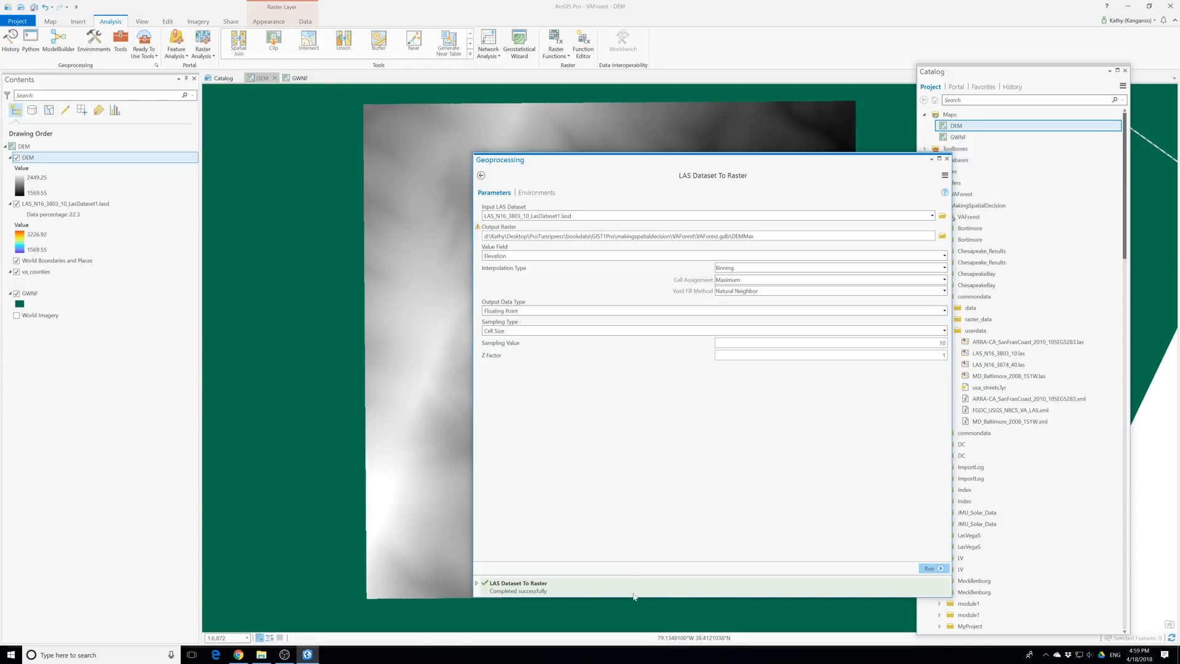
click(929, 568)
mouse_move(552, 580)
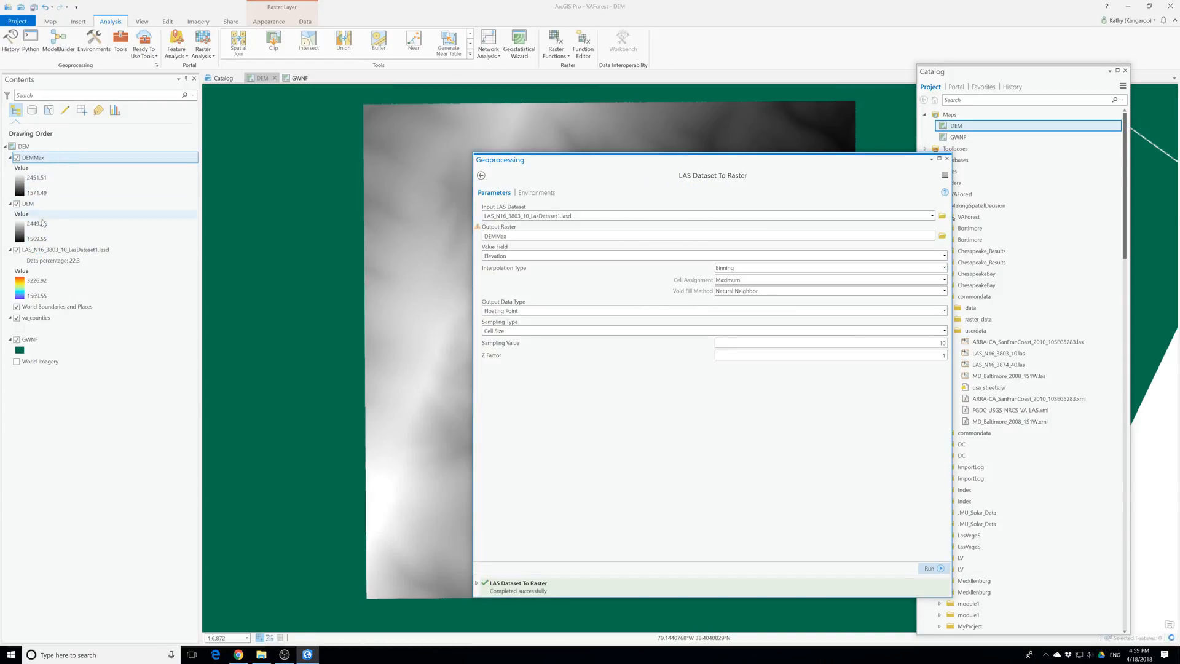
click(947, 160)
Symbolize the DEMMax layer with the Elevation #1 color scheme, showing all schemes with their names, and close the symbology settings
right_click(28, 157)
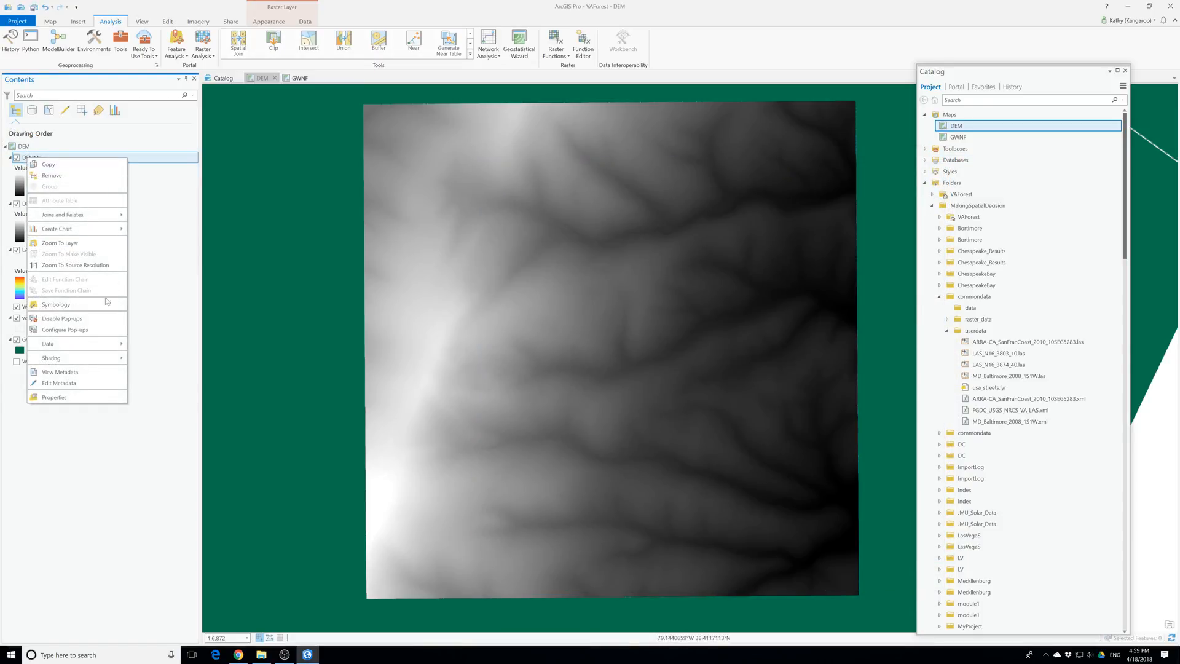
click(67, 305)
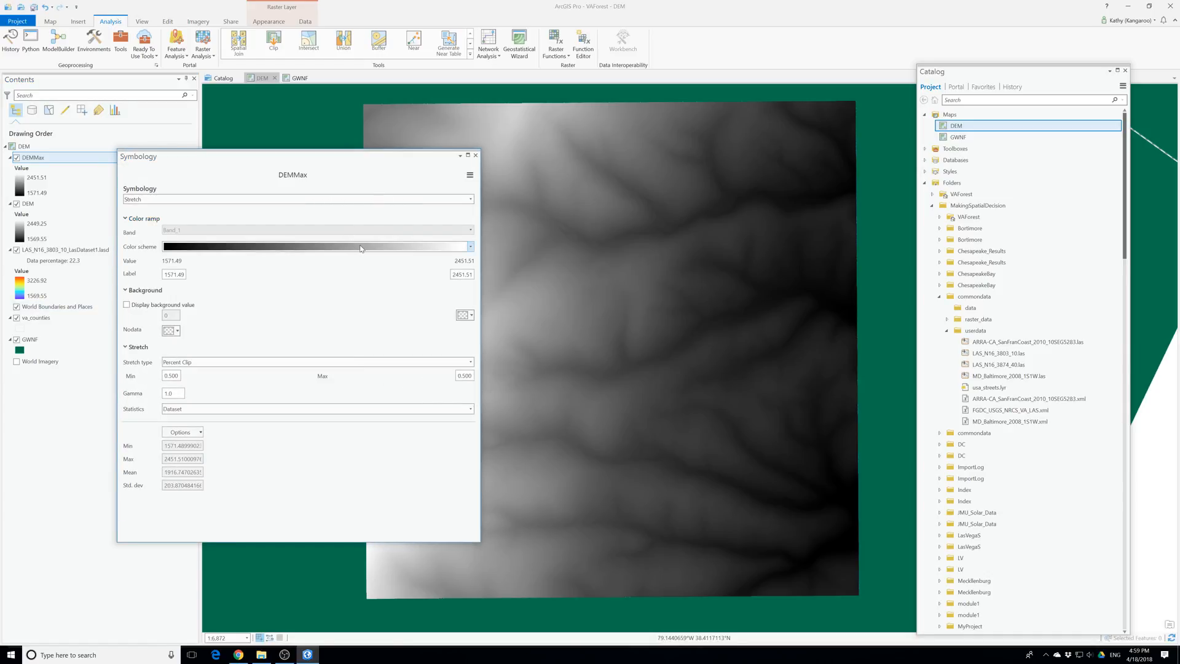
click(470, 247)
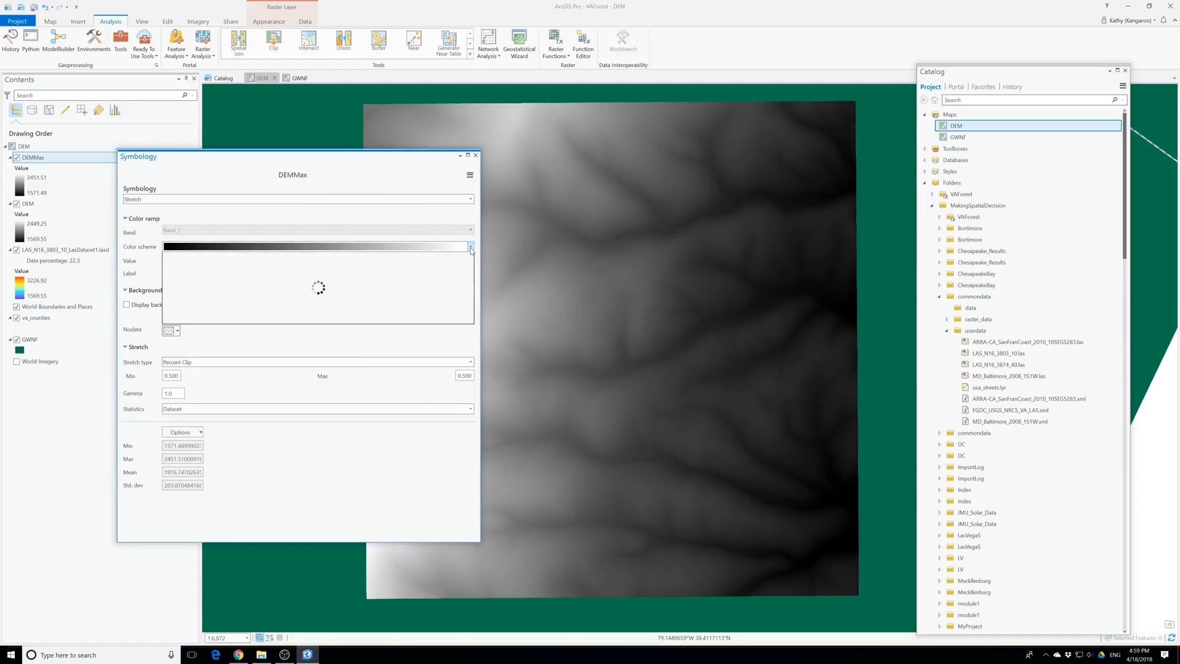
click(168, 454)
click(167, 465)
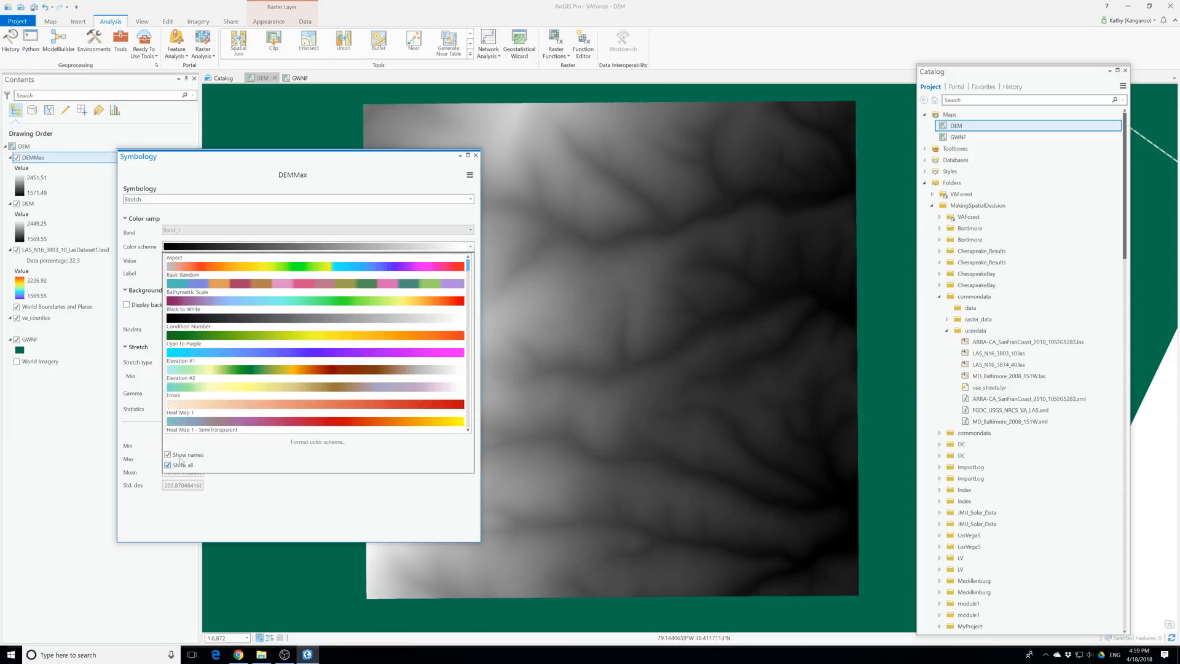
click(214, 370)
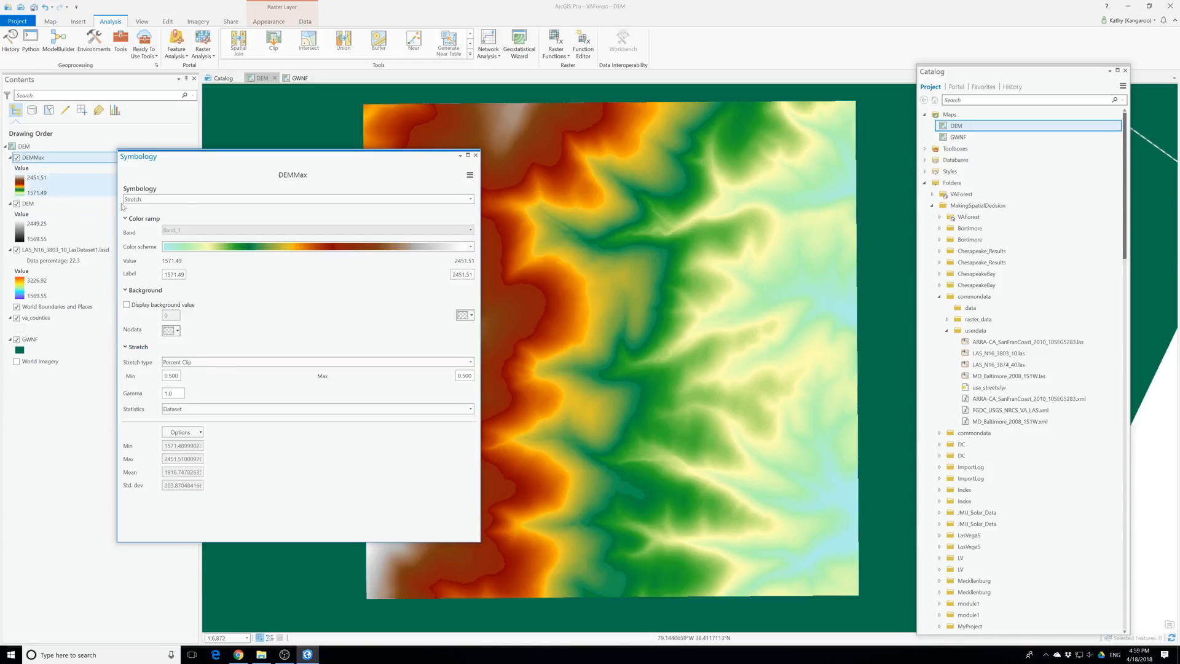
click(476, 156)
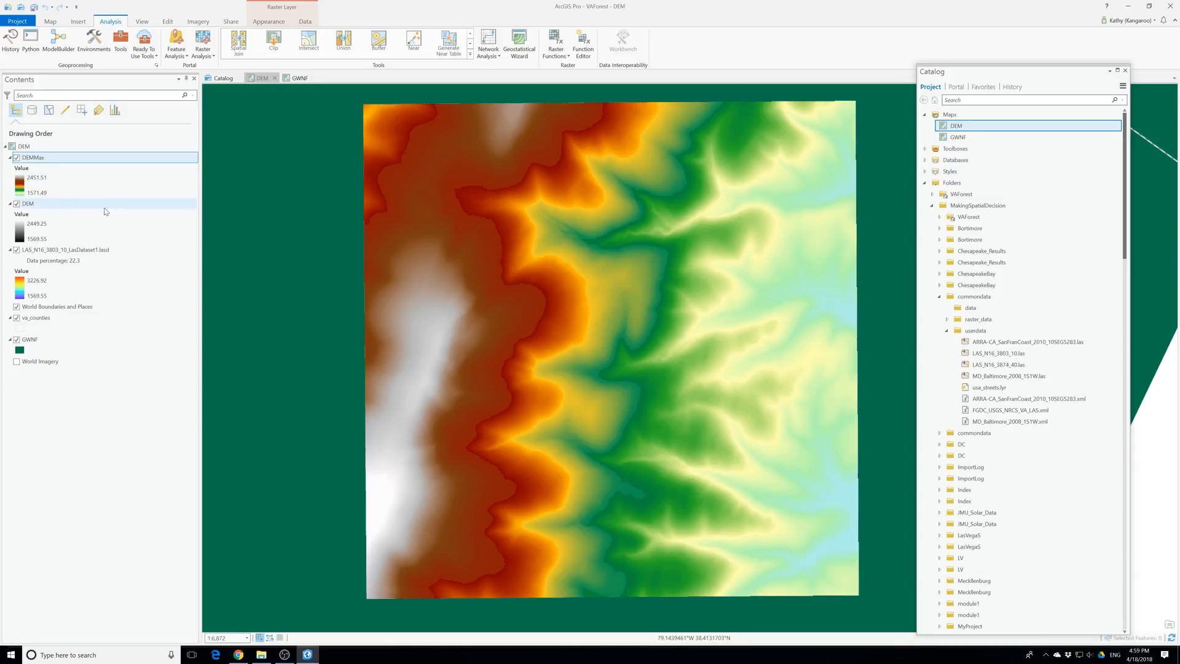
Examine the DEMMax layer's data source and raster information in an enlarged properties dialog, and close it
right_click(35, 157)
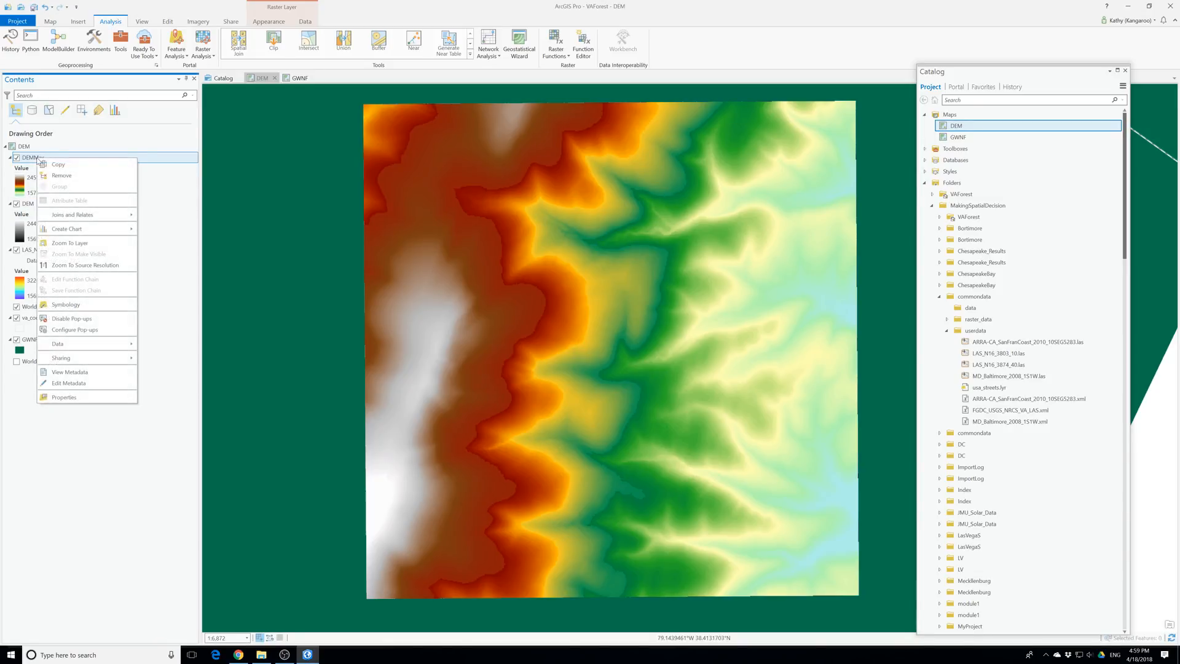
click(64, 397)
click(471, 278)
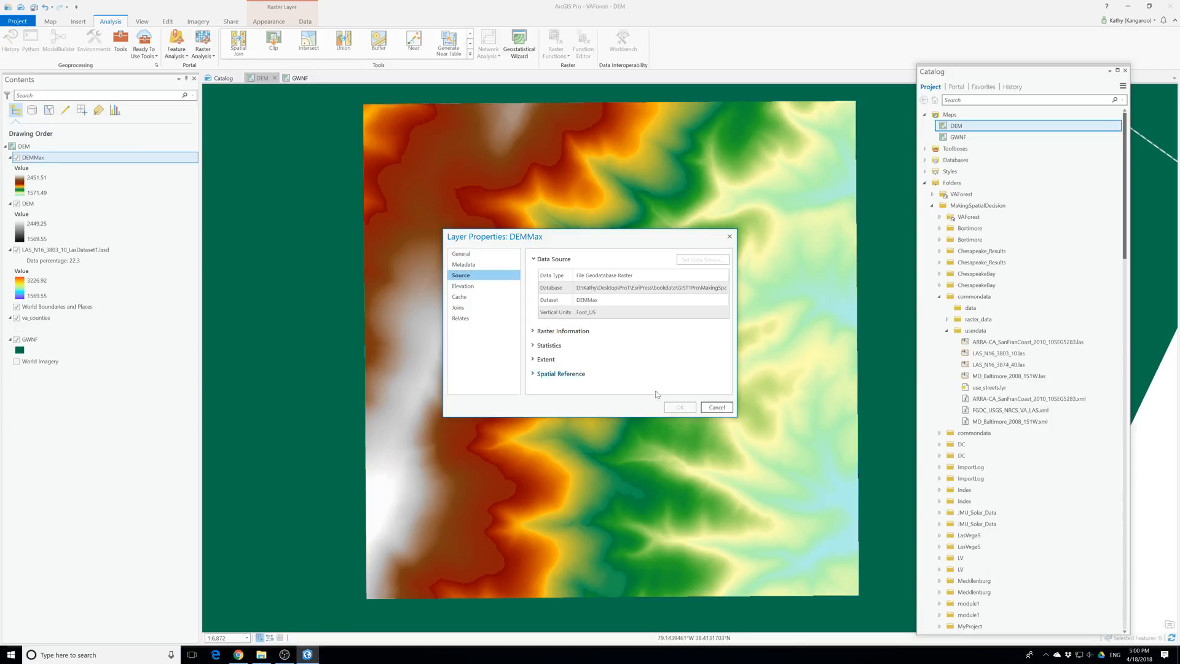
drag(738, 420, 848, 513)
click(578, 335)
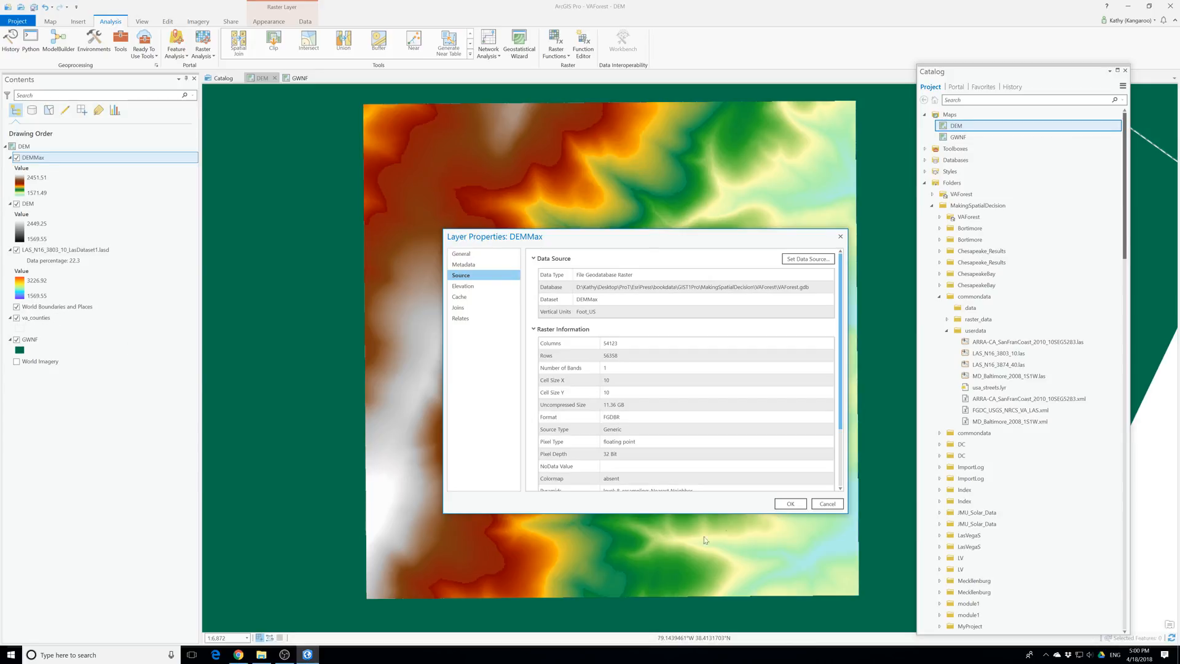
click(790, 503)
Hide the World Boundaries and Places, va_counties and GWNF layers in the DEM map
click(16, 317)
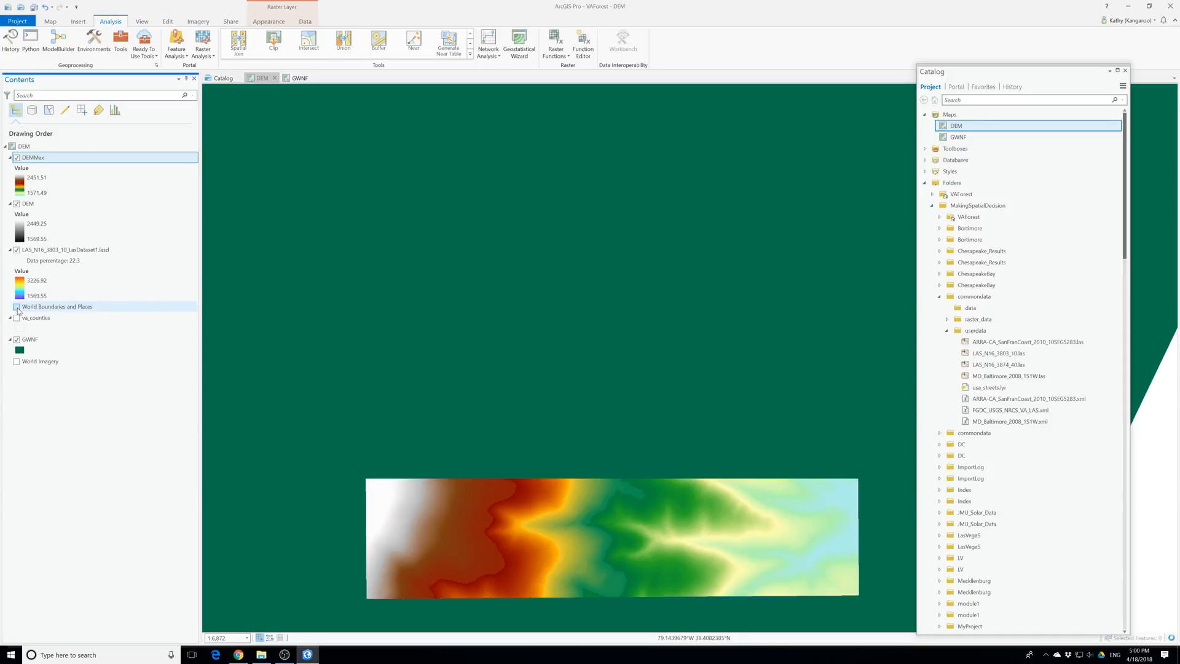
click(16, 339)
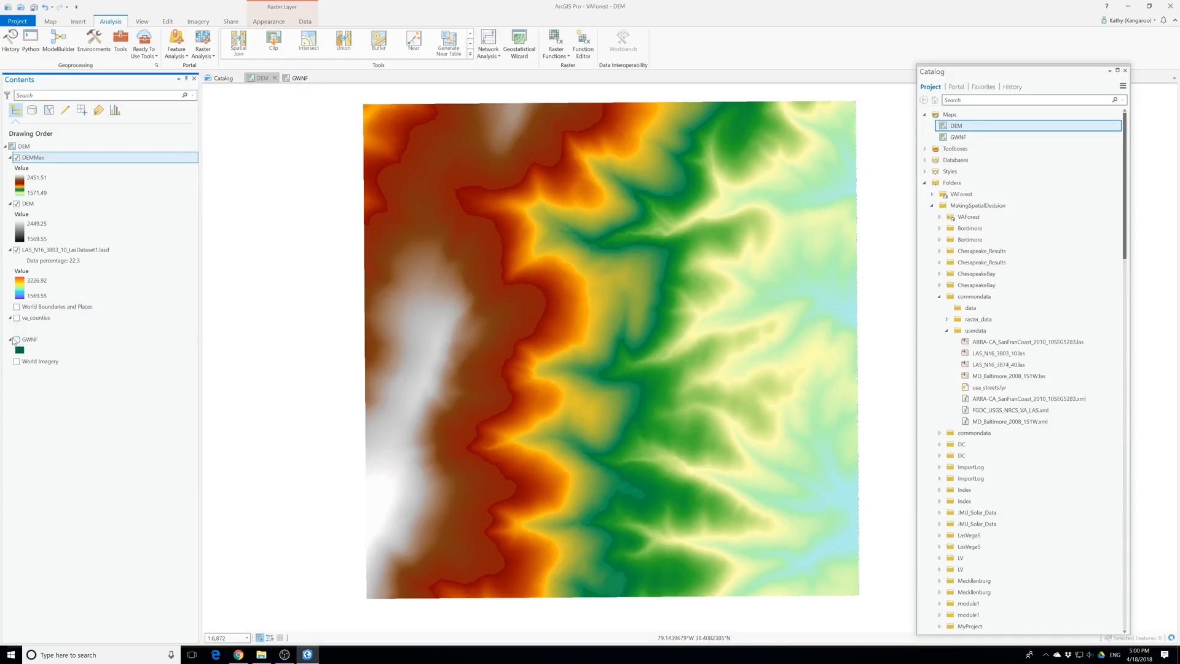
drag(579, 426, 525, 391)
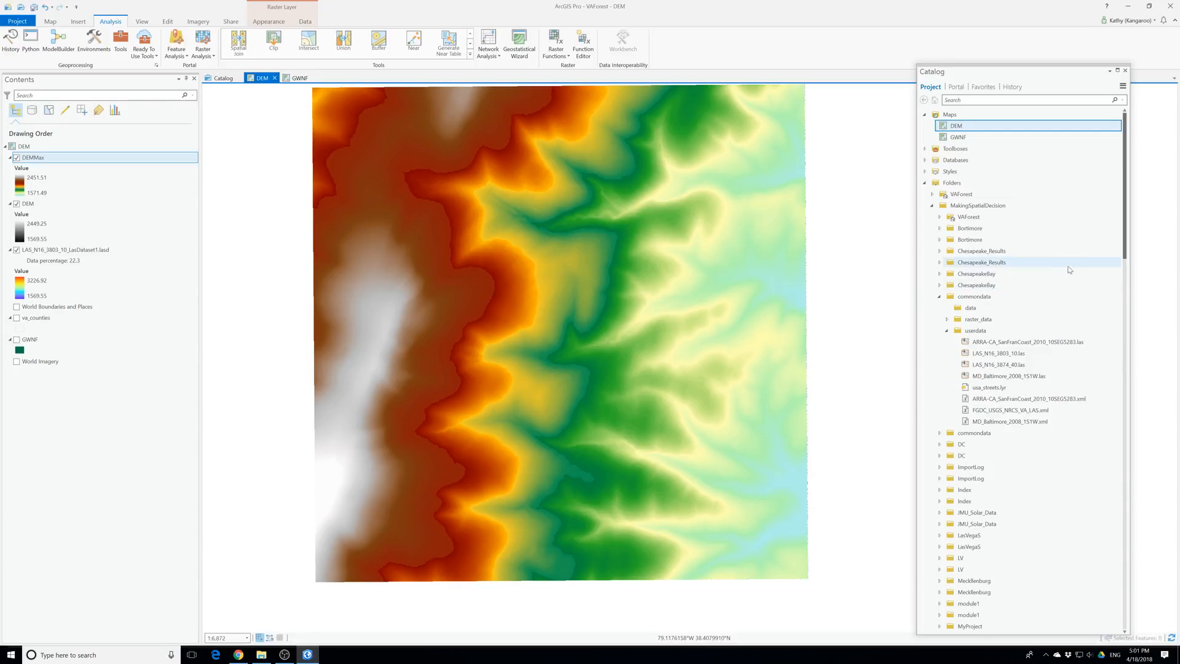
Expand the project databases to show the contents of the VAForest.gdb geodatabase
scroll(1000, 355, down, 5)
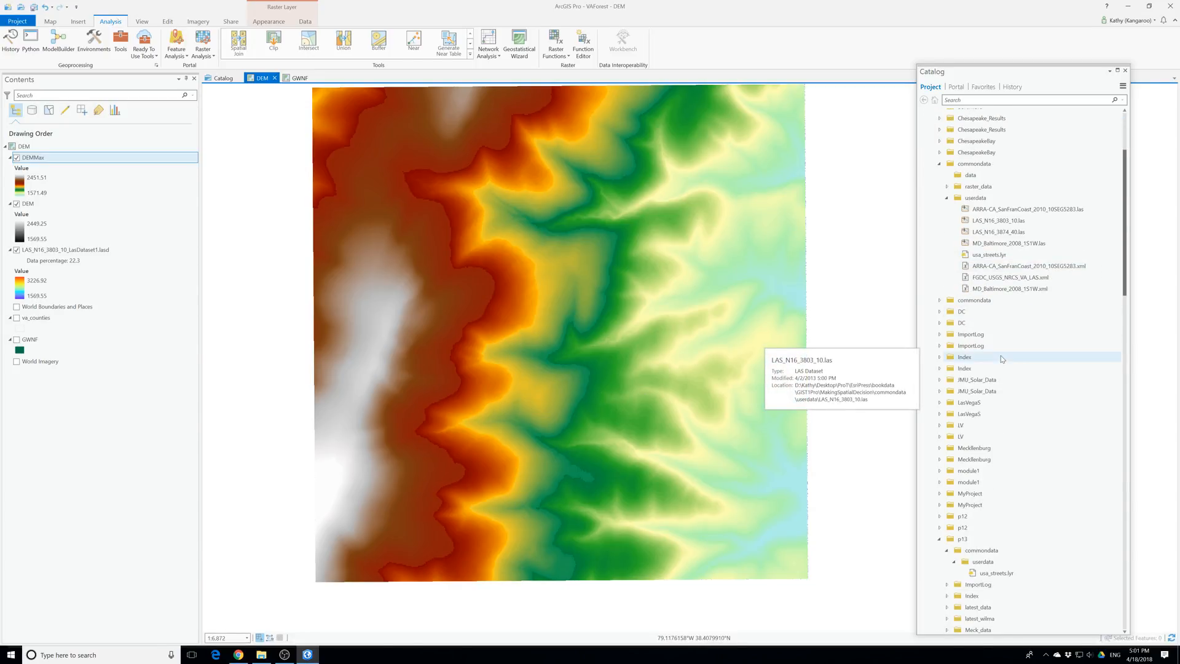
scroll(1000, 355, down, 5)
scroll(999, 356, up, 7)
scroll(999, 357, up, 3)
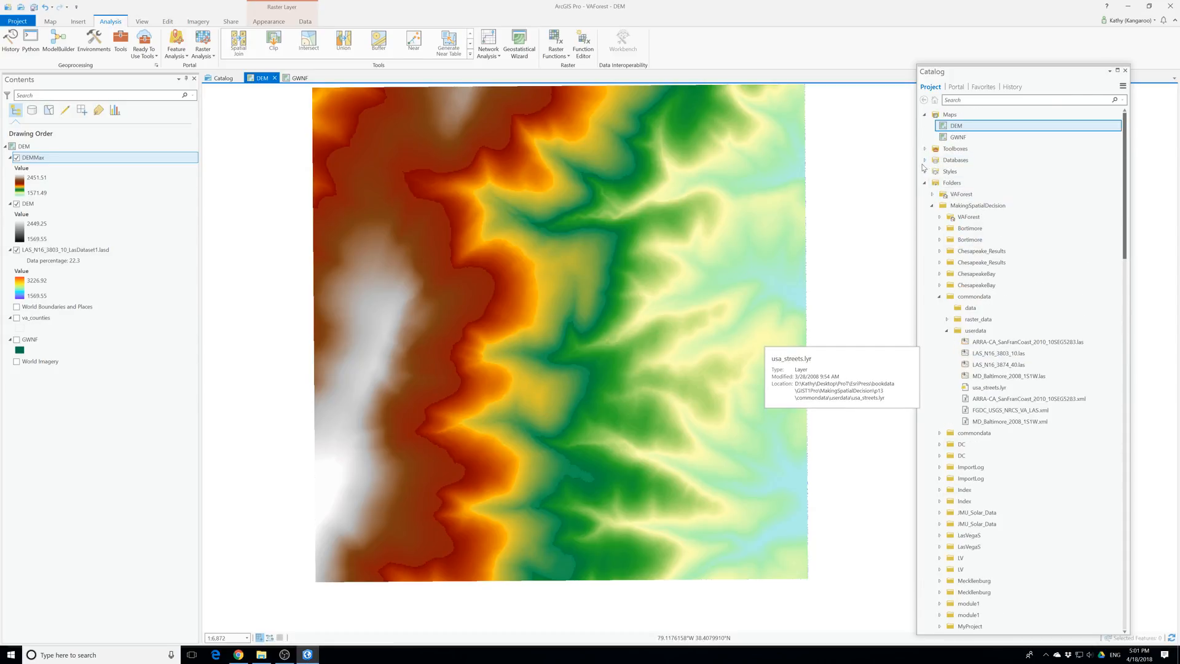
click(925, 160)
click(932, 172)
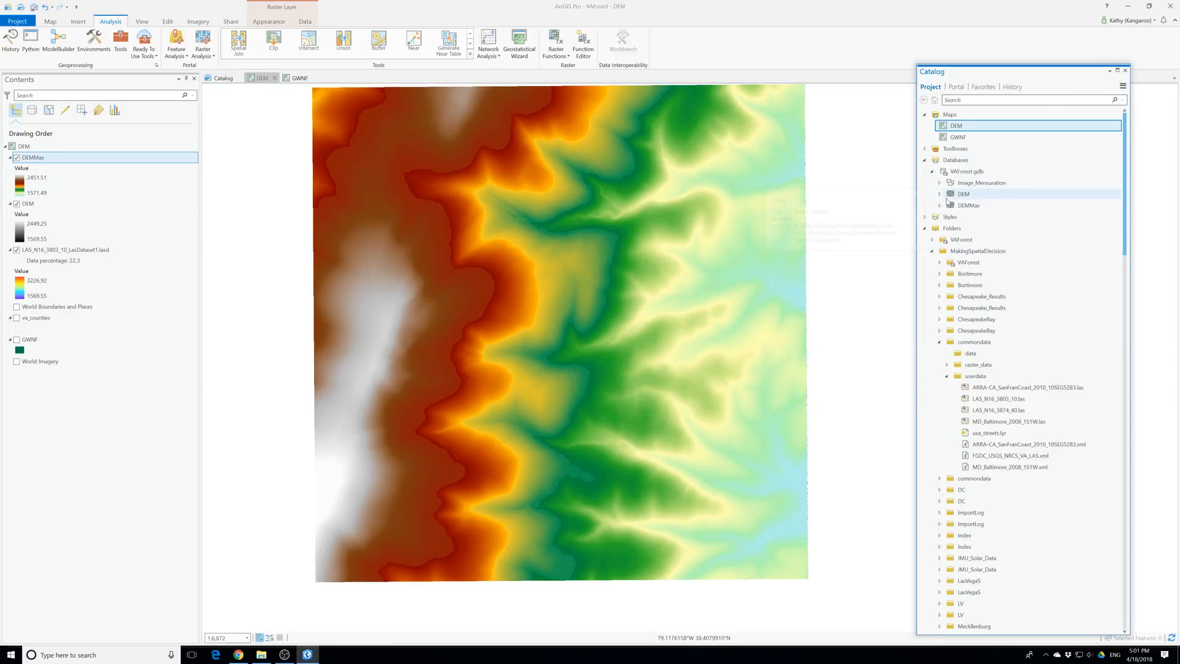
Copy the DEMMax raster dataset and paste the duplicate into VAForest.gdb
click(955, 206)
right_click(955, 209)
key(Escape)
right_click(957, 175)
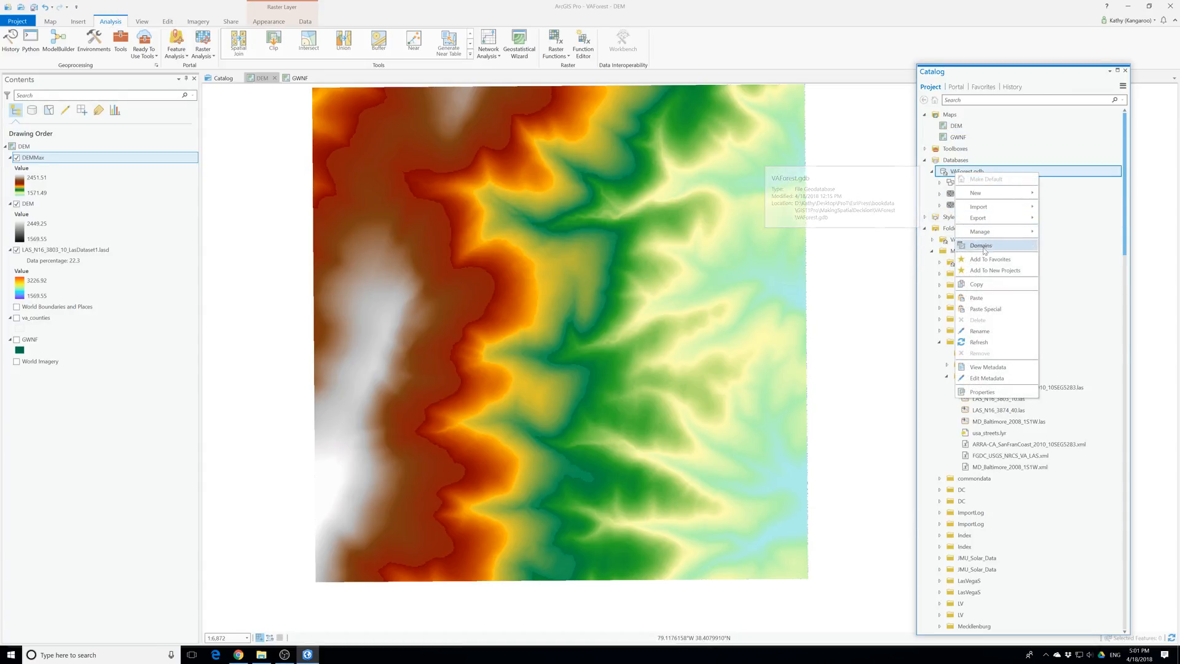
click(970, 309)
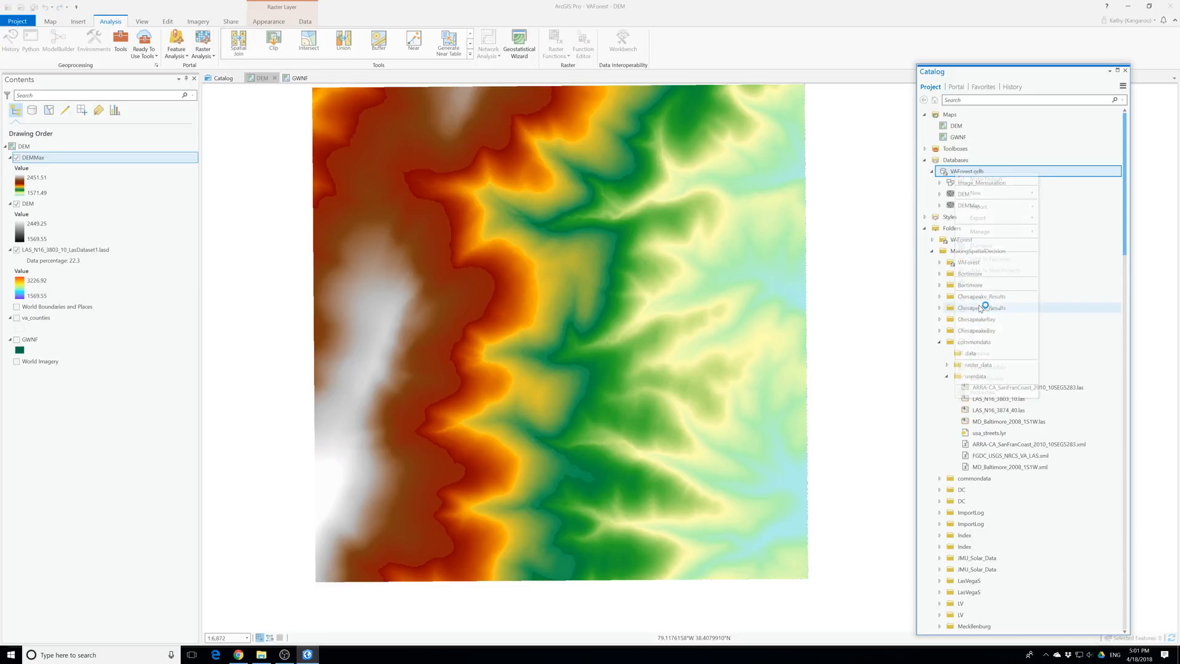
click(754, 249)
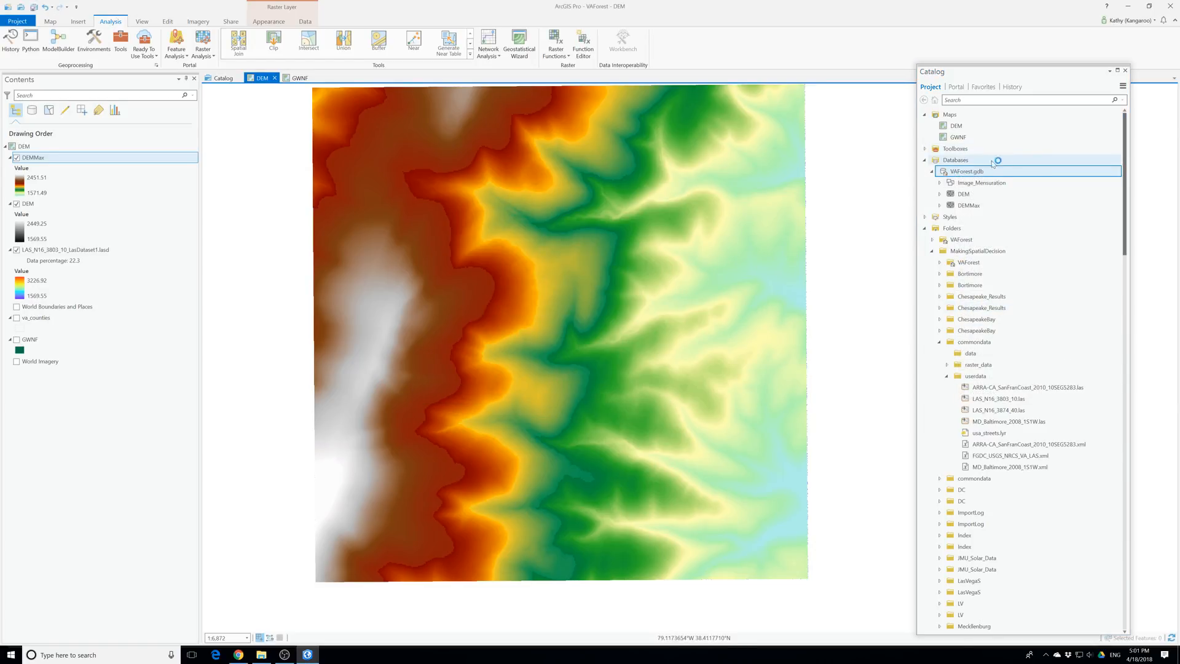
right_click(963, 176)
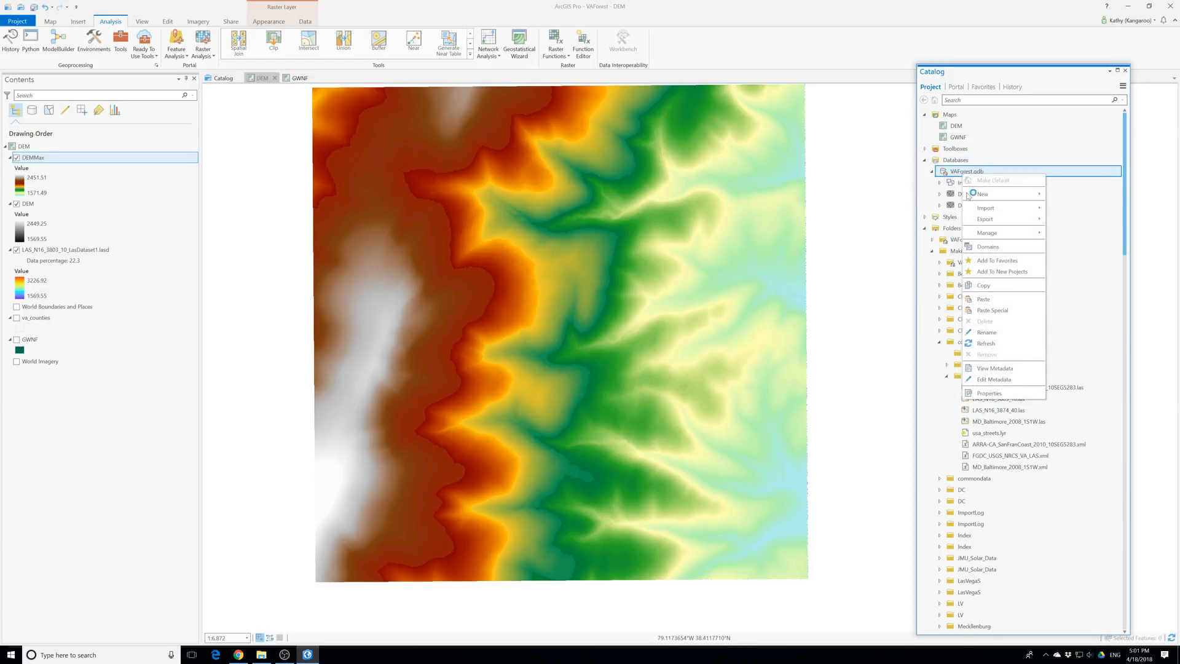
click(990, 303)
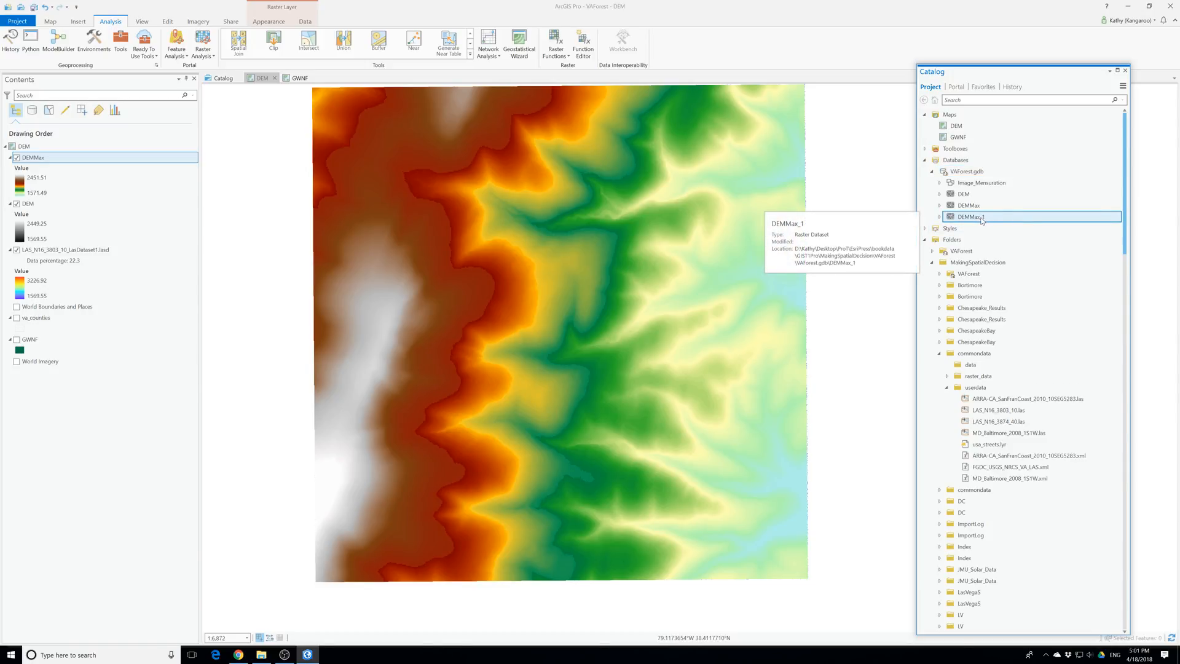
Rename the pasted DEMMax_1 raster dataset as DSM
click(981, 219)
text(DA)
text(M)
key(Return)
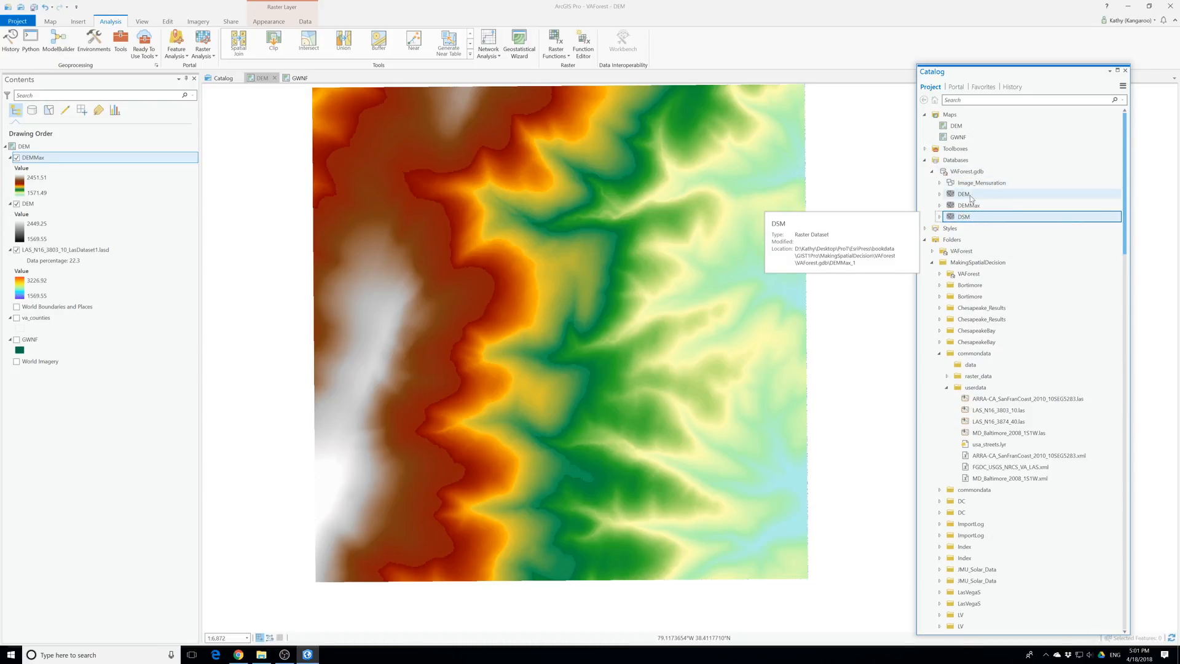
Rename the DEM raster dataset in VAForest.gdb as DEMin
click(969, 195)
right_click(971, 196)
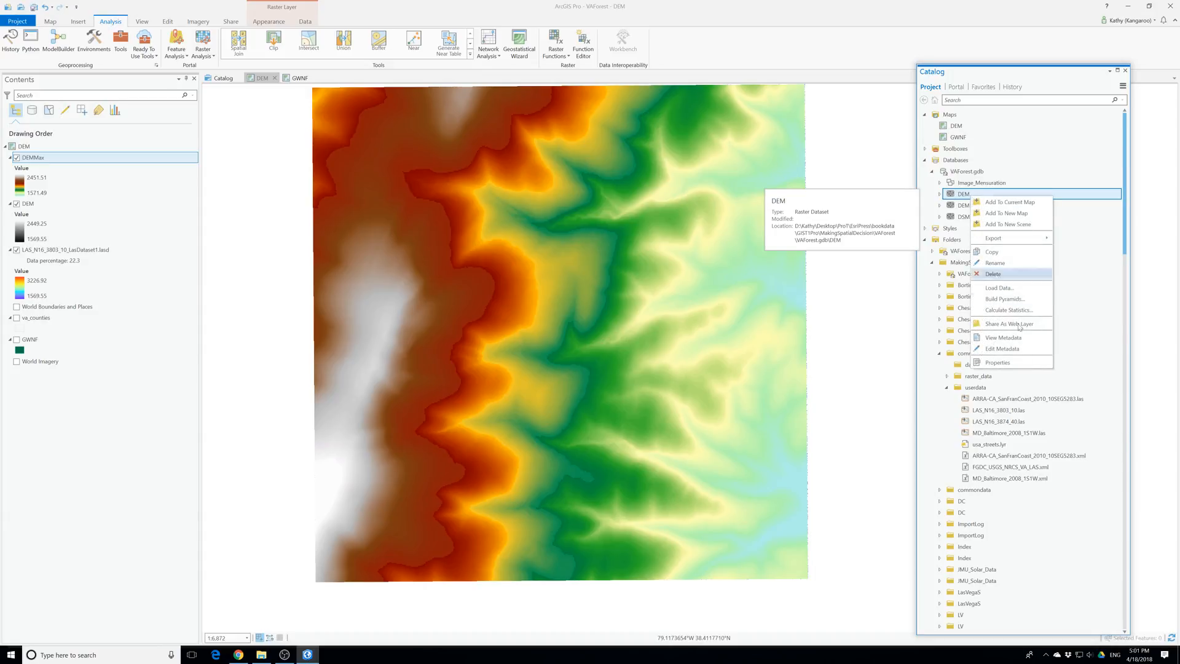
click(994, 263)
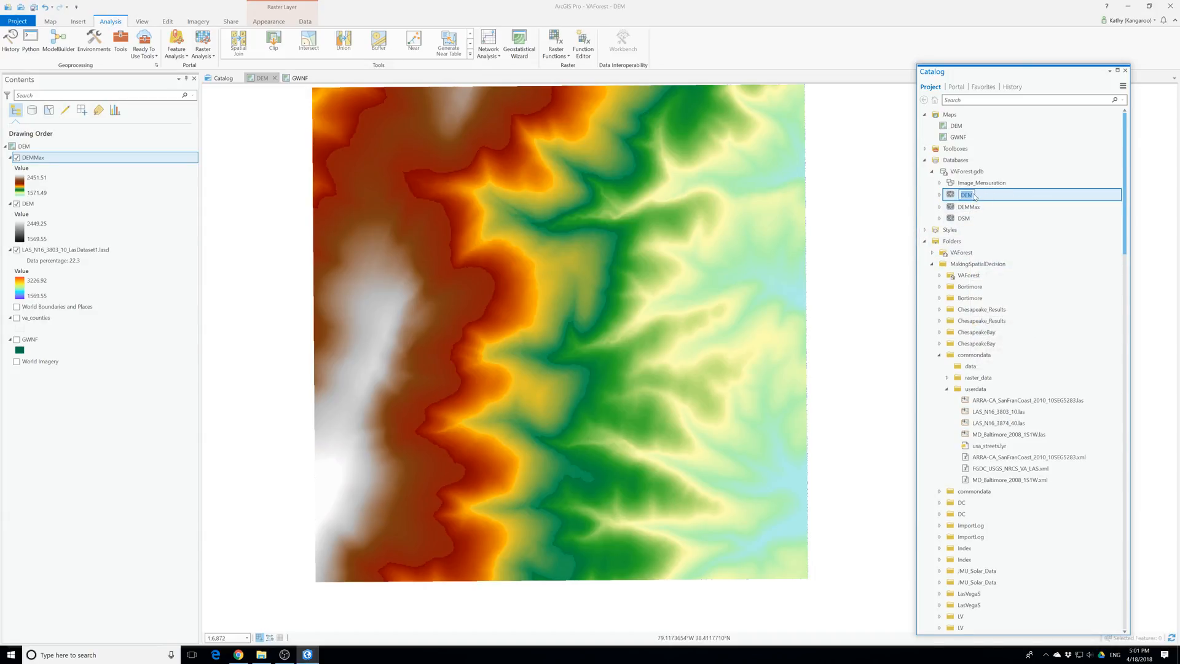
click(973, 196)
key(Return)
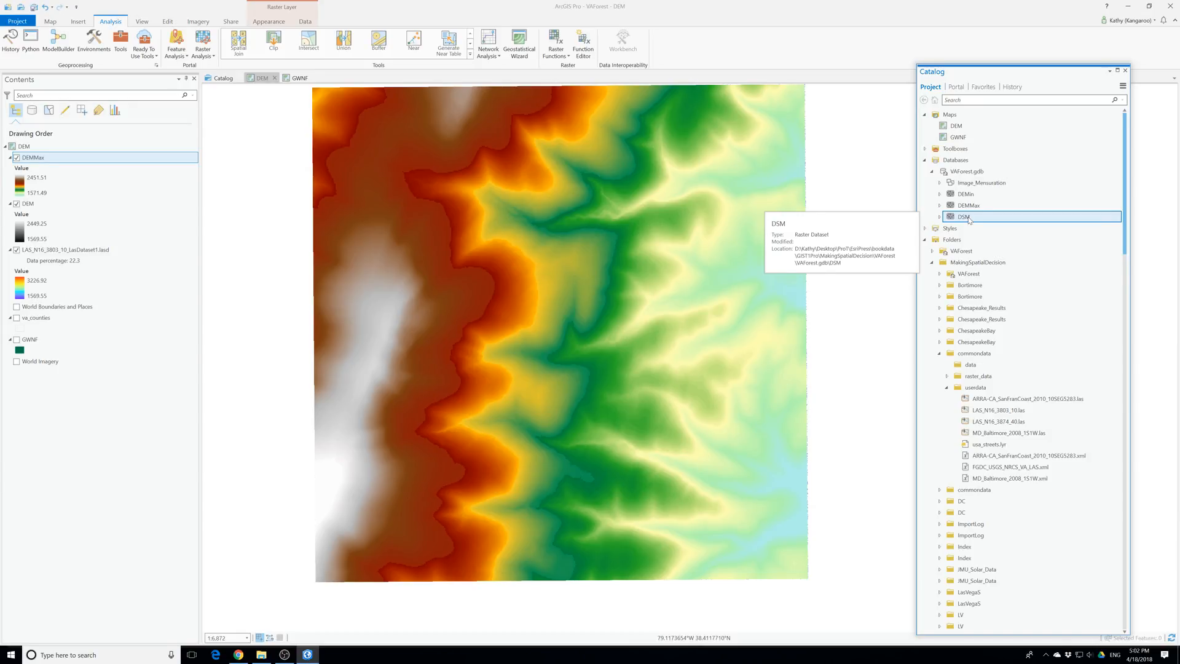
Permanently delete the DSM raster dataset from VAForest.gdb
right_click(965, 221)
click(986, 298)
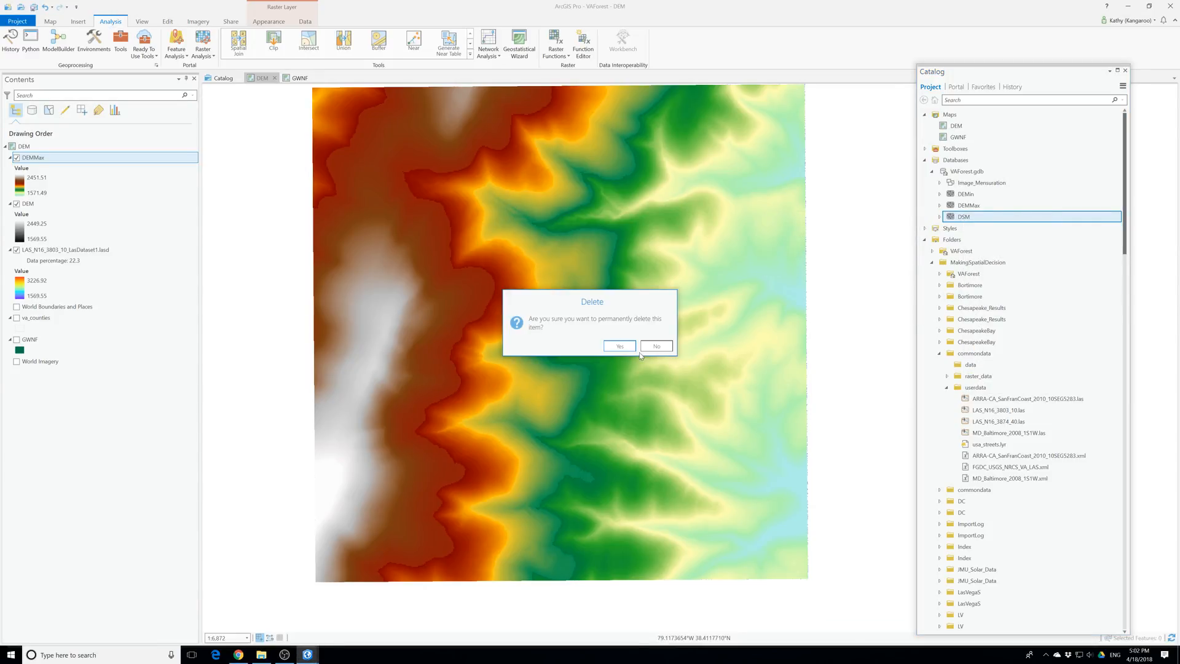
click(617, 345)
Copy the DEM map and paste the duplicate into the project's maps
click(941, 127)
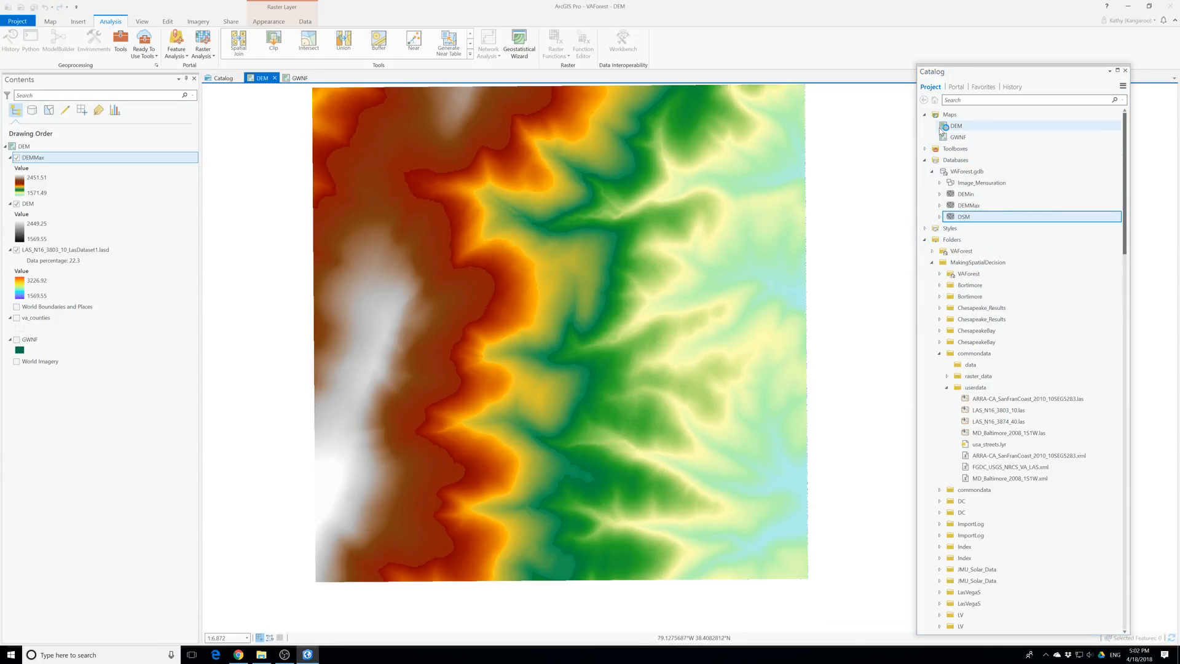
right_click(956, 124)
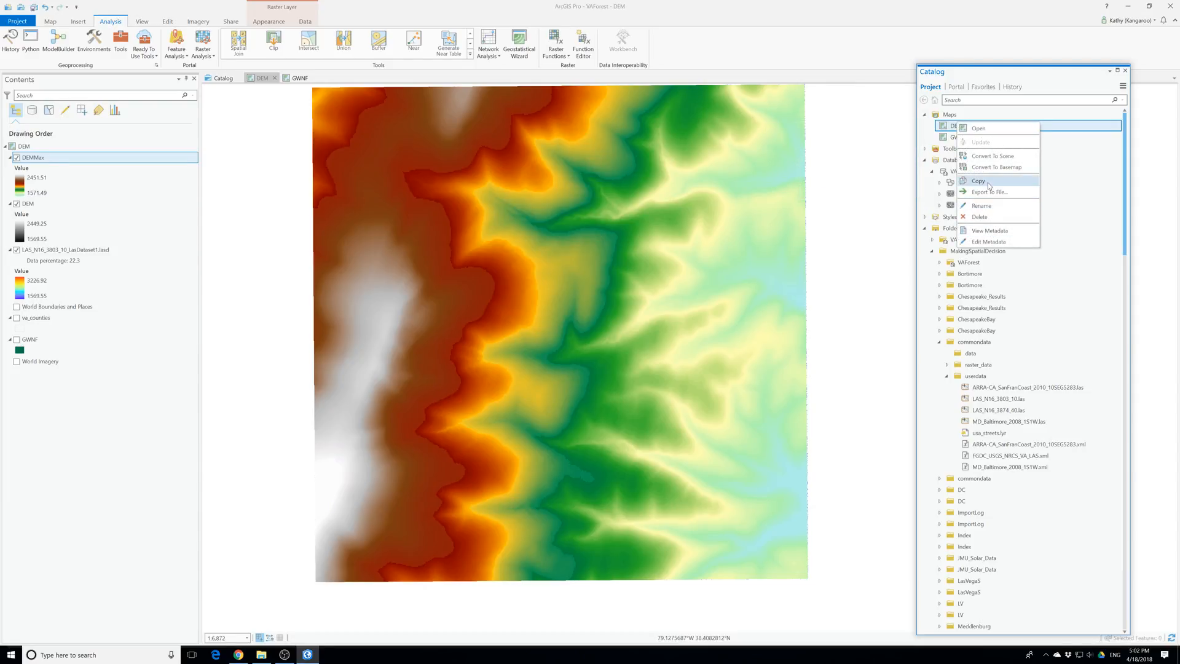
click(987, 181)
click(950, 116)
right_click(950, 117)
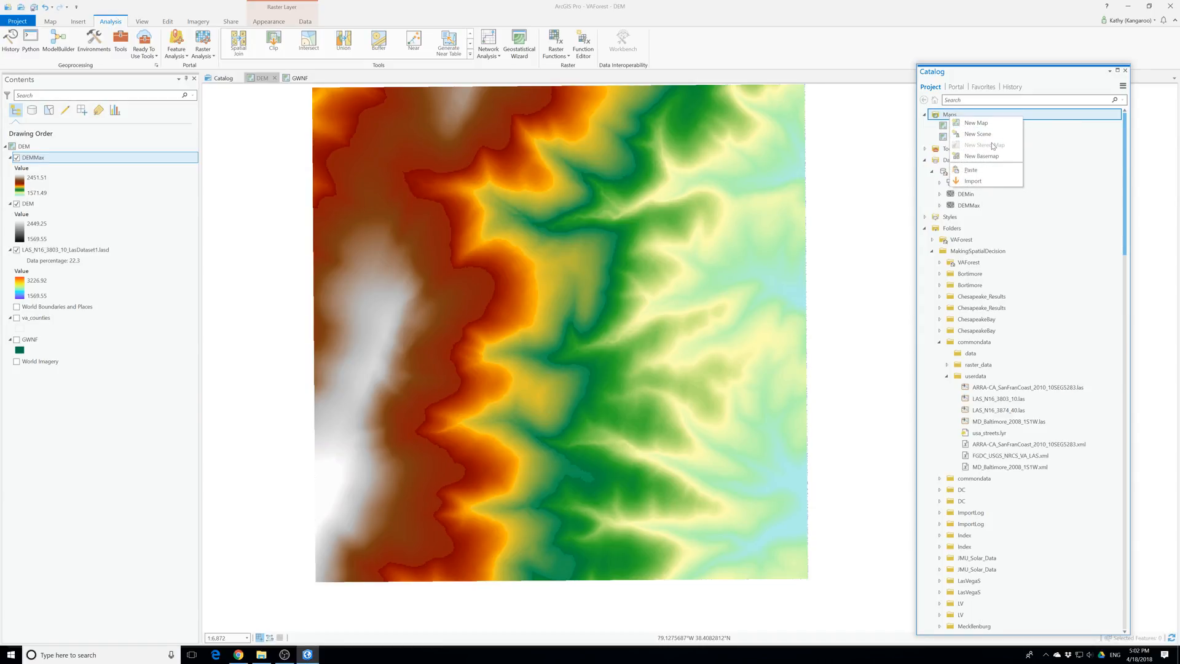
click(971, 169)
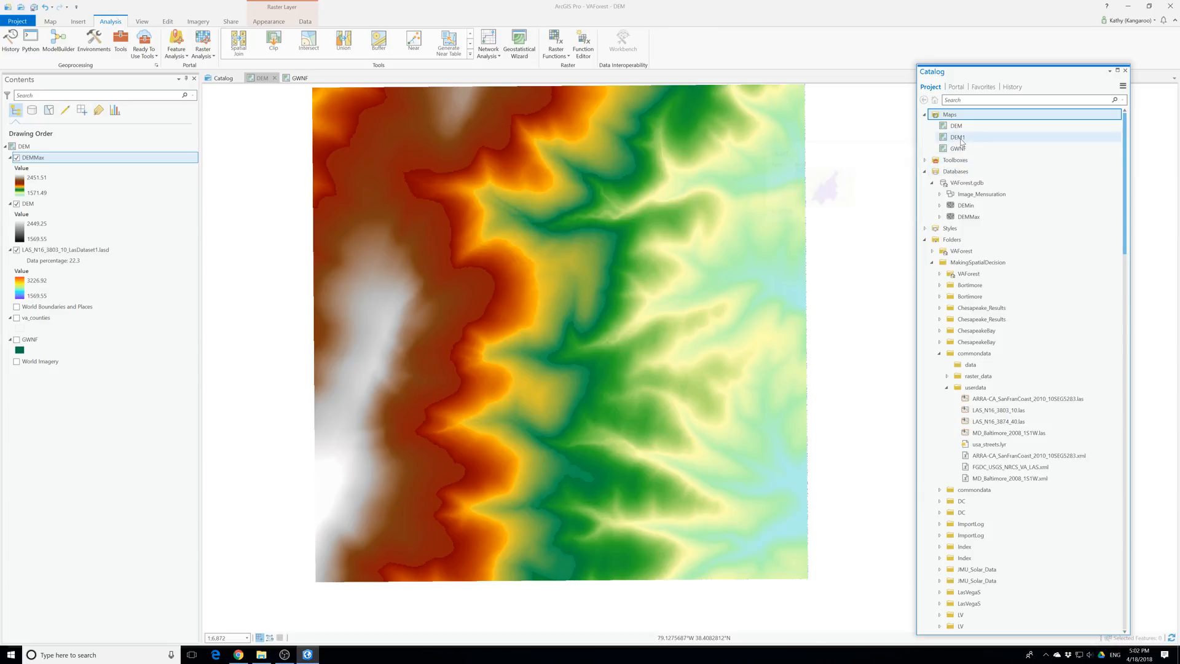
Rename the duplicated map DEM1 as DSM
key(F2)
text(D)
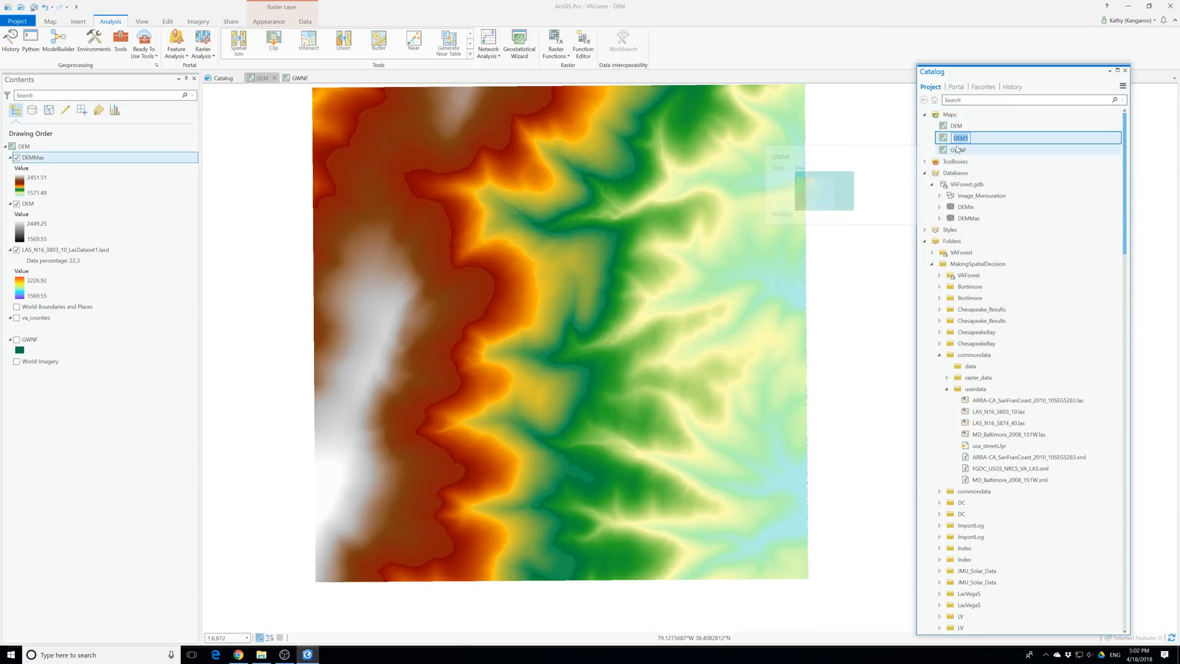
text(SM)
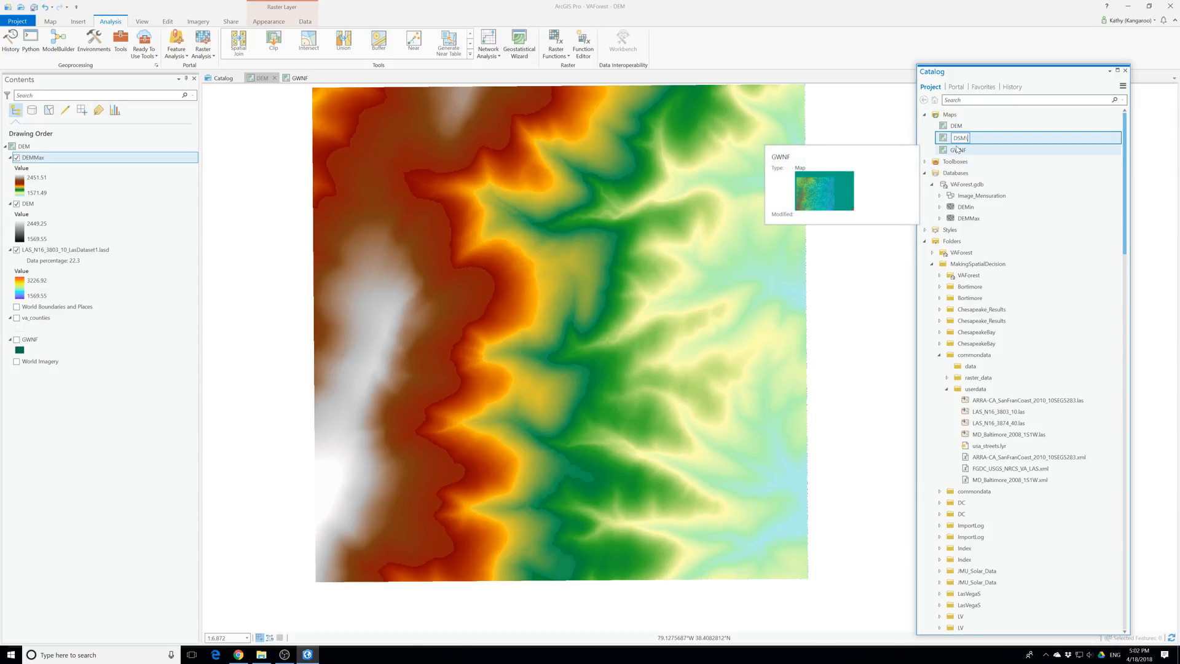
key(Return)
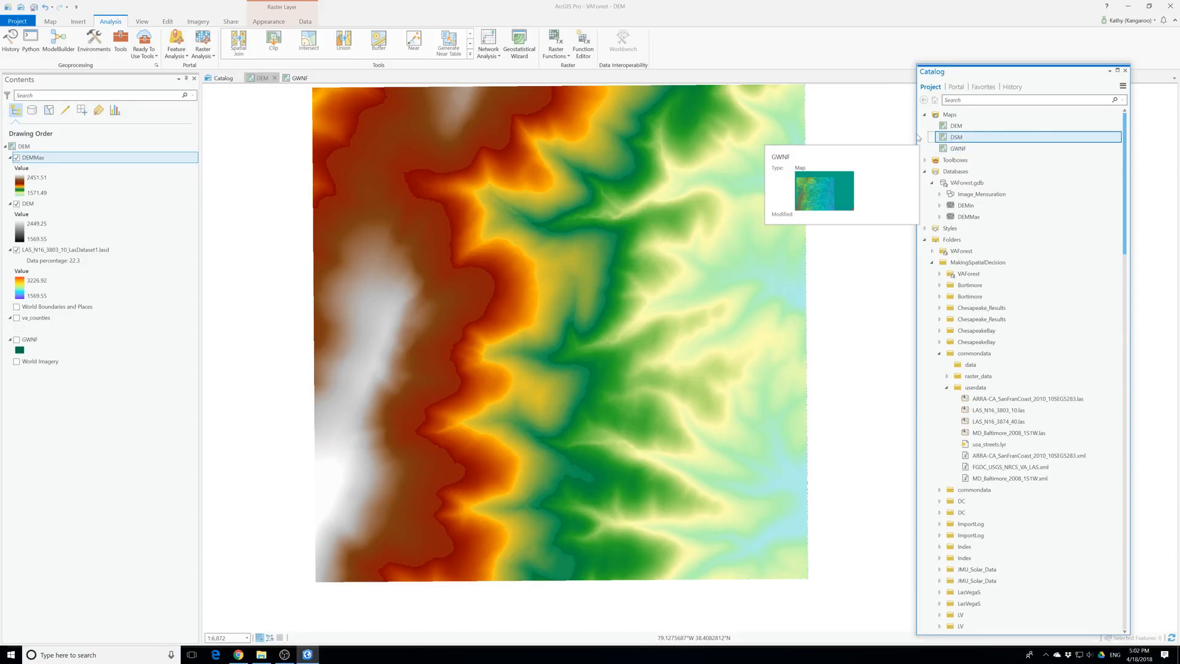
Filter the LAS_N16_3803_10_LasDataset1.lasd layer to show only First Return Points
click(73, 253)
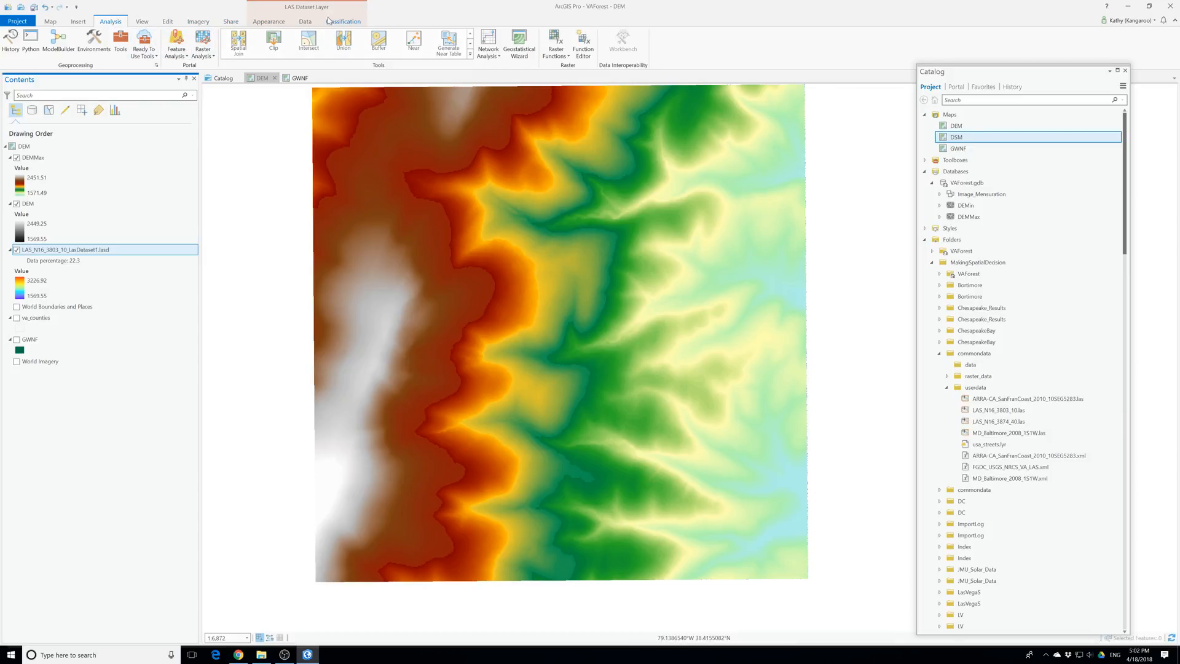
click(263, 23)
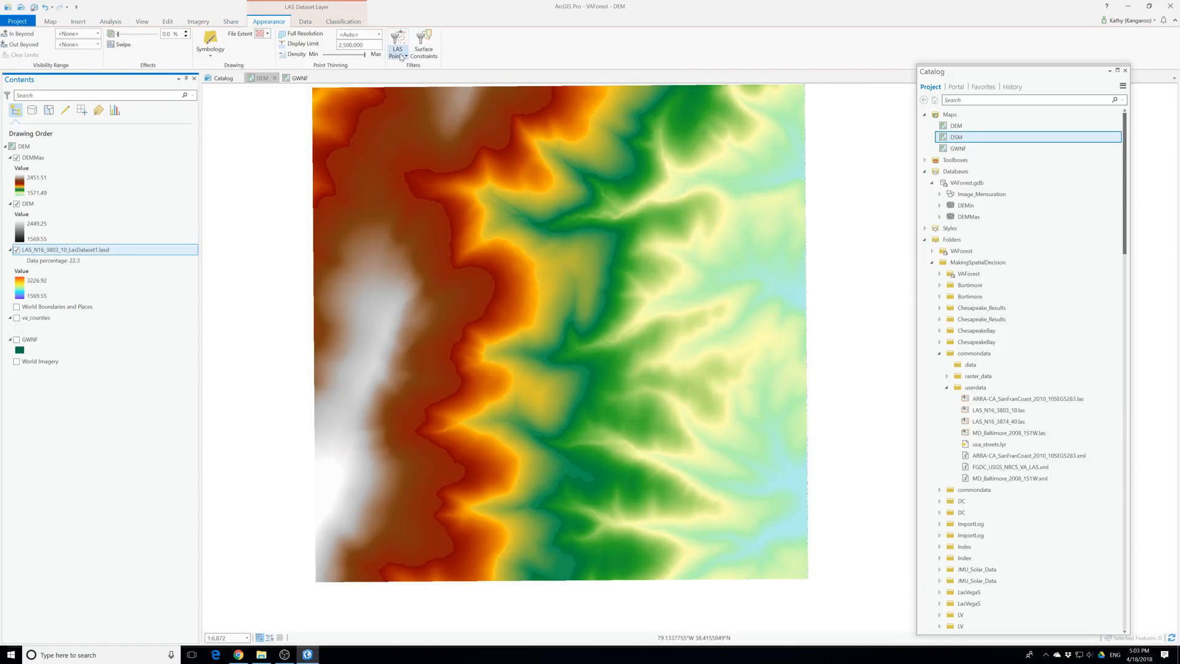
click(400, 53)
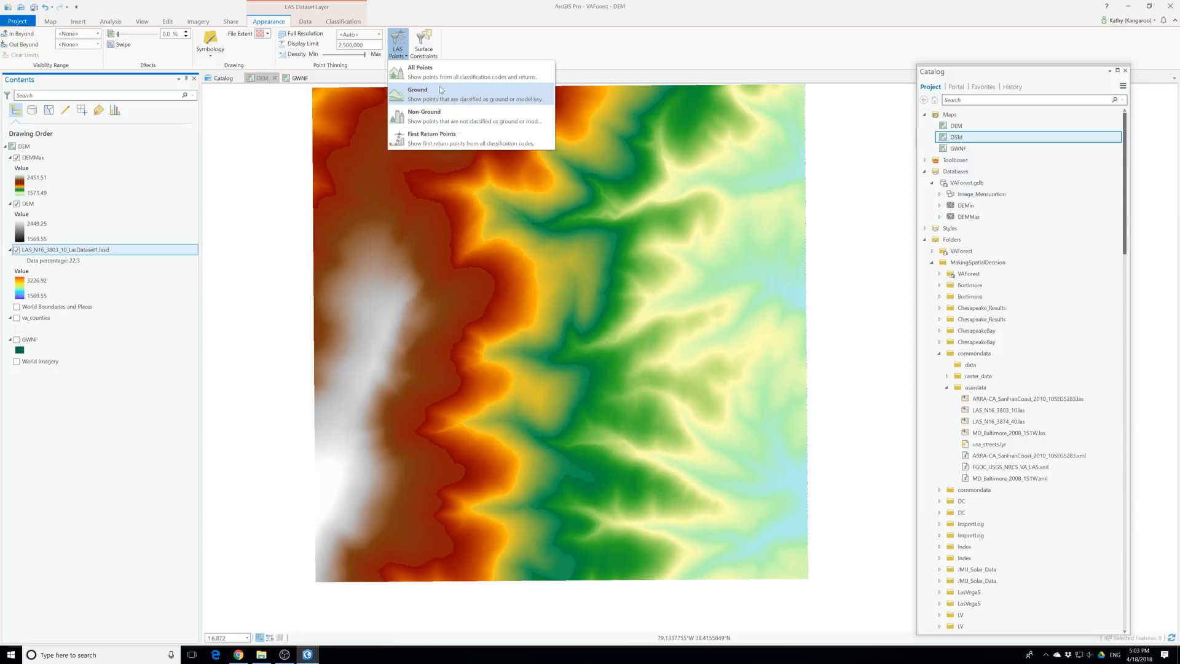
click(432, 138)
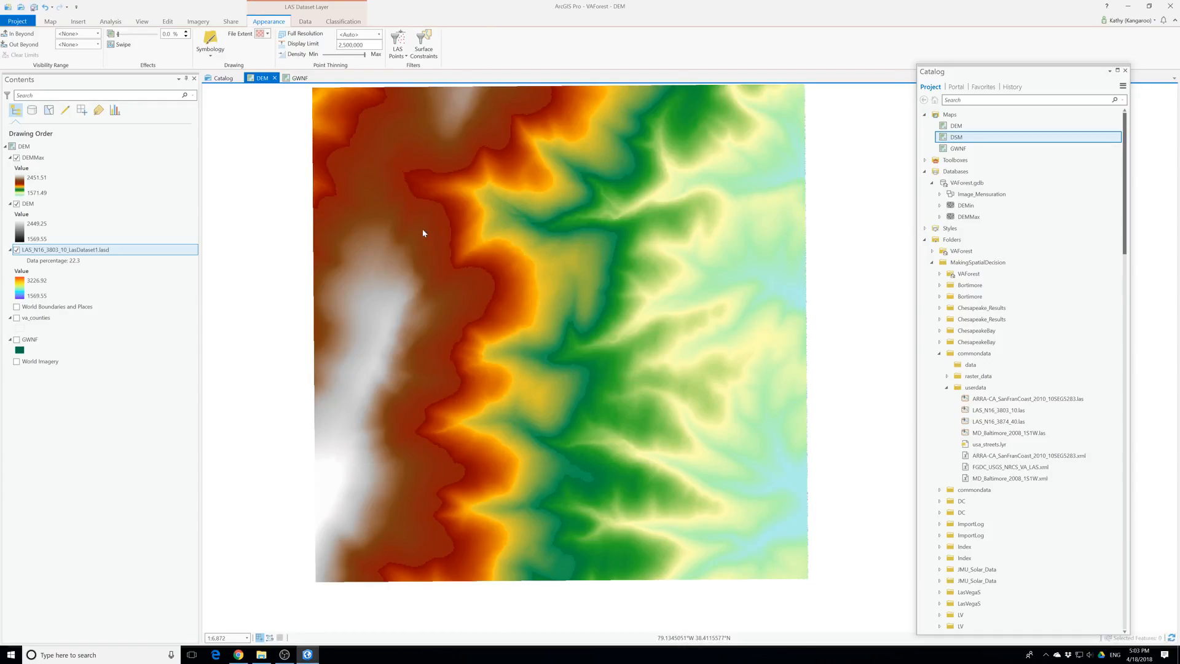
Start the LAS Dataset To Raster tool with LAS_N16_3803_10_LasDataset1.lasd as the input LAS dataset
click(112, 22)
click(121, 44)
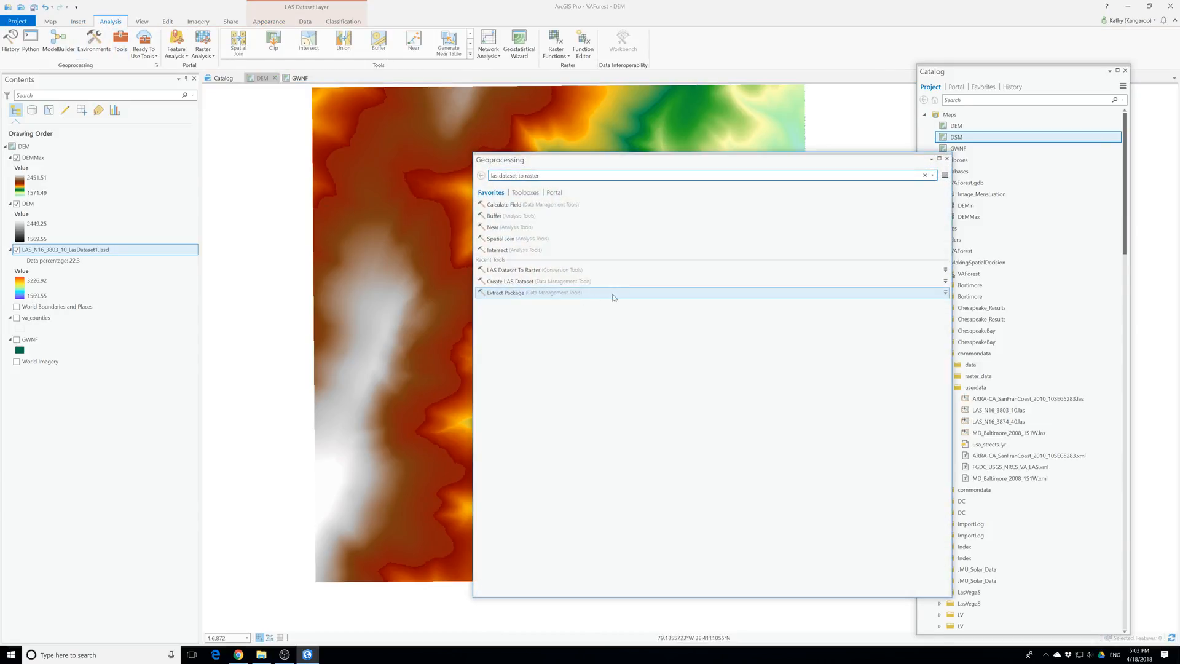
click(514, 270)
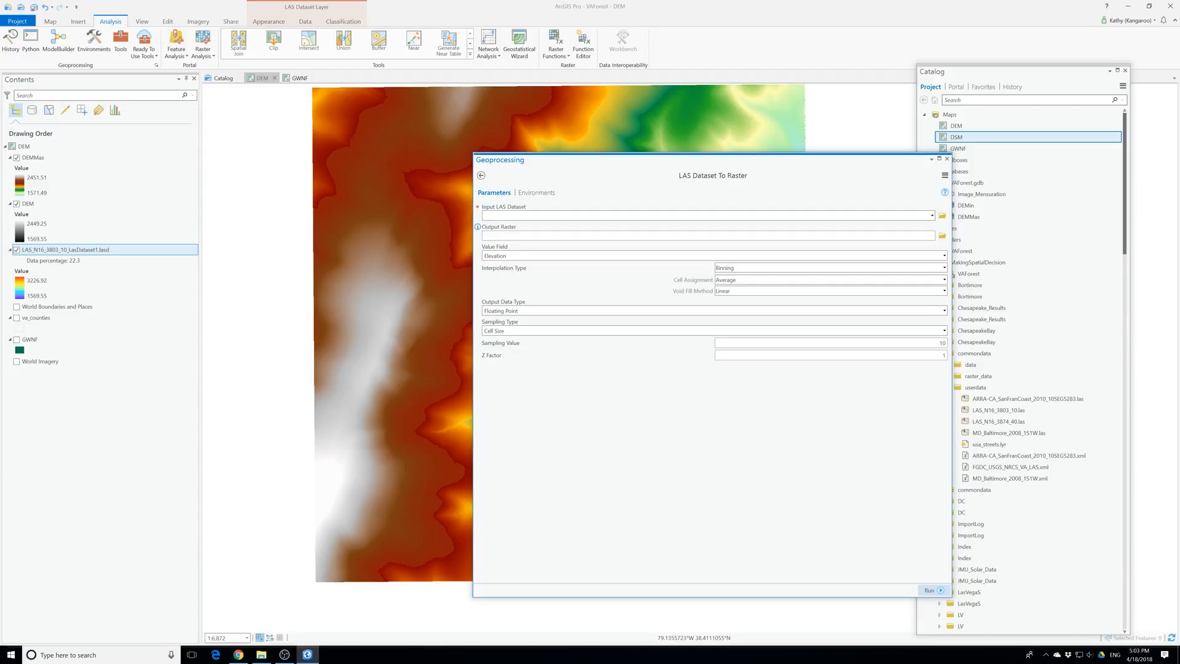
click(932, 217)
click(916, 227)
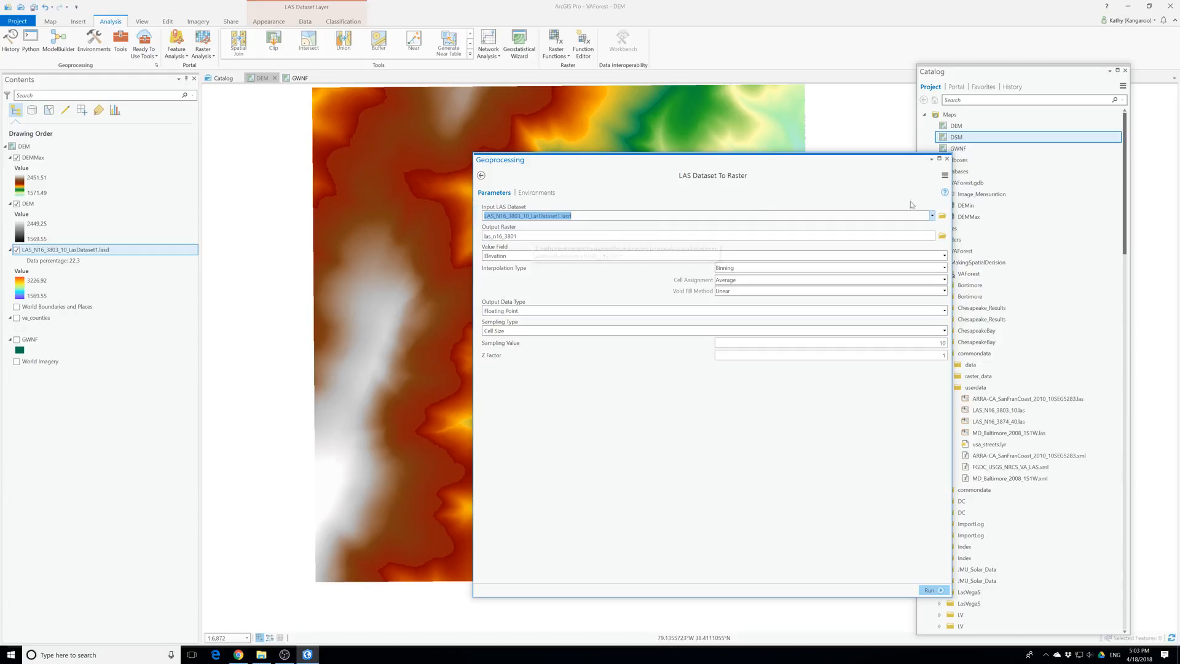
Name the tool's output raster DSM in the vaforest.gdb geodatabase
click(860, 236)
drag(758, 236, 723, 236)
key(BackSpace)
text(DSM)
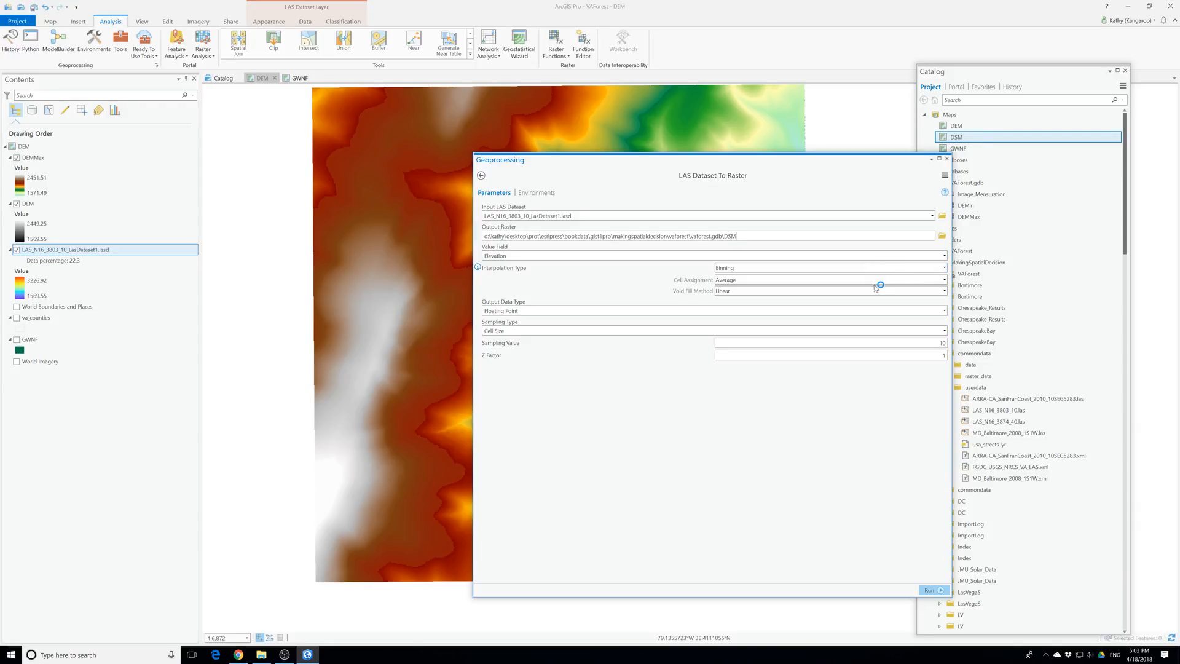
Run LAS Dataset To Raster with Maximum cell assignment and Natural Neighbor void fill to create the DSM raster
click(878, 280)
click(731, 309)
click(734, 291)
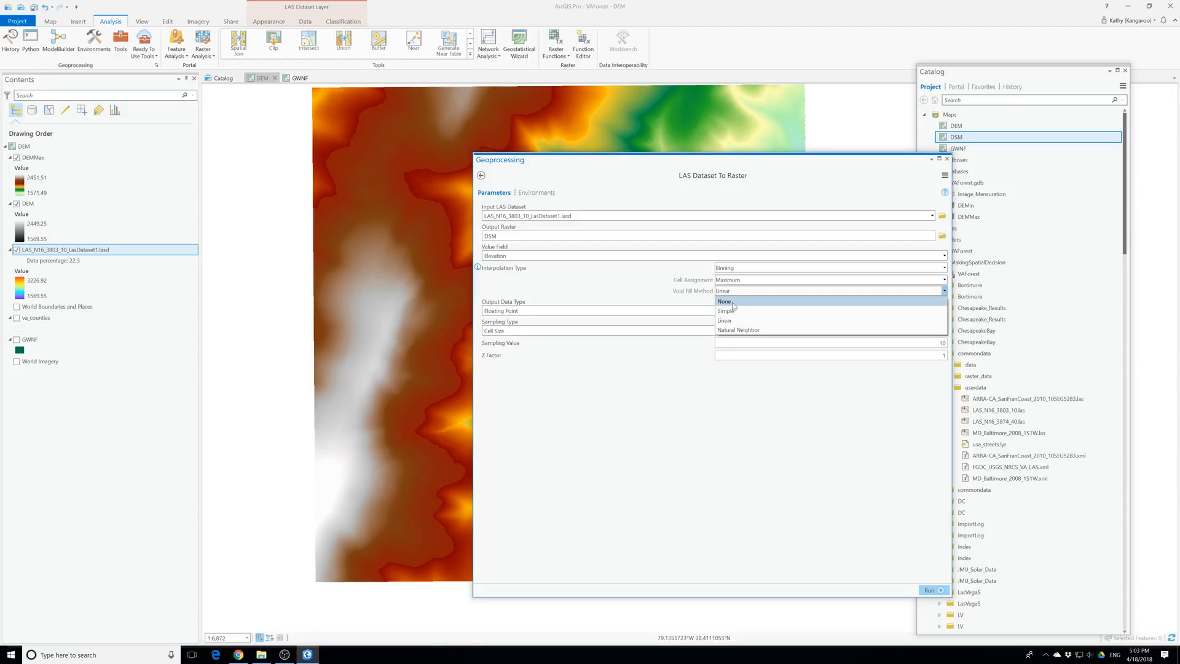
click(747, 330)
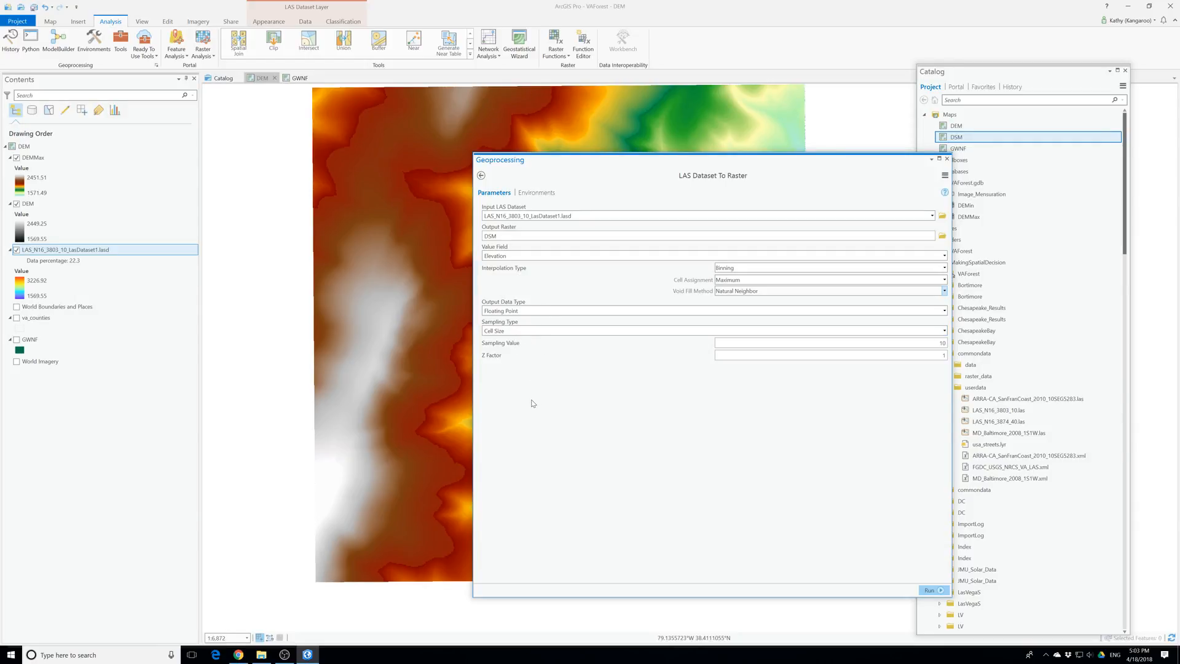
click(929, 589)
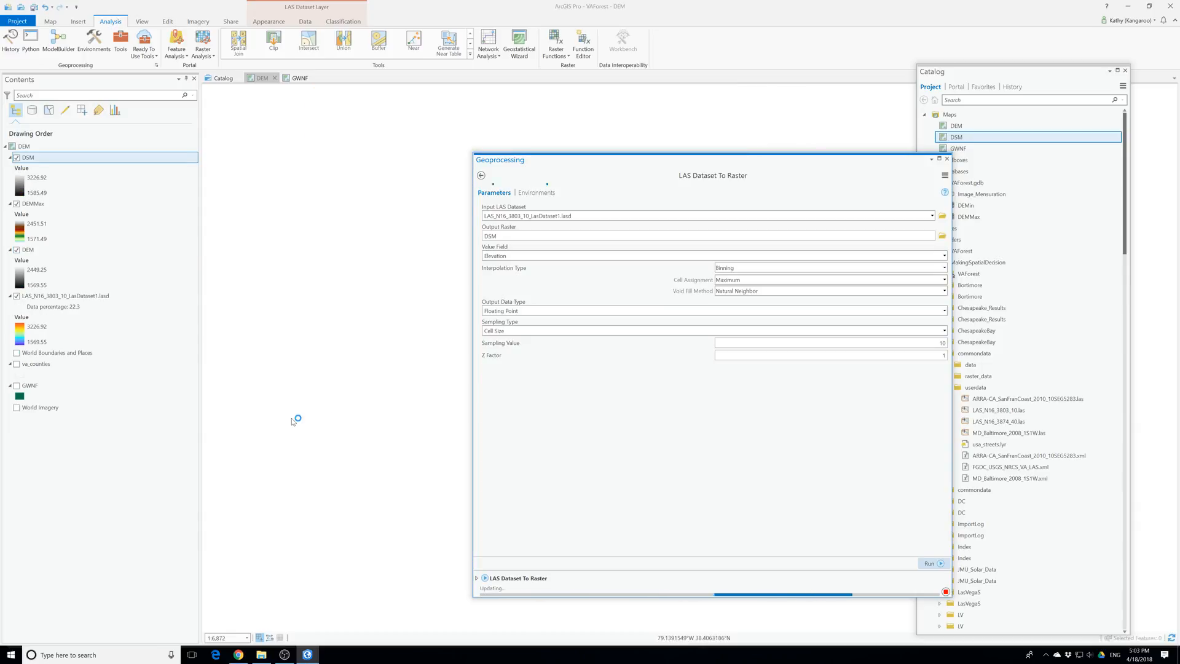
click(945, 159)
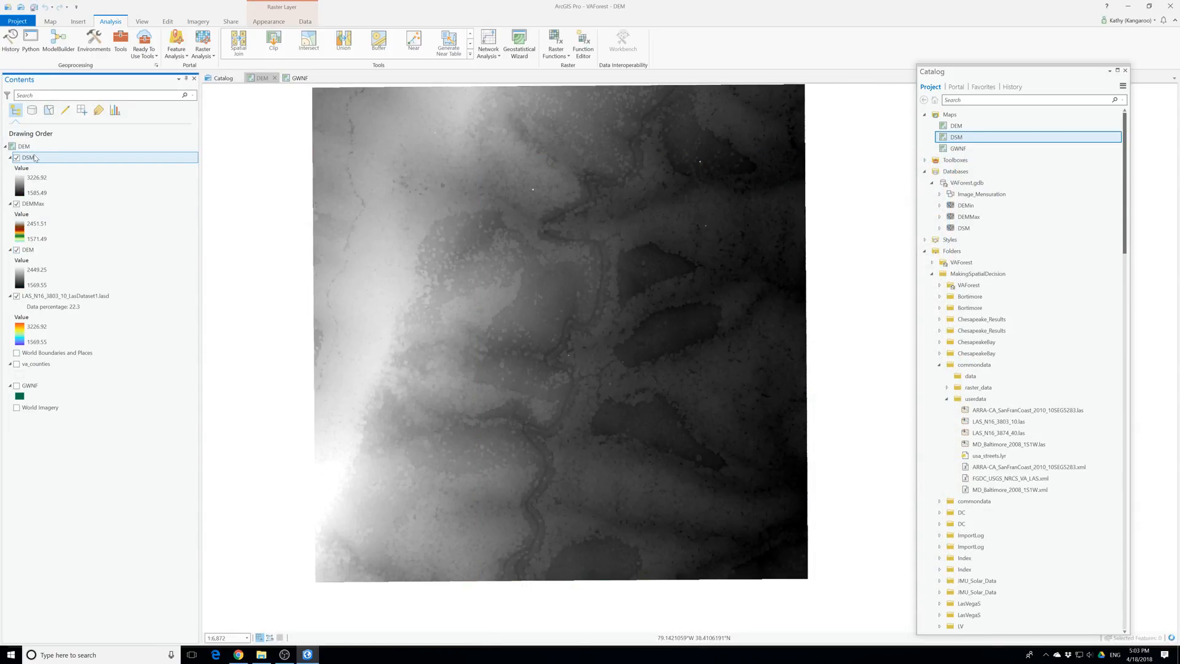
Symbolize the DSM raster layer with the Elevation #1 color scheme
right_click(35, 158)
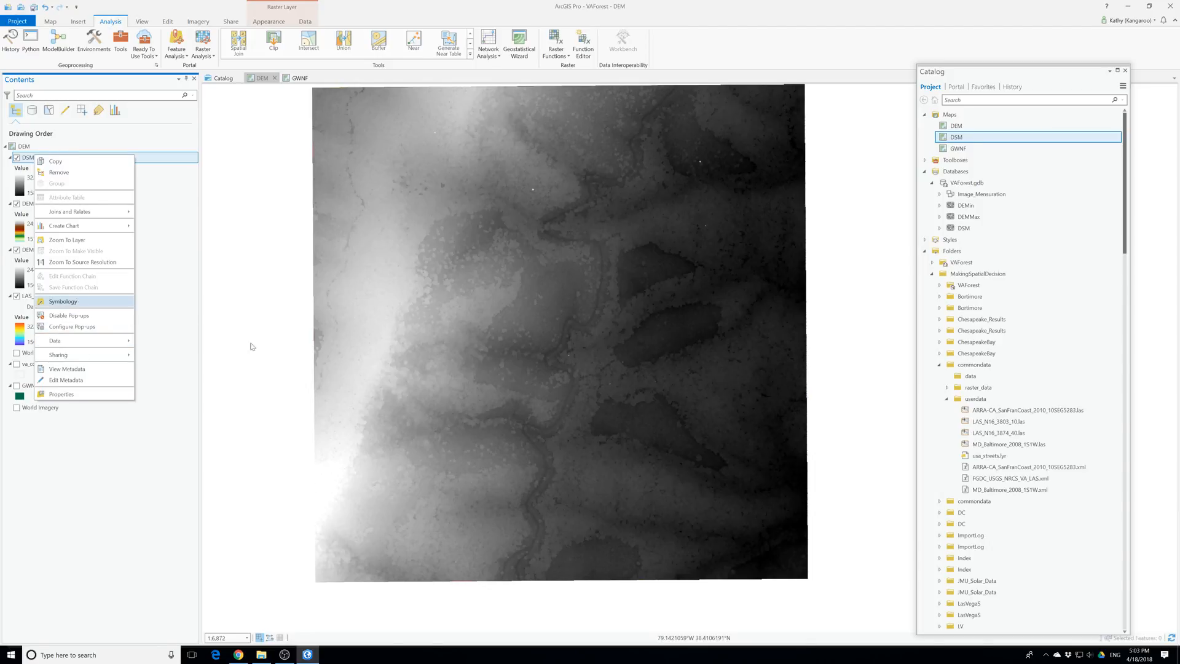
click(76, 302)
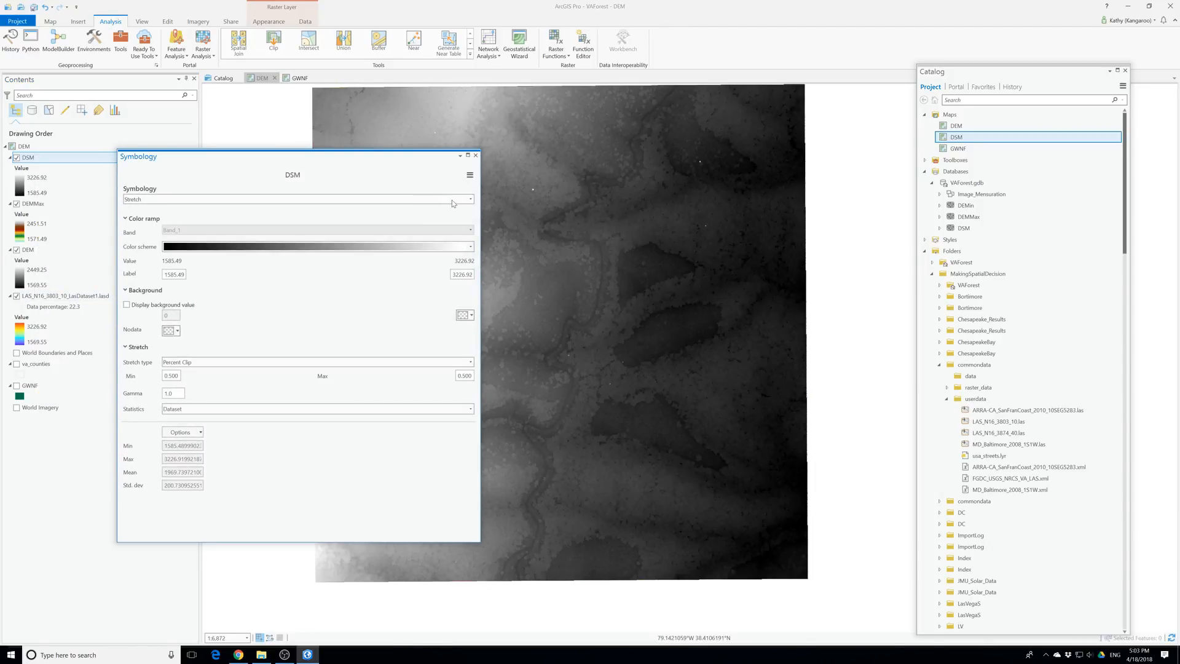
click(468, 247)
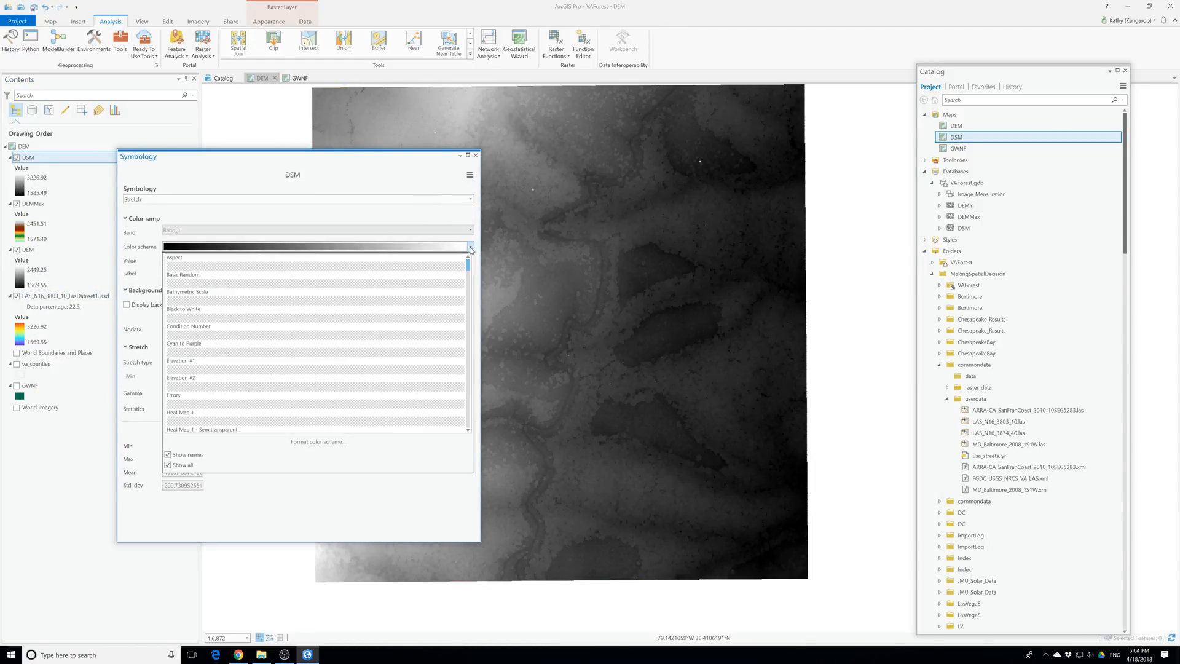
click(240, 371)
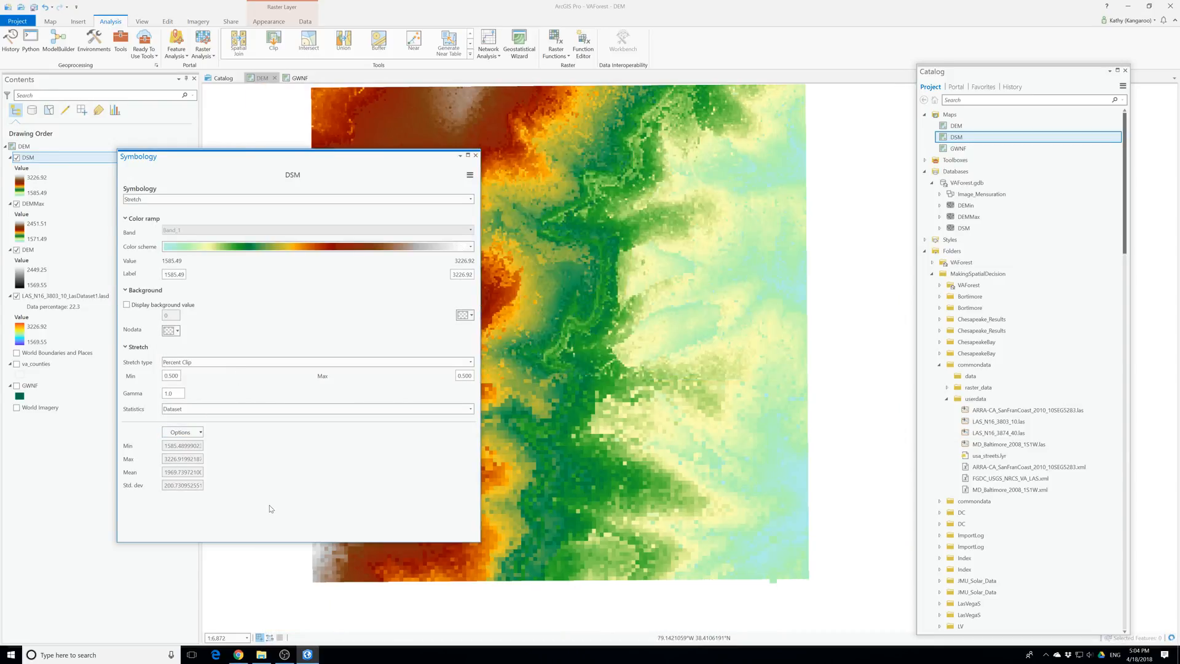
click(474, 155)
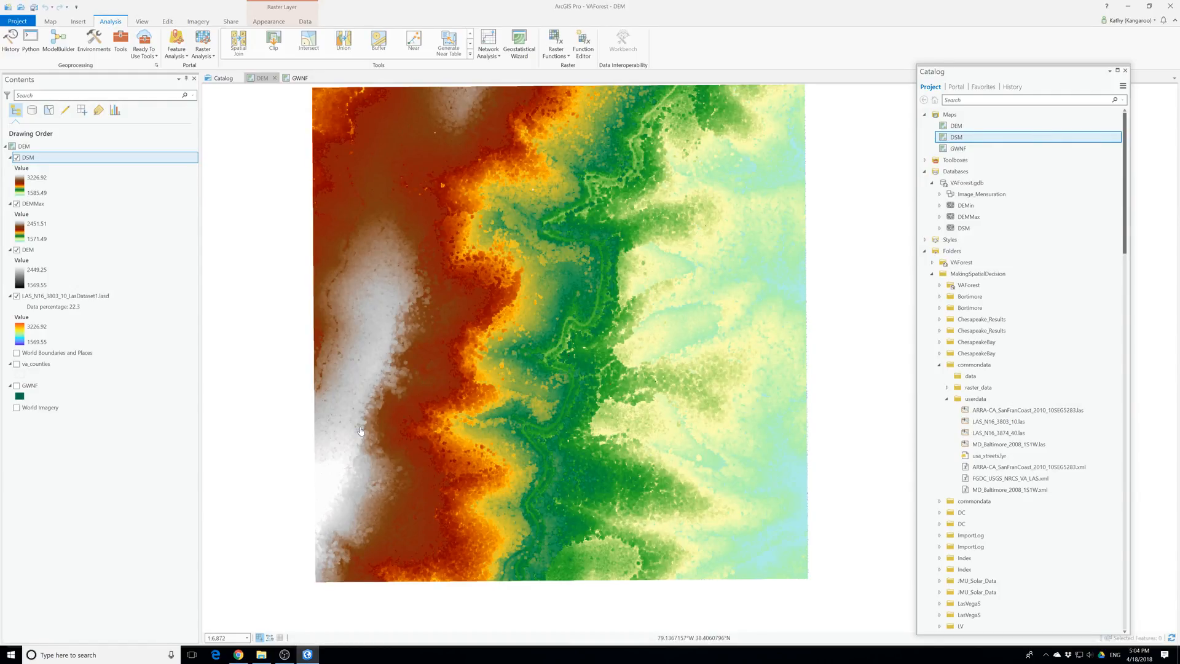
Toggle the visibility of the DEMMax and DSM layers to compare the bare-earth and first-return surfaces
click(16, 204)
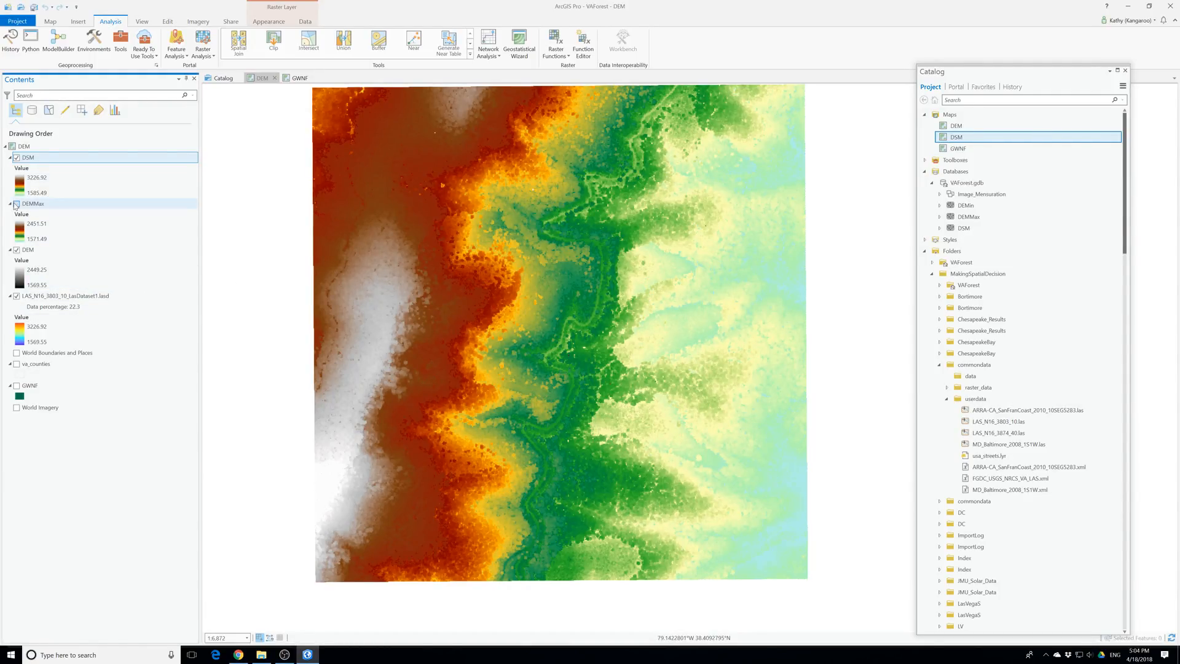
click(16, 204)
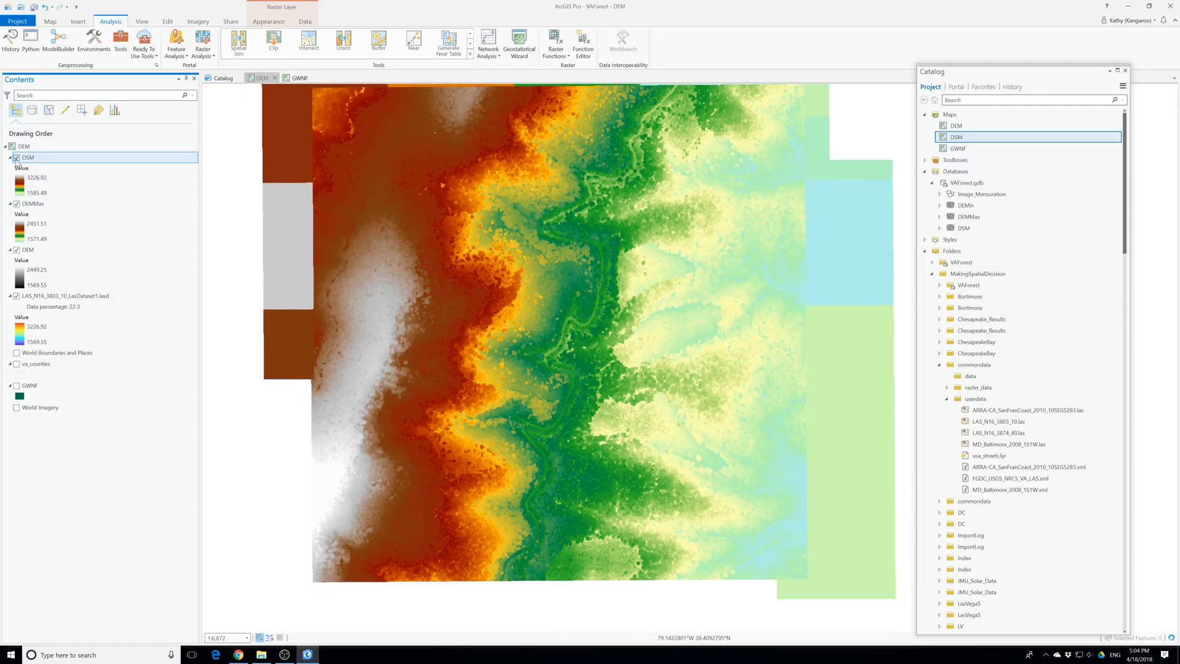
click(16, 159)
click(16, 159)
click(16, 158)
click(17, 158)
click(17, 159)
click(17, 158)
click(17, 159)
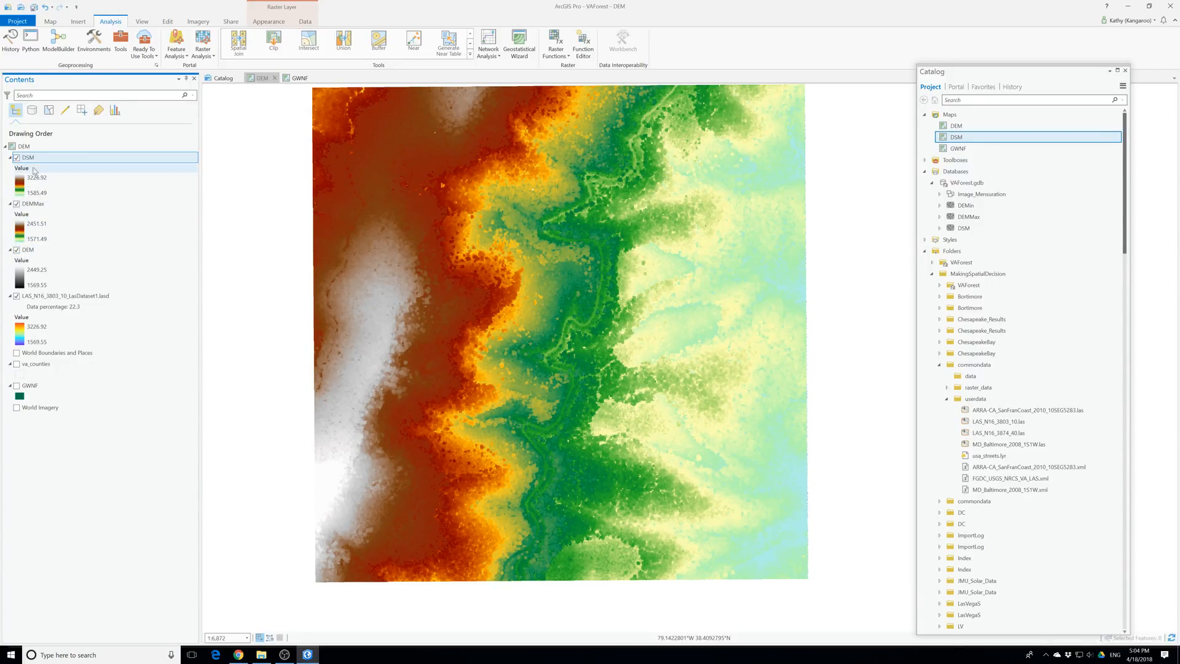
Examine the raster information in the DSM layer's source properties
right_click(29, 162)
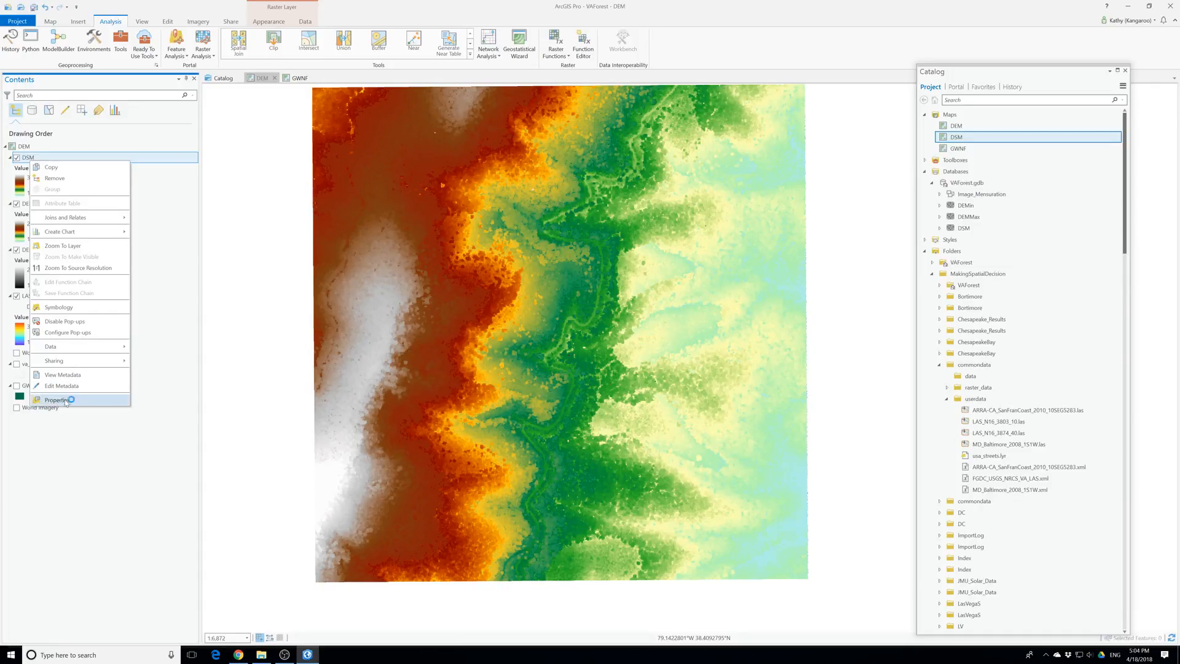
click(86, 400)
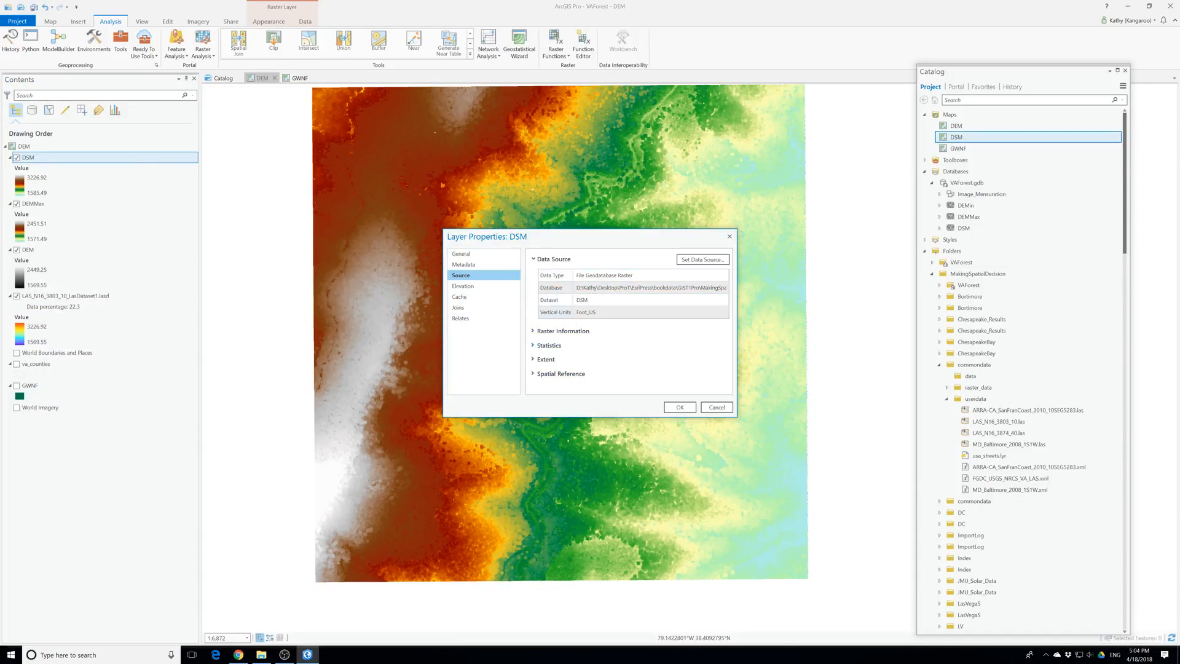
click(572, 331)
scroll(572, 348, down, 3)
click(680, 407)
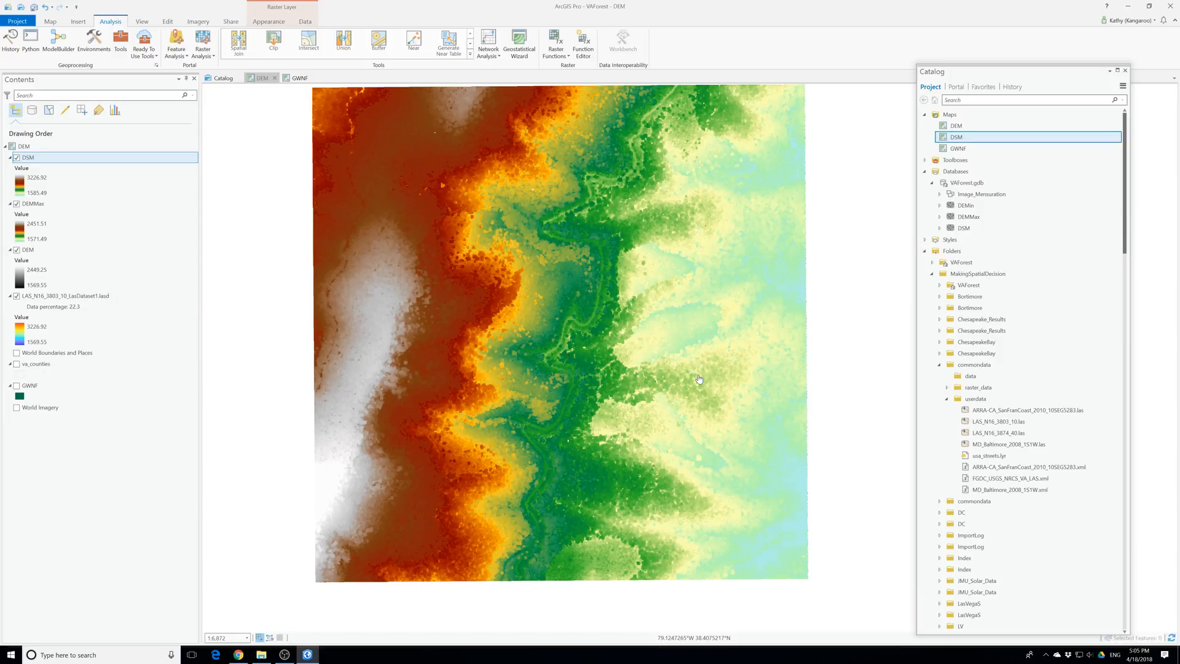
Save the VAForest project and close ArcGIS Pro
click(34, 8)
click(1175, 4)
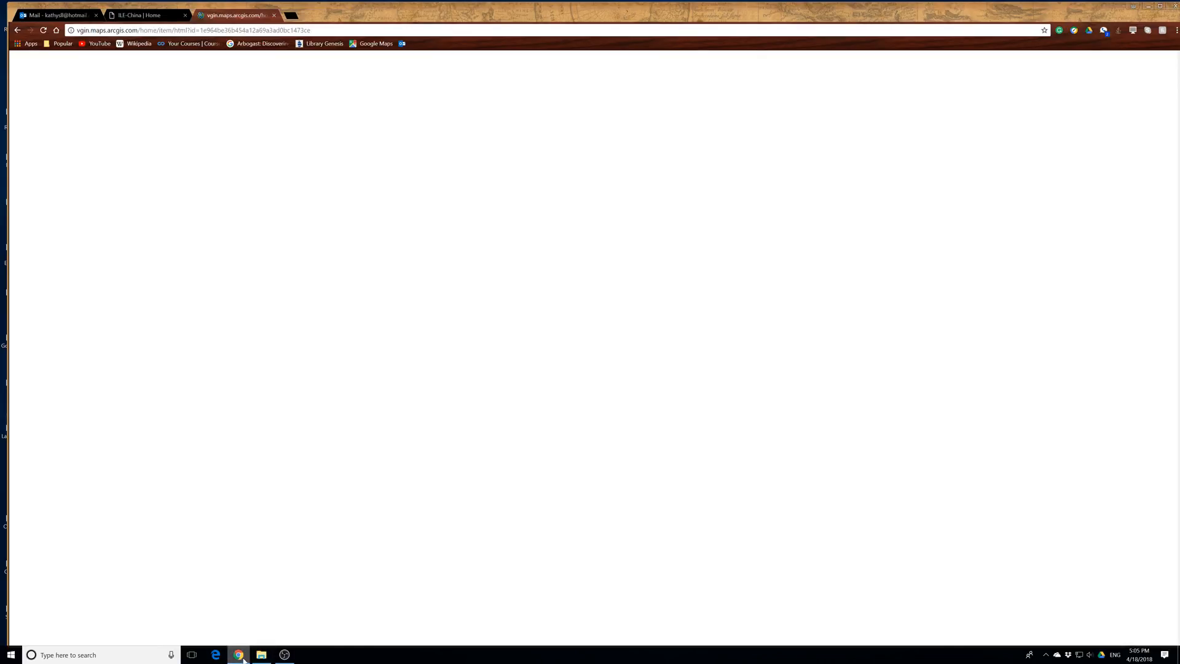
mouse_move(241, 657)
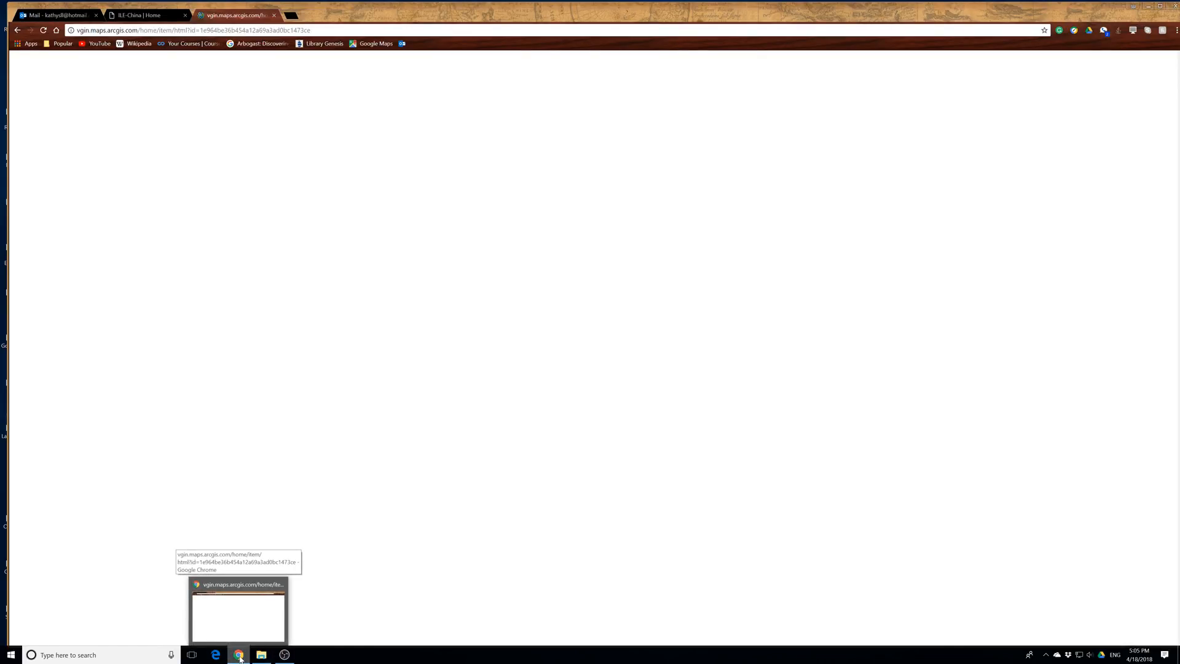